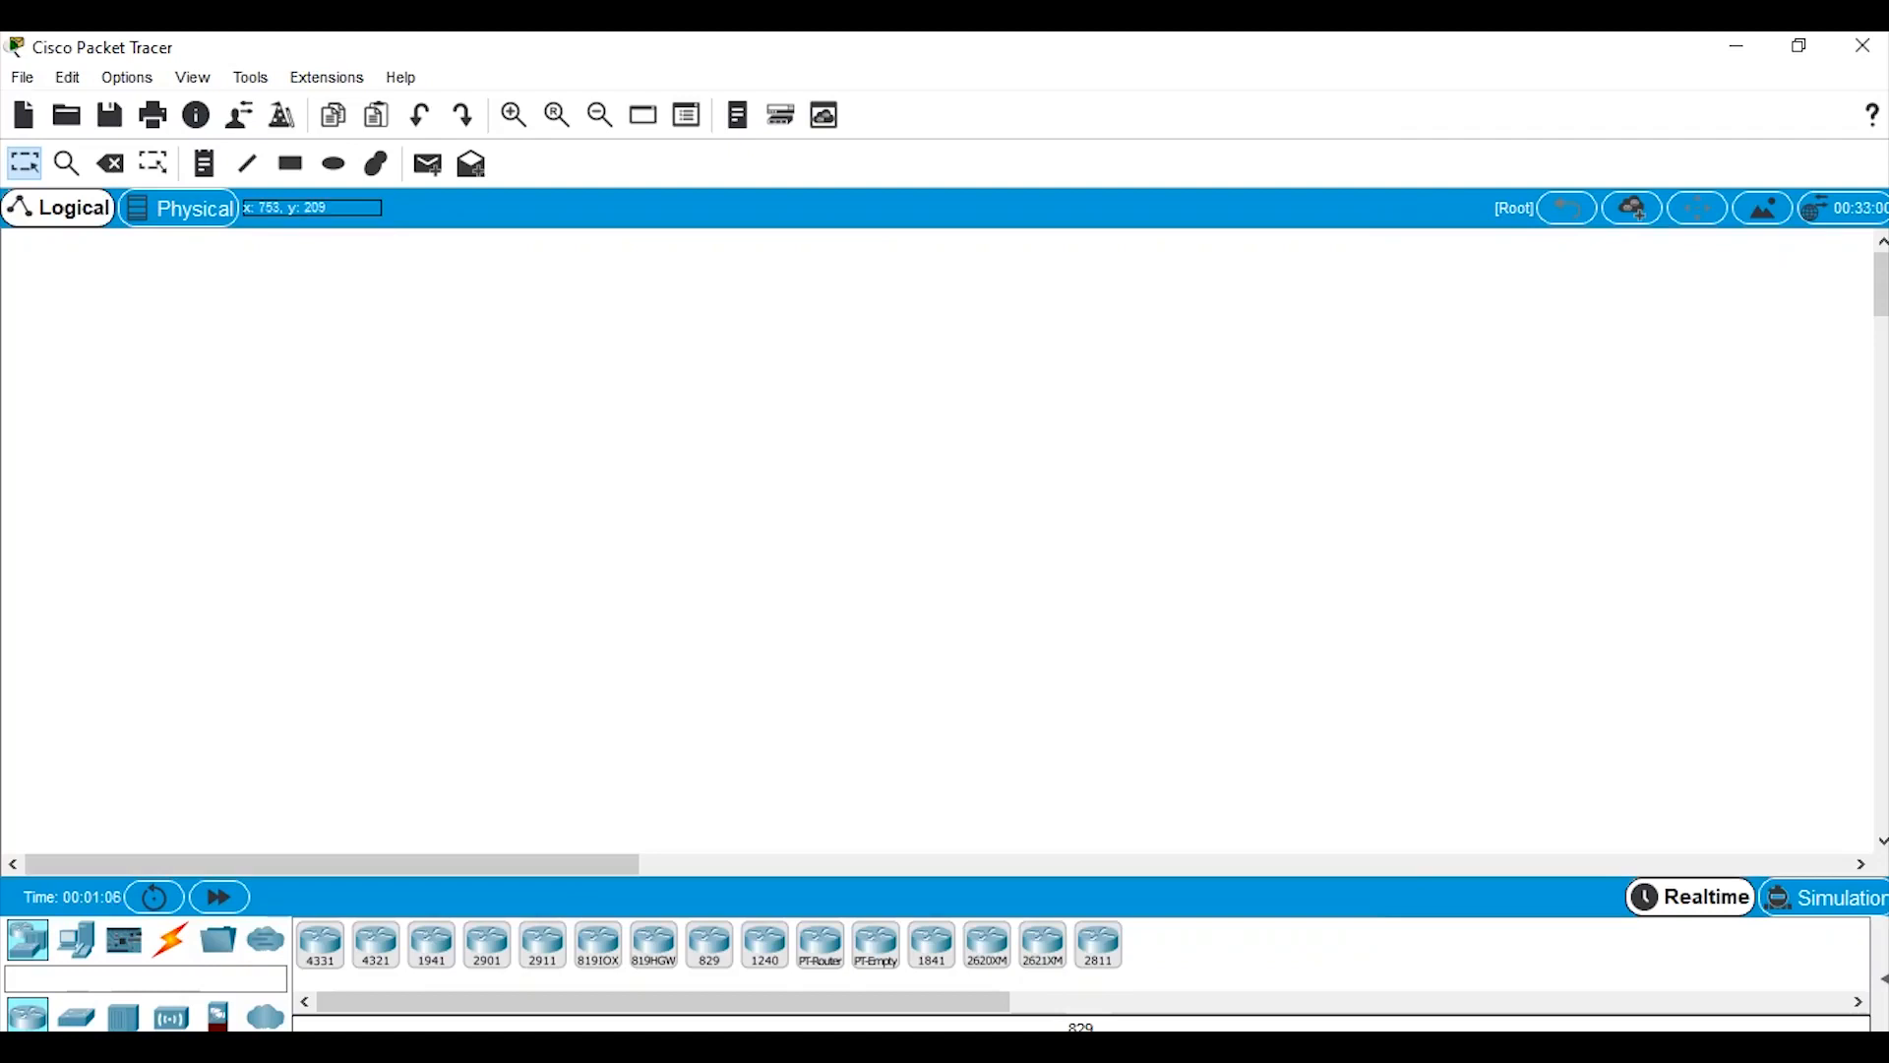
Place four generic servers in a spaced row across the upper part of the logical workspace.
{"action": "left_click", "coordinate": [76, 939]}
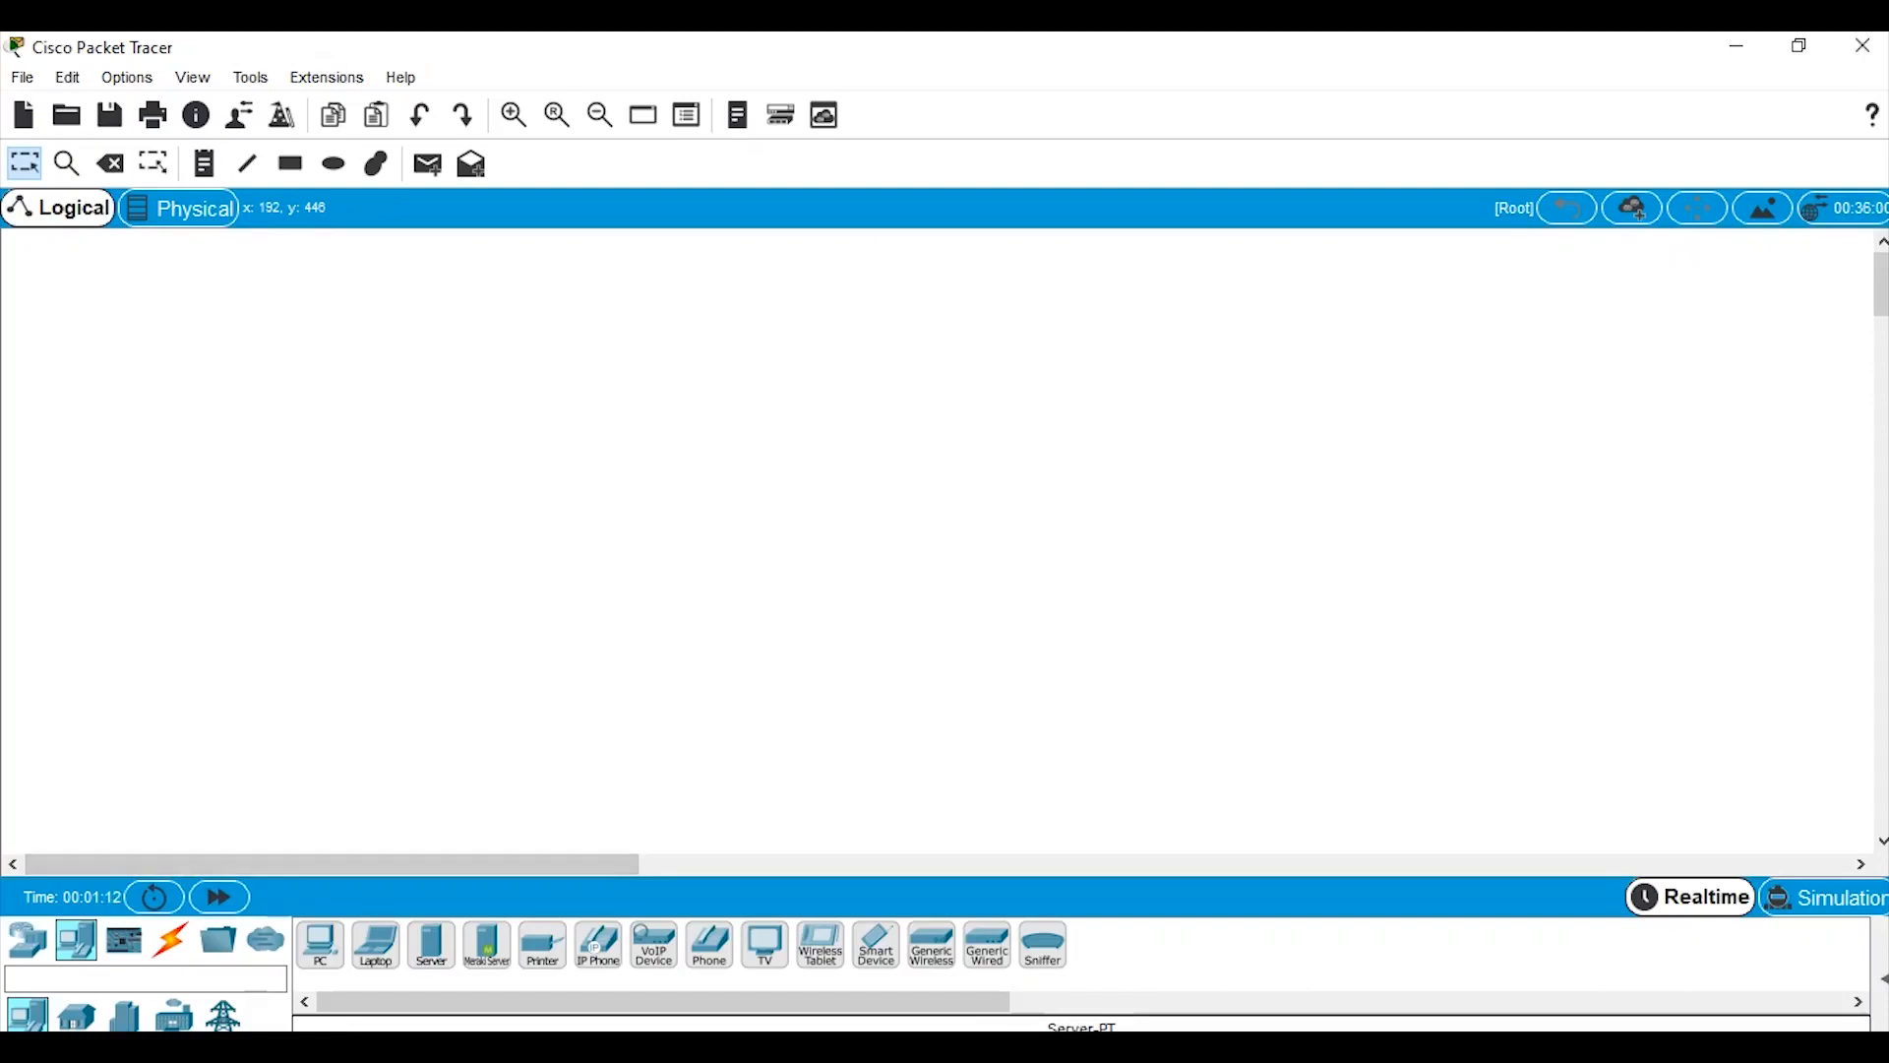
{"action": "left_click_drag", "start_coordinate": [431, 945], "coordinate": [232, 364]}
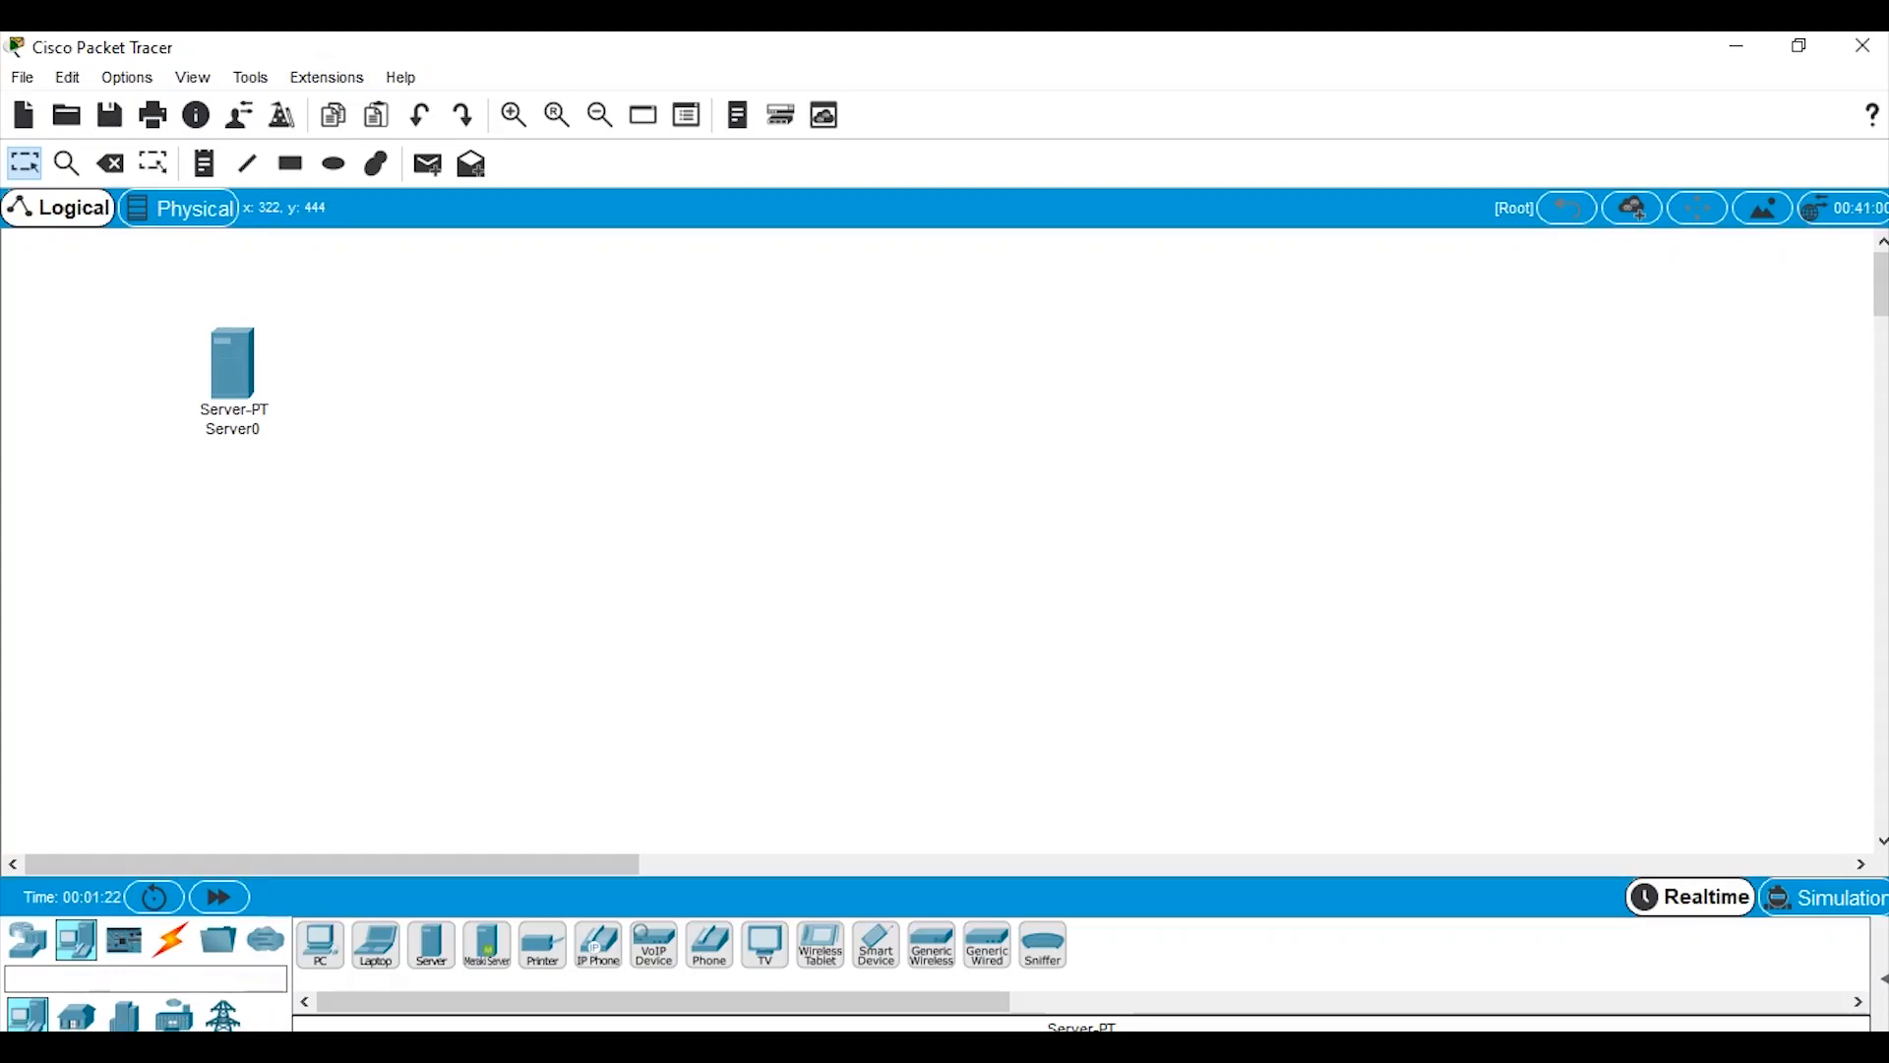
{"action": "left_click", "coordinate": [28, 939]}
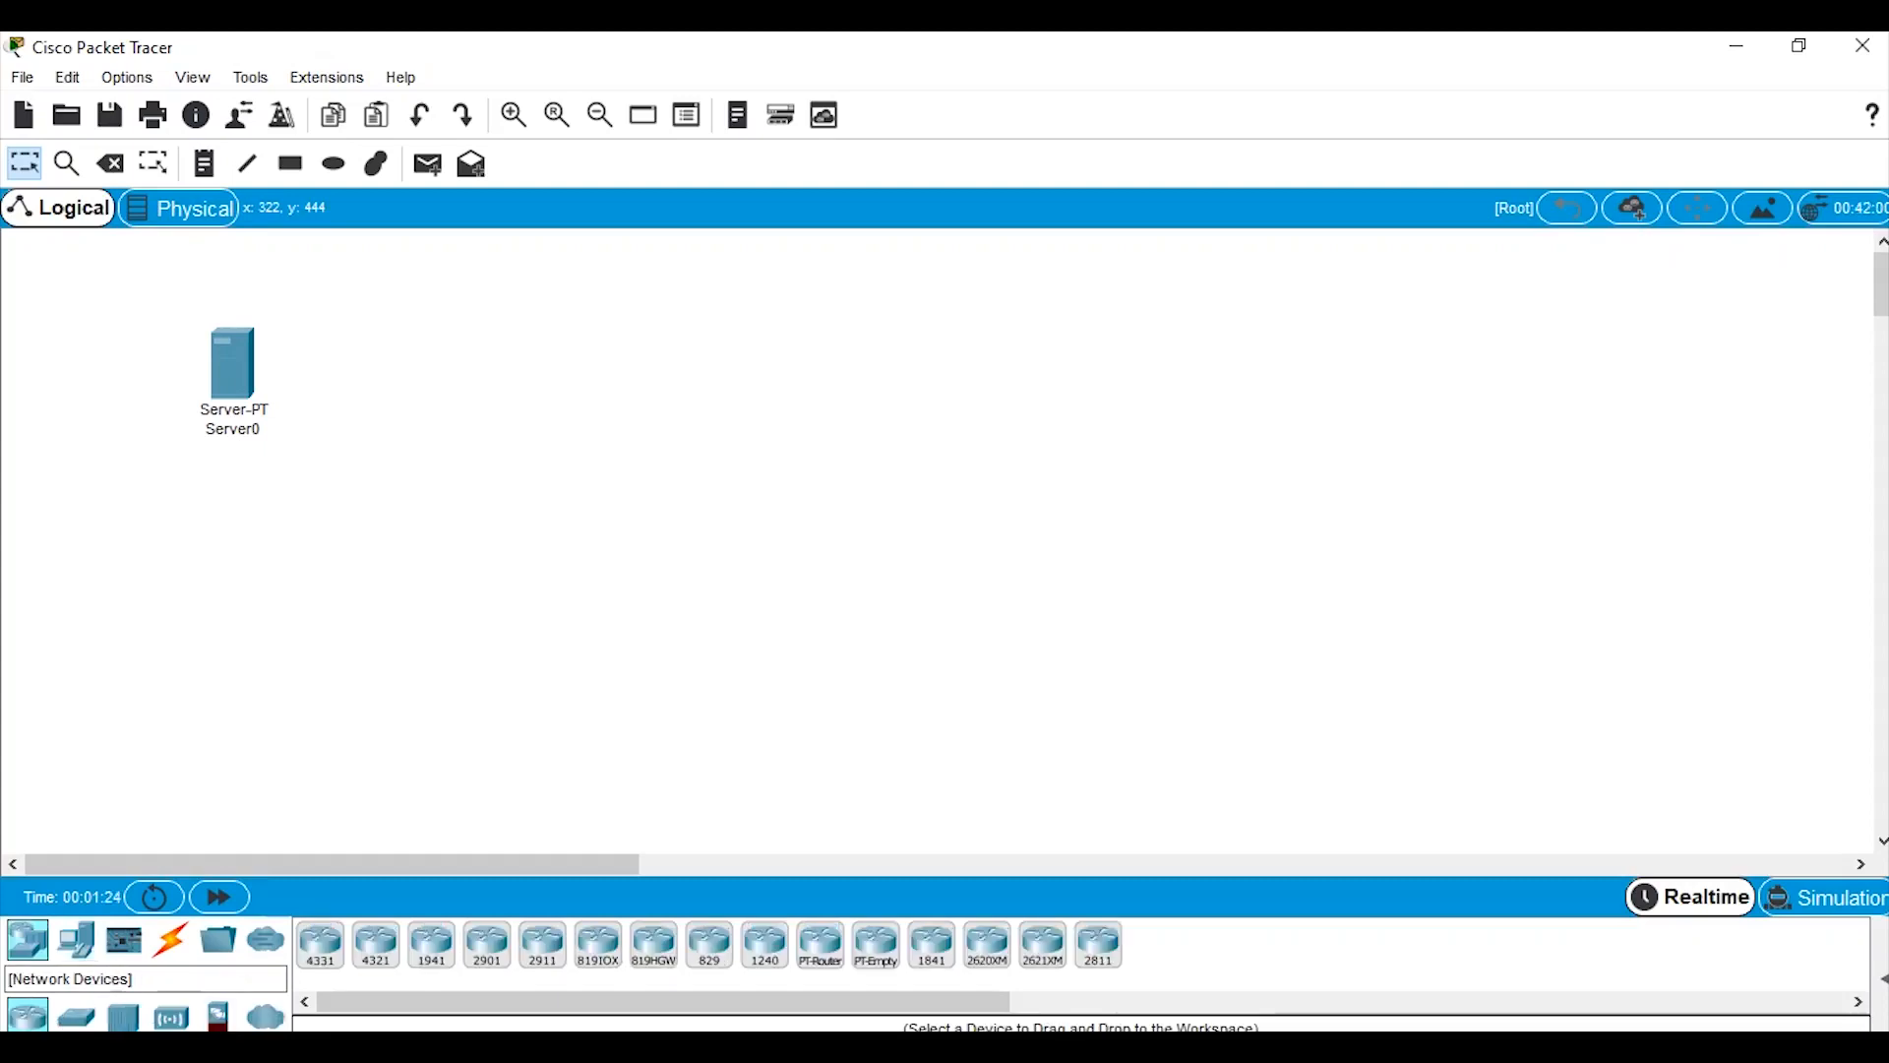
{"action": "left_click", "coordinate": [76, 939]}
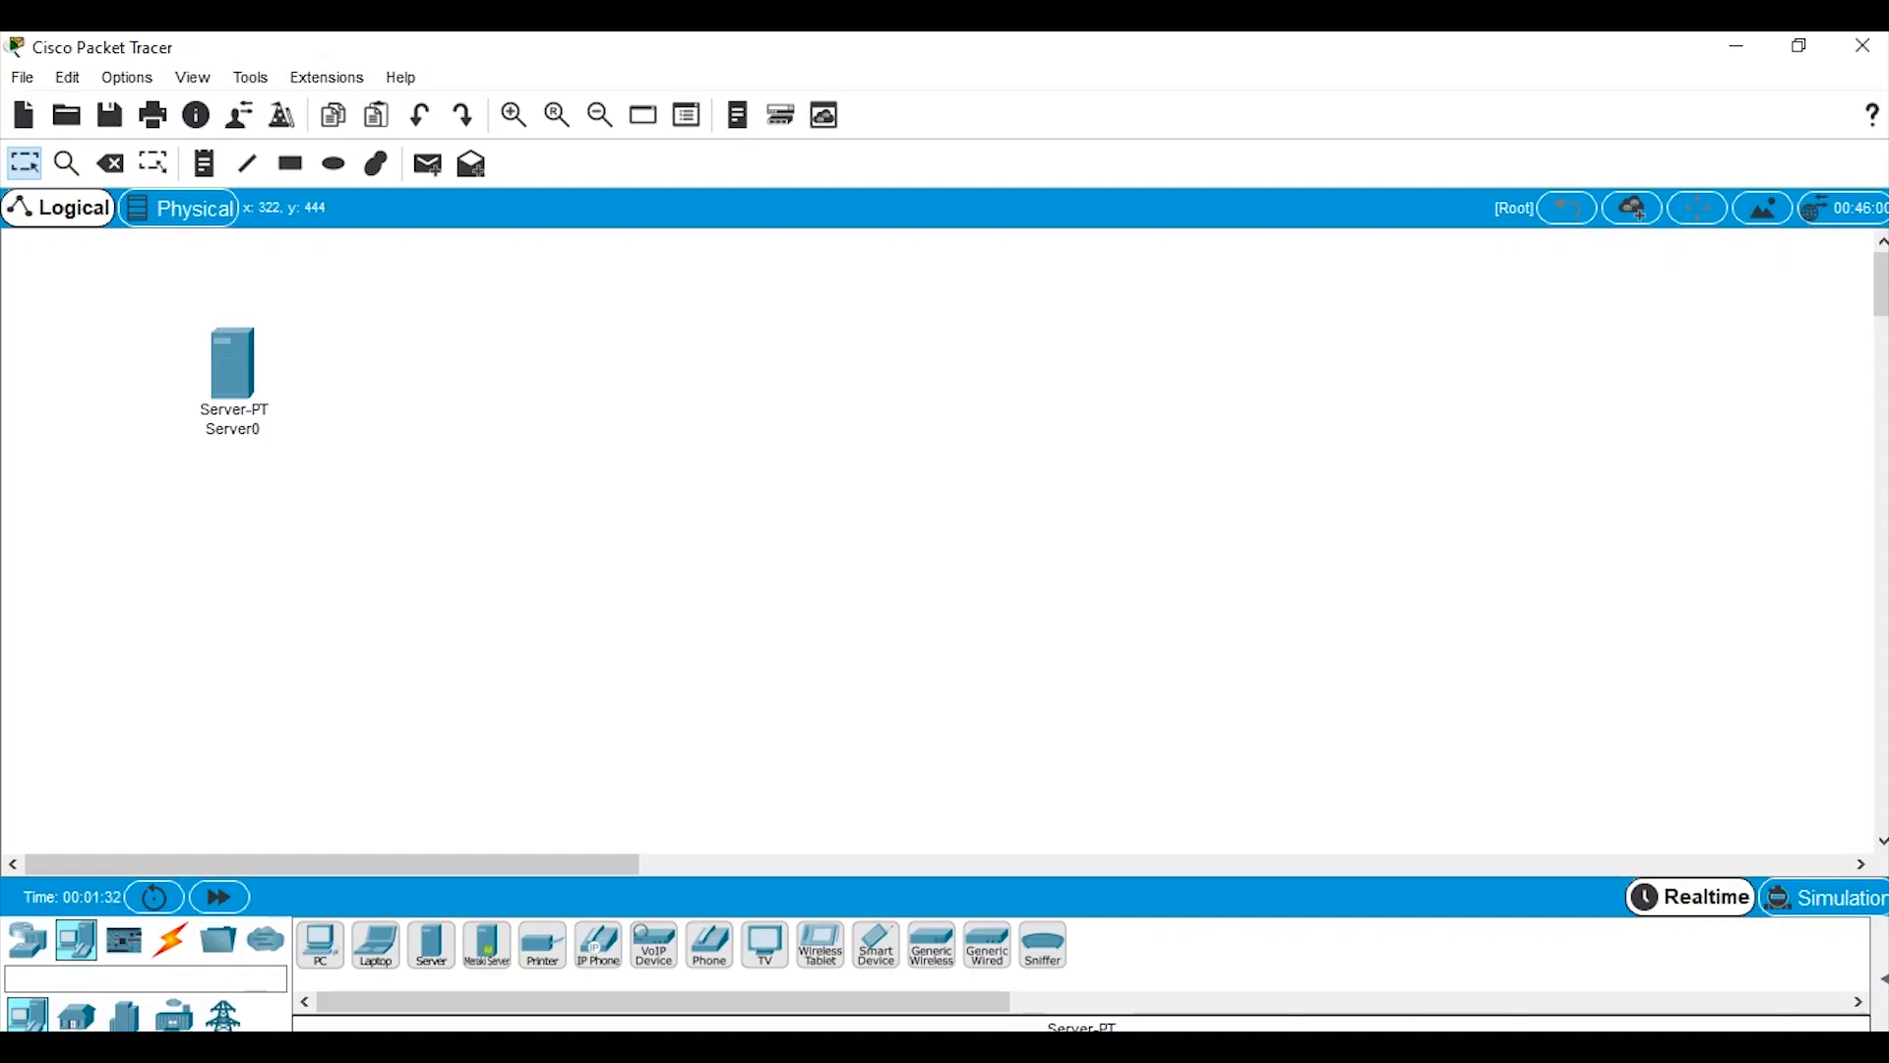
{"action": "left_click_drag", "start_coordinate": [431, 944], "coordinate": [558, 345]}
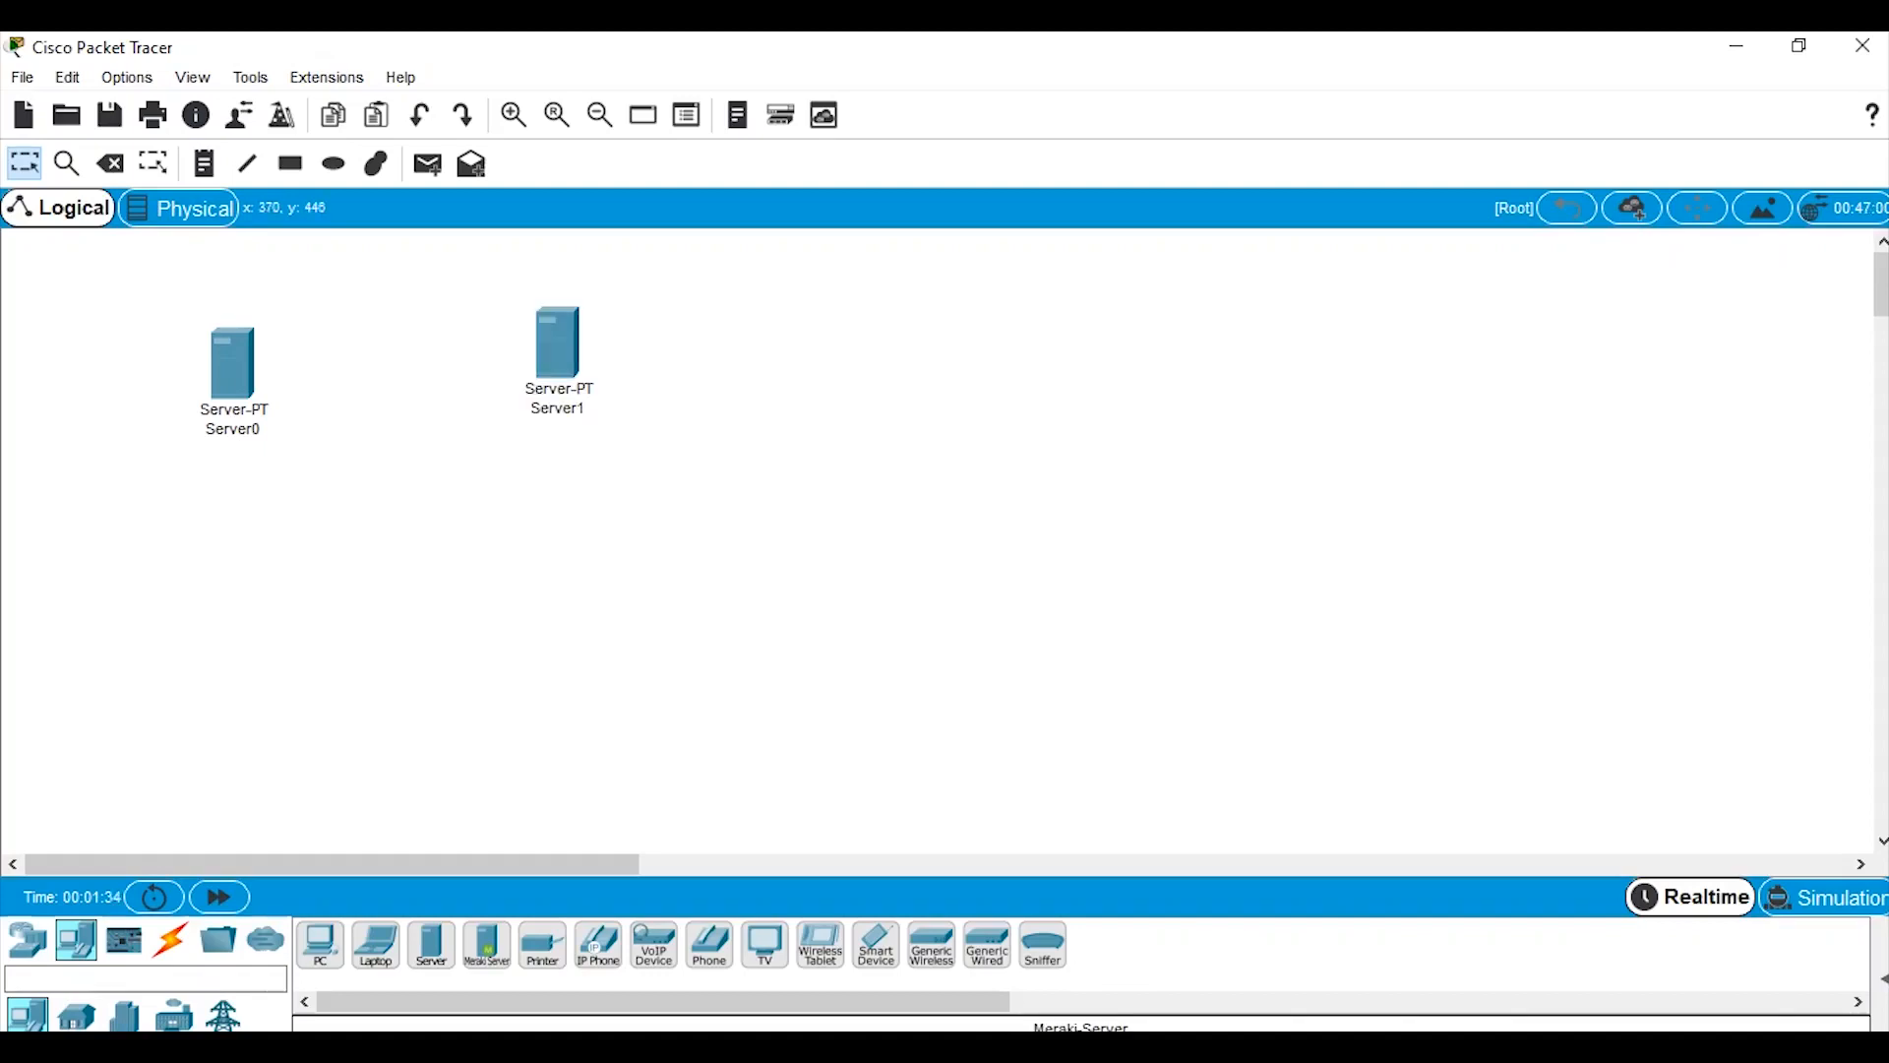
{"action": "left_click_drag", "start_coordinate": [431, 945], "coordinate": [937, 369]}
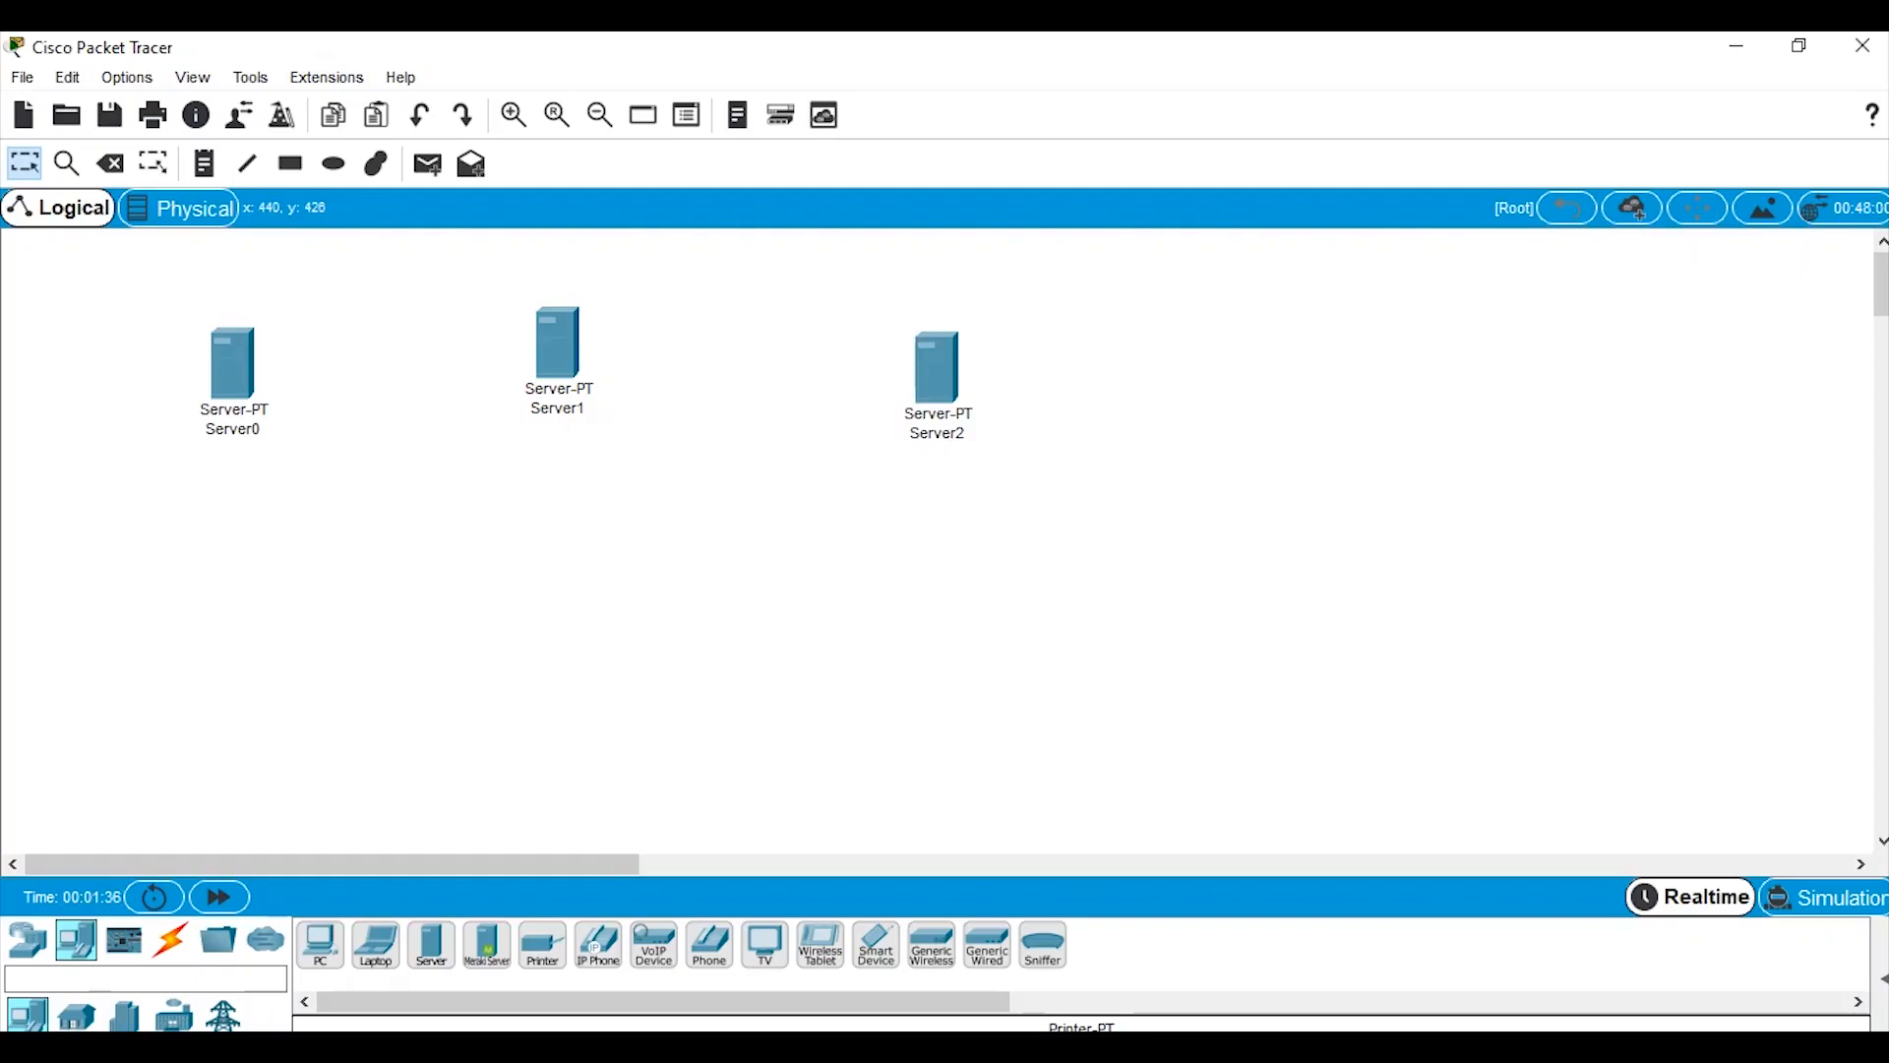
{"action": "left_click_drag", "start_coordinate": [431, 945], "coordinate": [1332, 384]}
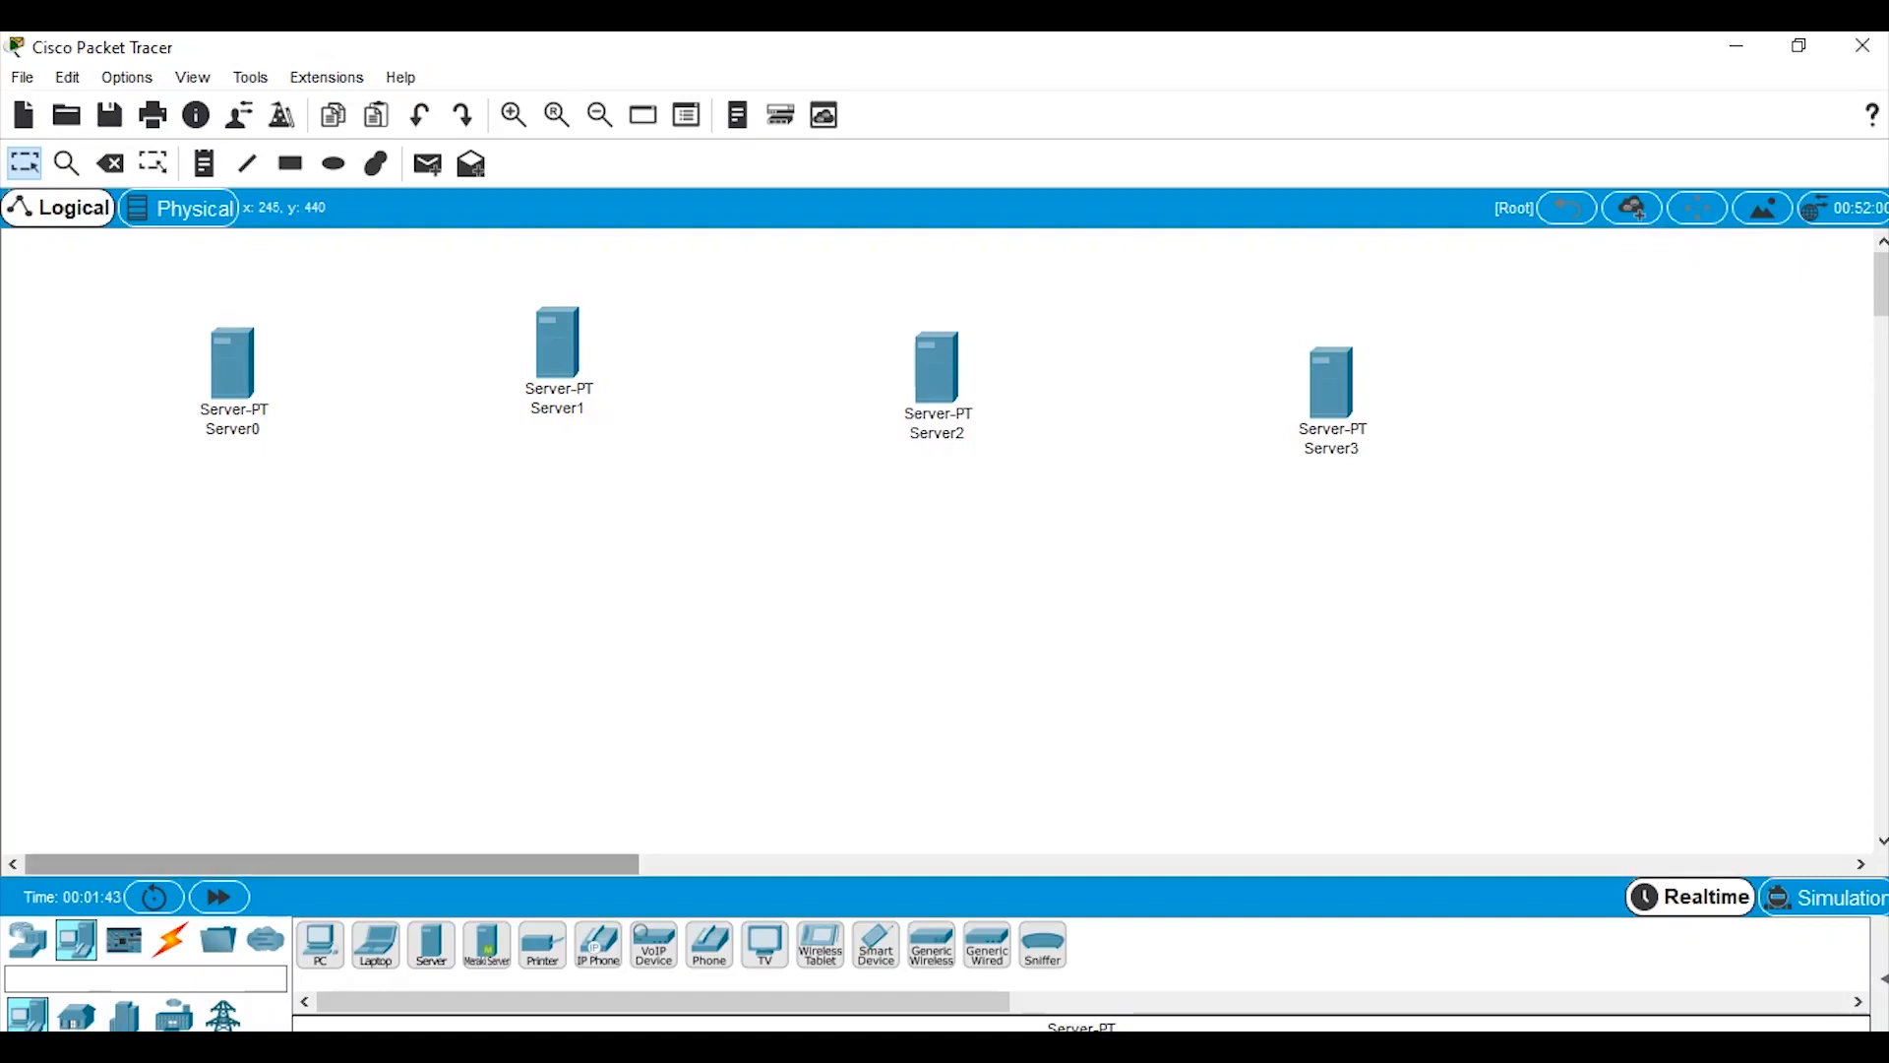
Place four 2960-24TT switches in the workspace, one below each server.
{"action": "left_click", "coordinate": [27, 940]}
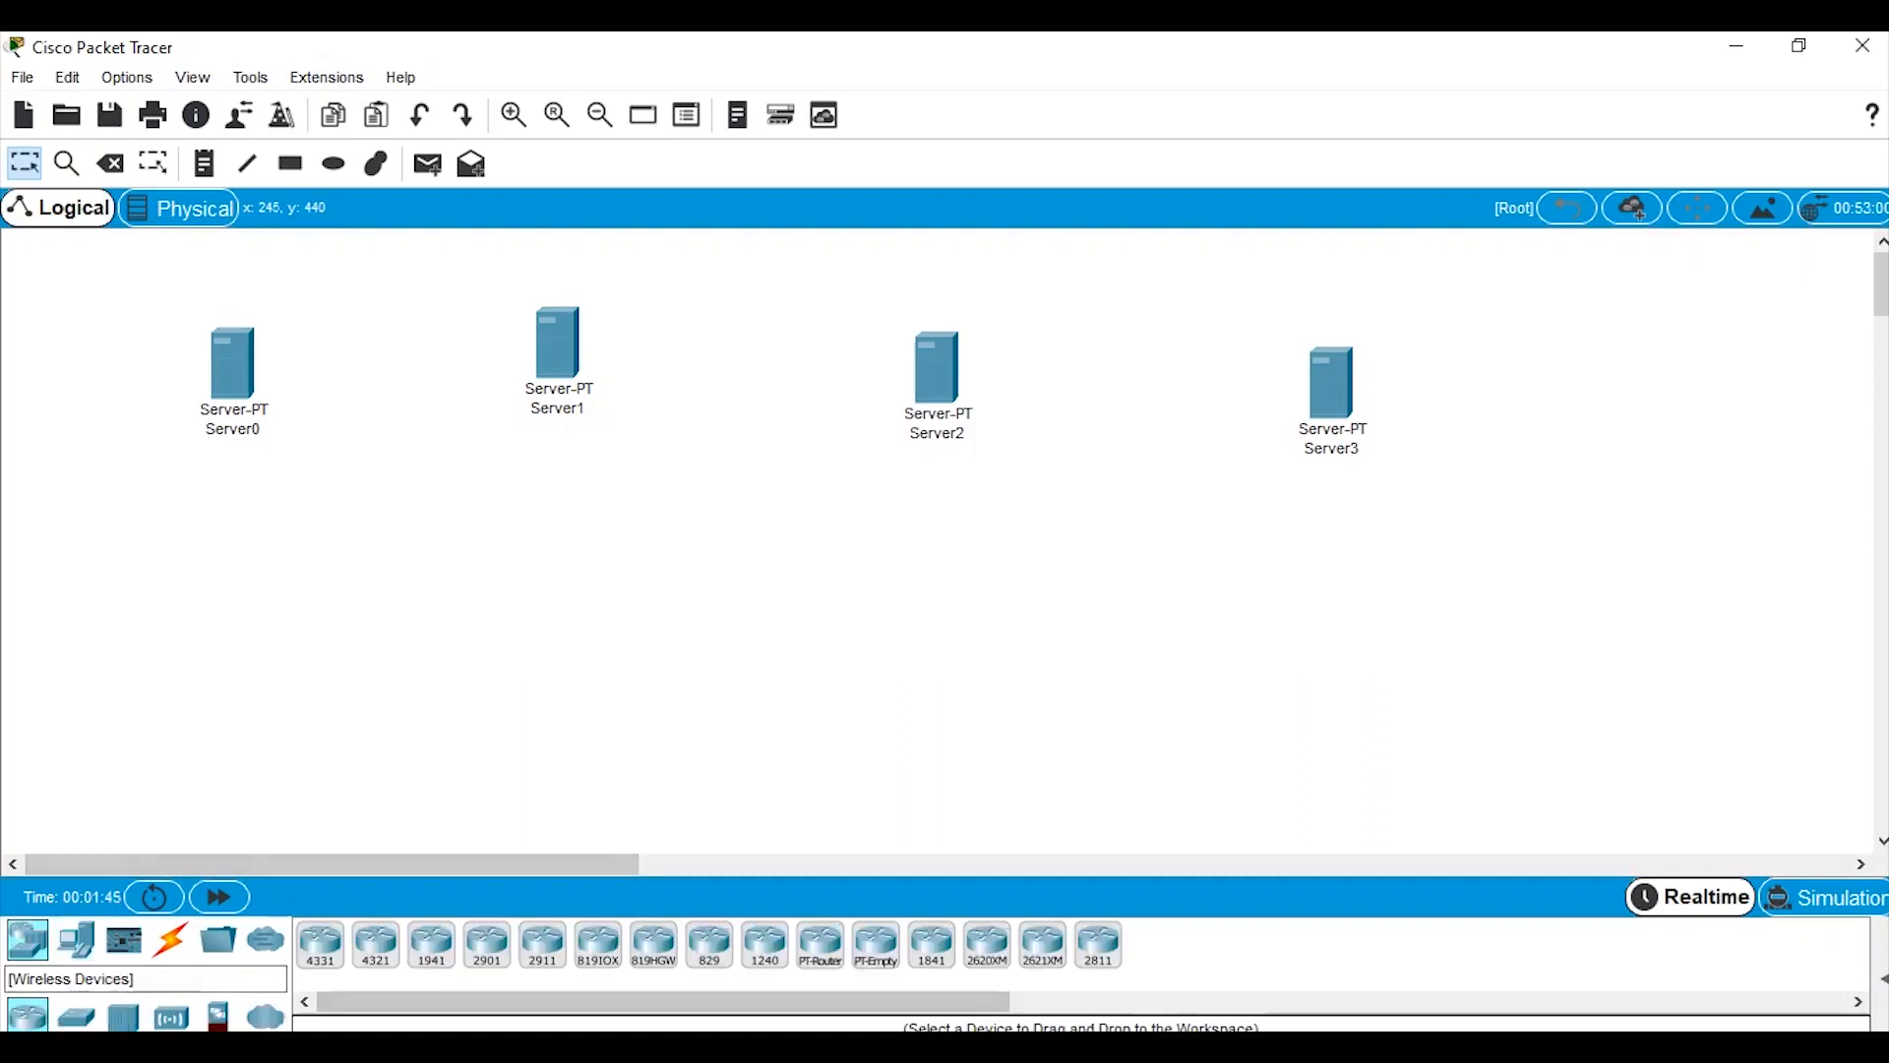
{"action": "left_click_drag", "start_coordinate": [76, 1016], "coordinate": [233, 568]}
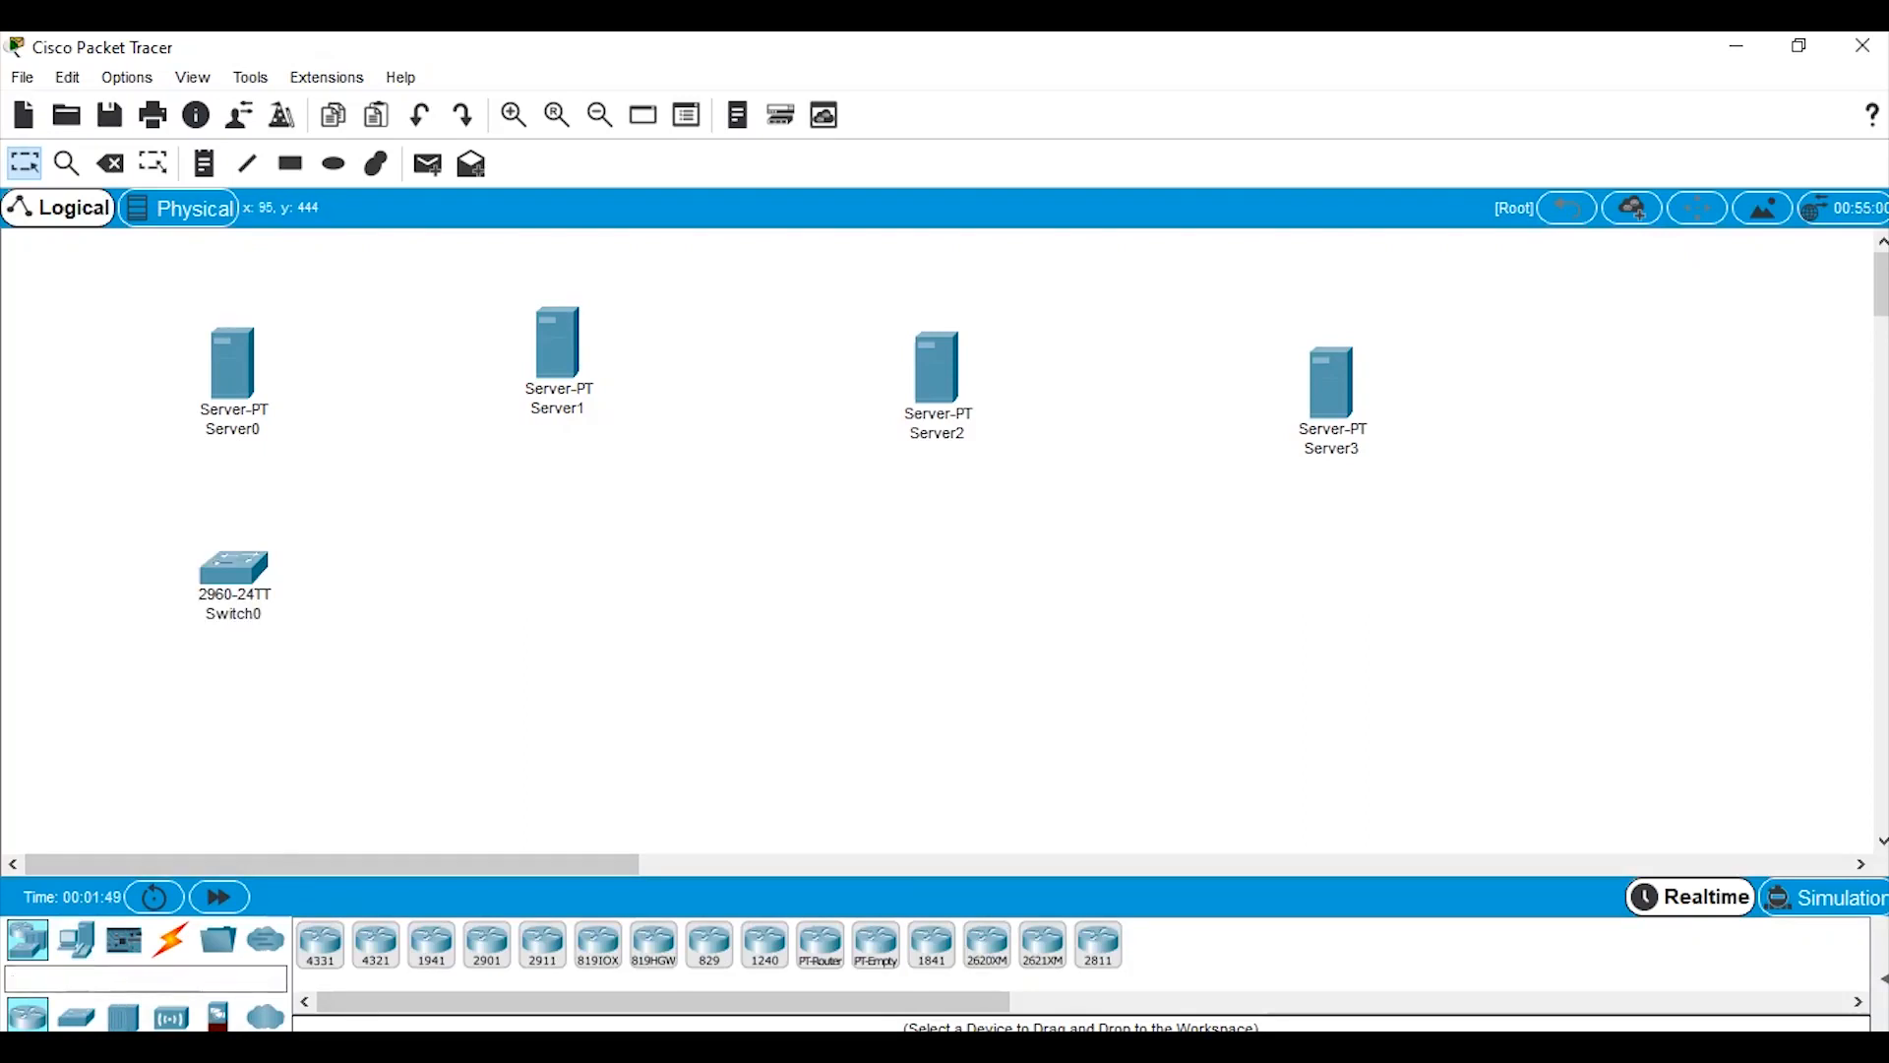
{"action": "left_click_drag", "start_coordinate": [76, 1017], "coordinate": [570, 570]}
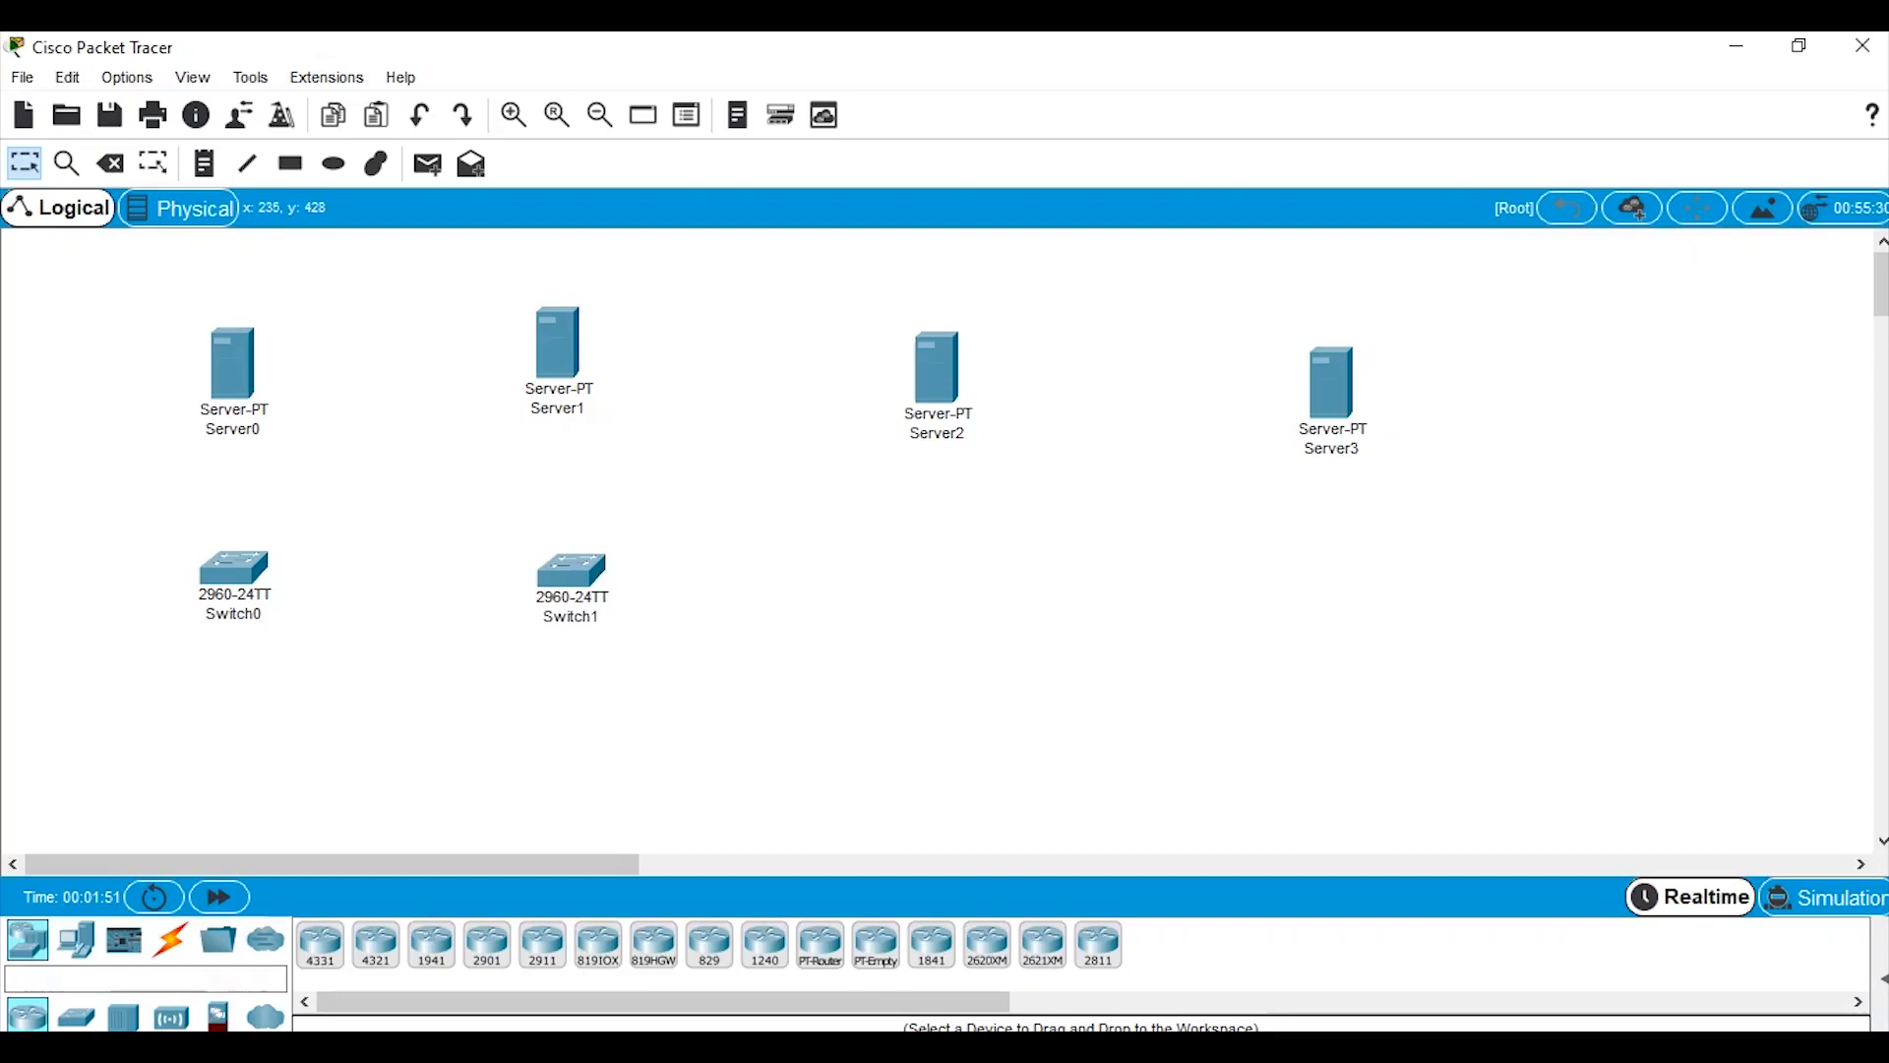
{"action": "left_click_drag", "start_coordinate": [76, 1017], "coordinate": [930, 595]}
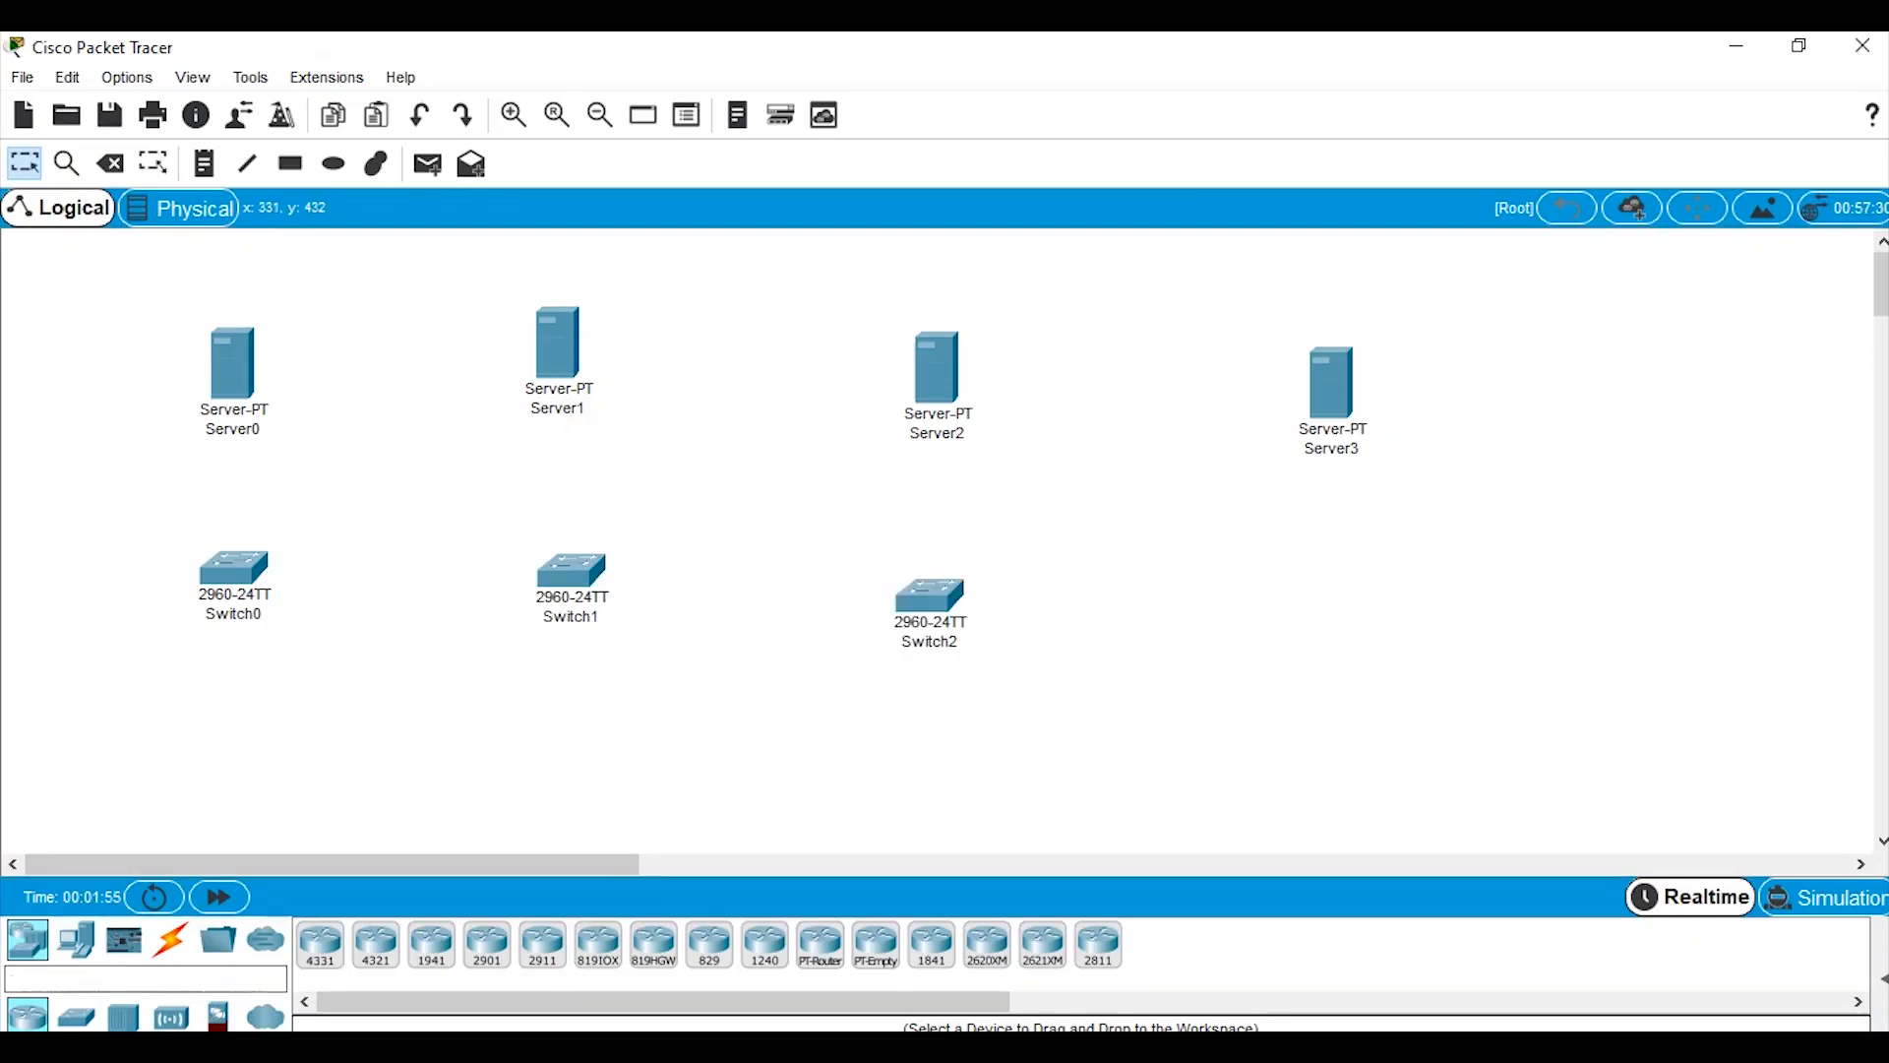
{"action": "left_click_drag", "start_coordinate": [76, 1016], "coordinate": [1339, 607]}
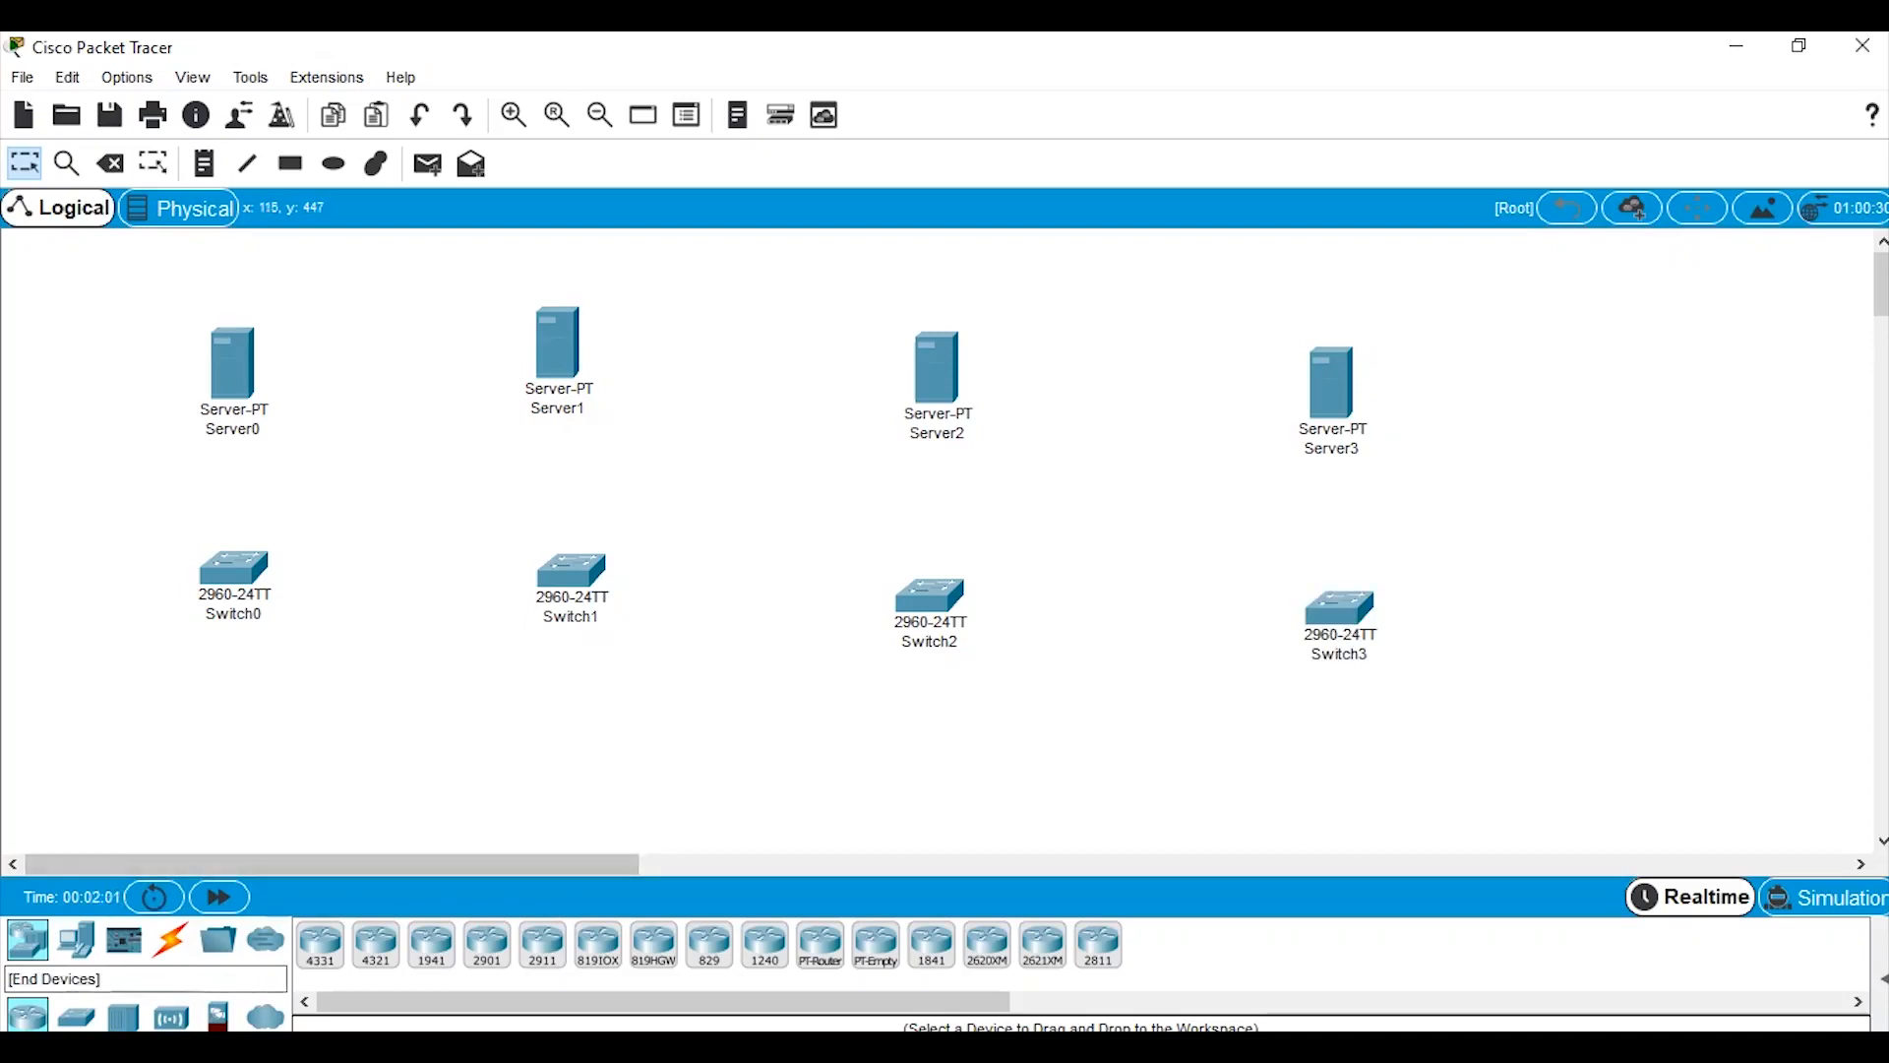
Place four PCs below and around Switch0 for the first network.
{"action": "left_click", "coordinate": [76, 940]}
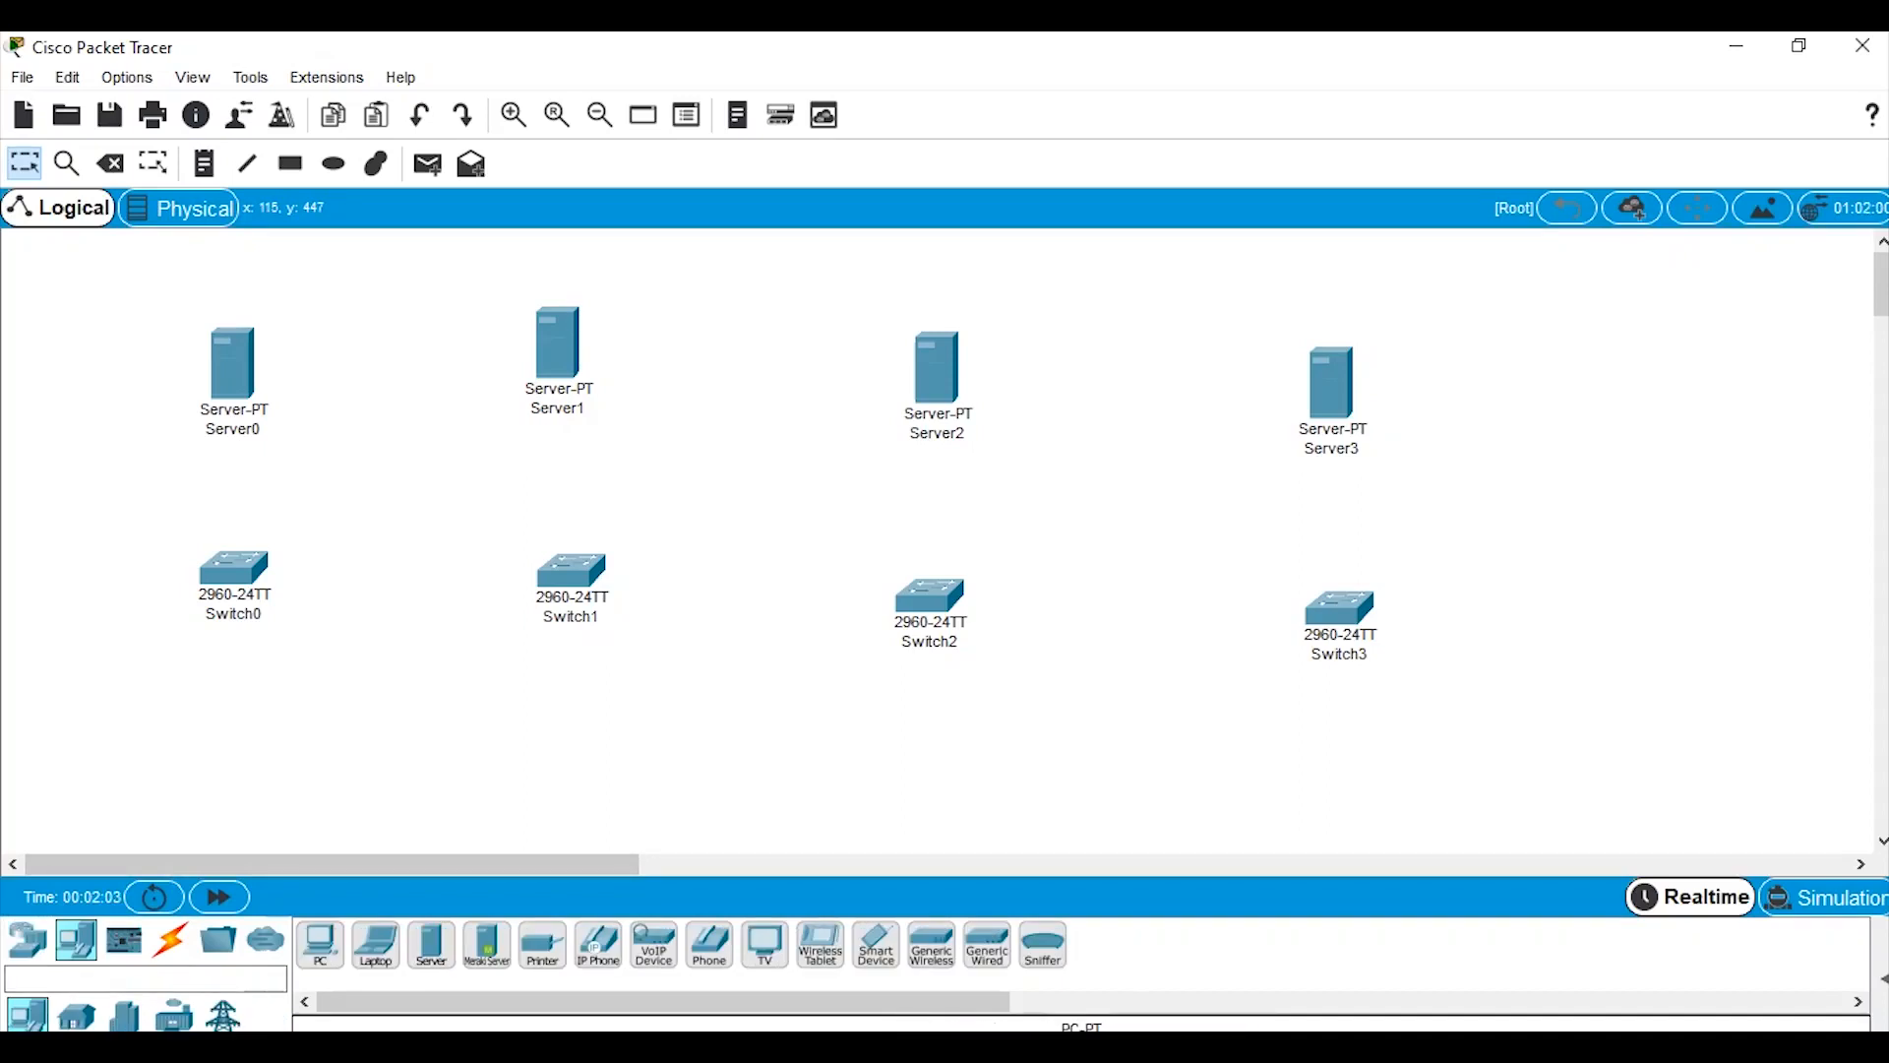
{"action": "left_click_drag", "start_coordinate": [320, 945], "coordinate": [81, 659]}
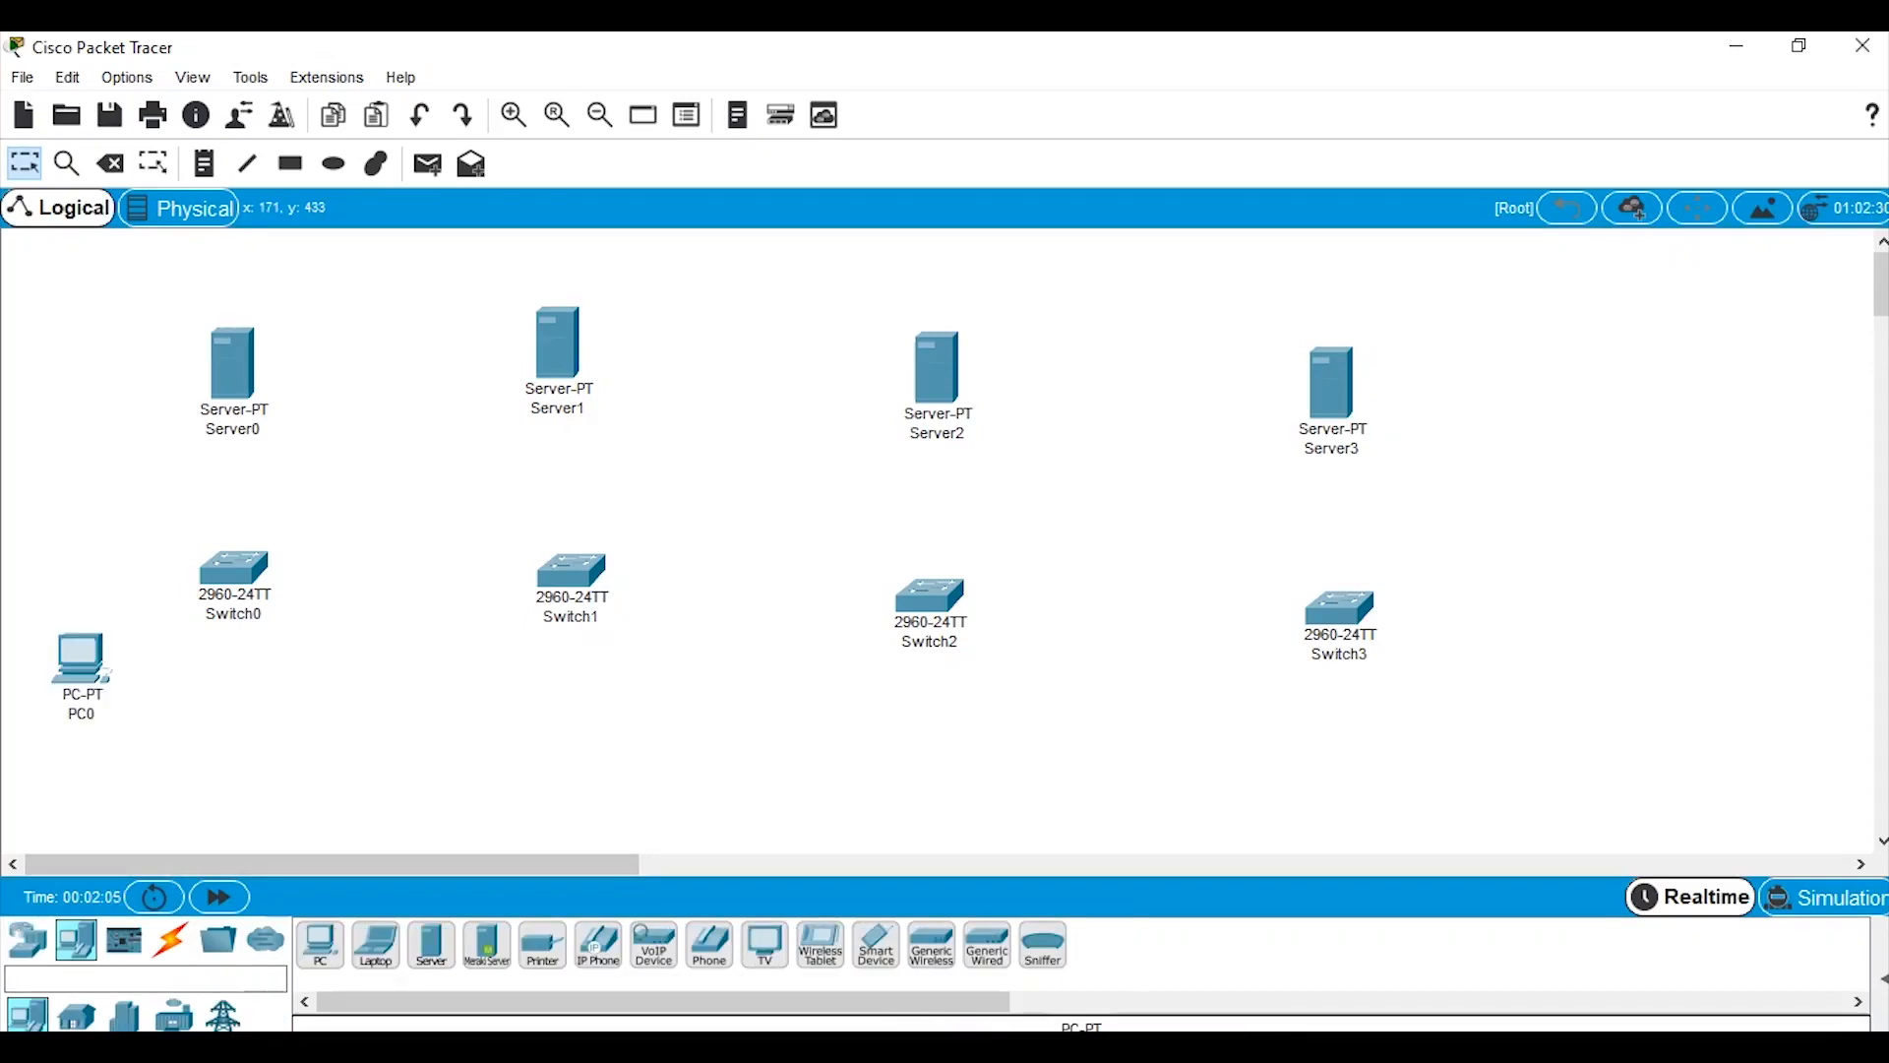
{"action": "left_click_drag", "start_coordinate": [319, 945], "coordinate": [190, 778]}
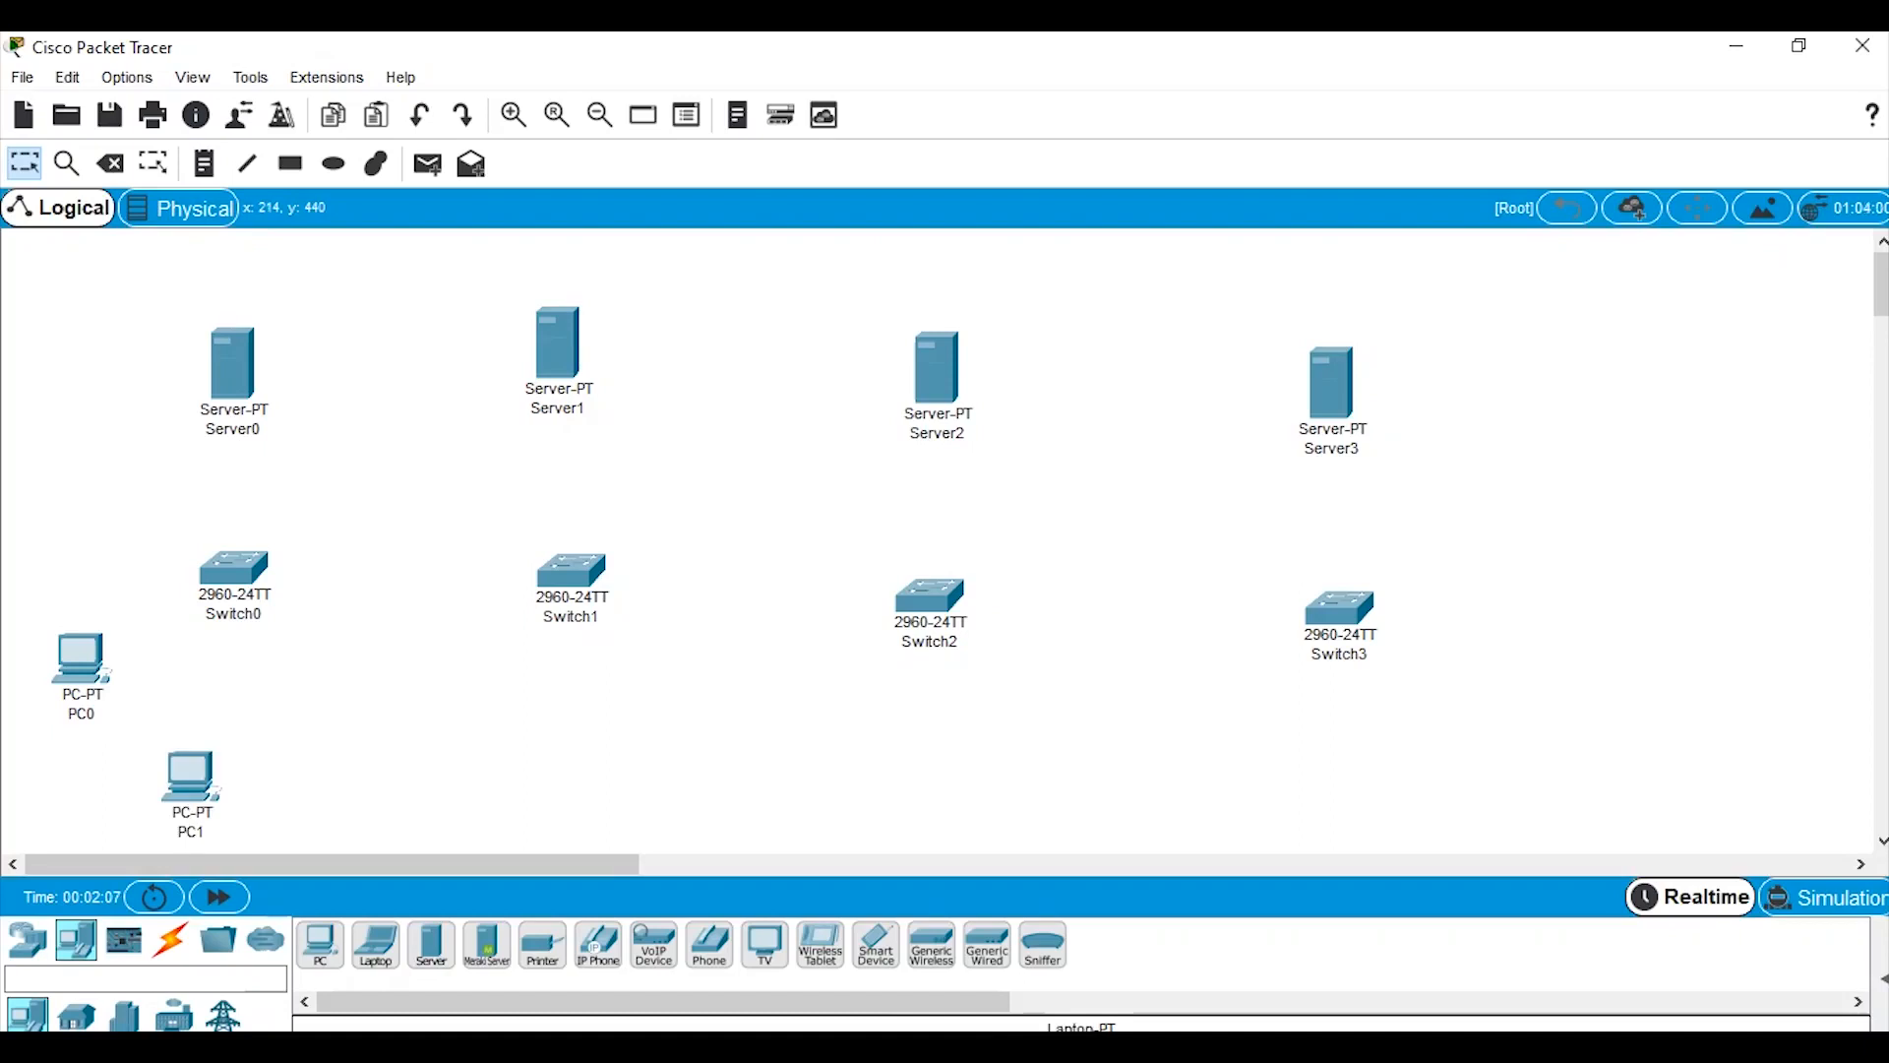
{"action": "left_click_drag", "start_coordinate": [319, 944], "coordinate": [331, 799]}
{"action": "left_click_drag", "start_coordinate": [319, 944], "coordinate": [330, 669]}
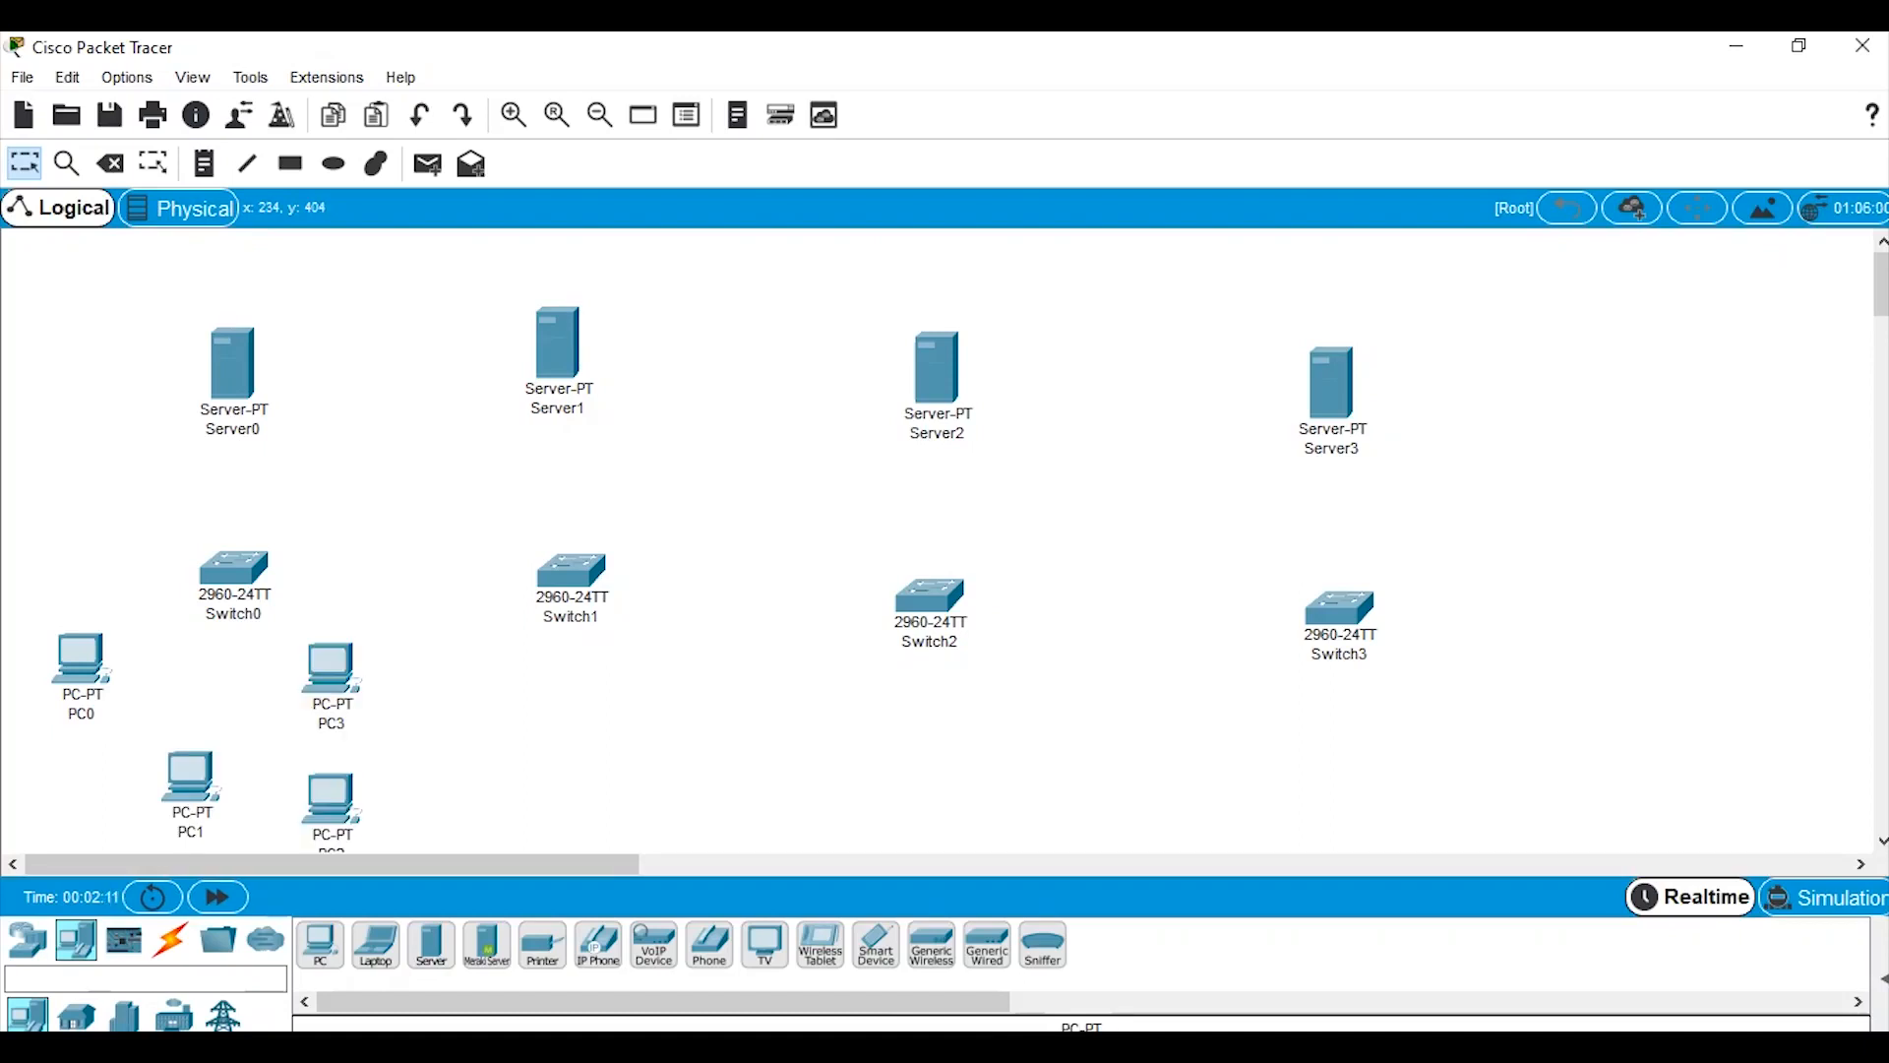
Place four PCs below Switch1 for the second network.
{"action": "left_click_drag", "start_coordinate": [320, 944], "coordinate": [480, 679]}
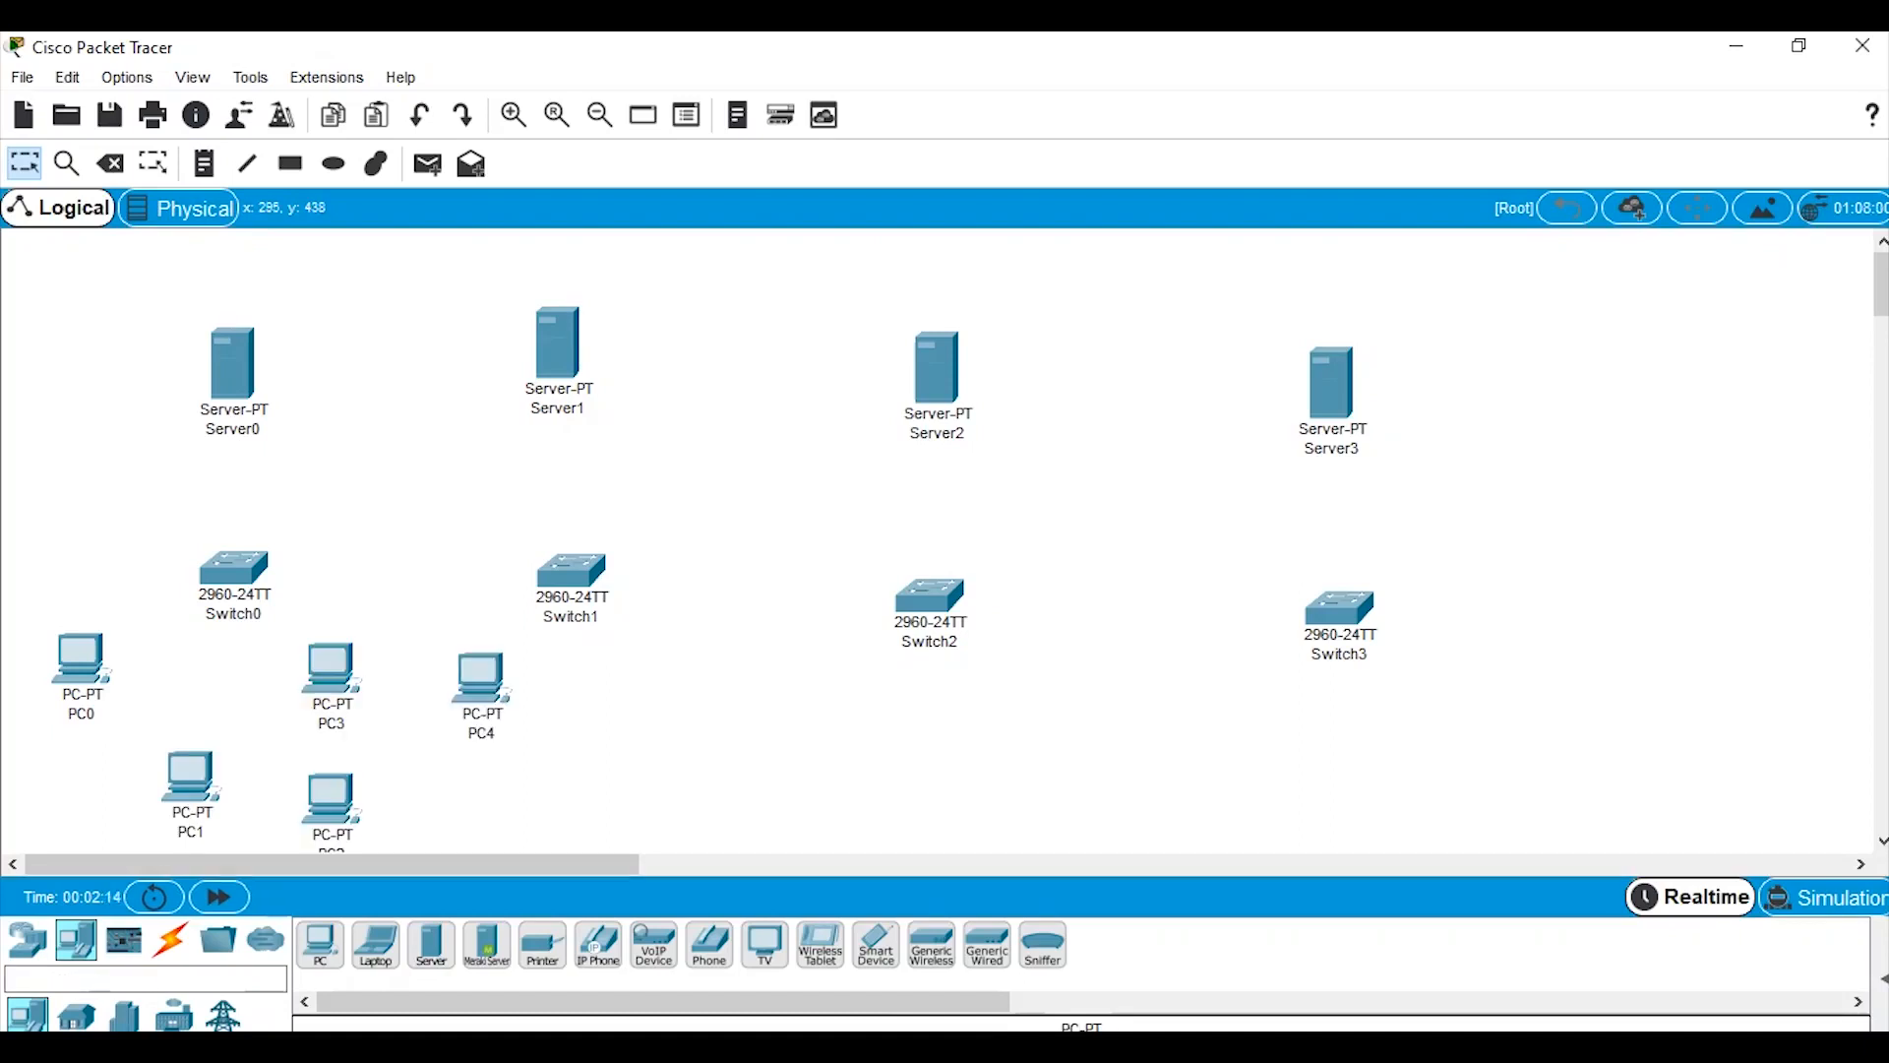
{"action": "left_click_drag", "start_coordinate": [320, 944], "coordinate": [506, 799]}
{"action": "left_click_drag", "start_coordinate": [319, 945], "coordinate": [603, 812]}
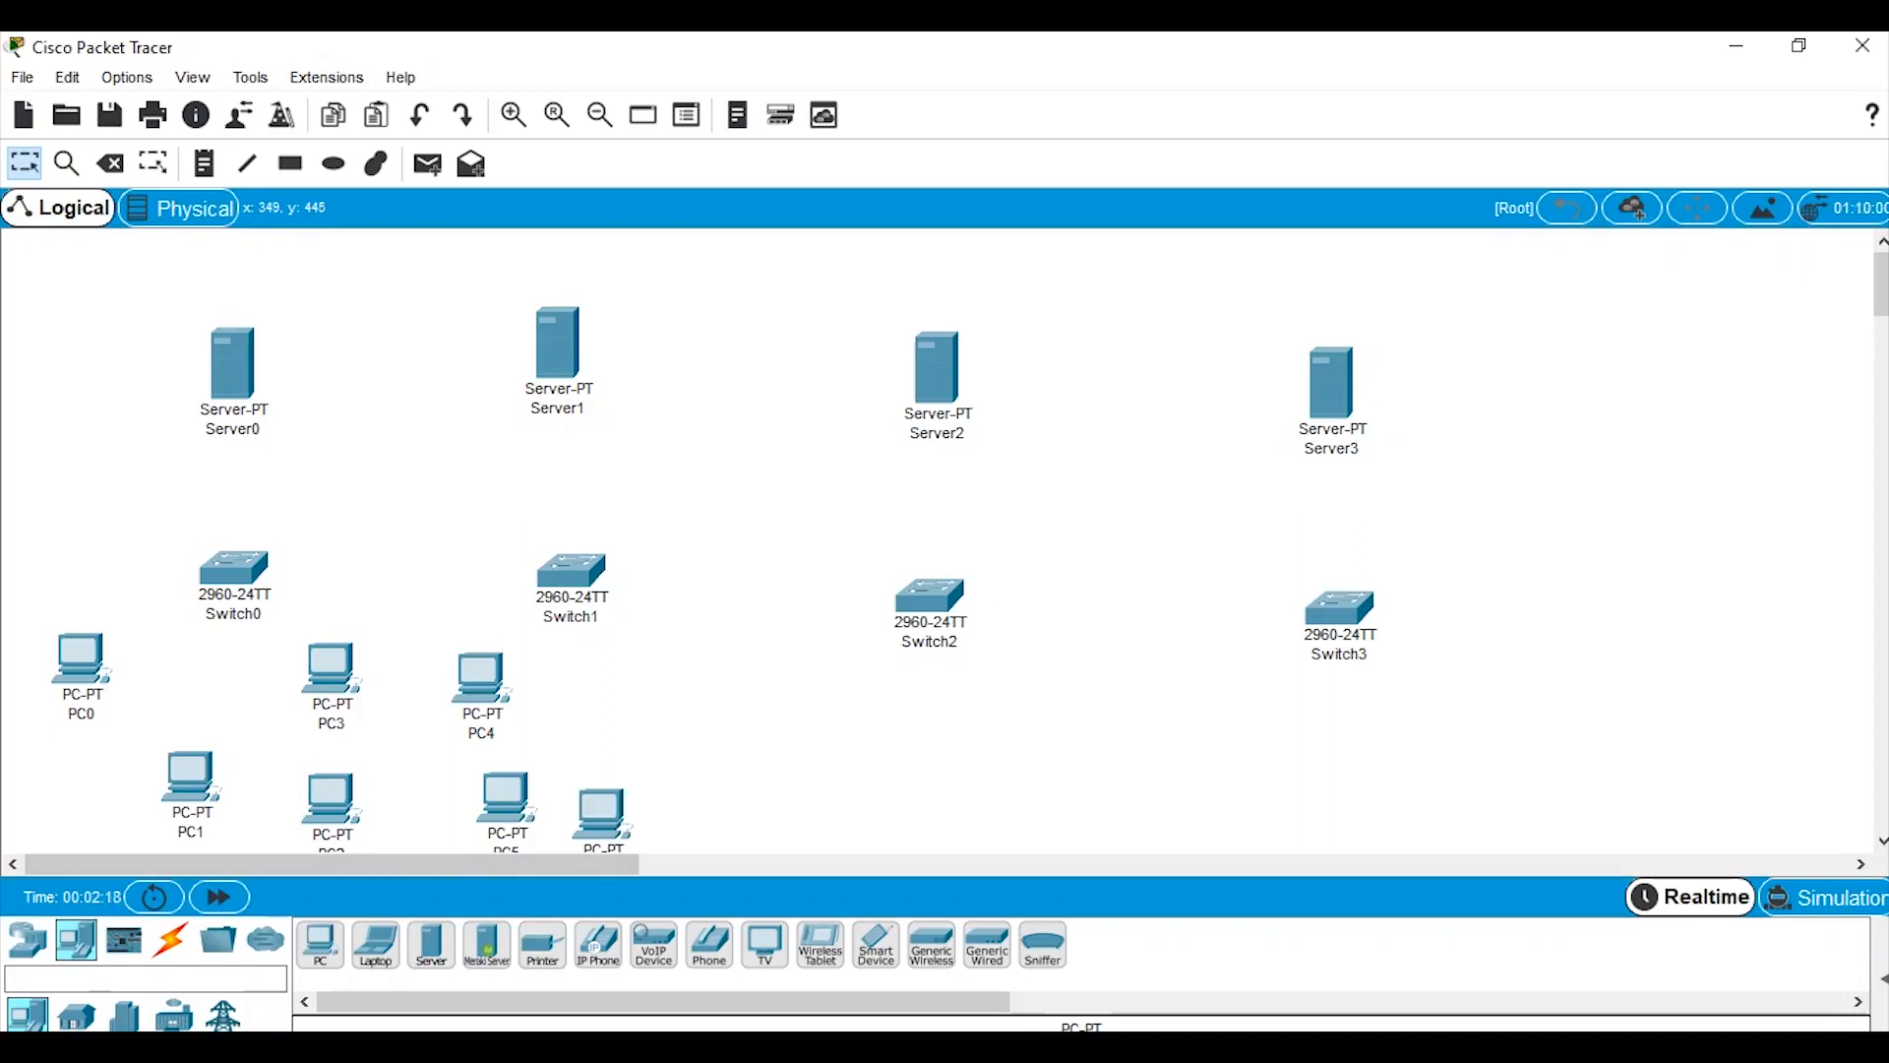
{"action": "left_click_drag", "start_coordinate": [320, 944], "coordinate": [665, 689]}
Place four PCs below Switch2 for the third network.
{"action": "left_click_drag", "start_coordinate": [320, 944], "coordinate": [833, 715]}
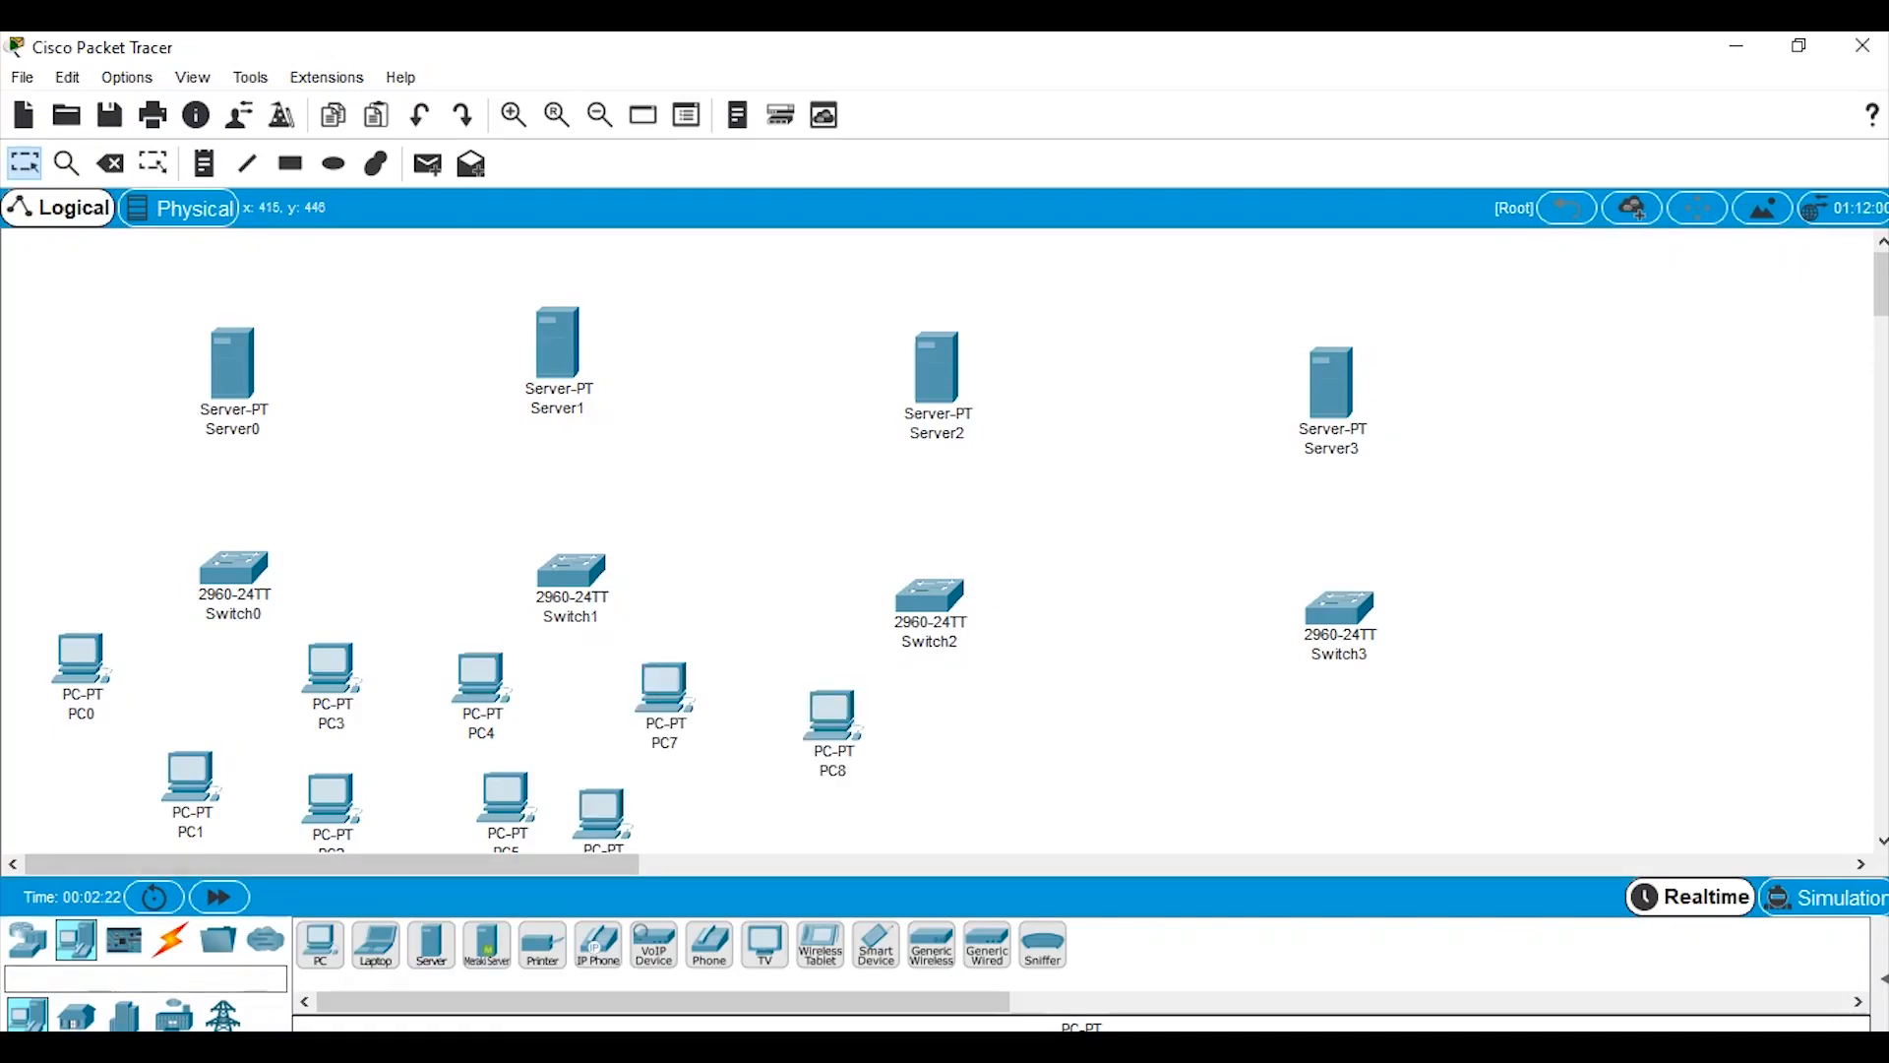
{"action": "left_click_drag", "start_coordinate": [320, 945], "coordinate": [892, 812]}
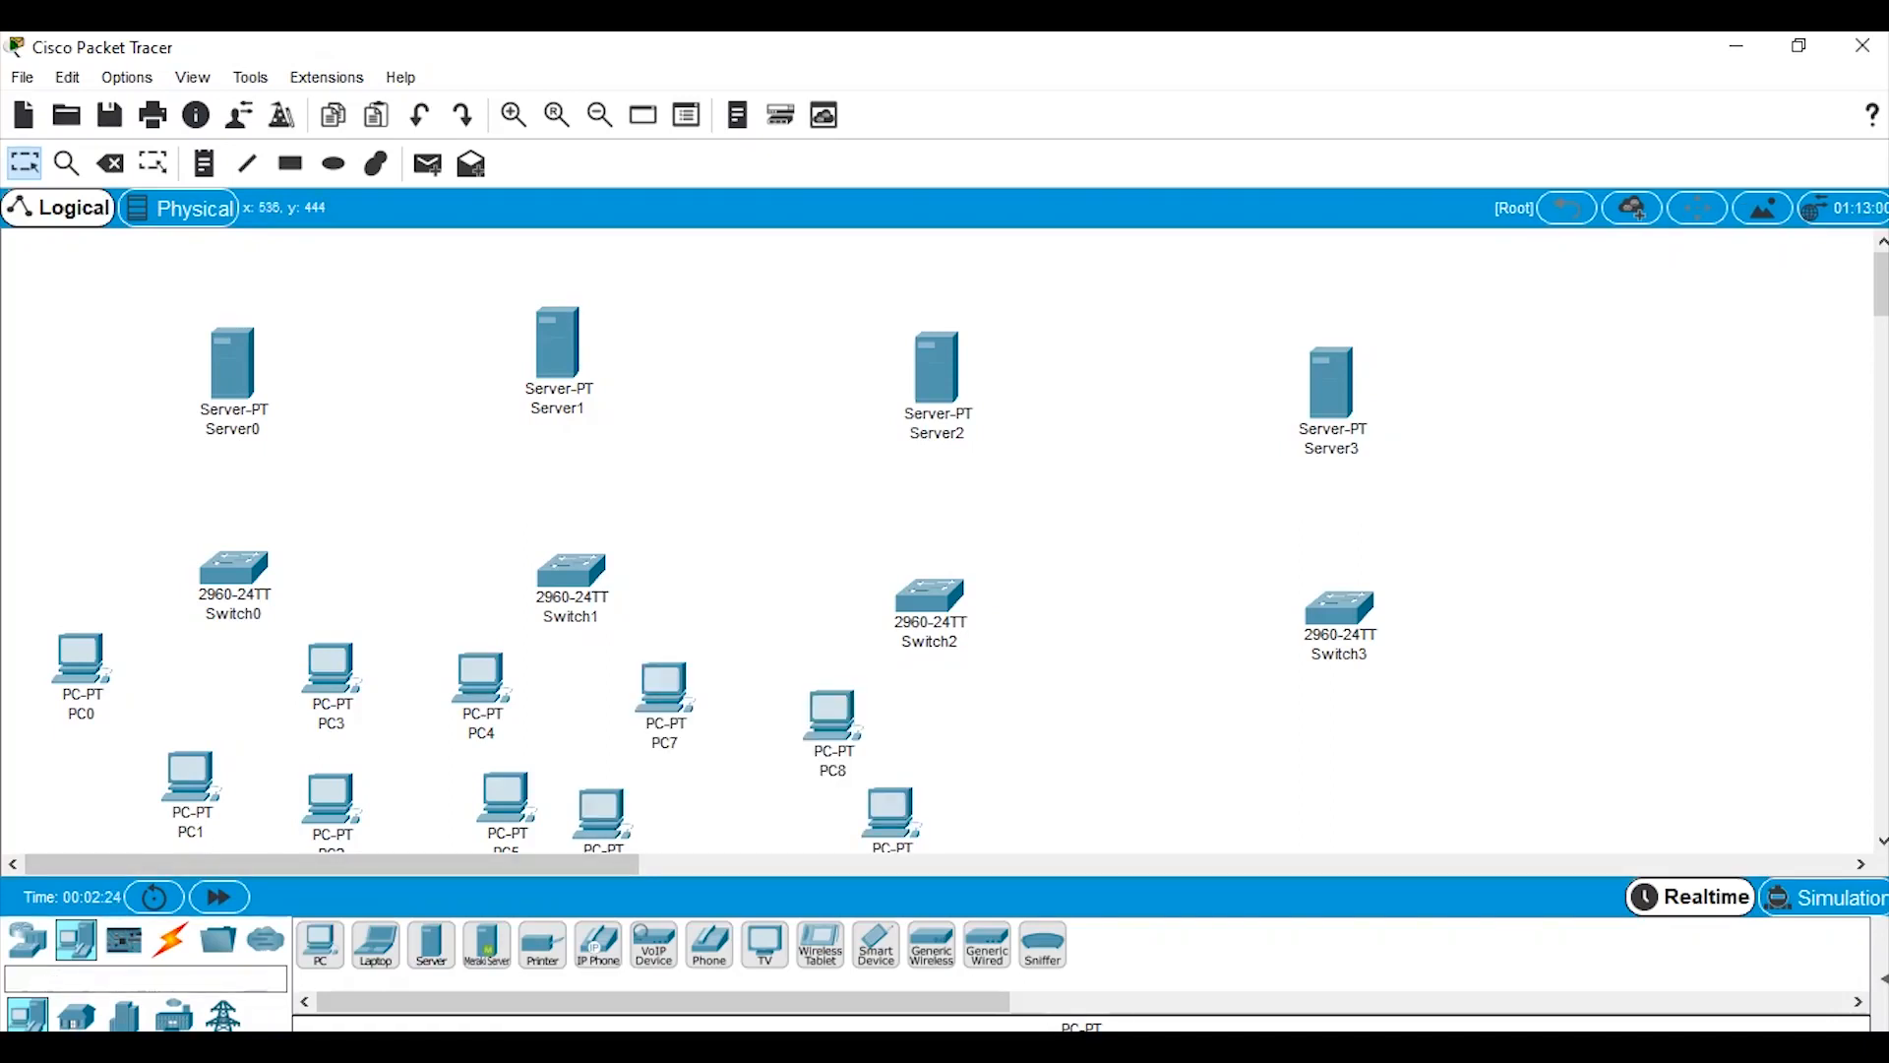
{"action": "left_click_drag", "start_coordinate": [319, 945], "coordinate": [989, 815]}
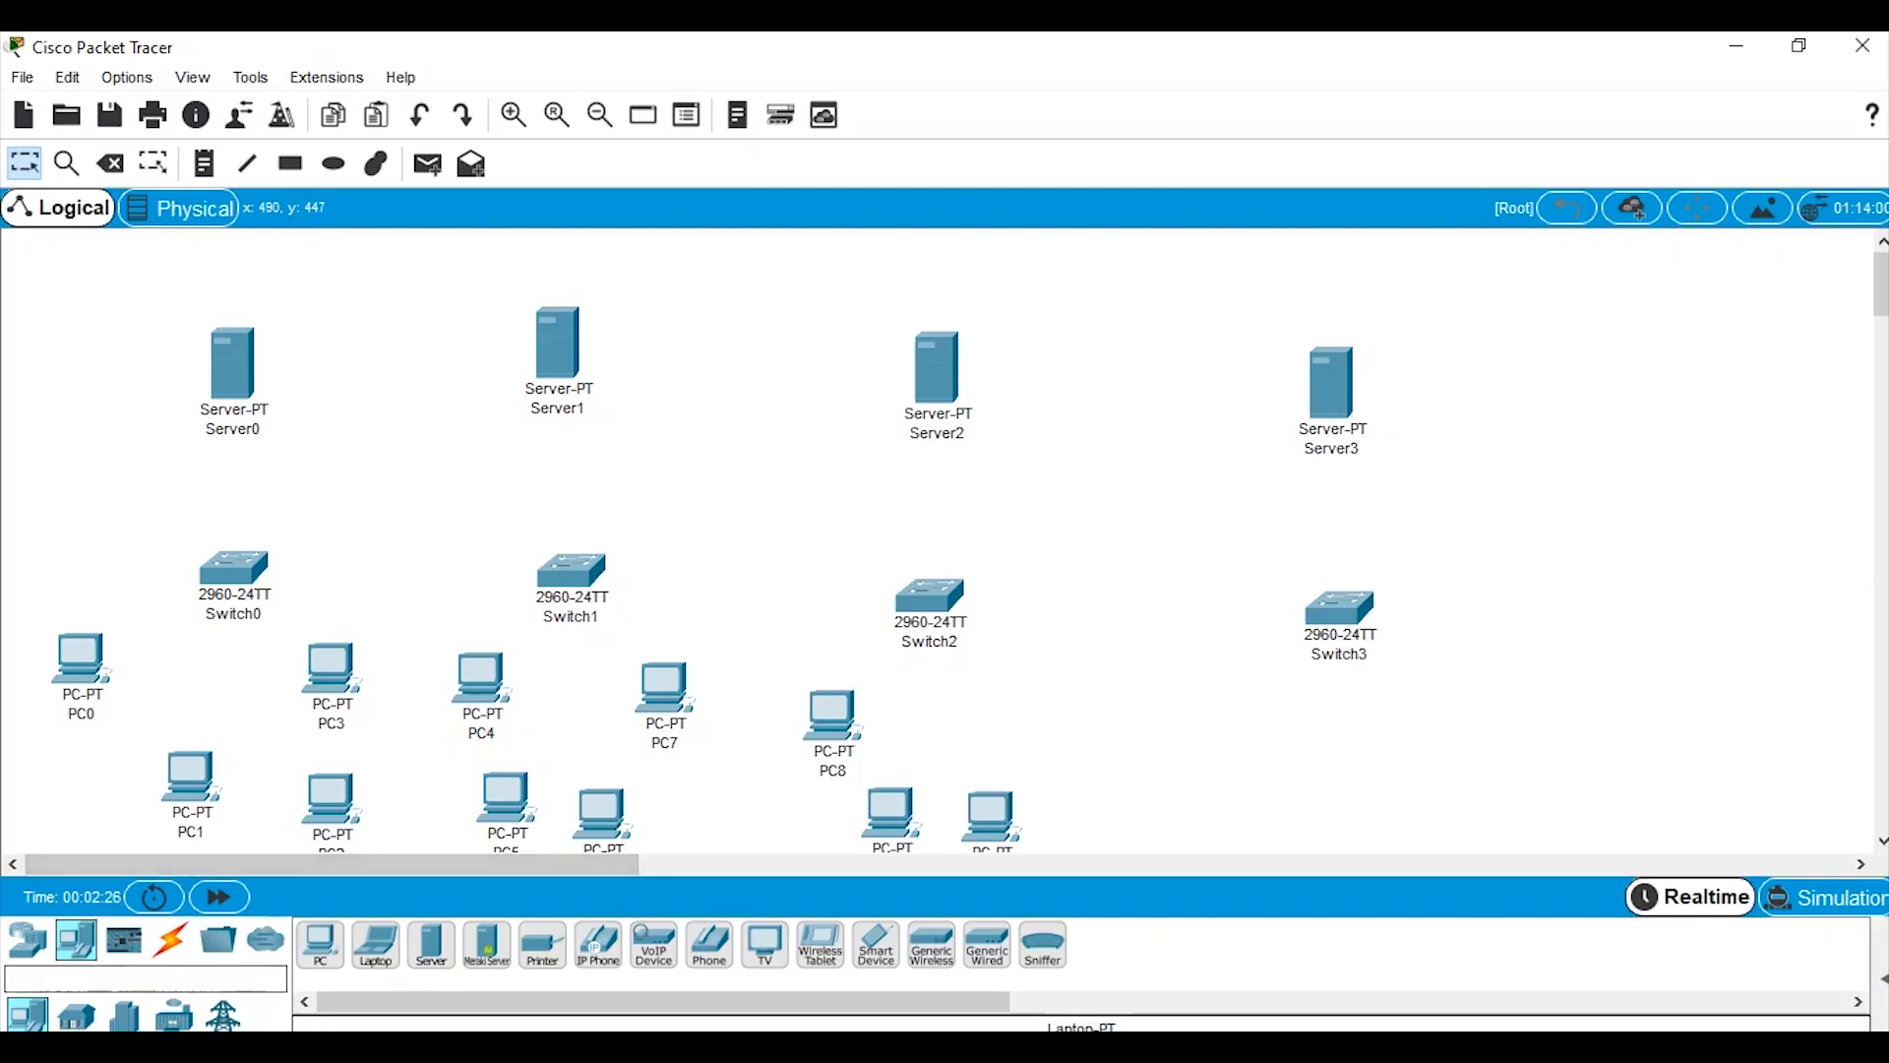
{"action": "left_click_drag", "start_coordinate": [319, 945], "coordinate": [993, 723]}
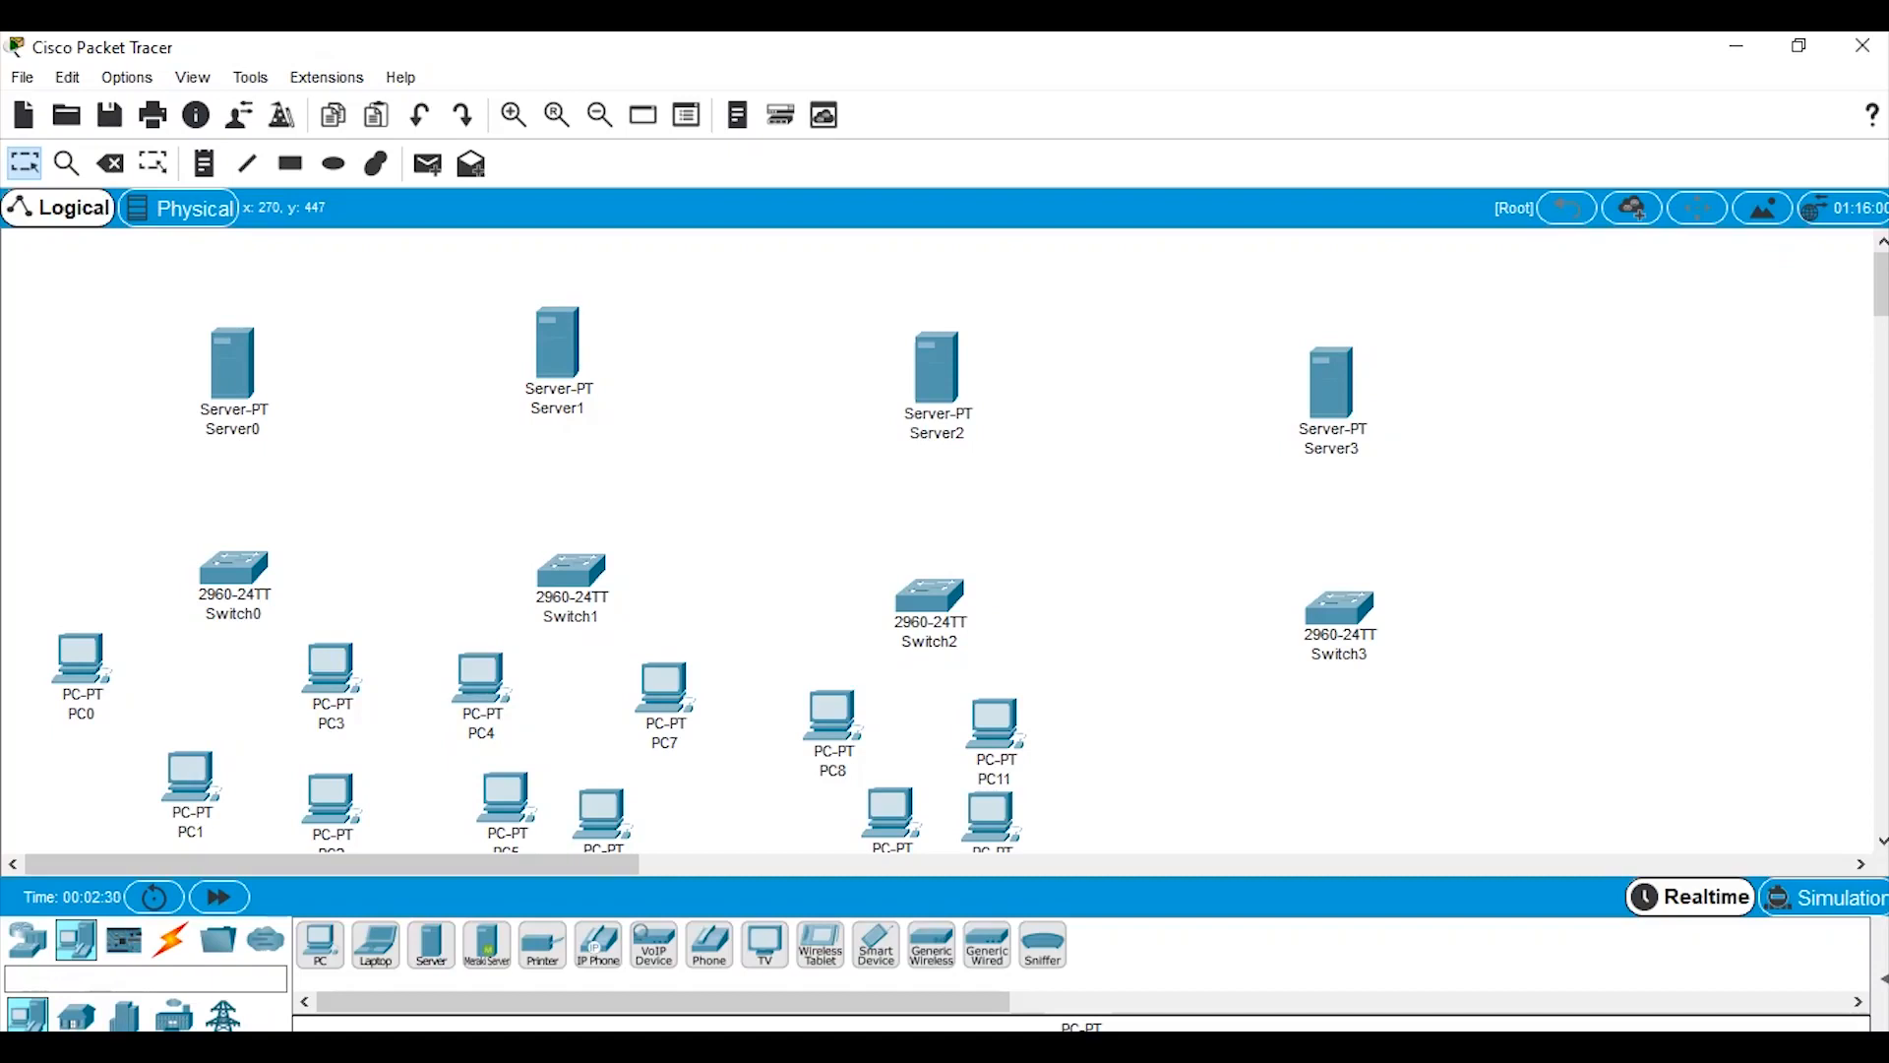
Place four PCs below Switch3 for the fourth network.
{"action": "left_click_drag", "start_coordinate": [320, 945], "coordinate": [1265, 720]}
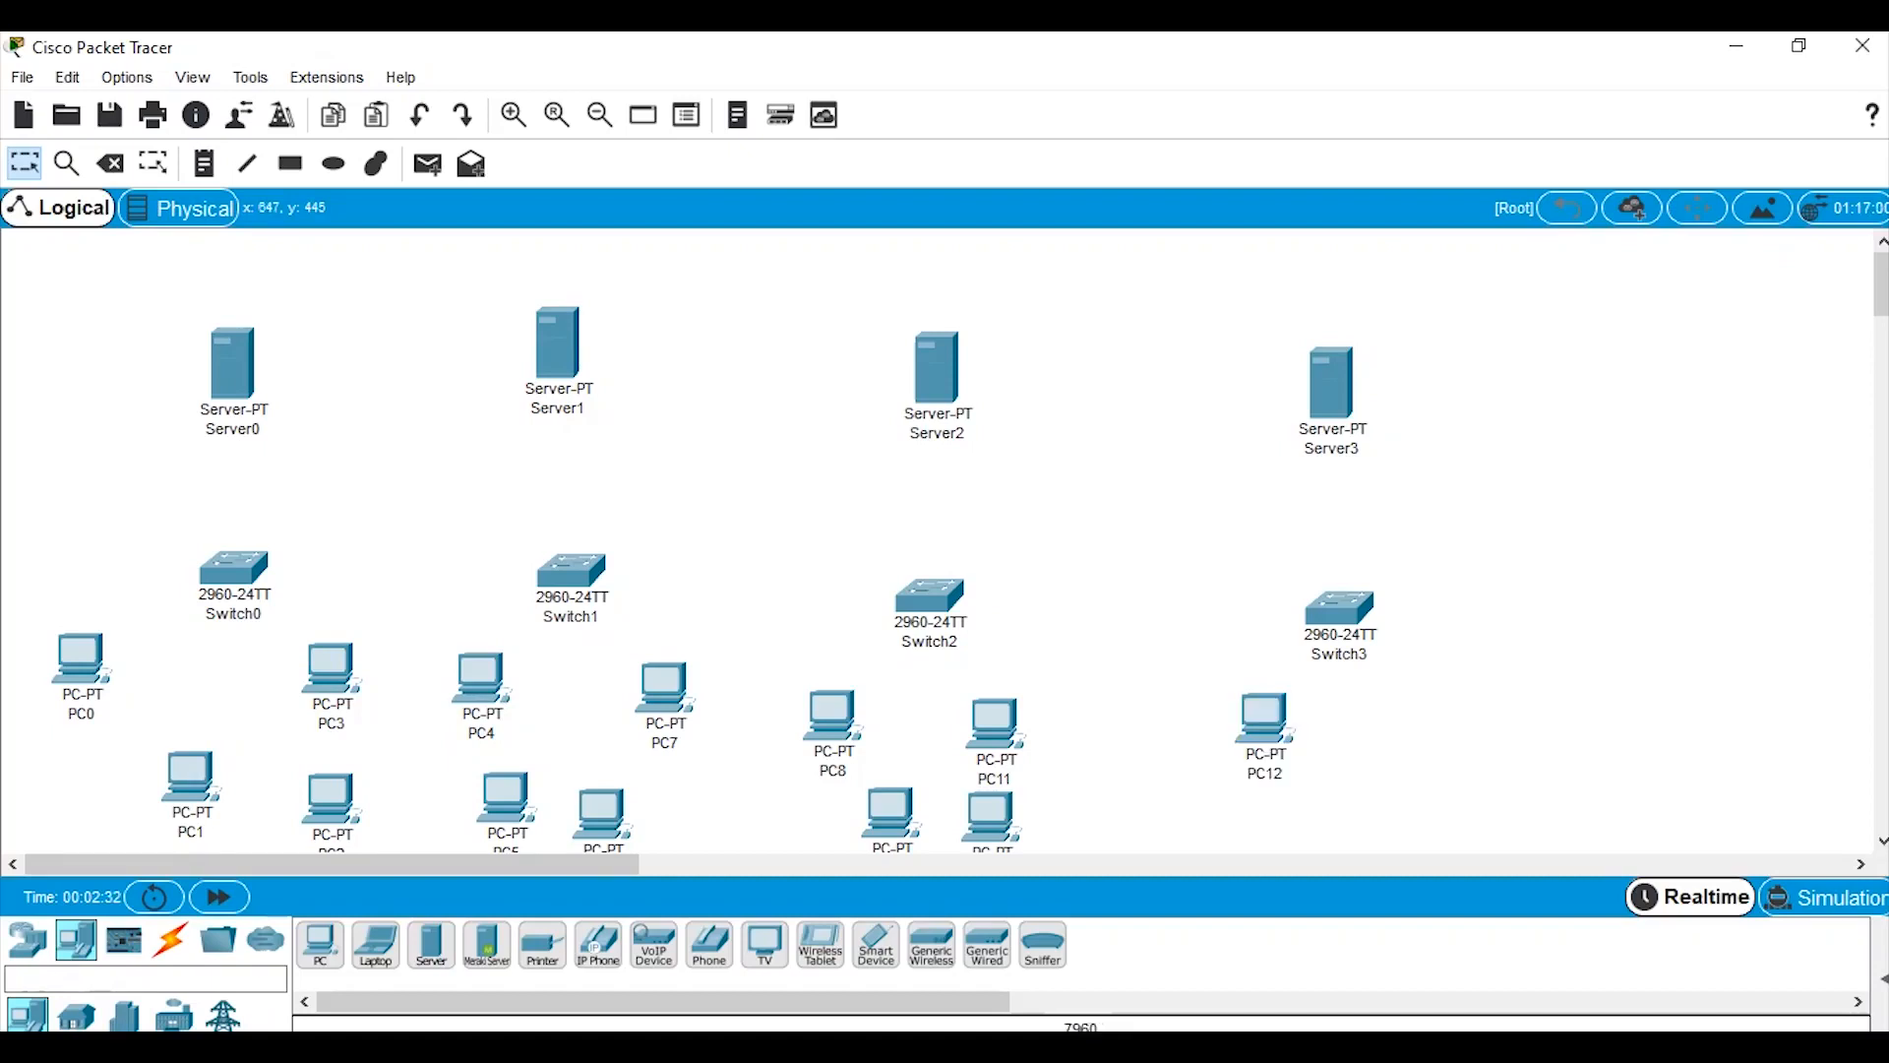
{"action": "left_click_drag", "start_coordinate": [320, 945], "coordinate": [1322, 829]}
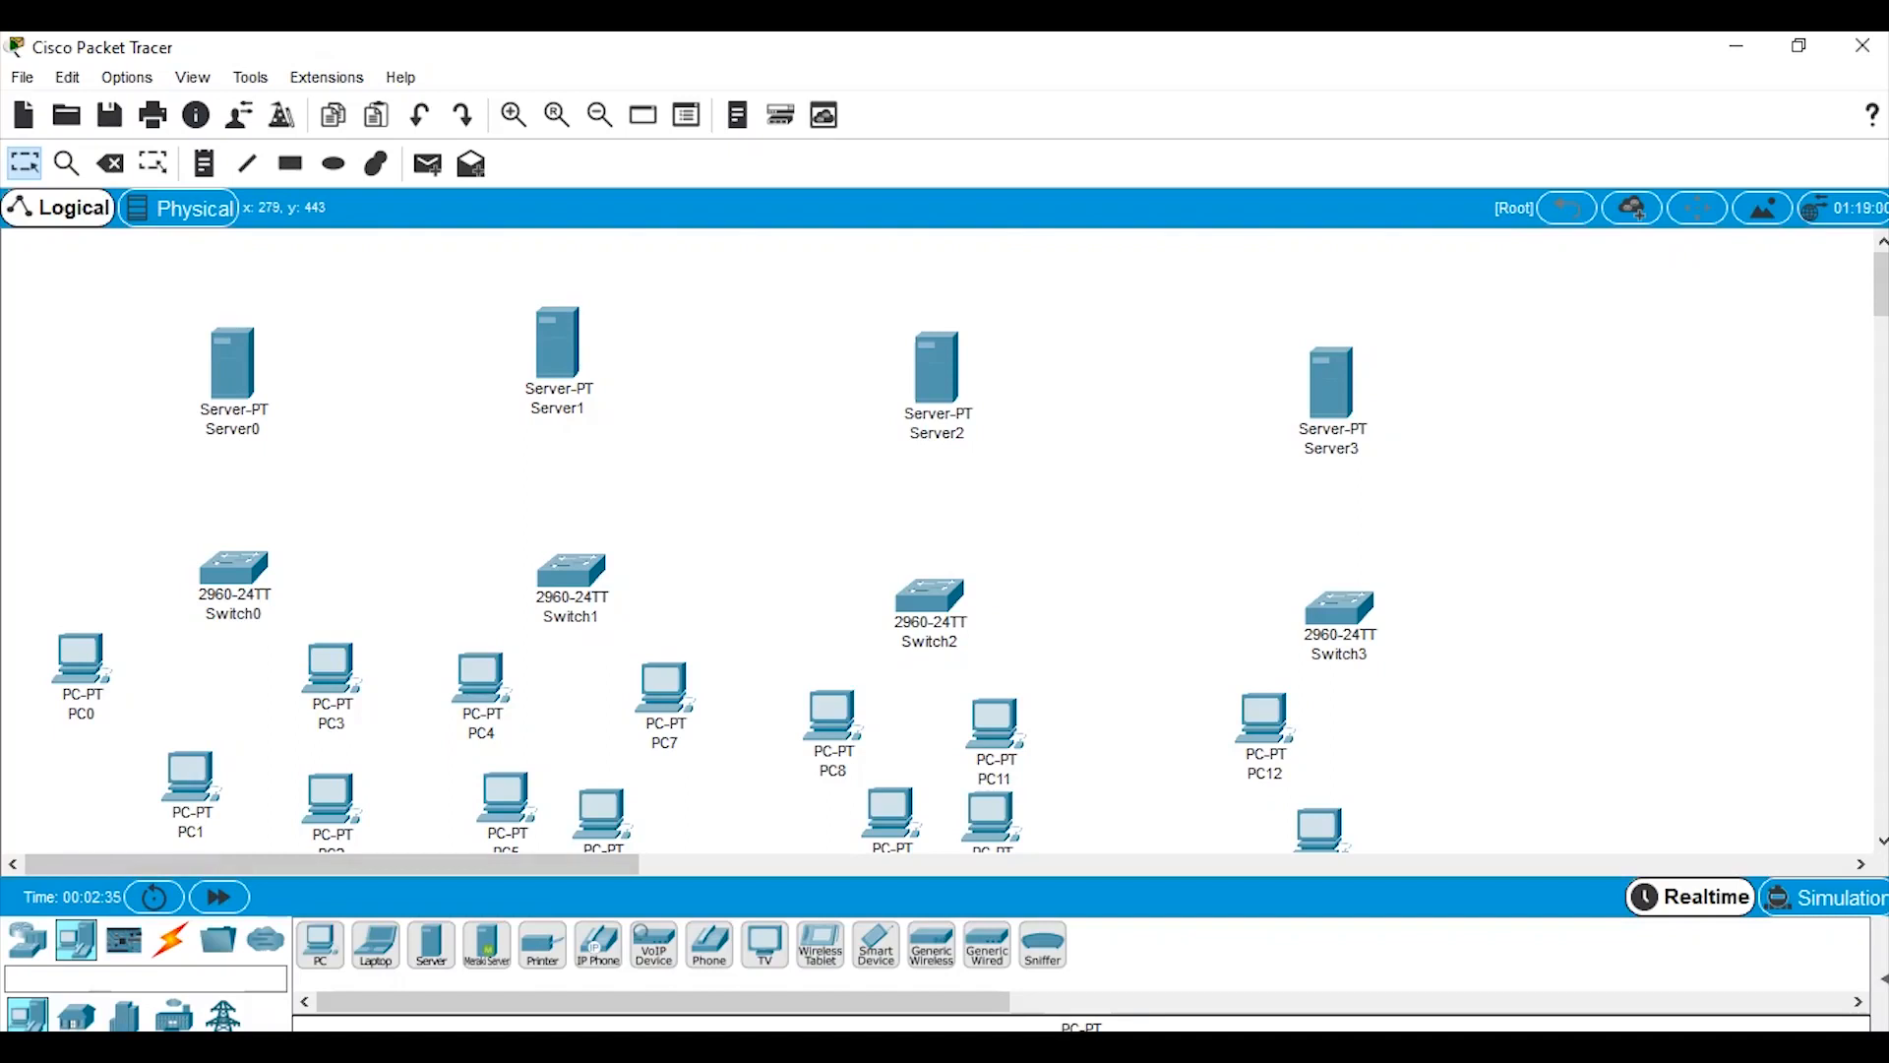
{"action": "left_click_drag", "start_coordinate": [320, 944], "coordinate": [1401, 819]}
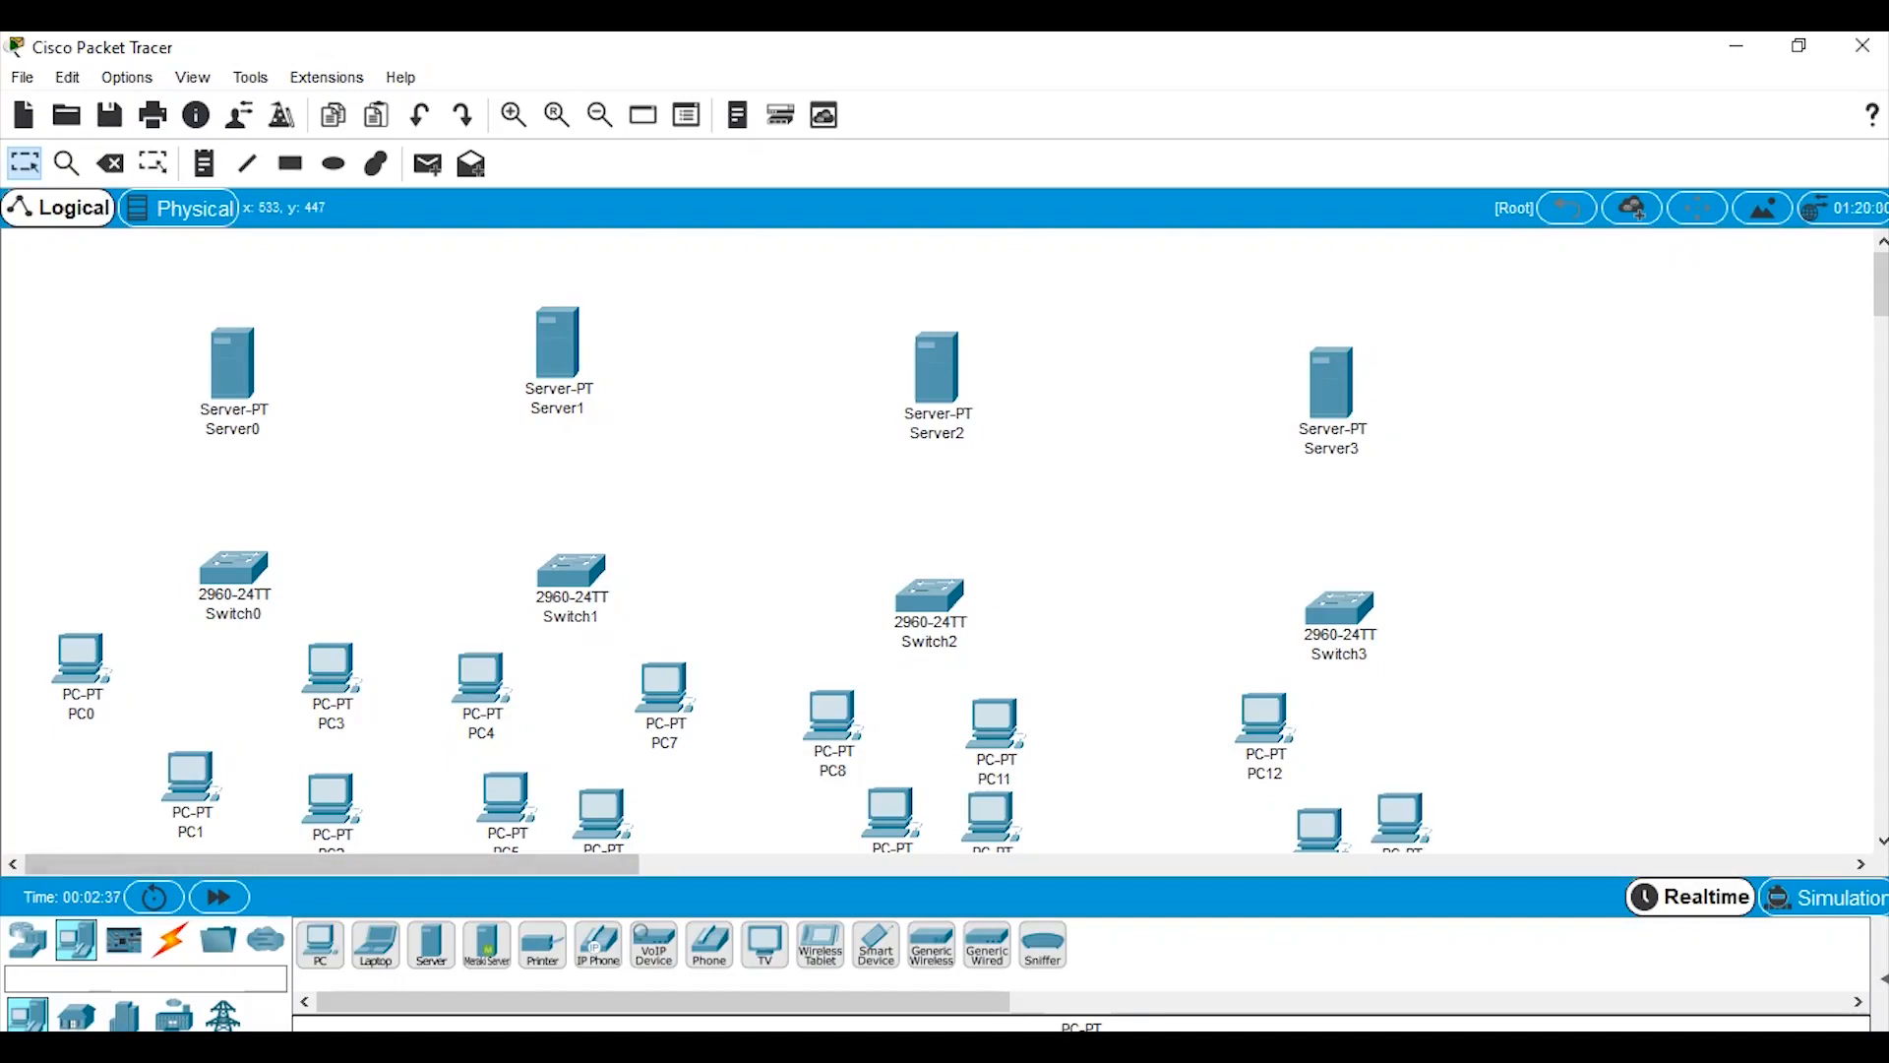
{"action": "left_click_drag", "start_coordinate": [320, 945], "coordinate": [1418, 733]}
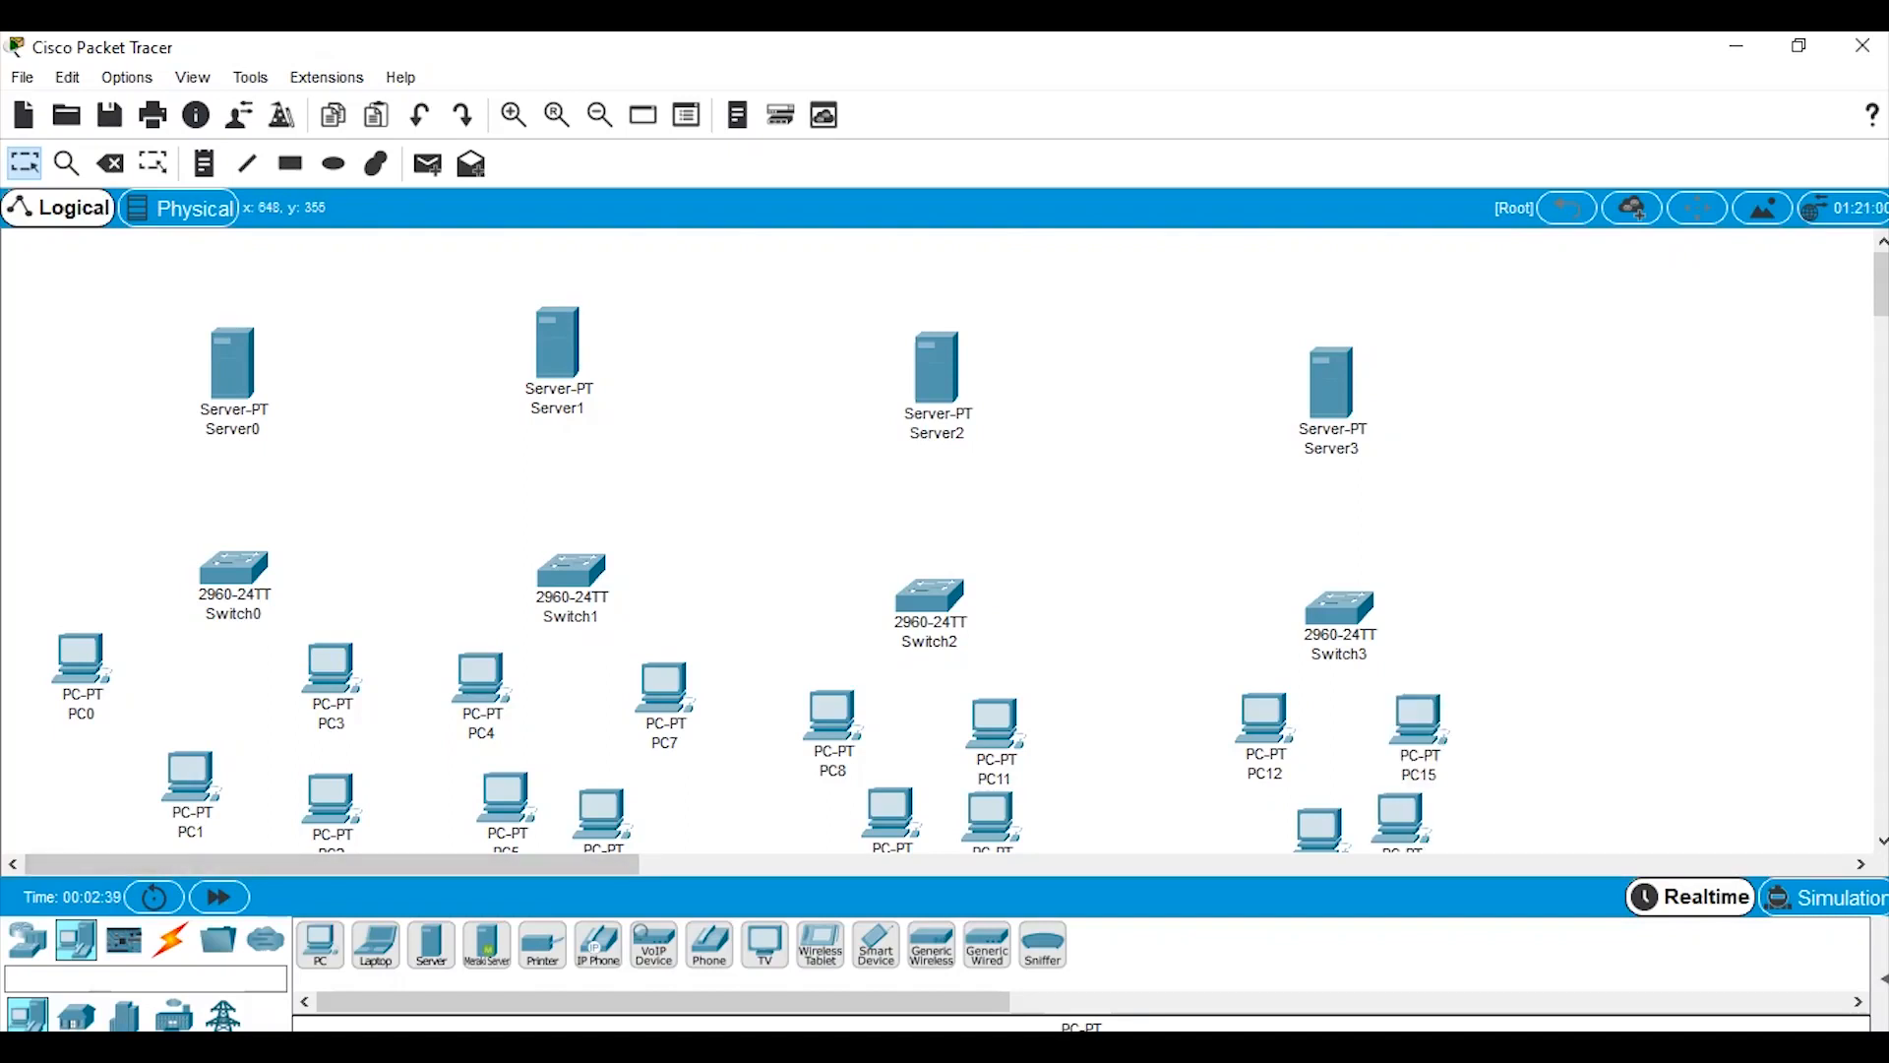
Move the Server0, Switch0 and PC0–PC3 group slightly upward, then shift PC1 and PC2 a little to the left.
{"action": "left_click_drag", "start_coordinate": [71, 315], "coordinate": [366, 851]}
{"action": "left_click_drag", "start_coordinate": [245, 360], "coordinate": [231, 311]}
{"action": "left_click_drag", "start_coordinate": [177, 728], "coordinate": [126, 733]}
{"action": "left_click_drag", "start_coordinate": [317, 750], "coordinate": [259, 736]}
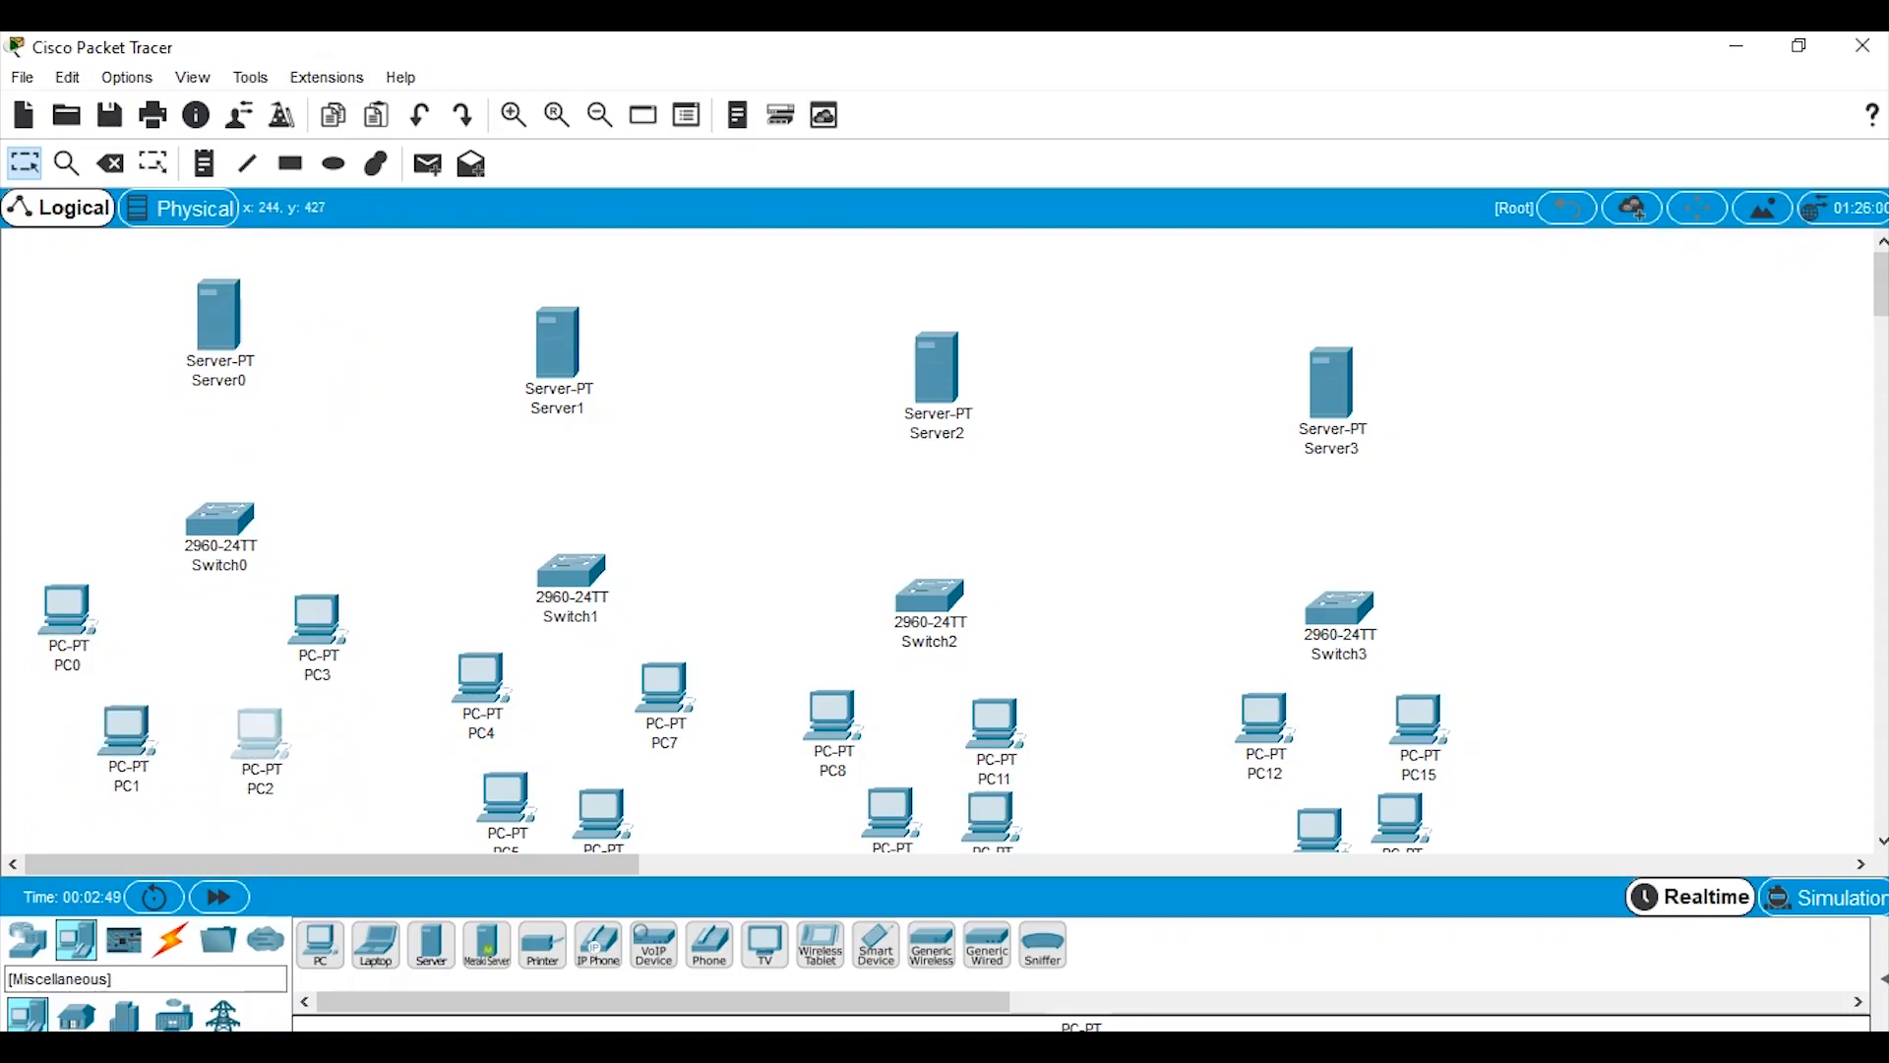
Connect PC0 FastEthernet0 to Switch0 FastEthernet0/1 with a copper straight-through cable.
{"action": "left_click", "coordinate": [170, 940]}
{"action": "left_click", "coordinate": [431, 945]}
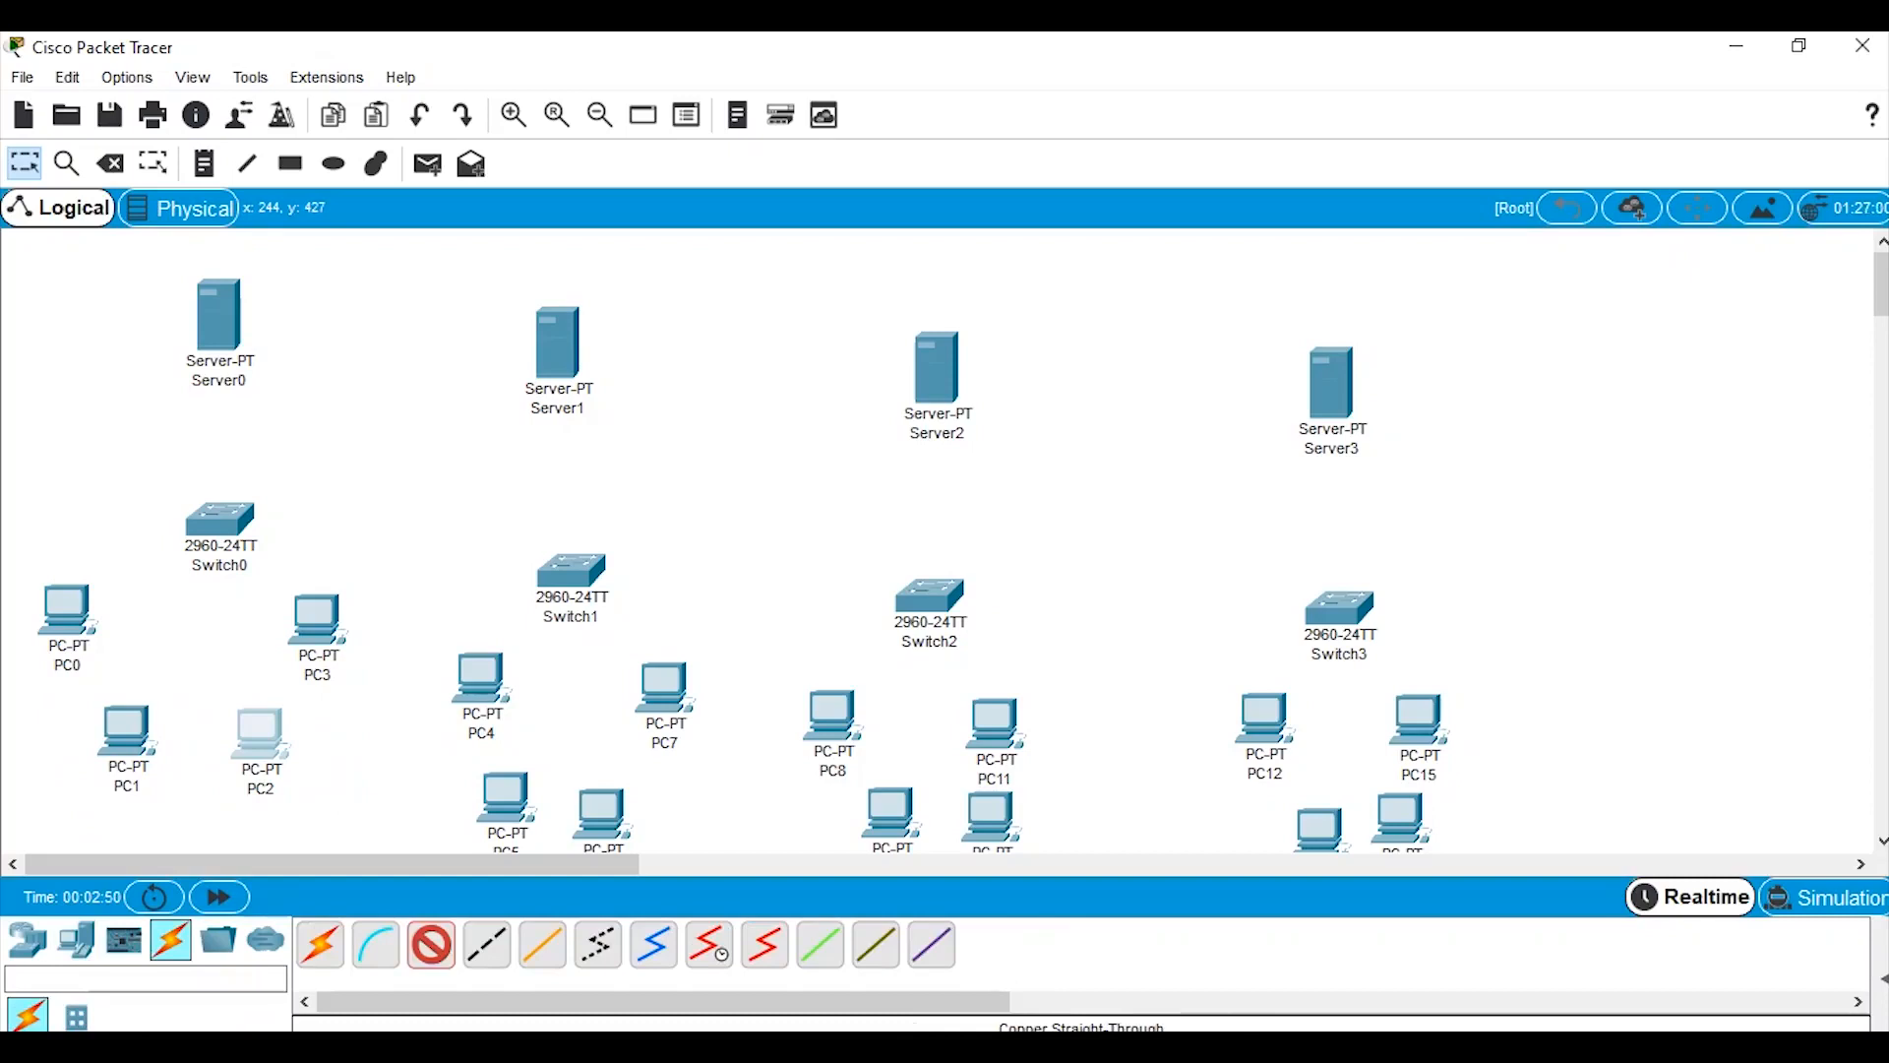
{"action": "left_click", "coordinate": [63, 607]}
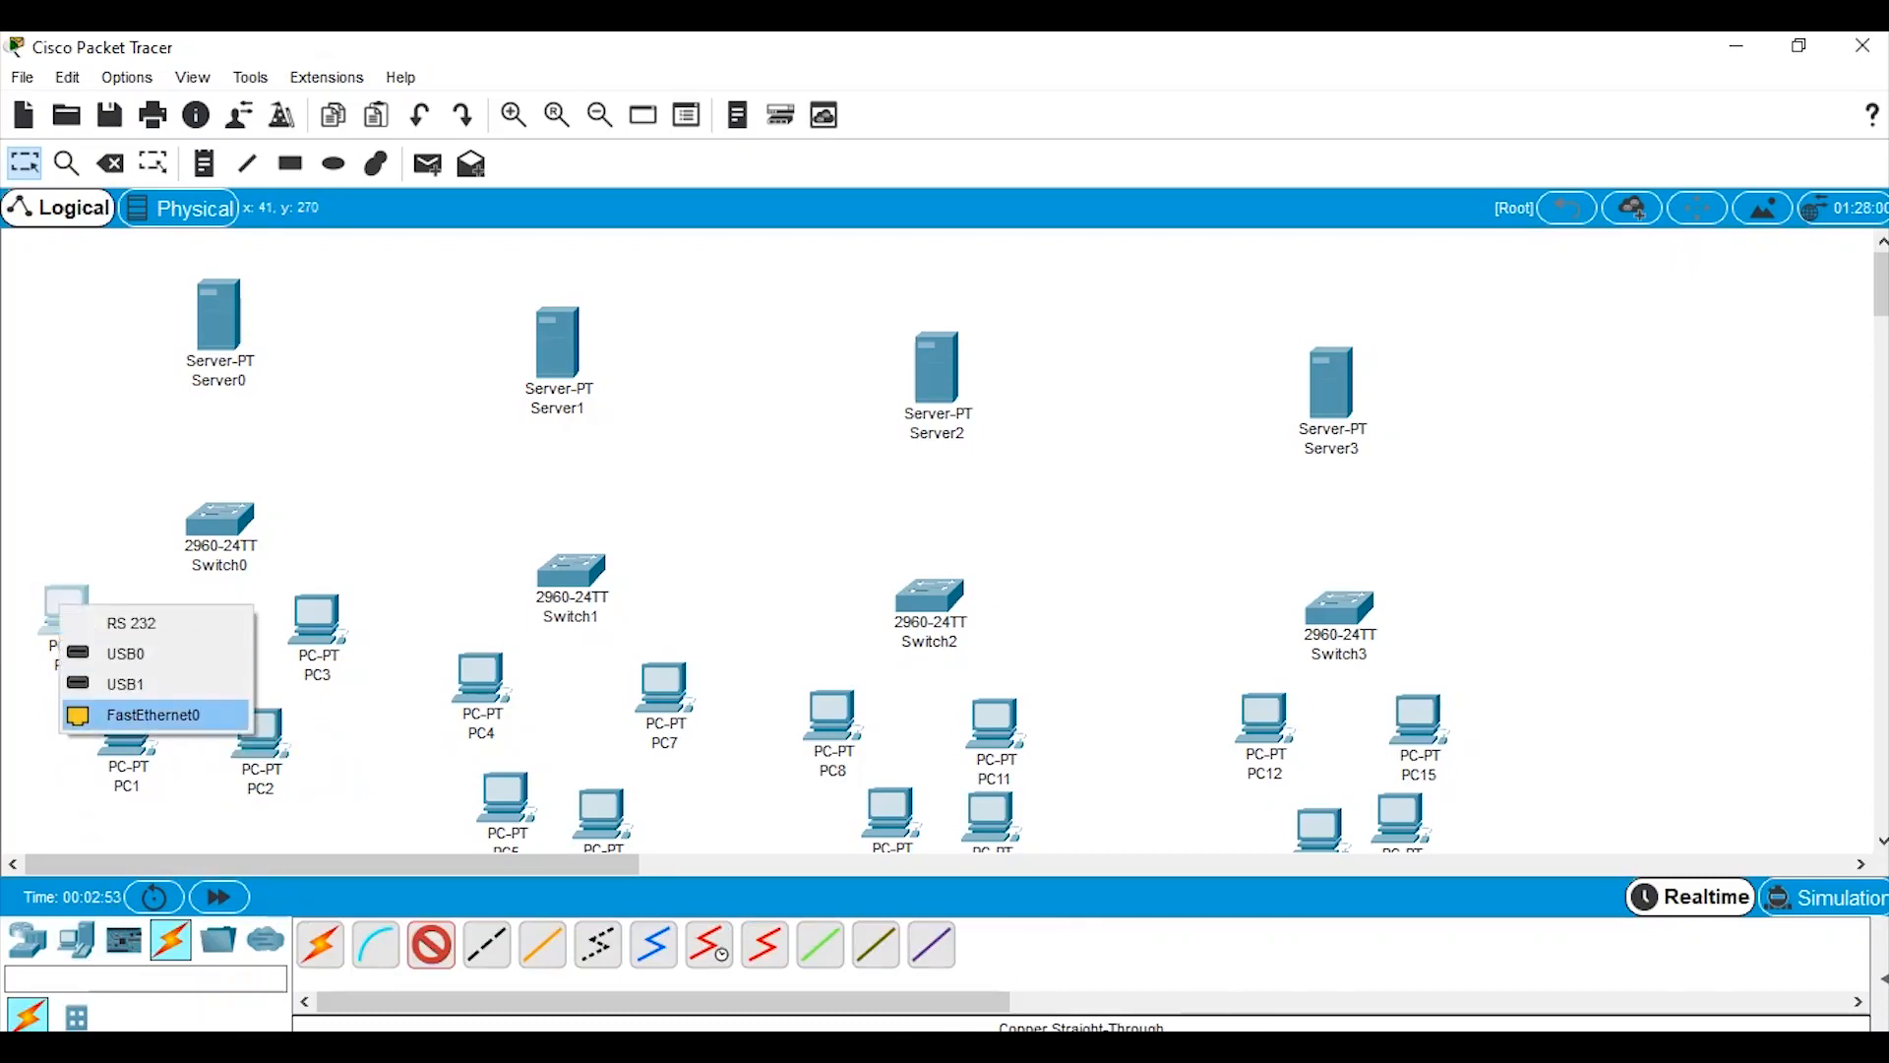
{"action": "left_click", "coordinate": [147, 715]}
{"action": "left_click", "coordinate": [218, 519]}
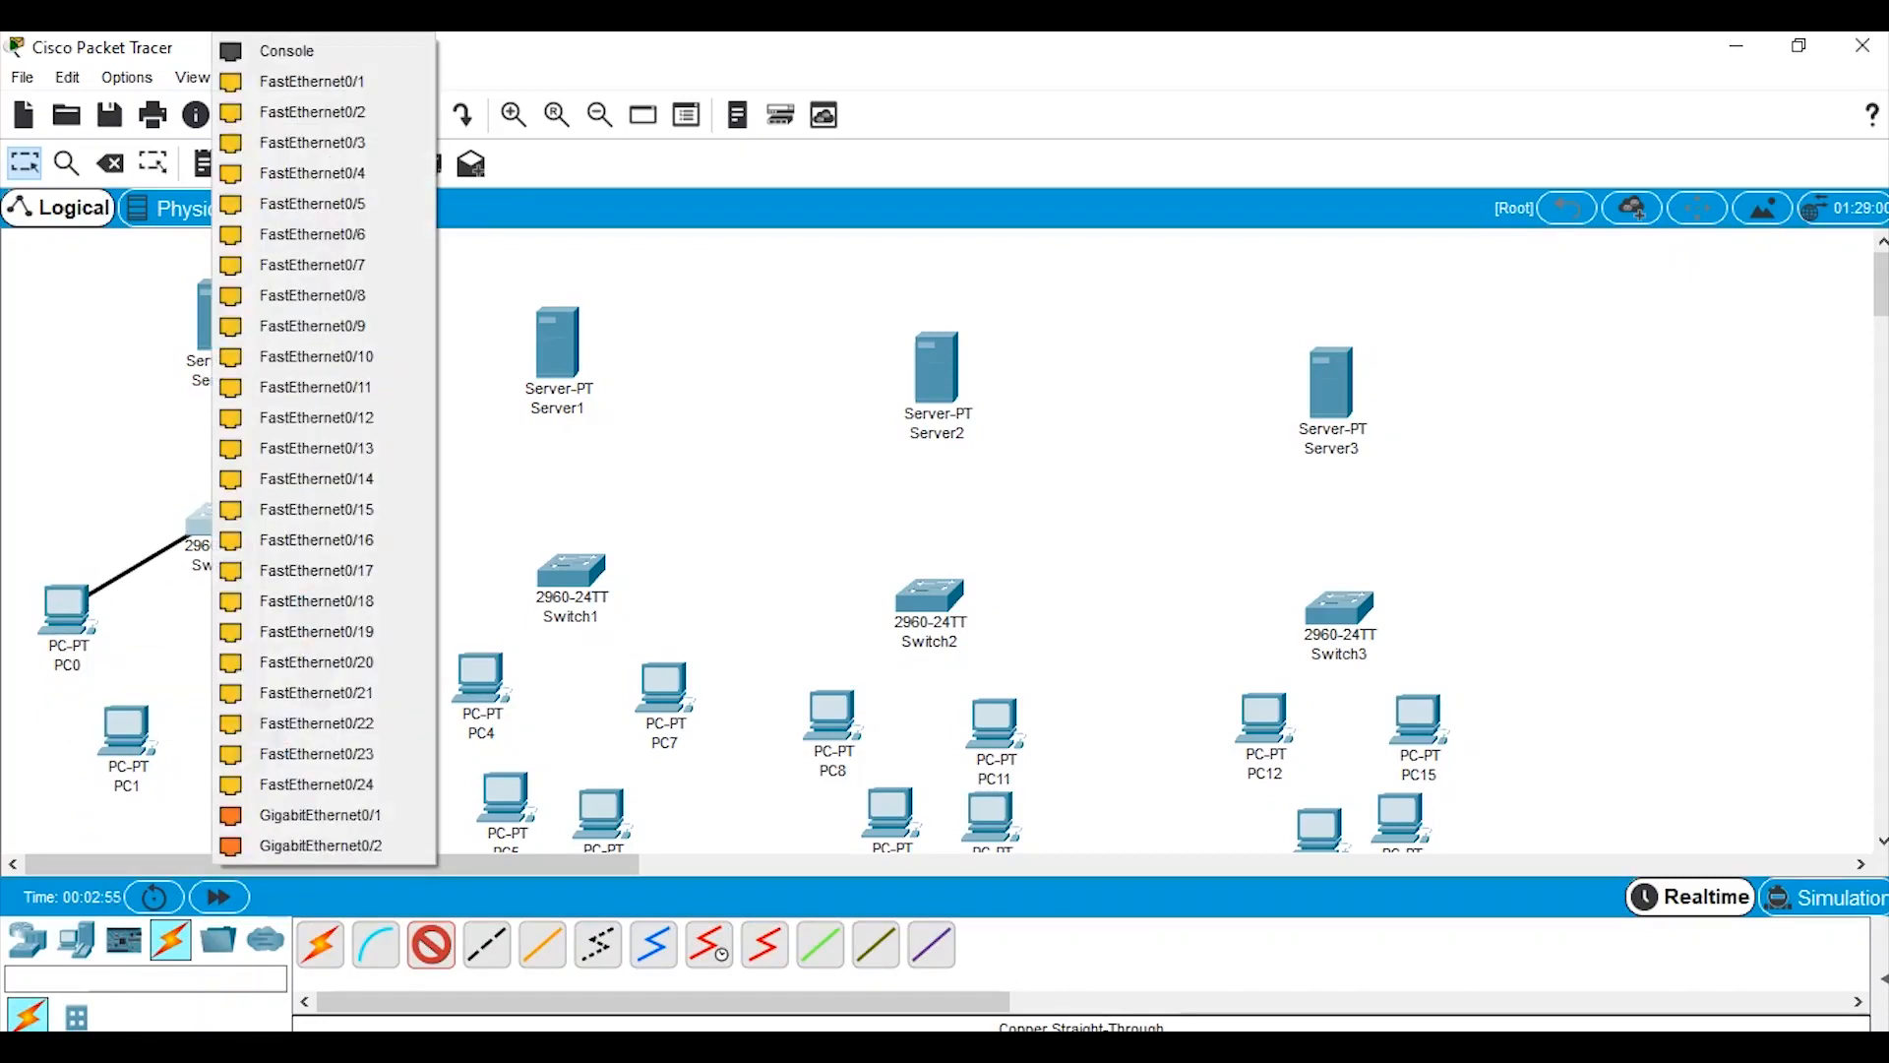
{"action": "left_click", "coordinate": [295, 81]}
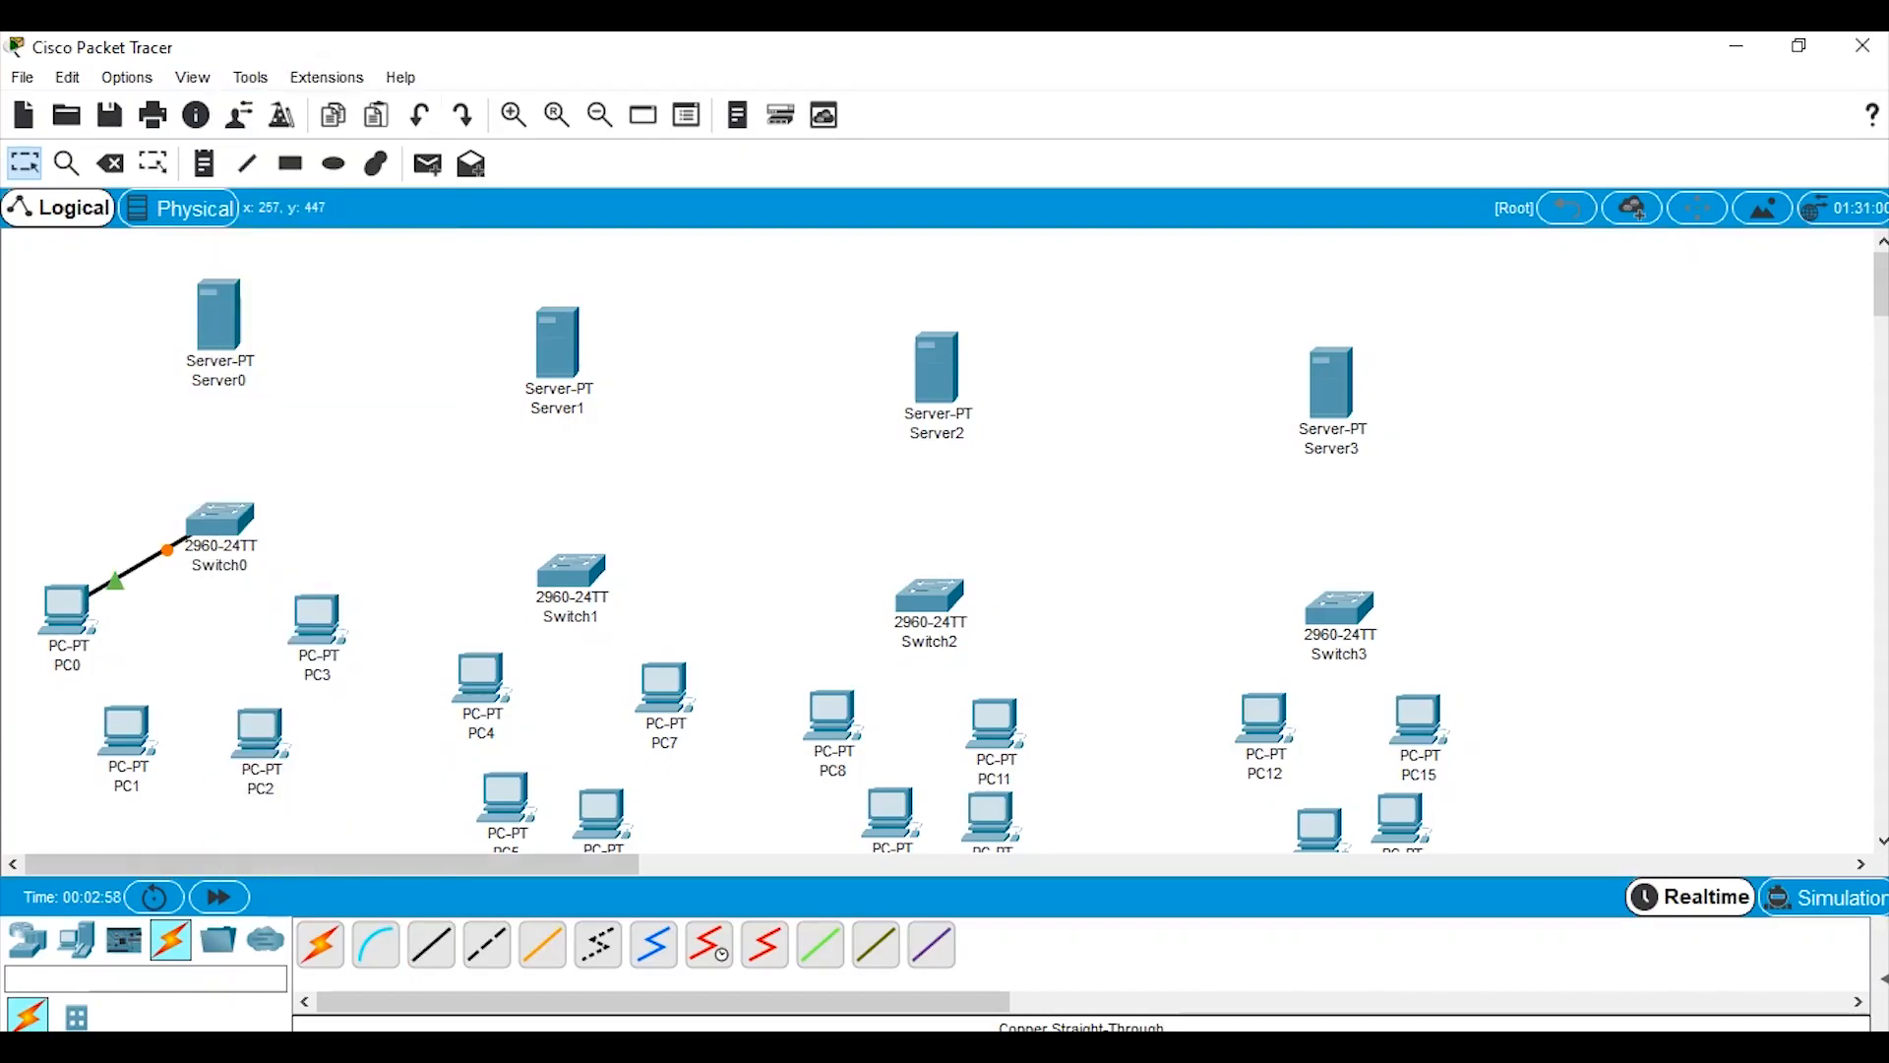
Connect PC1 FastEthernet0 to Switch0 FastEthernet0/2 with a copper straight-through cable.
{"action": "left_click", "coordinate": [431, 944]}
{"action": "left_click", "coordinate": [126, 730]}
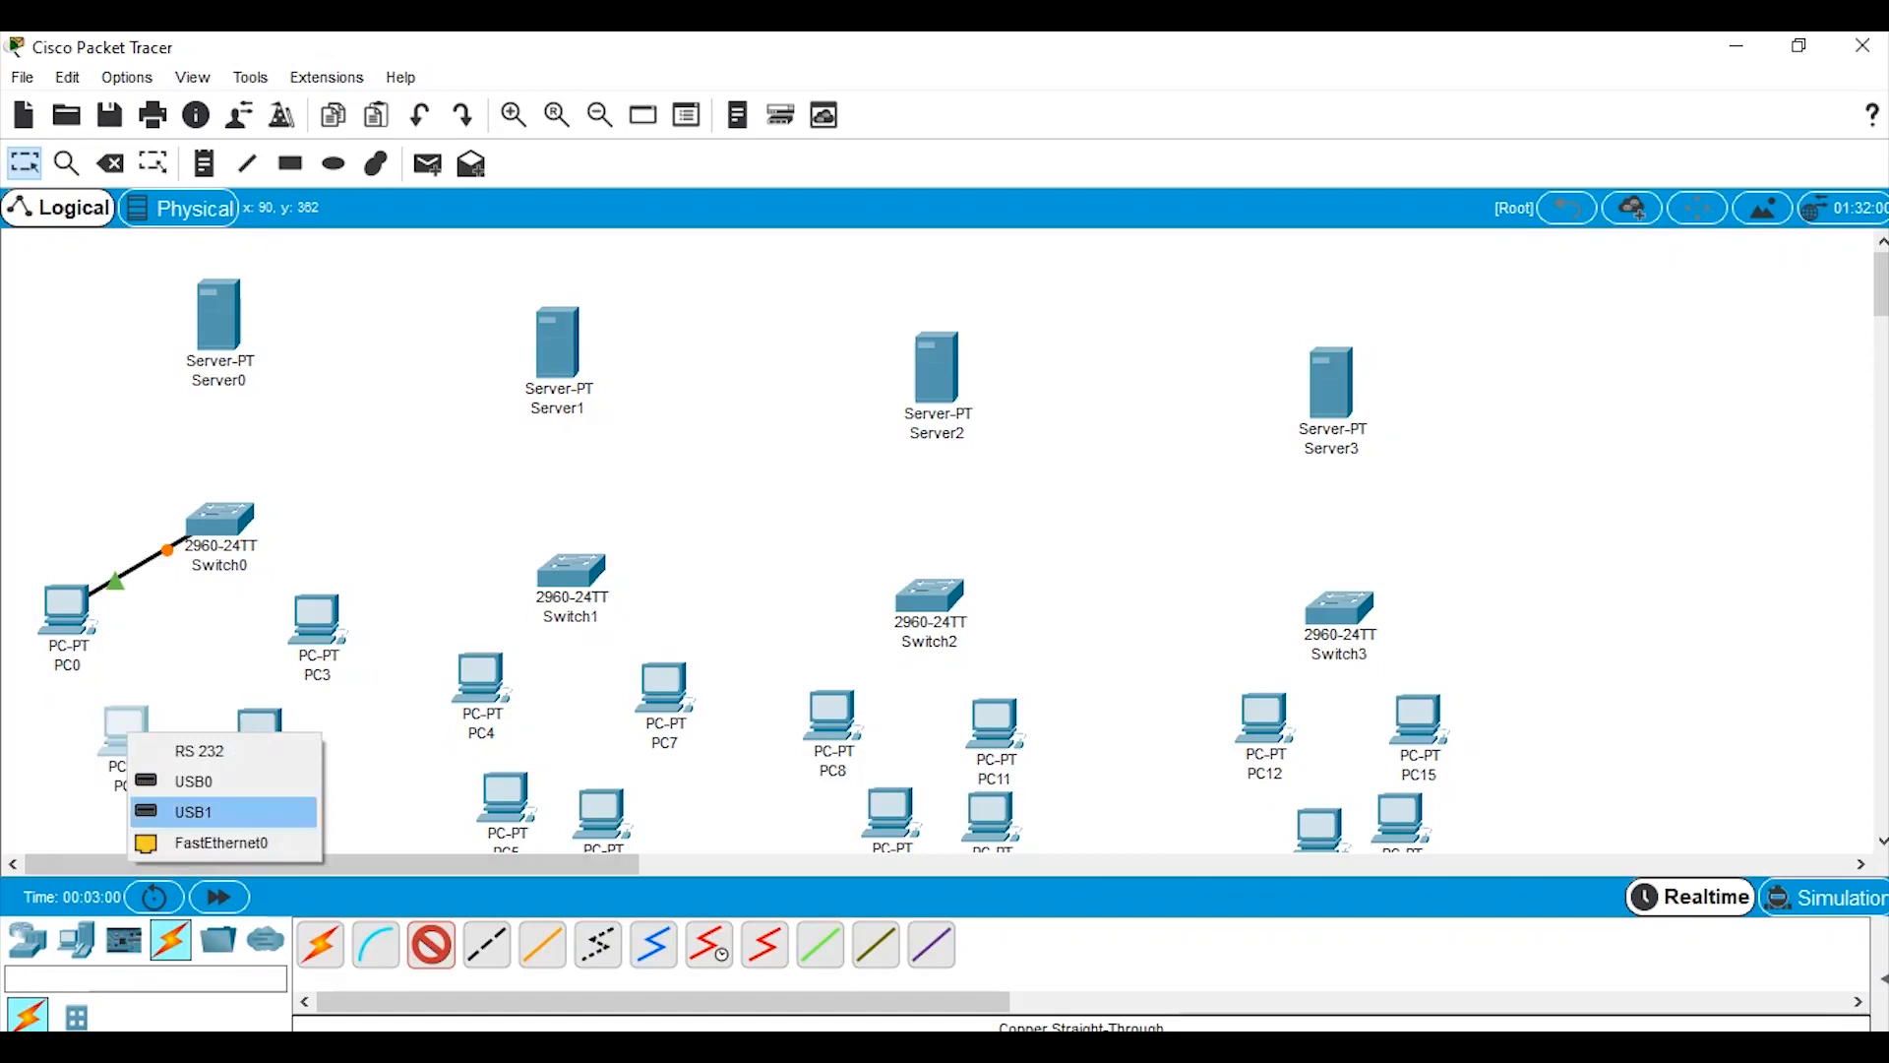
{"action": "left_click", "coordinate": [221, 842]}
{"action": "left_click", "coordinate": [216, 526]}
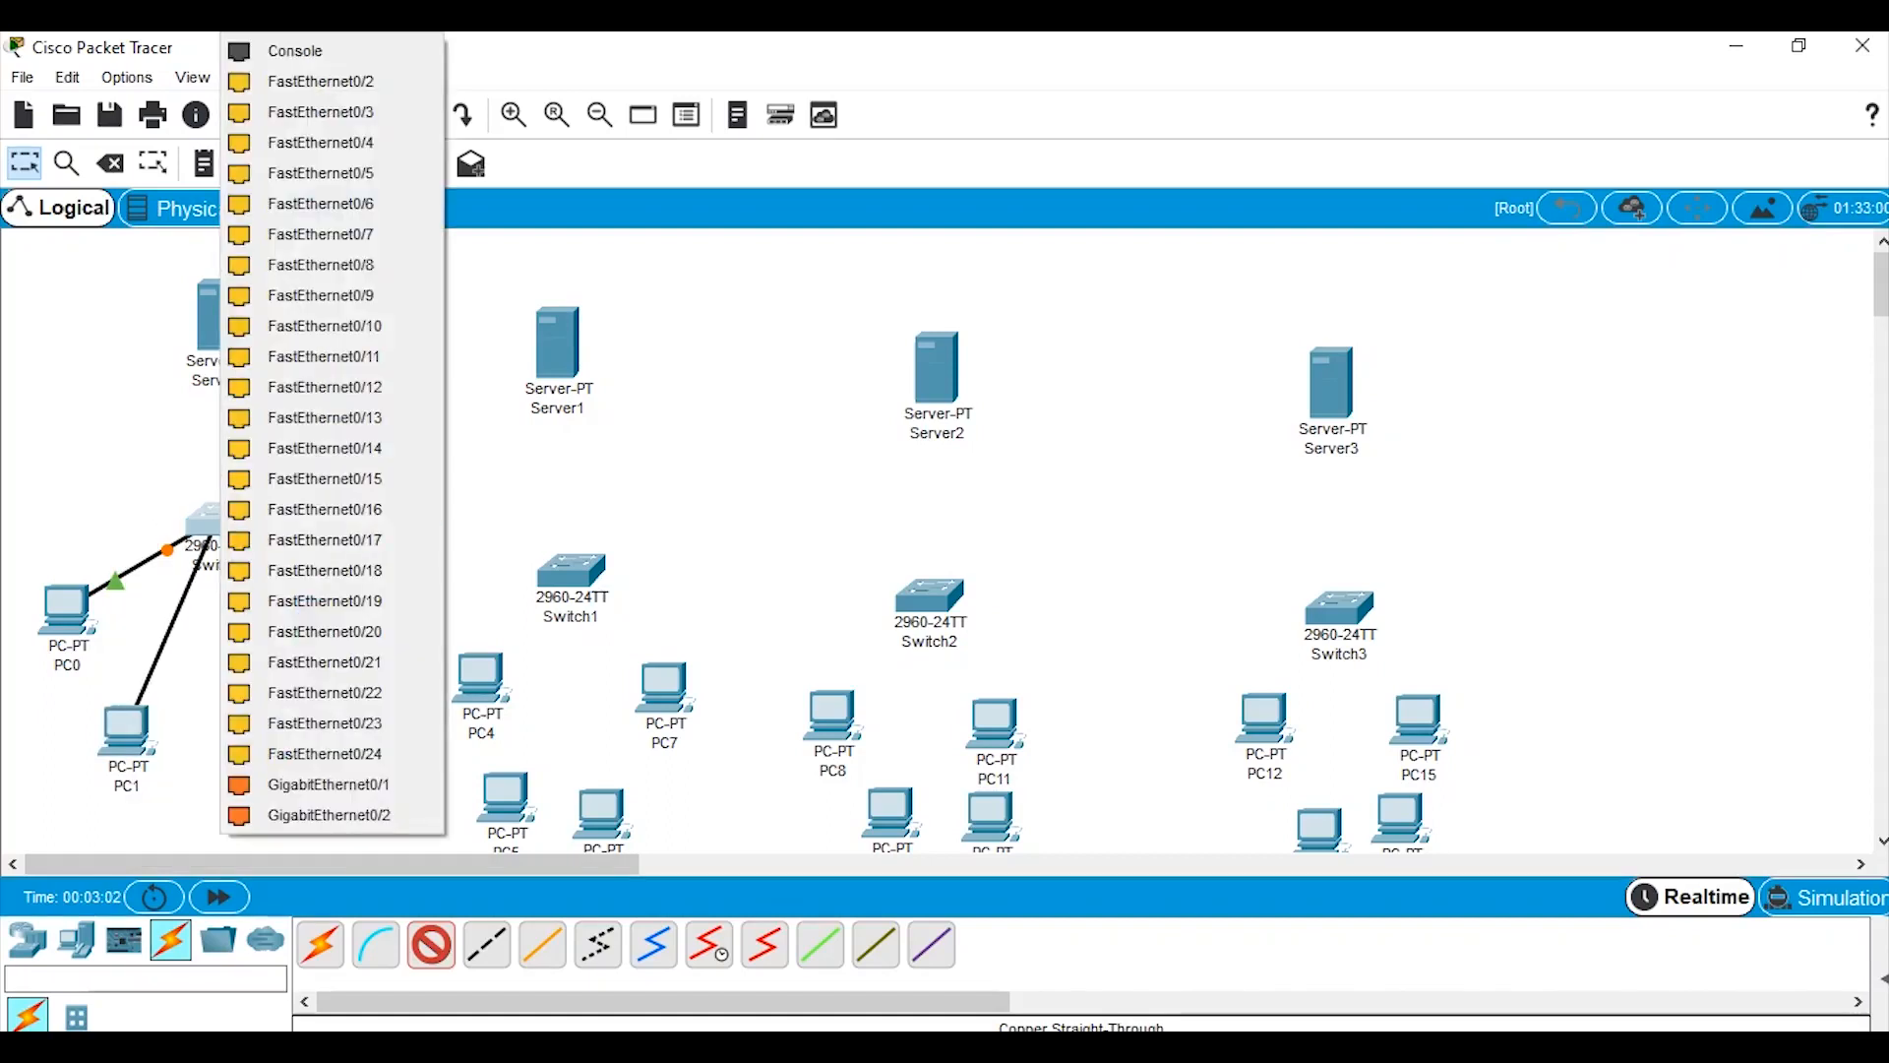
{"action": "left_click", "coordinate": [295, 80]}
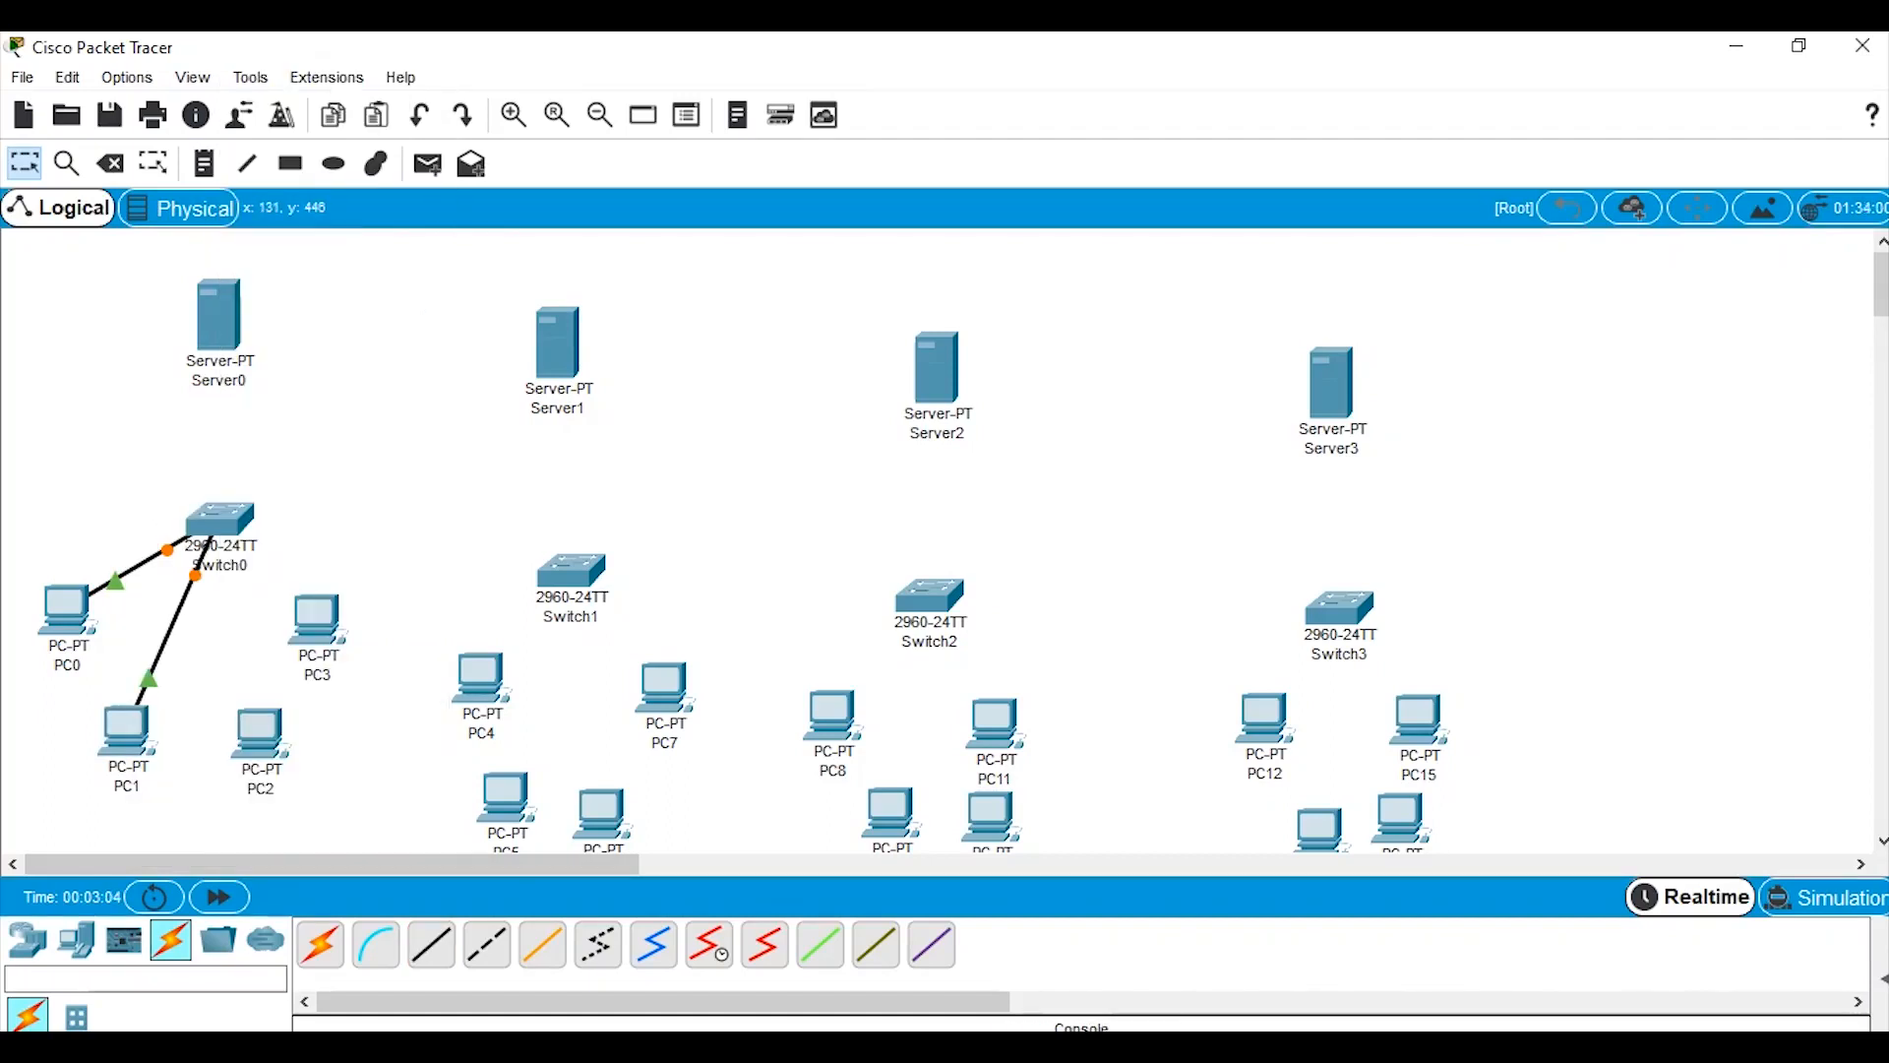
Connect PC2 FastEthernet0 to Switch0 FastEthernet0/4 with a copper straight-through cable.
{"action": "left_click", "coordinate": [431, 945]}
{"action": "left_click", "coordinate": [260, 740]}
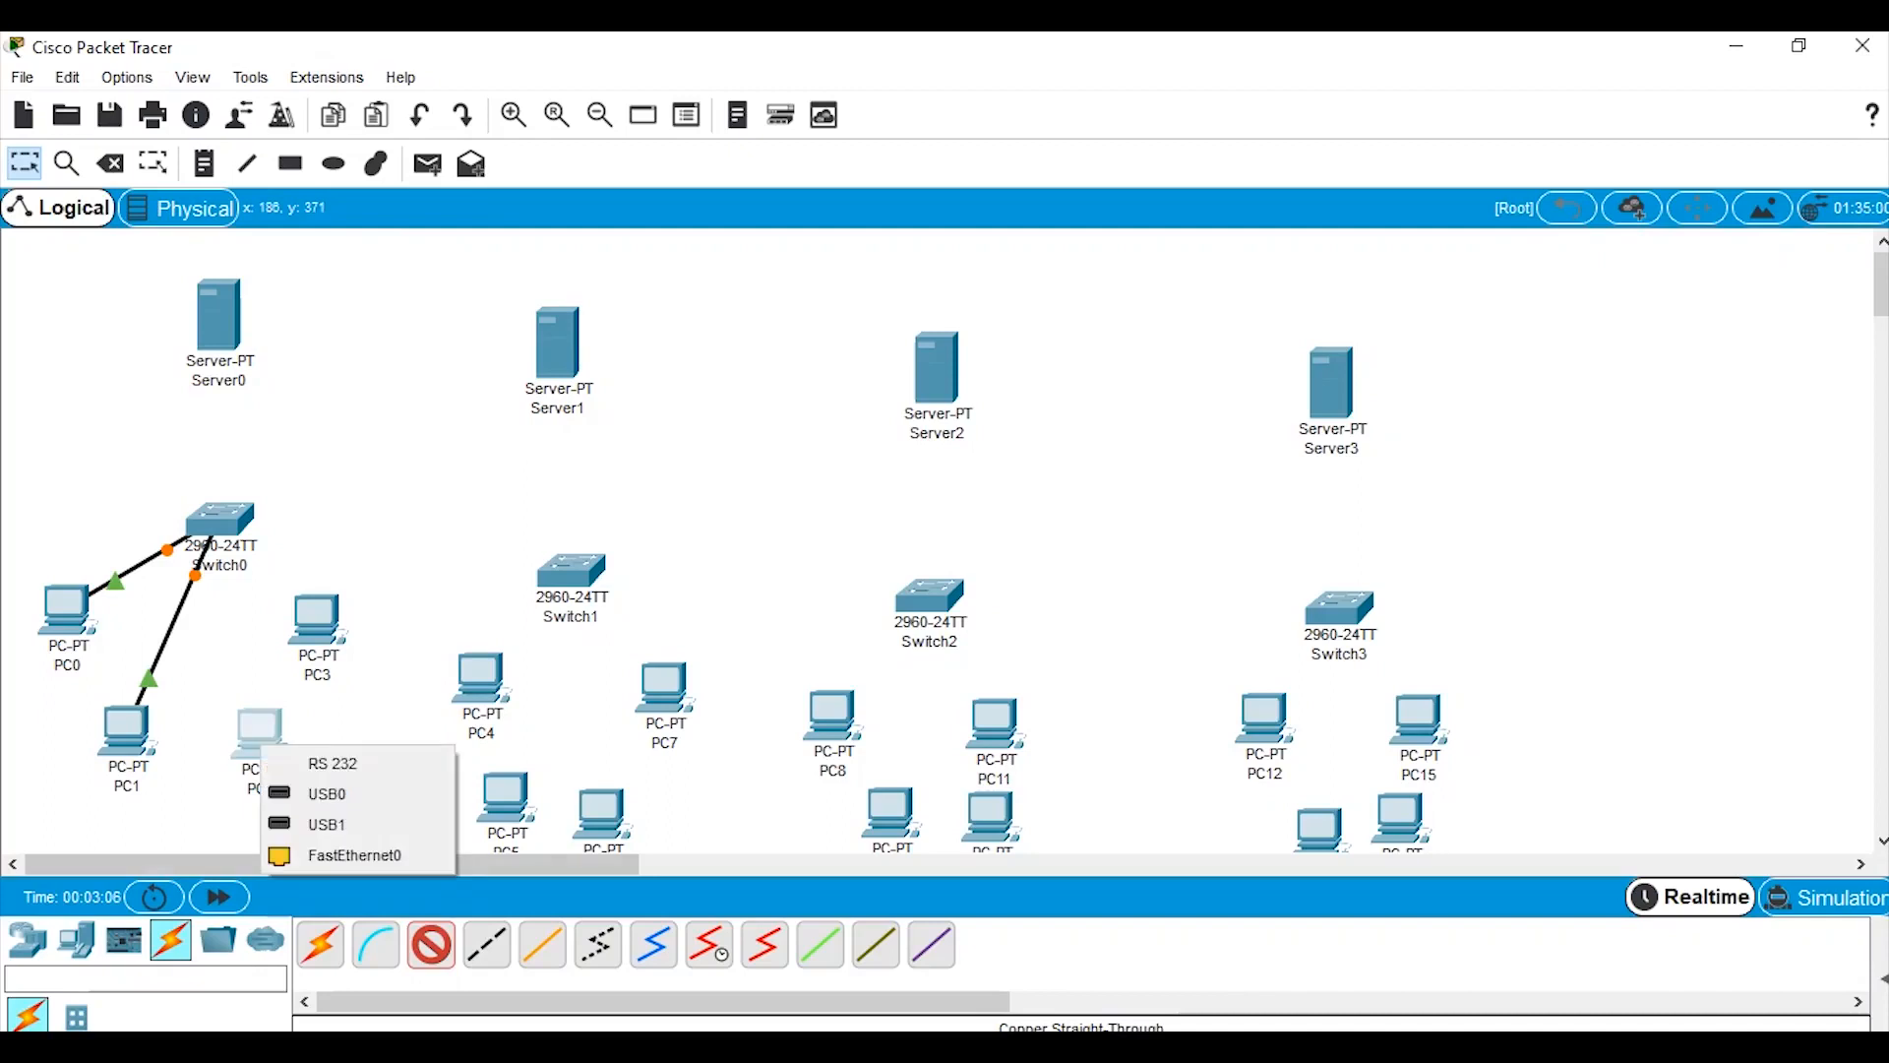
{"action": "left_click", "coordinate": [334, 855]}
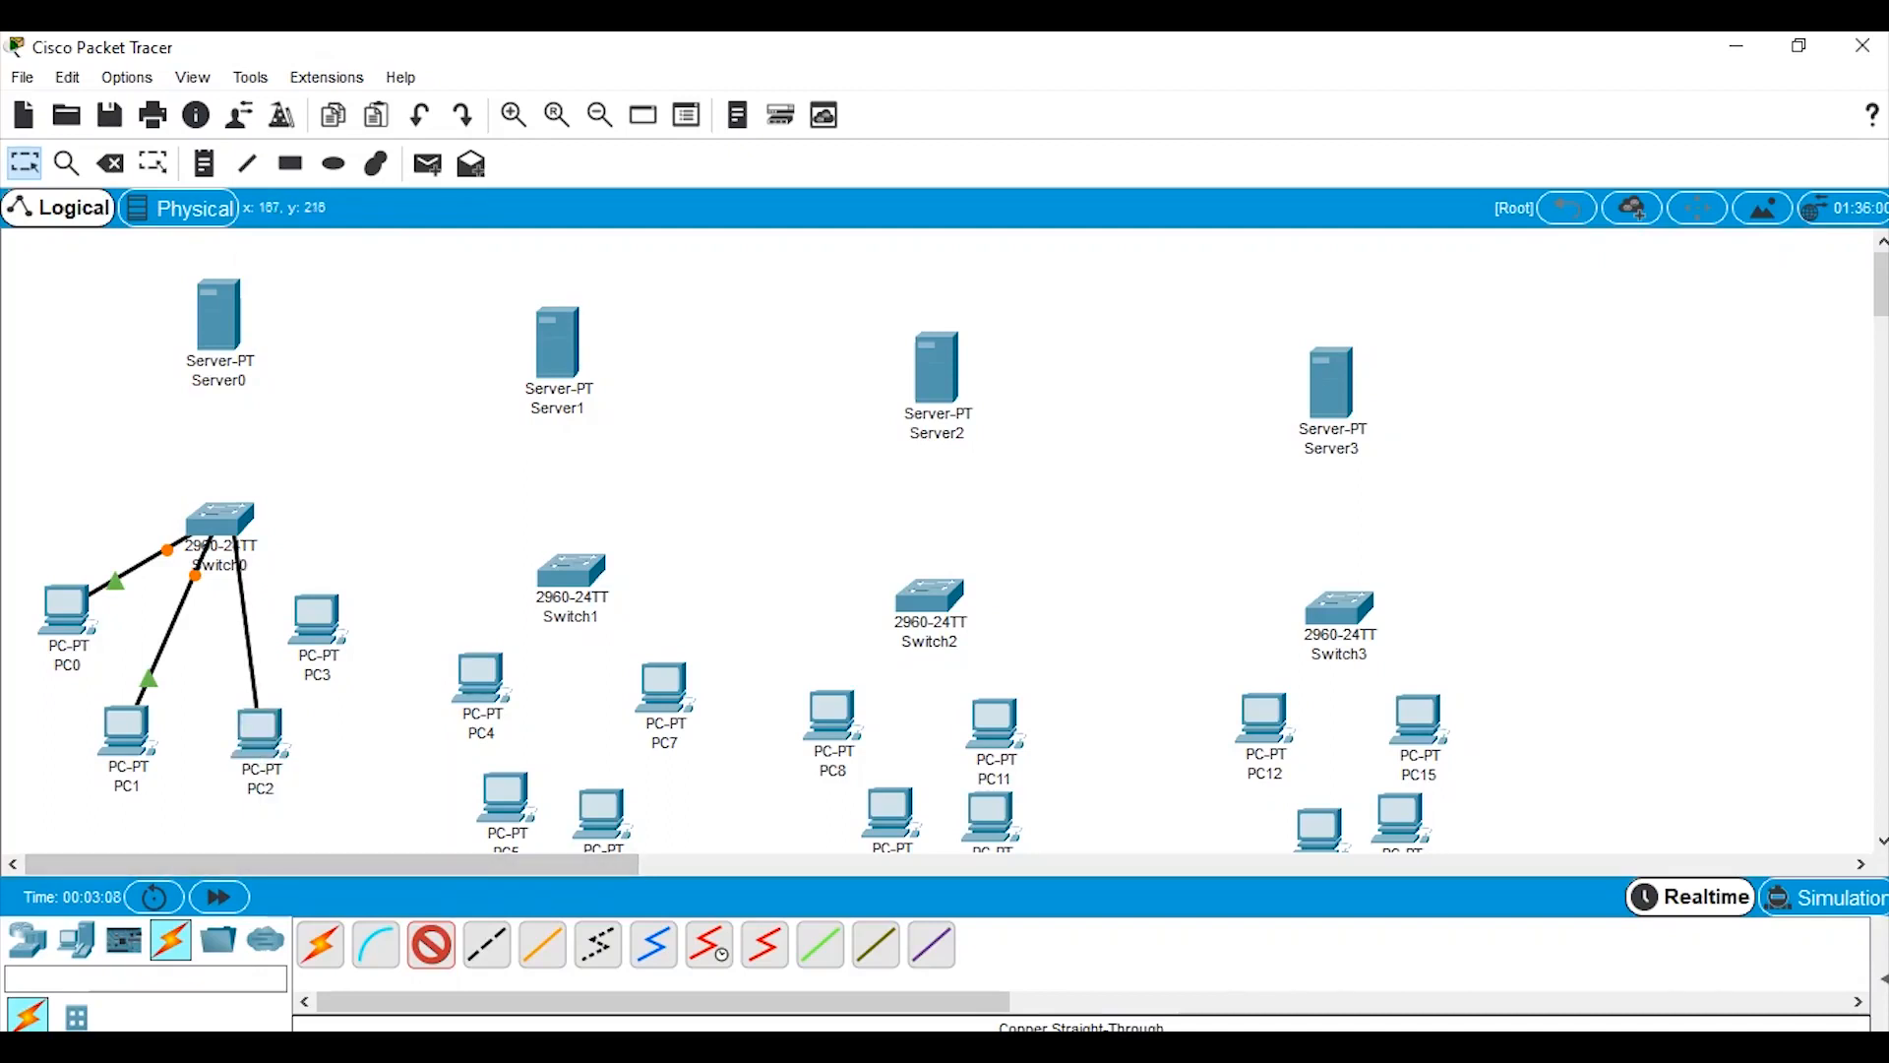
{"action": "left_click", "coordinate": [224, 531]}
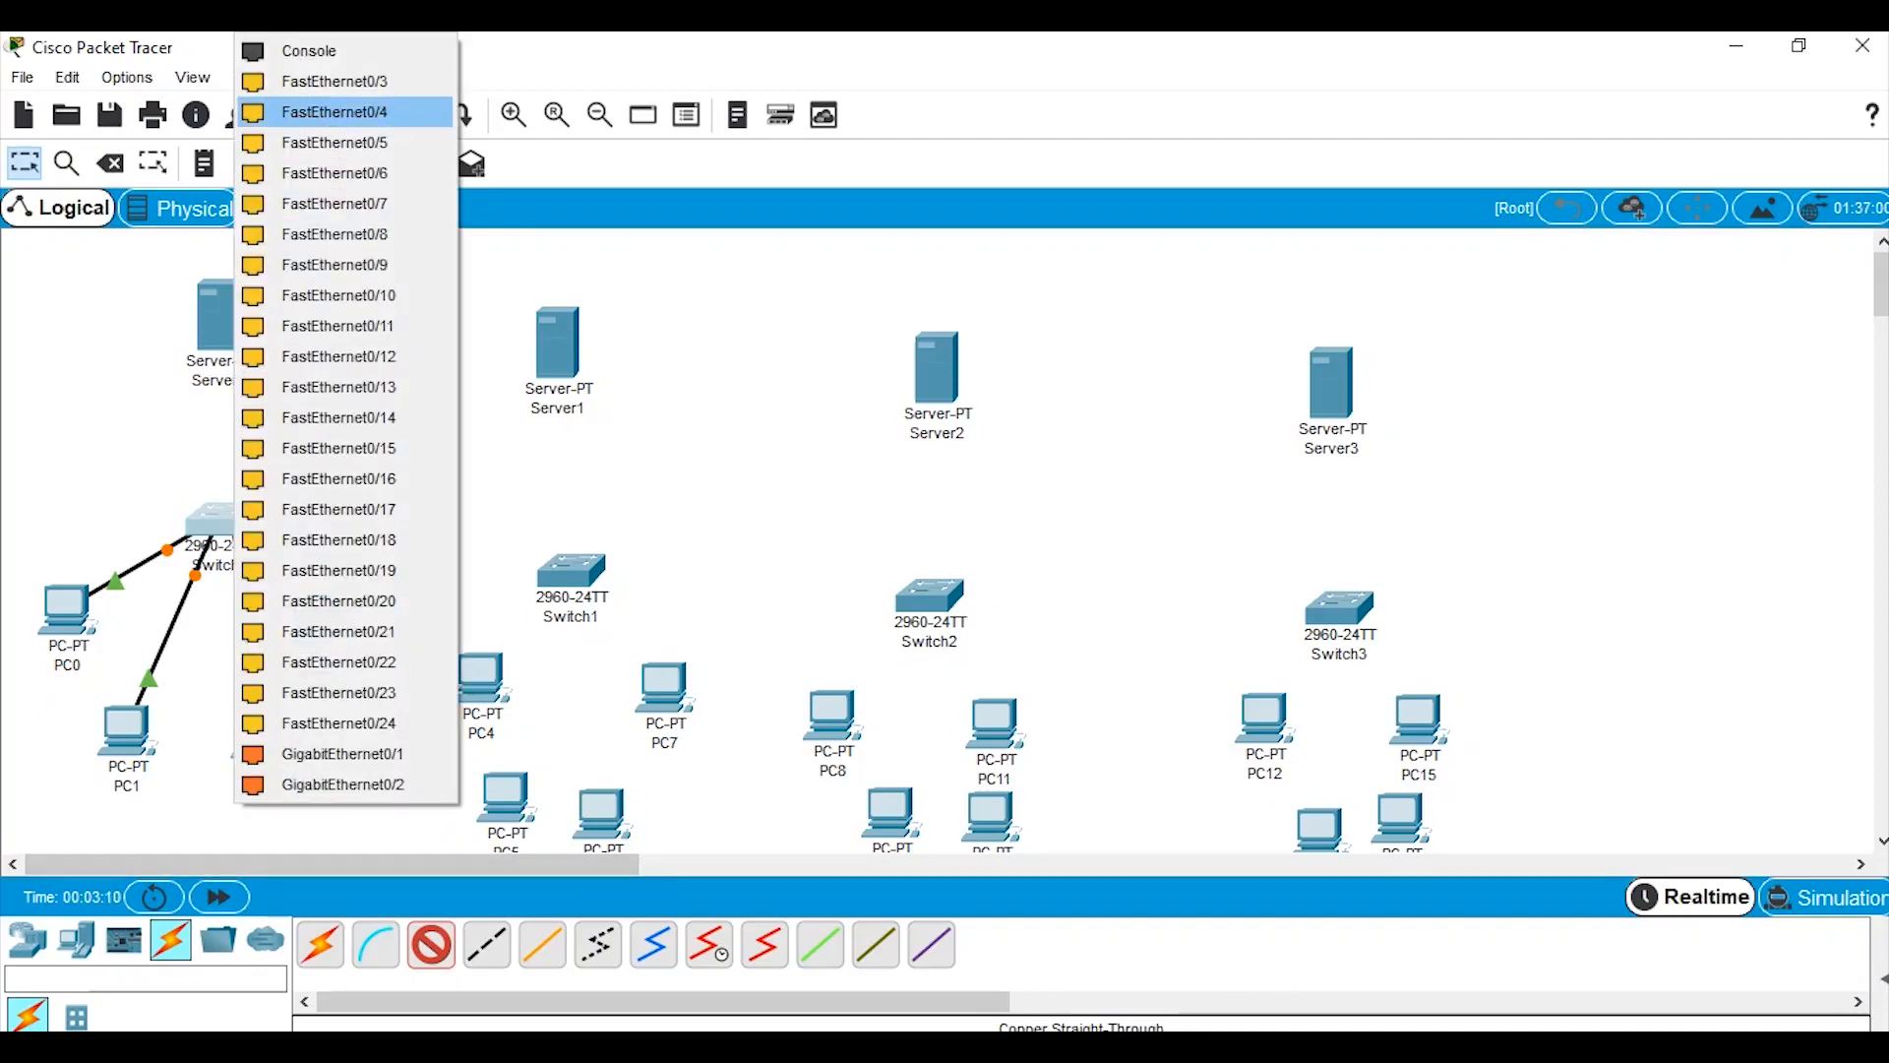
{"action": "left_click", "coordinate": [325, 111]}
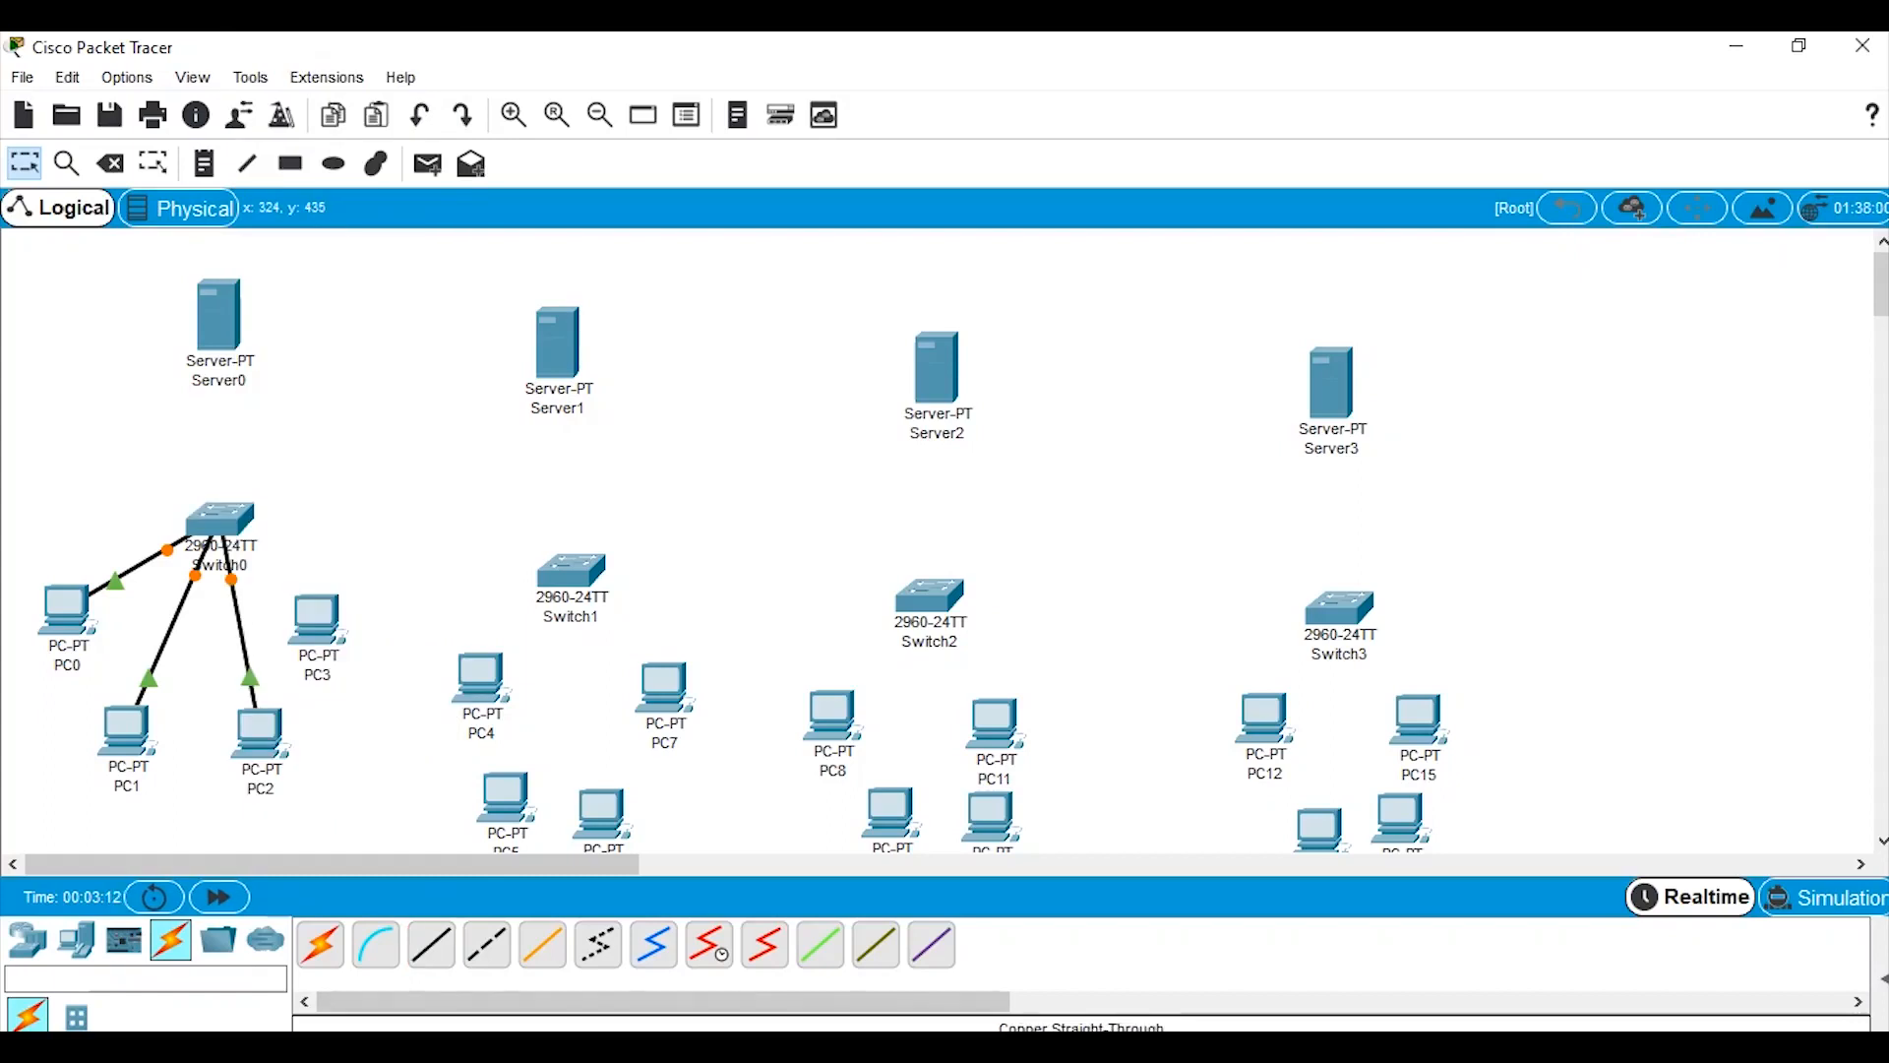
Connect PC3 FastEthernet0 to Switch0 FastEthernet0/3 with a copper straight-through cable.
{"action": "left_click", "coordinate": [431, 945]}
{"action": "left_click", "coordinate": [297, 600]}
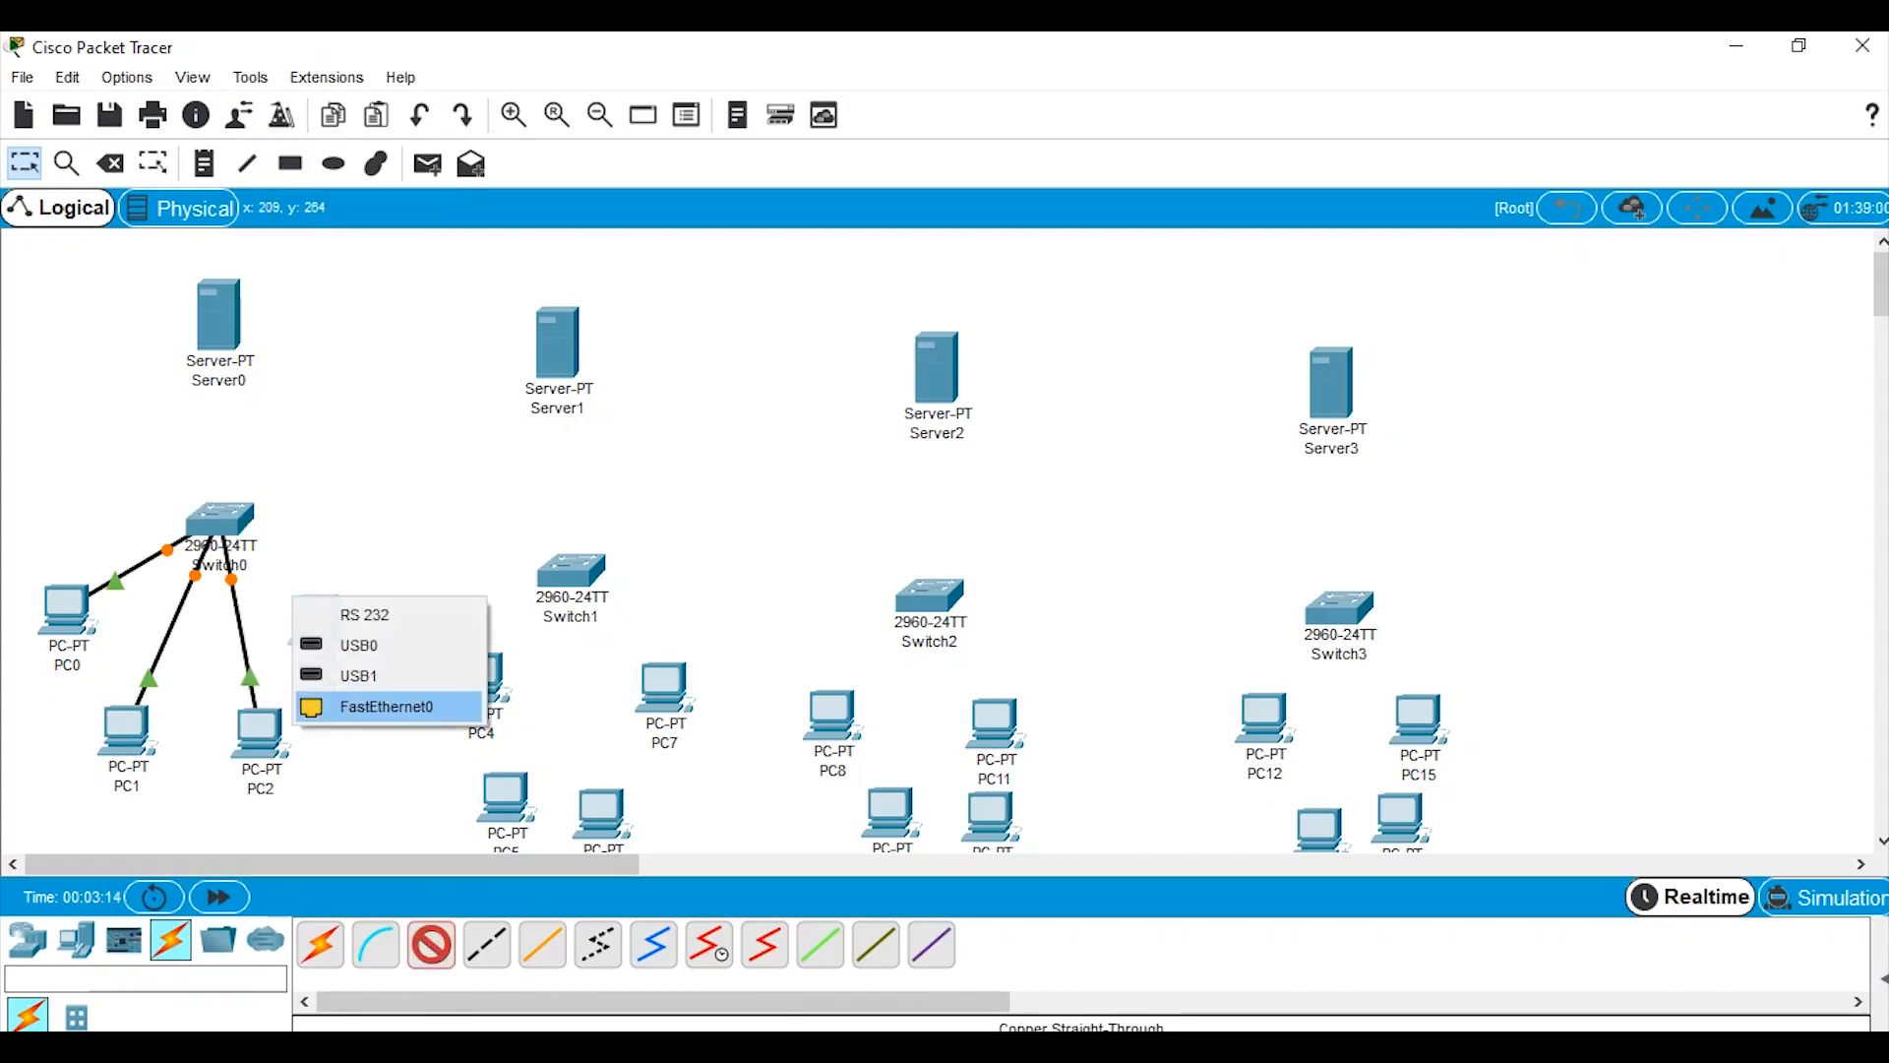
{"action": "left_click", "coordinate": [386, 707]}
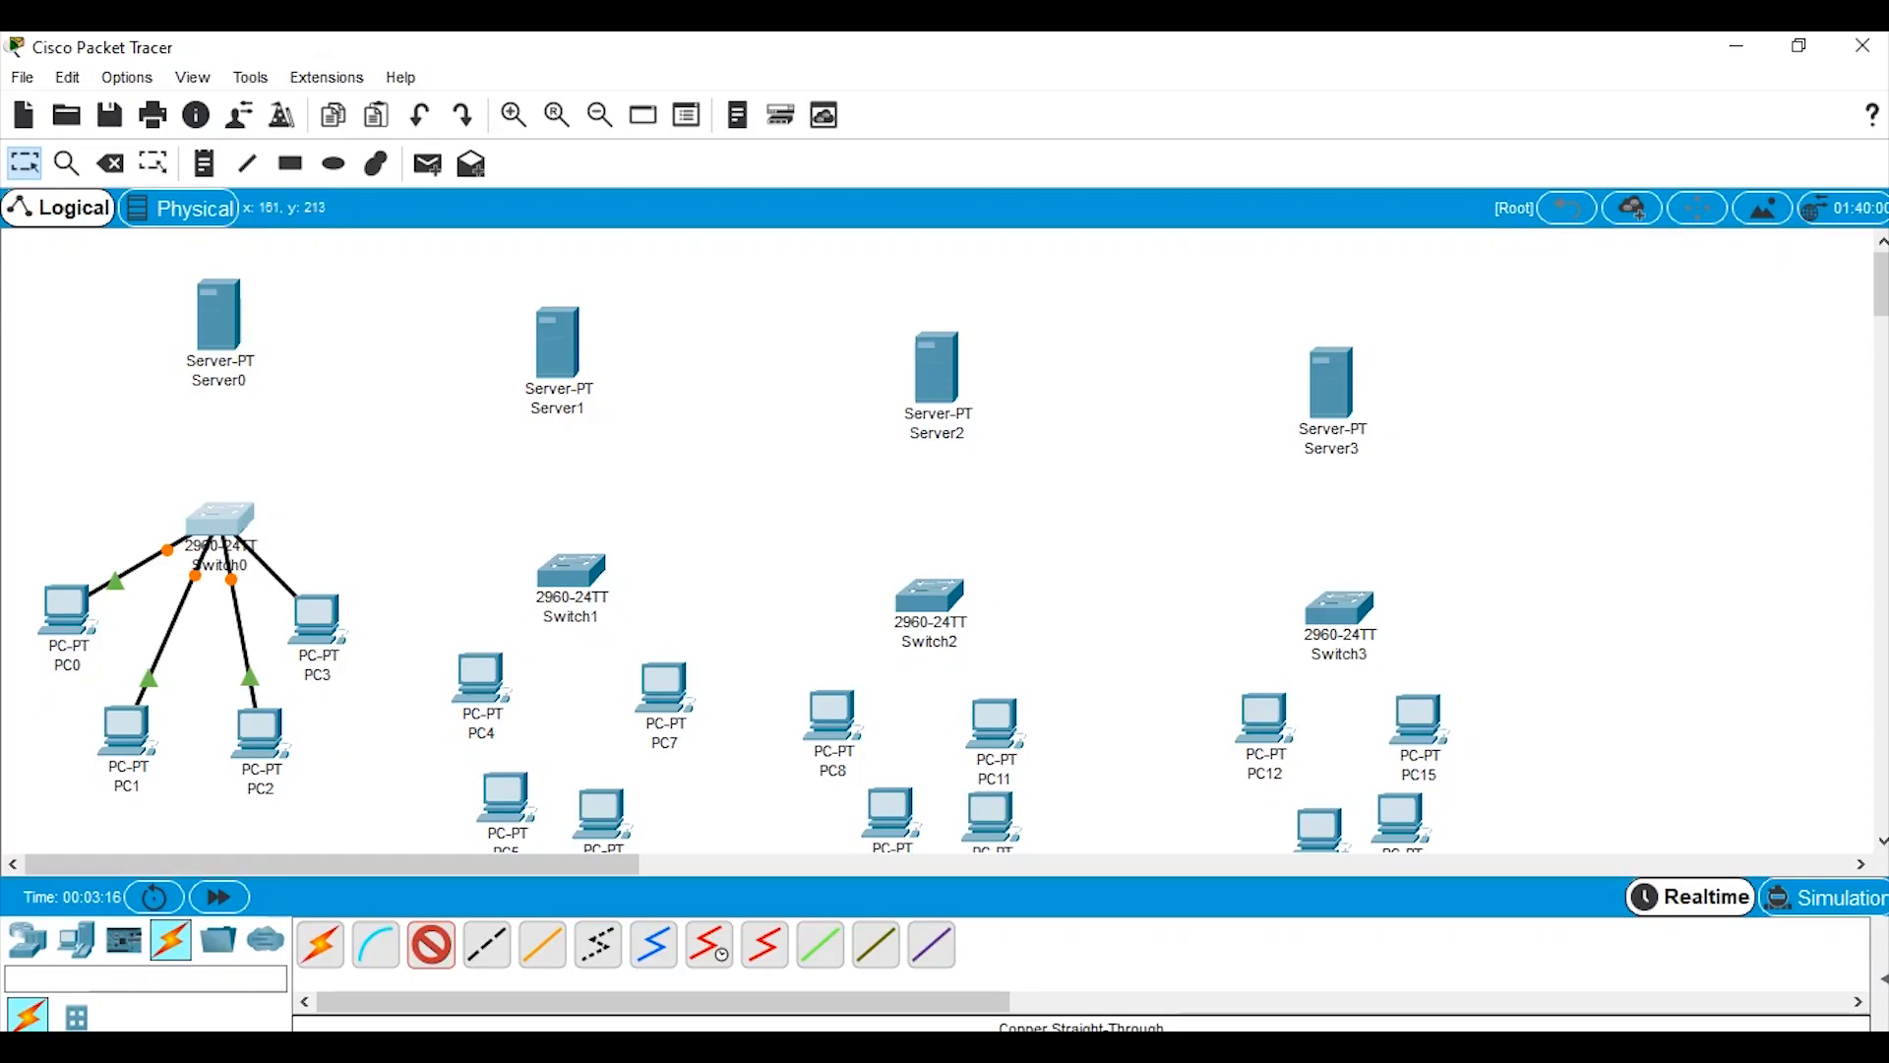
{"action": "left_click", "coordinate": [224, 526]}
{"action": "left_click", "coordinate": [317, 77]}
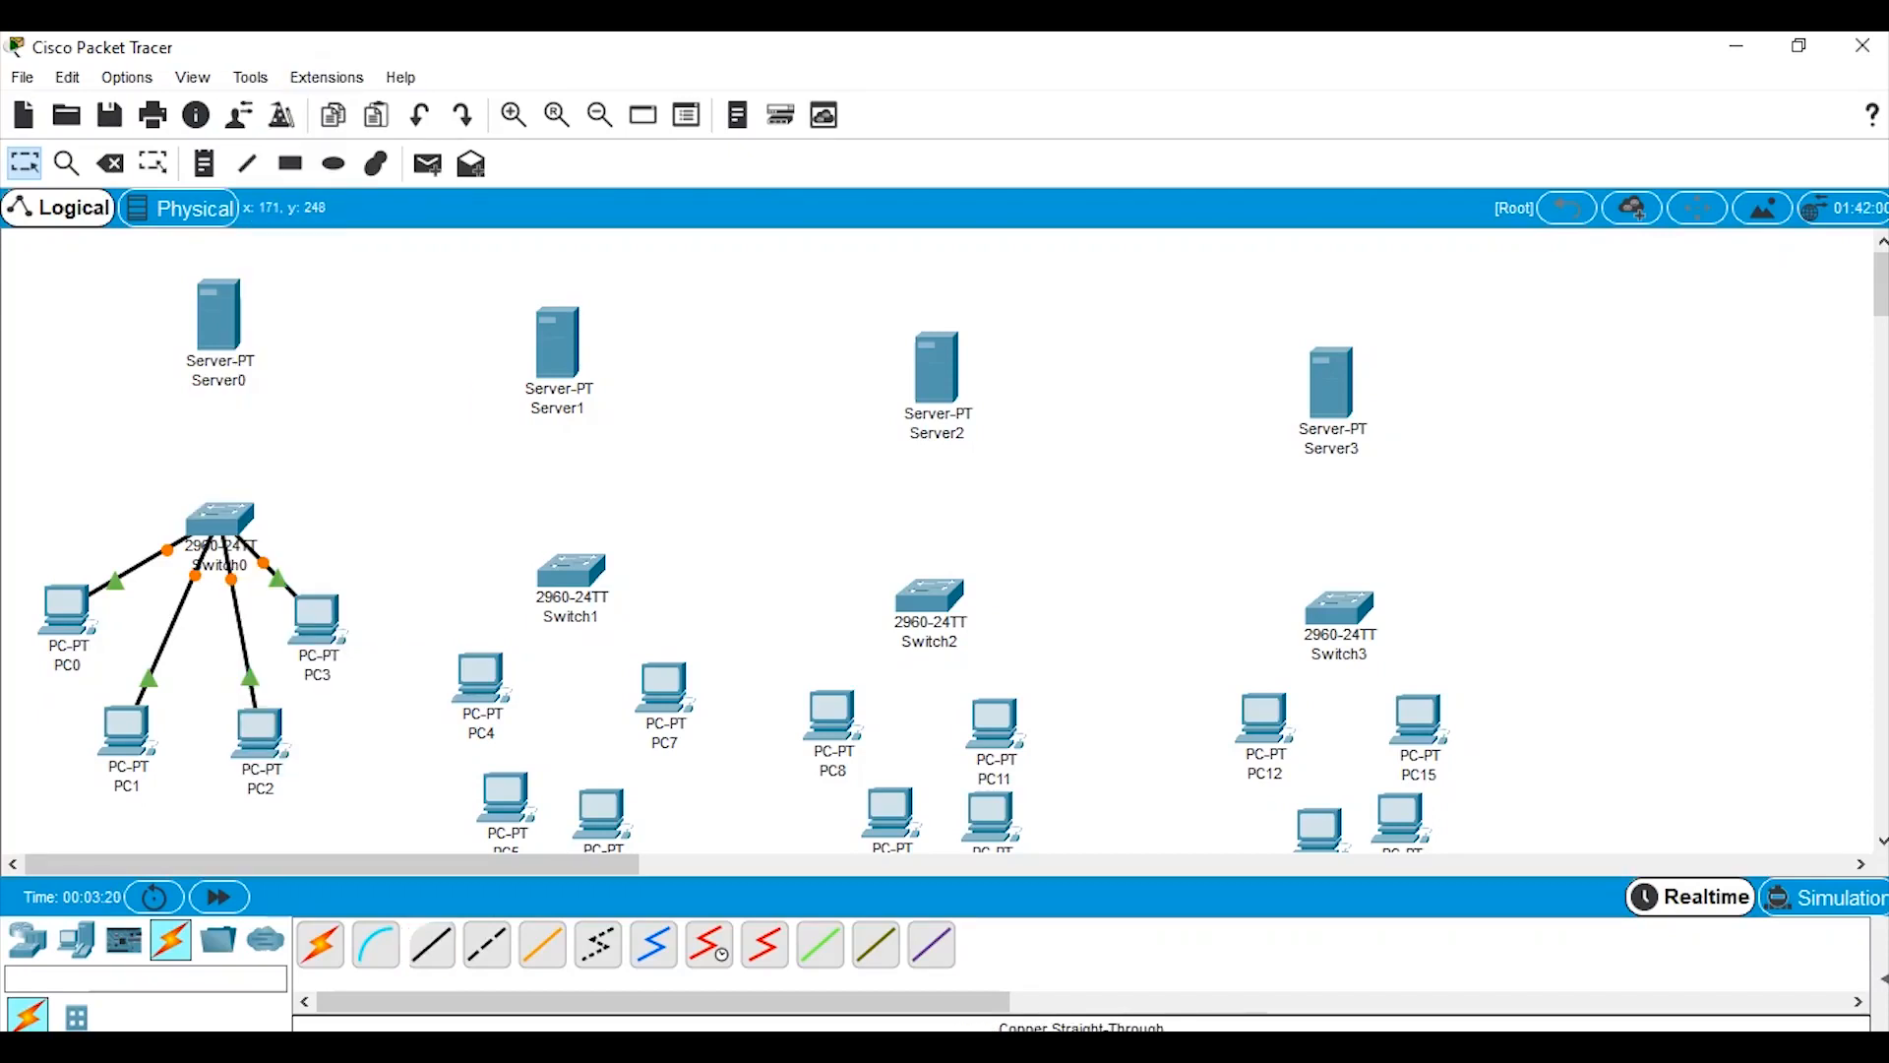
Connect Switch0 FastEthernet0/5 to Server0 FastEthernet0 with a copper straight-through cable.
{"action": "left_click", "coordinate": [220, 519]}
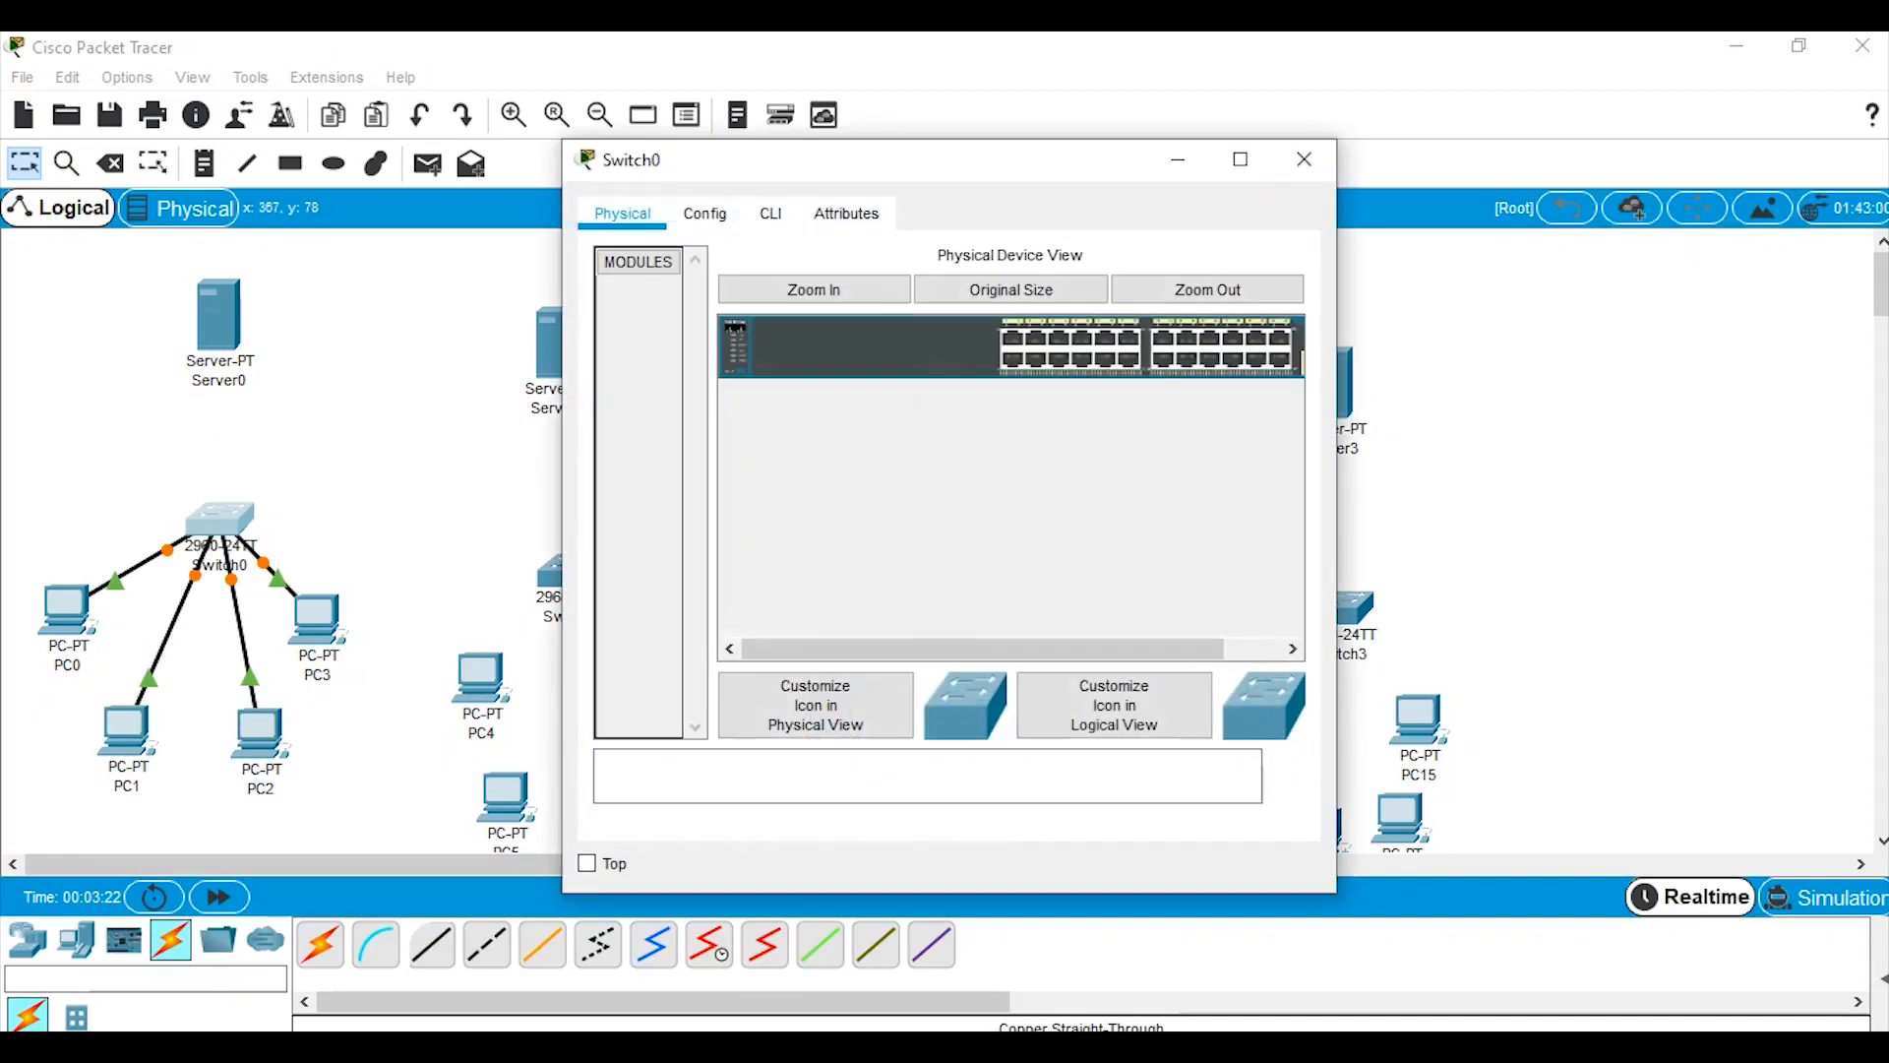
{"action": "left_click", "coordinate": [1305, 160]}
{"action": "left_click", "coordinate": [431, 944]}
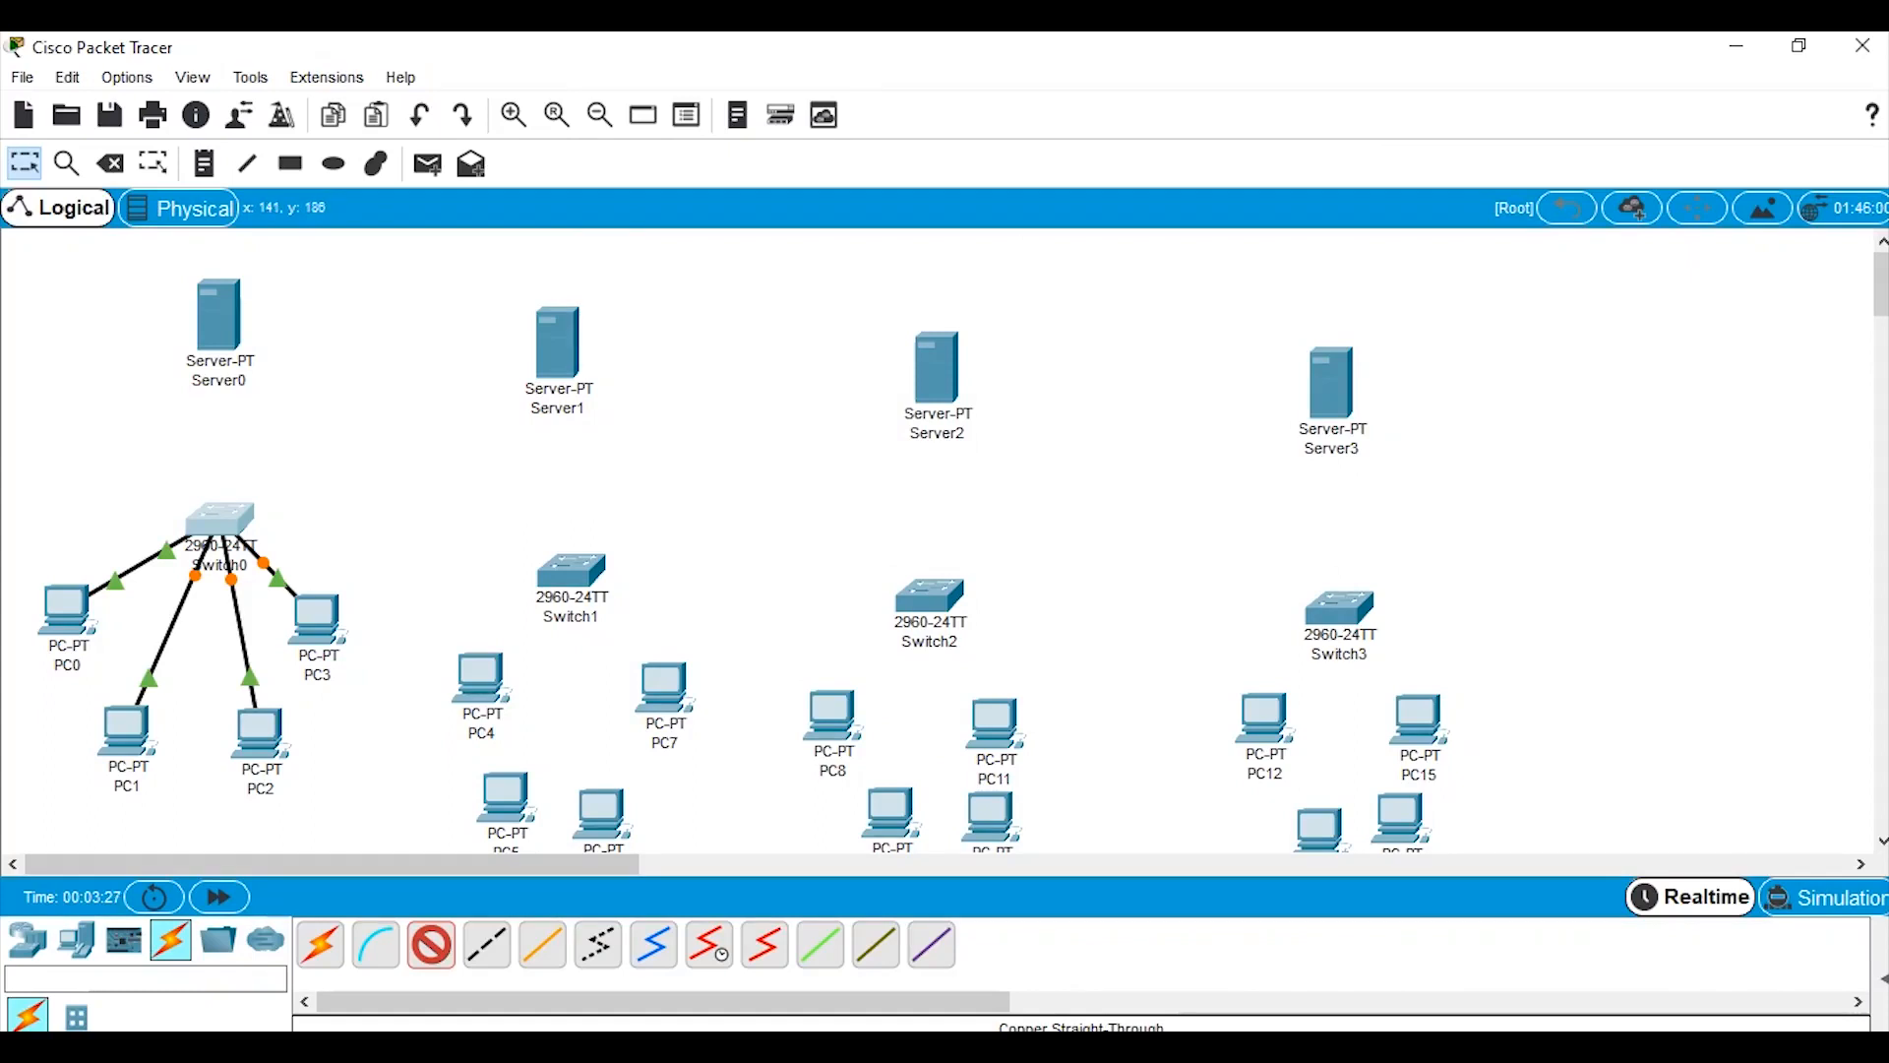
{"action": "left_click", "coordinate": [219, 520]}
{"action": "left_click", "coordinate": [296, 82]}
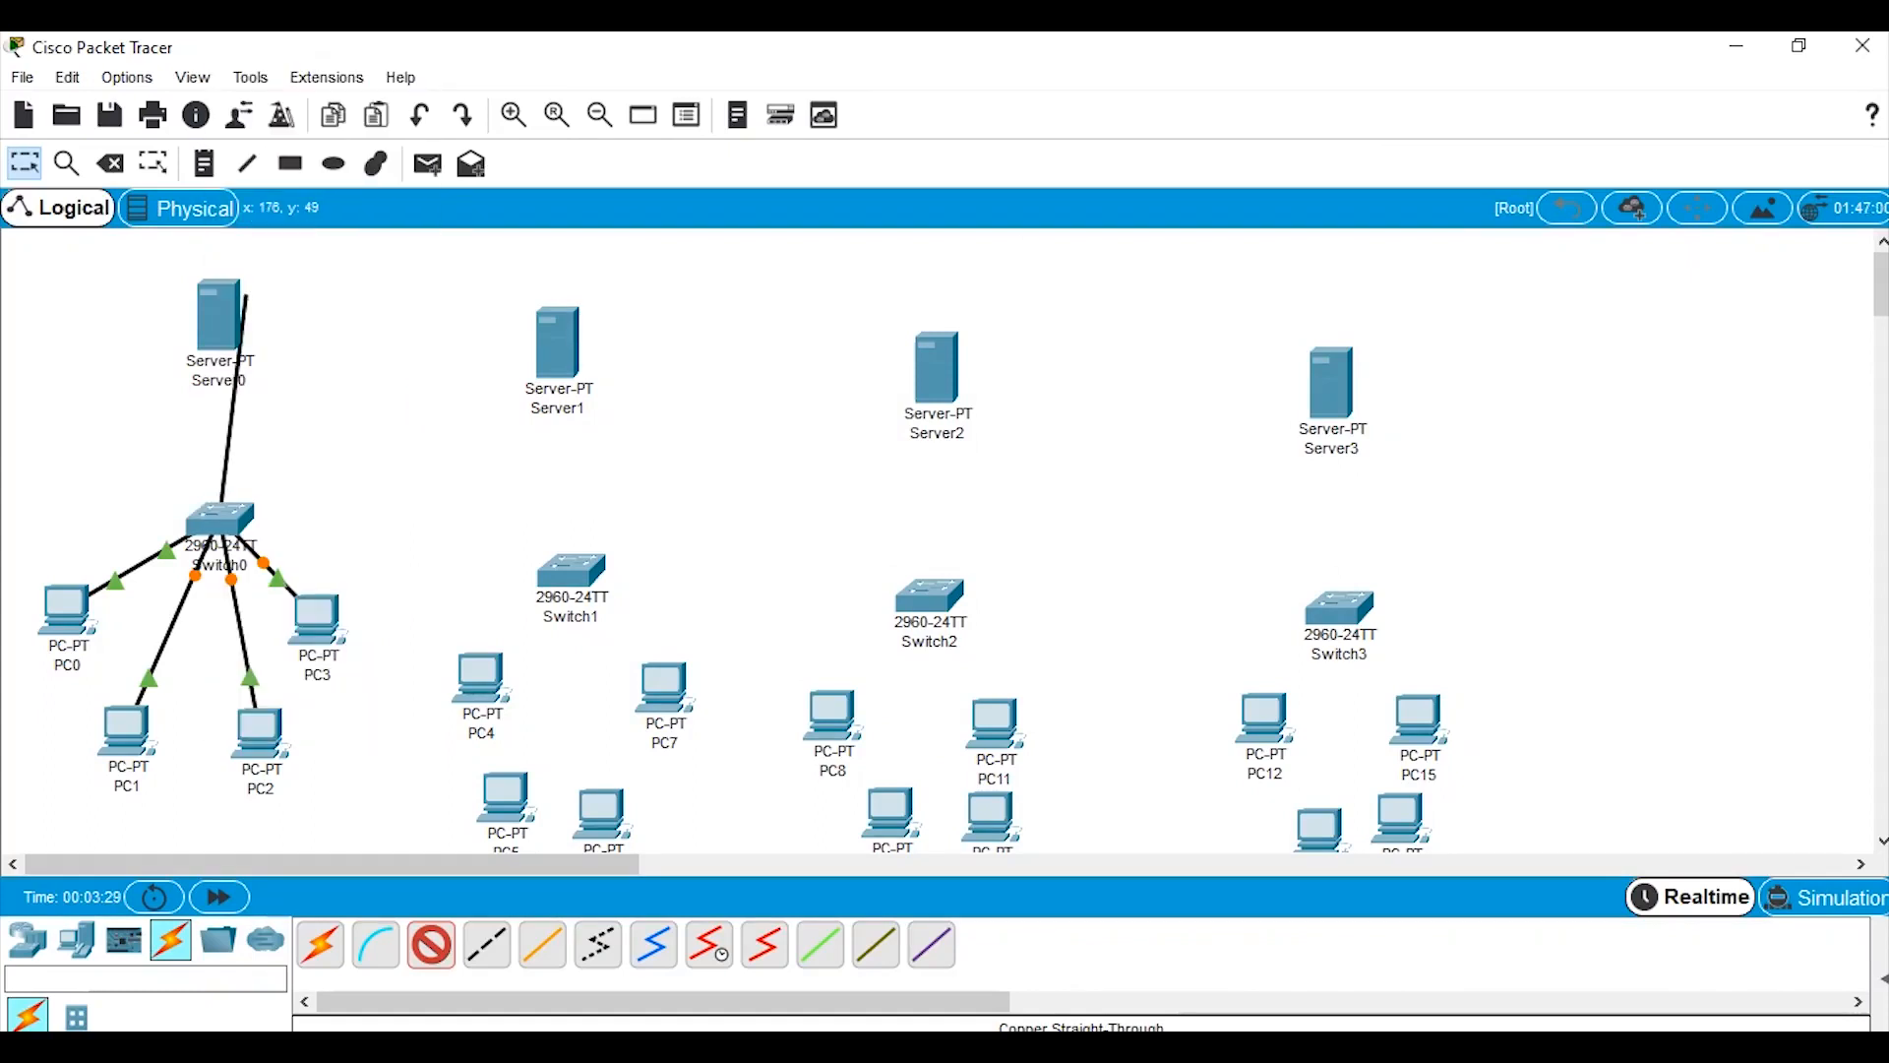
{"action": "left_click", "coordinate": [212, 300]}
{"action": "left_click", "coordinate": [285, 311]}
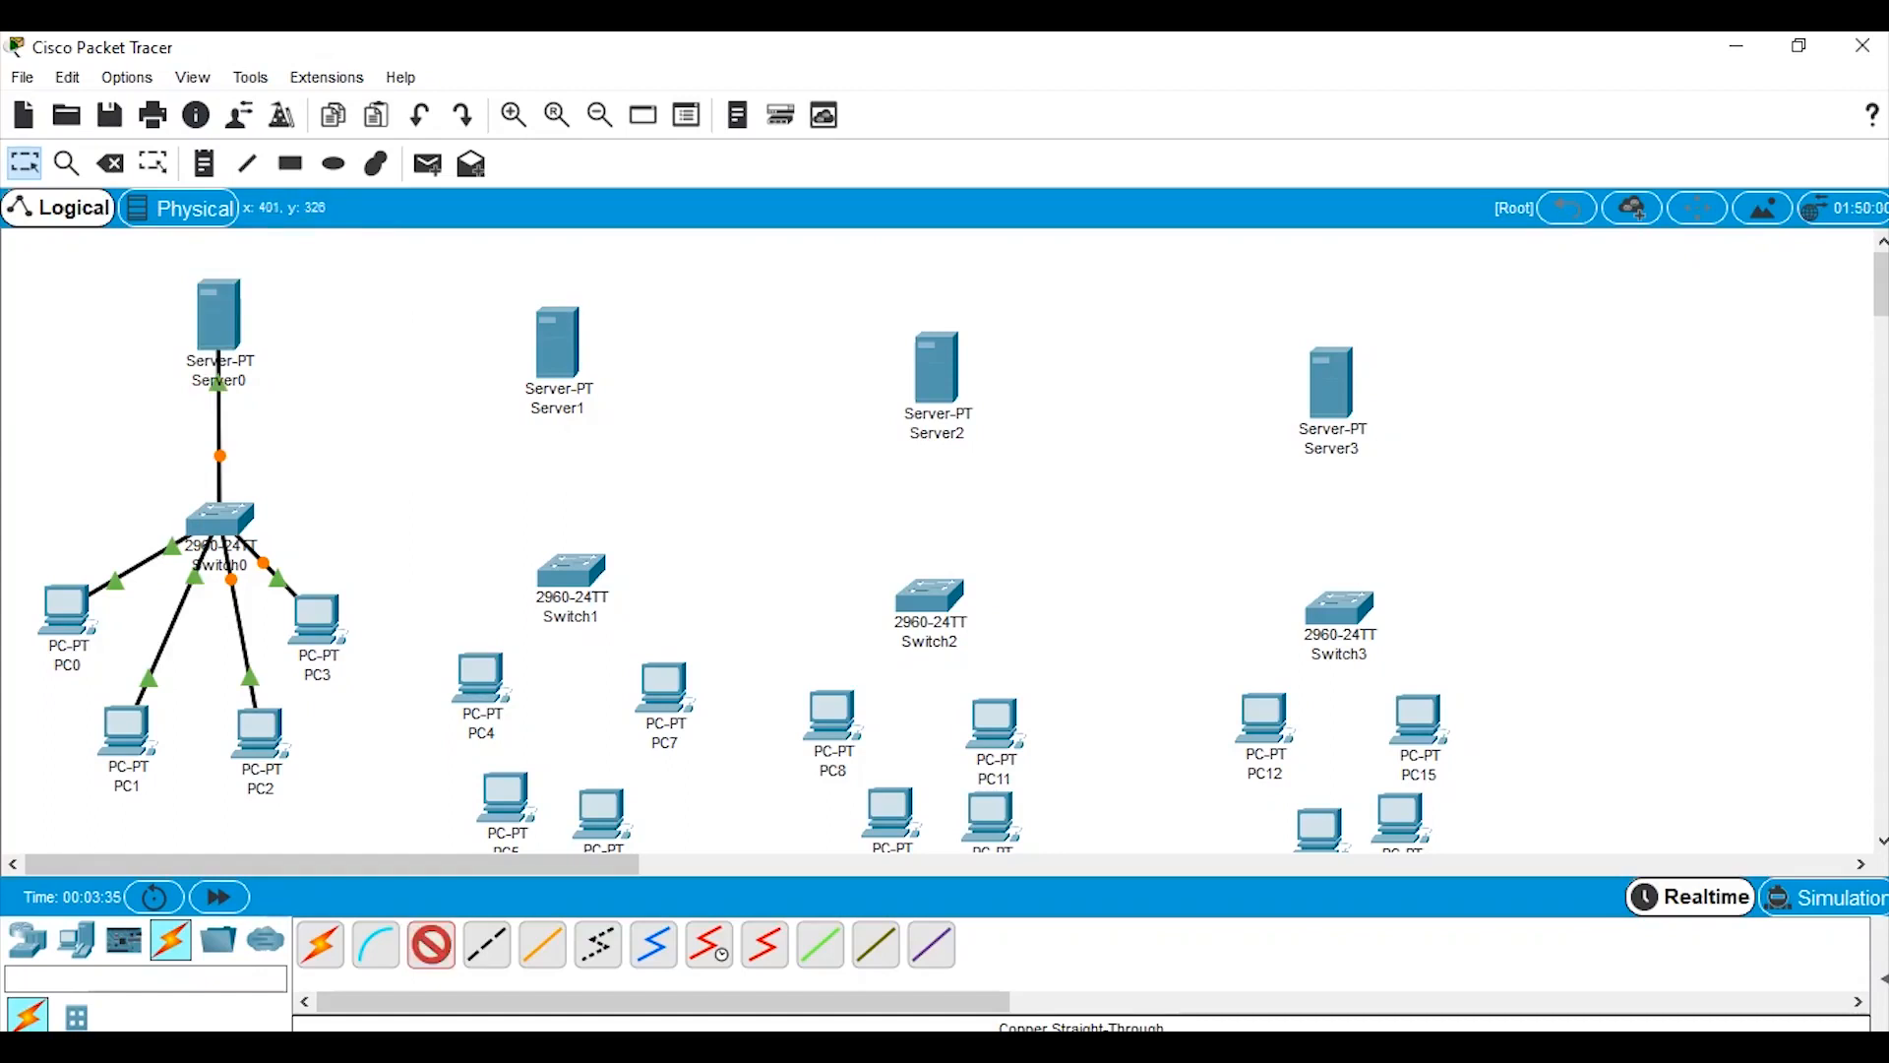
Connect PC4 FastEthernet0 to Switch1 FastEthernet0/1 with a copper straight-through cable.
{"action": "left_click", "coordinate": [480, 679]}
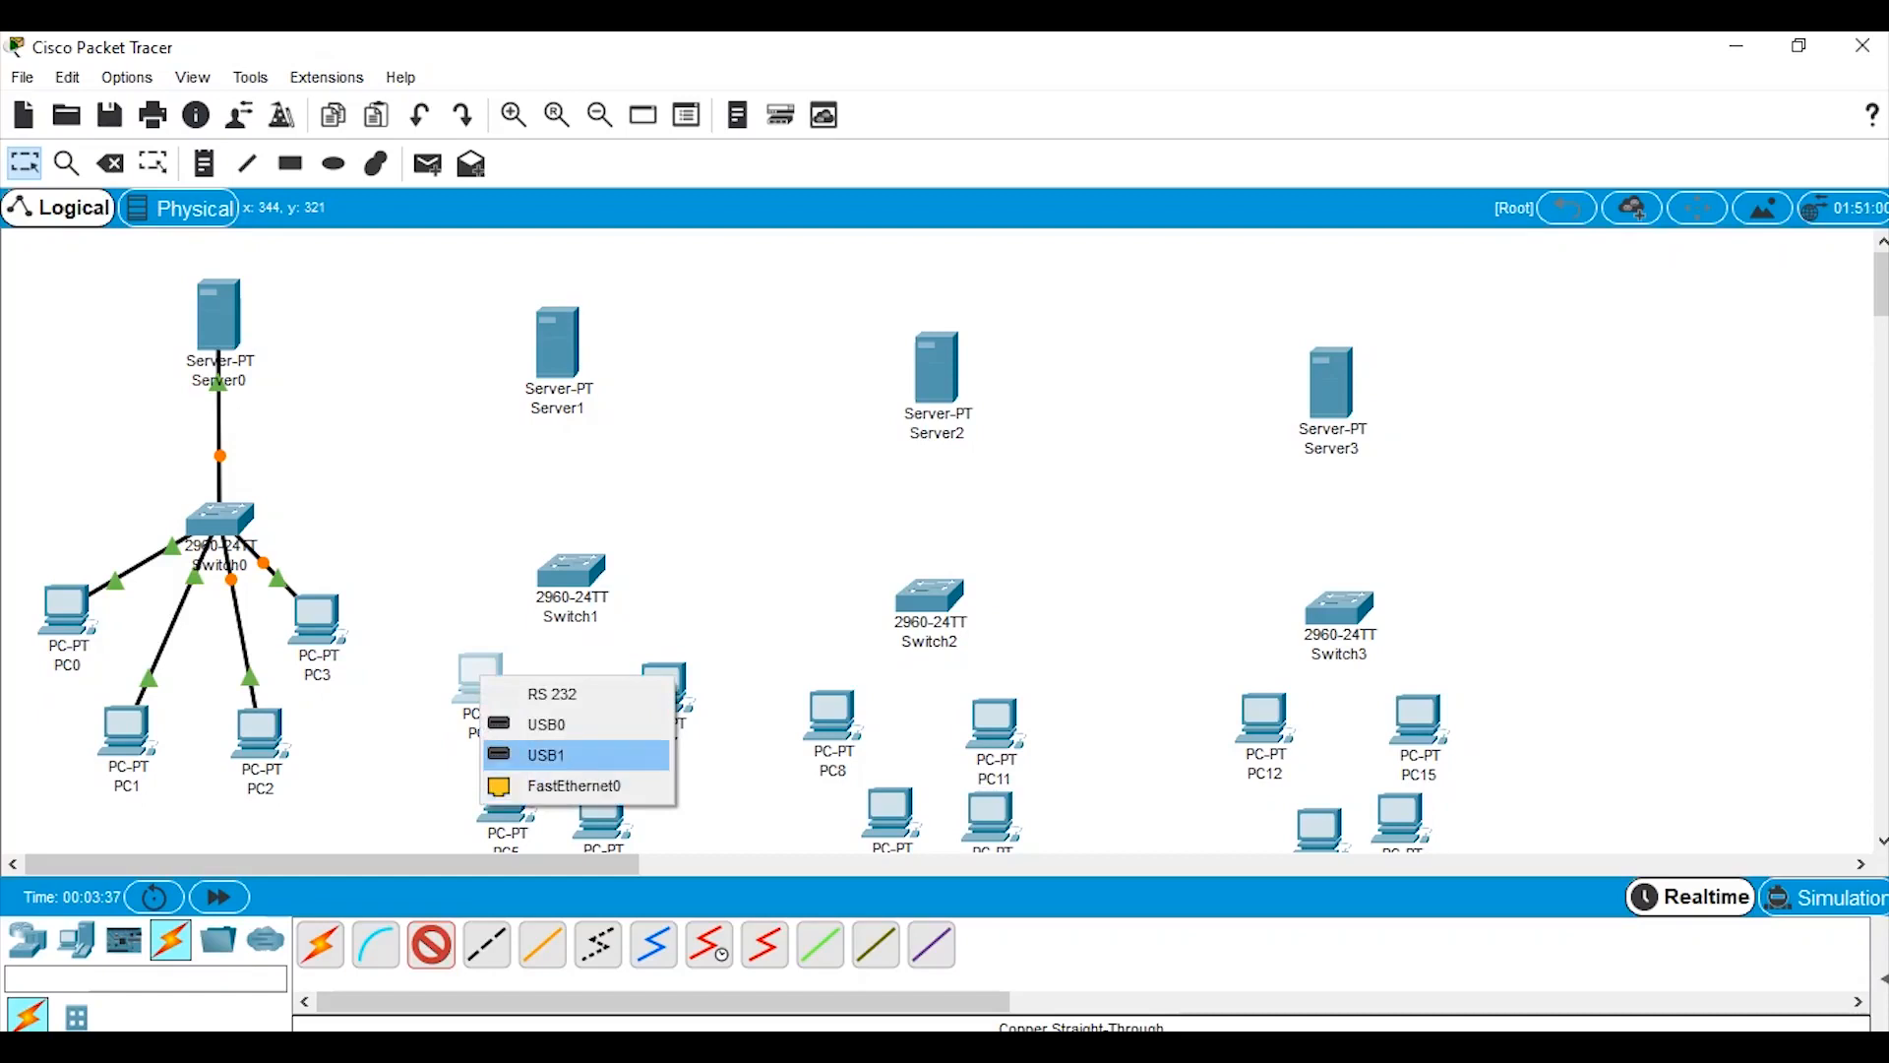
{"action": "left_click", "coordinate": [574, 785]}
{"action": "left_click", "coordinate": [571, 591]}
{"action": "left_click", "coordinate": [670, 81]}
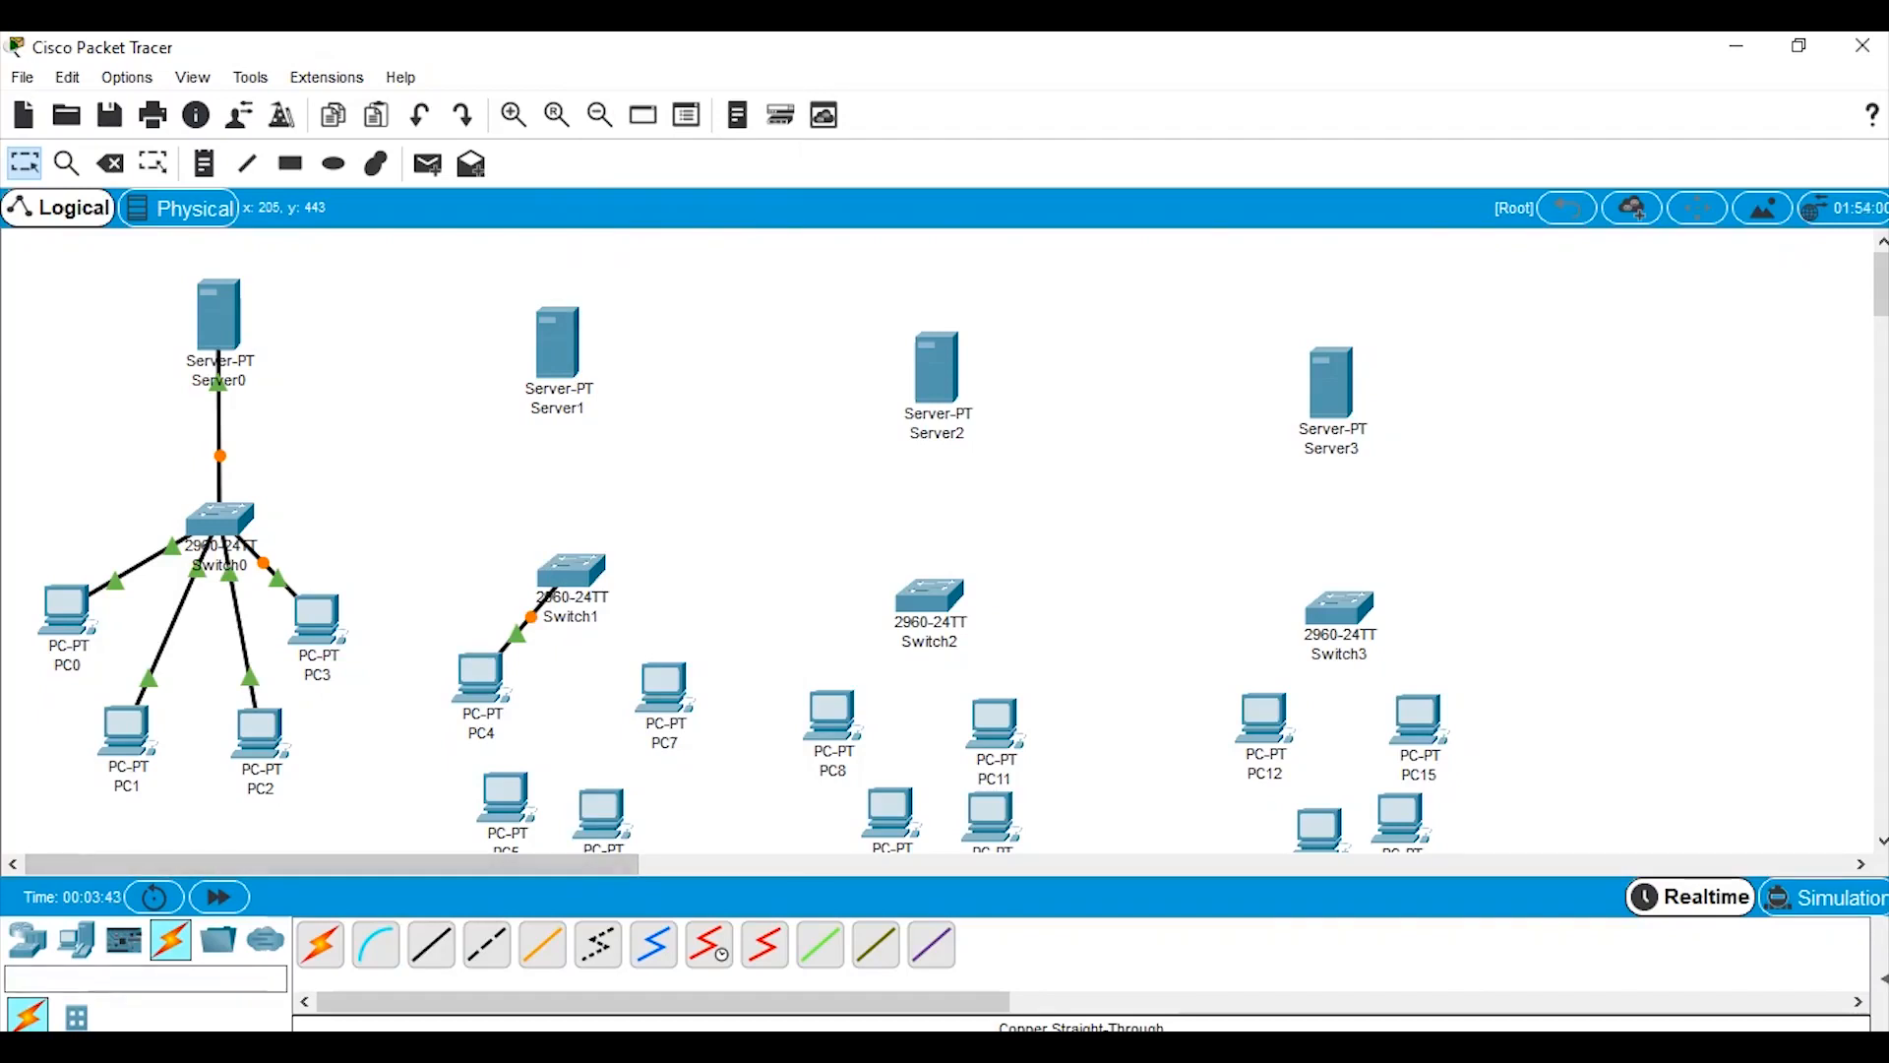
Connect PC5 FastEthernet0 to Switch1 FastEthernet0/2 with a copper straight-through cable.
{"action": "left_click", "coordinate": [431, 945]}
{"action": "left_click", "coordinate": [507, 799]}
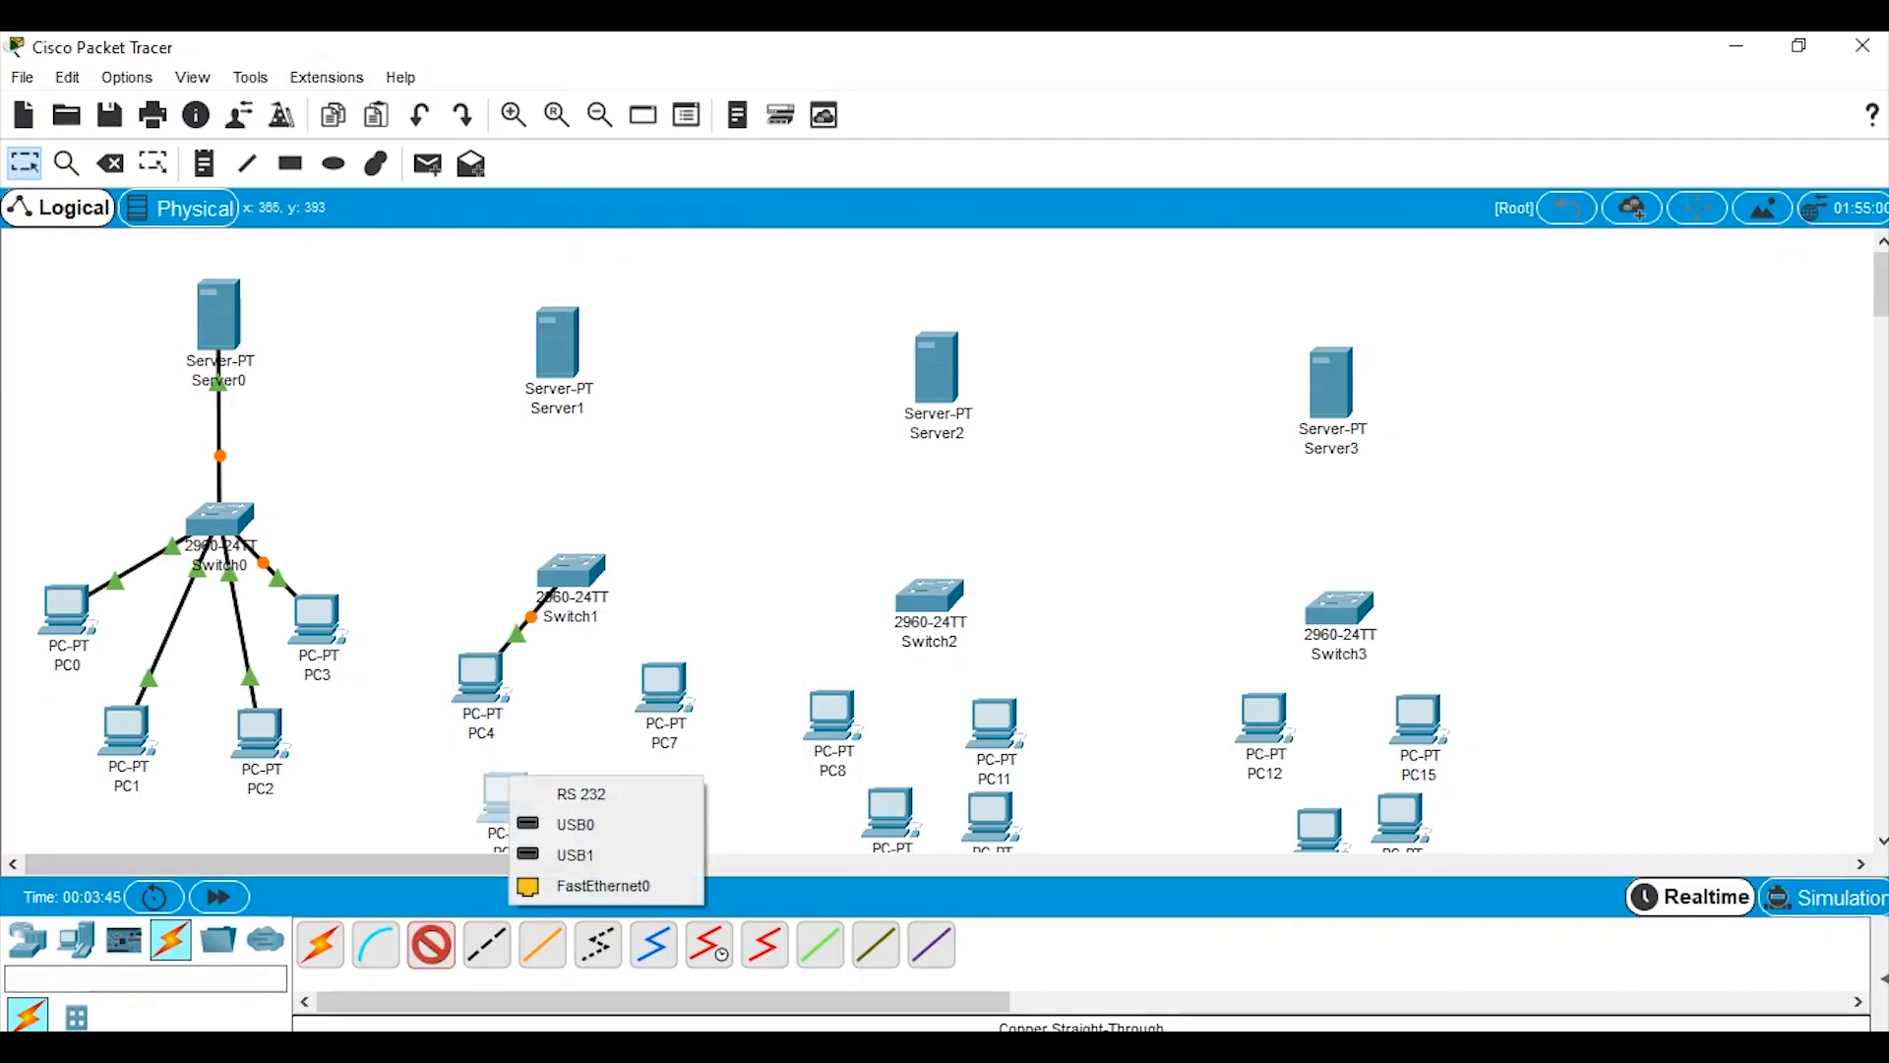
{"action": "left_click", "coordinate": [588, 886]}
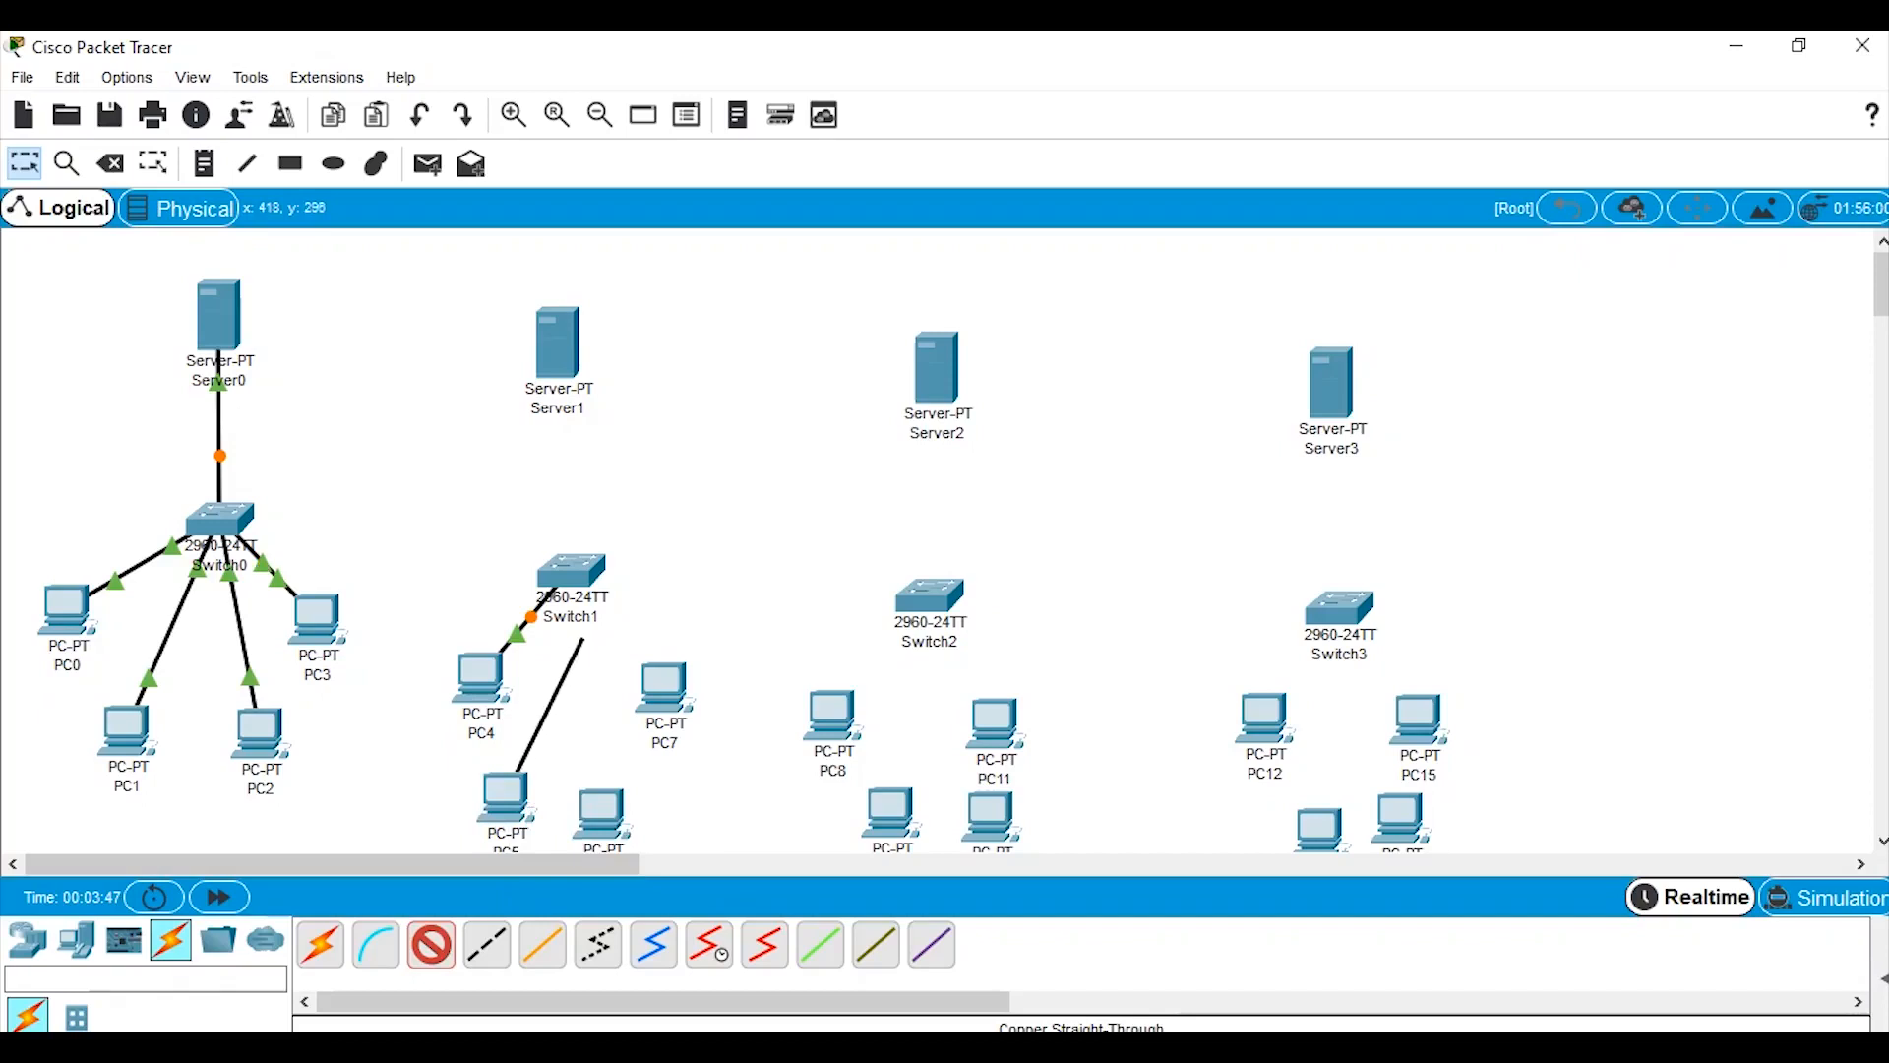
{"action": "left_click", "coordinate": [579, 582]}
{"action": "left_click", "coordinate": [686, 81]}
Connect FastEthernet0 of PC6 and PC7 to Switch1 FastEthernet0/3 and FastEthernet0/4 with copper straight-through cables.
{"action": "left_click", "coordinate": [605, 813]}
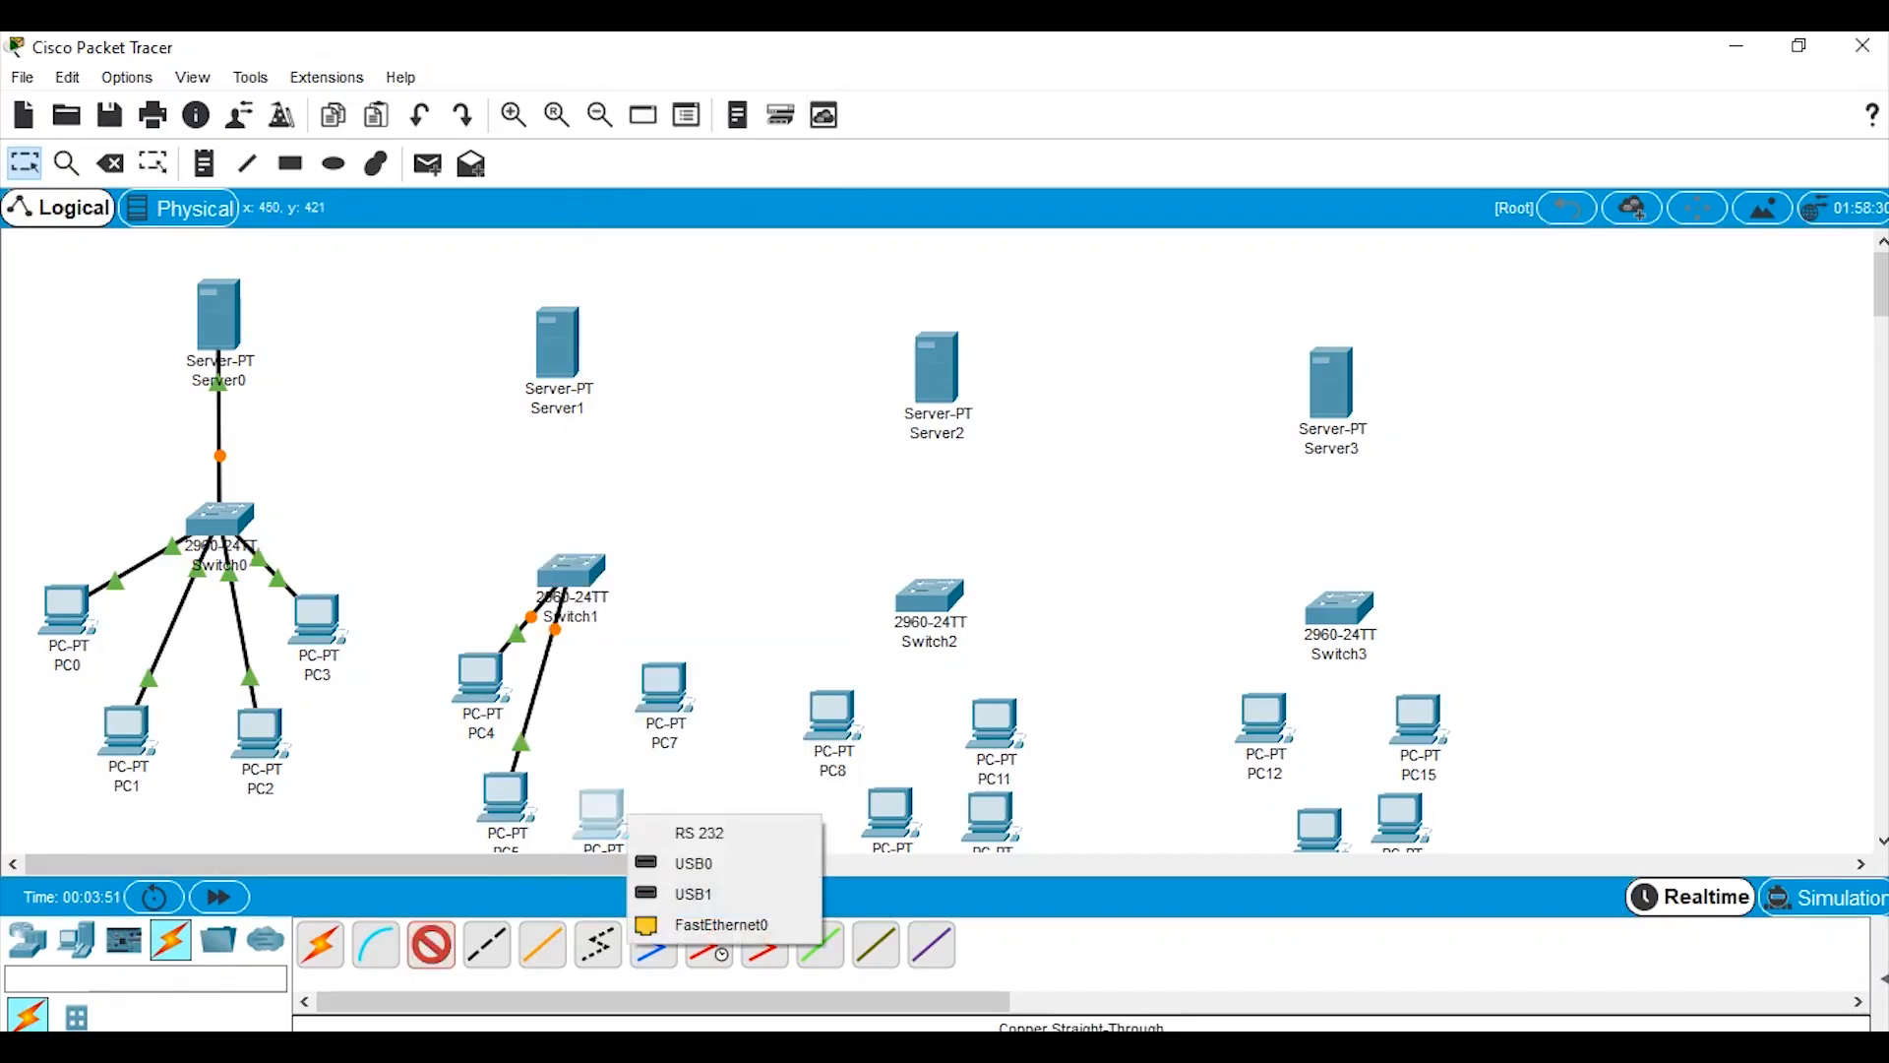
{"action": "left_click", "coordinate": [721, 924]}
{"action": "left_click", "coordinate": [572, 576]}
{"action": "left_click", "coordinate": [685, 80]}
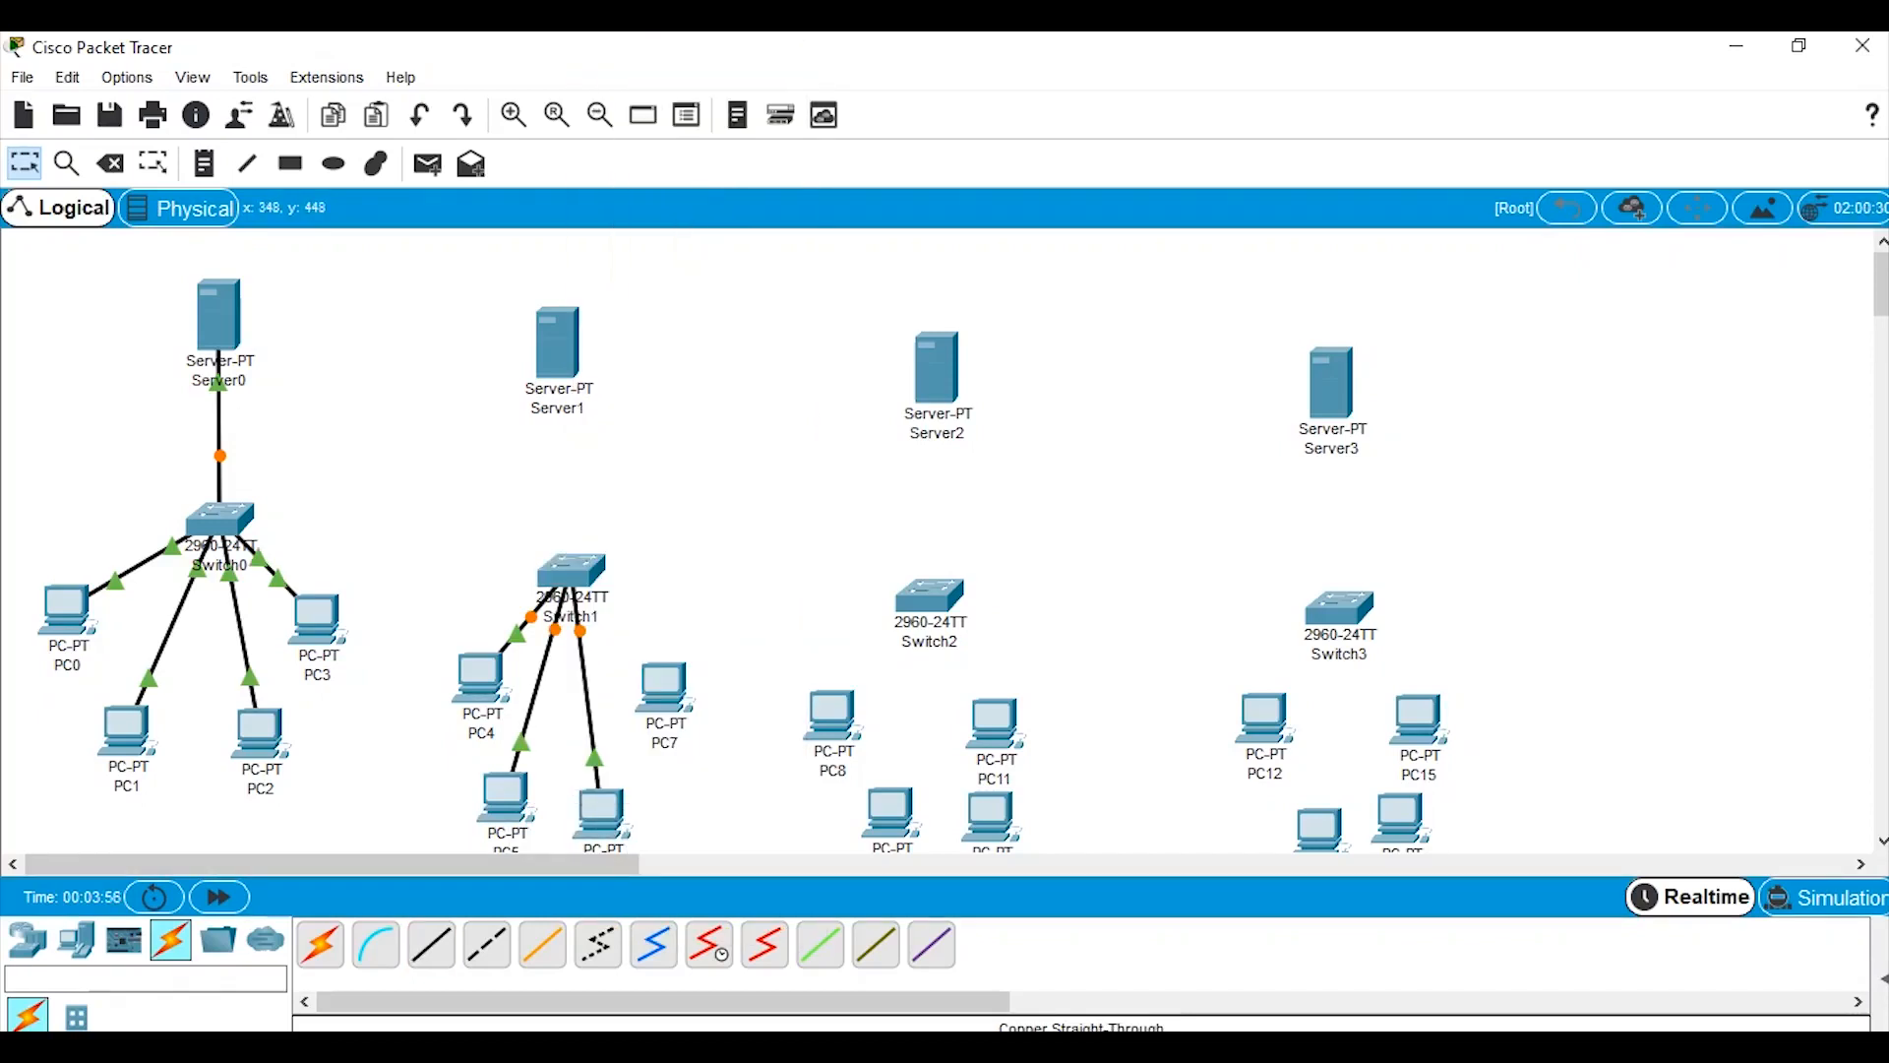
{"action": "left_click", "coordinate": [665, 689]}
{"action": "left_click", "coordinate": [728, 801]}
{"action": "left_click", "coordinate": [573, 572]}
{"action": "left_click", "coordinate": [686, 79]}
Connect PC8 FastEthernet0 to Switch2 FastEthernet0/1 with a copper straight-through cable.
{"action": "left_click", "coordinate": [431, 945]}
{"action": "left_click", "coordinate": [832, 717]}
{"action": "left_click", "coordinate": [890, 817]}
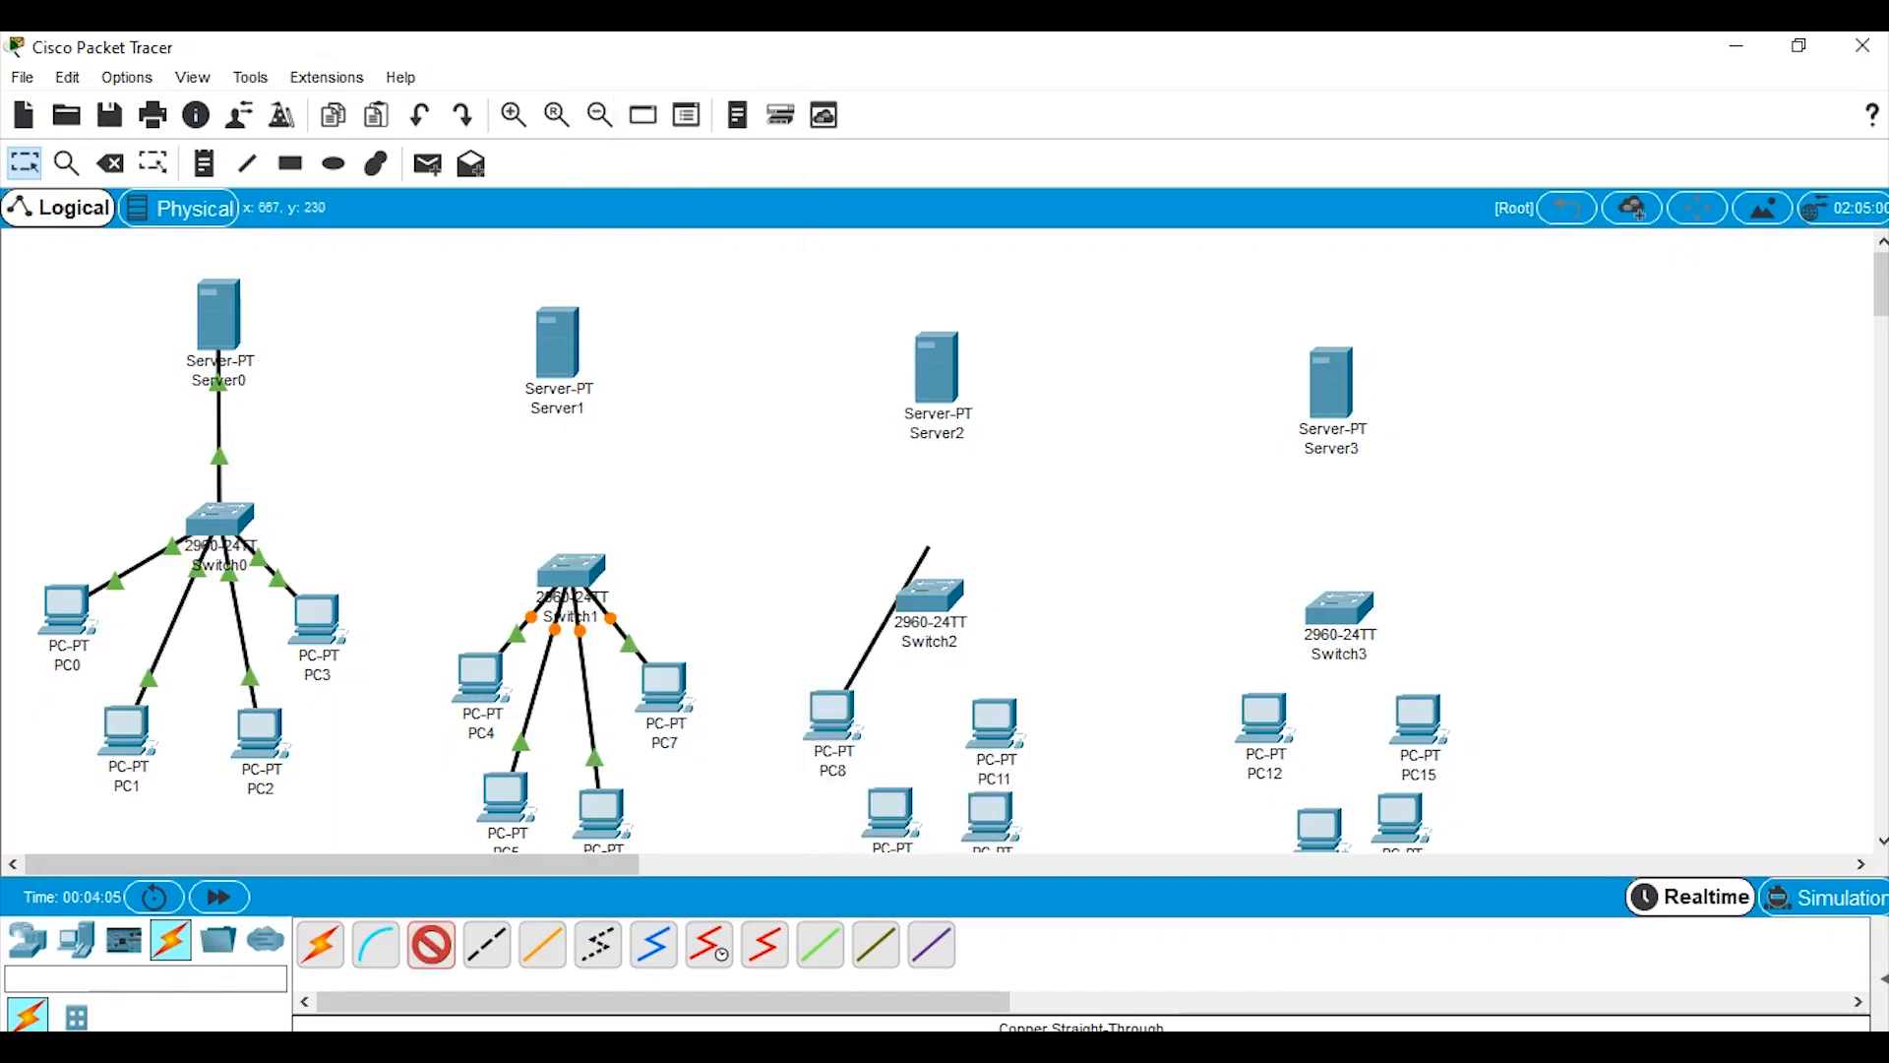
{"action": "left_click", "coordinate": [928, 597]}
{"action": "left_click", "coordinate": [974, 78]}
Connect PC9 FastEthernet0 to Switch2 FastEthernet0/2 with a copper straight-through cable.
{"action": "left_click", "coordinate": [431, 945]}
{"action": "left_click", "coordinate": [892, 812]}
{"action": "left_click", "coordinate": [974, 913]}
{"action": "left_click", "coordinate": [928, 596]}
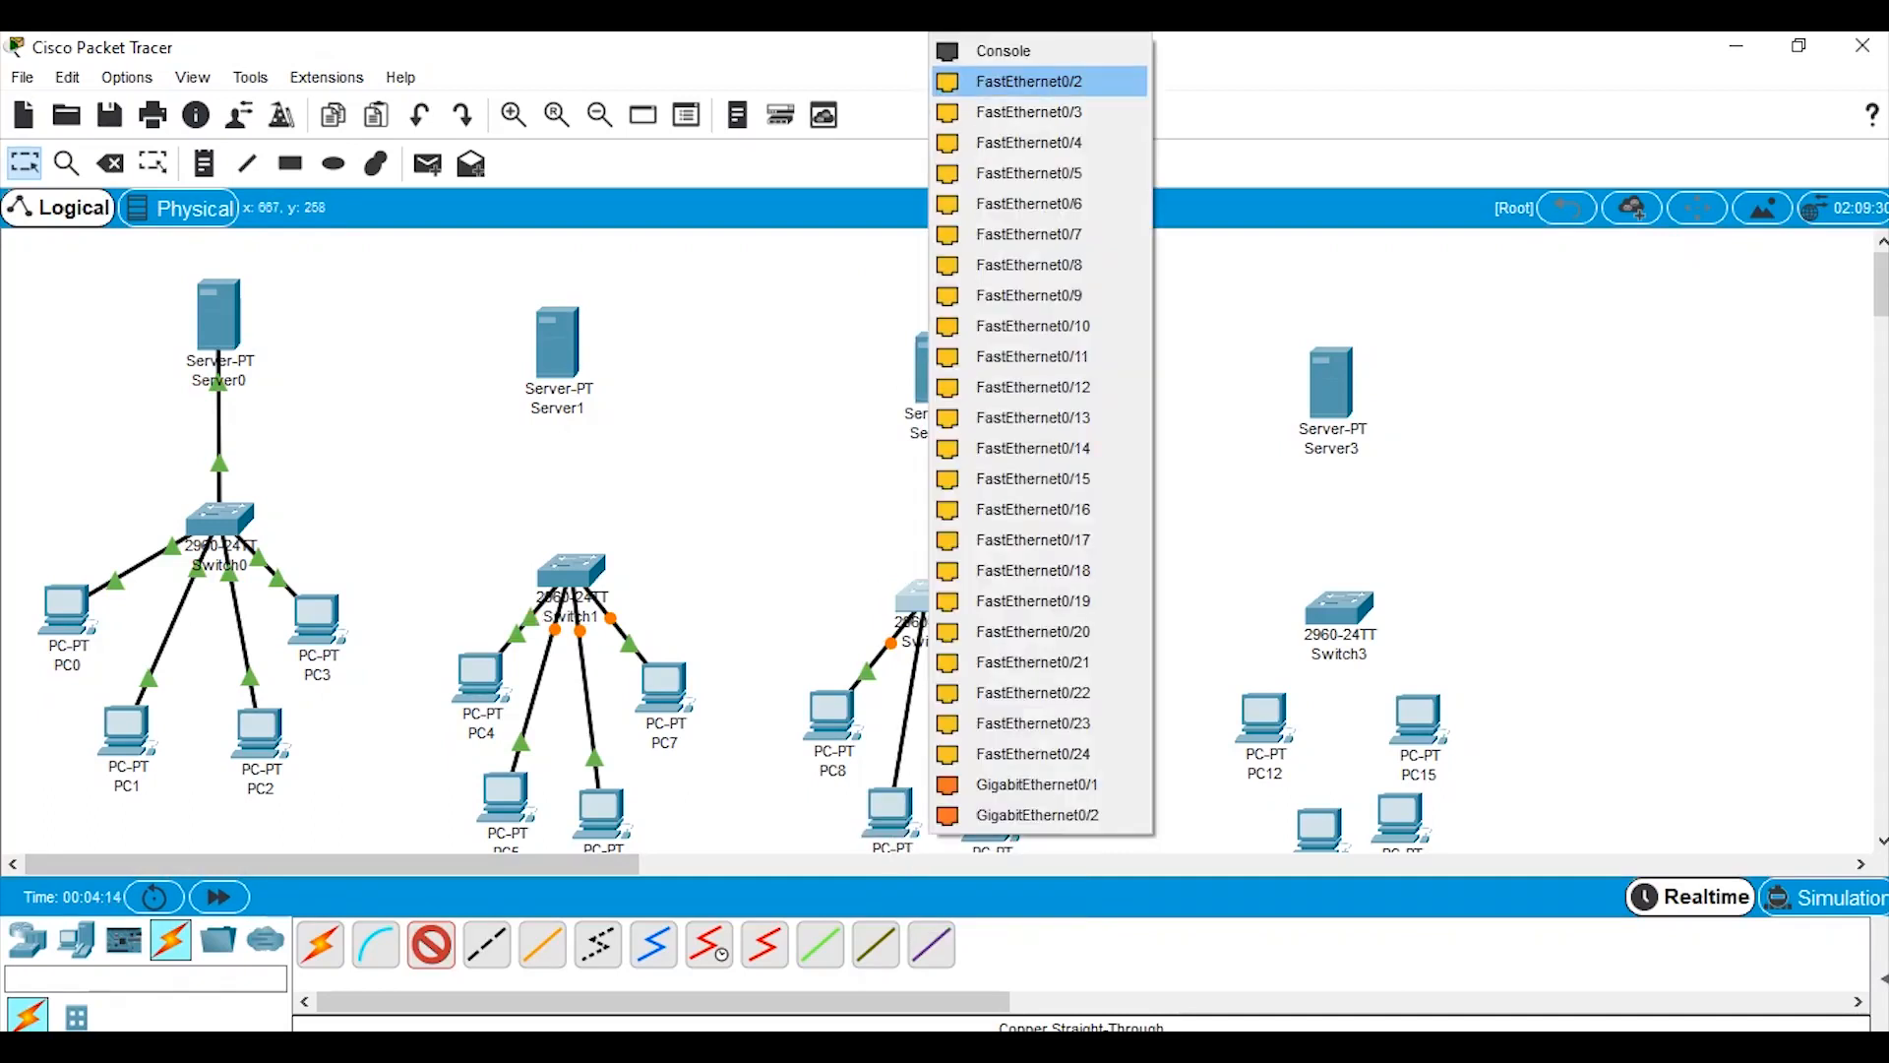
{"action": "left_click", "coordinate": [994, 80]}
Connect FastEthernet0 of PC10 and PC11 to Switch2 FastEthernet0/3 and FastEthernet0/4 with copper straight-through cables.
{"action": "left_click", "coordinate": [431, 944]}
{"action": "left_click", "coordinate": [990, 817]}
{"action": "left_click", "coordinate": [1013, 801]}
{"action": "left_click", "coordinate": [928, 597]}
{"action": "left_click", "coordinate": [1023, 81]}
{"action": "left_click", "coordinate": [431, 945]}
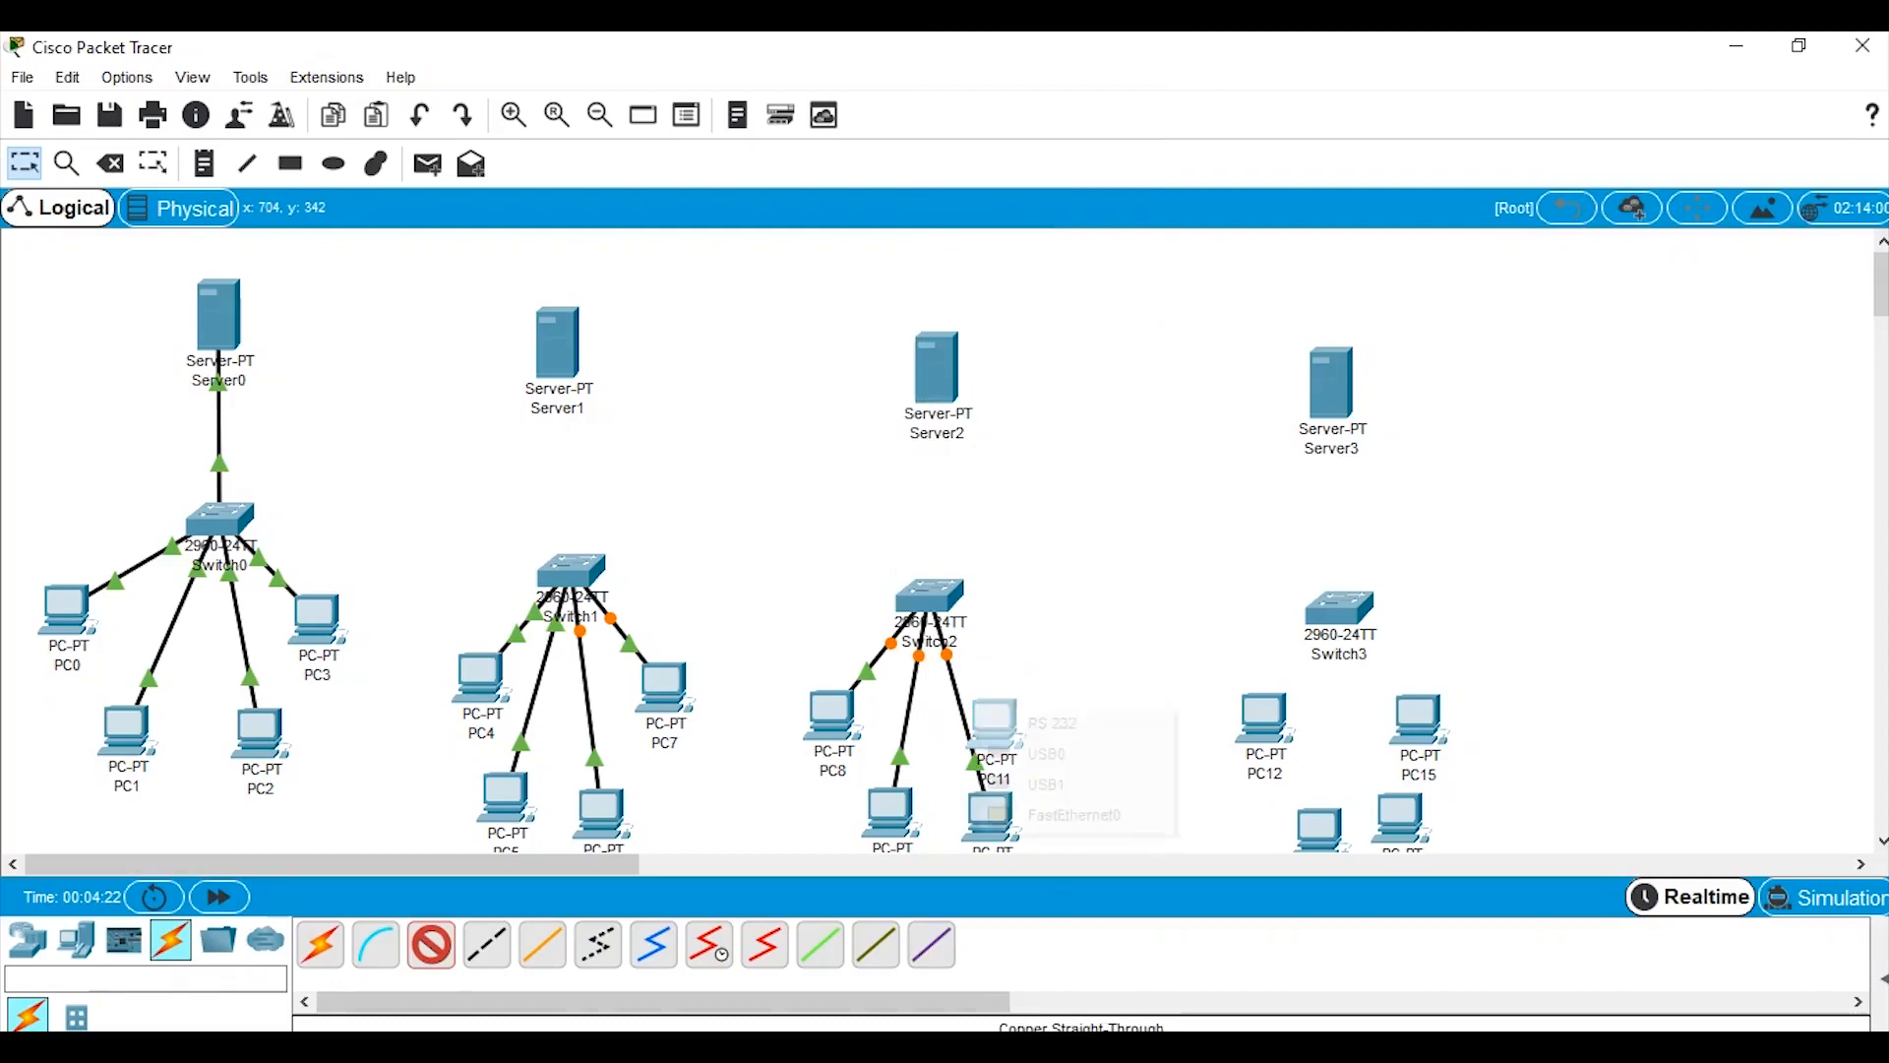
{"action": "left_click", "coordinate": [928, 597]}
{"action": "left_click", "coordinate": [994, 59]}
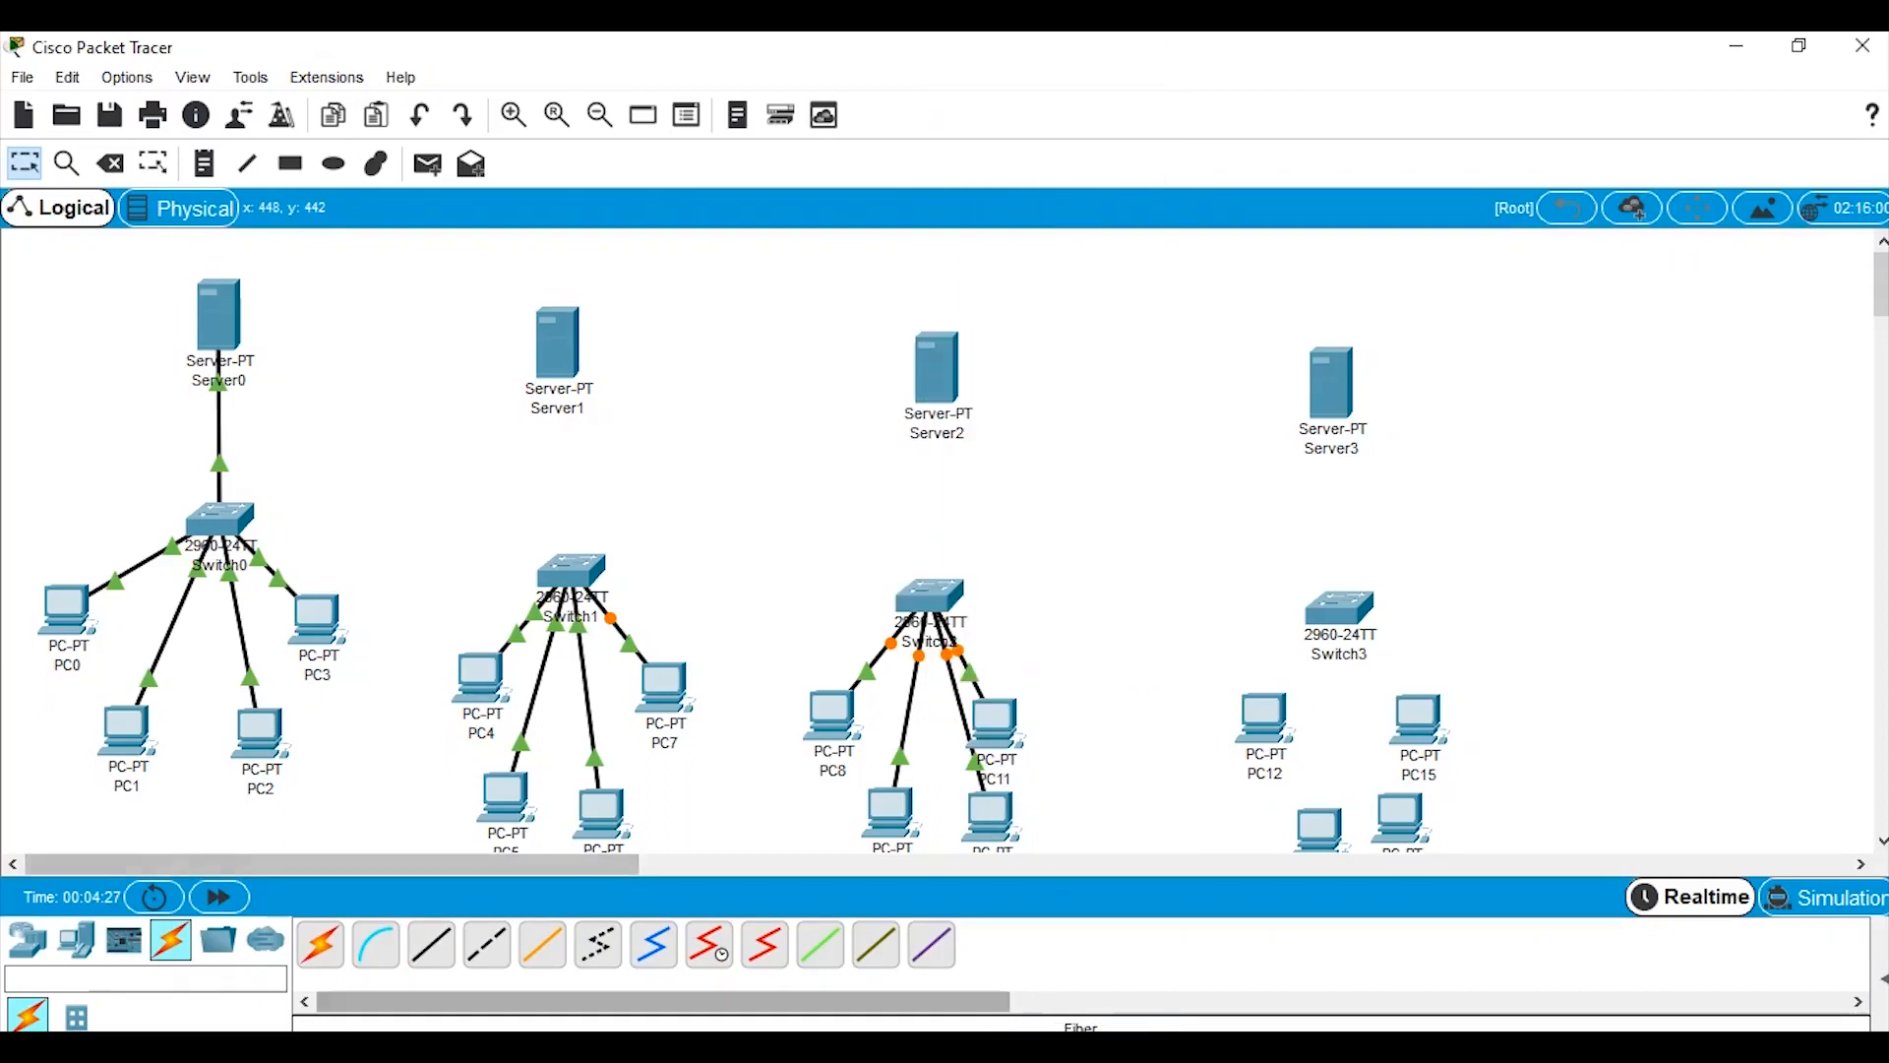
Connect PC12 FastEthernet0 to Switch3 FastEthernet0/1 with a copper straight-through cable.
{"action": "left_click", "coordinate": [1264, 718]}
{"action": "left_click", "coordinate": [1367, 832]}
{"action": "left_click", "coordinate": [1338, 608]}
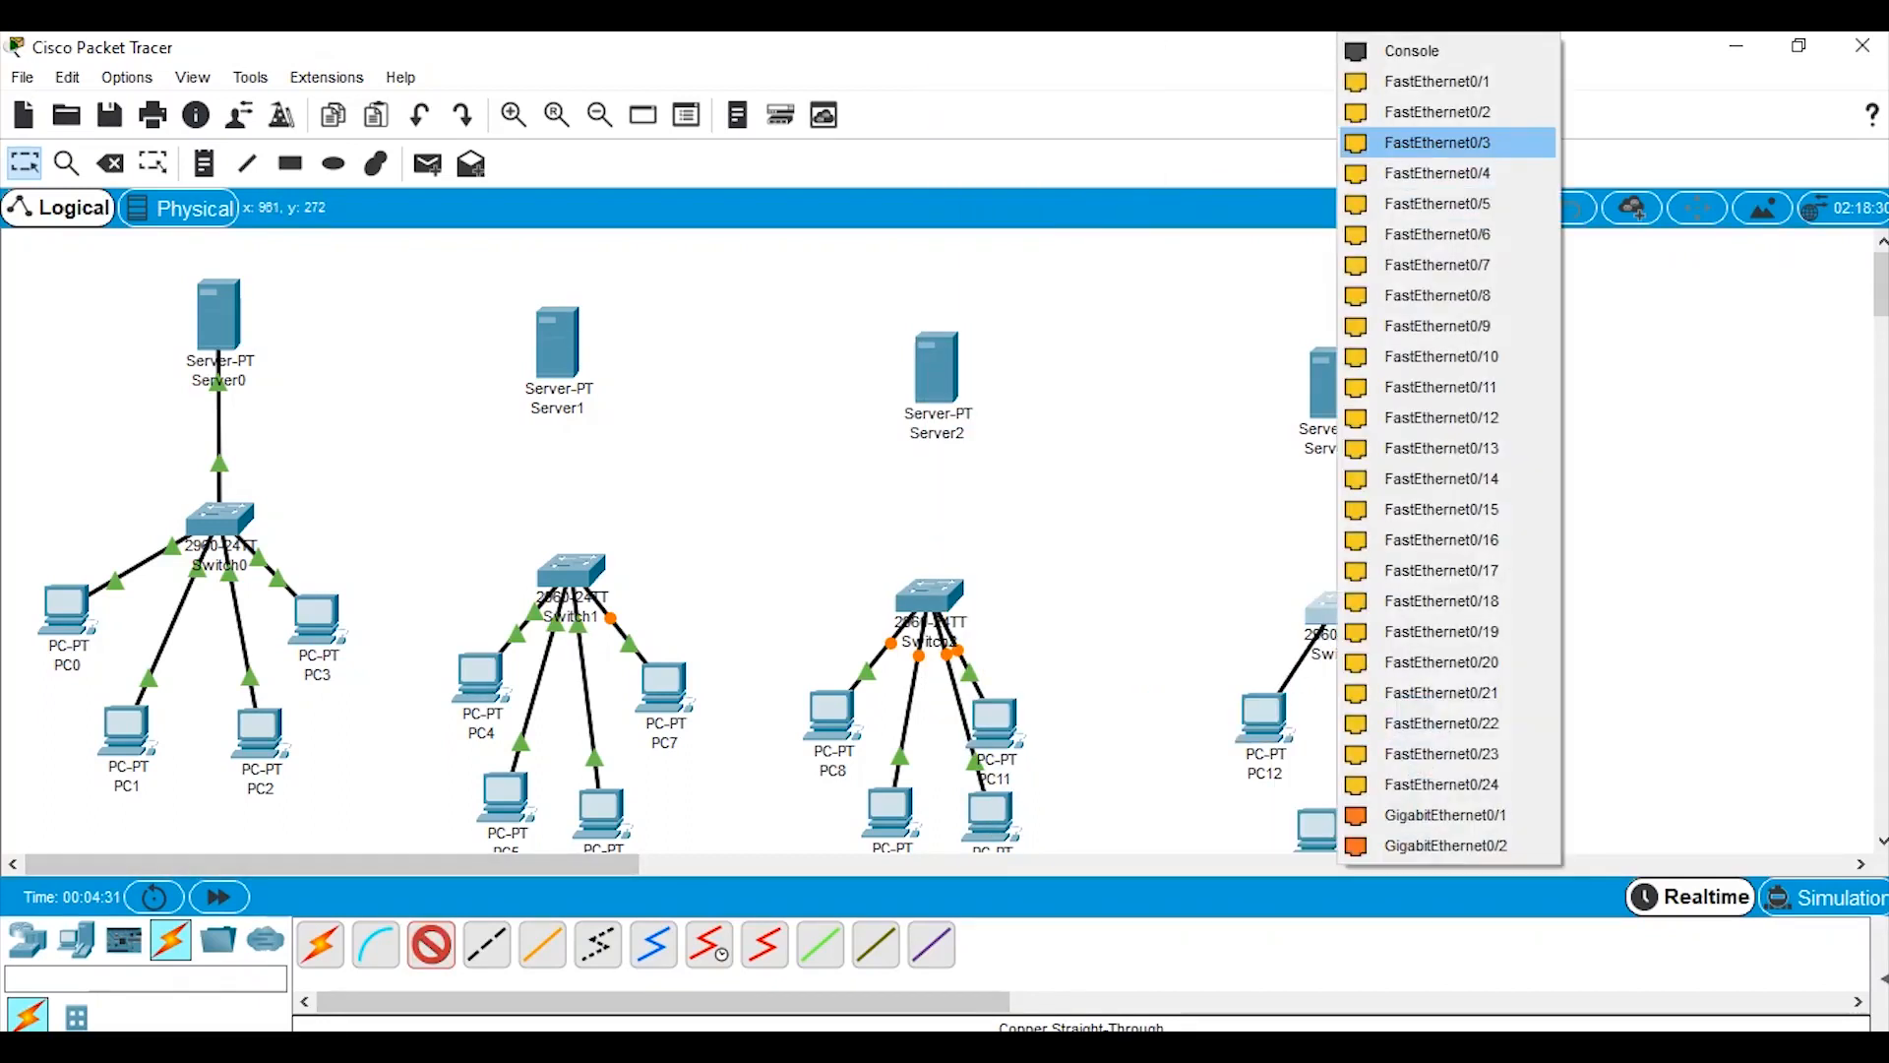
{"action": "left_click", "coordinate": [1447, 82]}
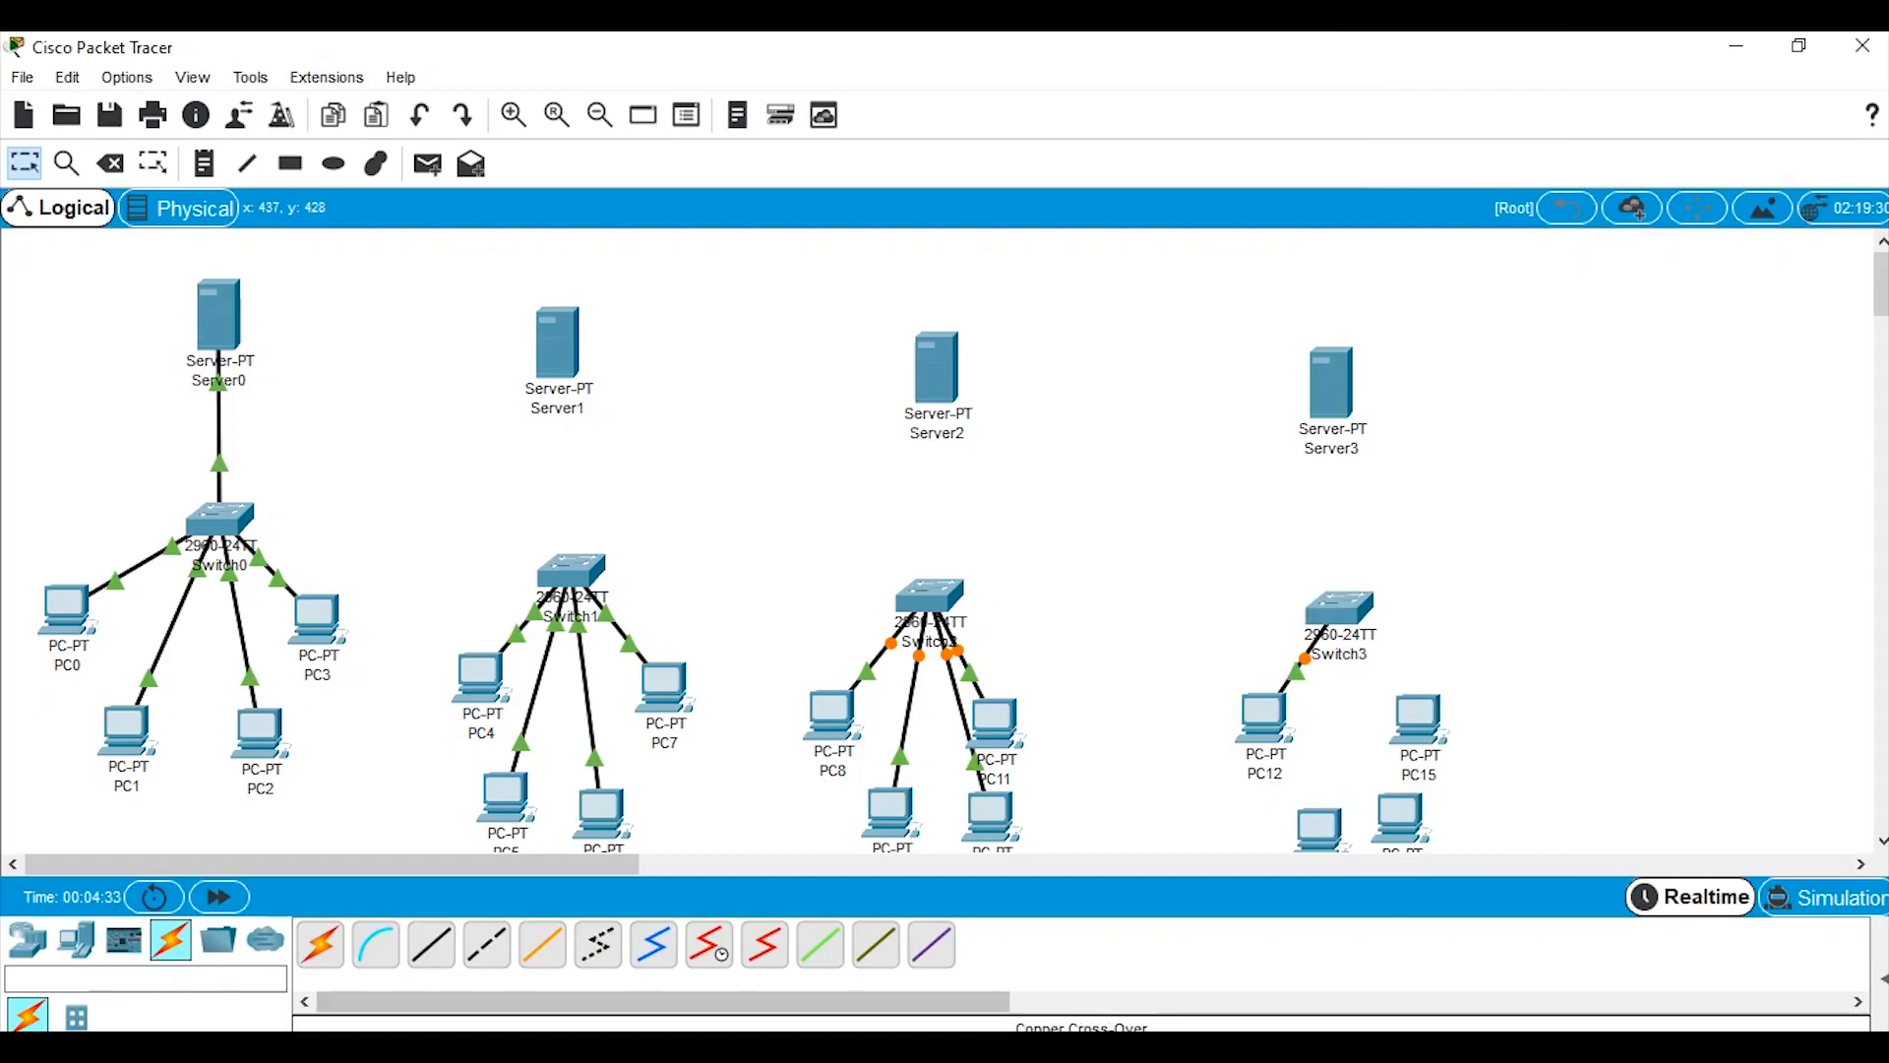
Connect PC13 FastEthernet0 to Switch3 FastEthernet0/2 with a copper straight-through cable.
{"action": "left_click", "coordinate": [1302, 806]}
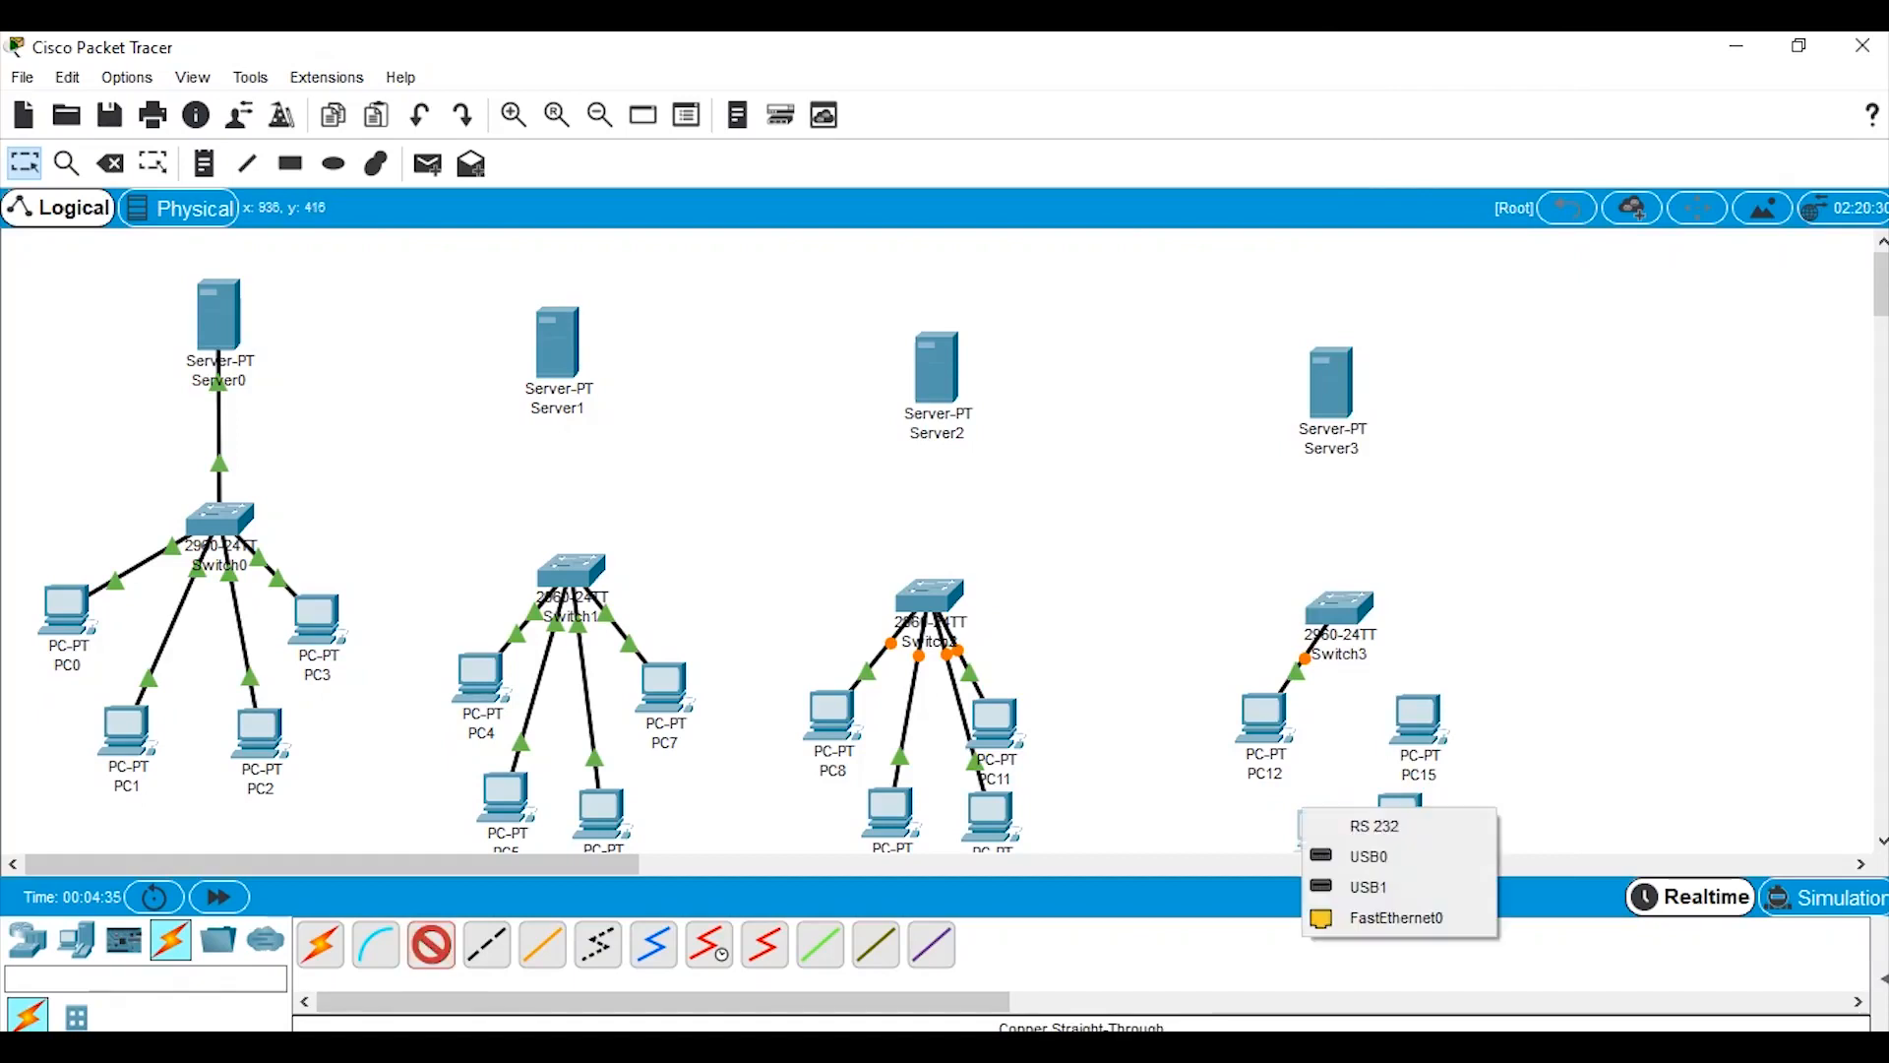
{"action": "left_click", "coordinate": [1378, 916]}
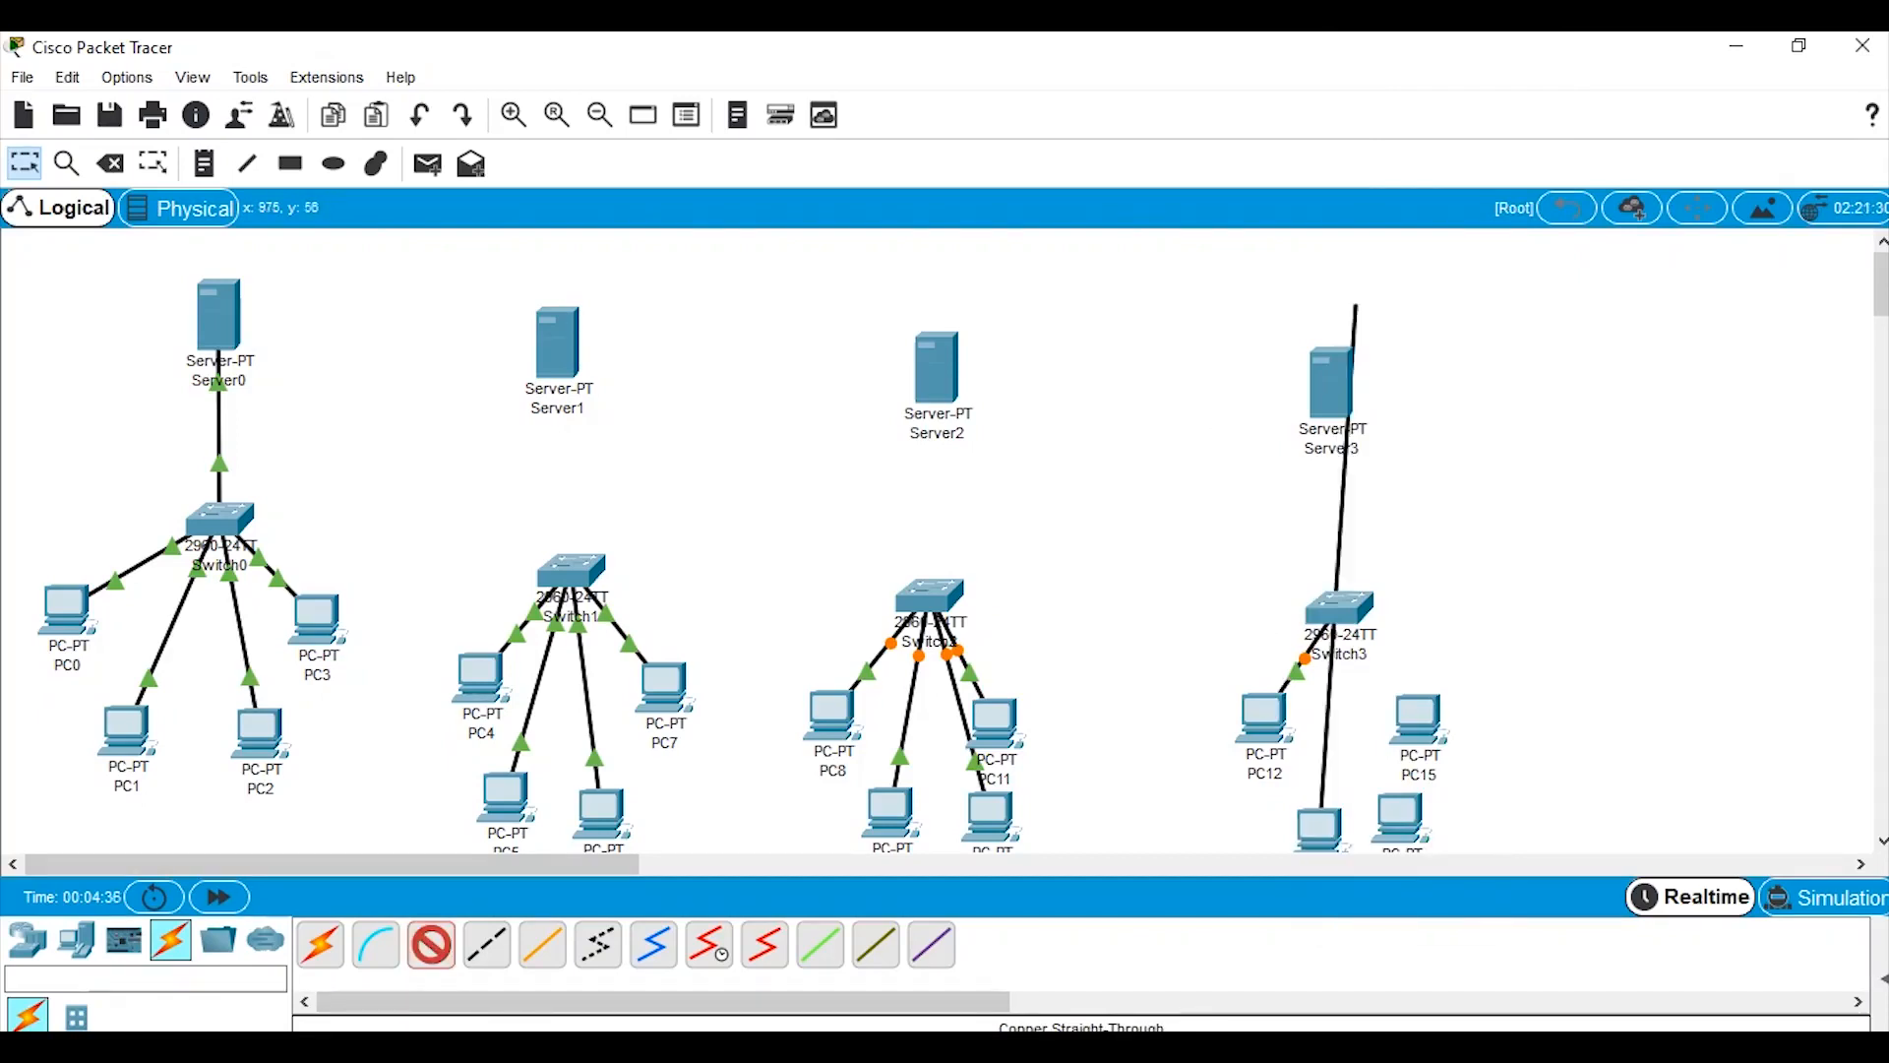
{"action": "left_click", "coordinate": [1333, 612]}
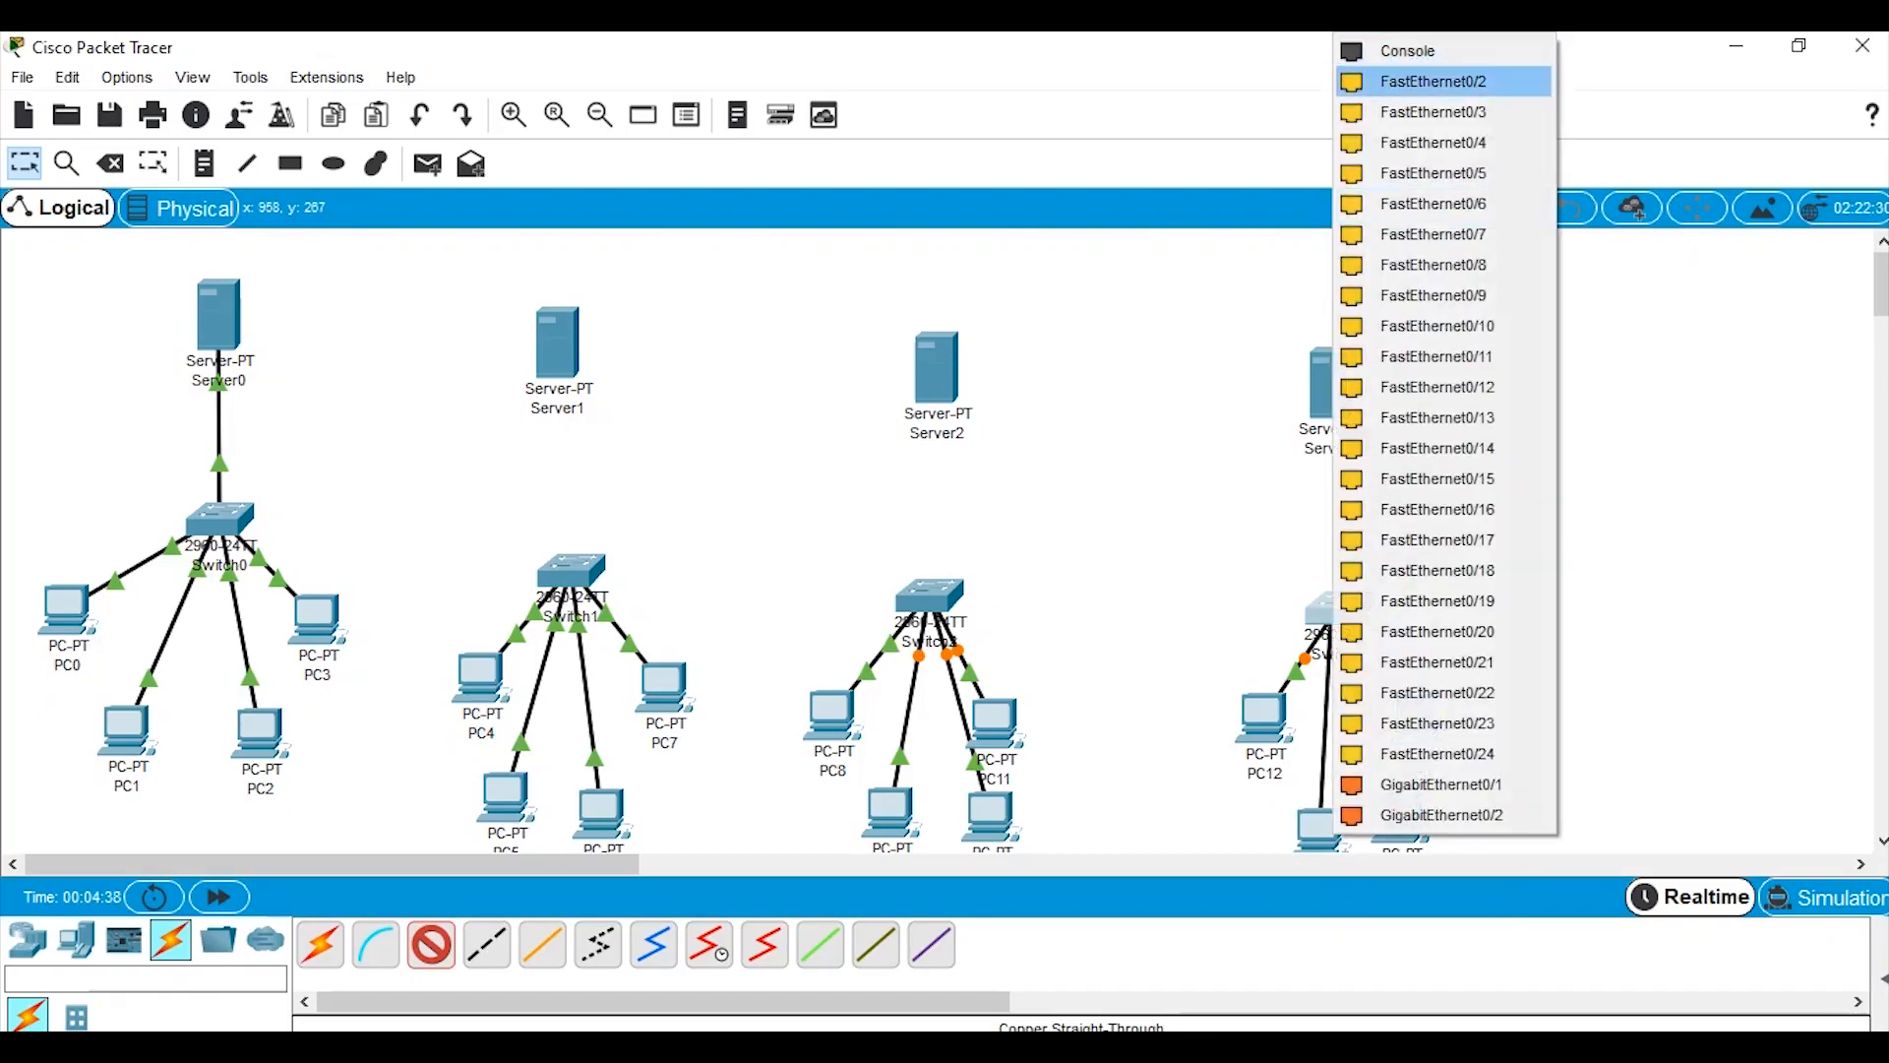
{"action": "left_click", "coordinate": [1433, 81]}
Connect PC14 FastEthernet0 to Switch3 FastEthernet0/3 with a copper straight-through cable.
{"action": "left_click", "coordinate": [431, 944]}
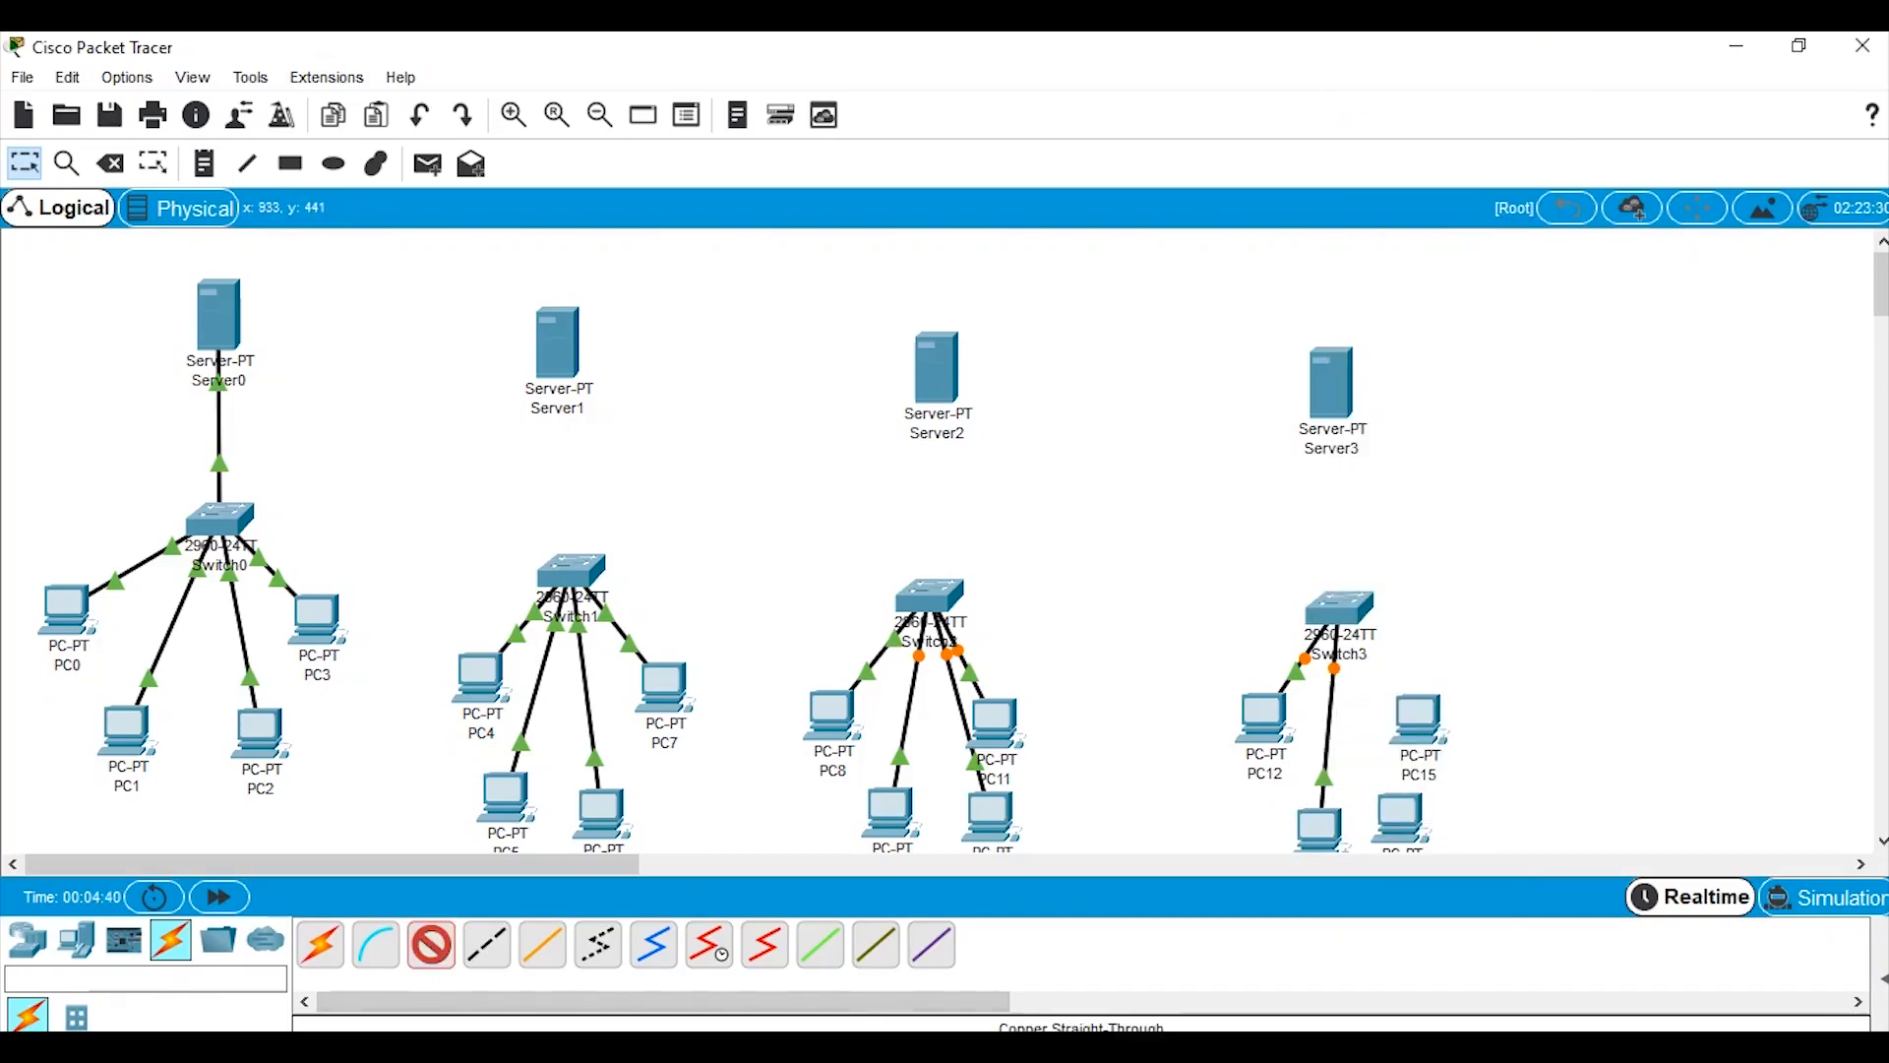
{"action": "left_click", "coordinate": [1397, 809]}
{"action": "left_click", "coordinate": [1476, 904]}
{"action": "left_click", "coordinate": [1334, 610]}
{"action": "left_click", "coordinate": [1433, 81]}
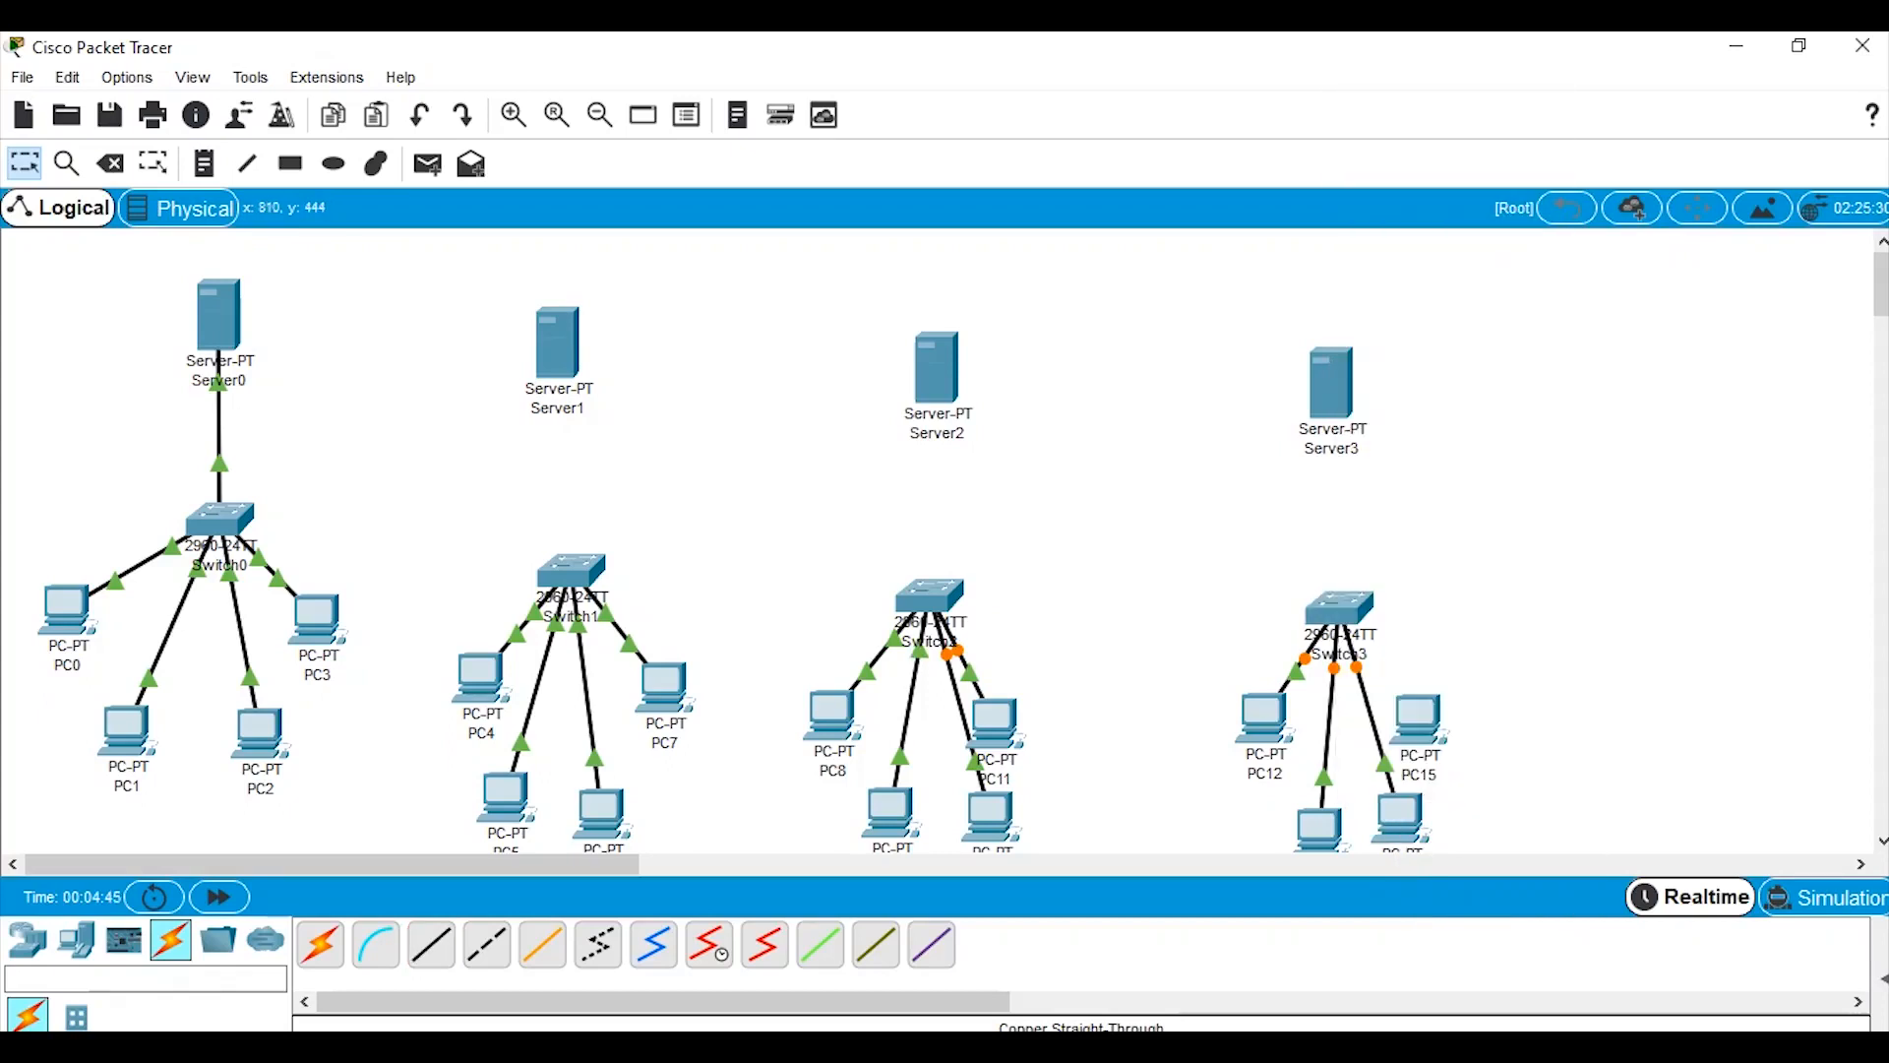
Connect PC15 FastEthernet0 to Switch3 FastEthernet0/4 with a copper straight-through cable.
{"action": "left_click", "coordinate": [431, 945]}
{"action": "left_click", "coordinate": [1413, 706]}
{"action": "left_click", "coordinate": [1510, 814]}
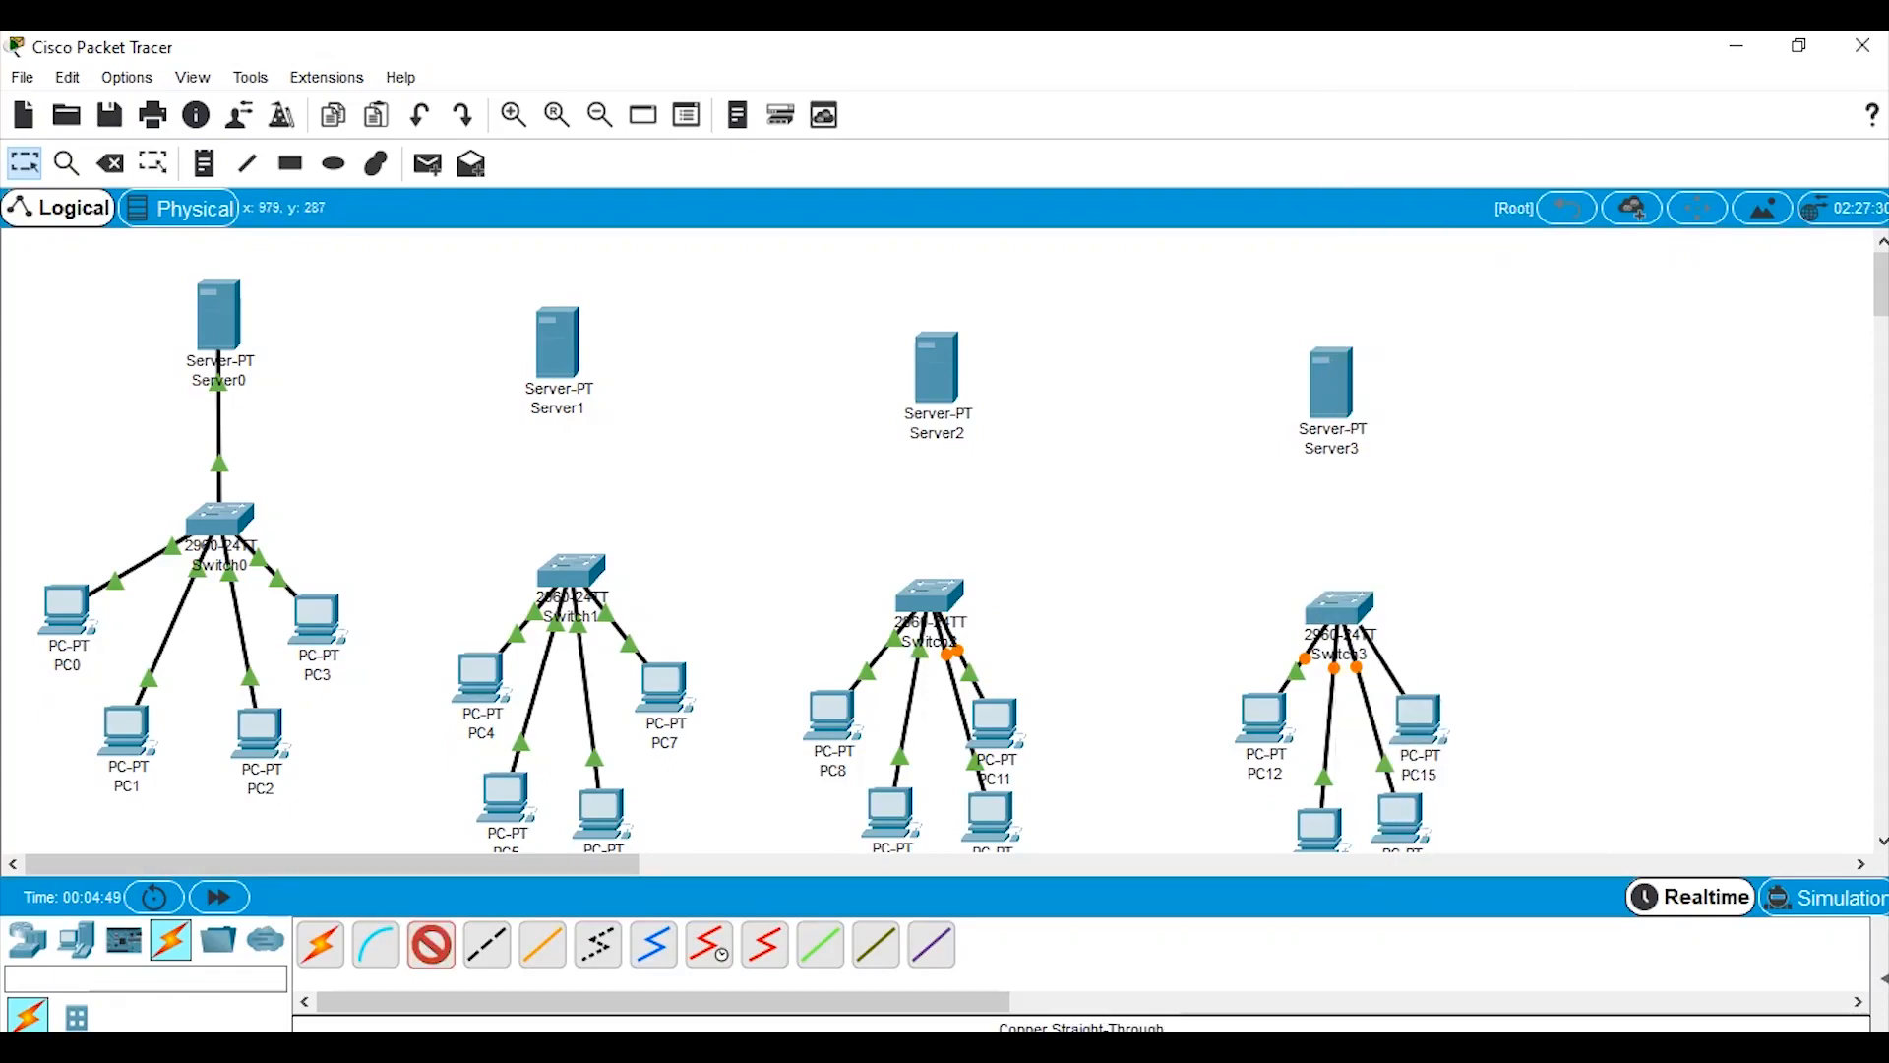
{"action": "left_click", "coordinate": [1351, 610]}
{"action": "left_click", "coordinate": [1452, 81]}
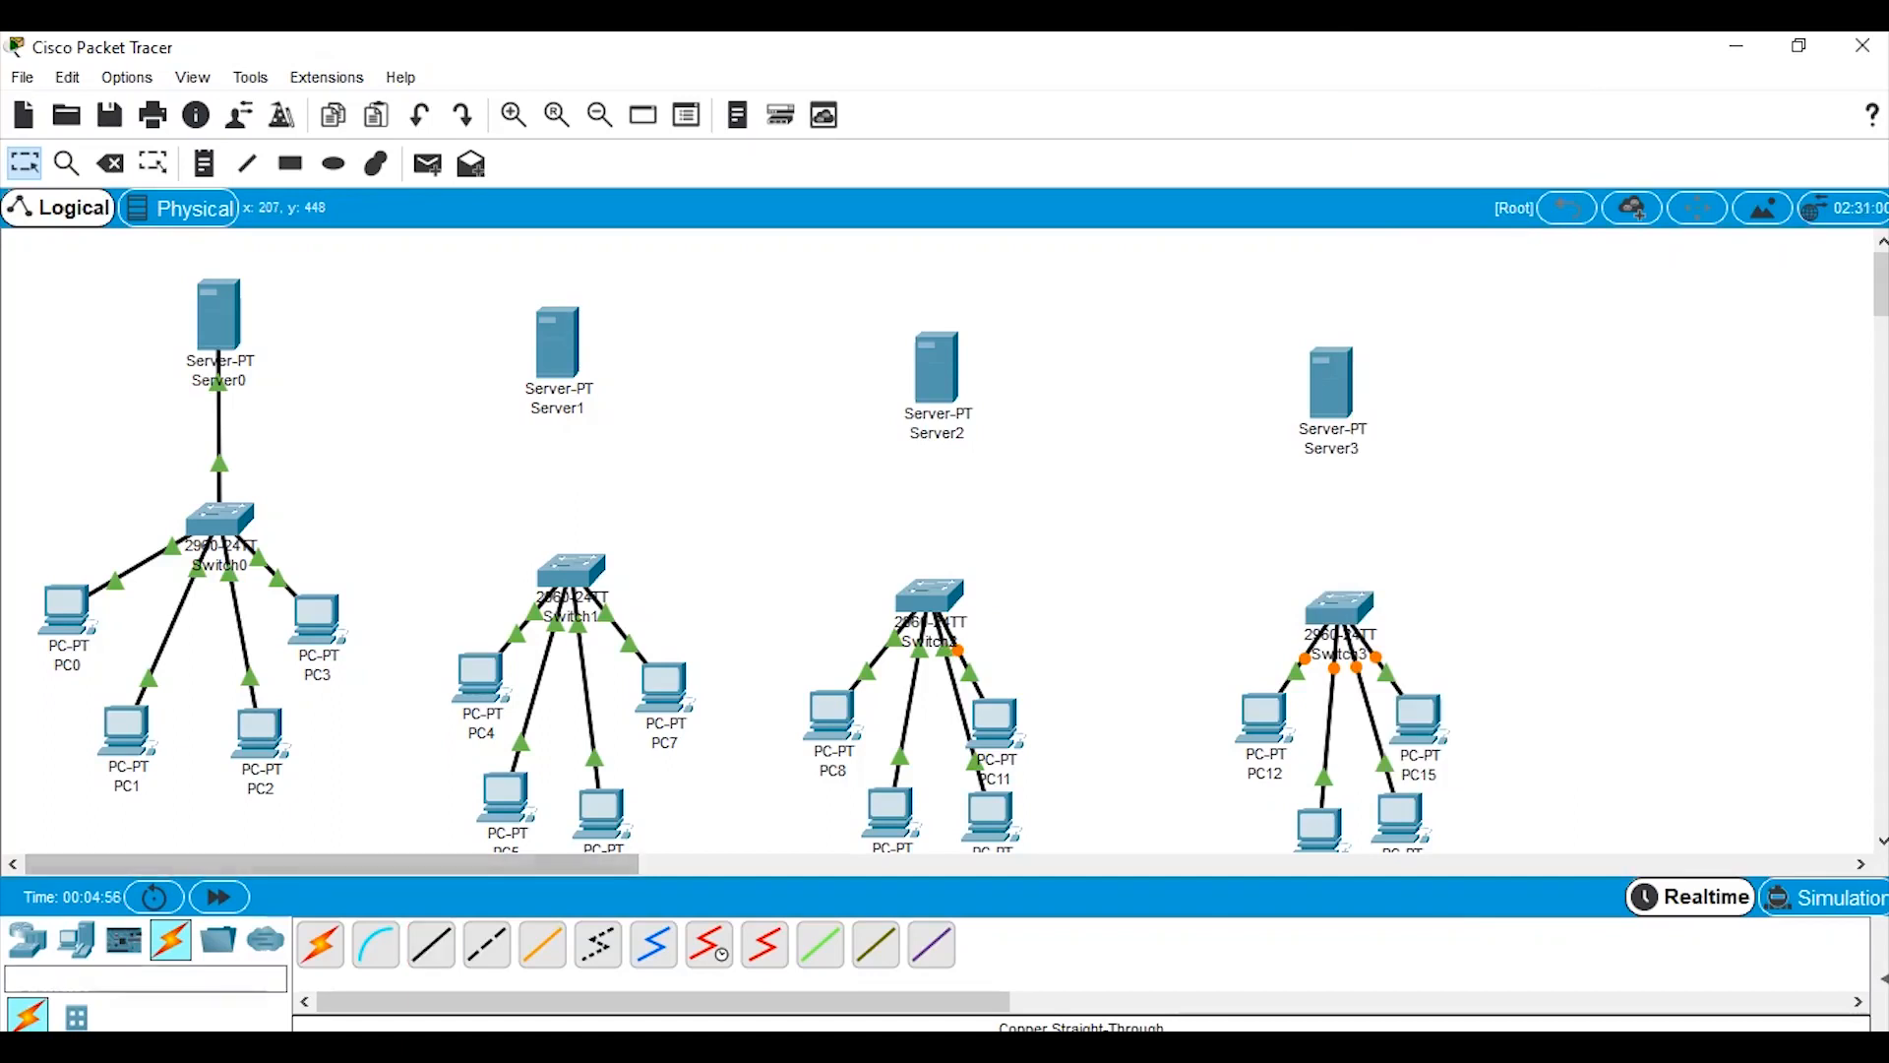
Connect Switch1 FastEthernet0/5 to Server1 FastEthernet0 with a copper straight-through cable.
{"action": "left_click", "coordinate": [431, 945]}
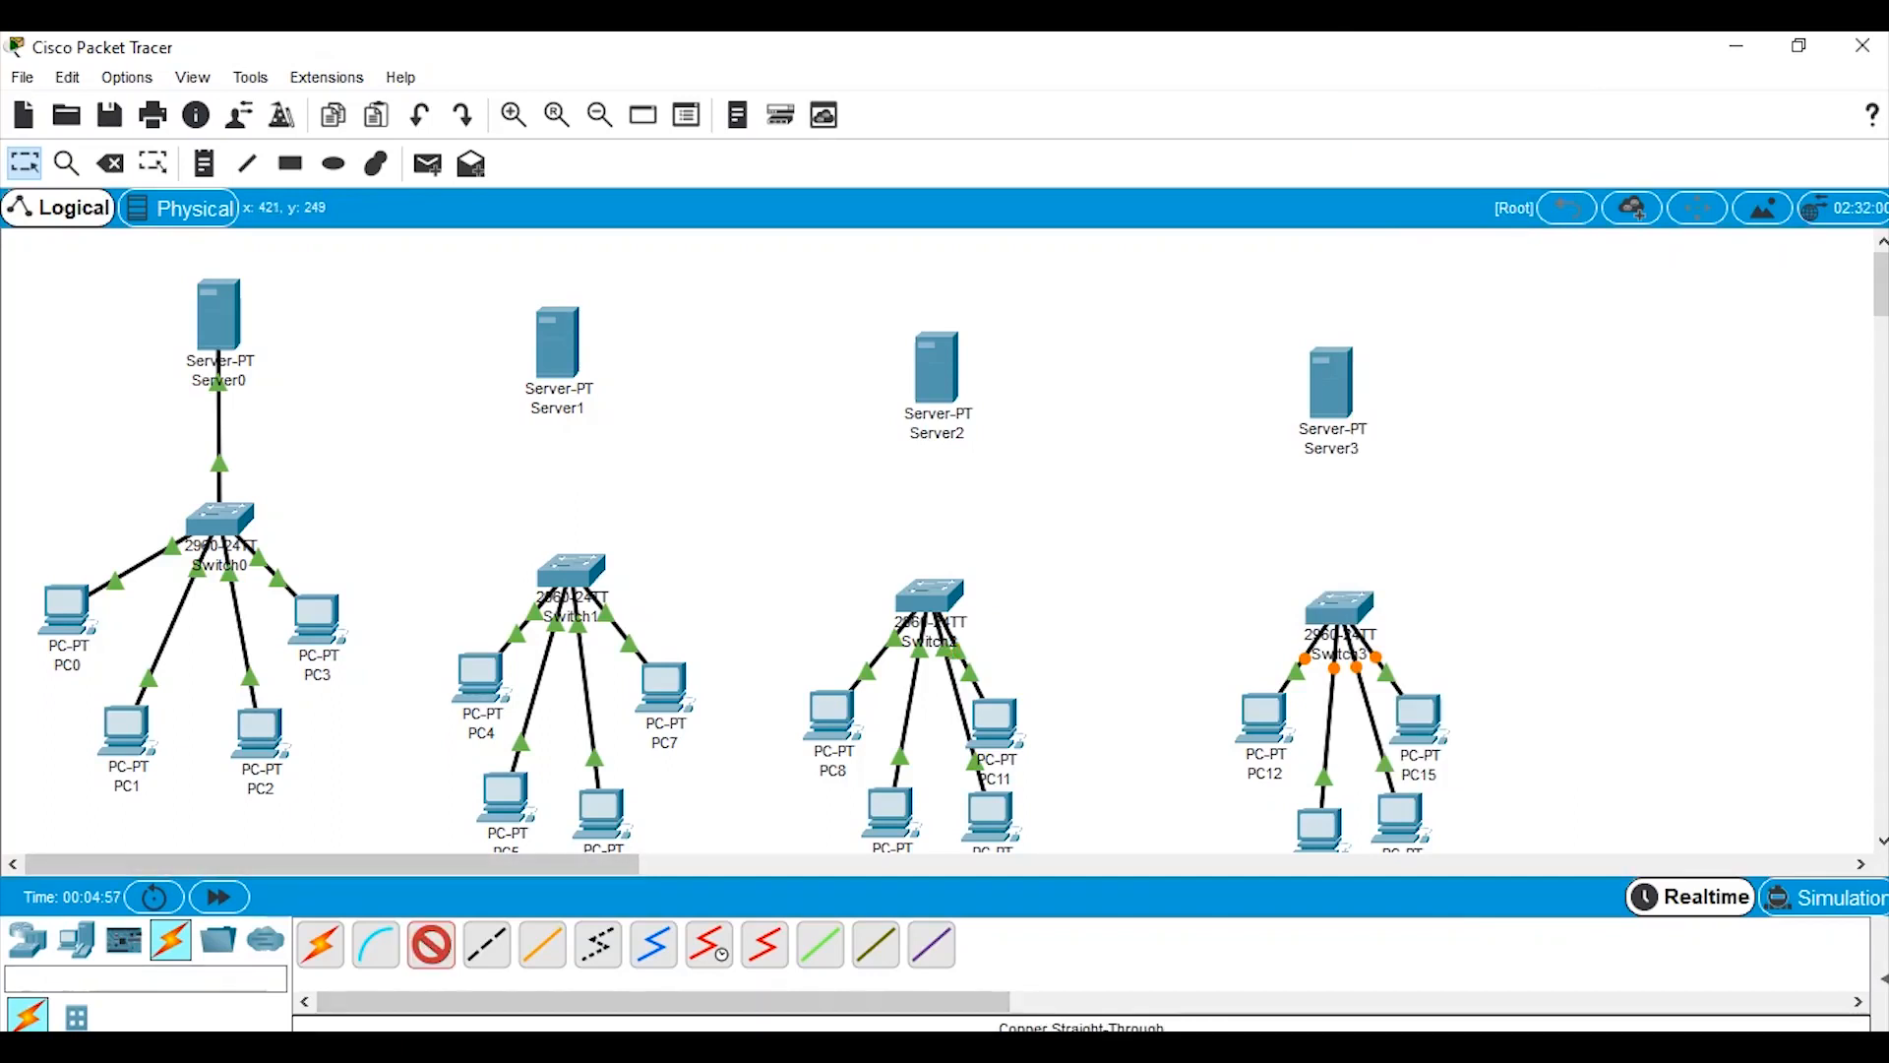
{"action": "left_click", "coordinate": [584, 563]}
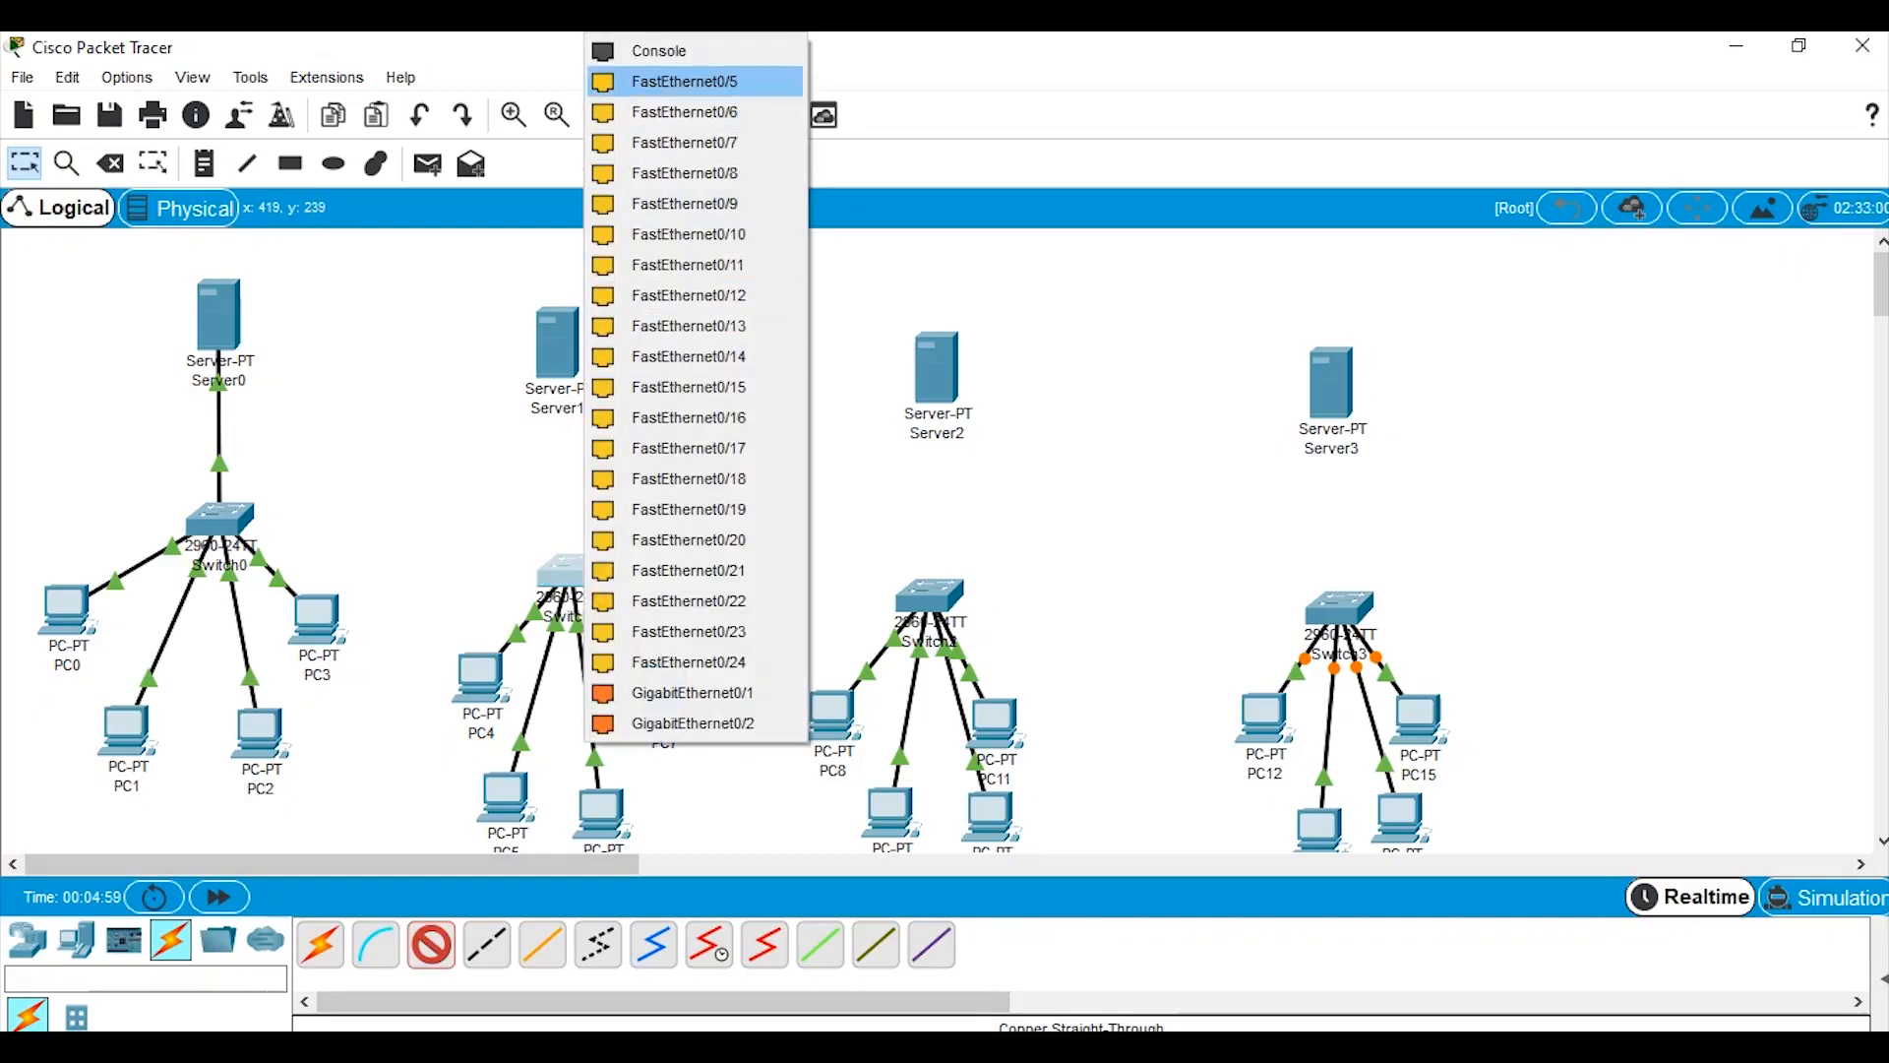
{"action": "left_click", "coordinate": [670, 82]}
{"action": "left_click", "coordinate": [559, 349]}
{"action": "left_click", "coordinate": [667, 338]}
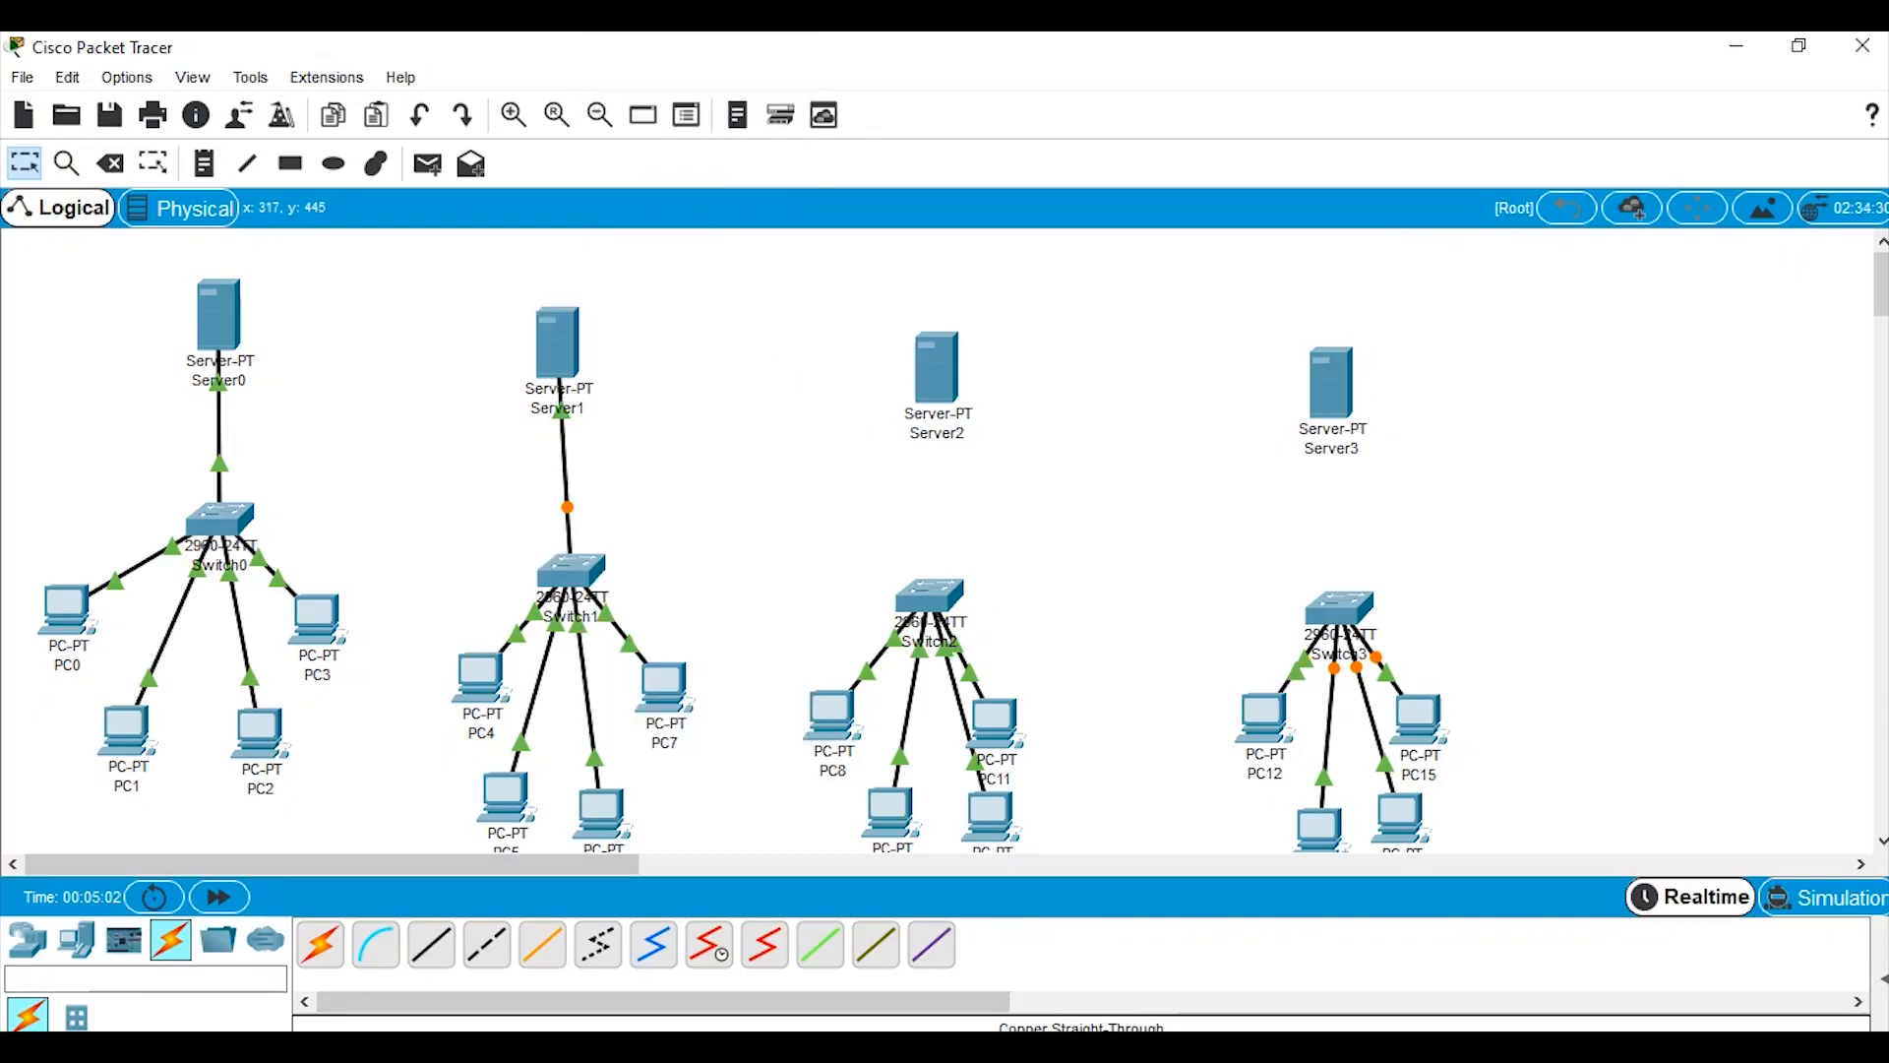
Connect Switch2 FastEthernet0/5 to Server2 FastEthernet0 with a copper straight-through cable.
{"action": "left_click", "coordinate": [930, 595]}
{"action": "left_click", "coordinate": [1033, 76]}
{"action": "left_click", "coordinate": [937, 369]}
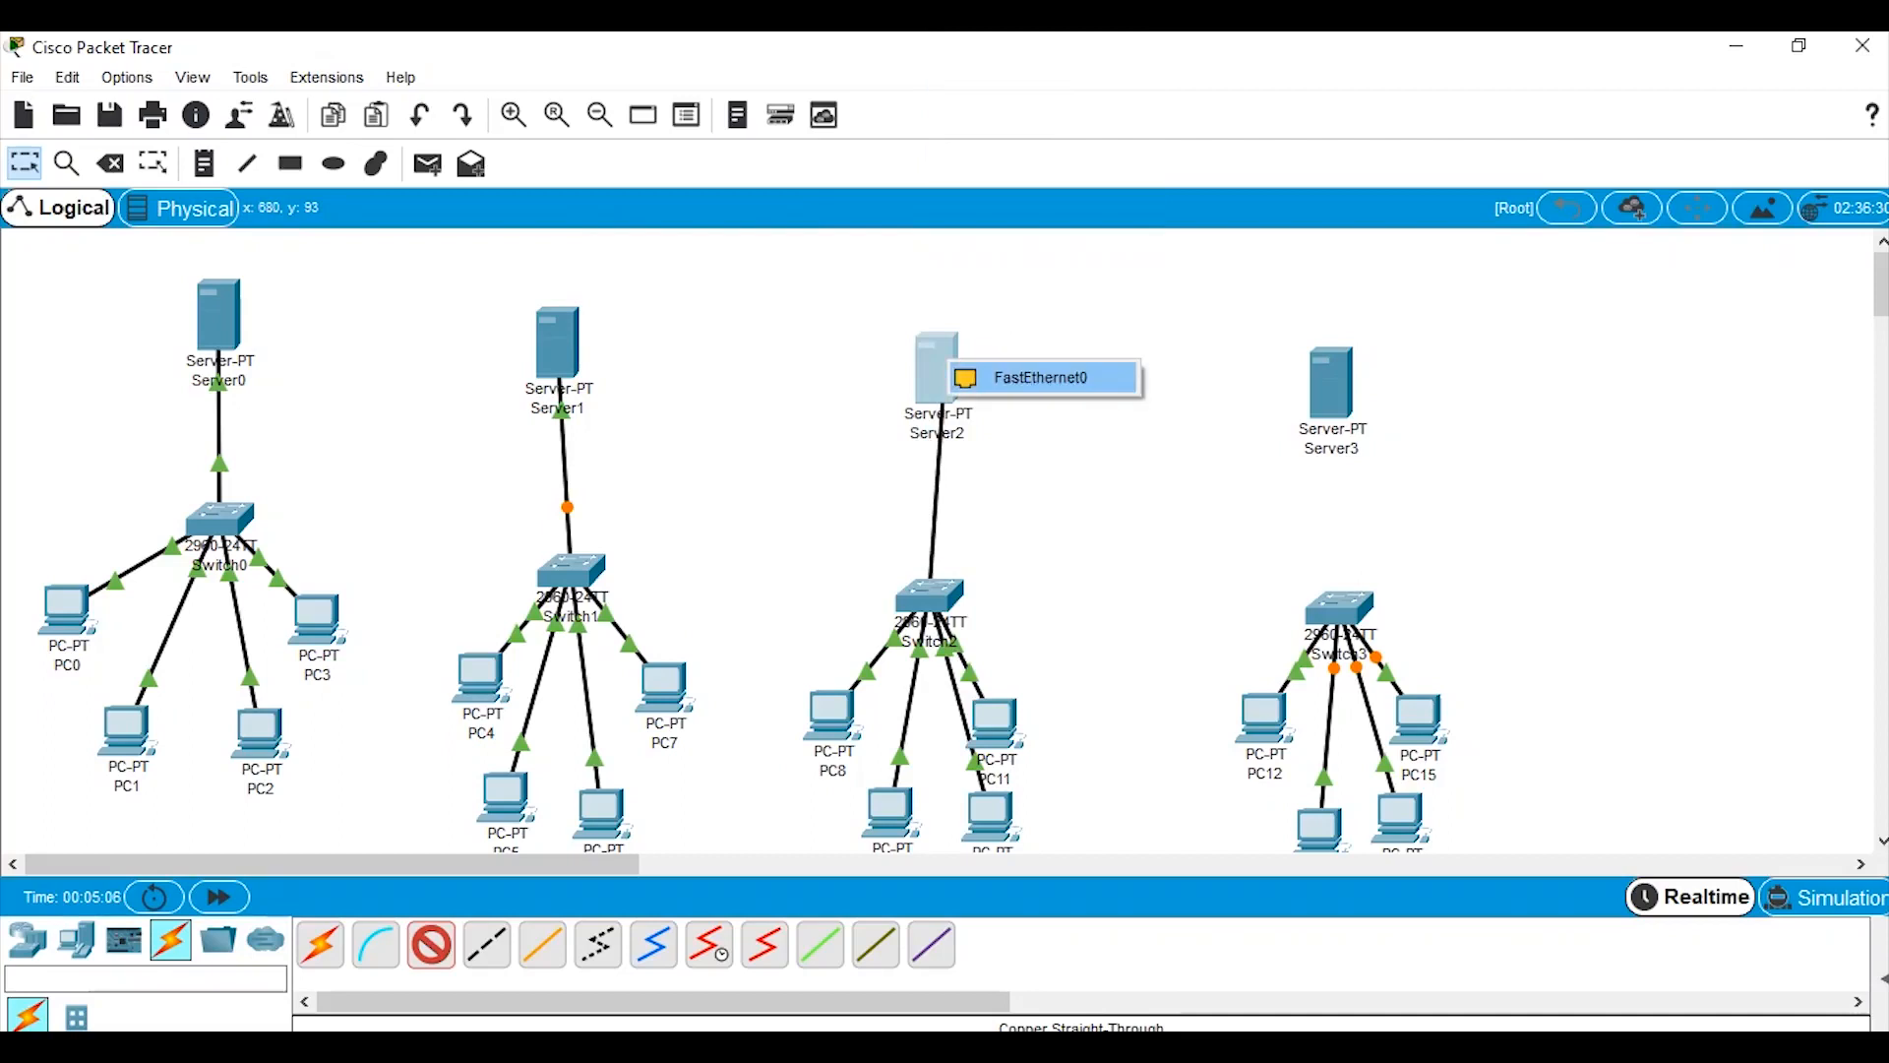
{"action": "left_click", "coordinate": [1037, 374]}
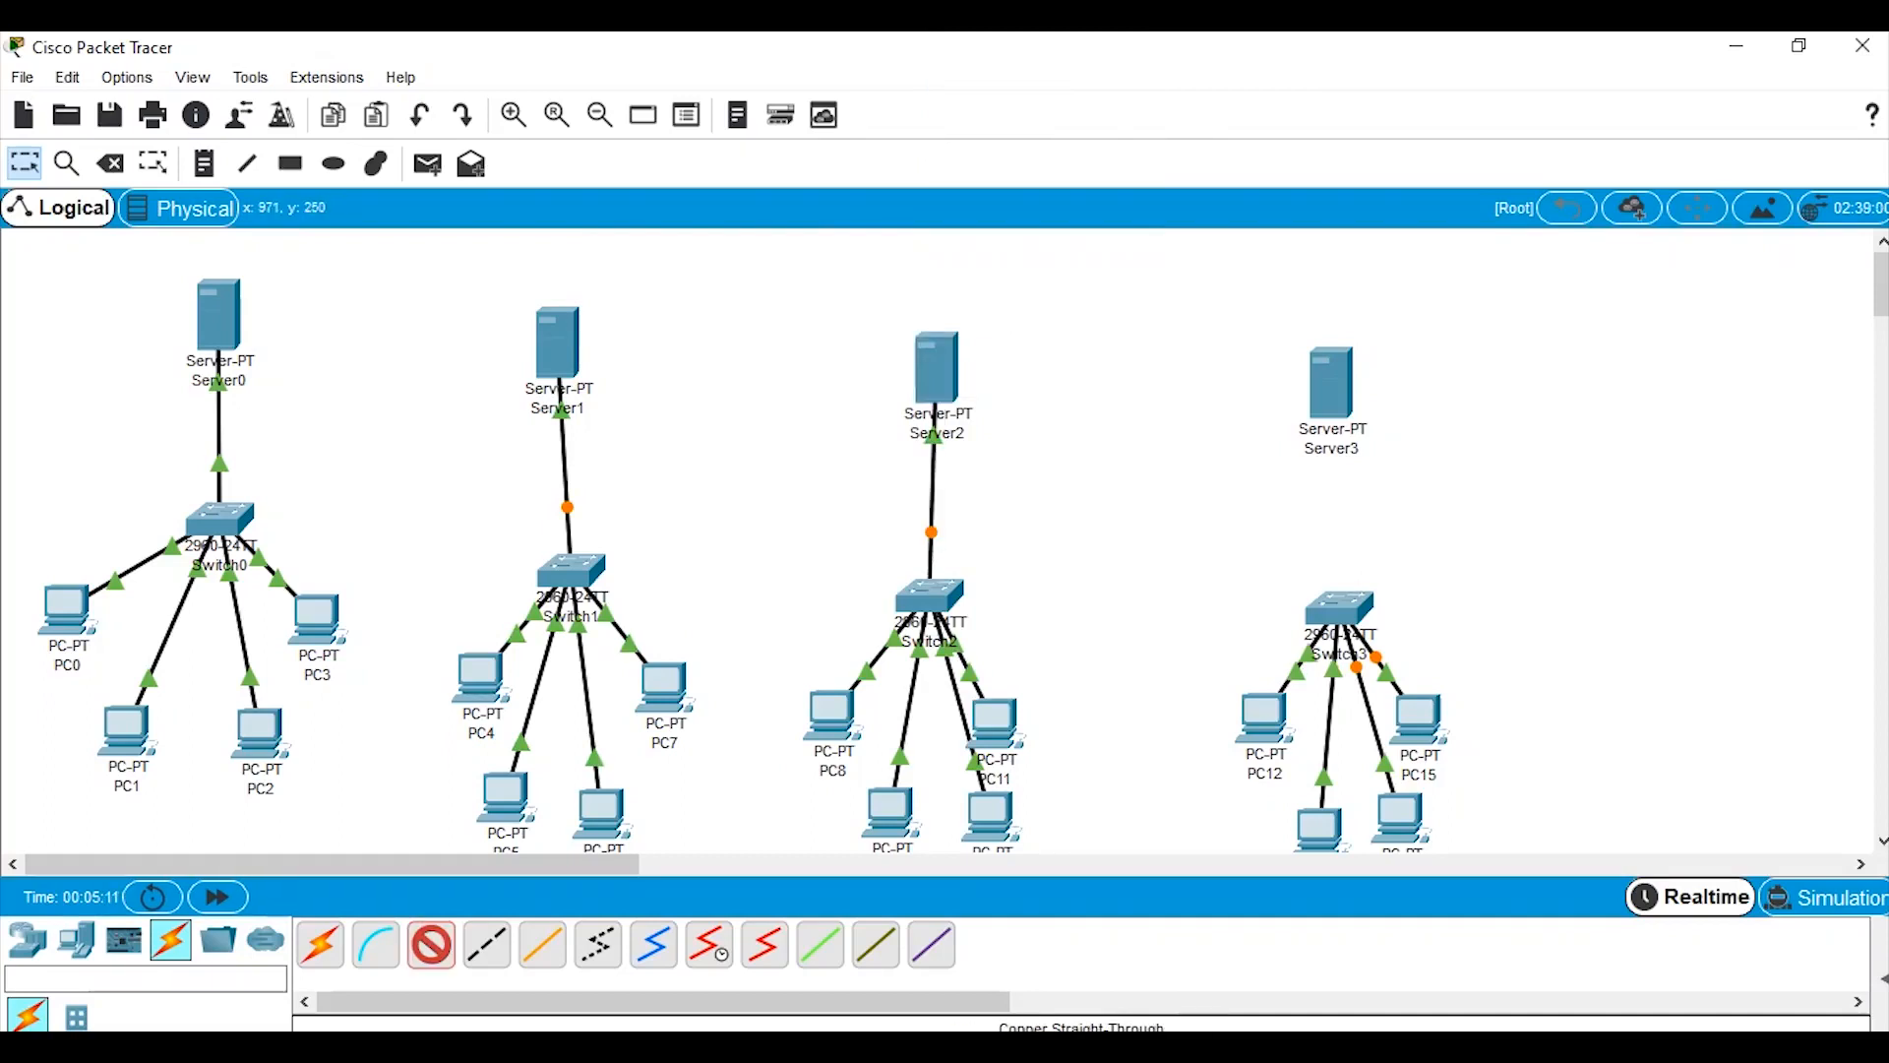
Connect Switch3 to Server3 FastEthernet0 with a copper straight-through cable.
{"action": "left_click", "coordinate": [1340, 608]}
{"action": "left_click", "coordinate": [1427, 80]}
{"action": "left_click", "coordinate": [1337, 382]}
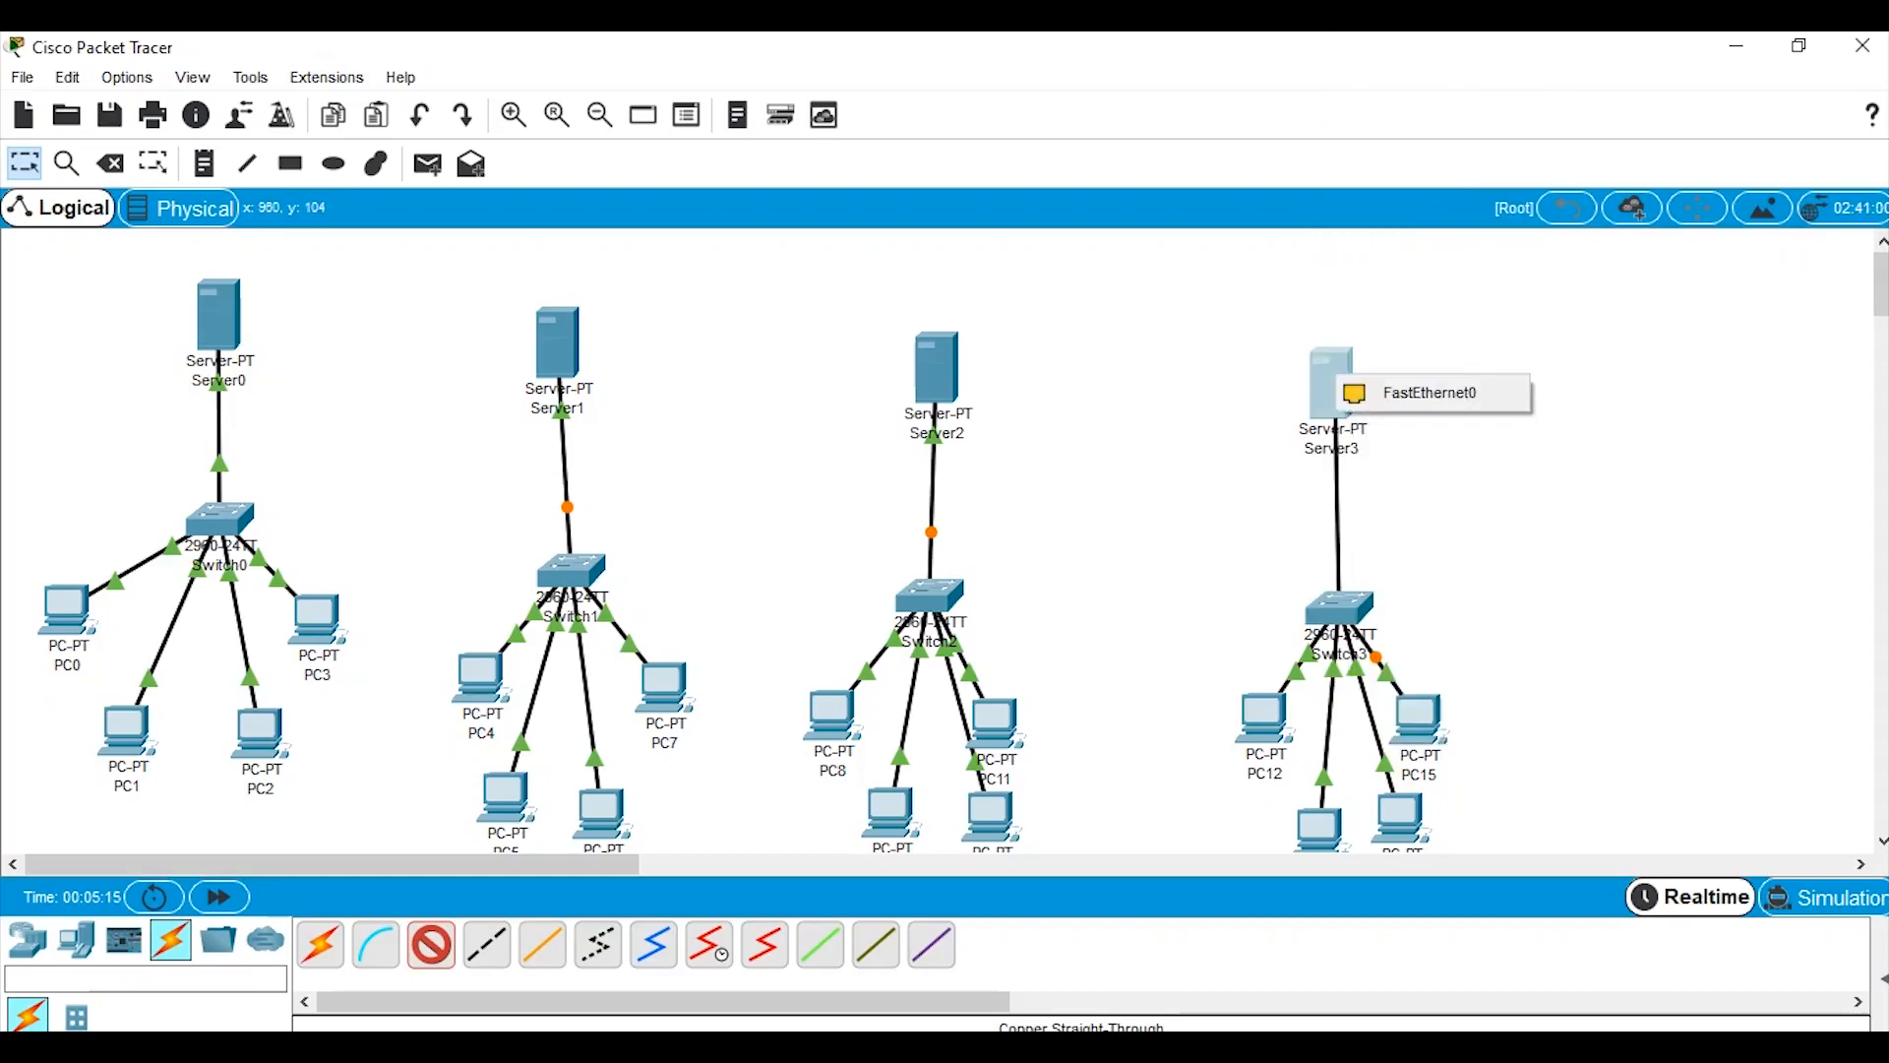
{"action": "left_click", "coordinate": [1428, 392]}
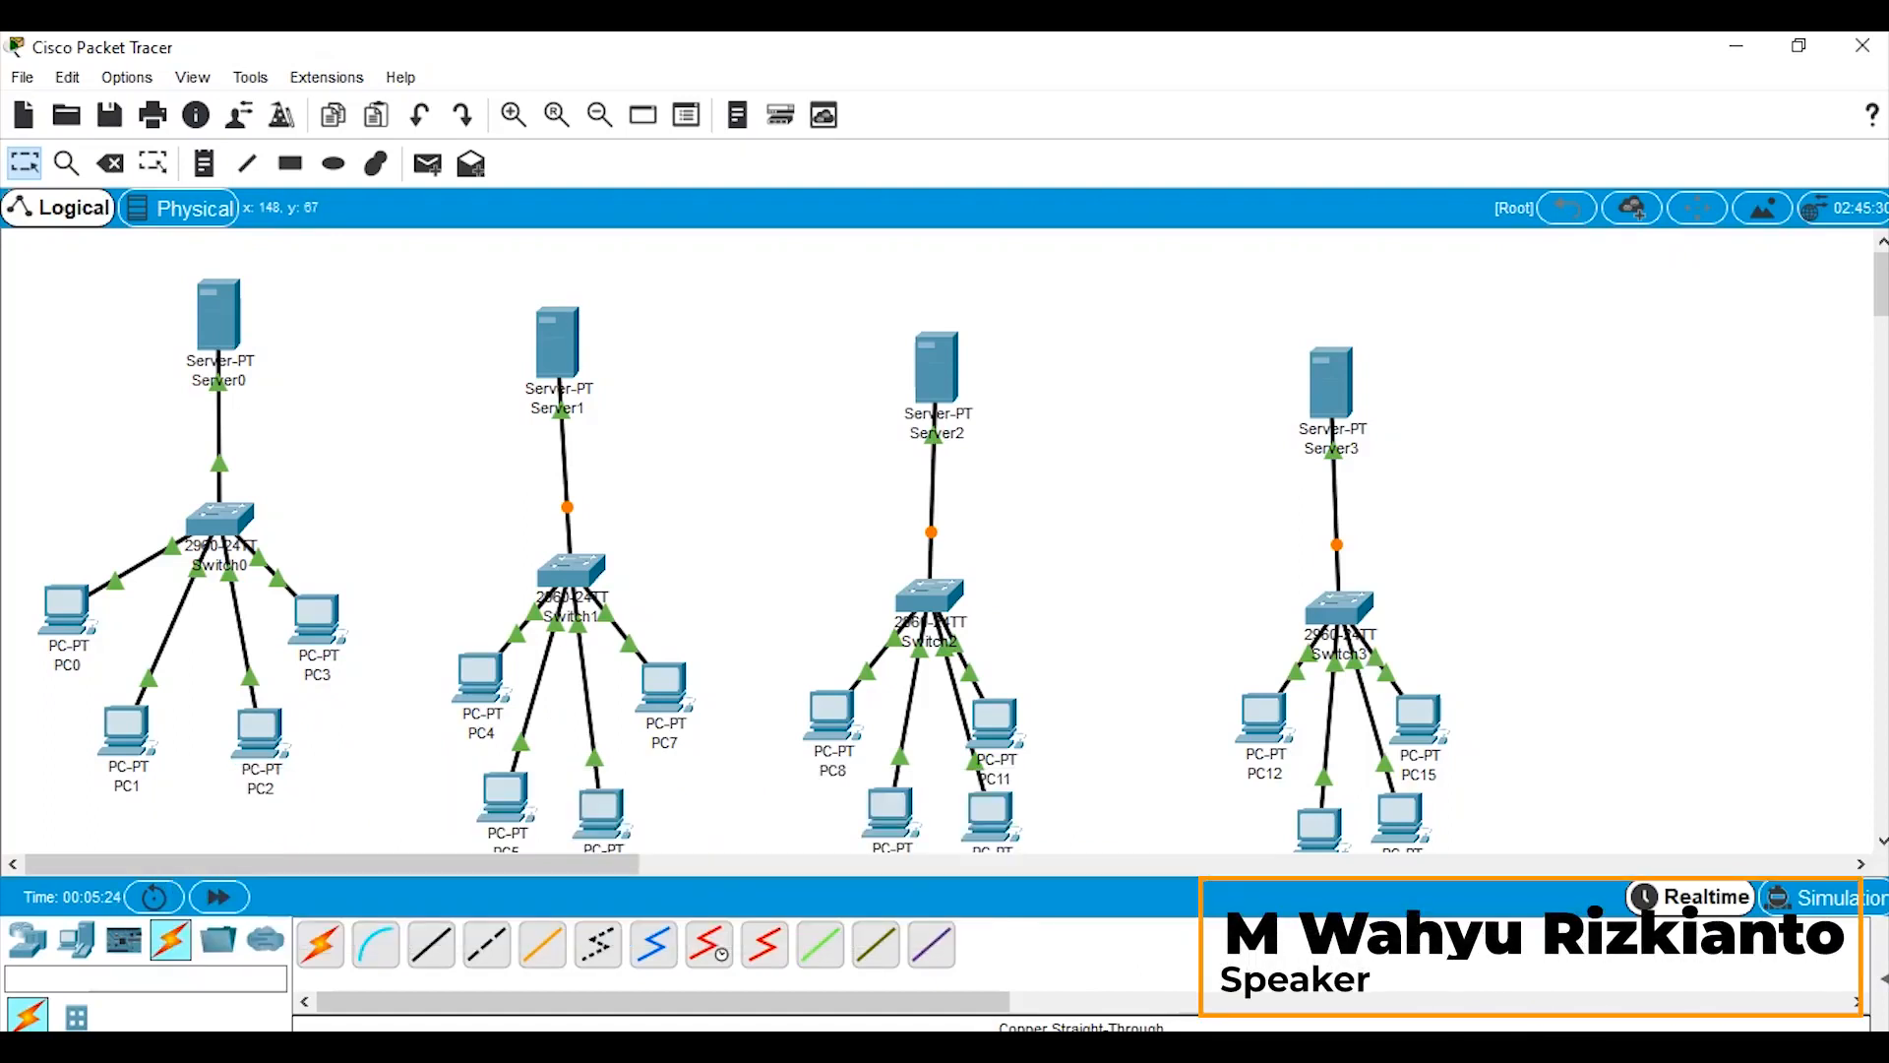
Give Server0's FastEthernet0 the static IP address 192.12.12.1 with subnet mask 255.255.255.192.
{"action": "left_click", "coordinate": [218, 313]}
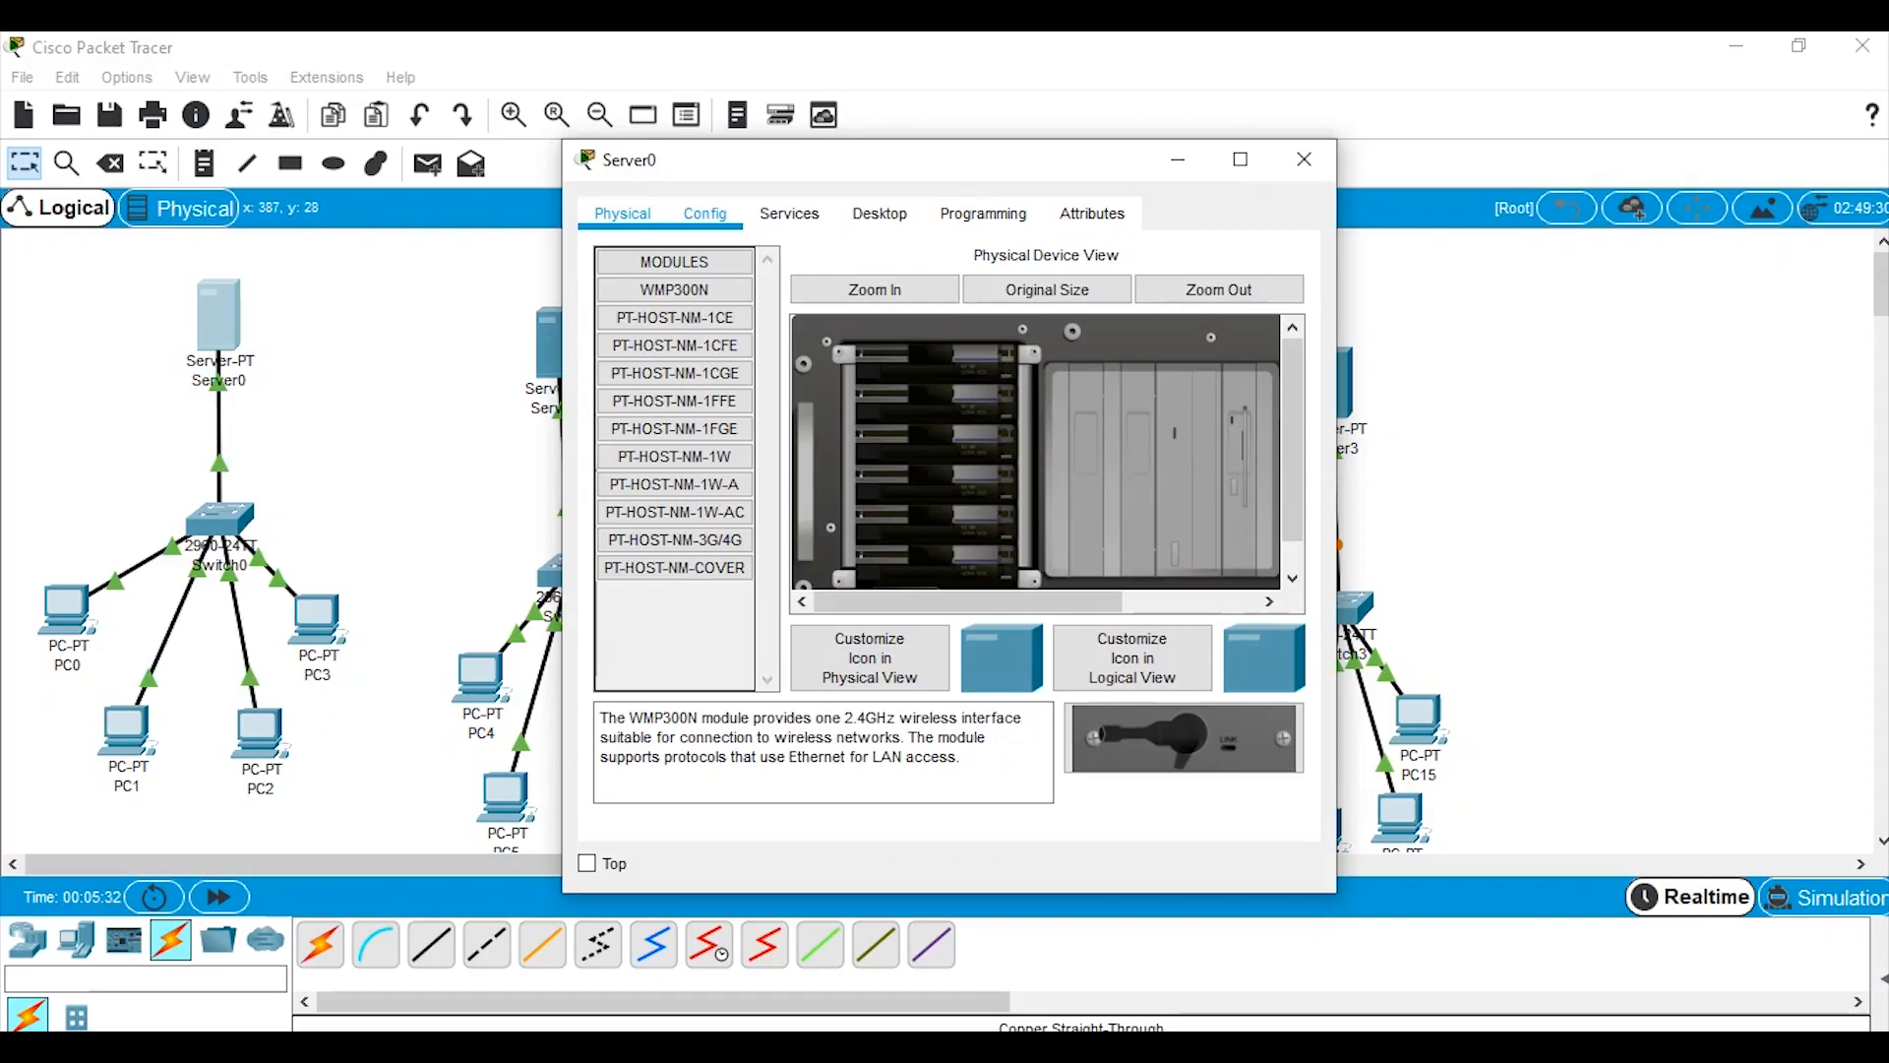
{"action": "left_click", "coordinate": [704, 214]}
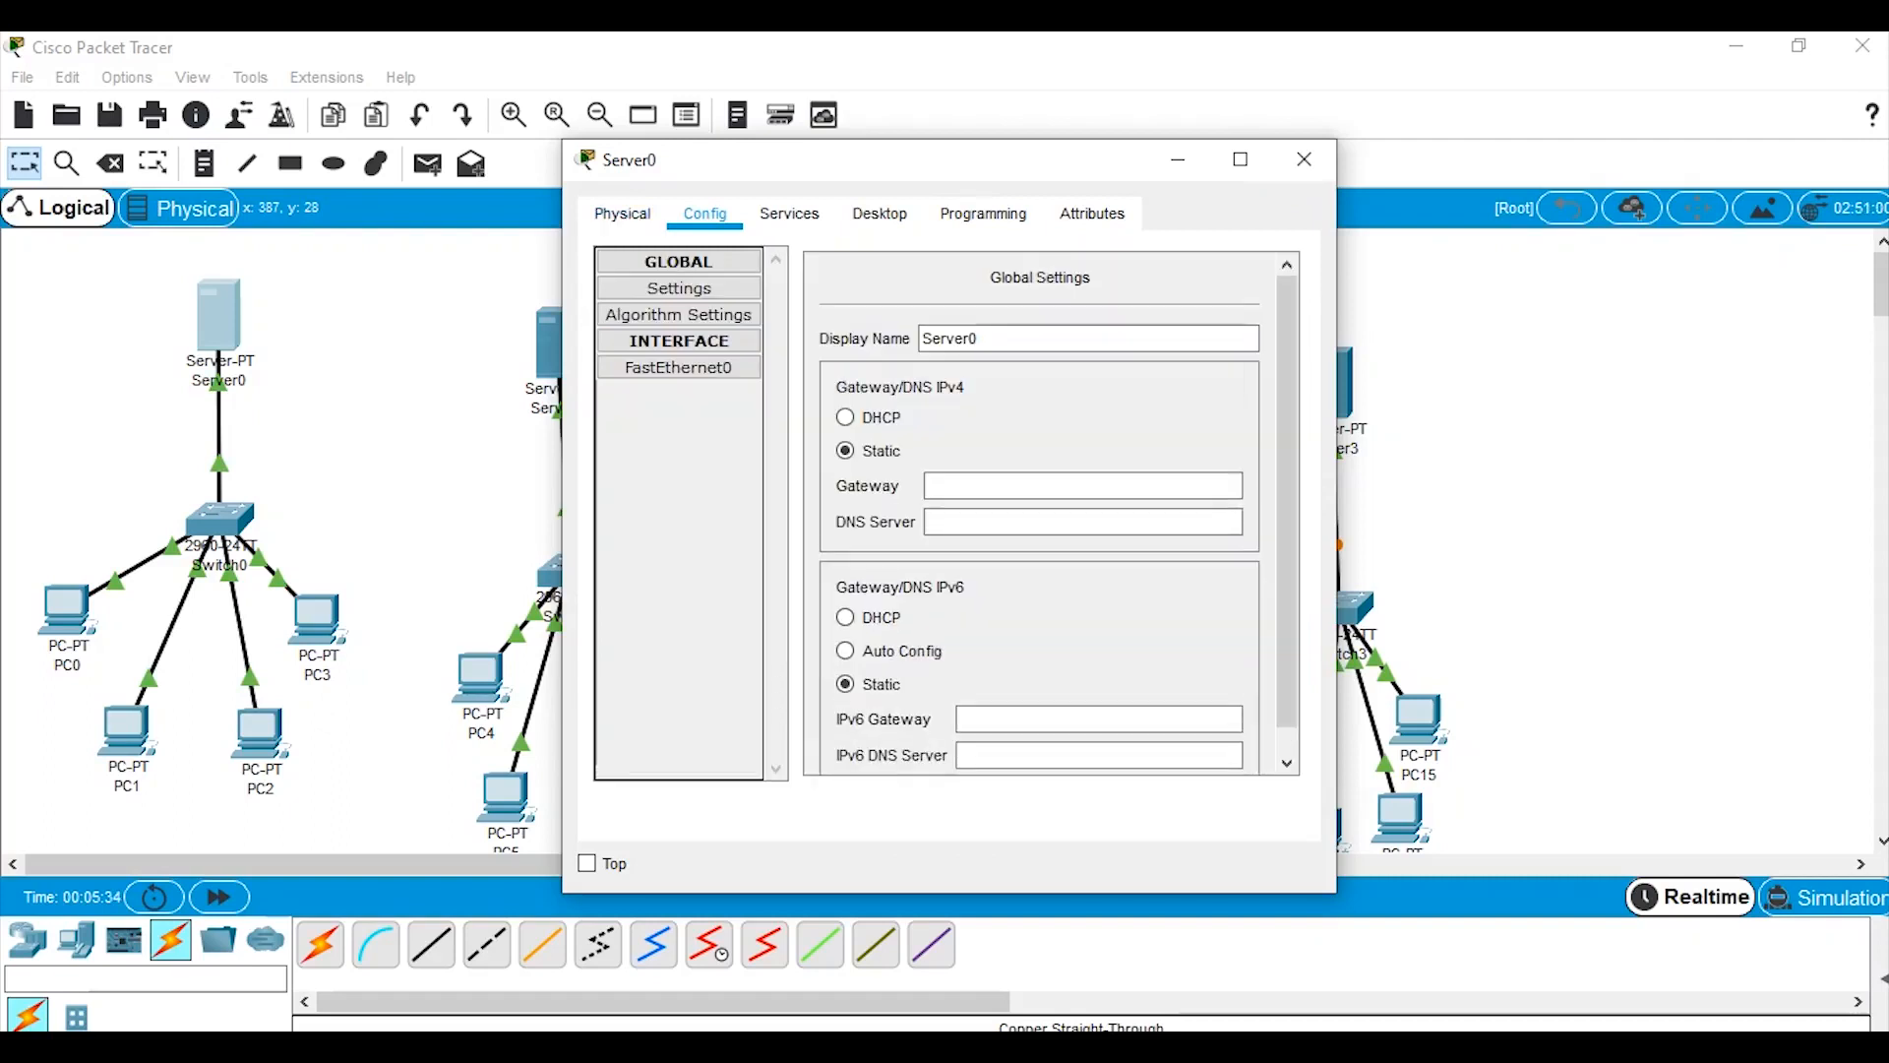
{"action": "left_click", "coordinate": [678, 368]}
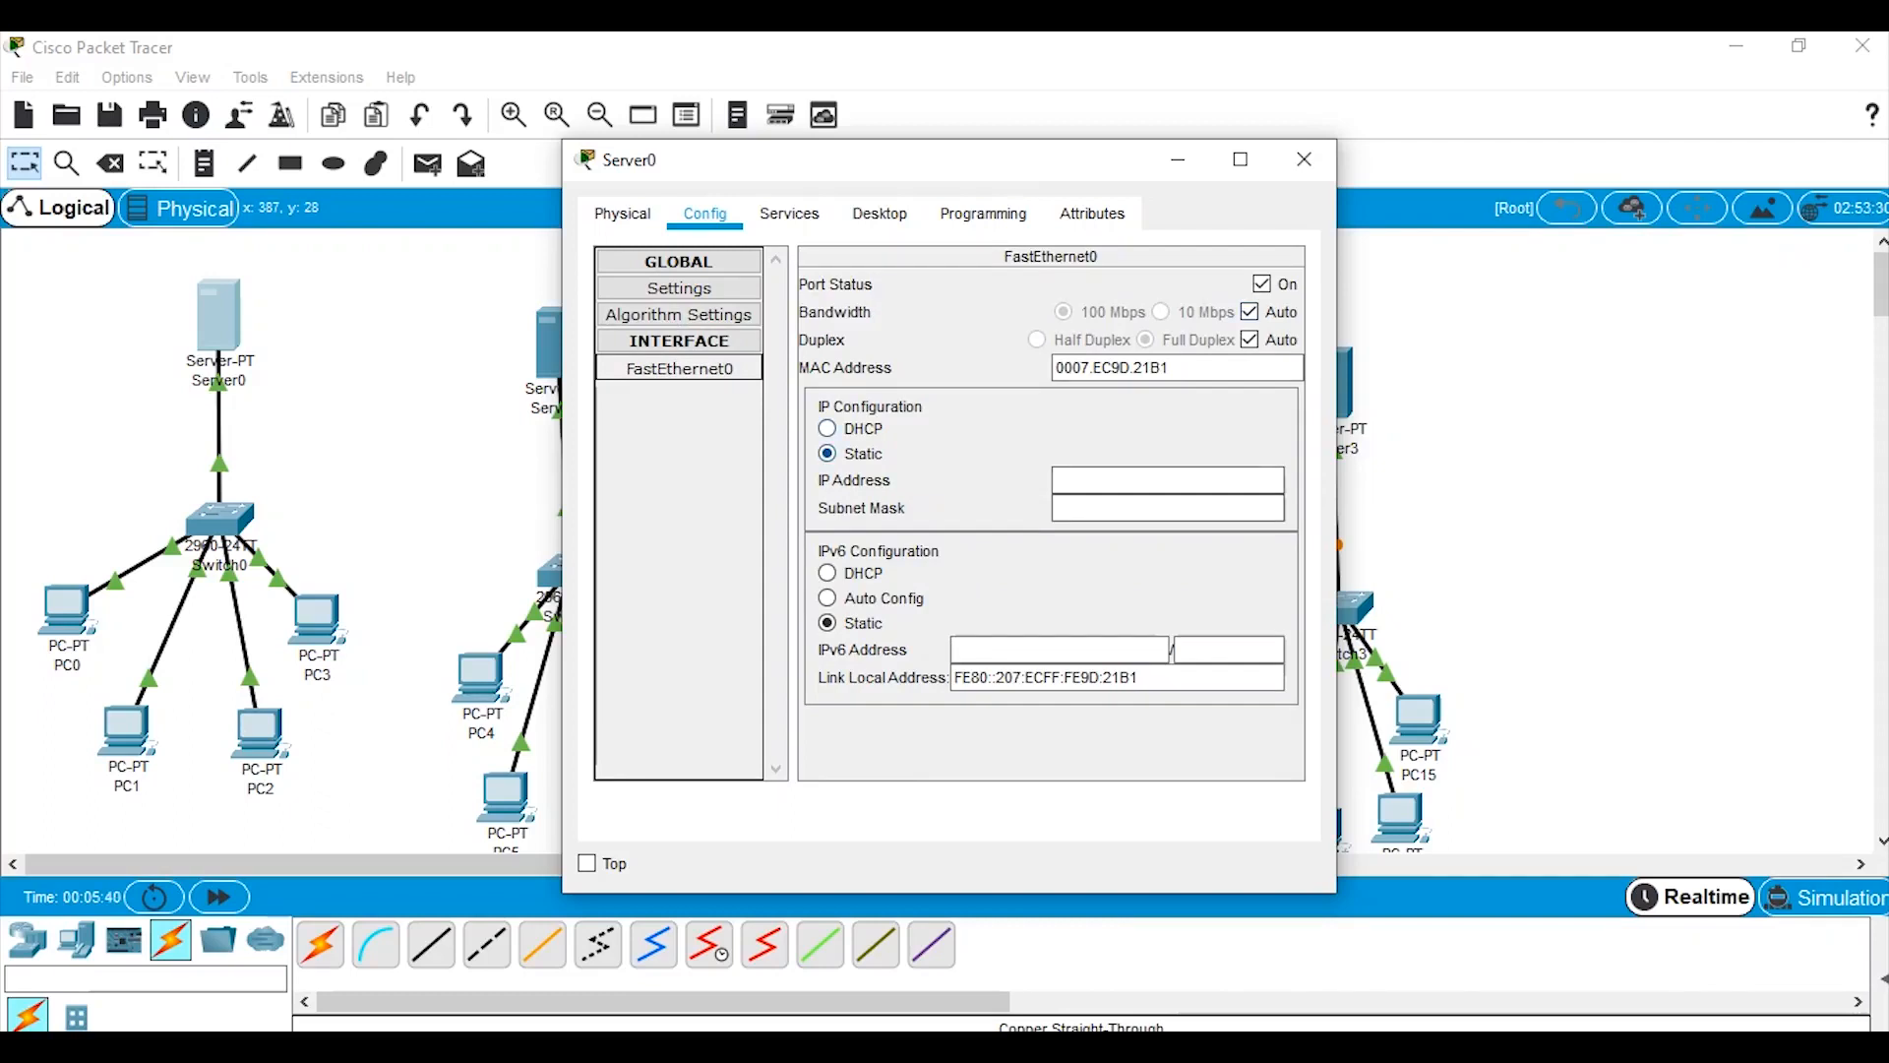
{"action": "left_click", "coordinate": [1167, 480]}
{"action": "type", "text": "192"}
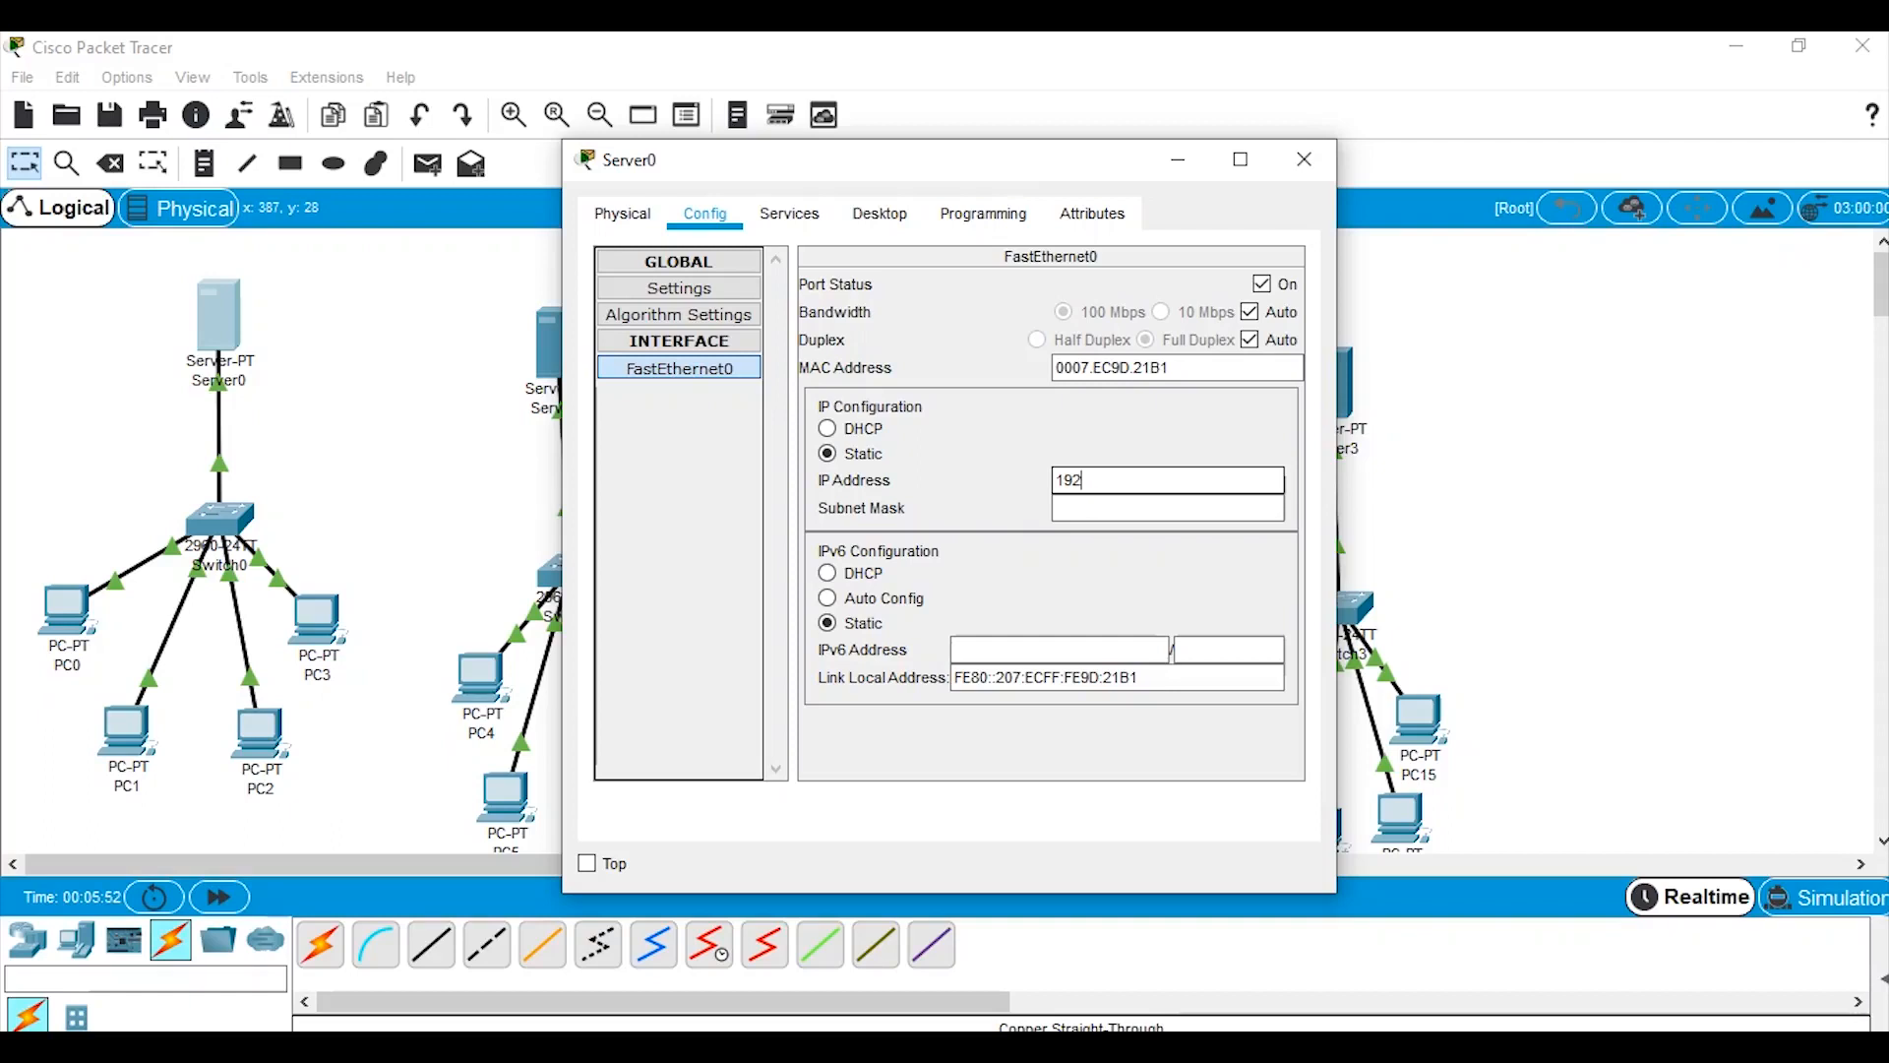
{"action": "type", "text": "12.12.1"}
{"action": "key", "text": "shift+Left"}
{"action": "left_click", "coordinate": [1123, 507]}
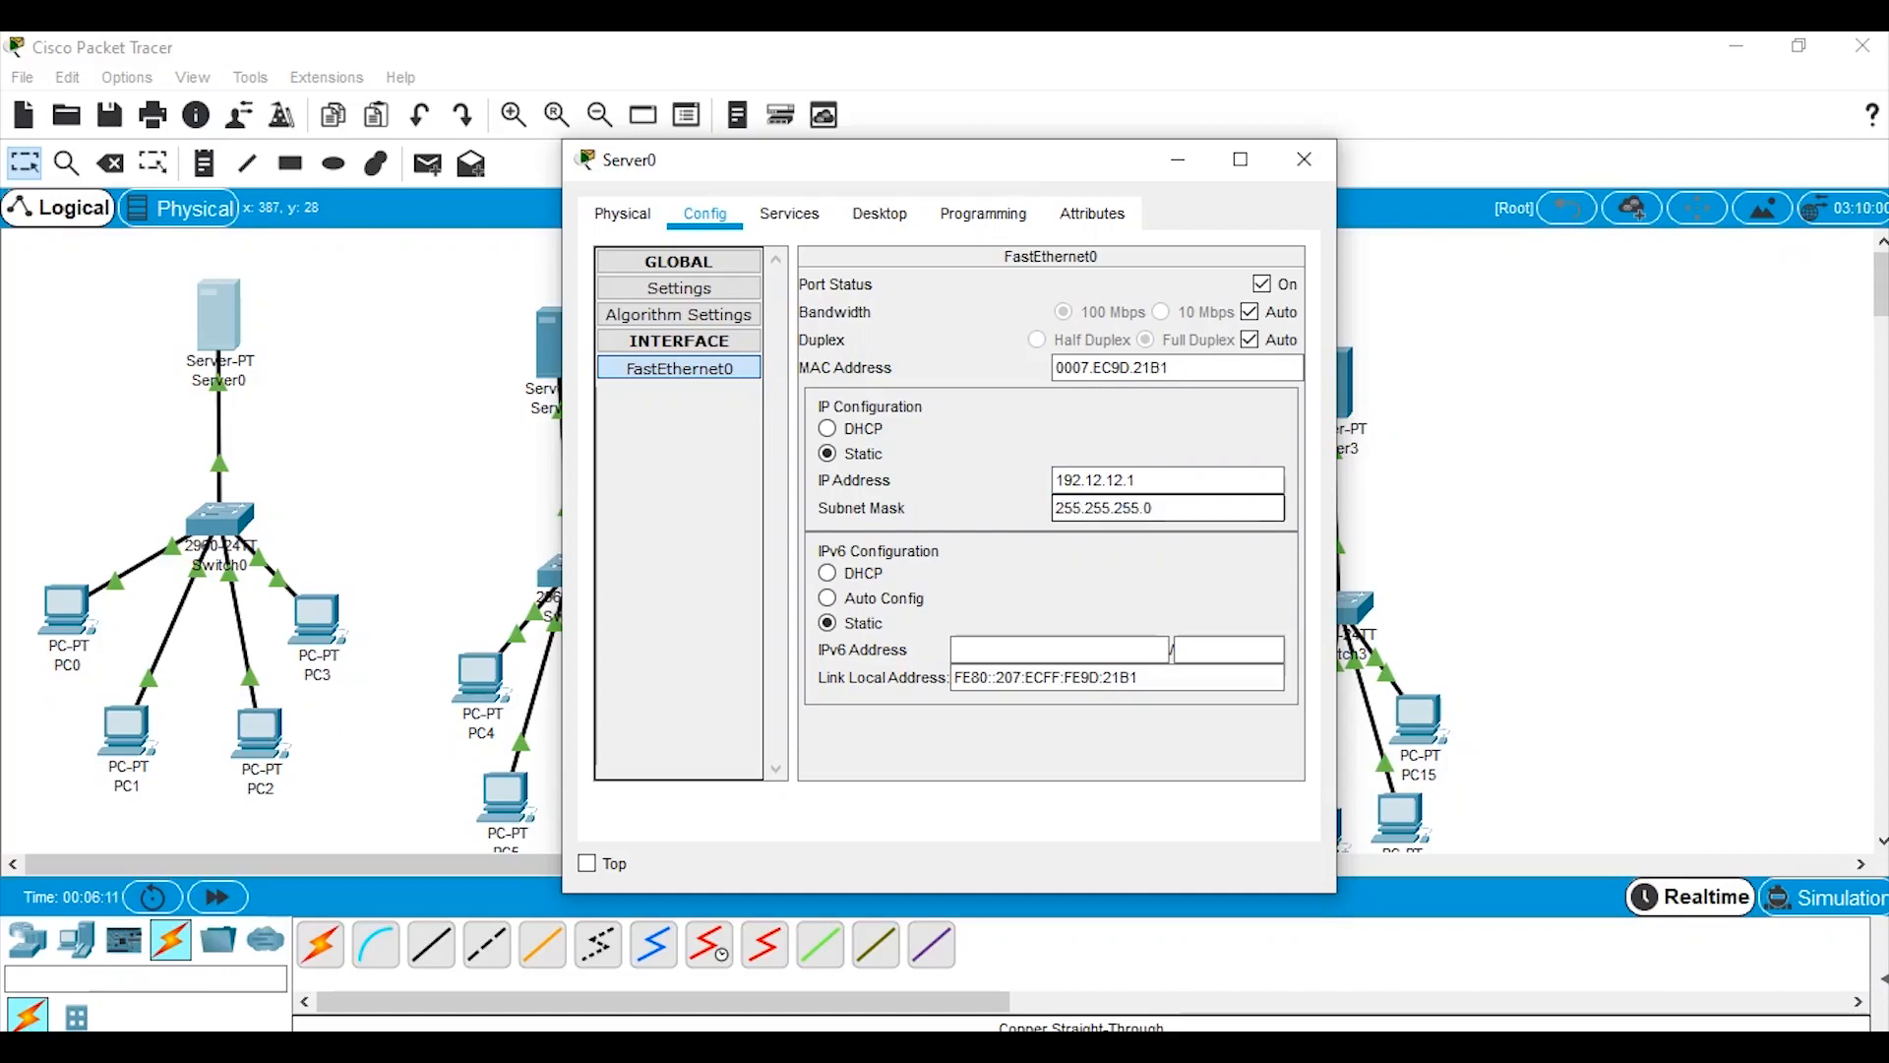
{"action": "key", "text": "BackSpace"}
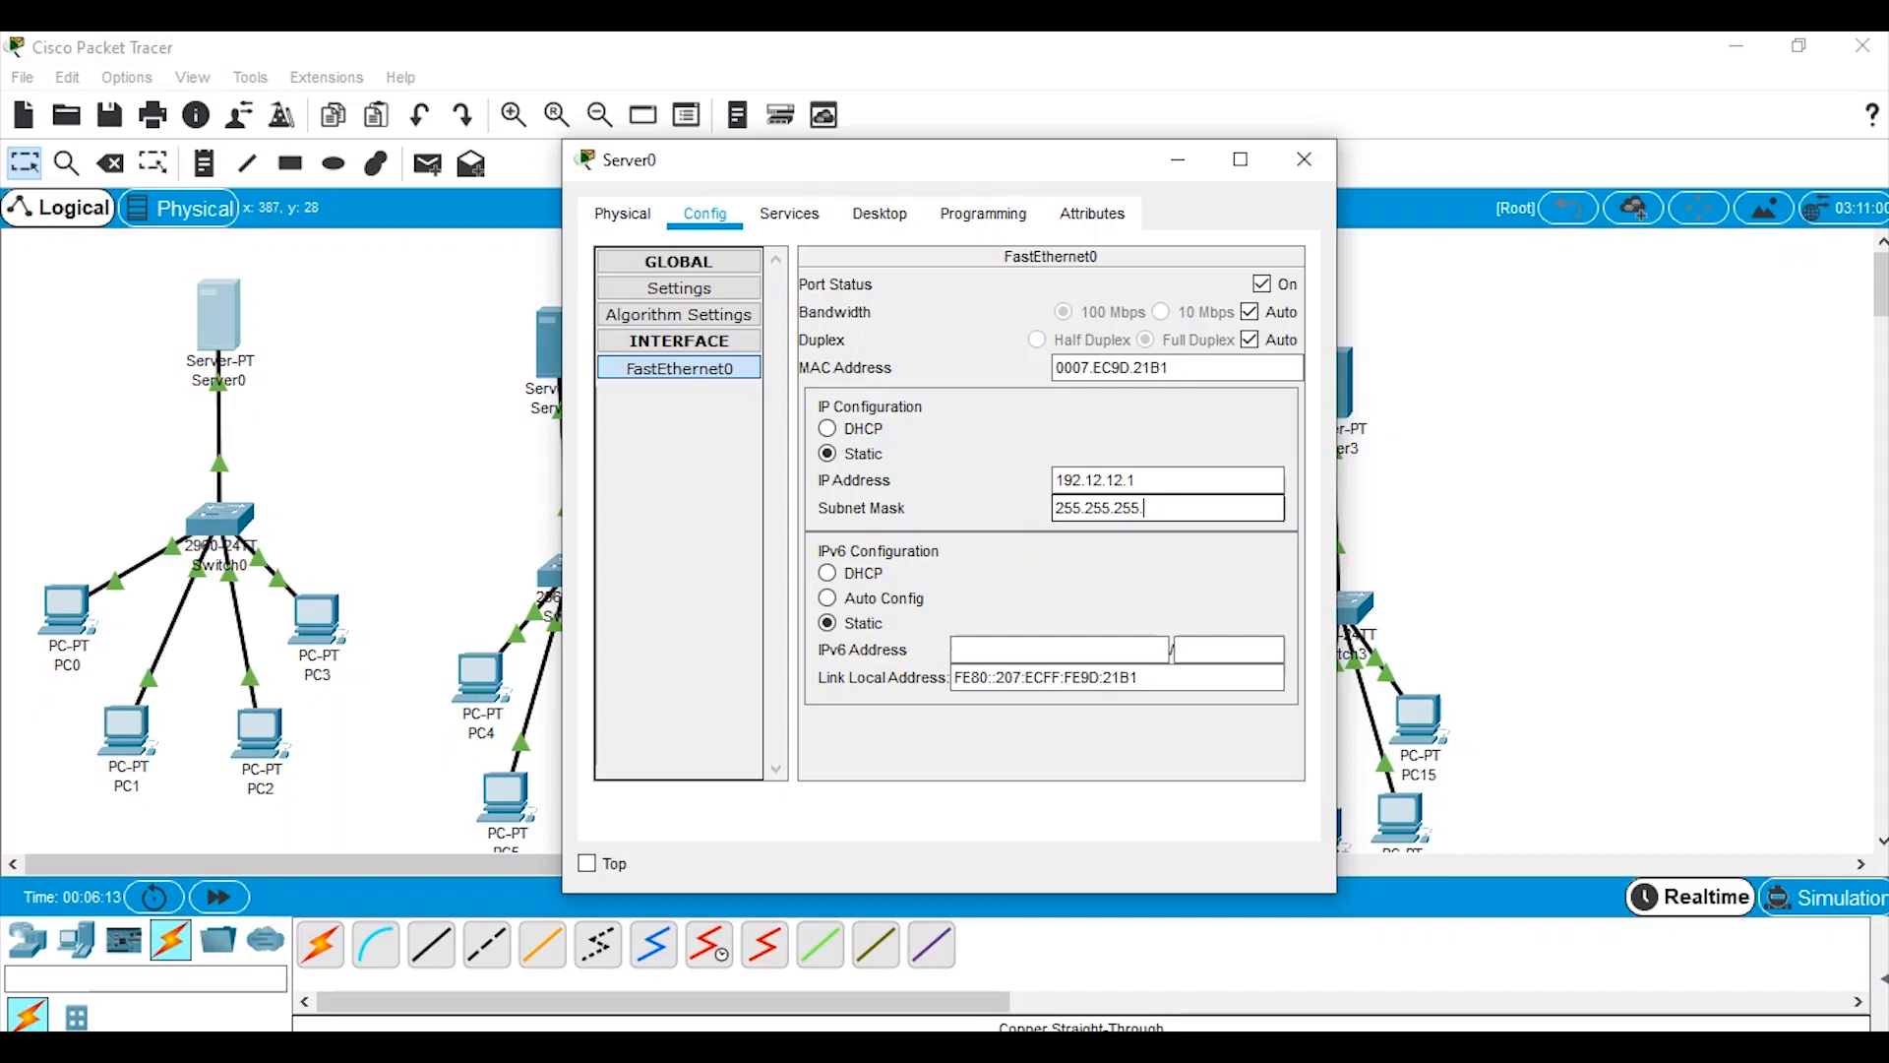
{"action": "type", "text": "192"}
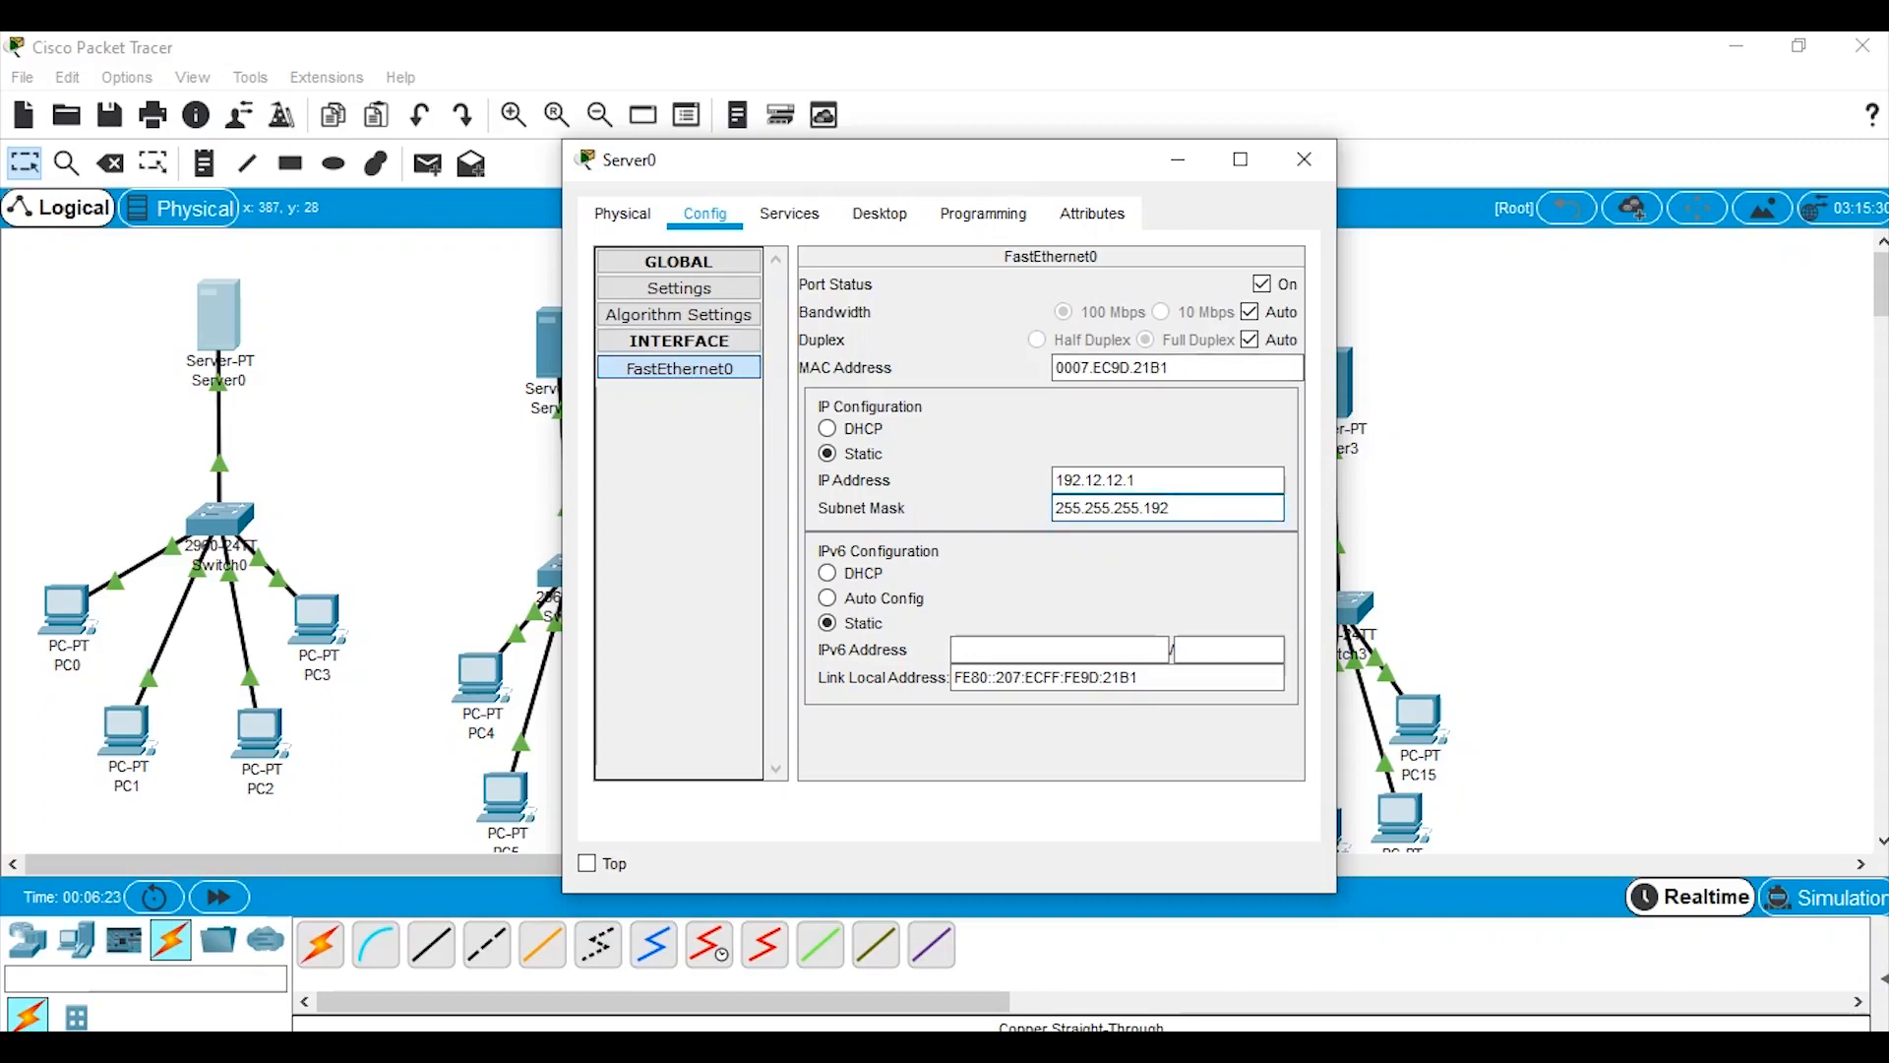
Turn on Server0's DHCP service and save serverPool with default gateway 192.12.12.1.
{"action": "left_click", "coordinate": [789, 213]}
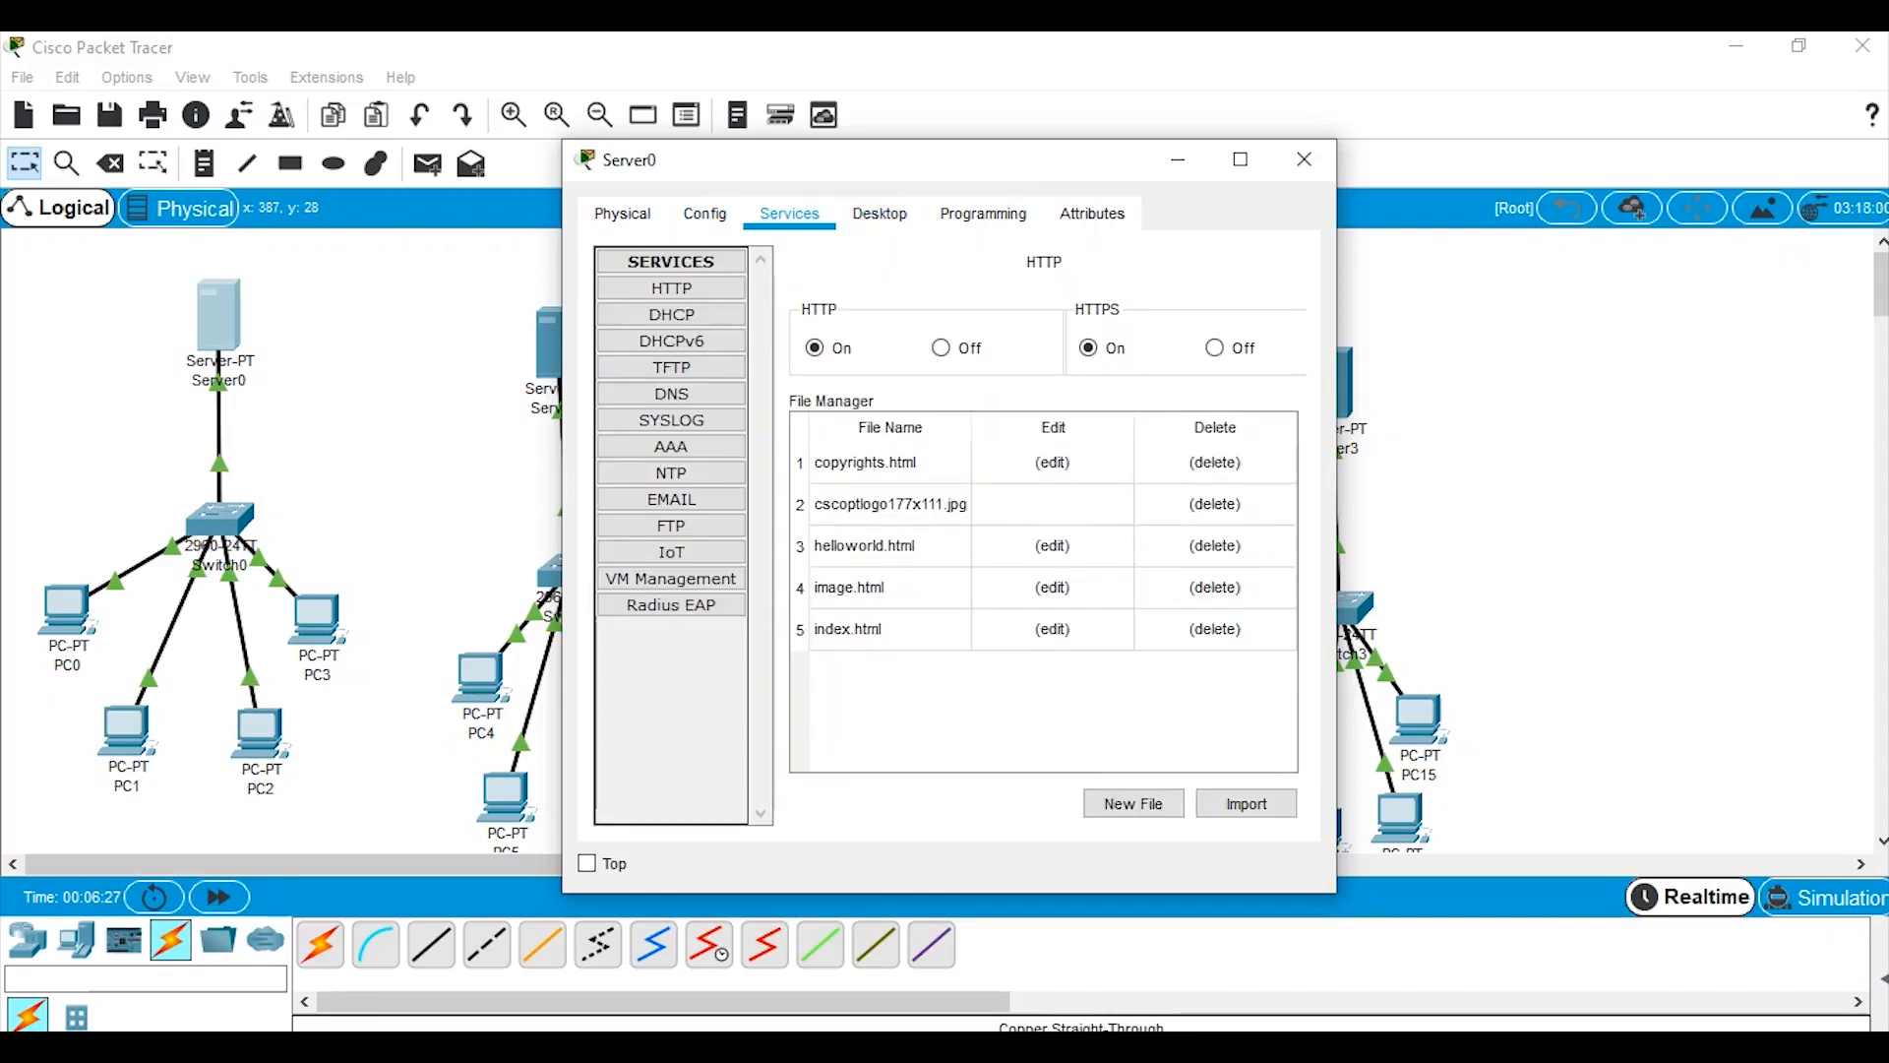
{"action": "left_click", "coordinate": [672, 315]}
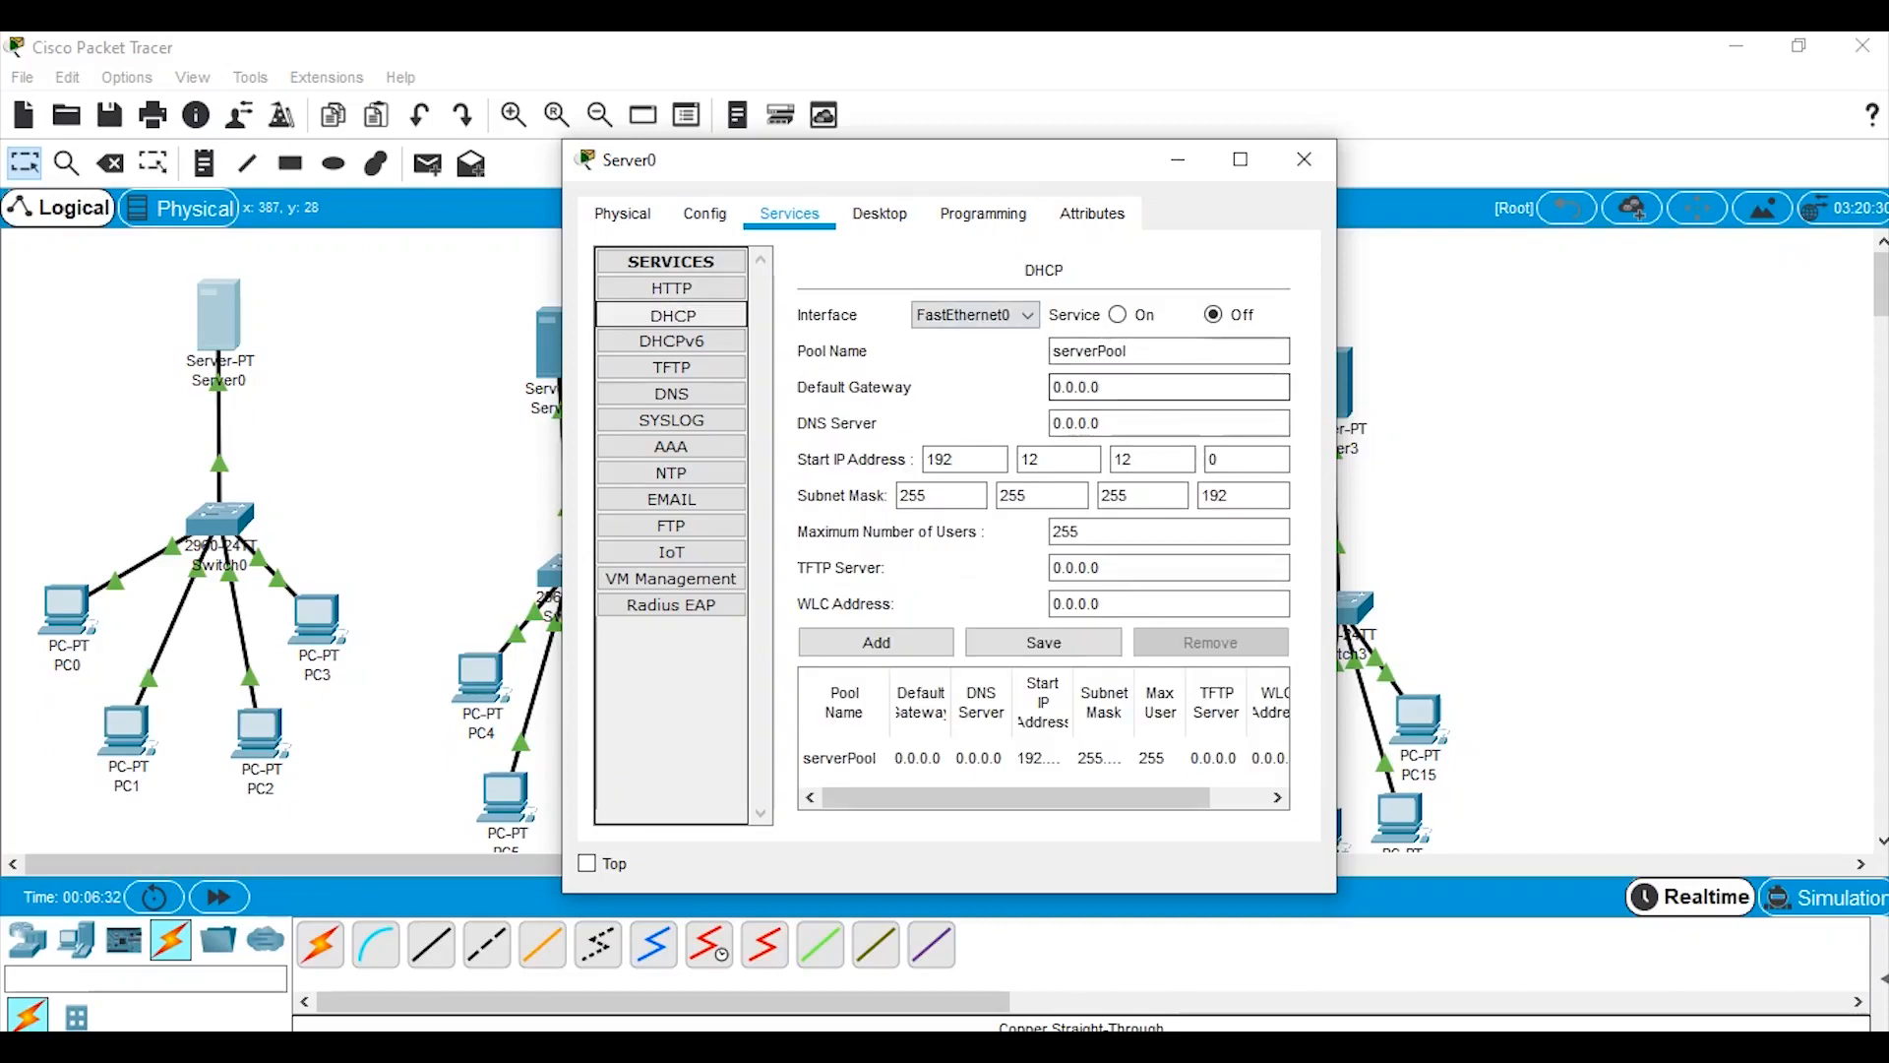
{"action": "left_click", "coordinate": [1117, 314]}
{"action": "key", "text": "BackSpace"}
{"action": "key", "text": "BackSpace"}
{"action": "key", "text": "BackSpace"}
{"action": "key", "text": "BackSpace"}
{"action": "key", "text": "BackSpace"}
{"action": "key", "text": "BackSpace"}
{"action": "key", "text": "BackSpace"}
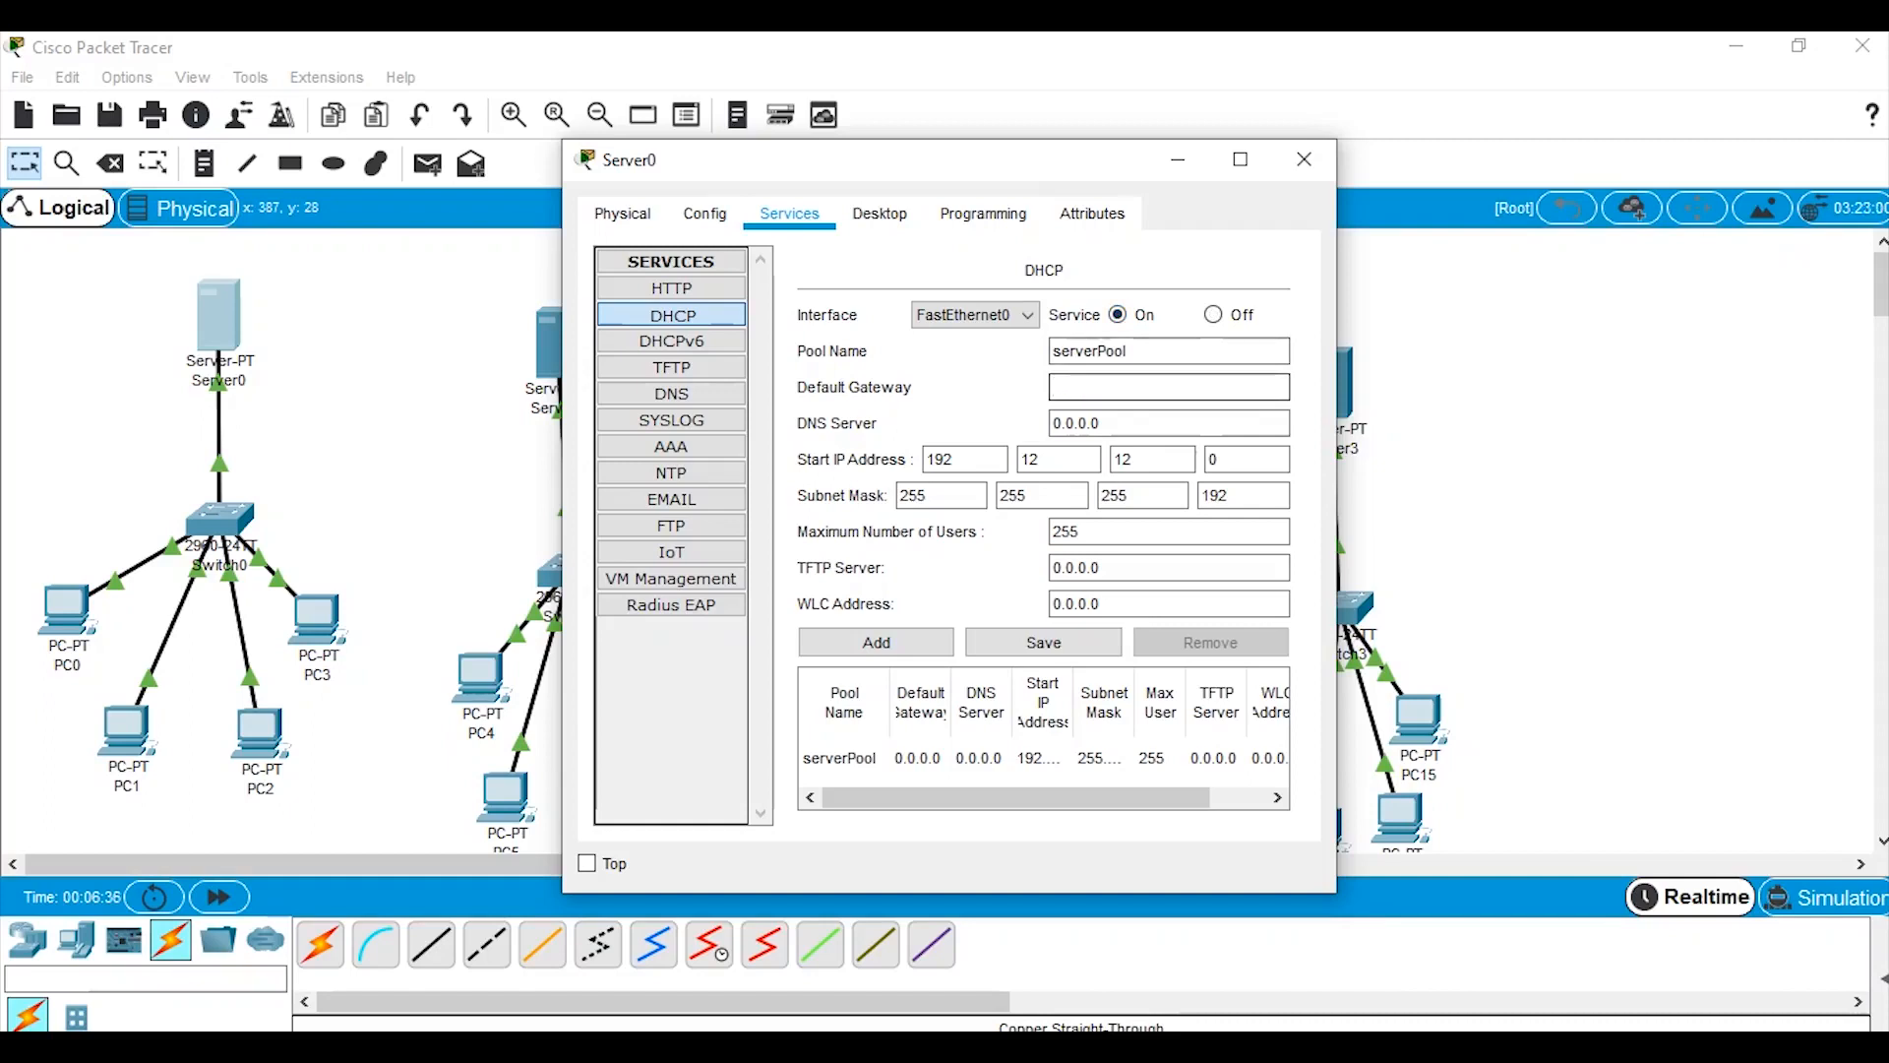
{"action": "type", "text": "192.12.12.1"}
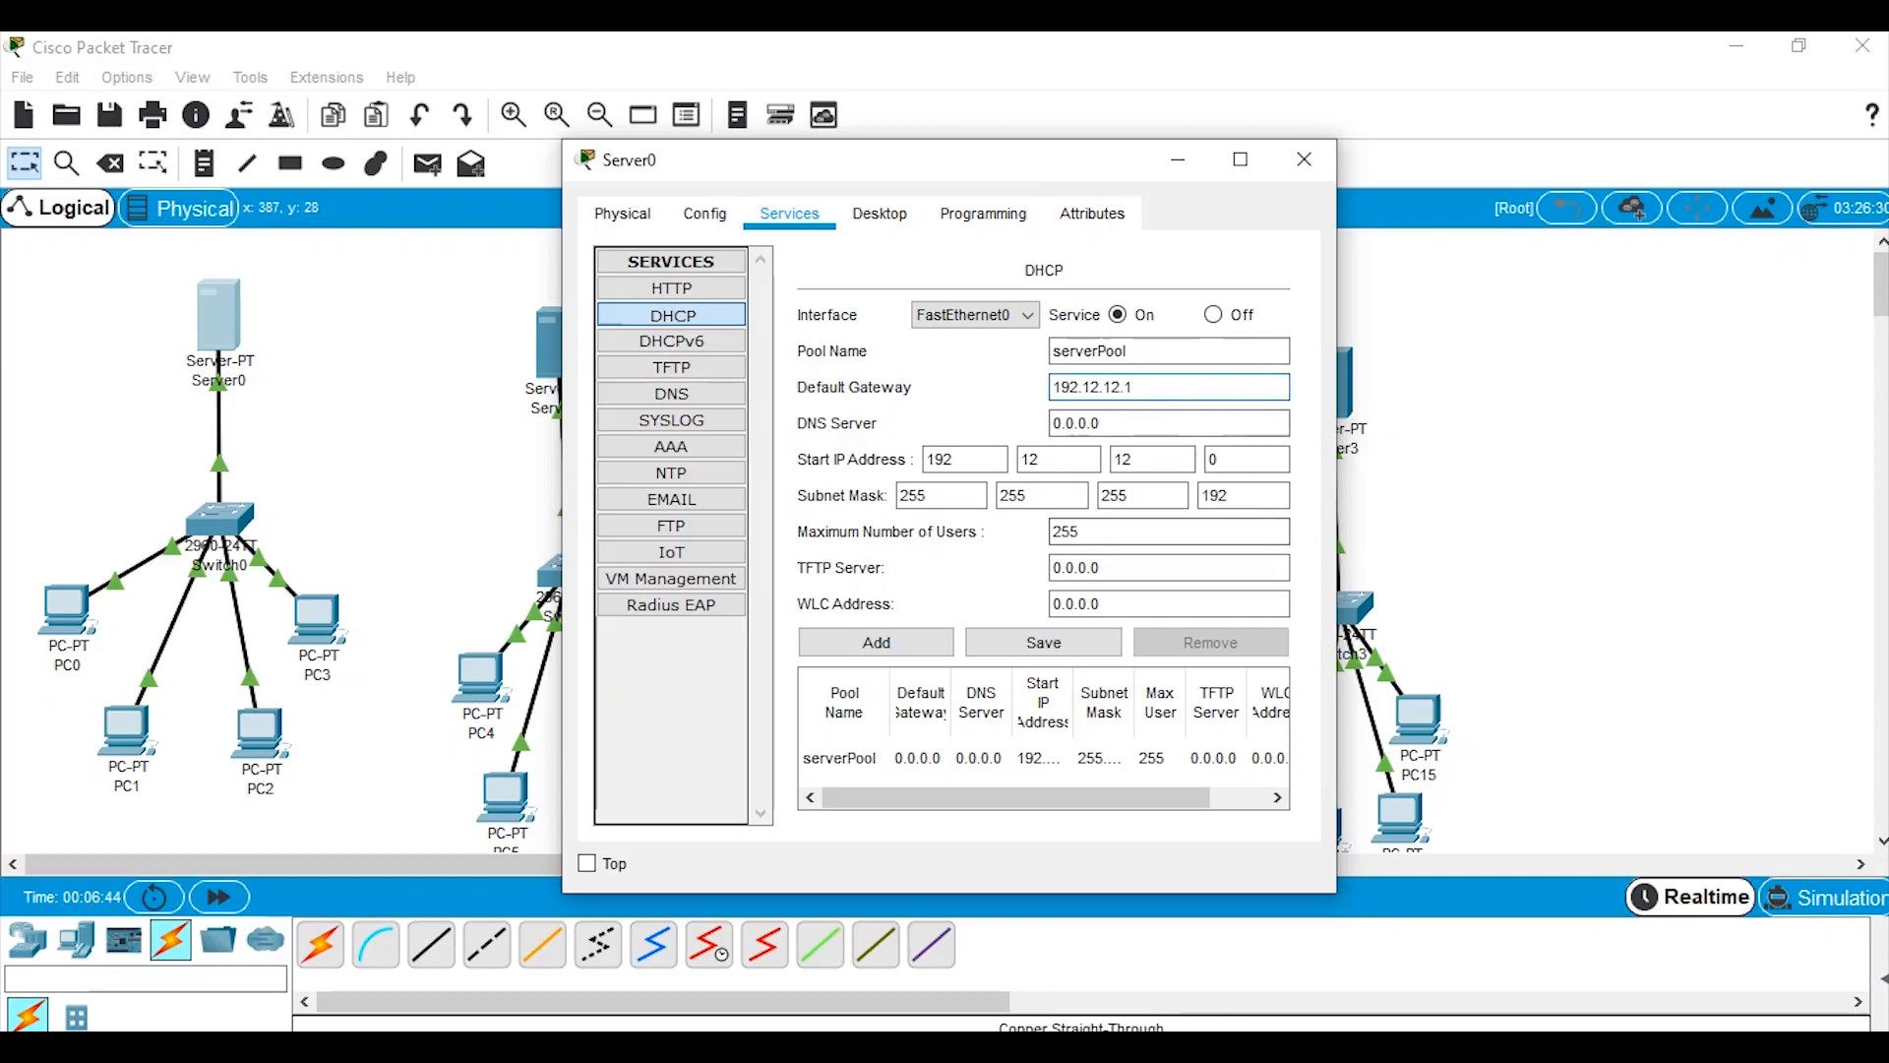
{"action": "left_click", "coordinate": [1043, 643]}
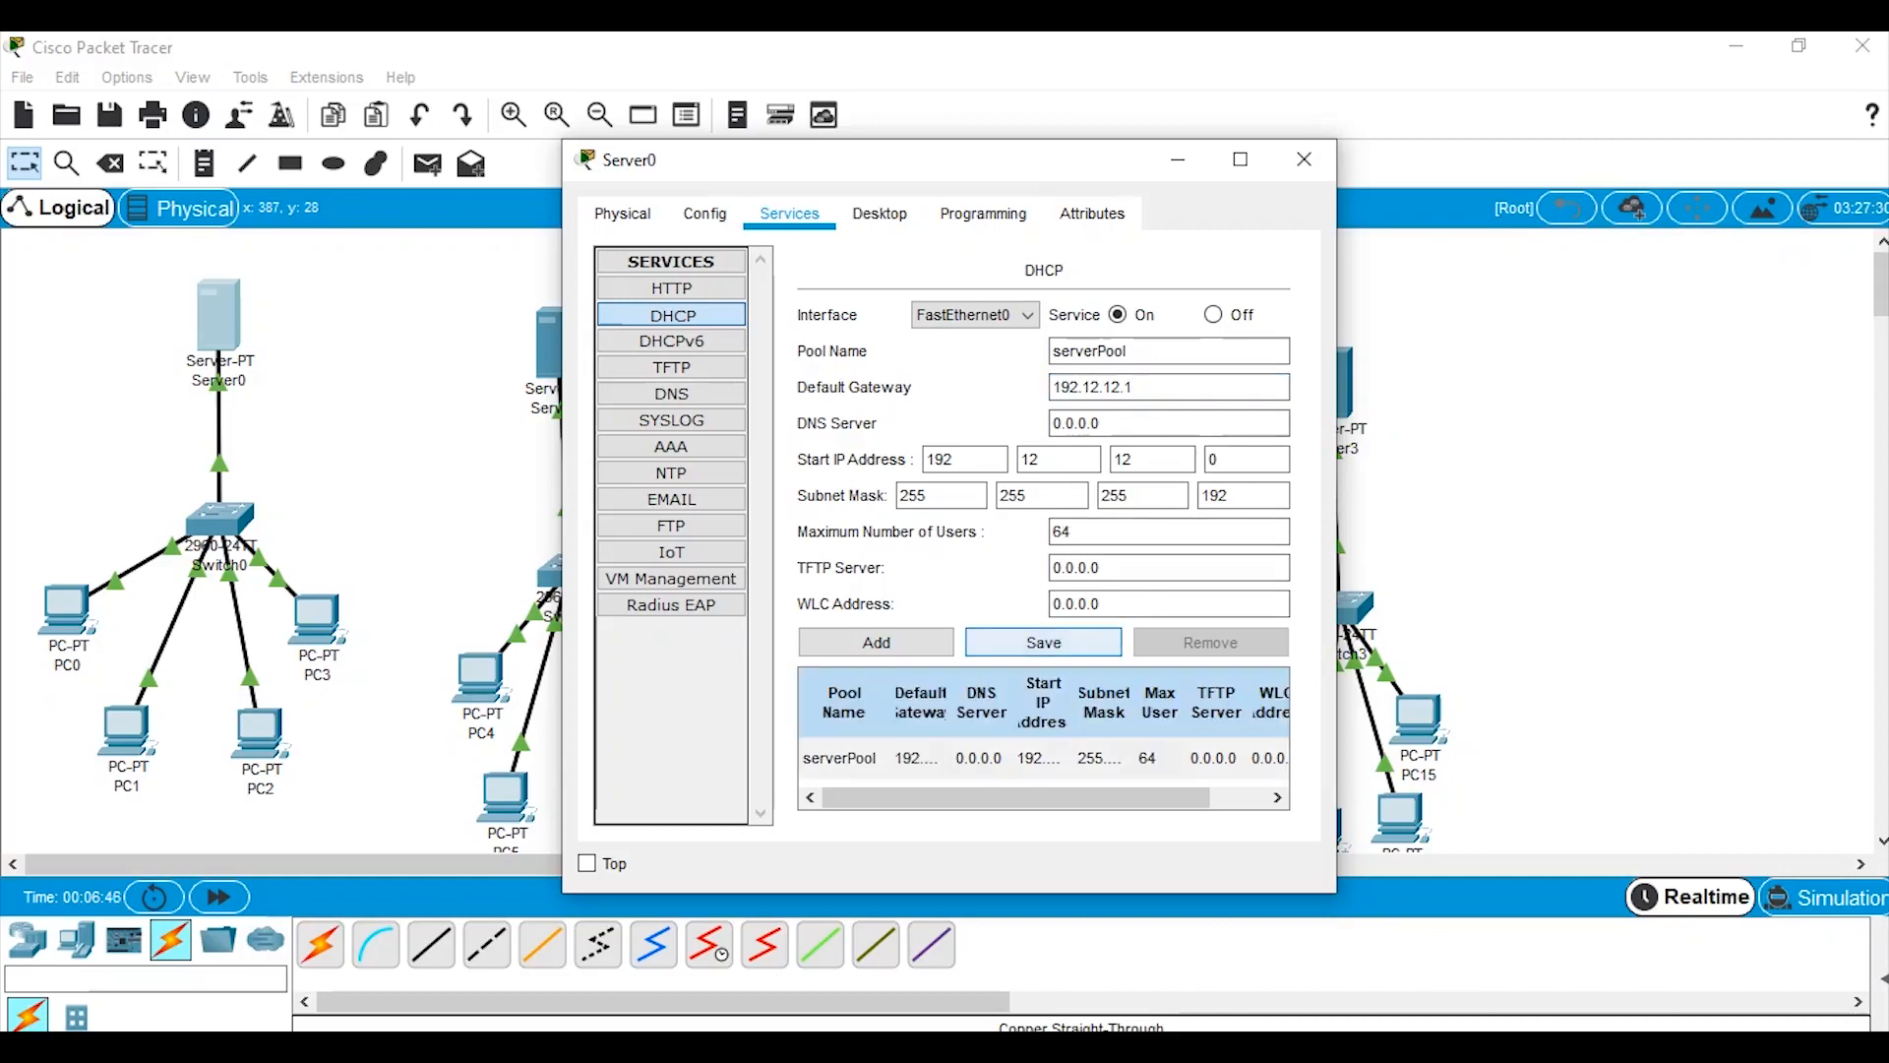
{"action": "left_click", "coordinate": [1177, 159]}
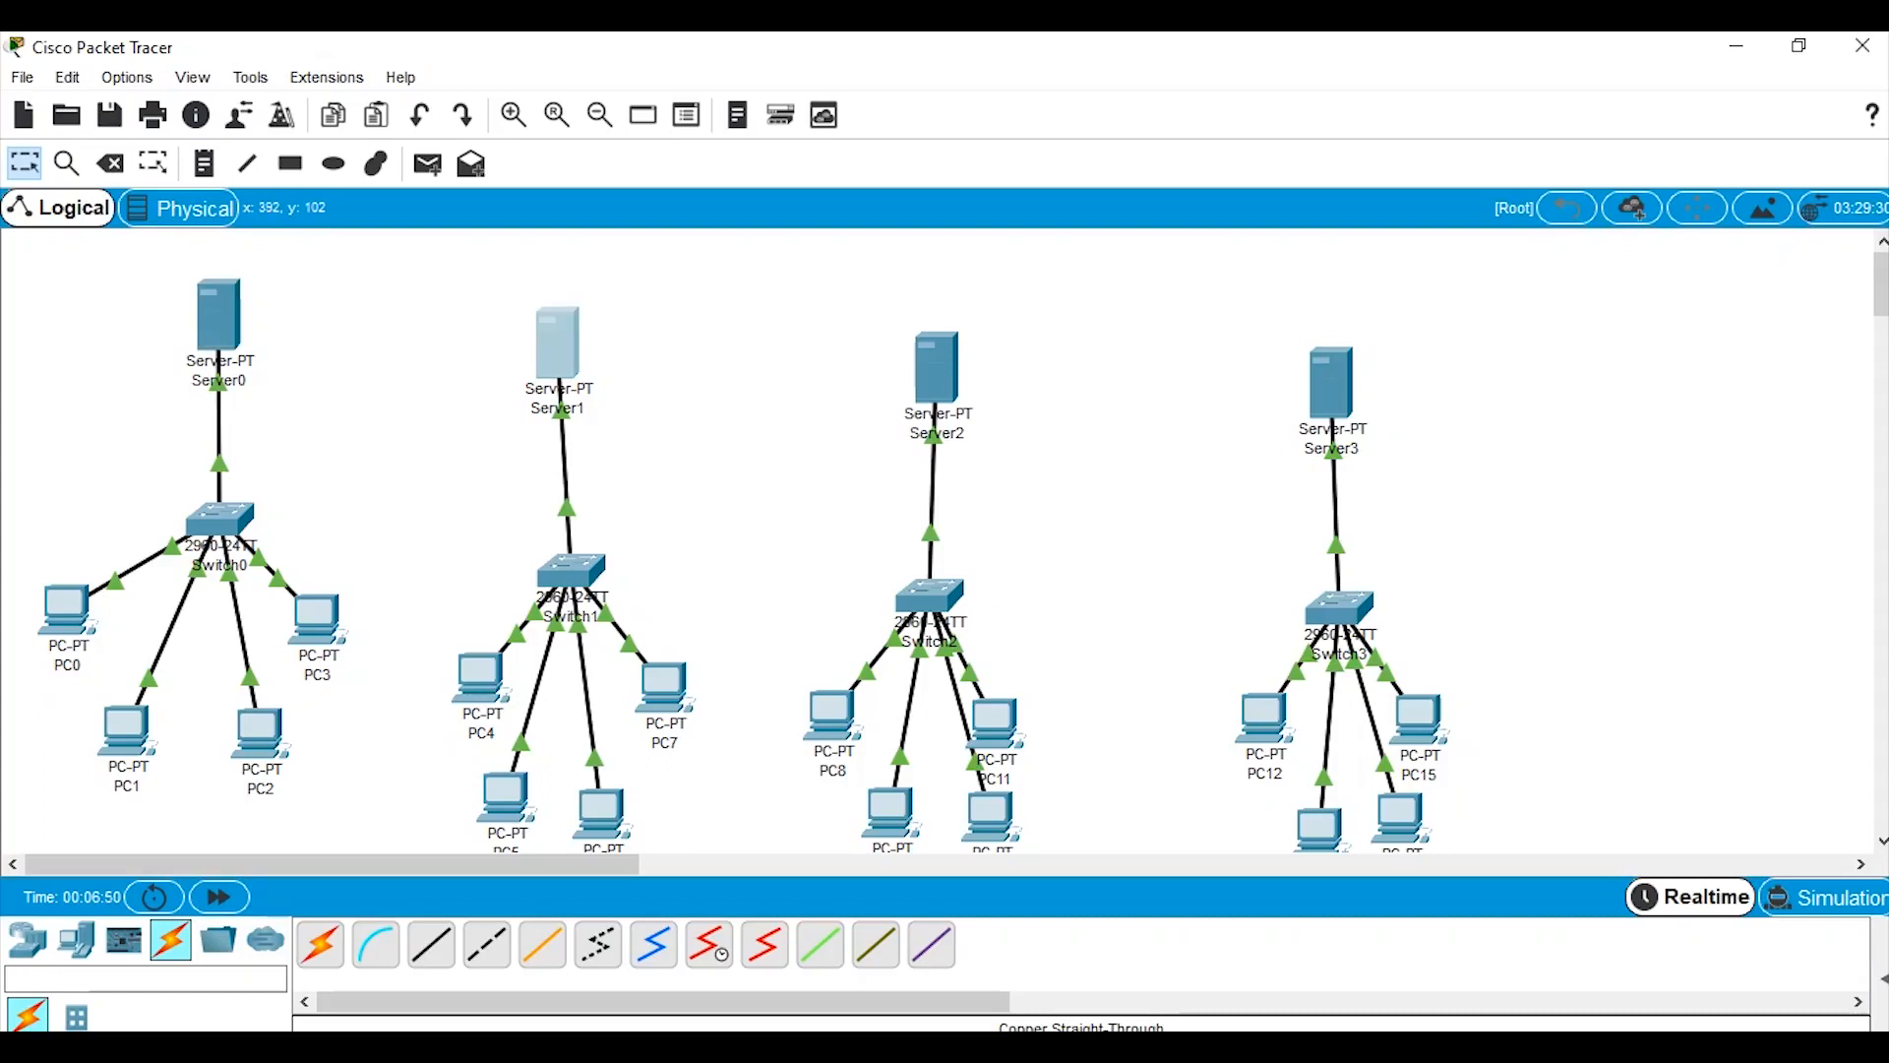
Give Server1's FastEthernet0 the static IP address 192.12.12.65 with subnet mask 255.255.255.192.
{"action": "left_click", "coordinate": [558, 343]}
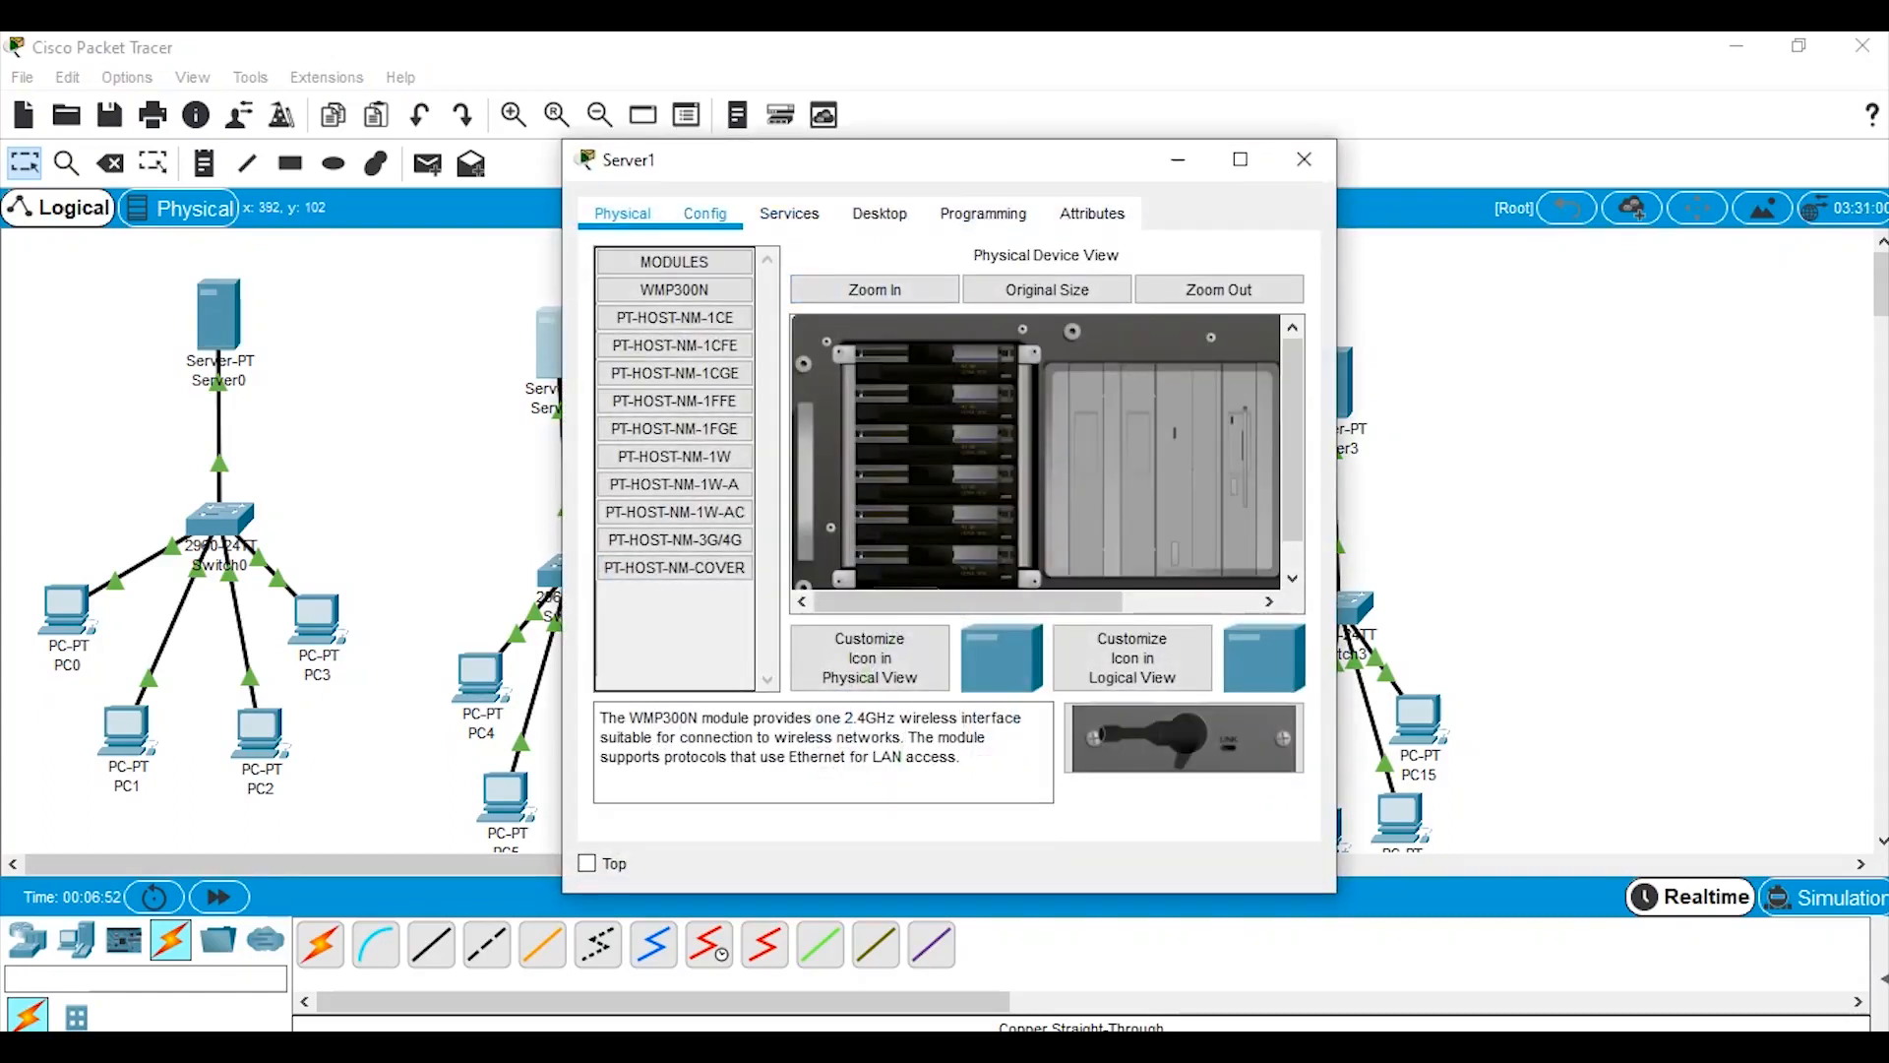
{"action": "left_click", "coordinate": [705, 214]}
{"action": "left_click", "coordinate": [678, 368]}
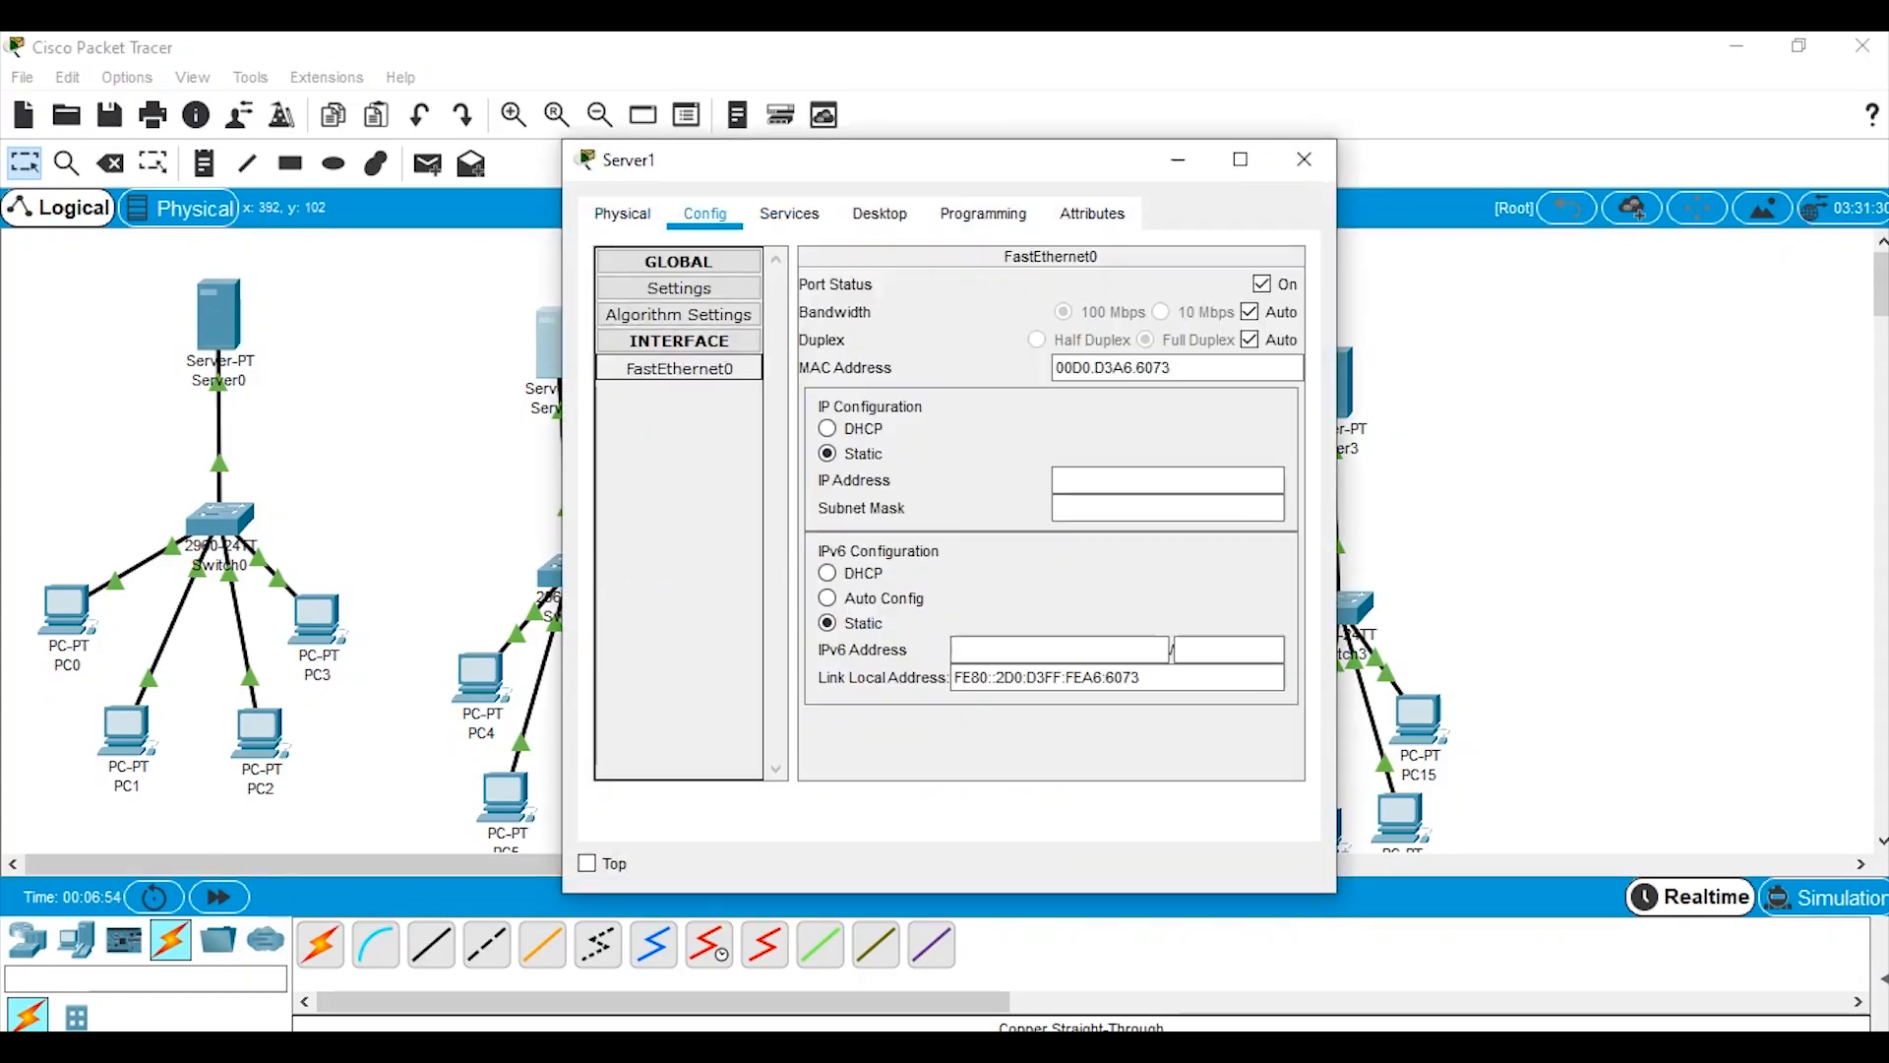
{"action": "left_click", "coordinate": [1167, 480]}
{"action": "type", "text": "192.12.12."}
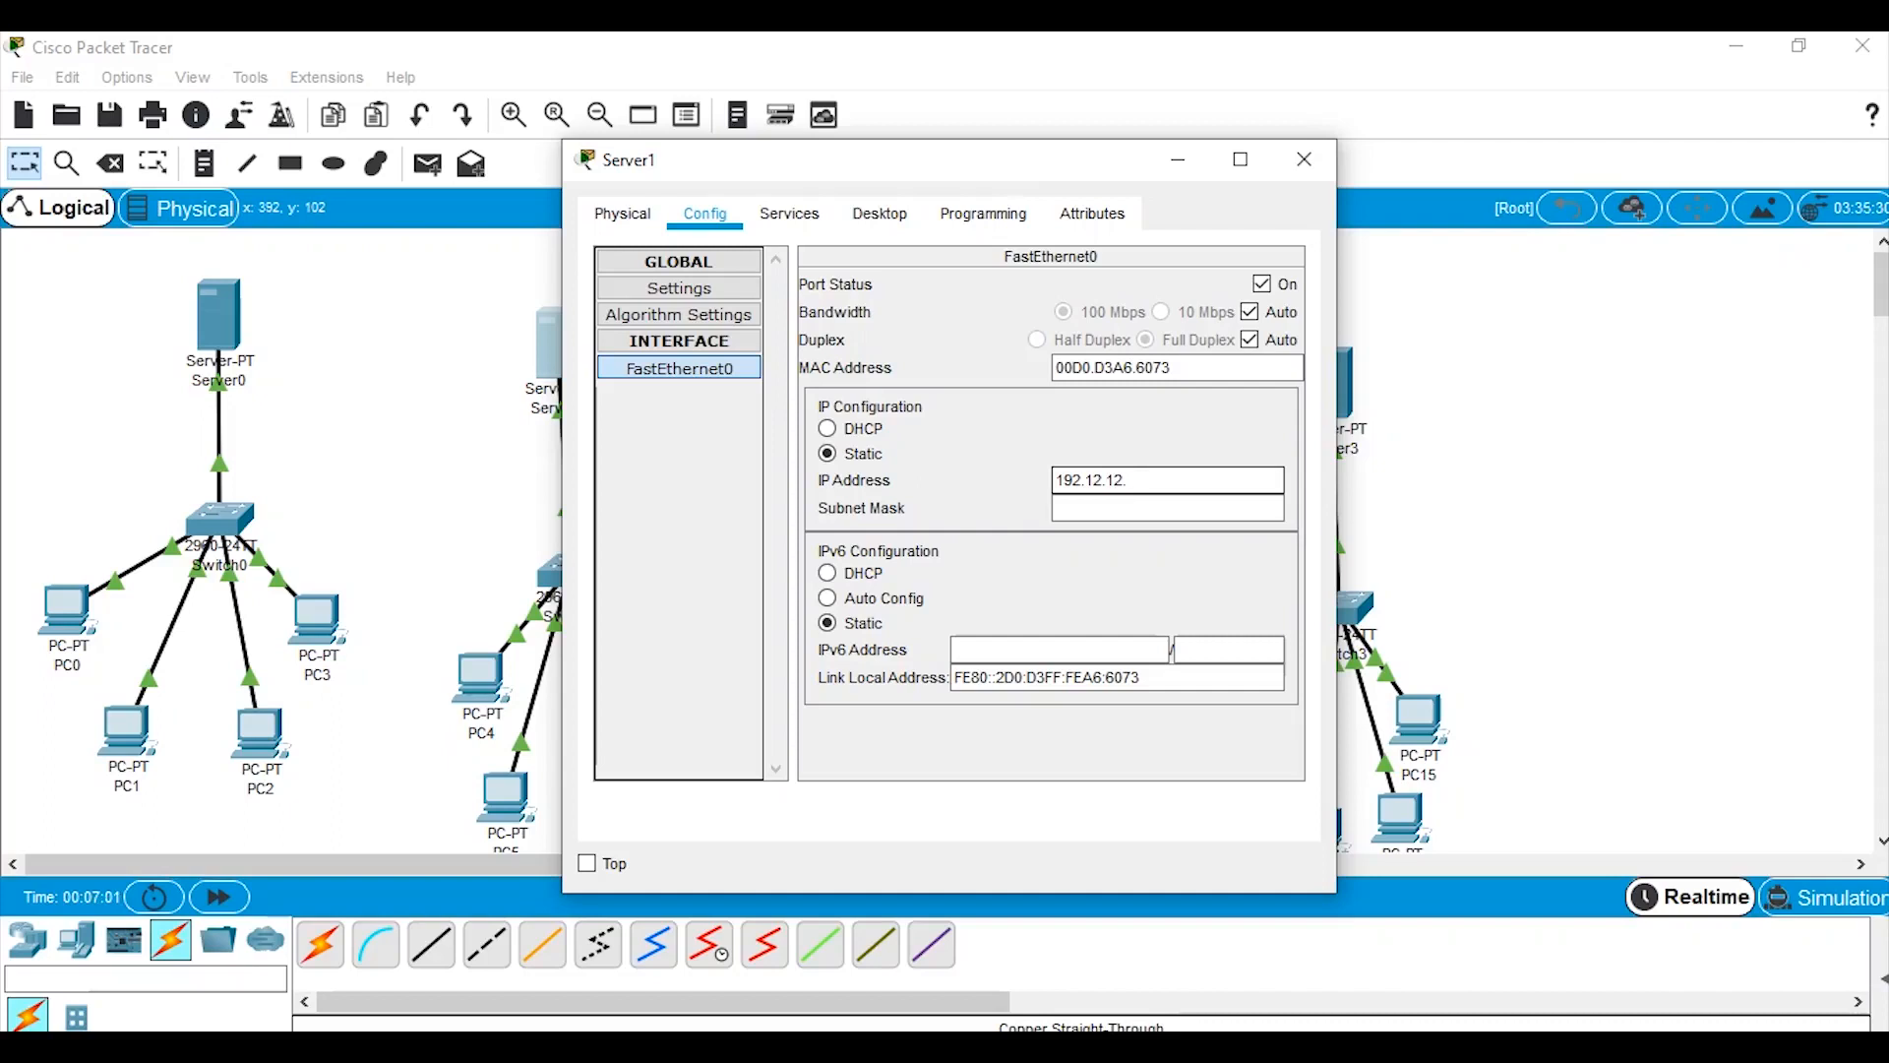
{"action": "type", "text": "65"}
{"action": "key", "text": "Tab"}
{"action": "key", "text": "BackSpace"}
{"action": "type", "text": "192"}
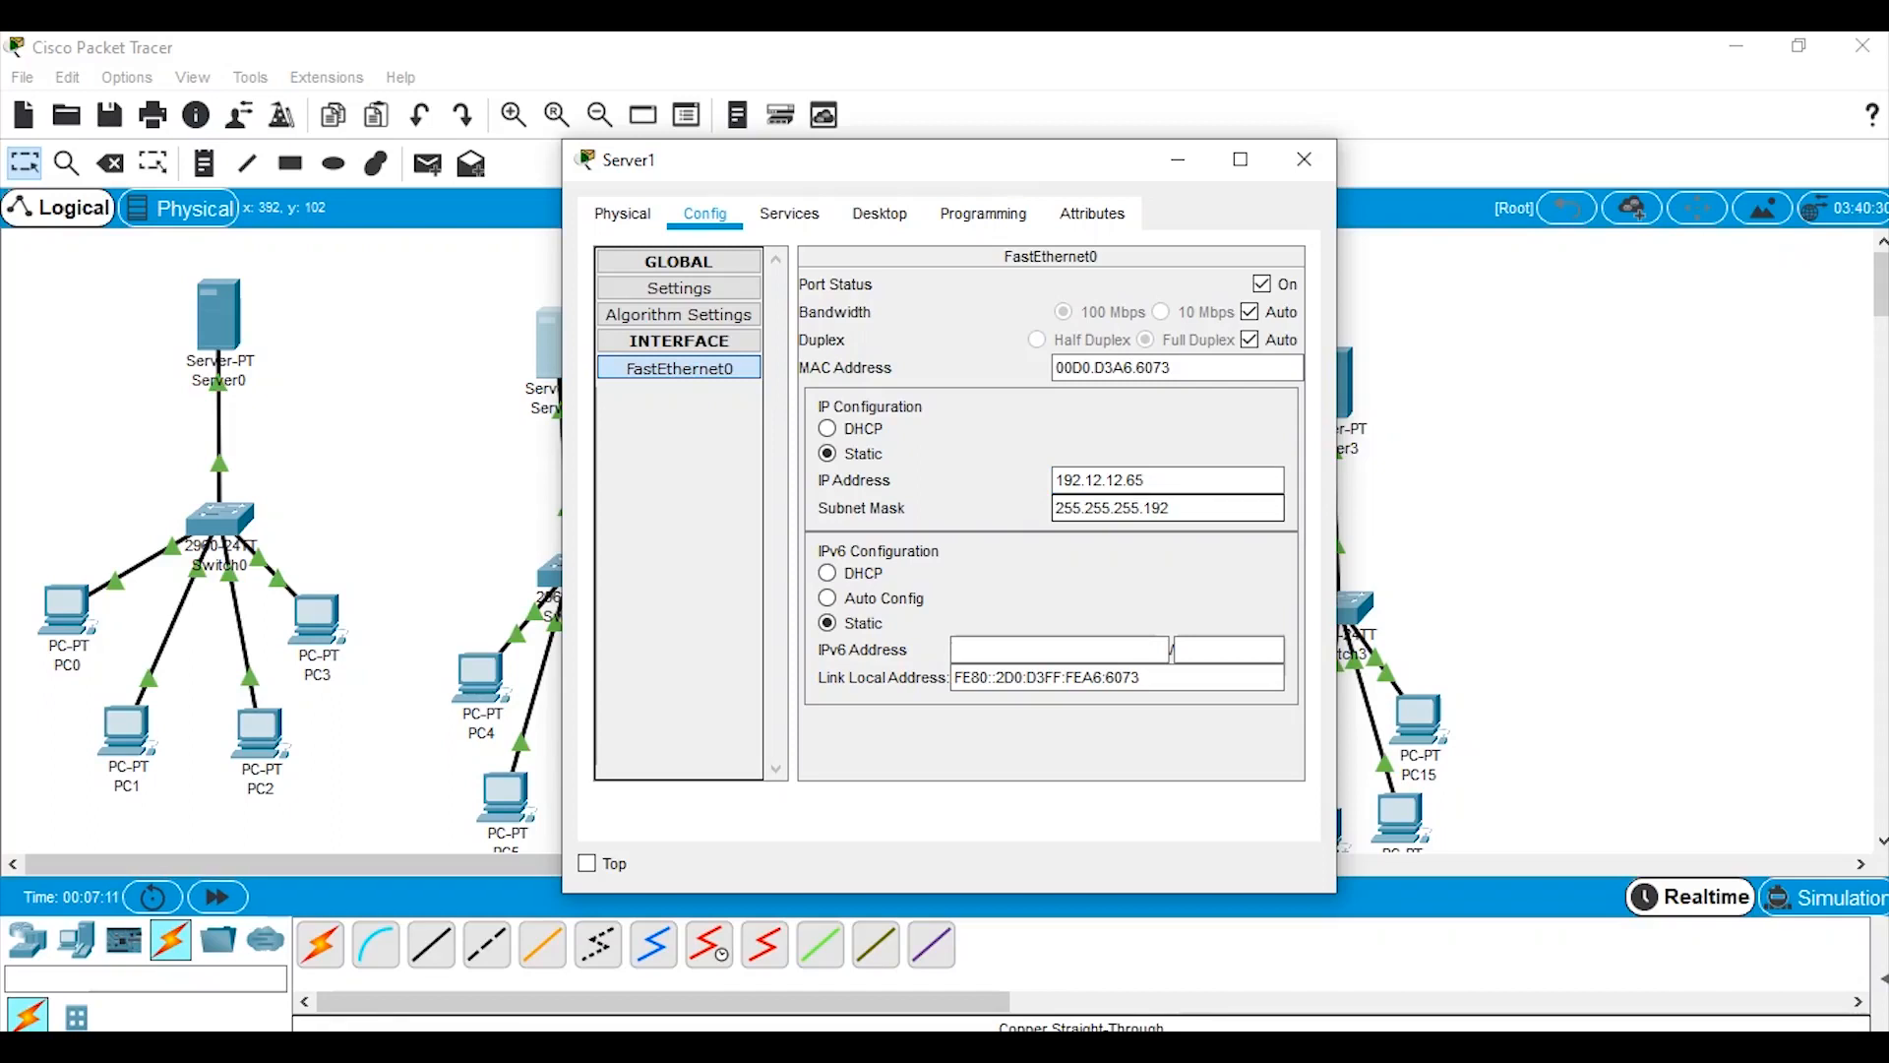
Turn on Server1's DHCP service and save serverPool with default gateway 192.12.12.65.
{"action": "left_click", "coordinate": [789, 213]}
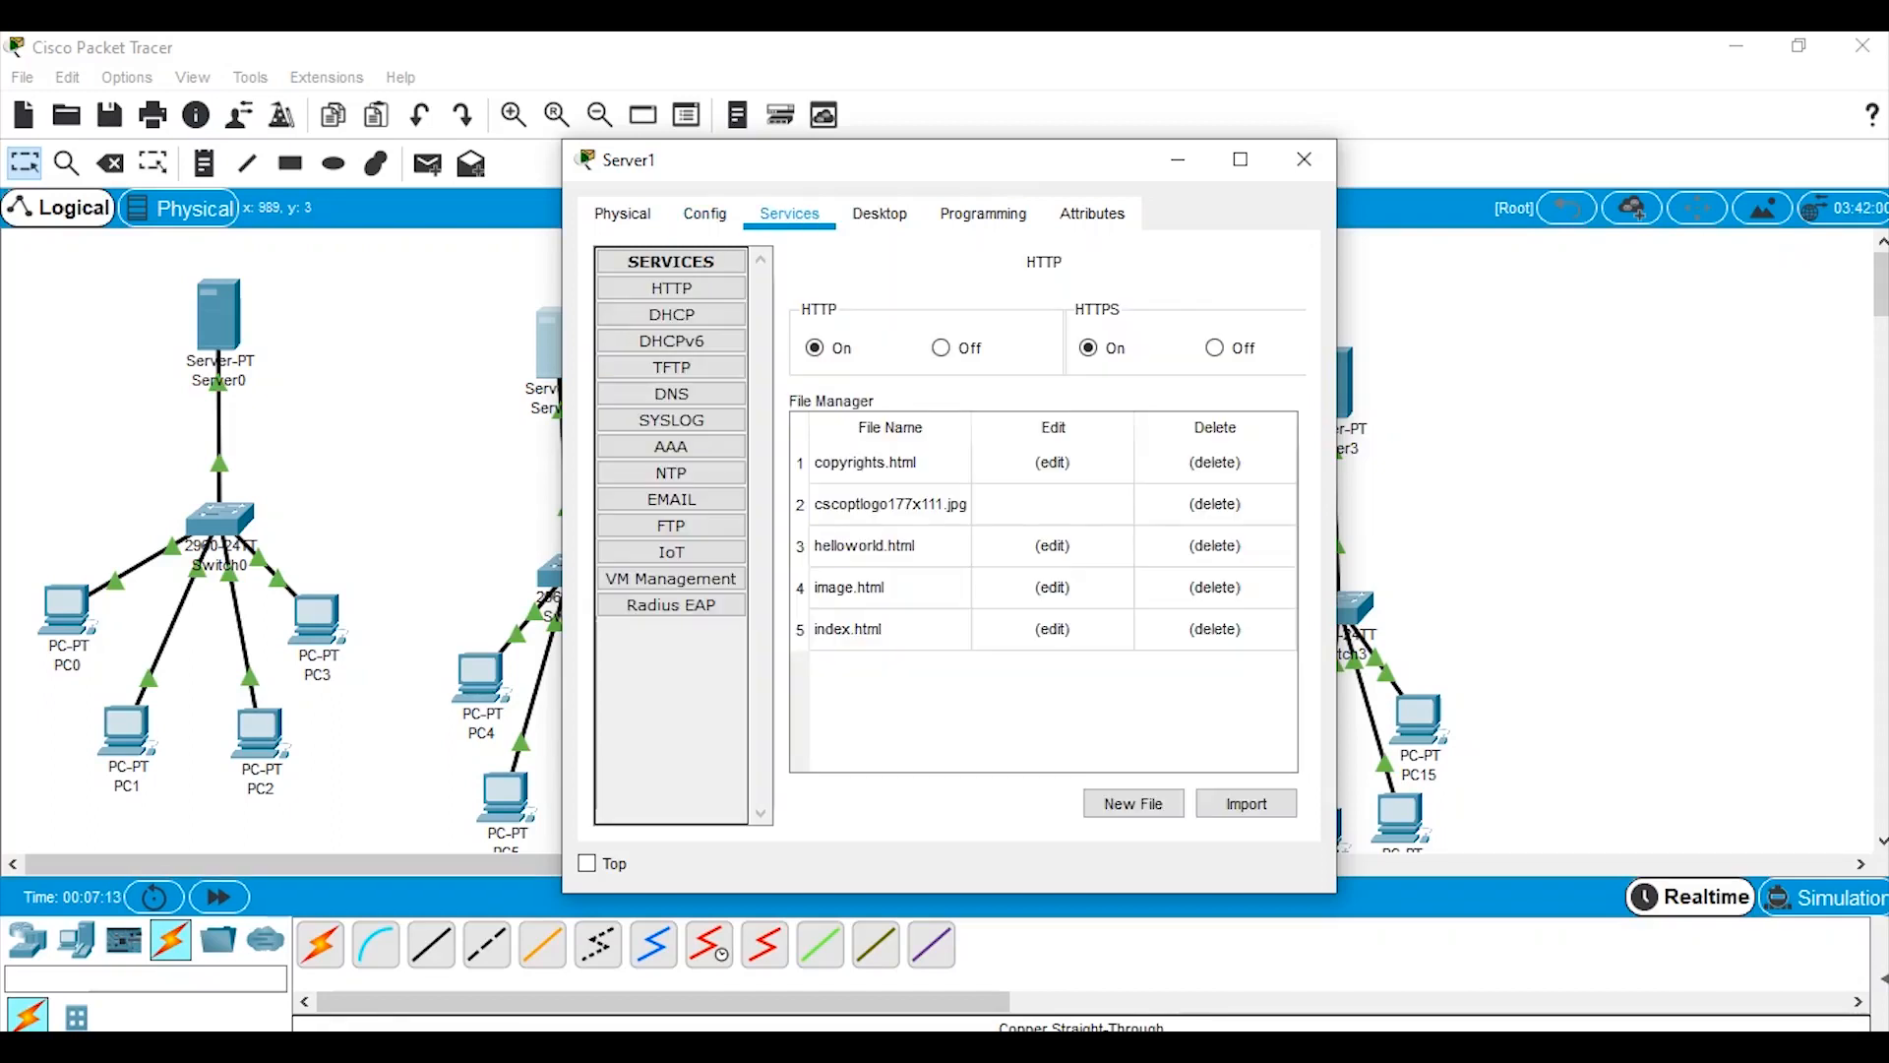
{"action": "left_click", "coordinate": [672, 314]}
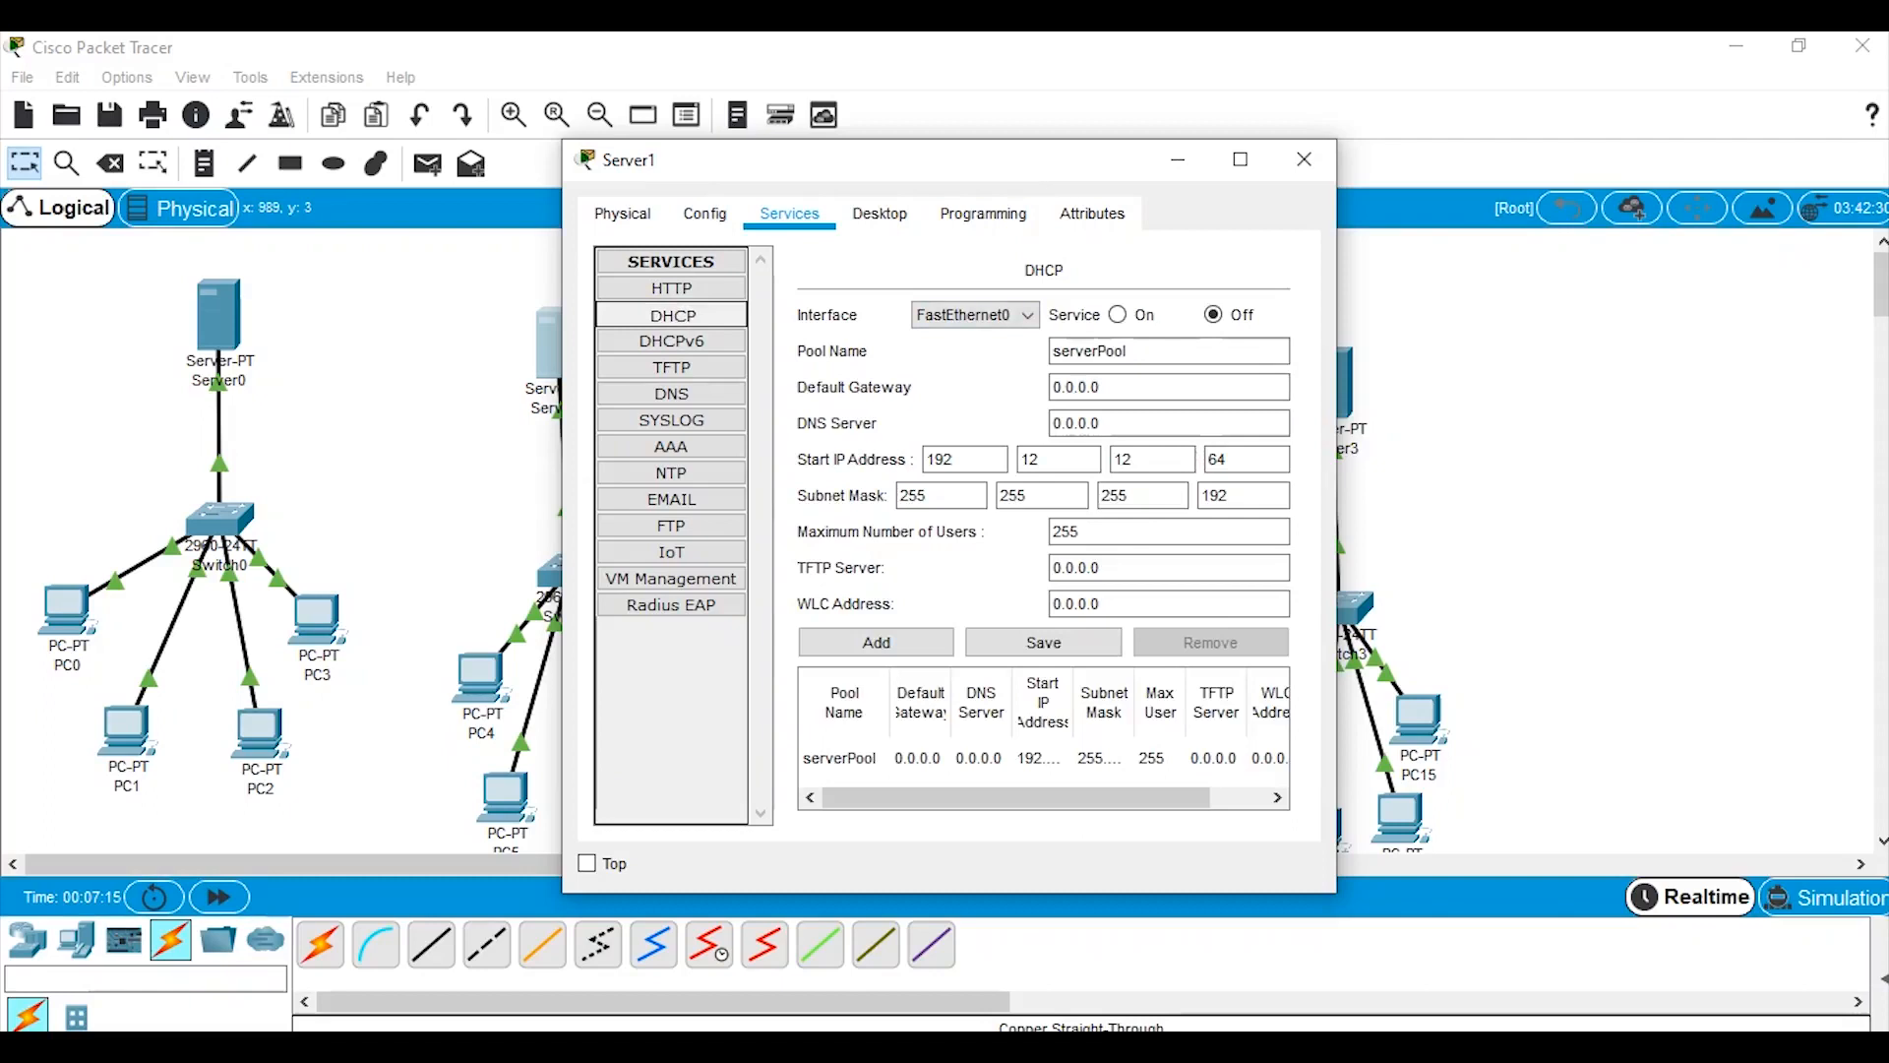
{"action": "left_click", "coordinate": [1118, 315]}
{"action": "left_click", "coordinate": [1132, 388]}
{"action": "key", "text": "BackSpace"}
{"action": "key", "text": "BackSpace"}
{"action": "key", "text": "BackSpace"}
{"action": "key", "text": "BackSpace"}
{"action": "key", "text": "BackSpace"}
{"action": "key", "text": "BackSpace"}
{"action": "key", "text": "BackSpace"}
{"action": "type", "text": "192.12.12.65"}
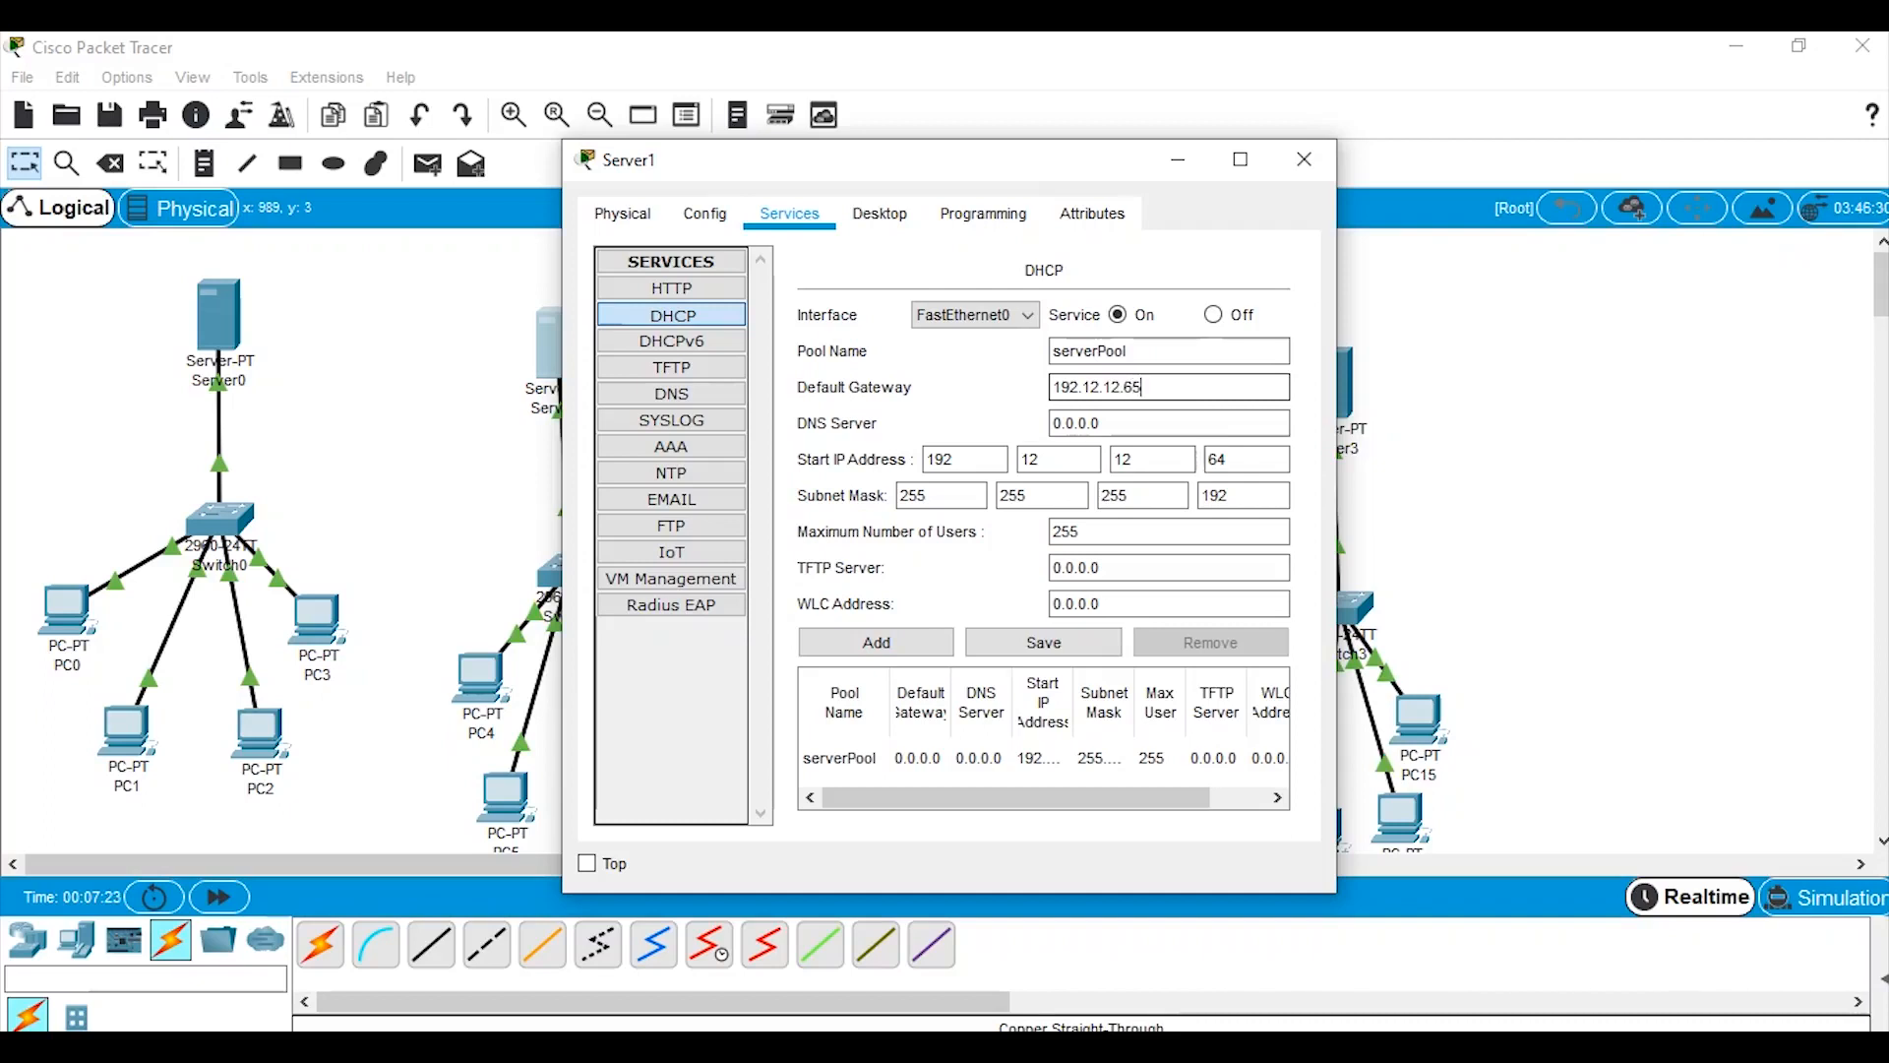
{"action": "left_click", "coordinate": [1044, 641]}
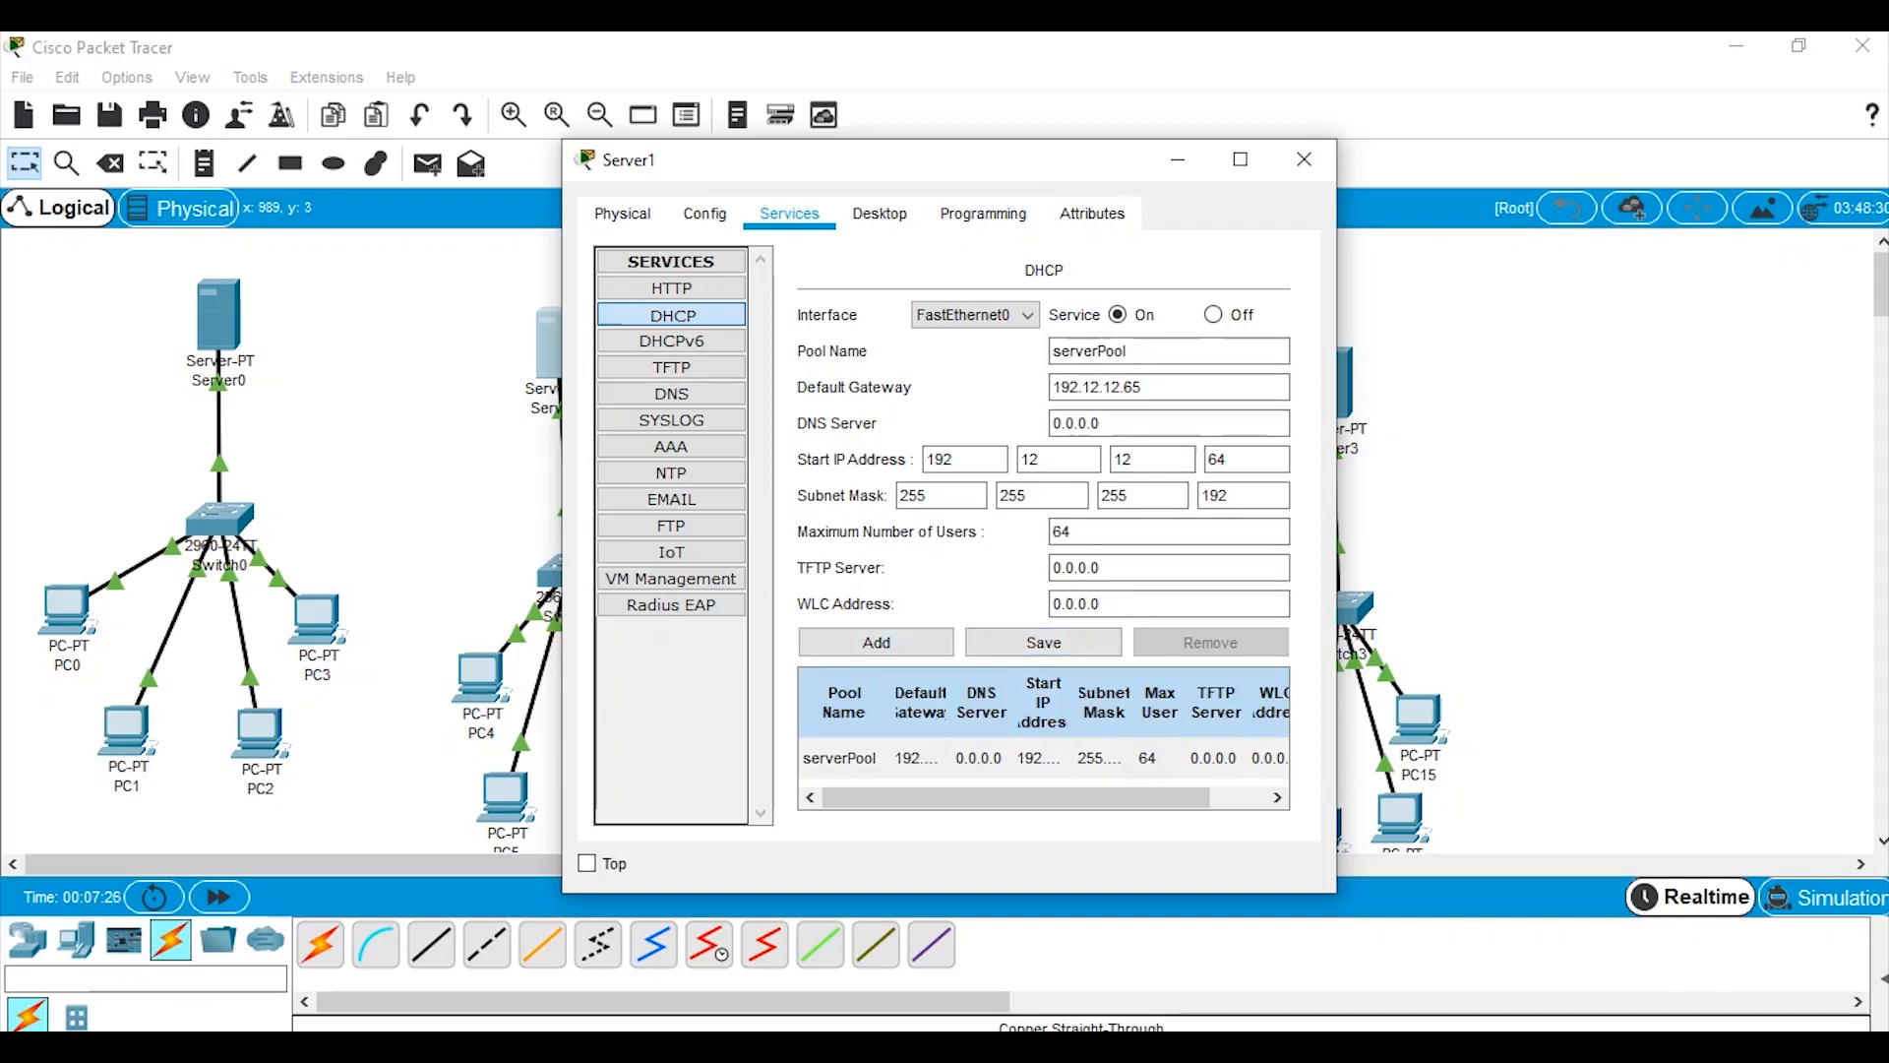
{"action": "left_click", "coordinate": [1303, 159]}
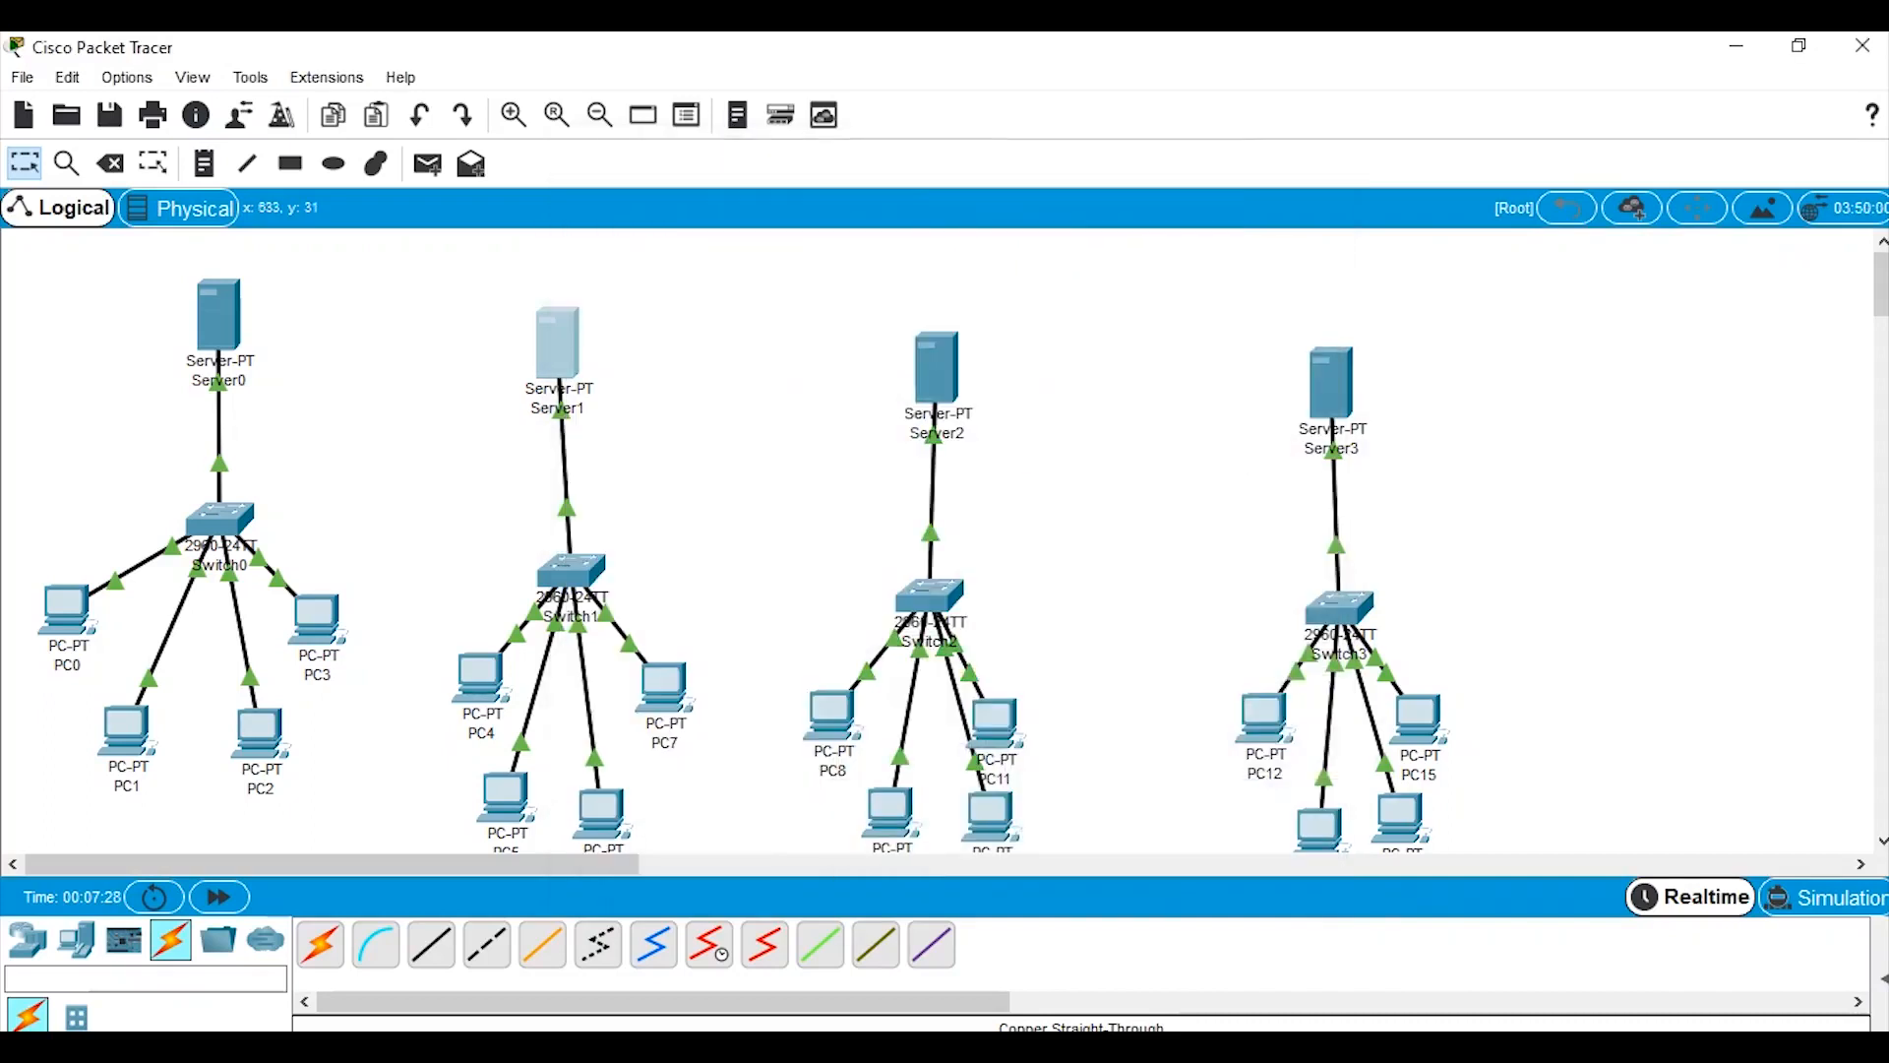
Give Server2's FastEthernet0 the static IP address 192.12.12.129 with subnet mask 255.255.255.192.
{"action": "left_click", "coordinate": [932, 366]}
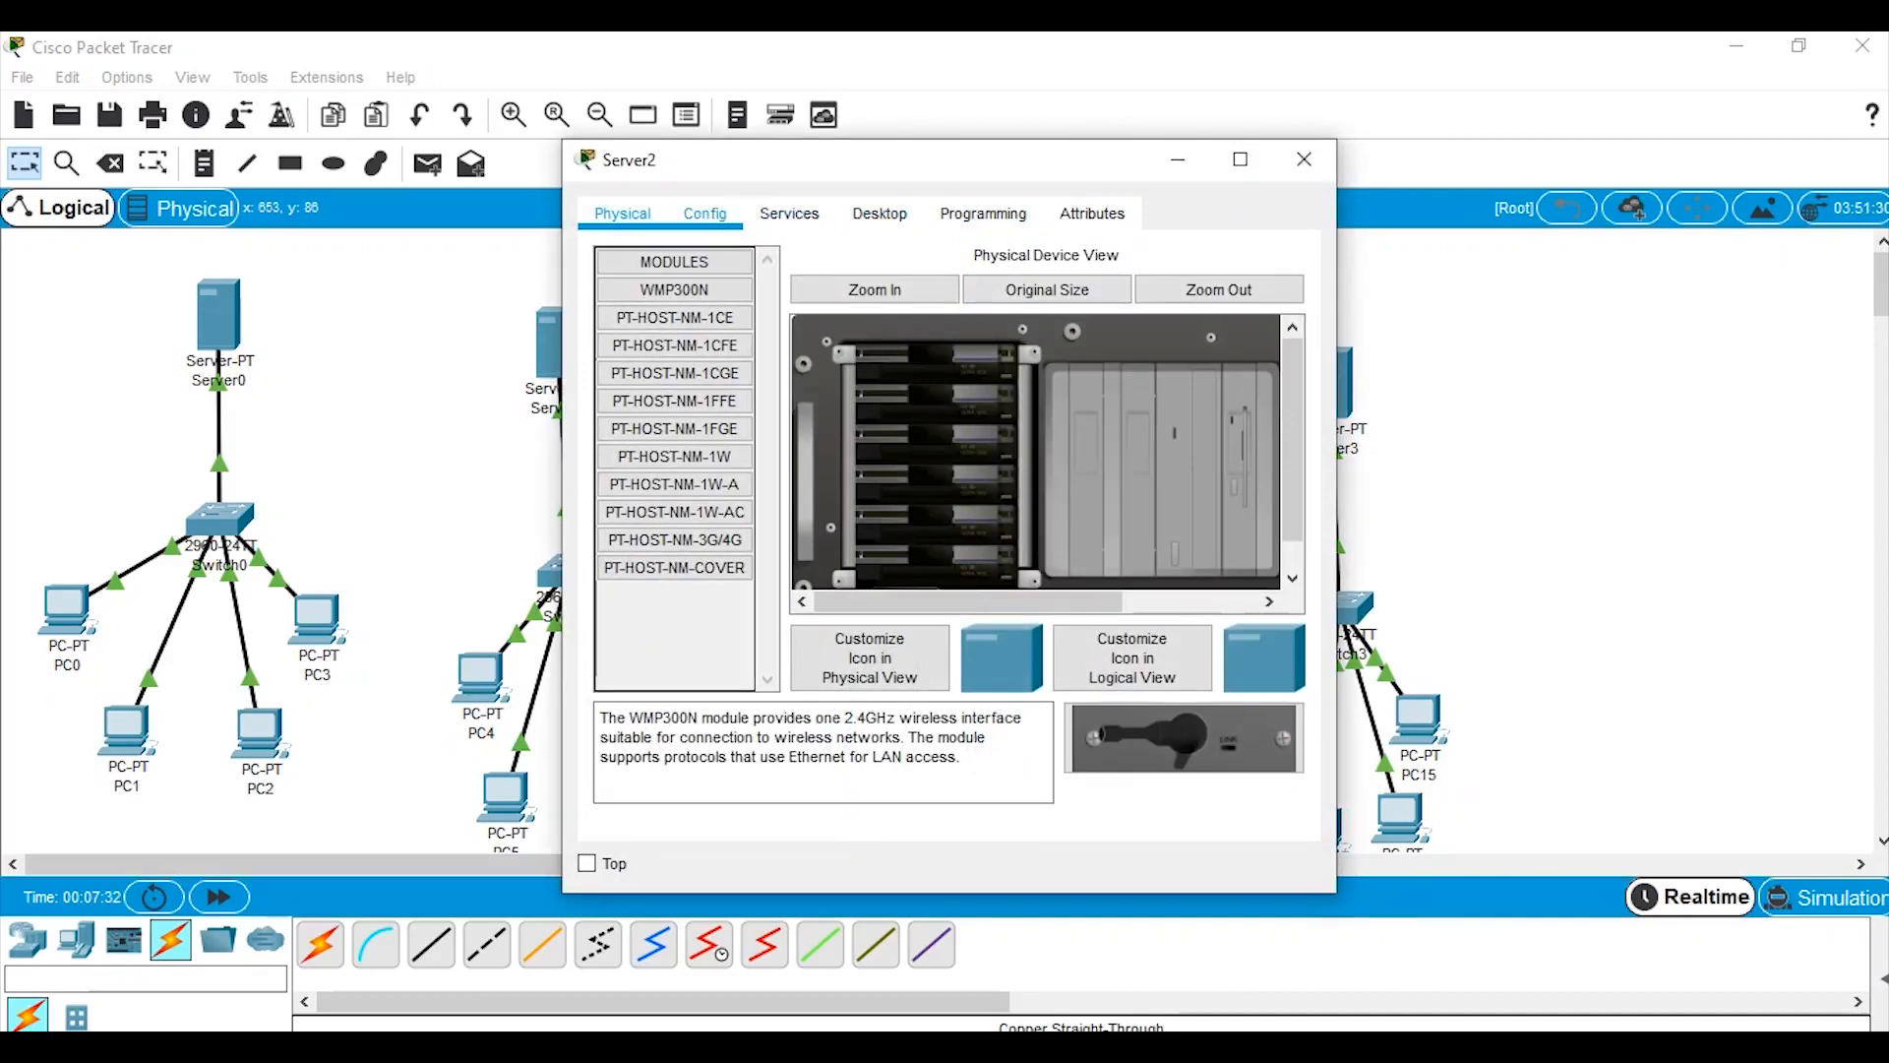
{"action": "left_click", "coordinate": [704, 213]}
{"action": "left_click", "coordinate": [679, 367]}
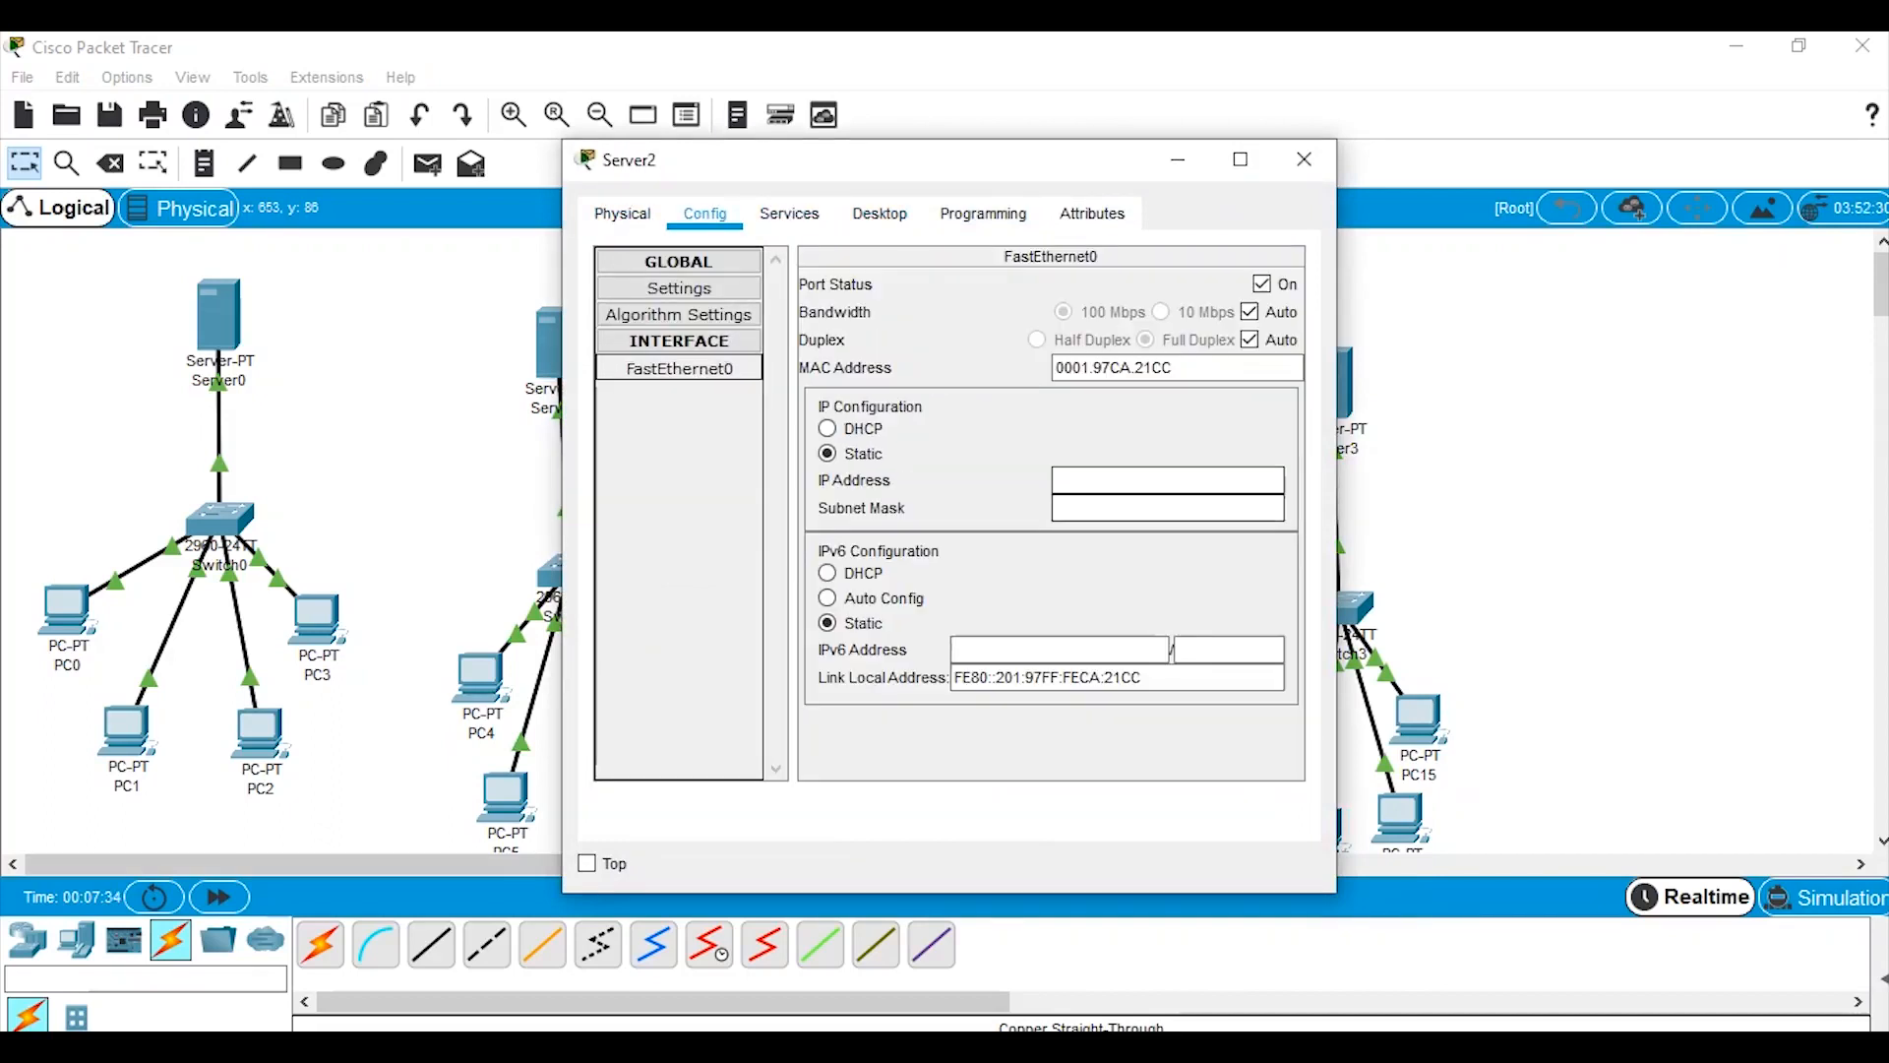
{"action": "type", "text": "192"}
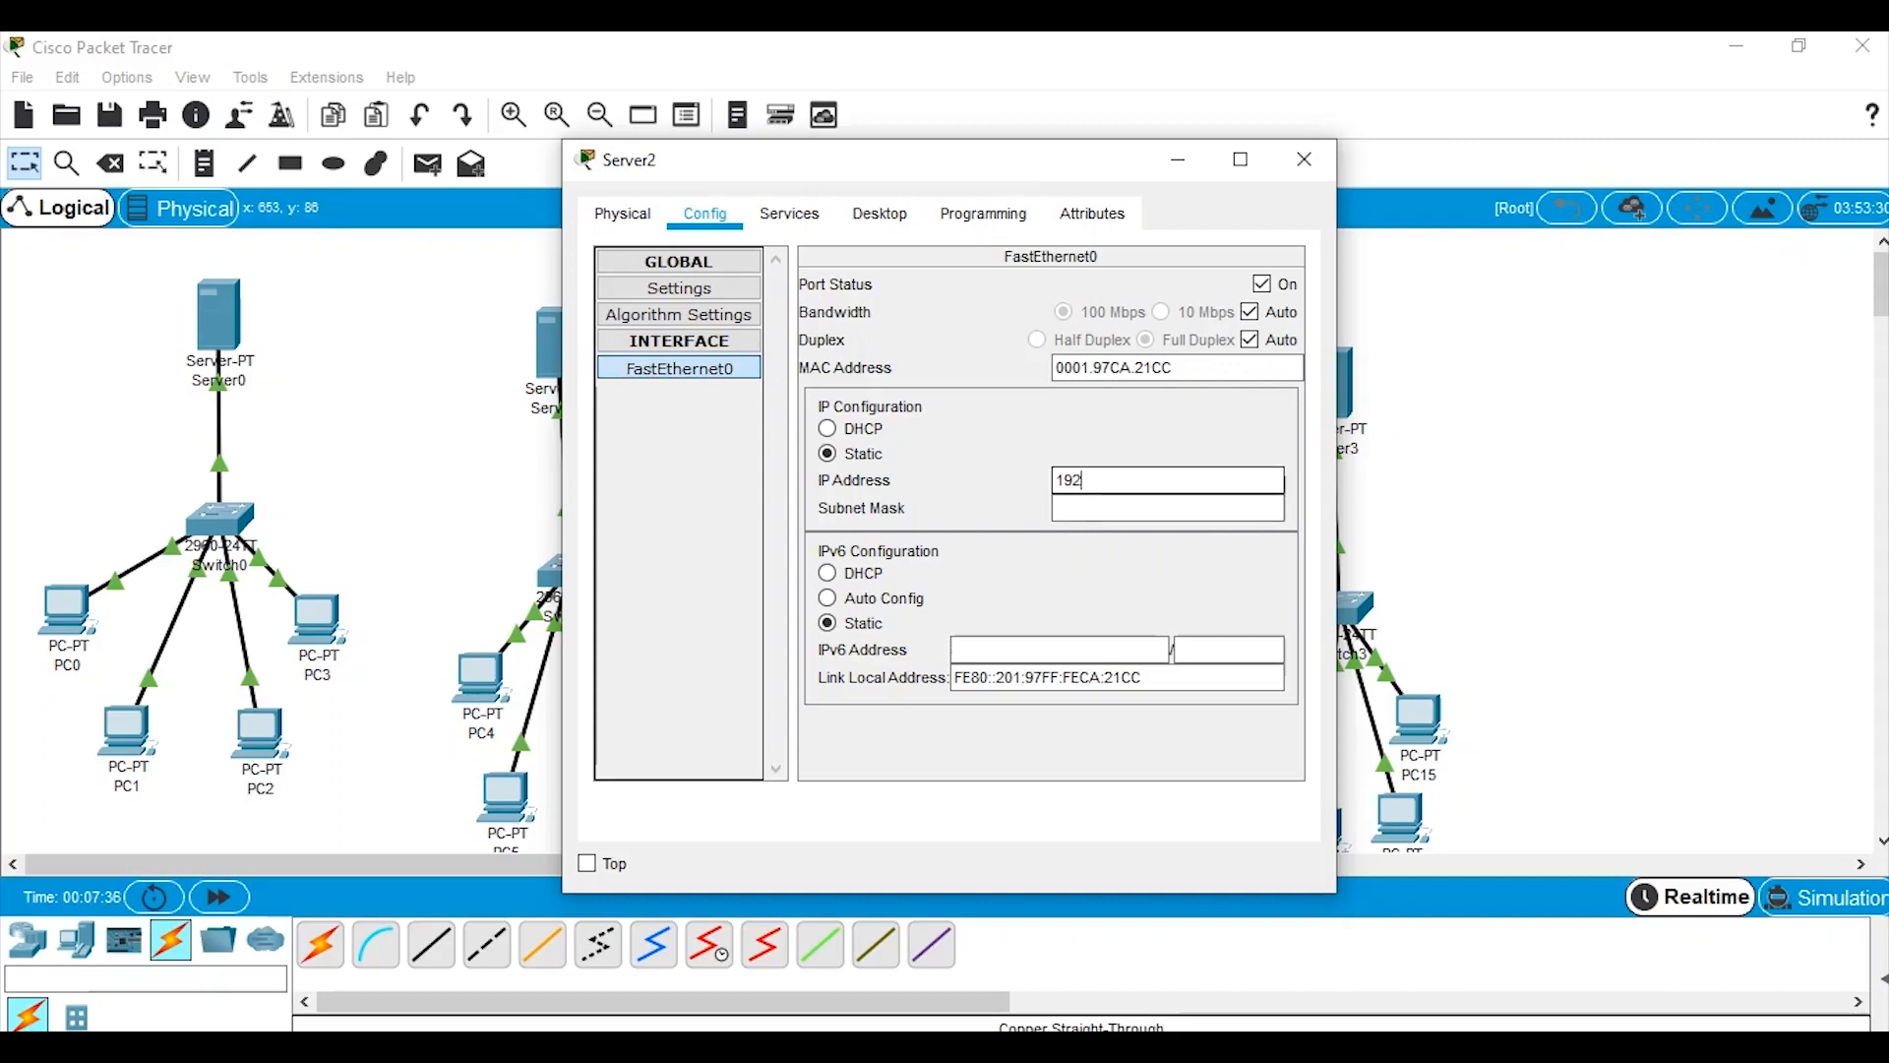
{"action": "type", "text": ".12.12.129"}
{"action": "key", "text": "Tab"}
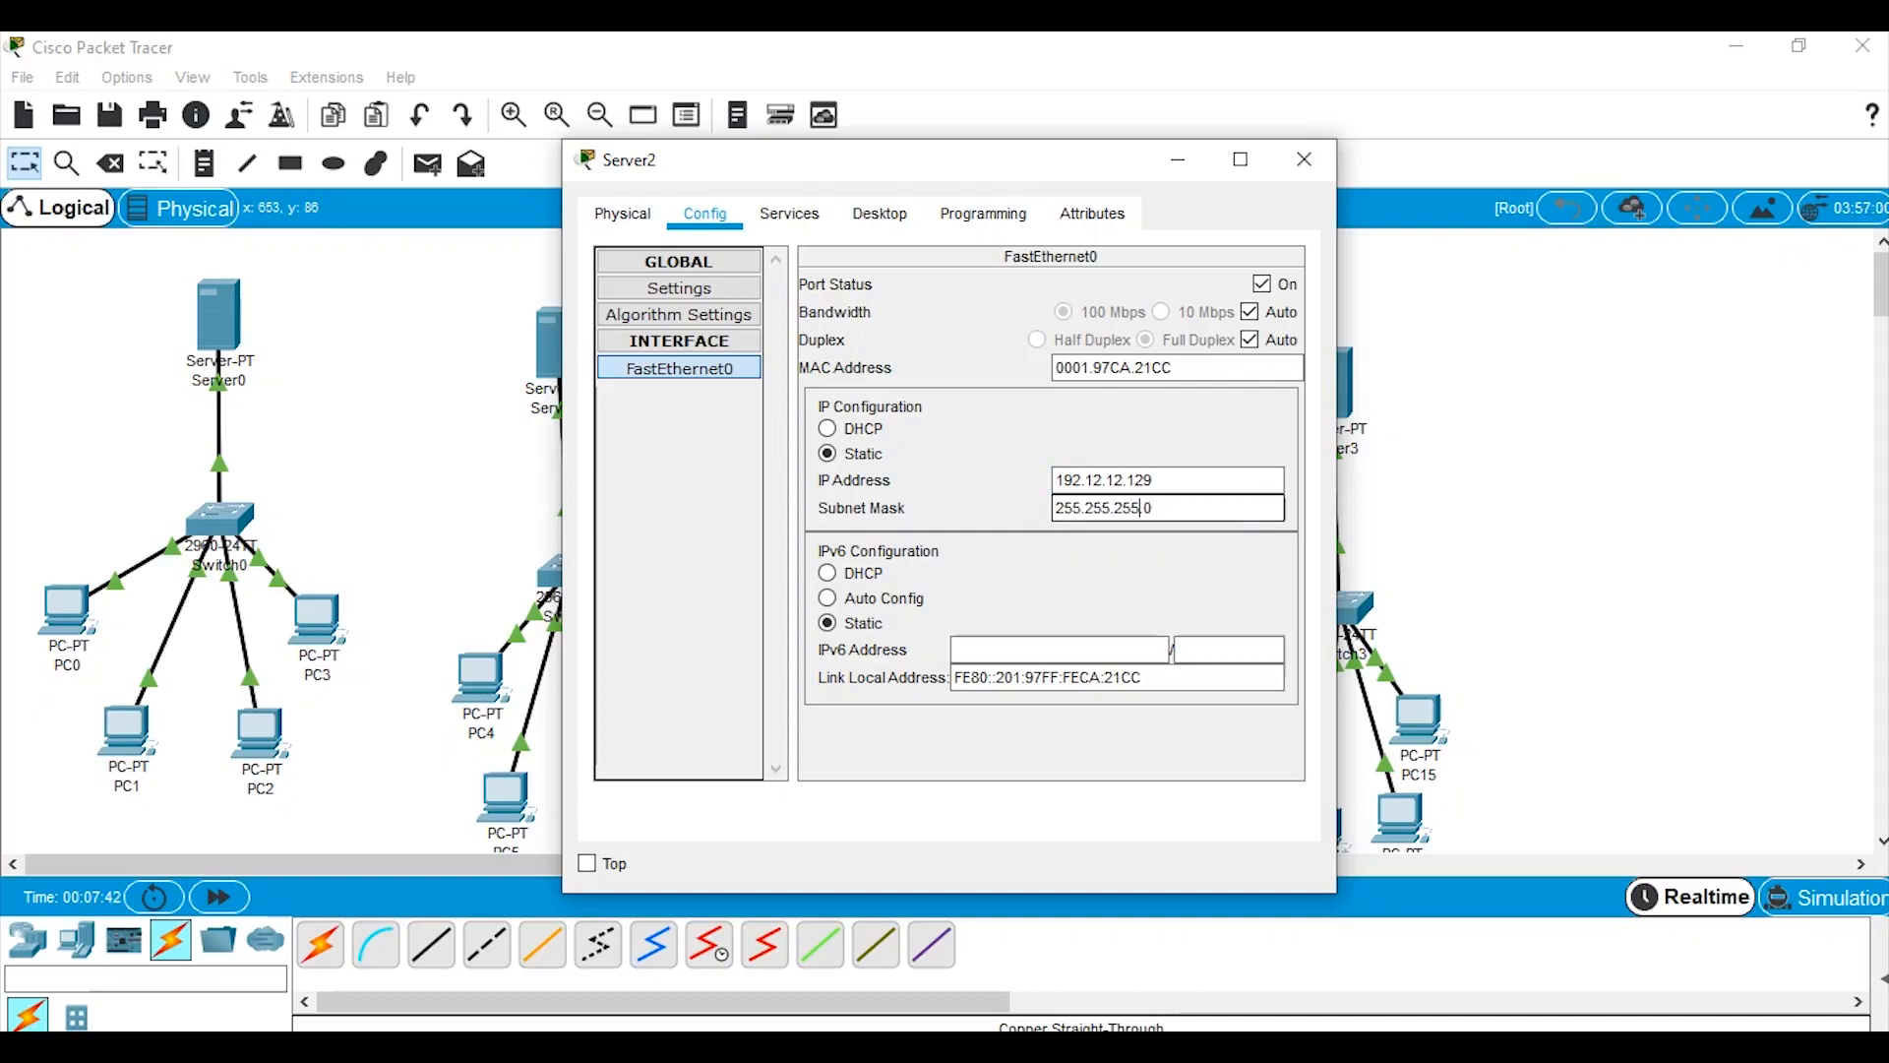
{"action": "key", "text": "BackSpace"}
{"action": "type", "text": "192"}
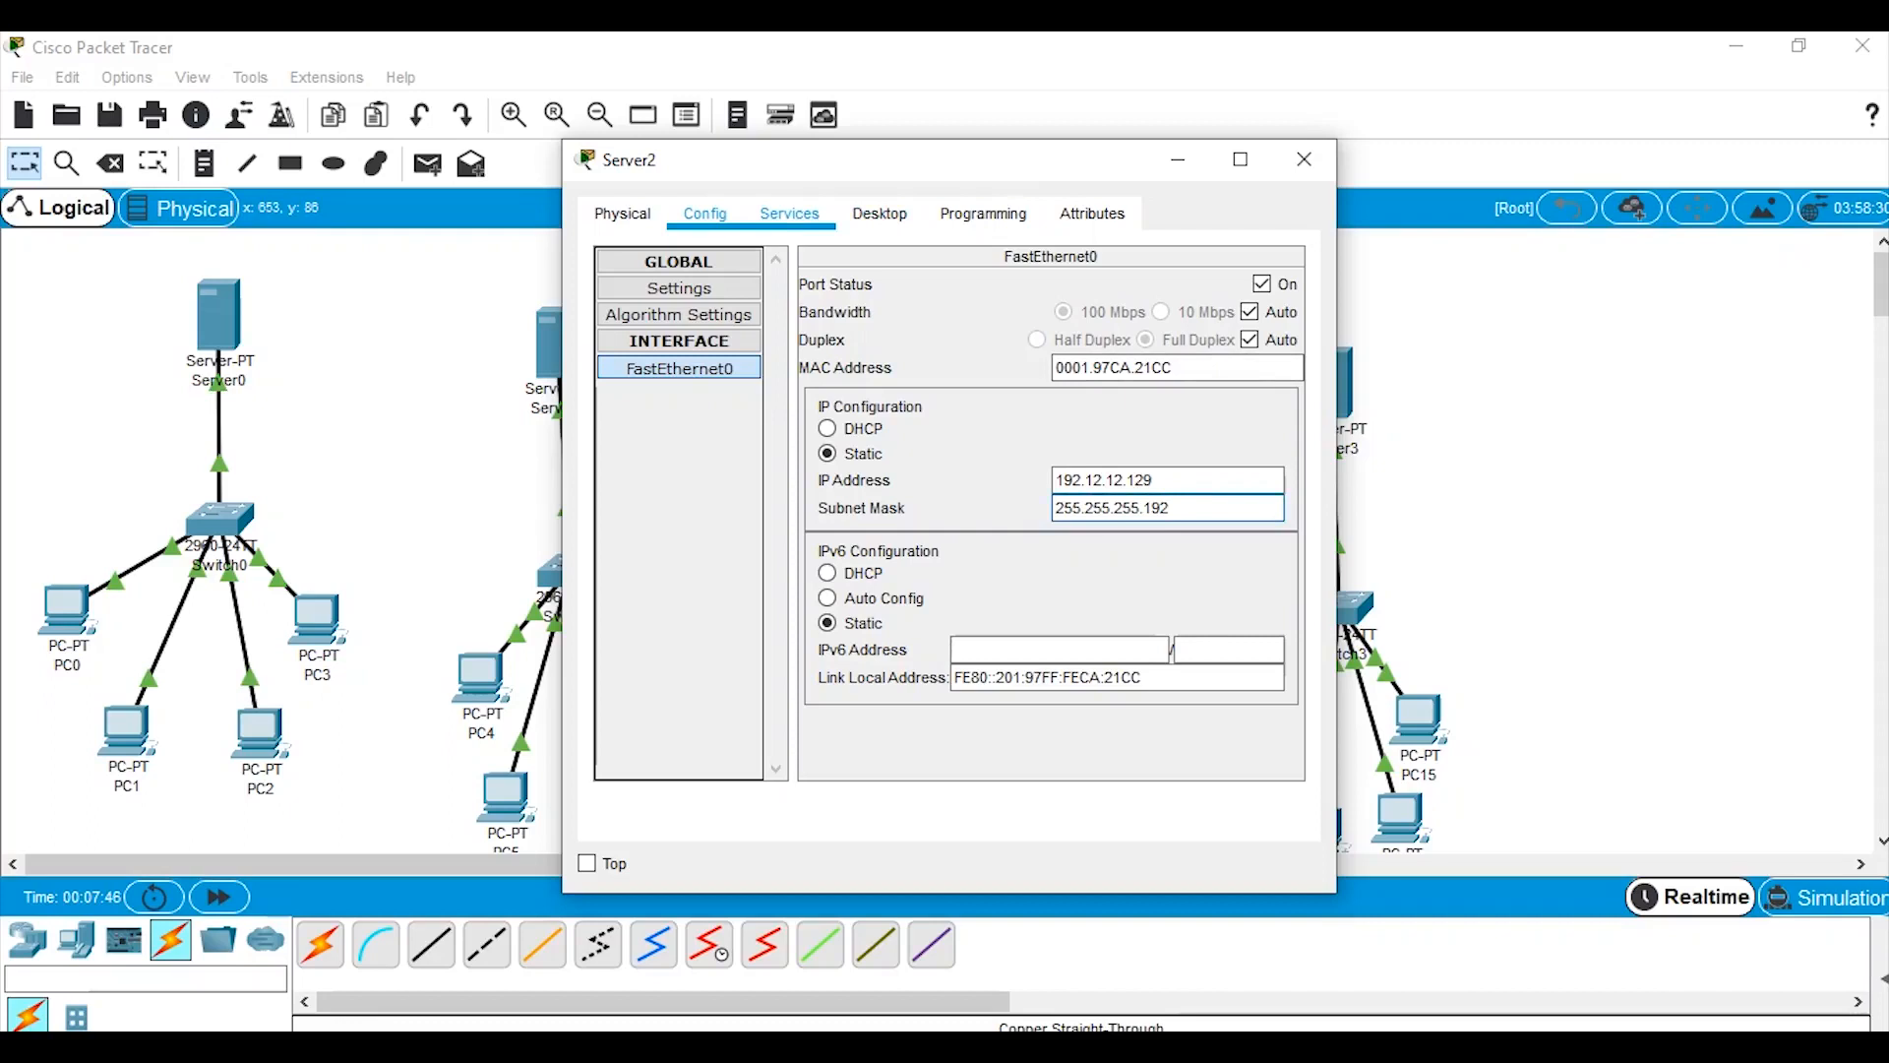
Turn on Server2's DHCP service and enter 192.12.12.193 as the default gateway of serverPool.
{"action": "left_click", "coordinate": [789, 213]}
{"action": "left_click", "coordinate": [672, 315]}
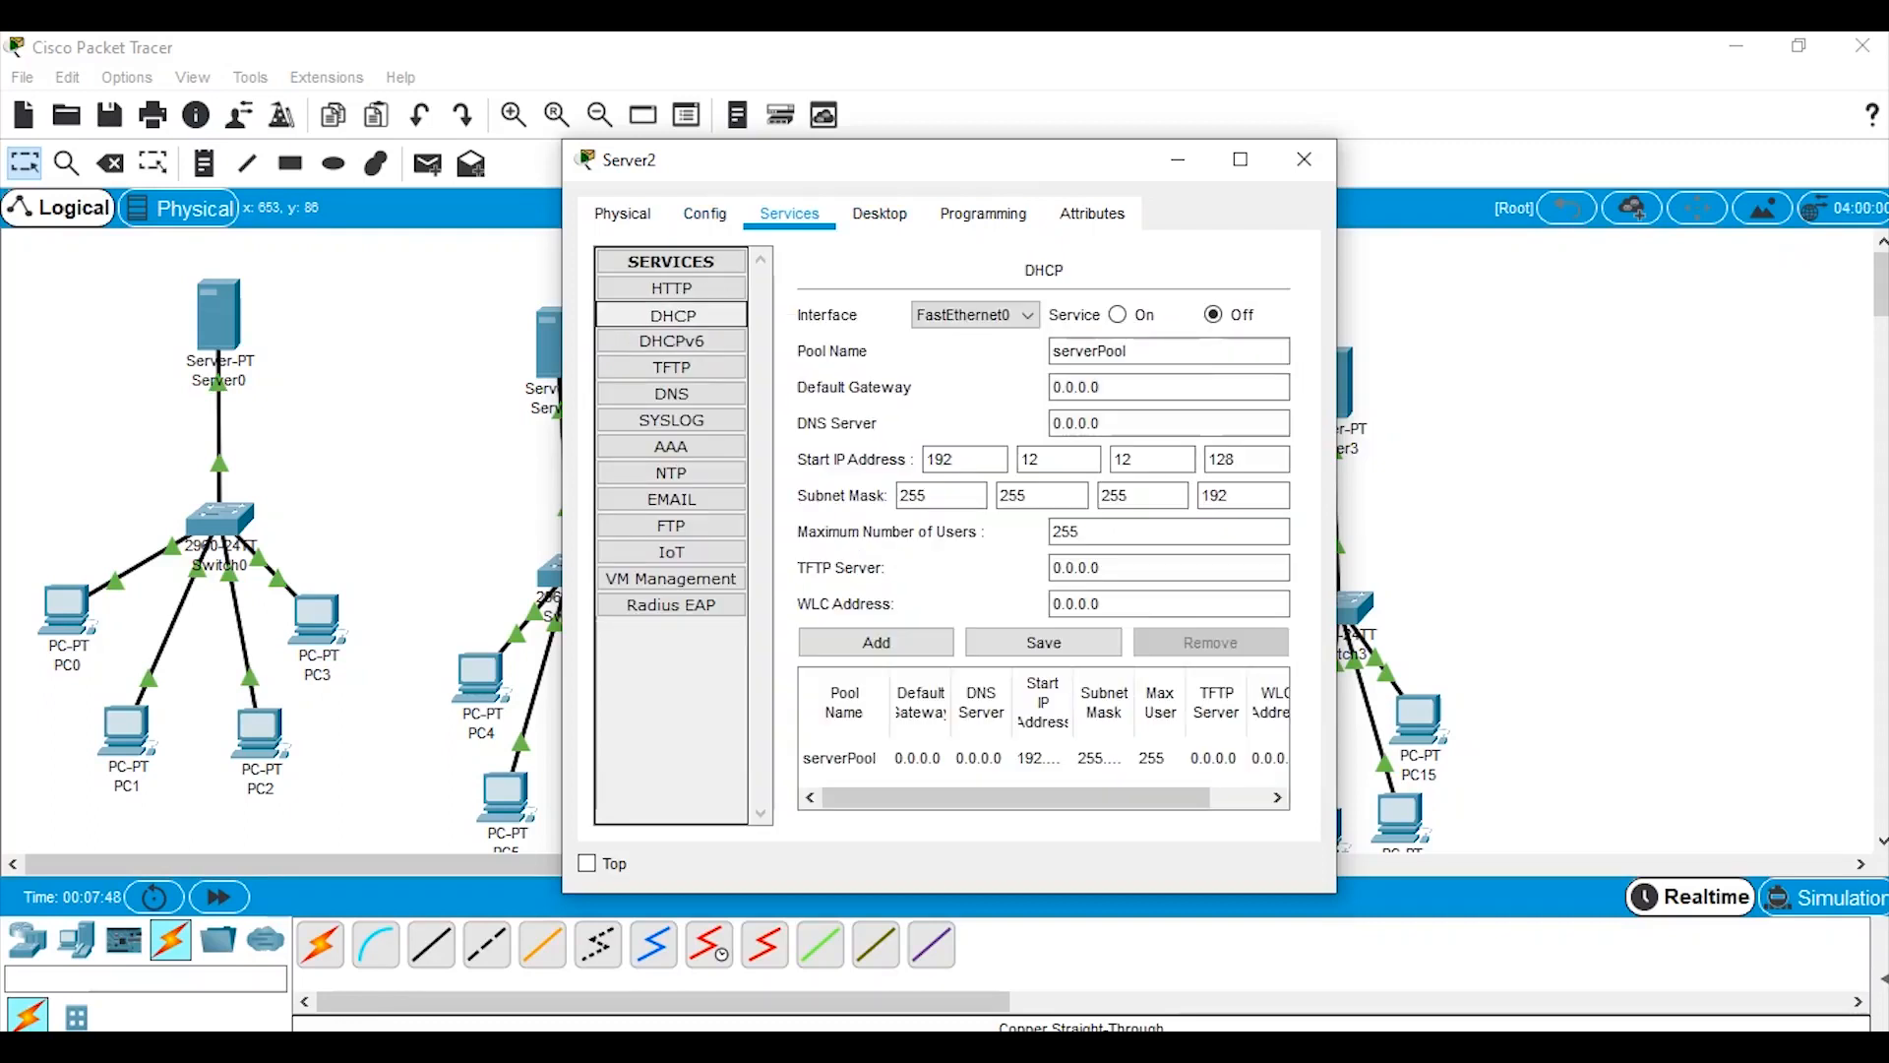
{"action": "key", "text": "BackSpace"}
{"action": "key", "text": "BackSpace"}
{"action": "key", "text": "BackSpace"}
{"action": "key", "text": "BackSpace"}
{"action": "key", "text": "BackSpace"}
{"action": "key", "text": "BackSpace"}
{"action": "key", "text": "BackSpace"}
{"action": "type", "text": "192.16"}
{"action": "key", "text": "BackSpace"}
{"action": "key", "text": "BackSpace"}
{"action": "key", "text": "BackSpace"}
{"action": "key", "text": "BackSpace"}
{"action": "key", "text": "BackSpace"}
{"action": "key", "text": "BackSpace"}
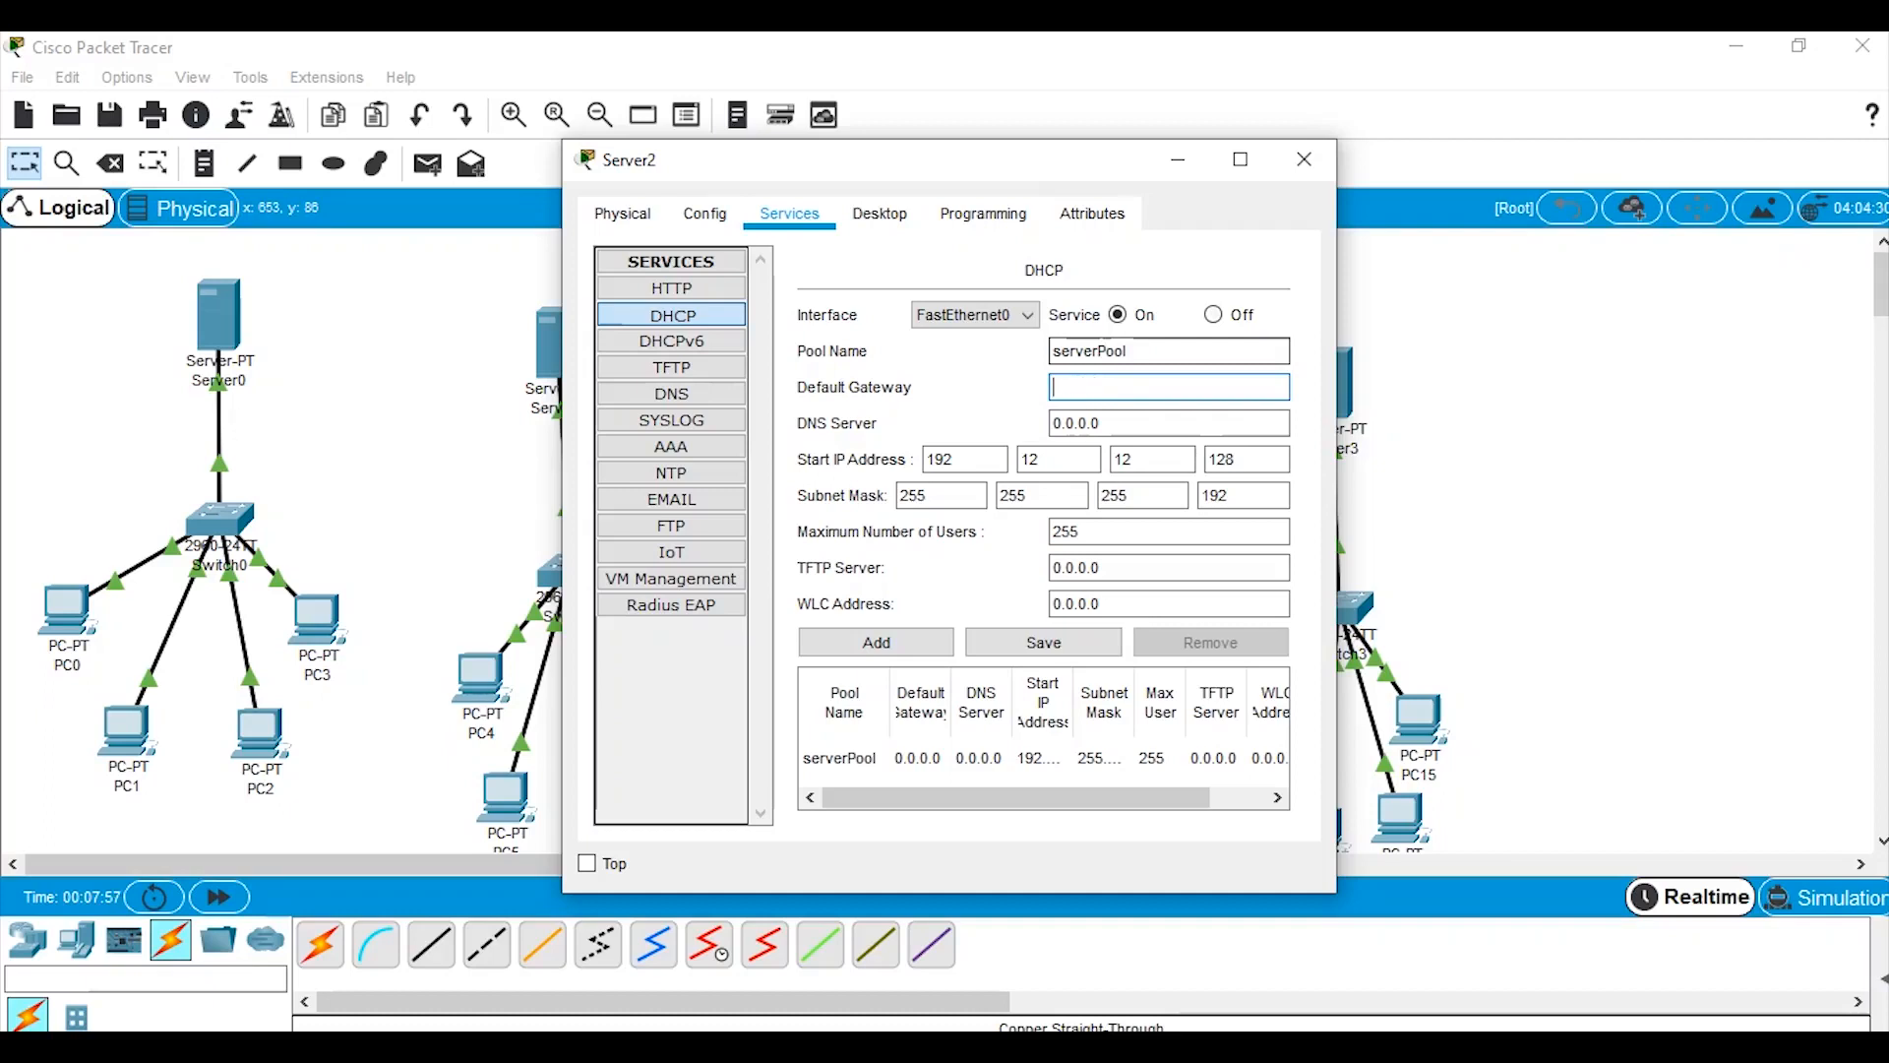
{"action": "type", "text": "192.12.12.193"}
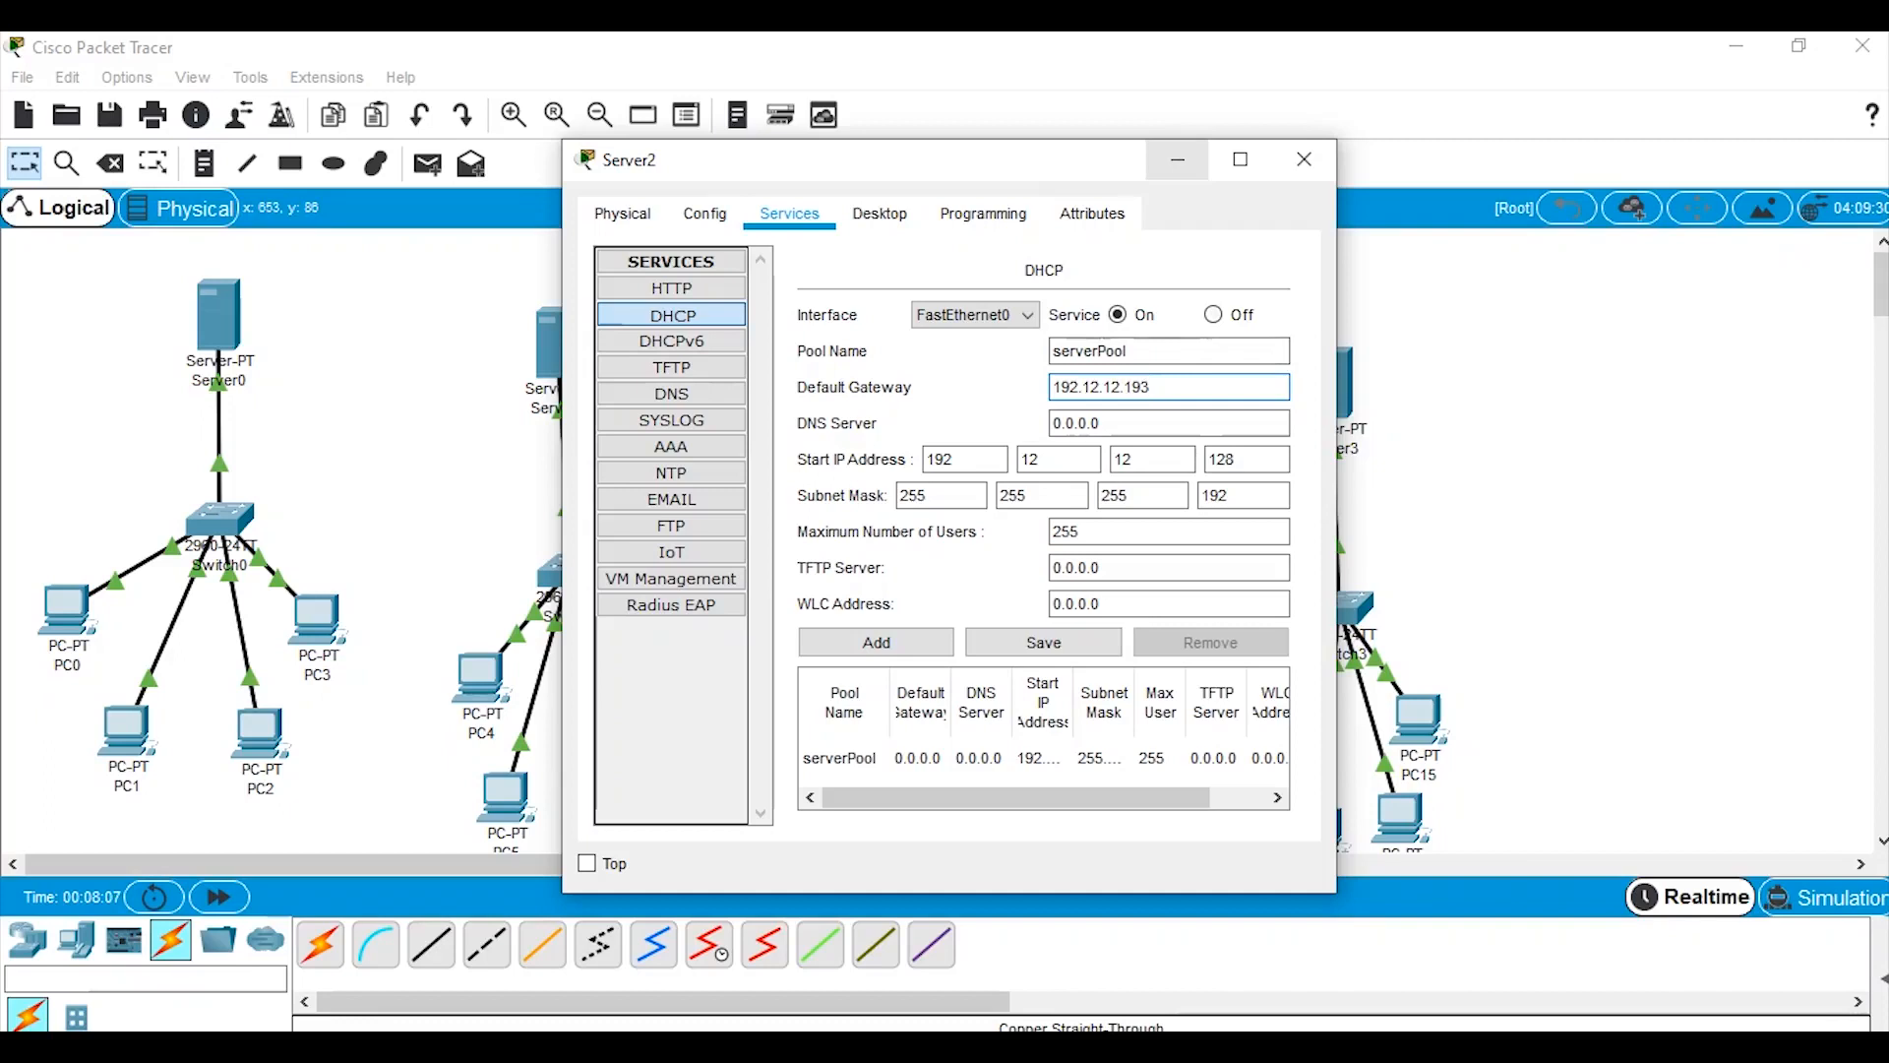
{"action": "left_click", "coordinate": [1303, 159]}
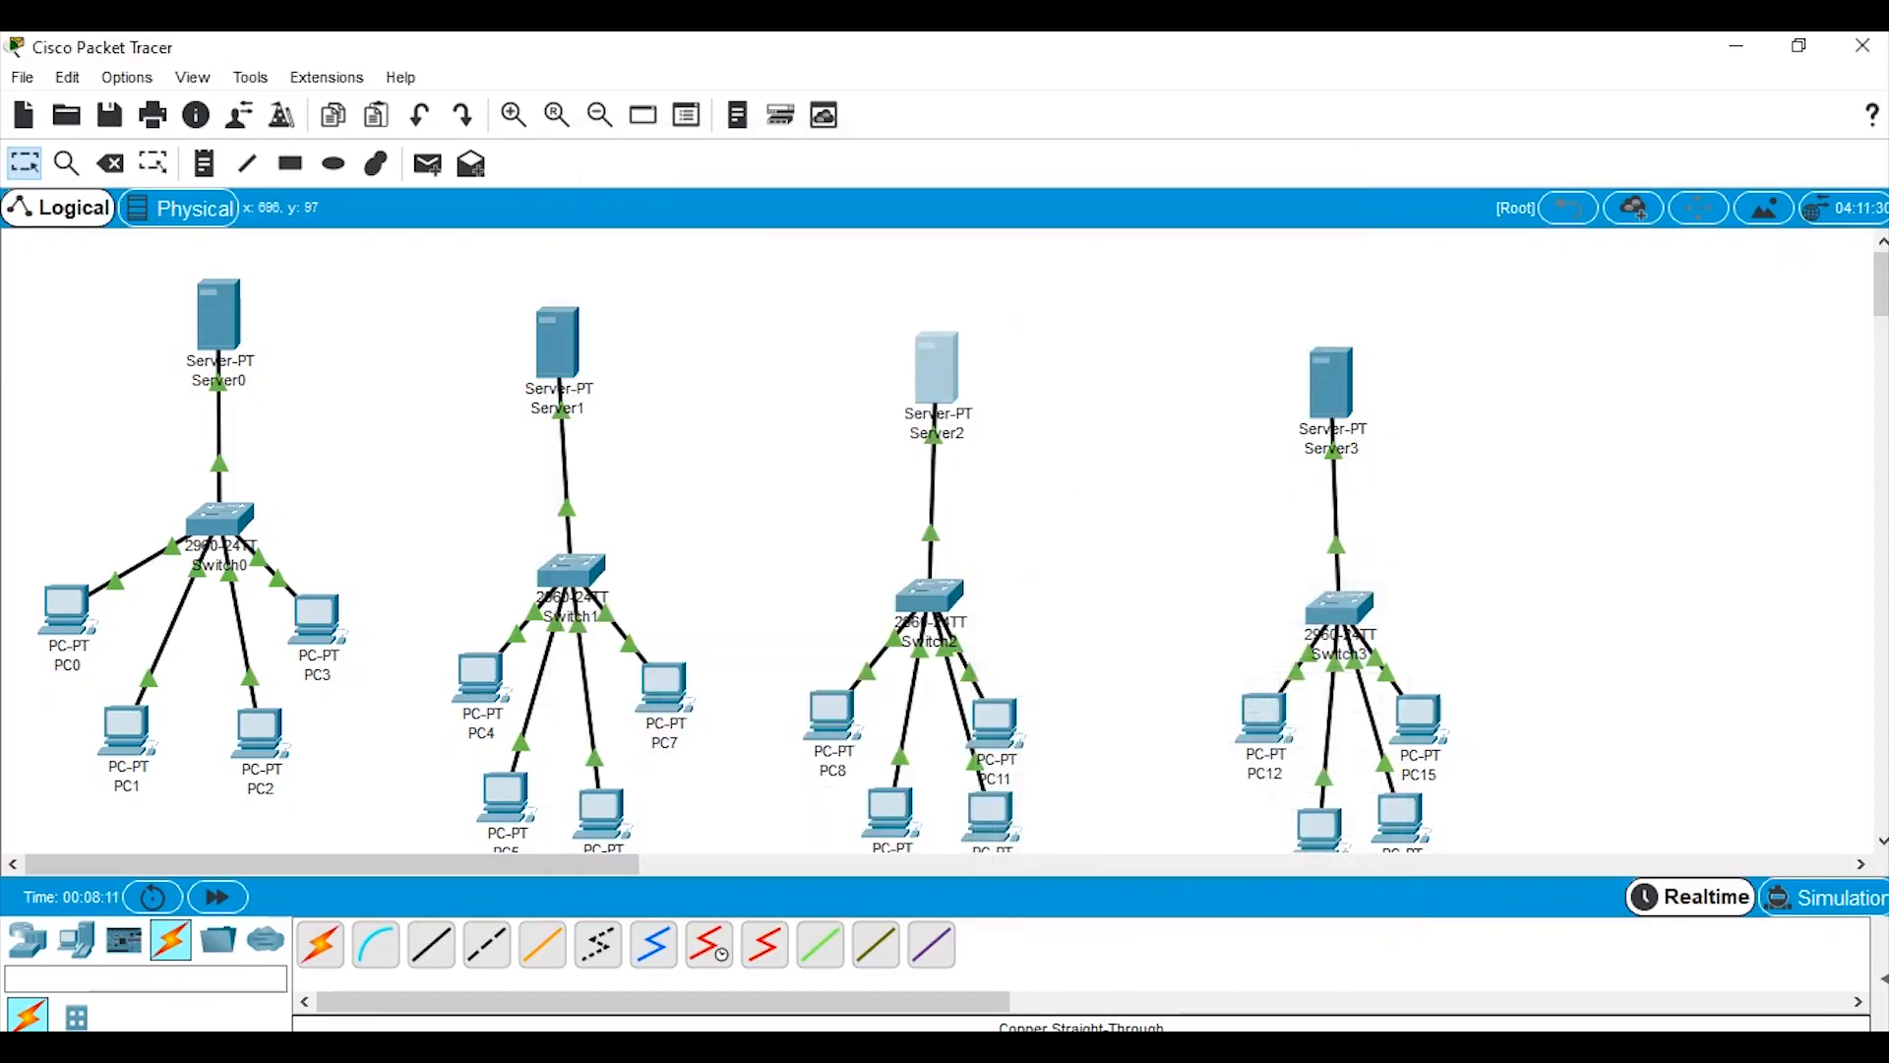
Correct the default gateway of Server2's DHCP serverPool to 192.12.12.129 and save the pool.
{"action": "mouse_move", "coordinate": [951, 363]}
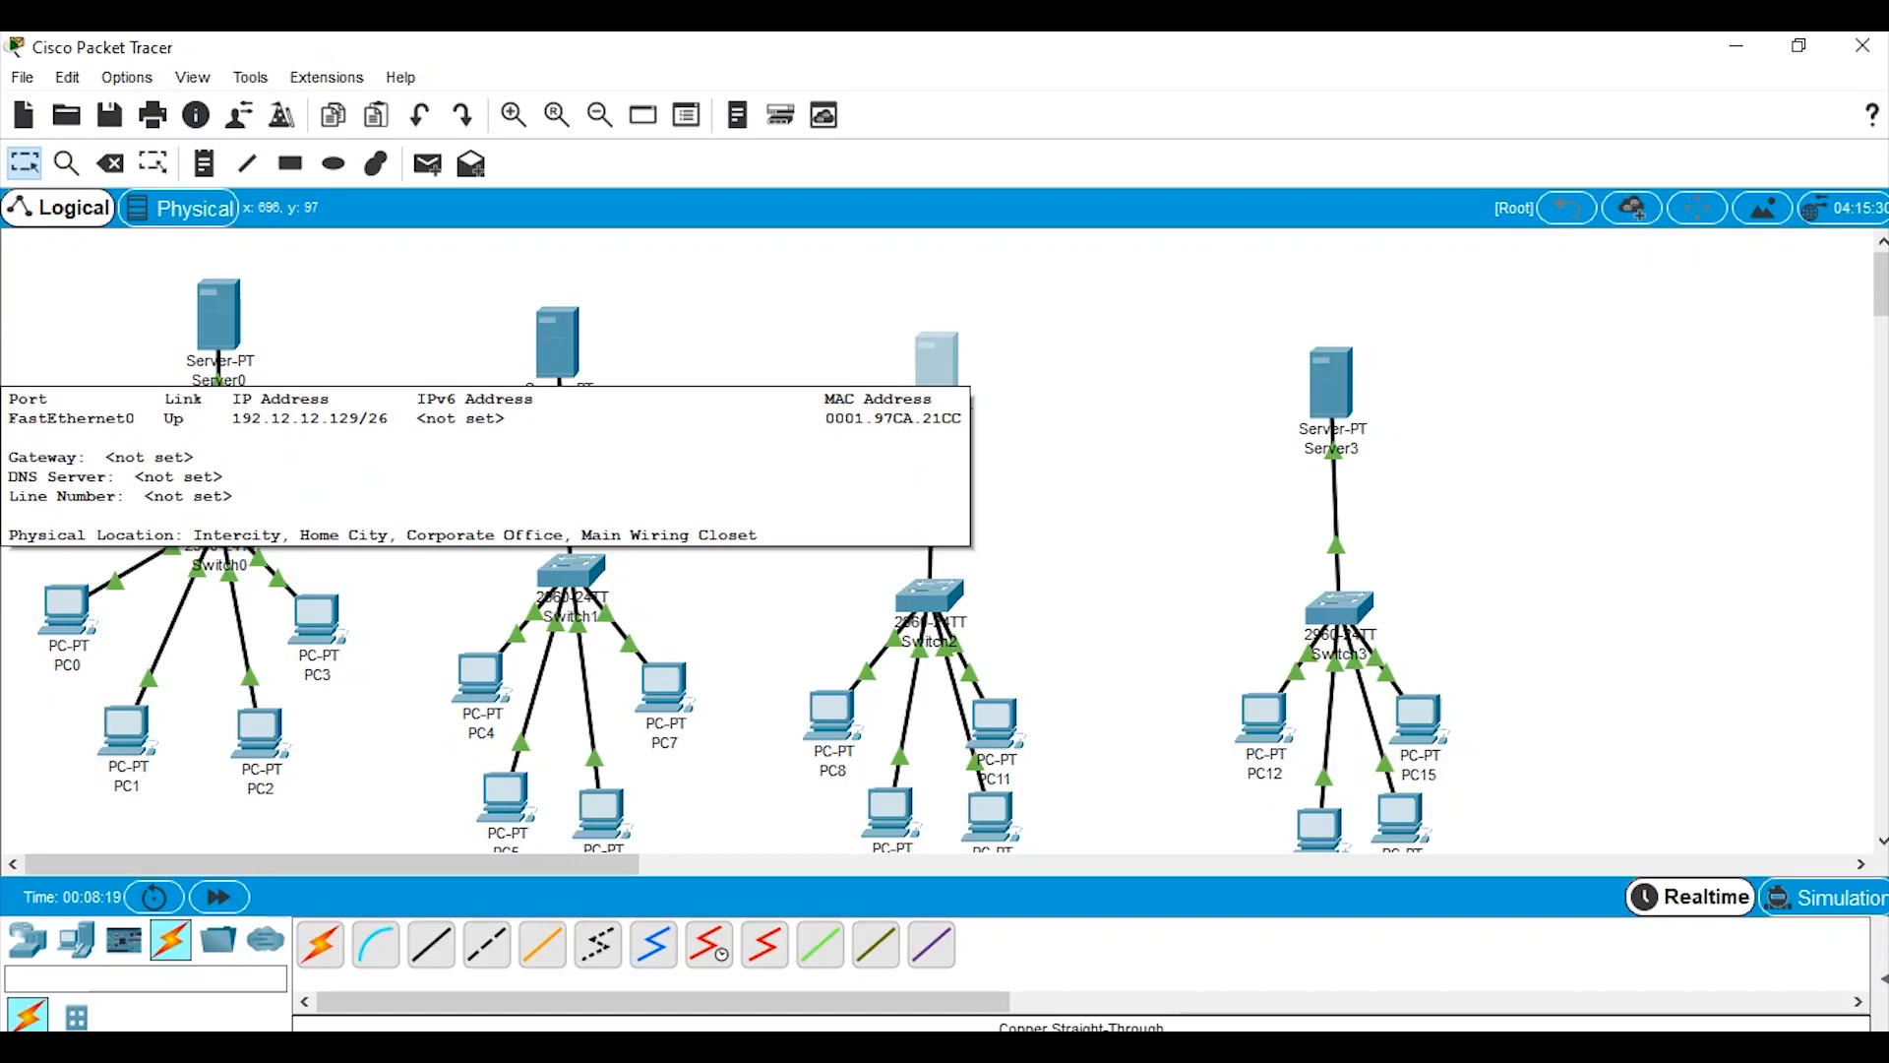
{"action": "left_click", "coordinate": [950, 363]}
{"action": "left_click", "coordinate": [704, 213]}
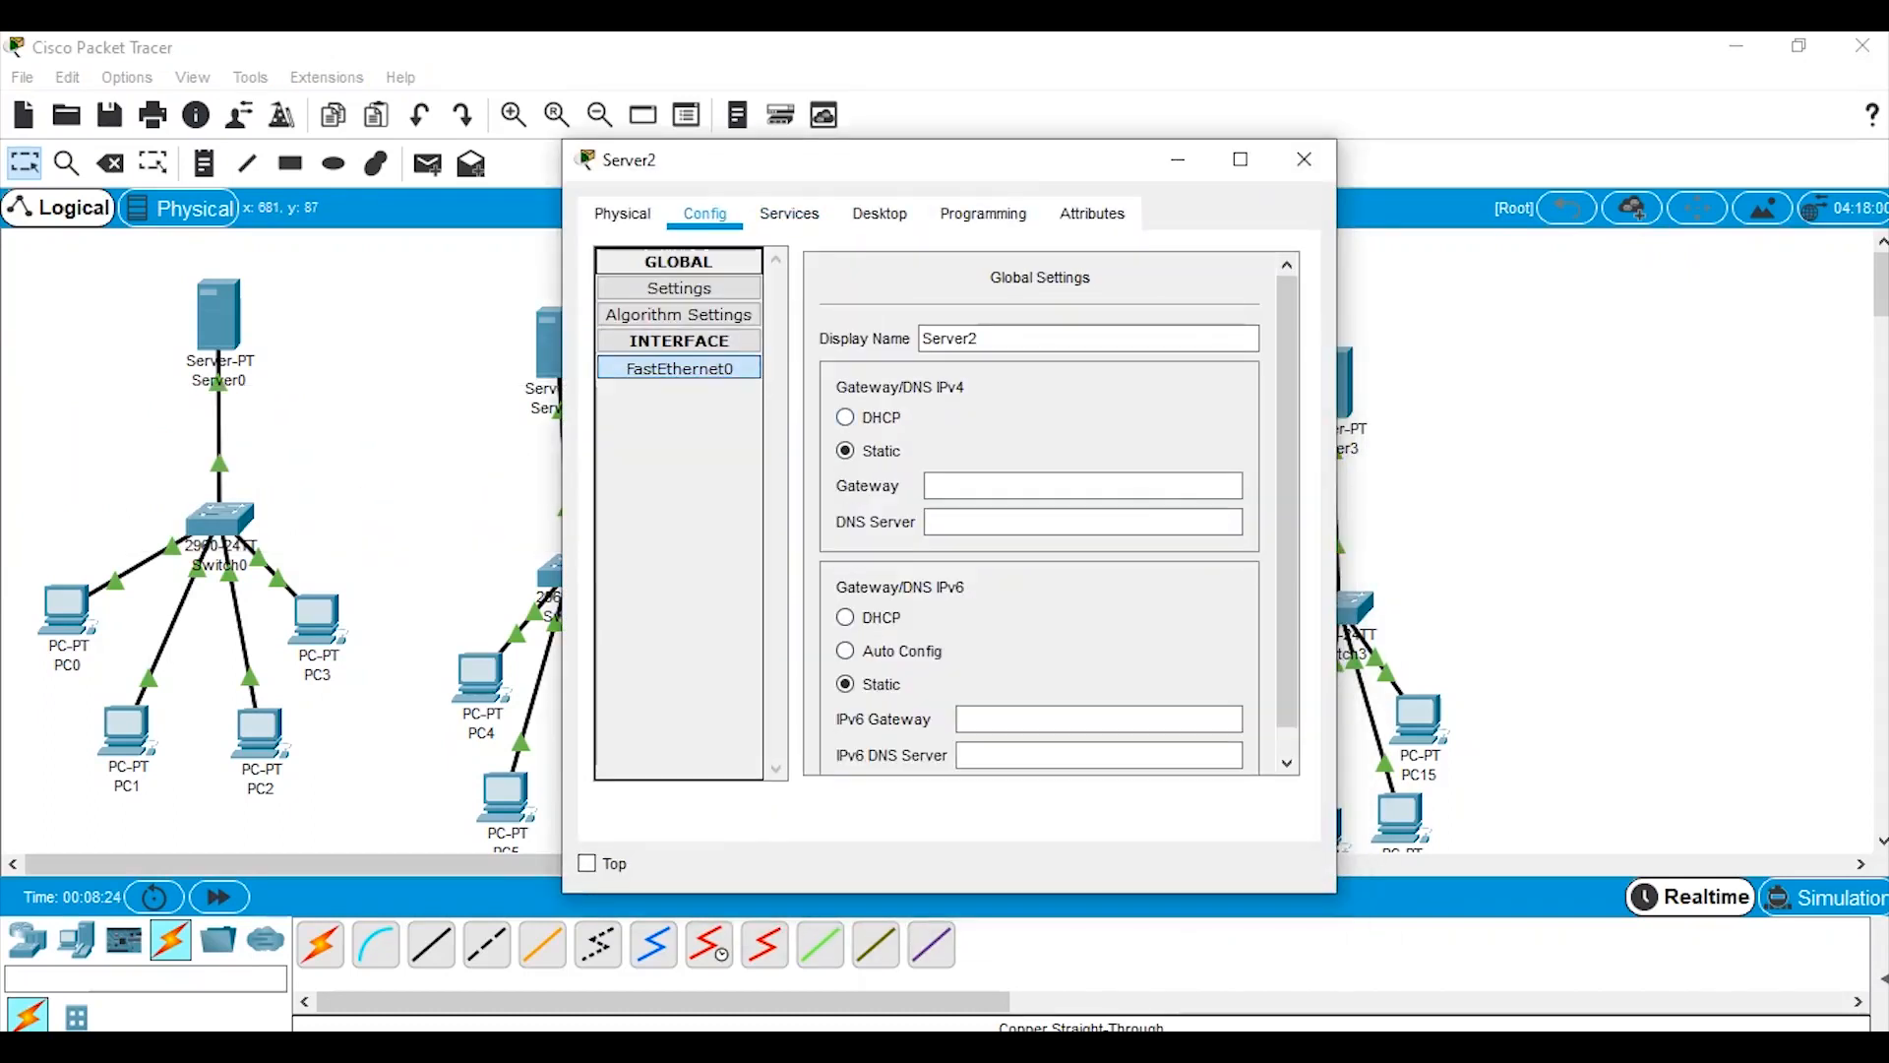
{"action": "left_click", "coordinate": [679, 369]}
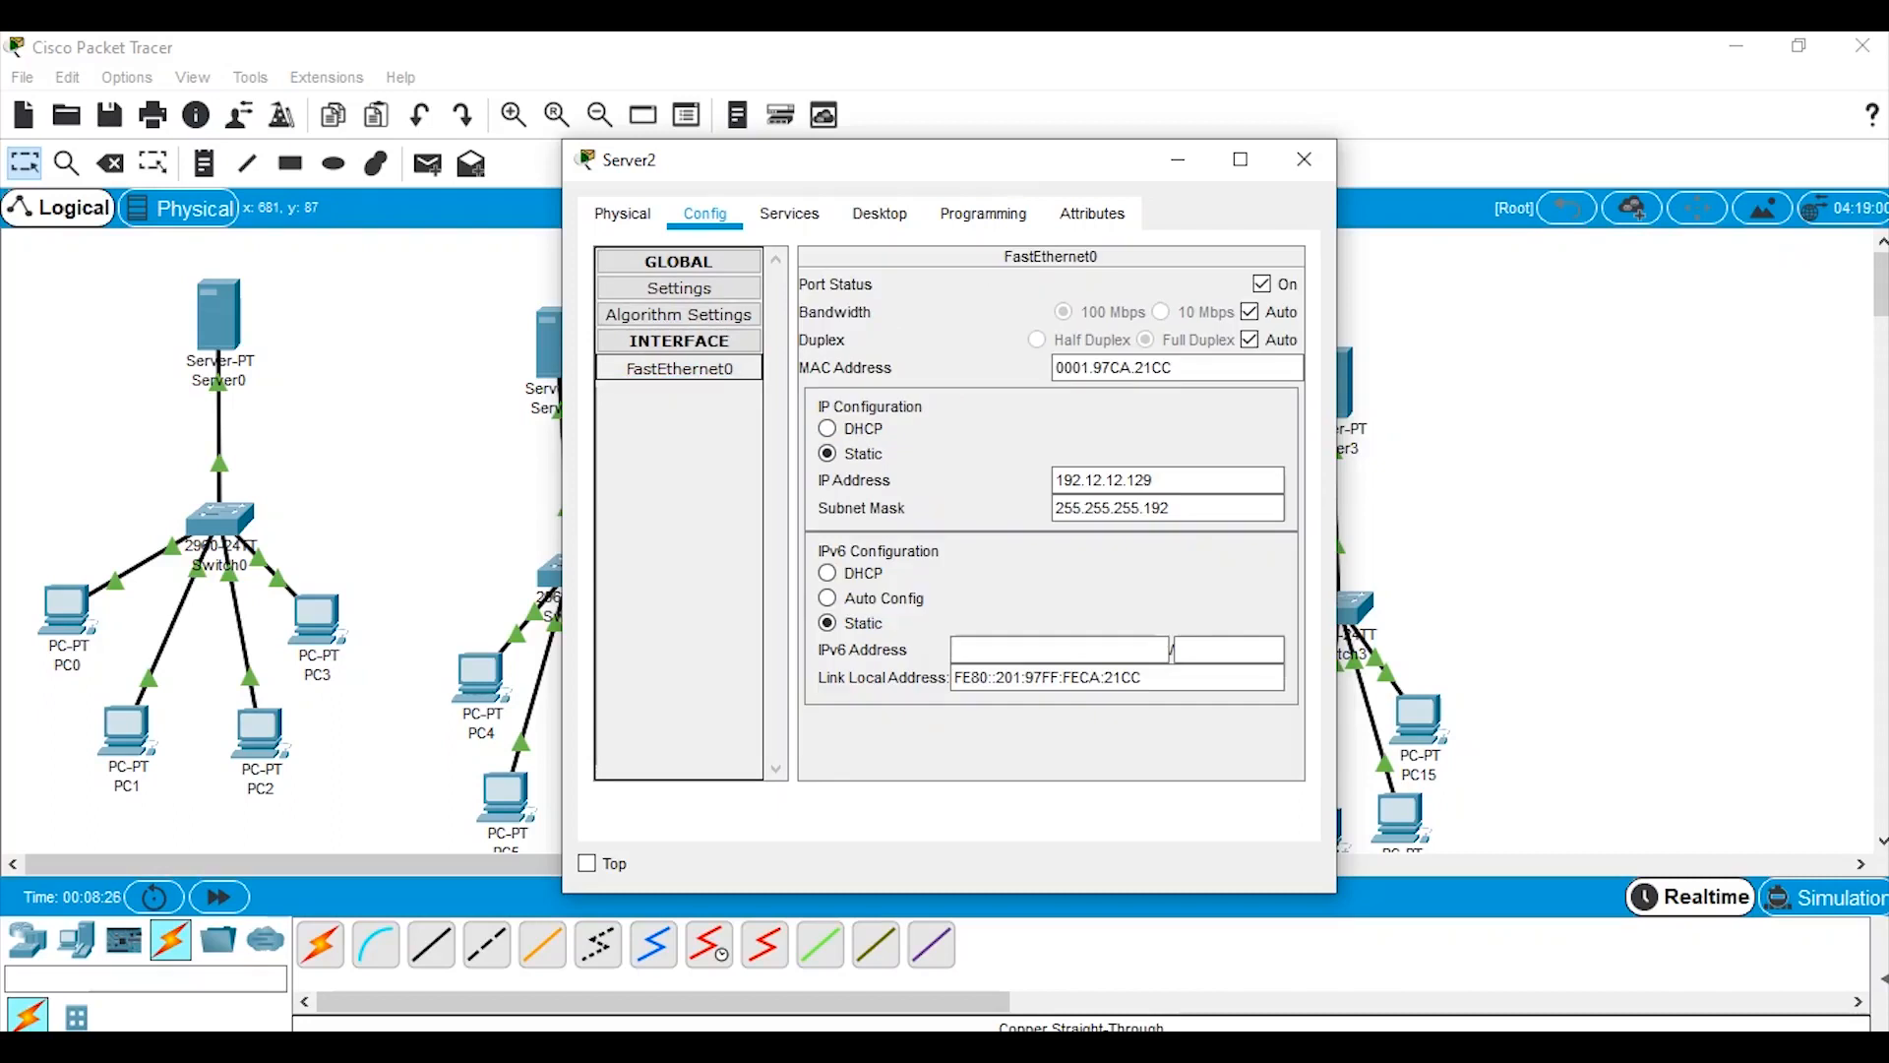
{"action": "left_click", "coordinate": [789, 214]}
{"action": "left_click", "coordinate": [1157, 387]}
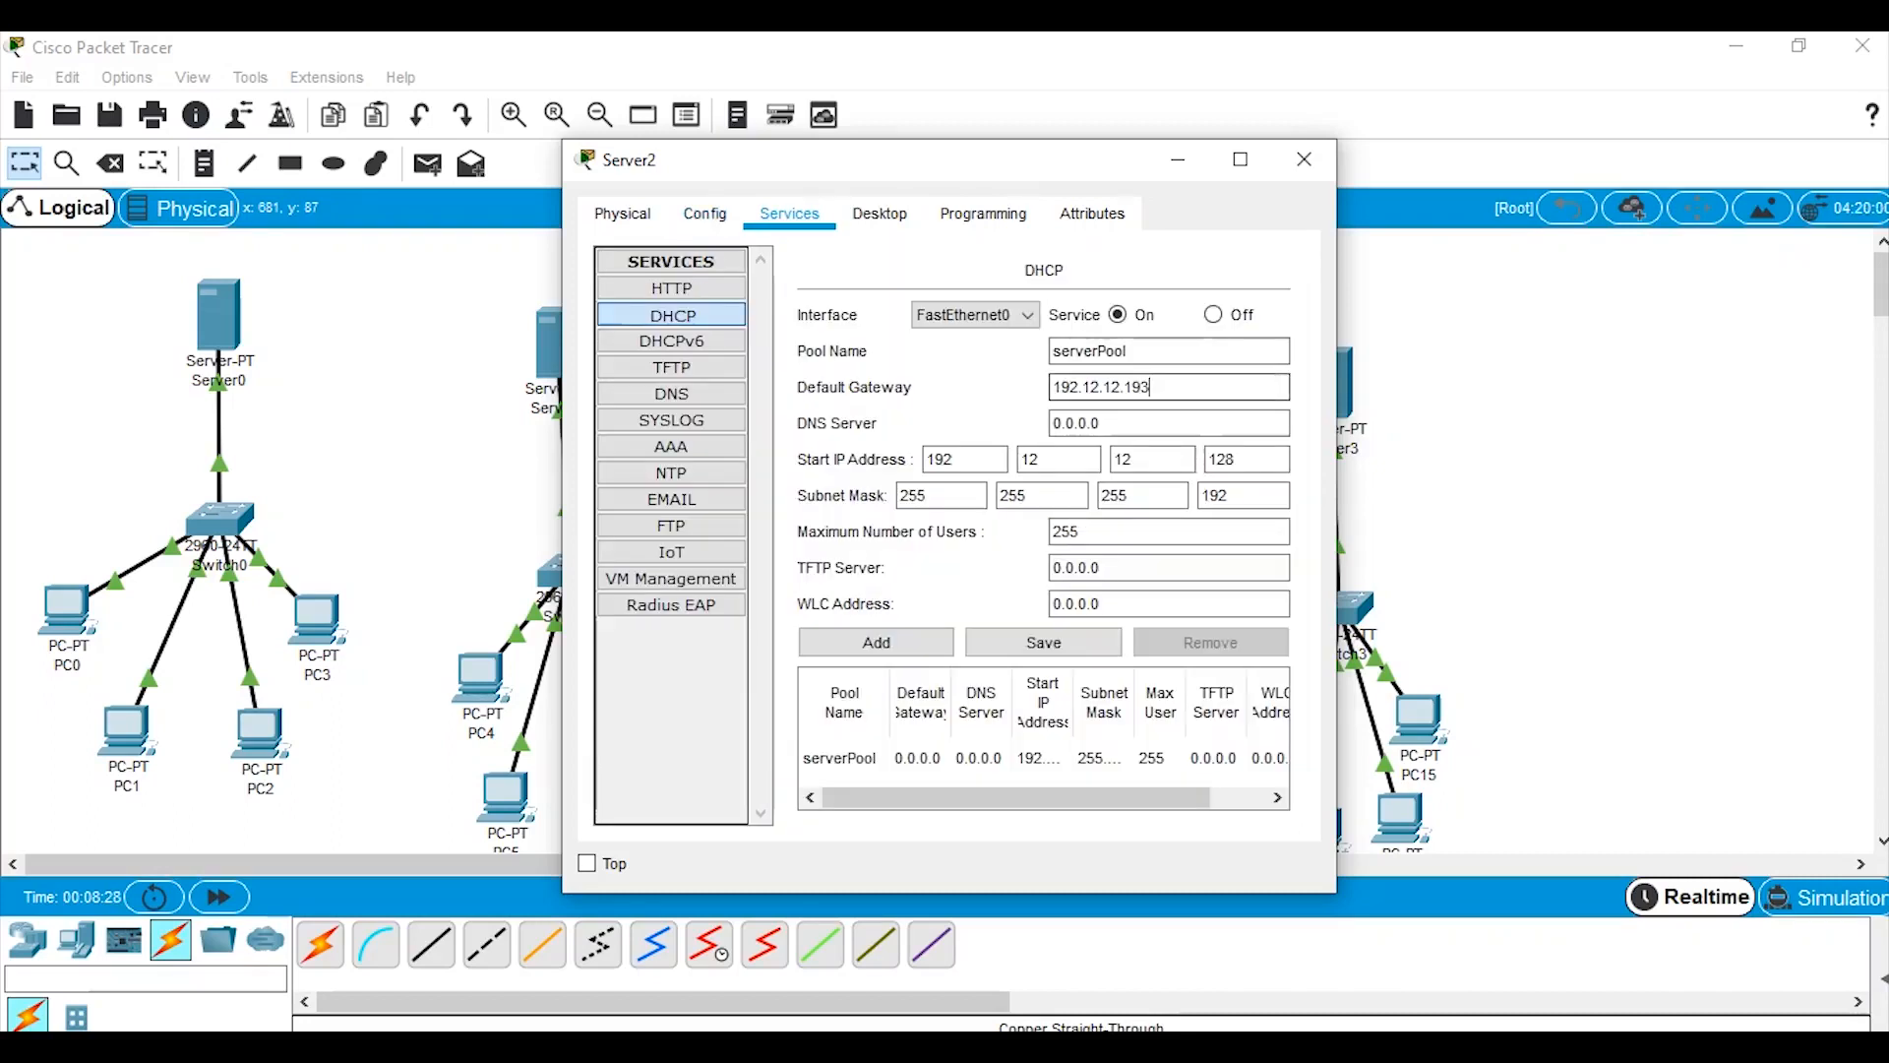
{"action": "key", "text": "BackSpace"}
{"action": "key", "text": "BackSpace"}
{"action": "key", "text": "BackSpace"}
{"action": "type", "text": "129"}
{"action": "left_click", "coordinate": [1044, 643]}
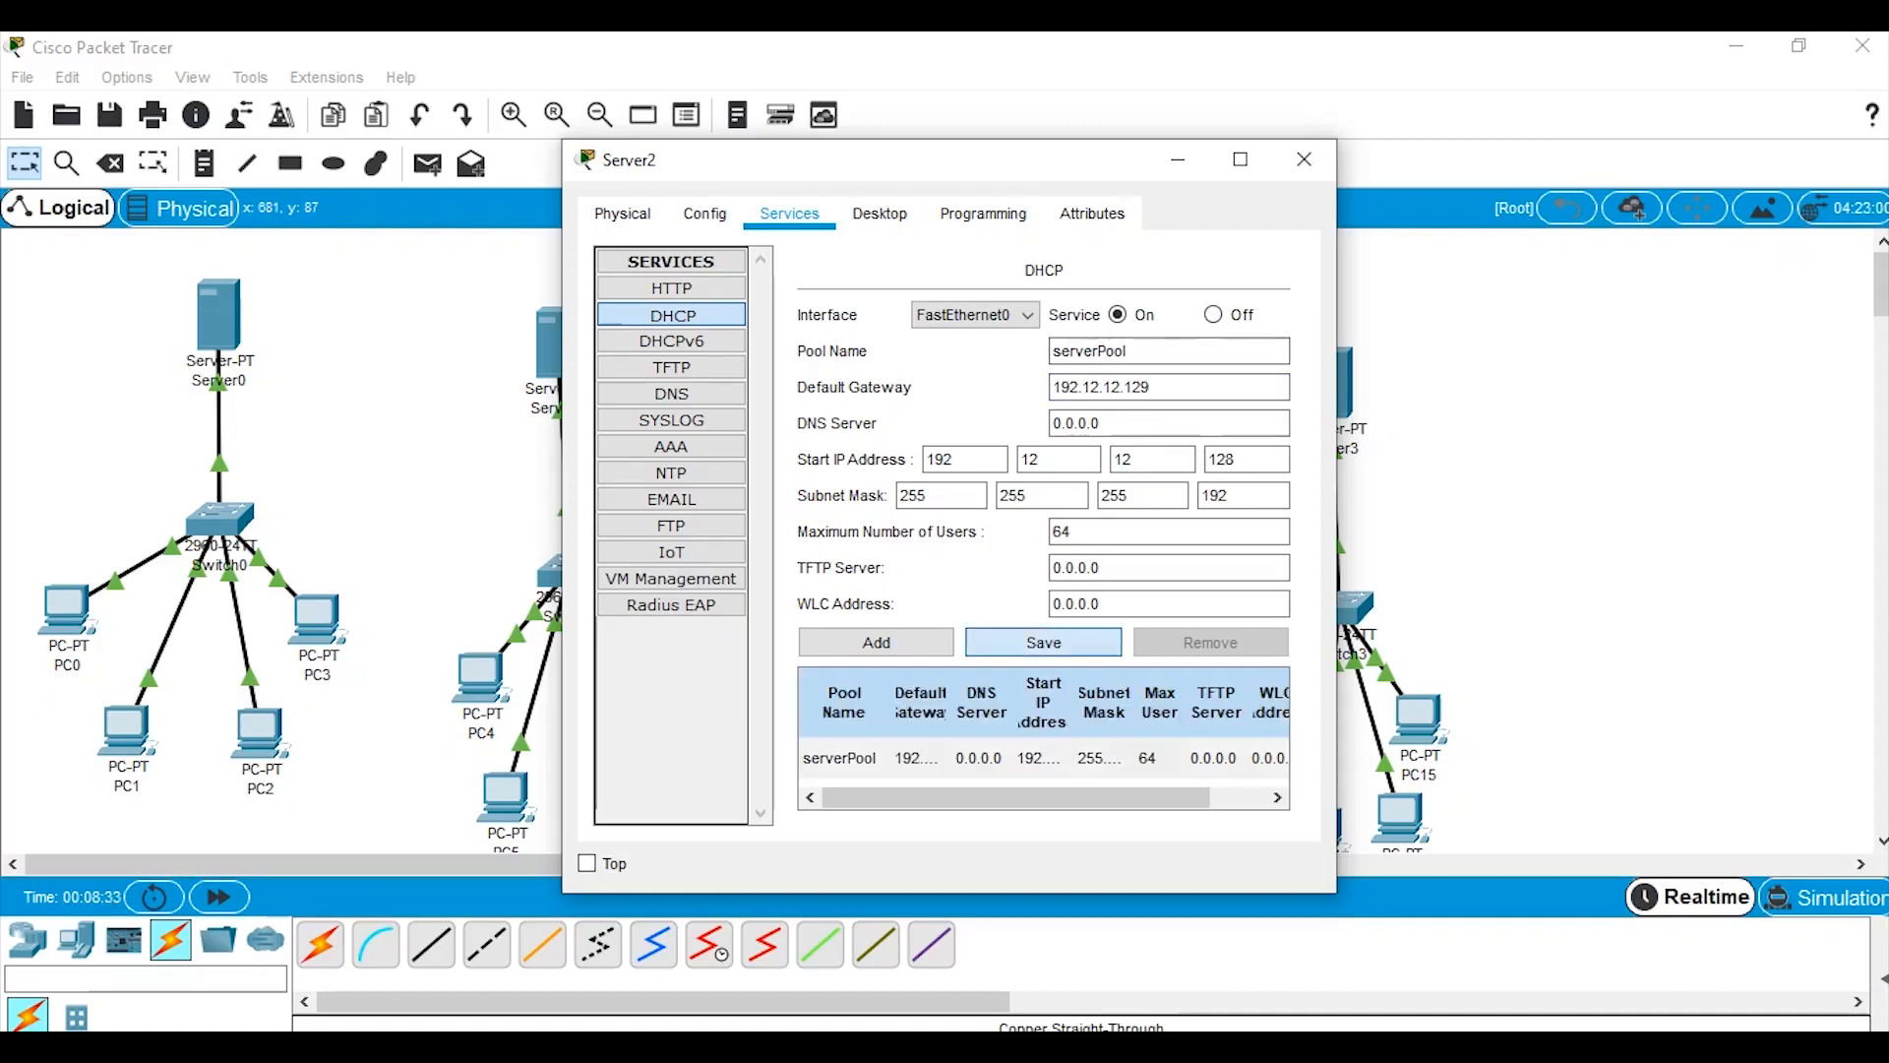
{"action": "left_click", "coordinate": [1178, 160]}
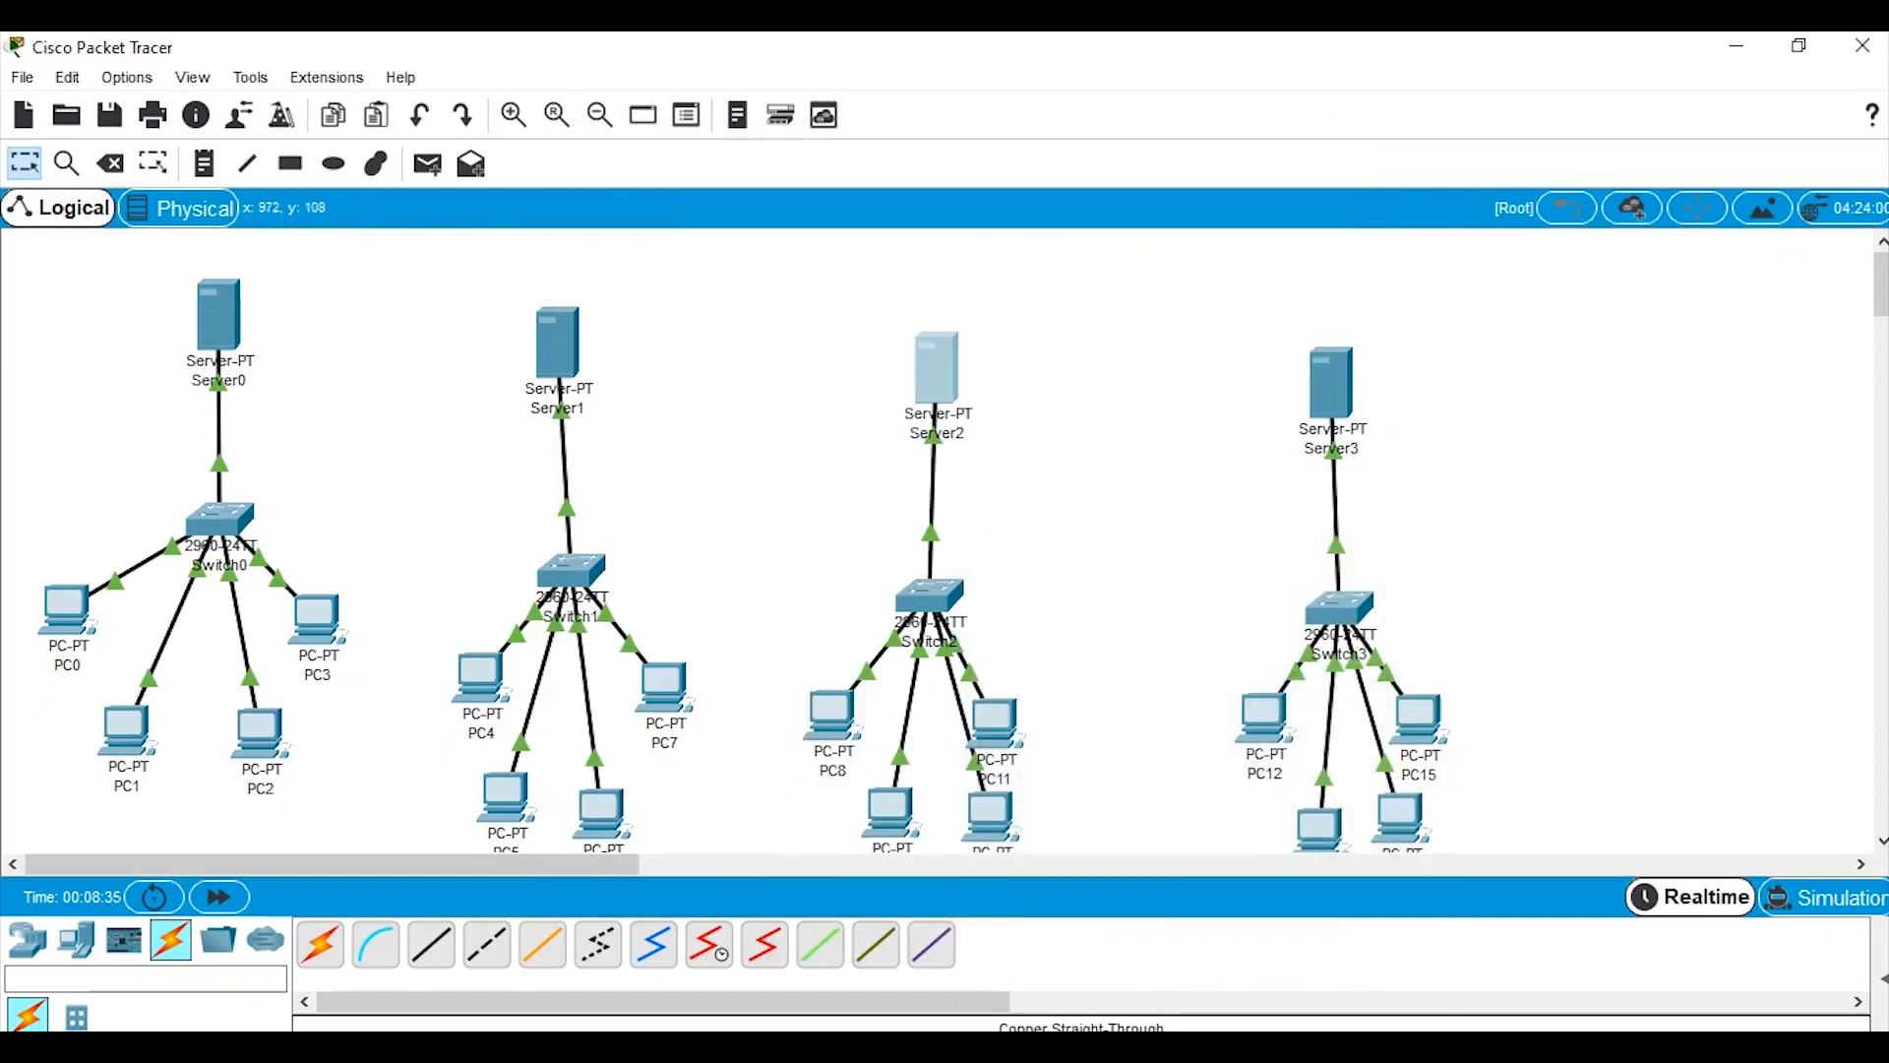
Give Server3's FastEthernet0 the static IP address 192.12.12.193 with subnet mask 255.255.255.192.
{"action": "left_click", "coordinate": [1331, 385]}
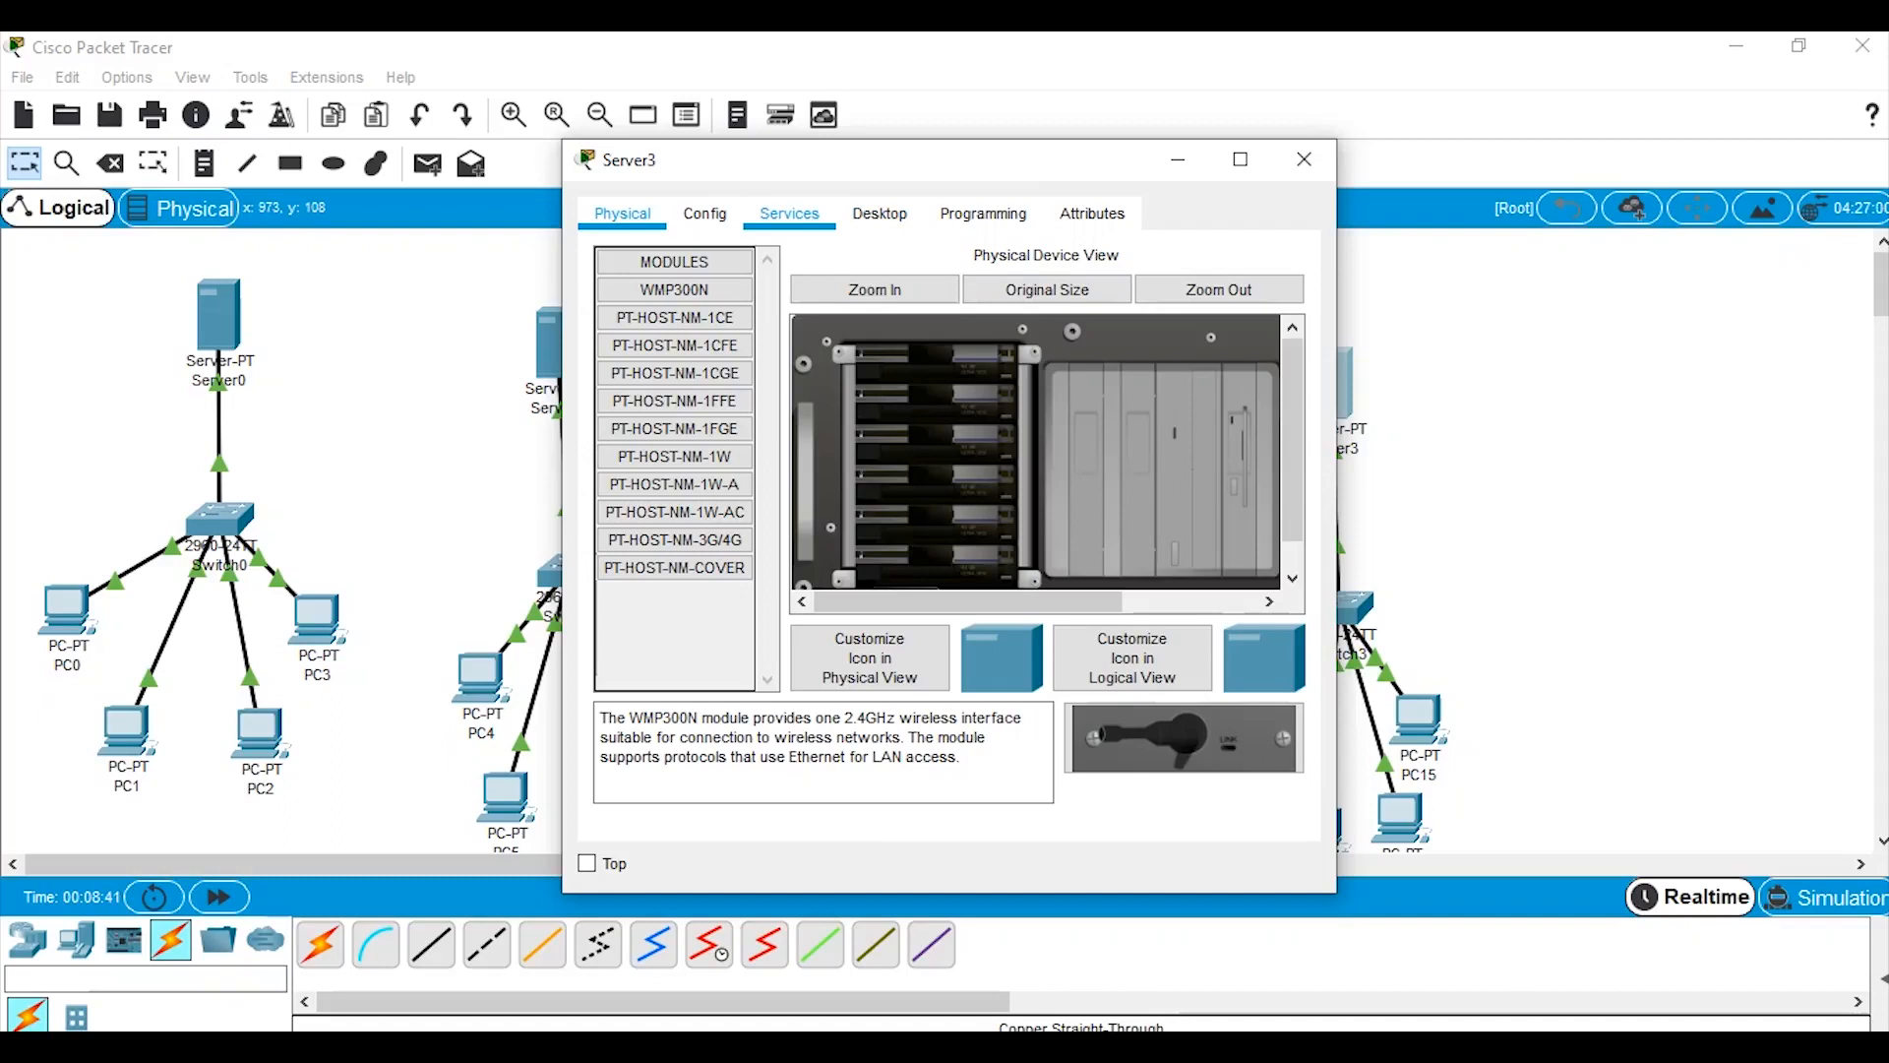
{"action": "left_click", "coordinate": [705, 213]}
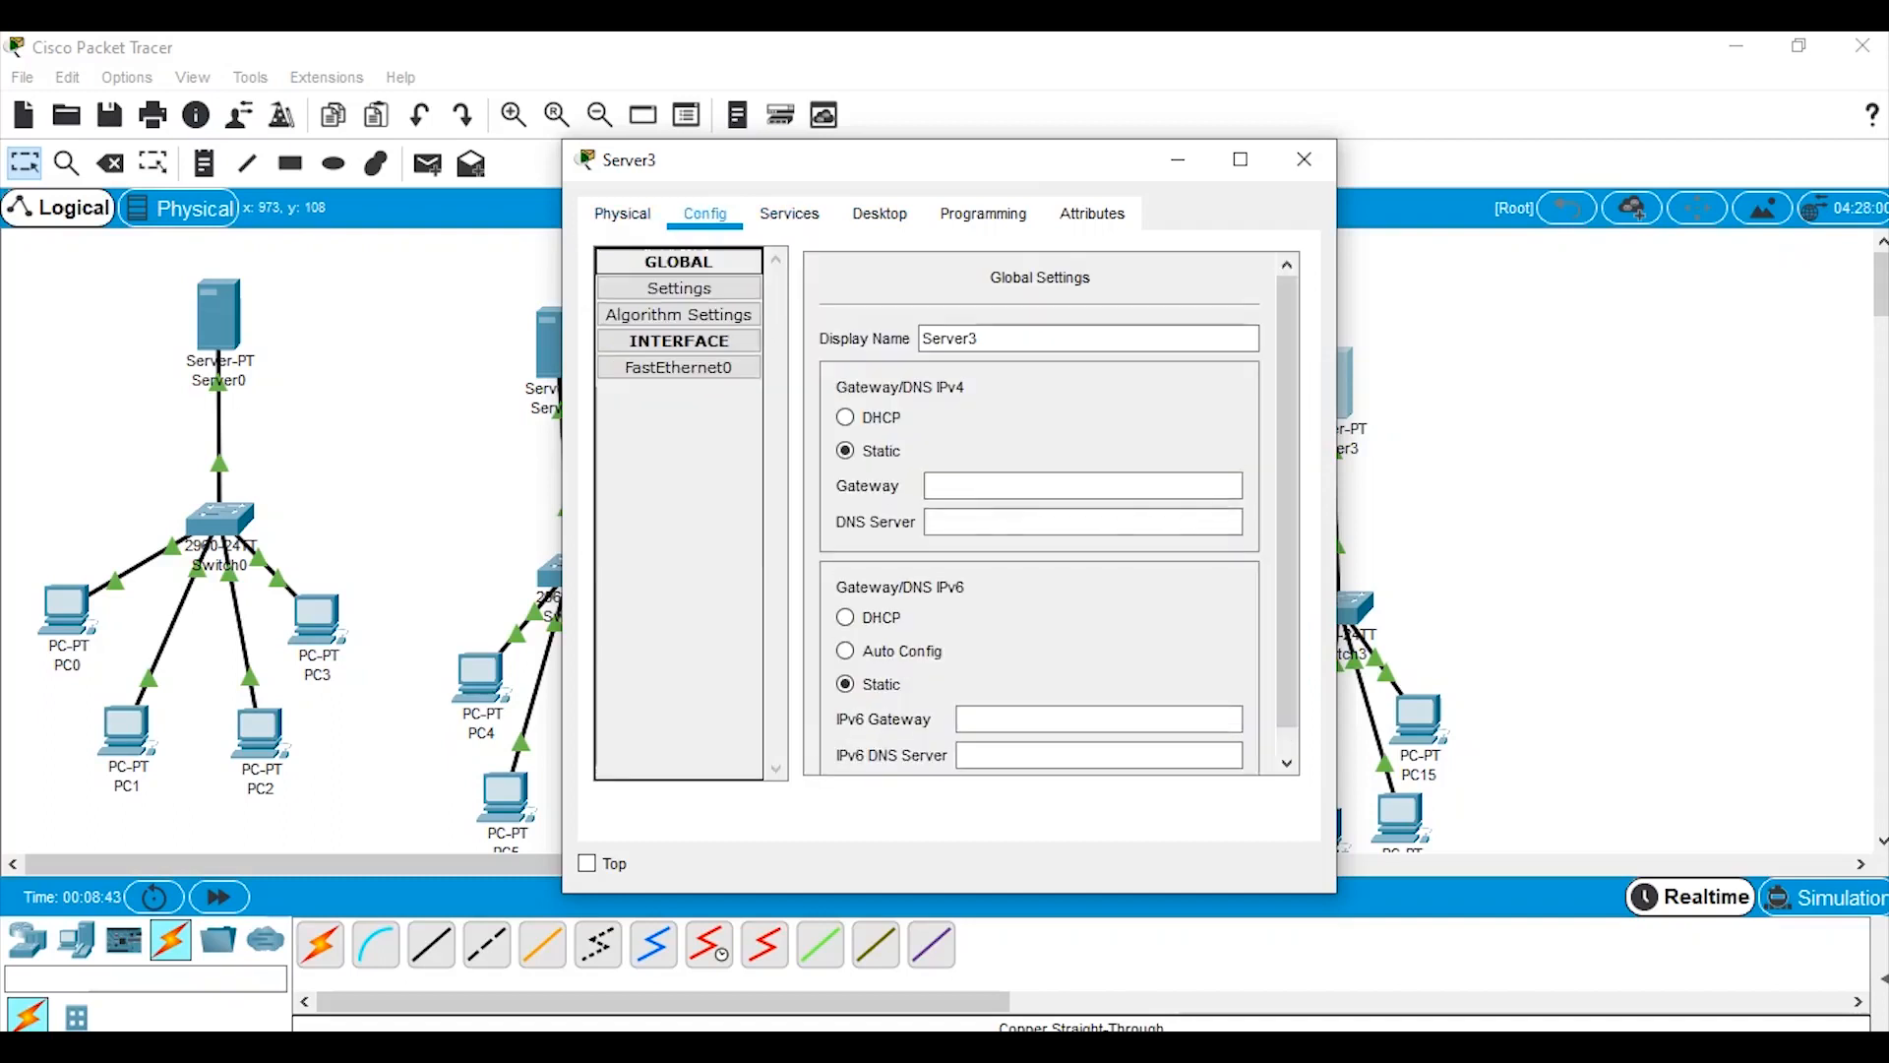
{"action": "left_click", "coordinate": [679, 368]}
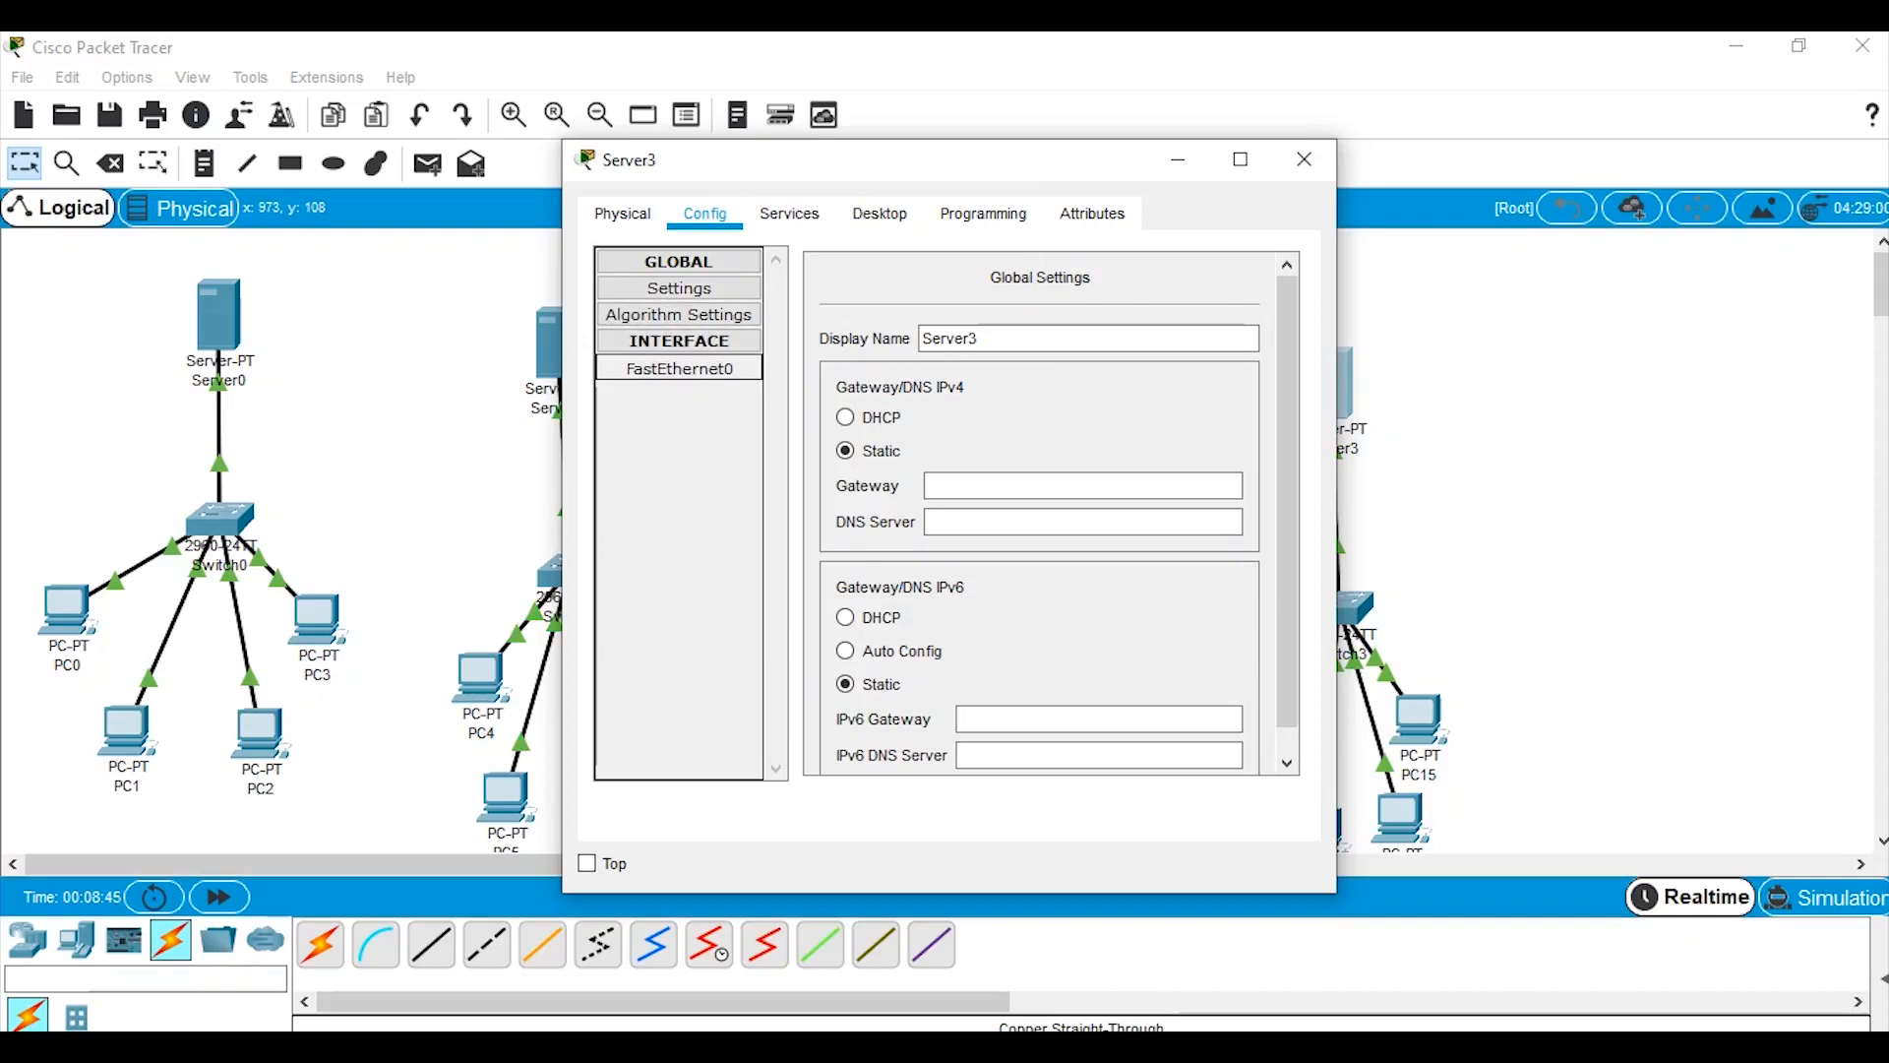
{"action": "left_click", "coordinate": [1168, 480]}
{"action": "type", "text": "1"}
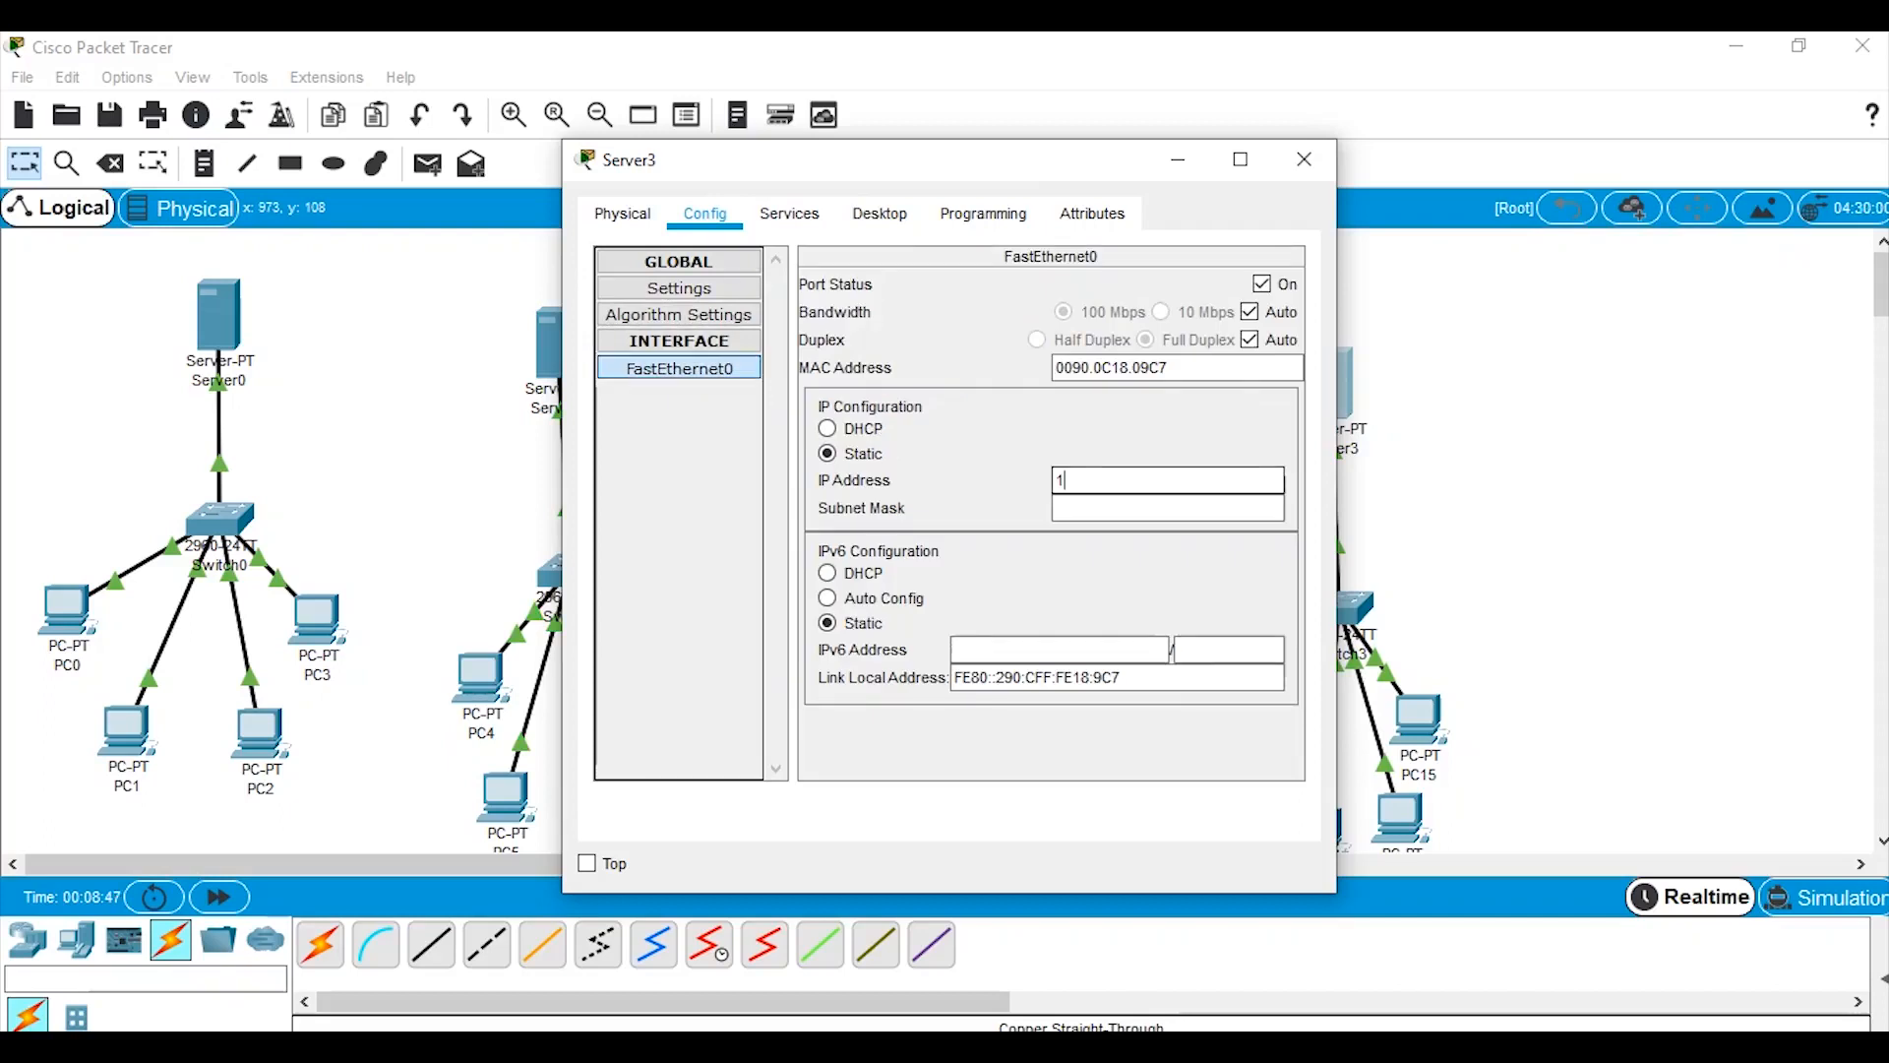
{"action": "type", "text": "92.12.12.193"}
{"action": "key", "text": "Tab"}
{"action": "key", "text": "BackSpace"}
{"action": "type", "text": "192"}
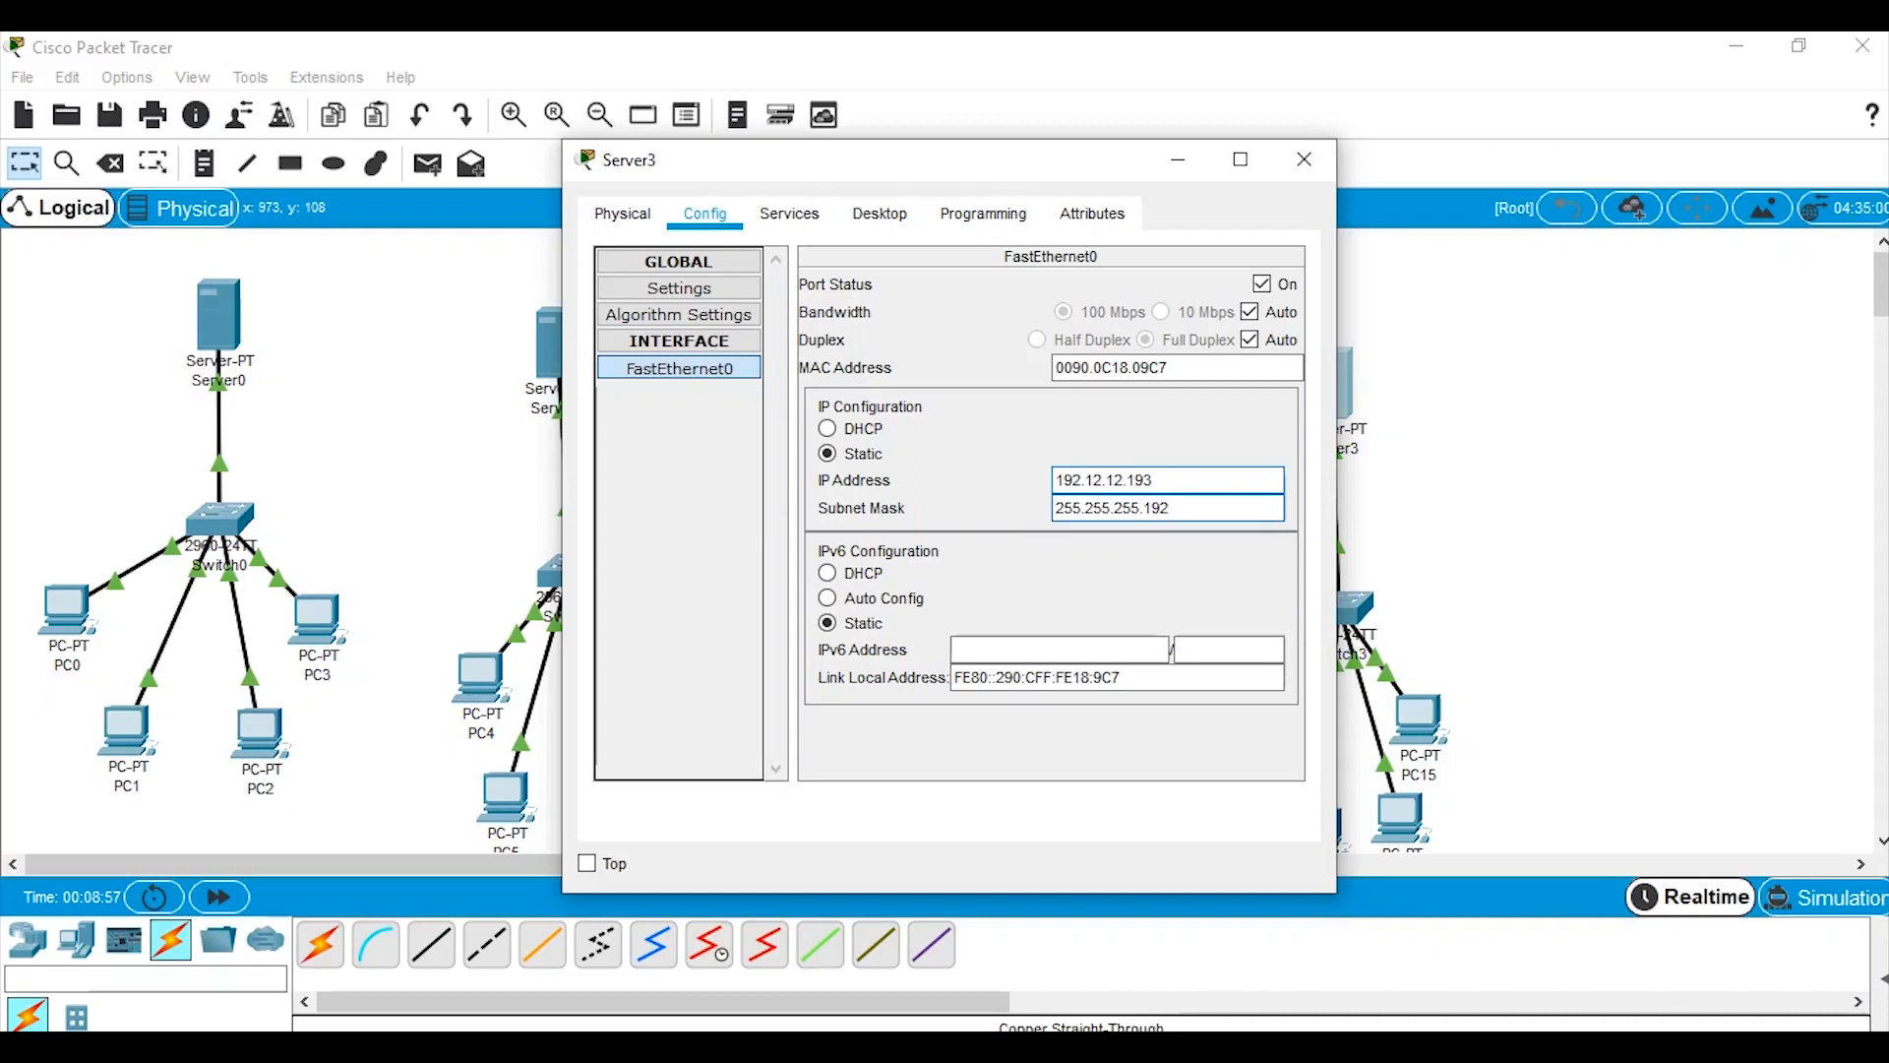
Turn on Server3's DHCP service and save serverPool with default gateway 192.12.12.193.
{"action": "left_click", "coordinate": [789, 214]}
{"action": "left_click", "coordinate": [672, 315]}
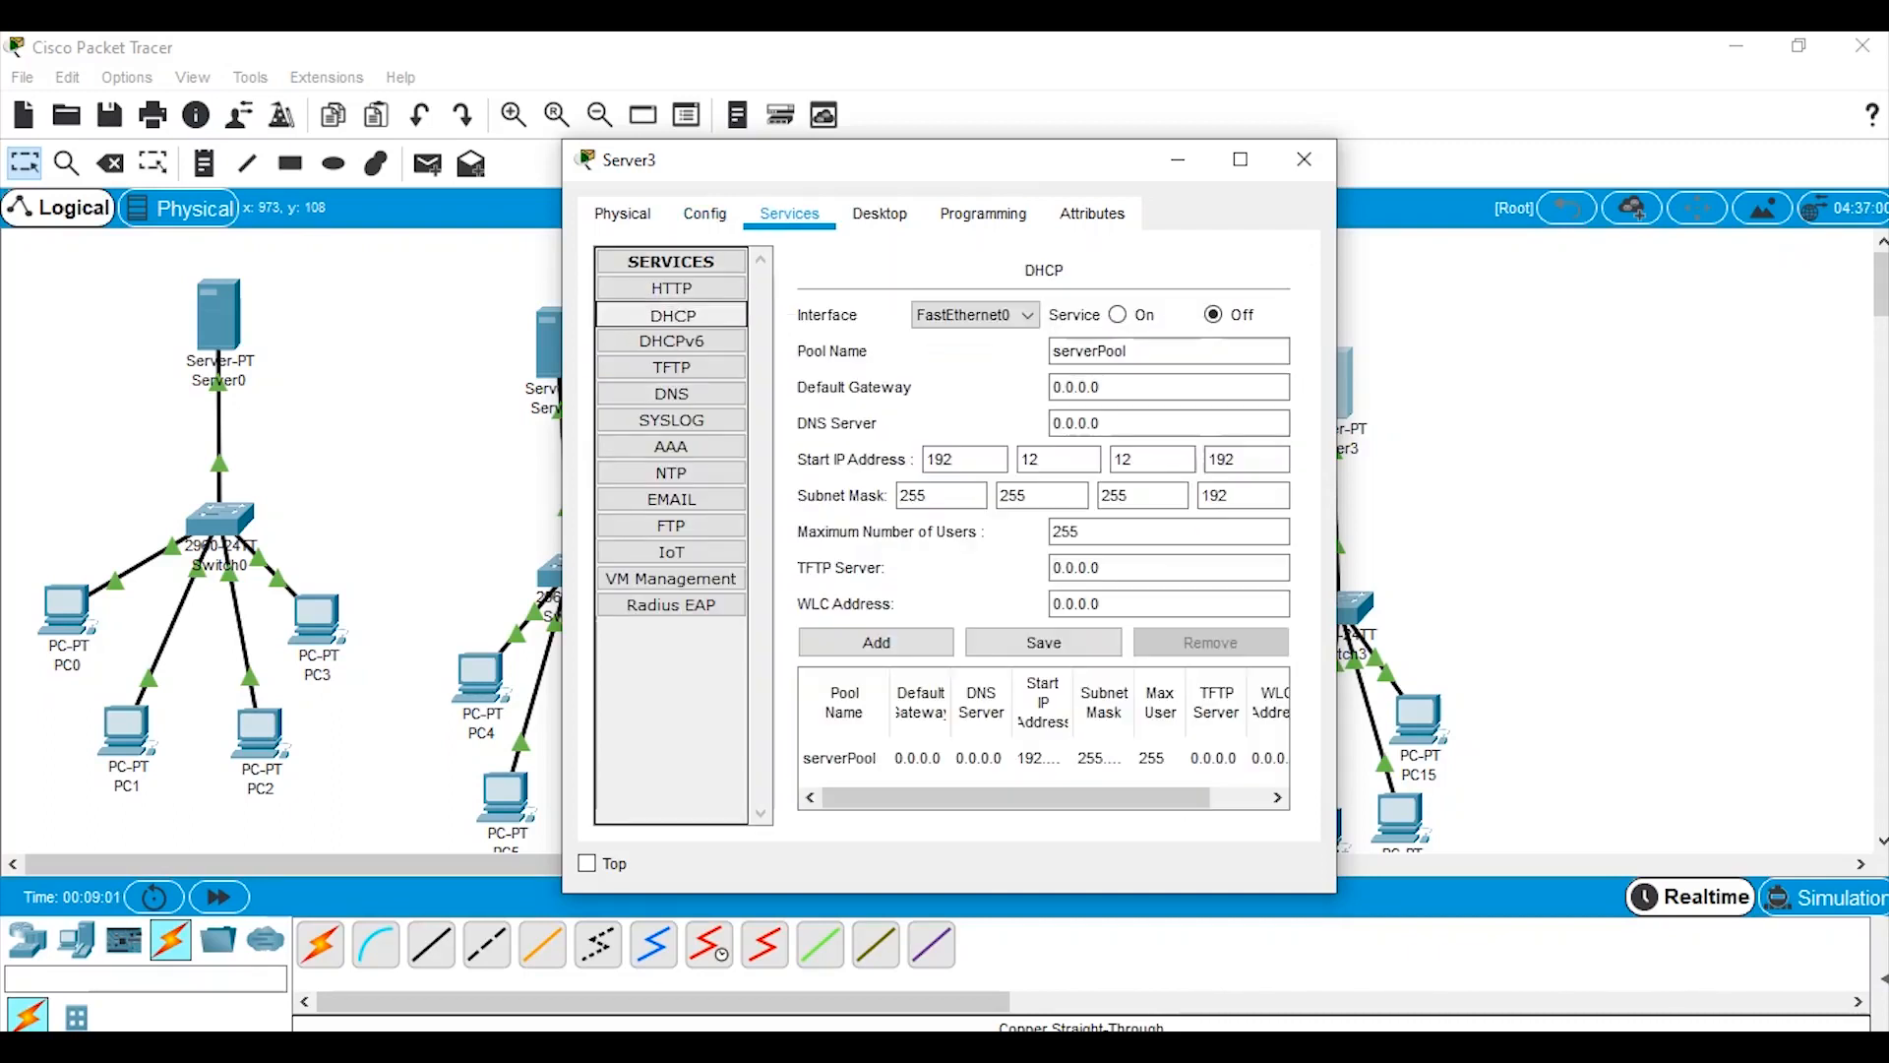
{"action": "left_click", "coordinate": [1117, 315]}
{"action": "left_click", "coordinate": [1161, 386]}
{"action": "key", "text": "BackSpace"}
{"action": "key", "text": "BackSpace"}
{"action": "key", "text": "BackSpace"}
{"action": "key", "text": "BackSpace"}
{"action": "key", "text": "BackSpace"}
{"action": "key", "text": "BackSpace"}
{"action": "key", "text": "BackSpace"}
{"action": "type", "text": "19"}
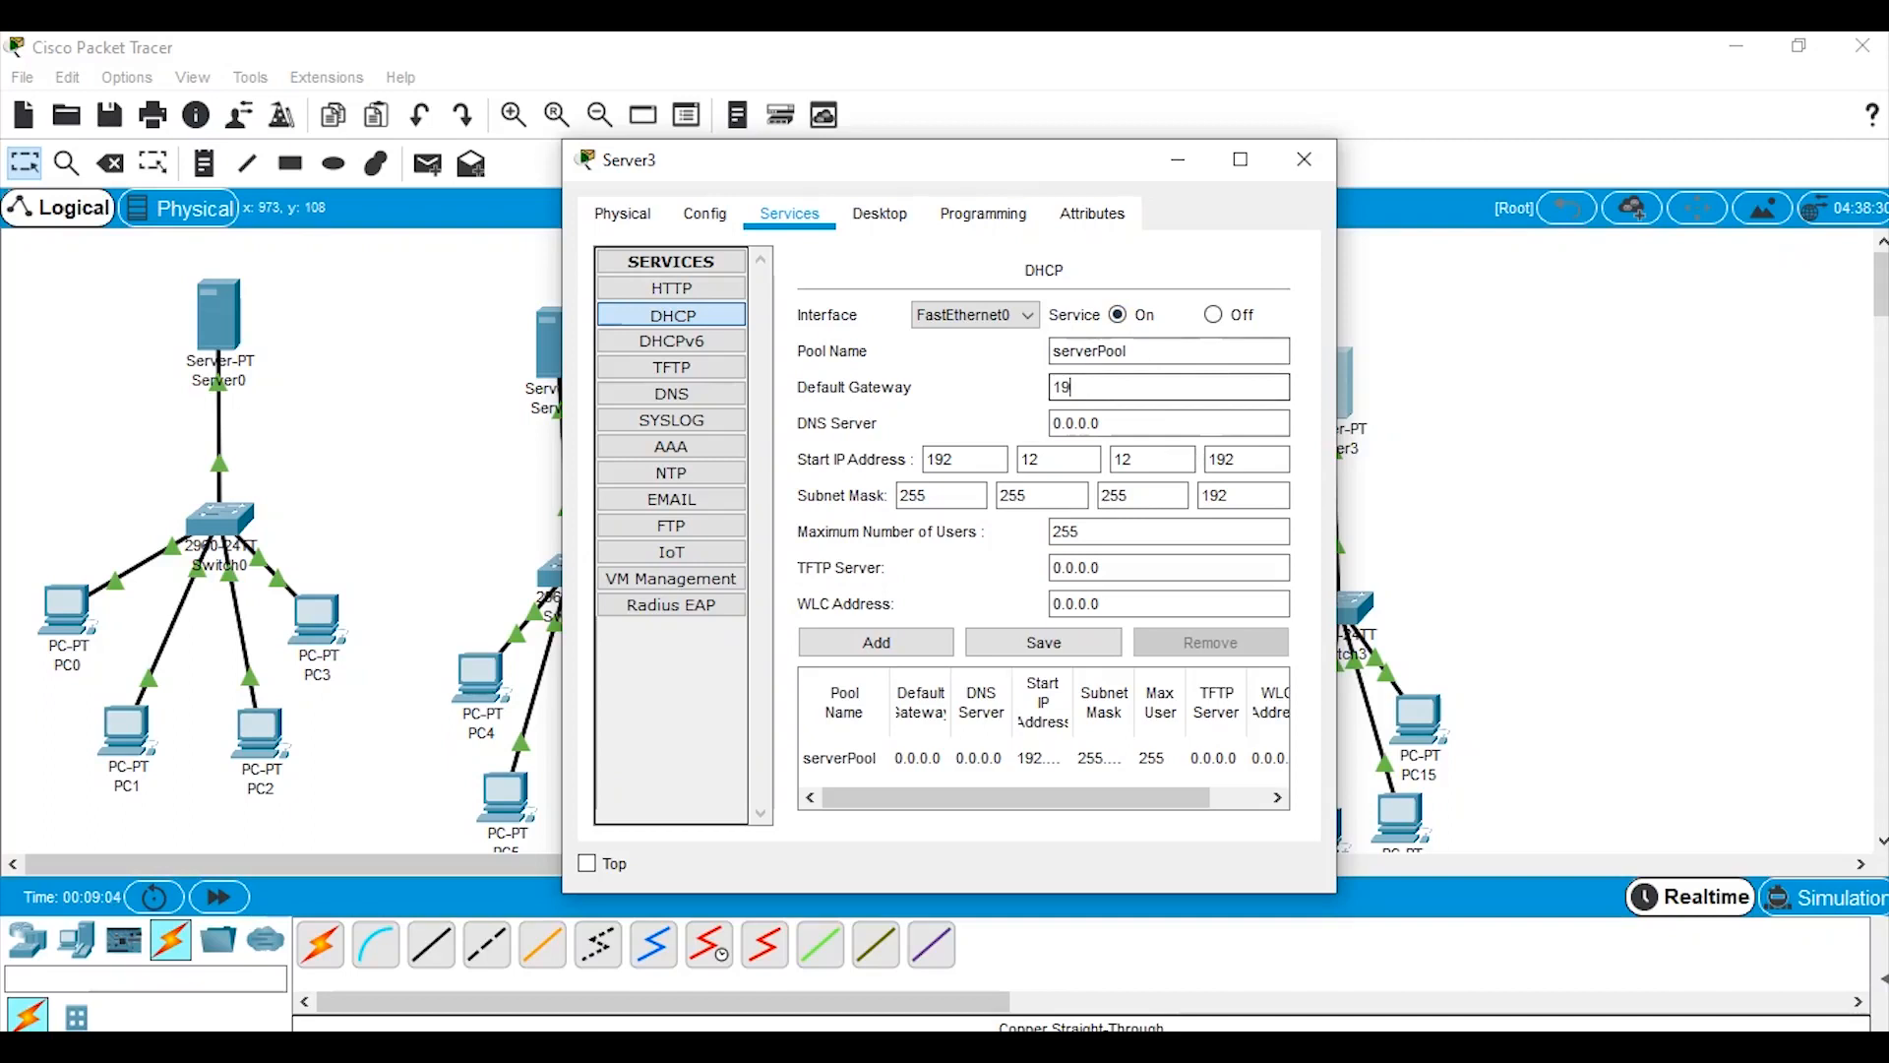
{"action": "type", "text": "2.12.12.193"}
{"action": "left_click", "coordinate": [1042, 642]}
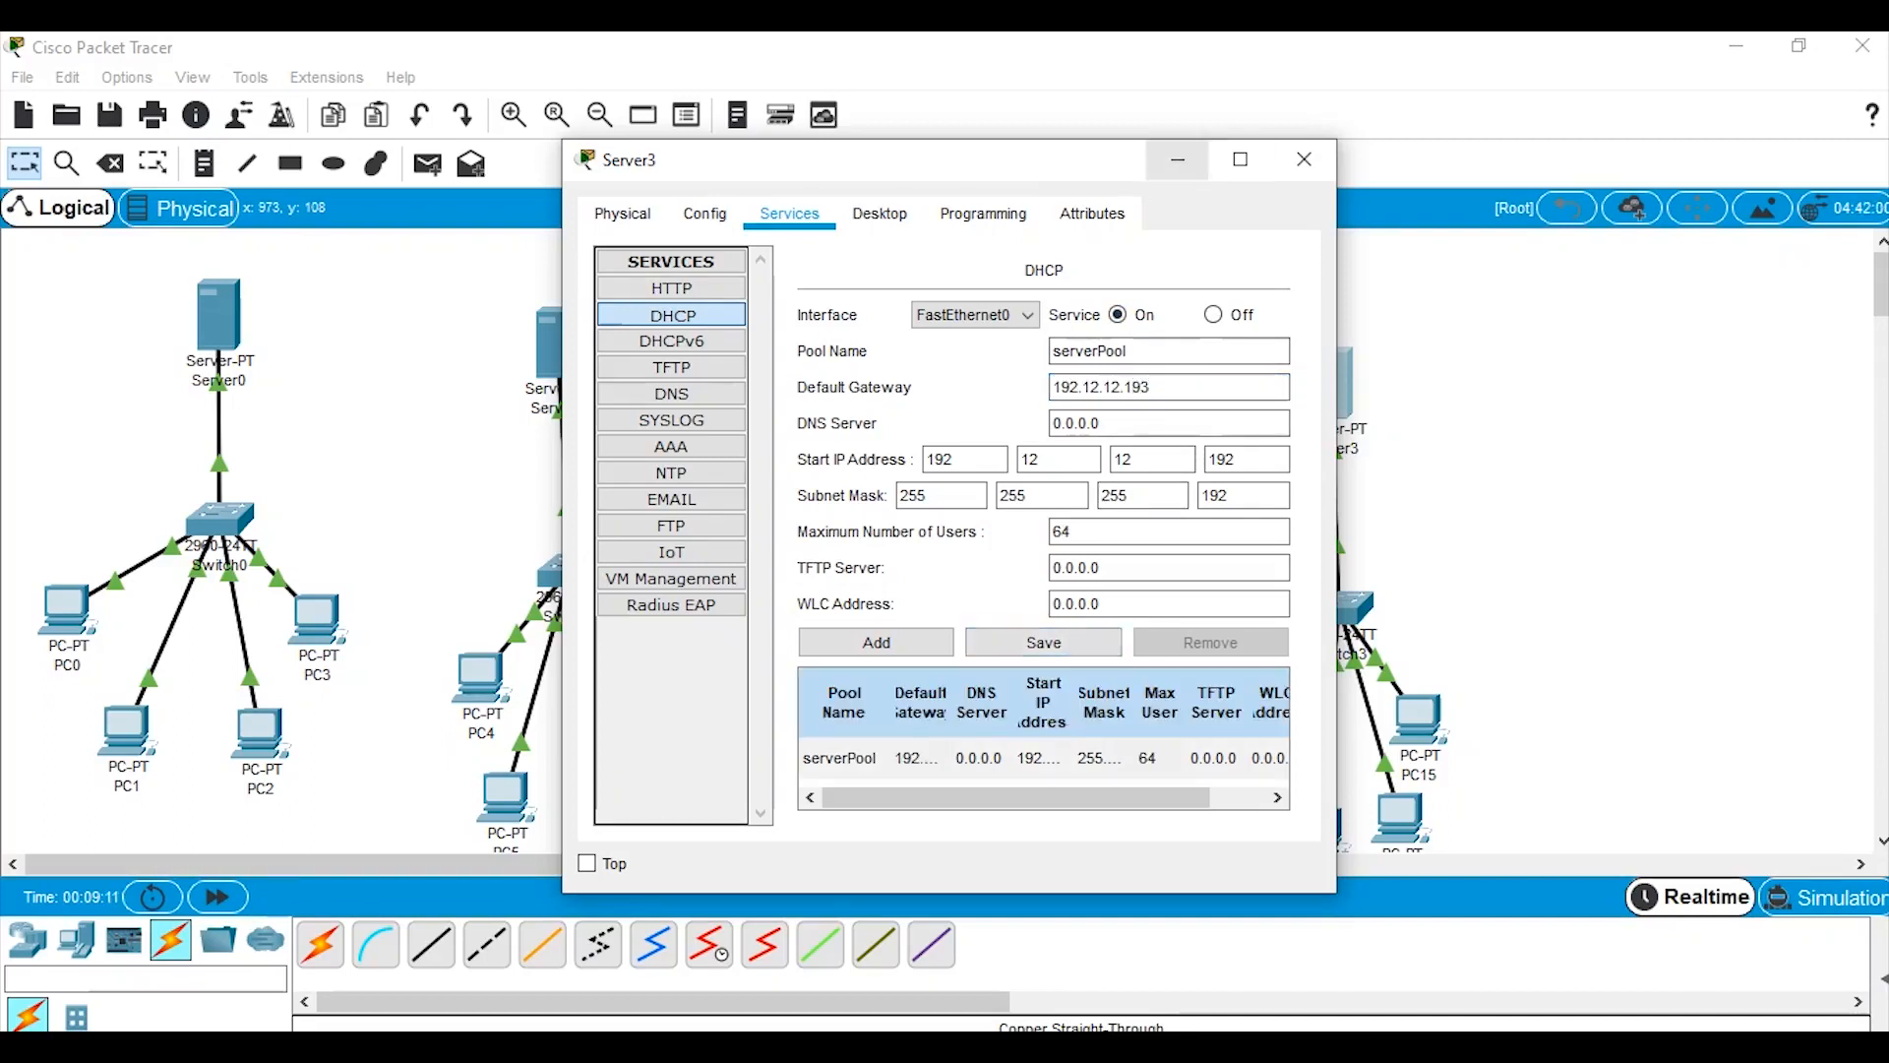
{"action": "left_click", "coordinate": [1178, 159]}
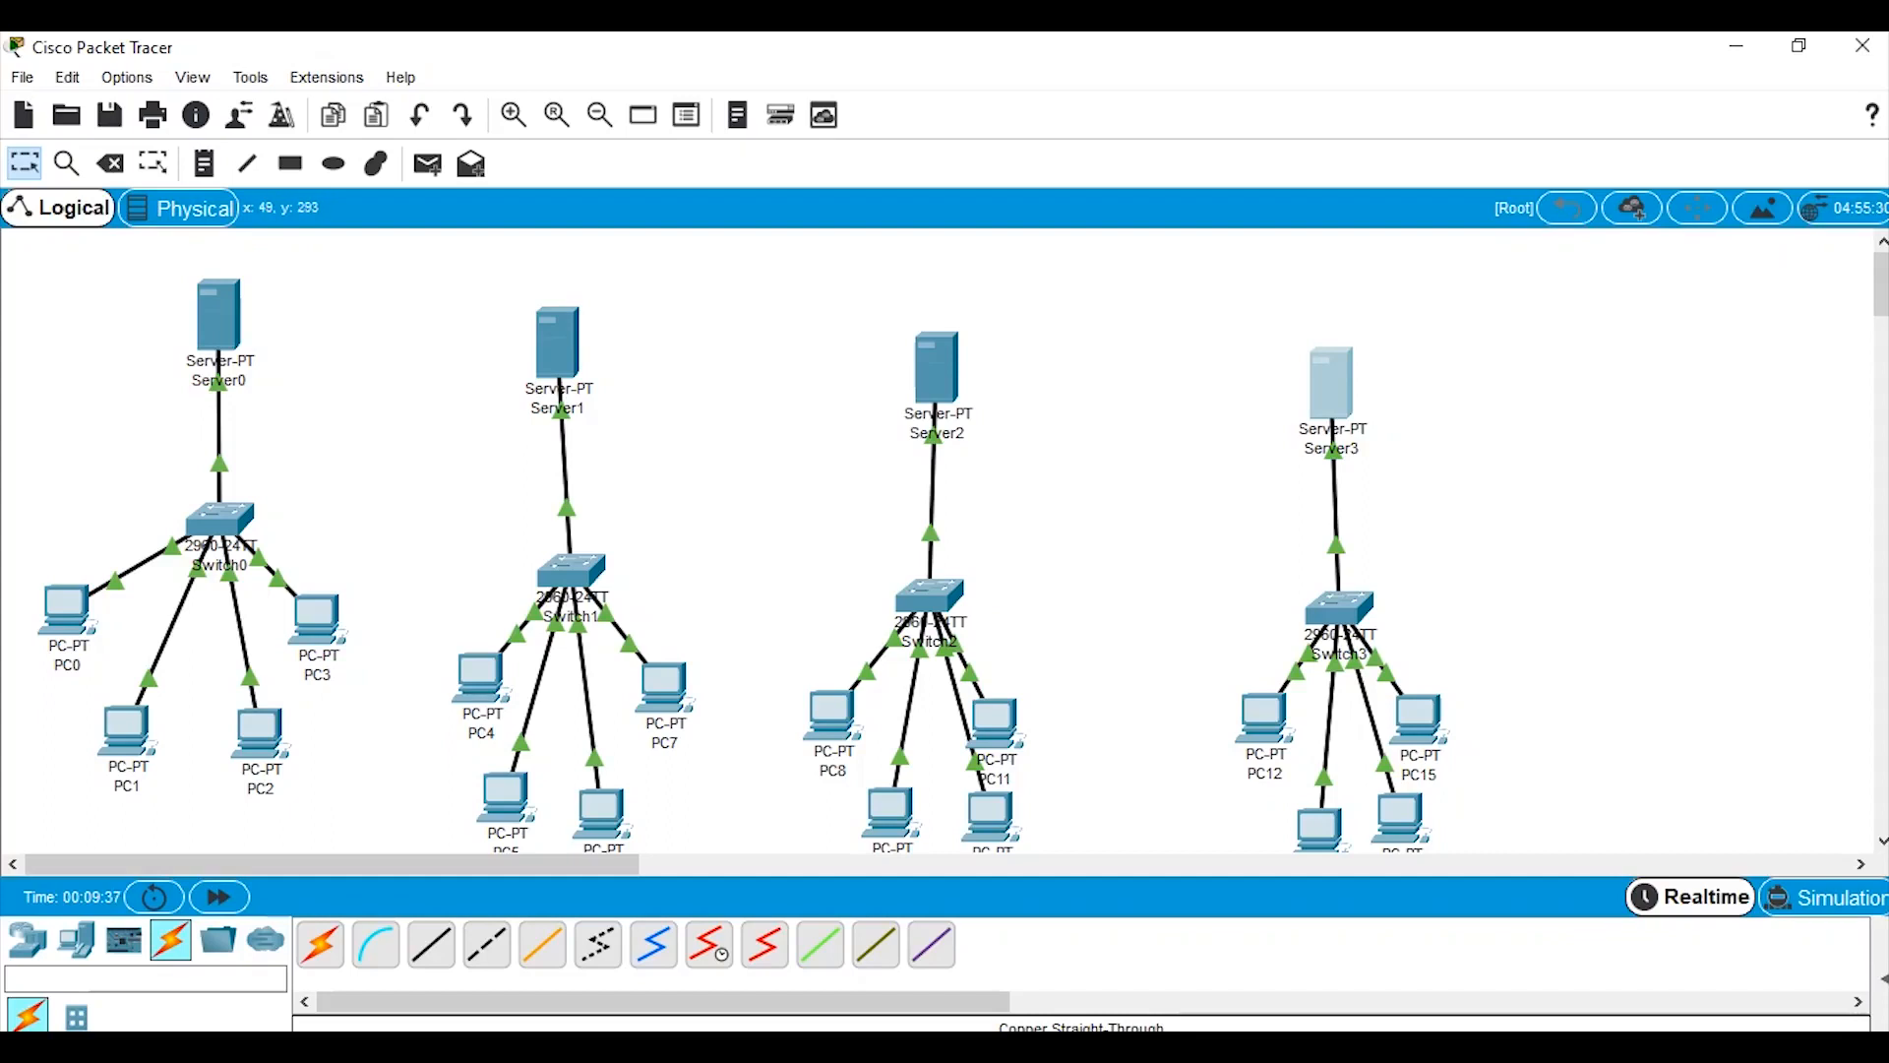
Switch PC0's IPv4 configuration on FastEthernet0 from static to DHCP.
{"action": "left_click", "coordinate": [67, 612]}
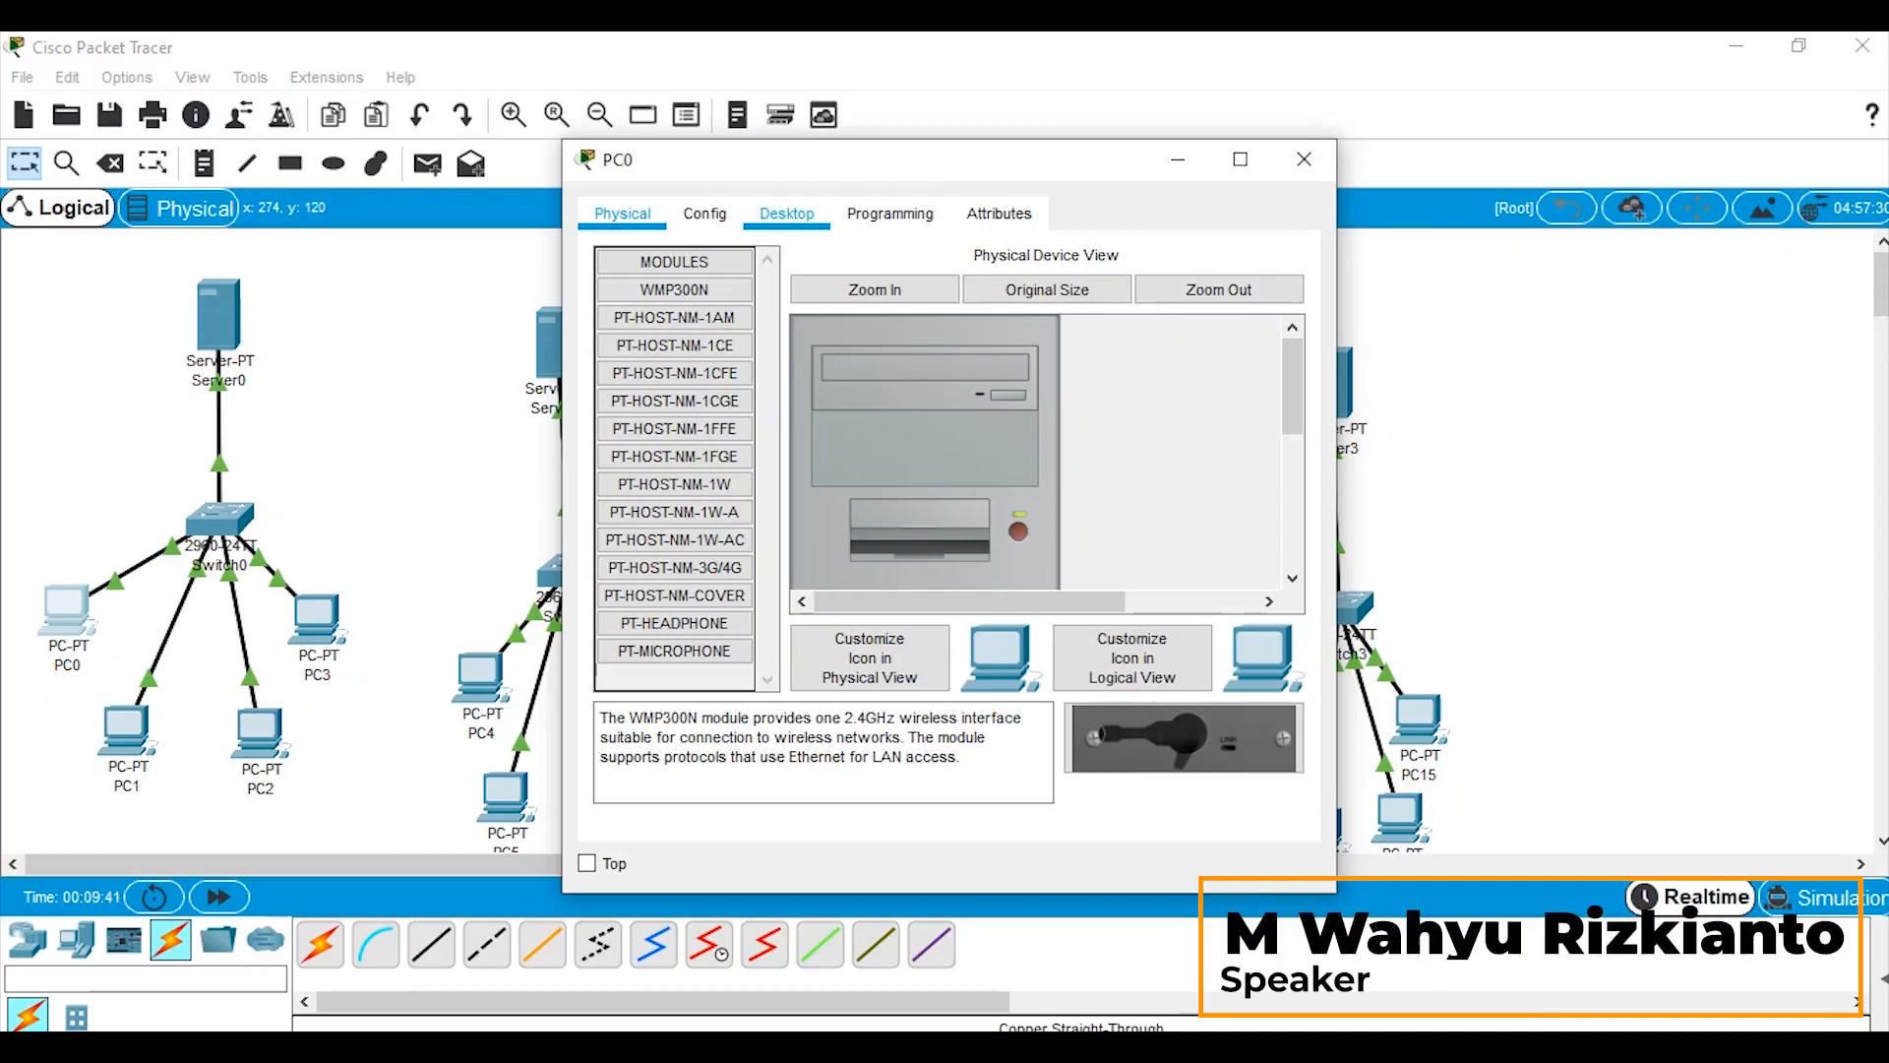
{"action": "left_click", "coordinate": [786, 214]}
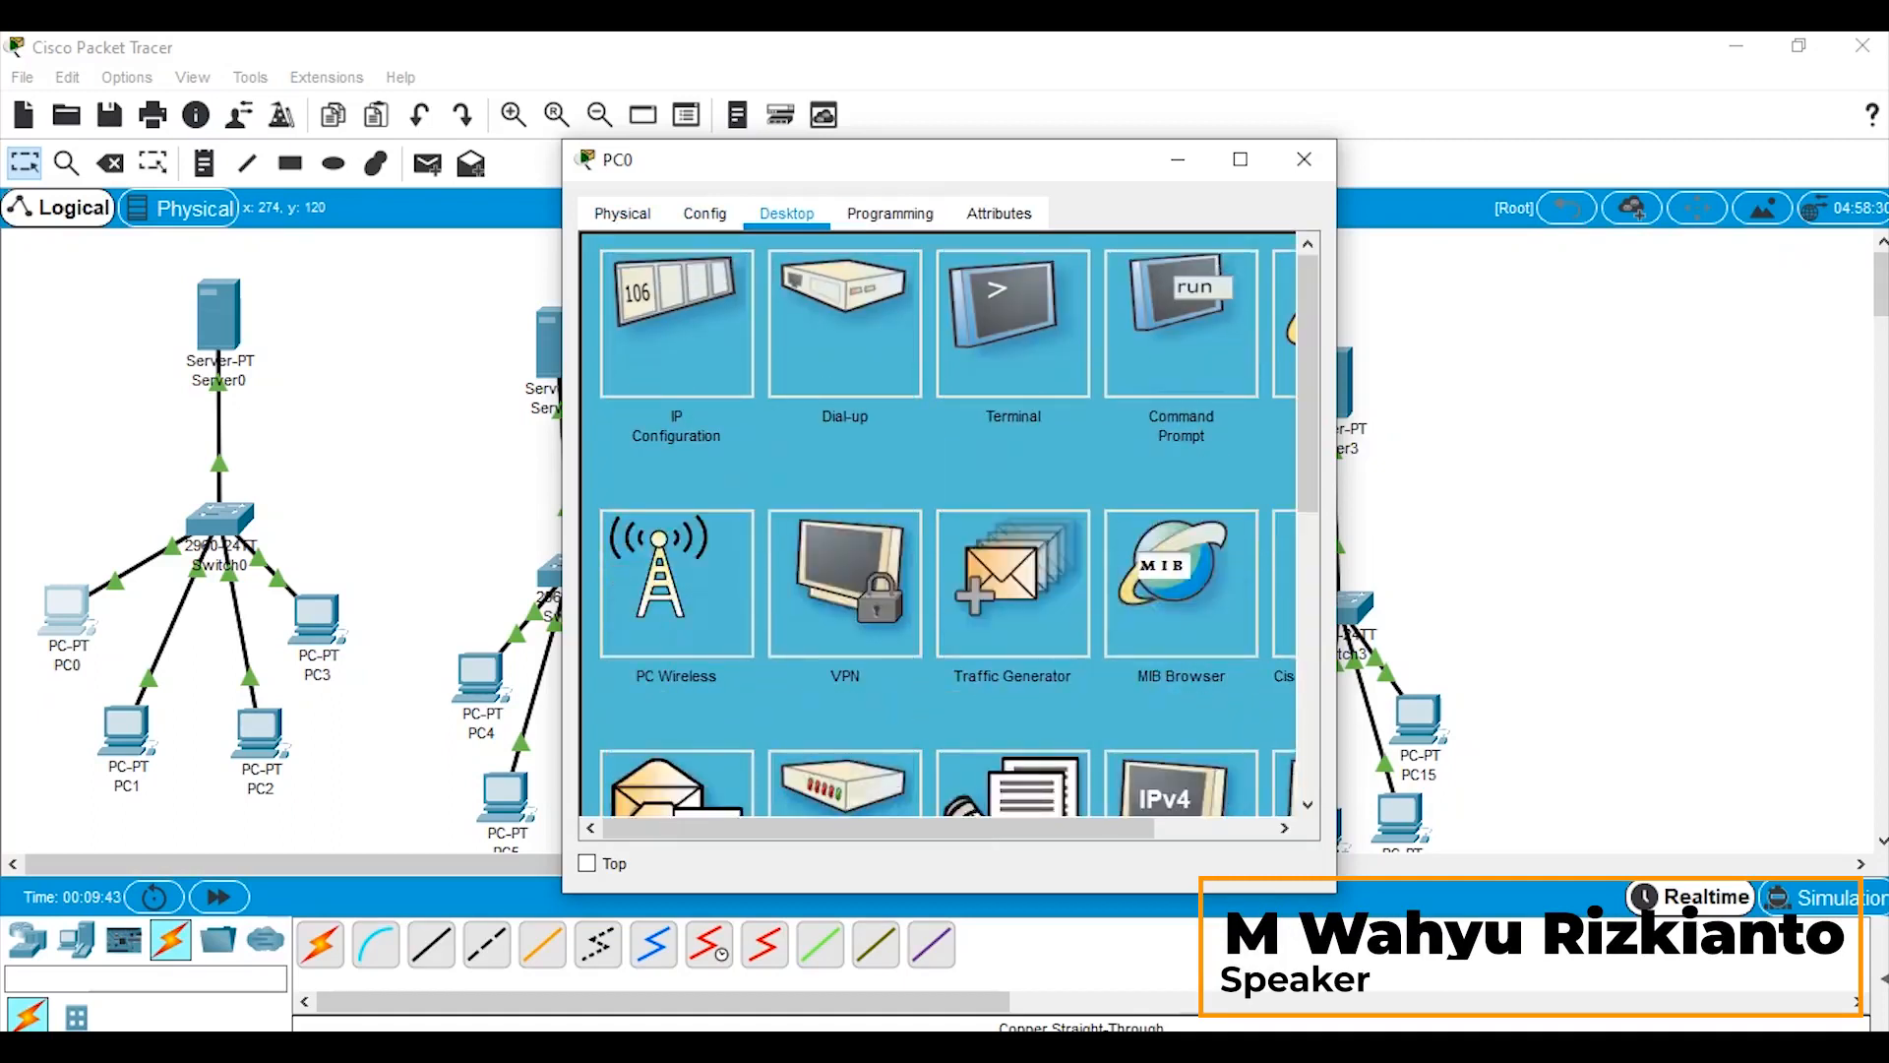
{"action": "left_click", "coordinate": [677, 325]}
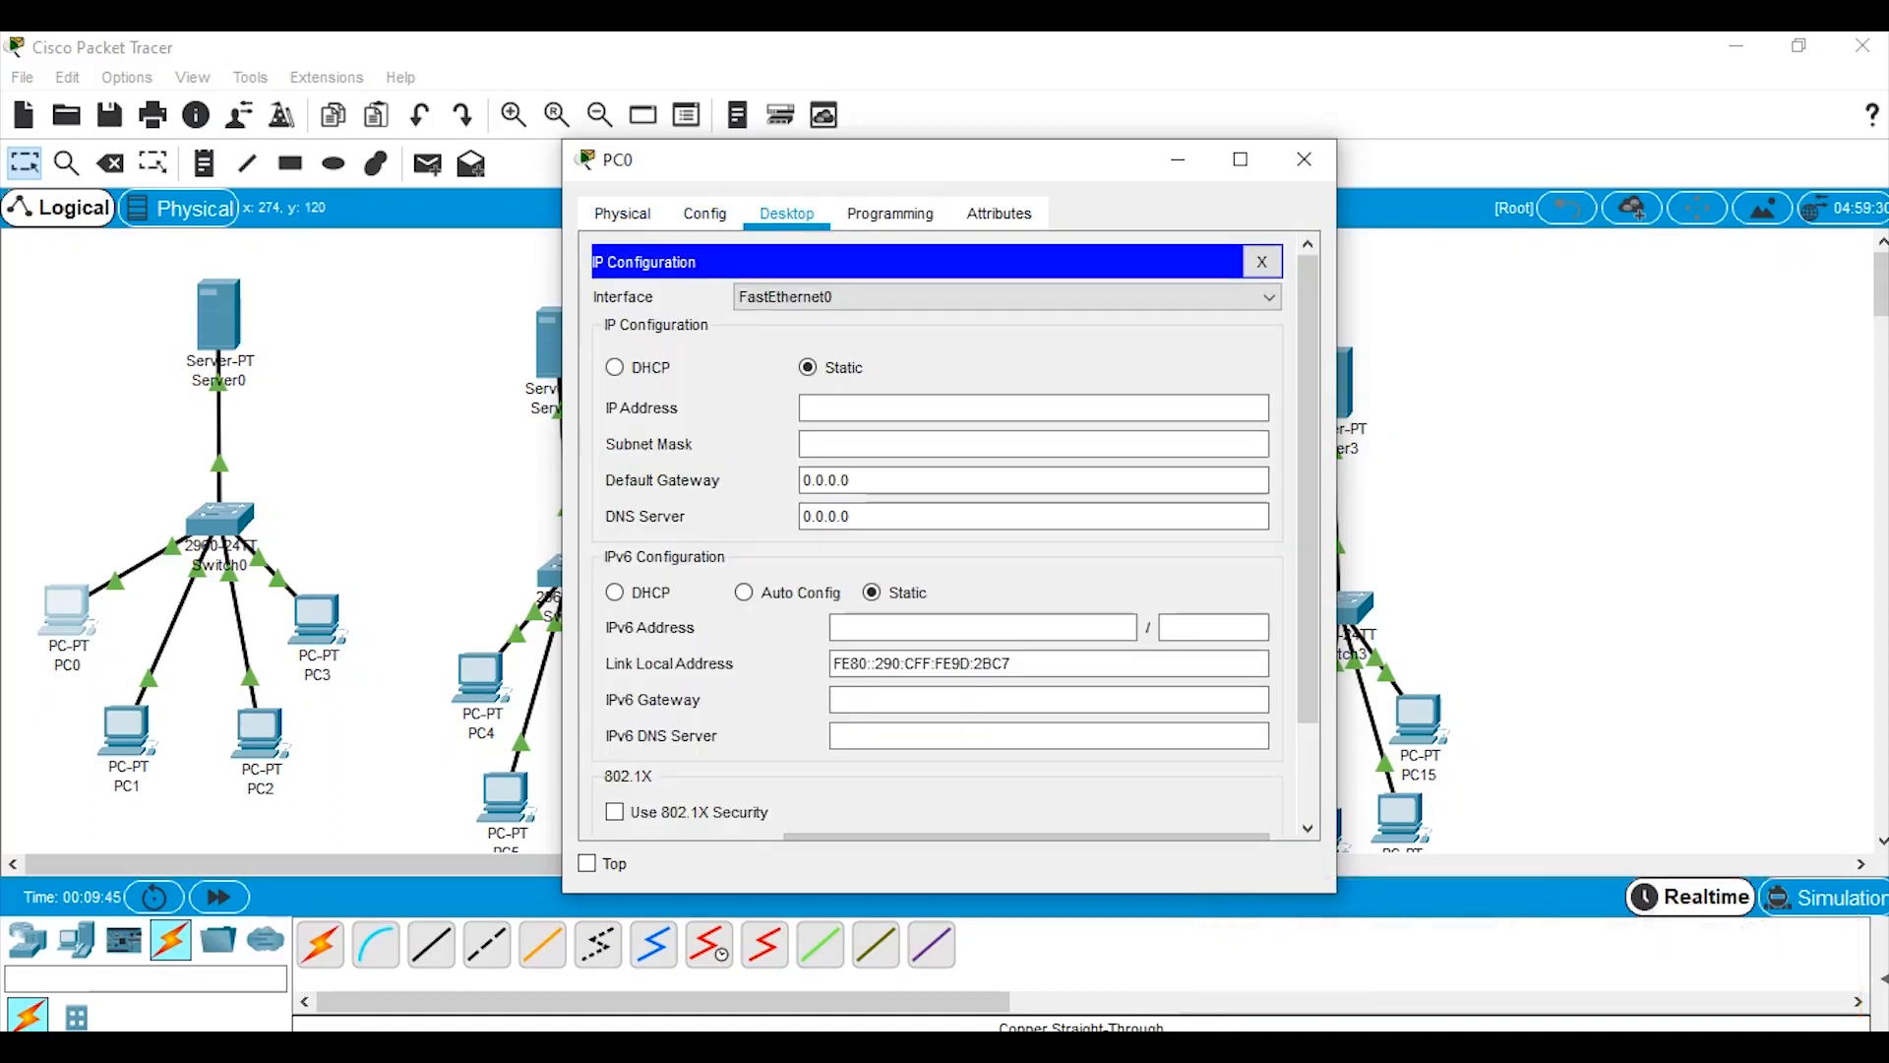
{"action": "left_click", "coordinate": [616, 367]}
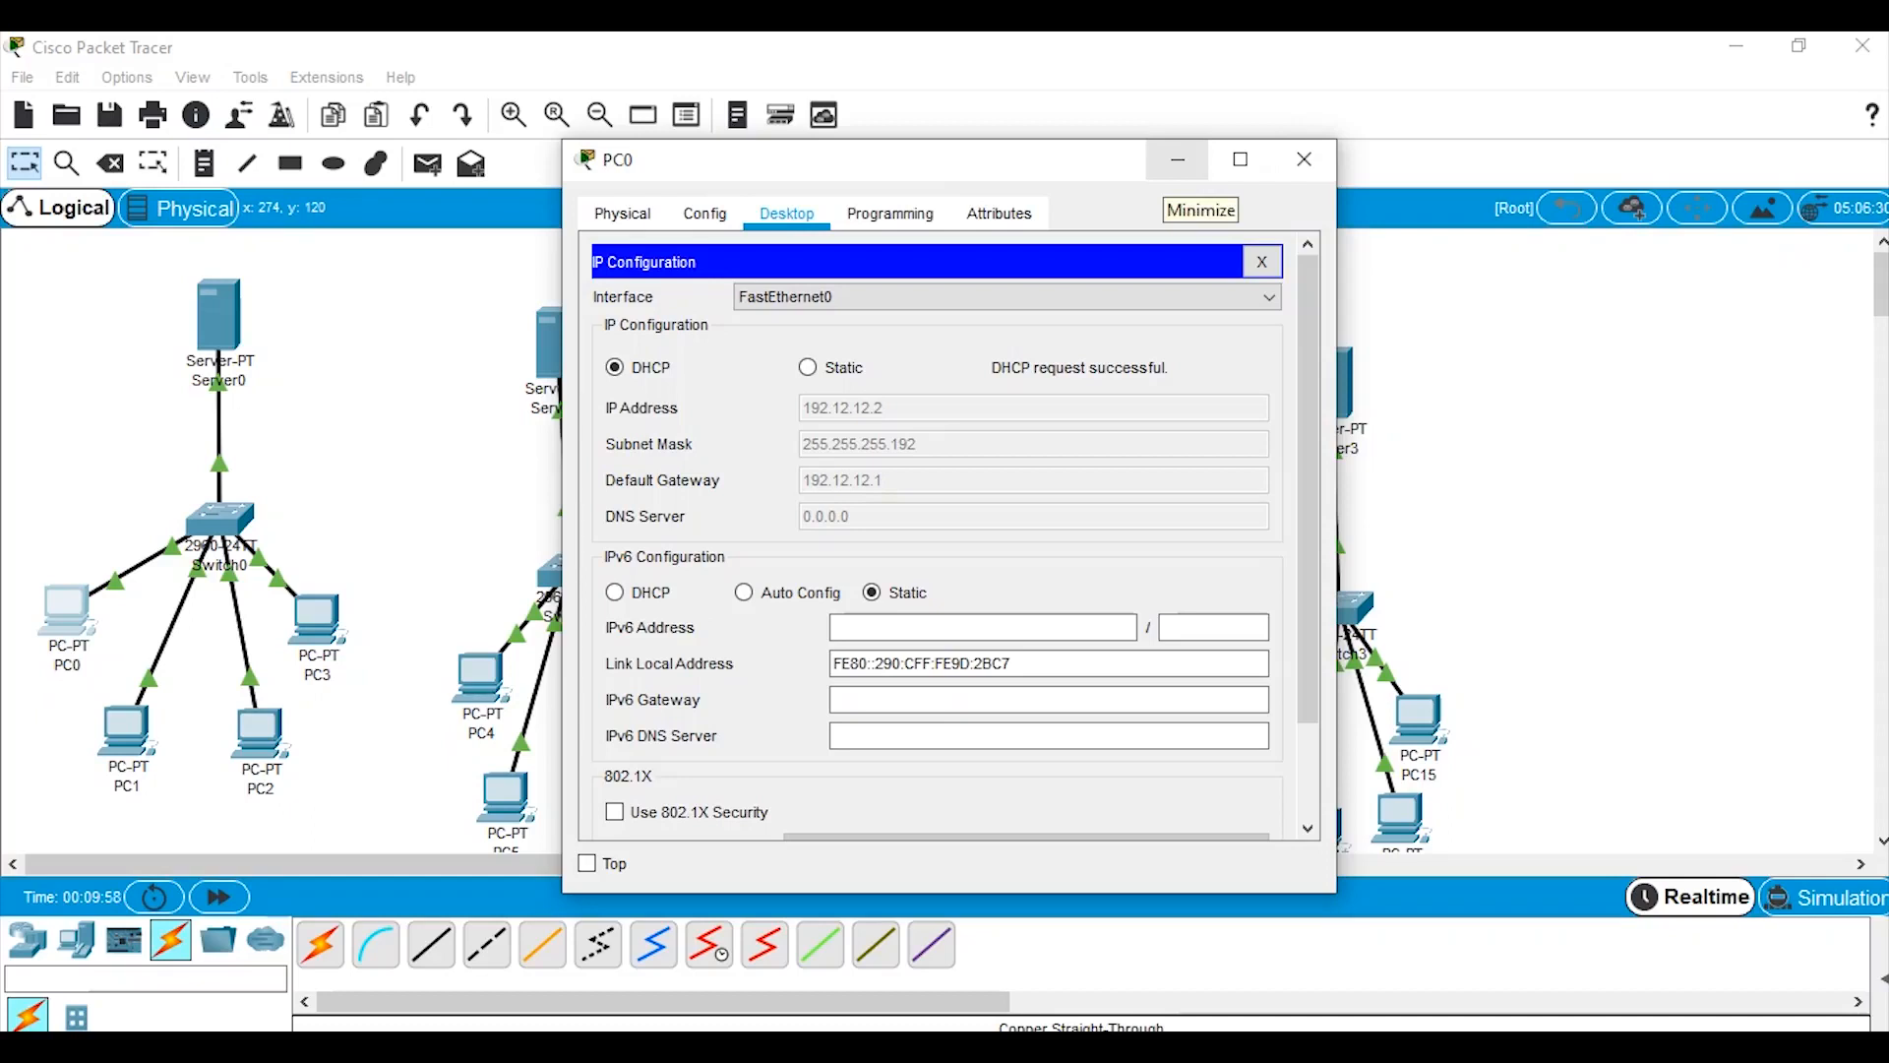
{"action": "left_click", "coordinate": [1178, 159]}
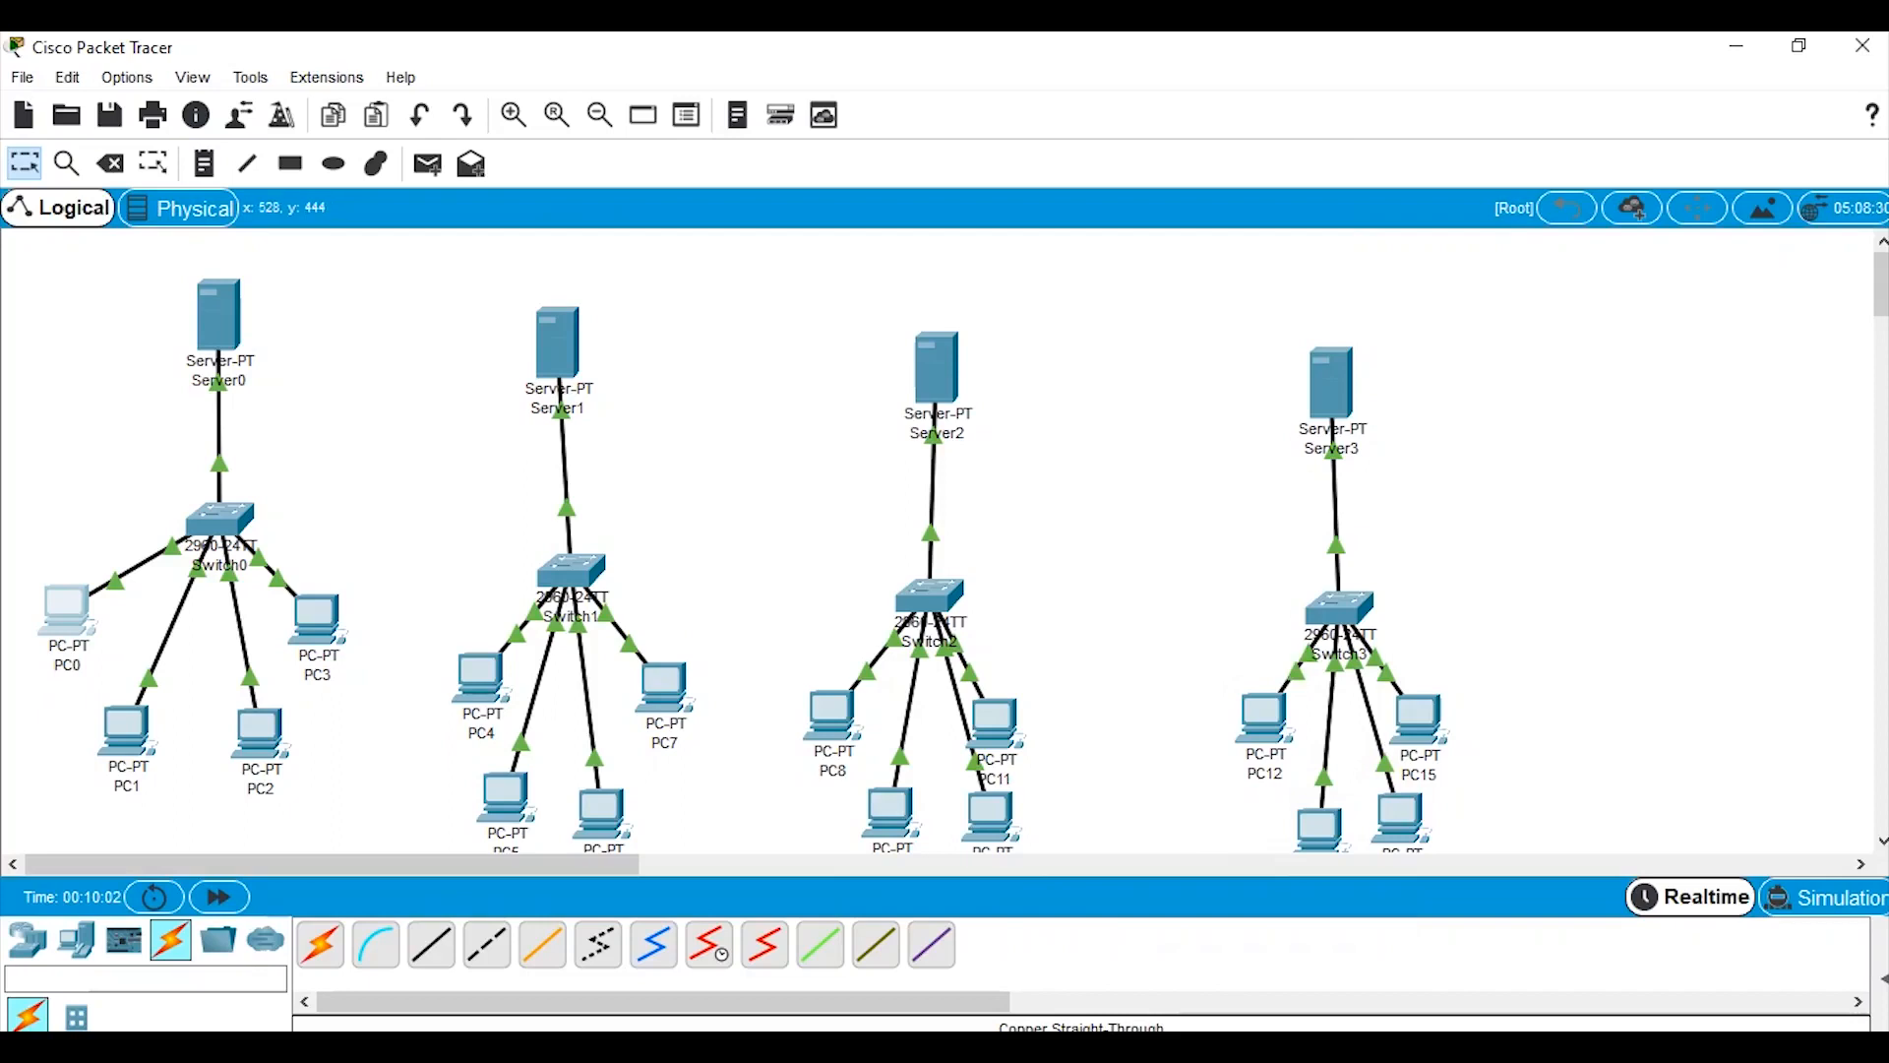
Switch PC1's IPv4 configuration on FastEthernet0 from static to DHCP.
{"action": "left_click", "coordinate": [125, 728]}
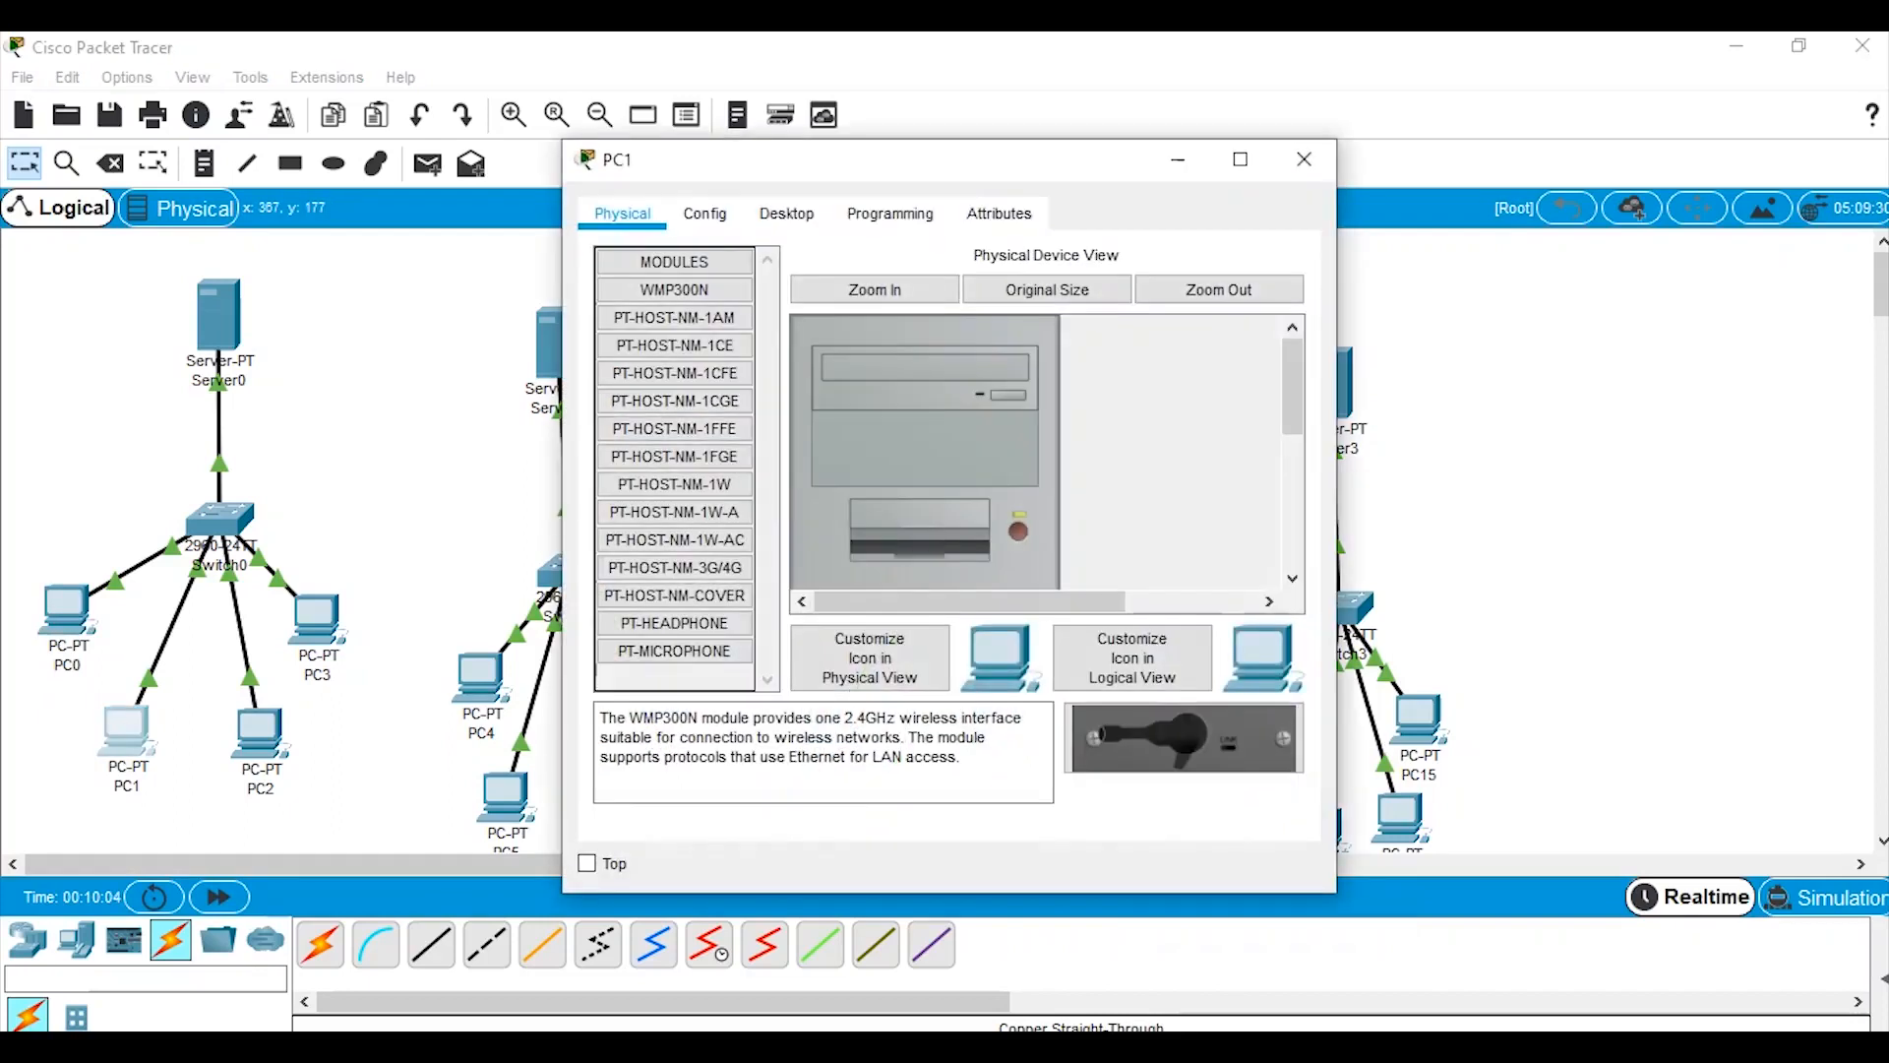
{"action": "left_click", "coordinate": [787, 213]}
{"action": "left_click", "coordinate": [662, 315]}
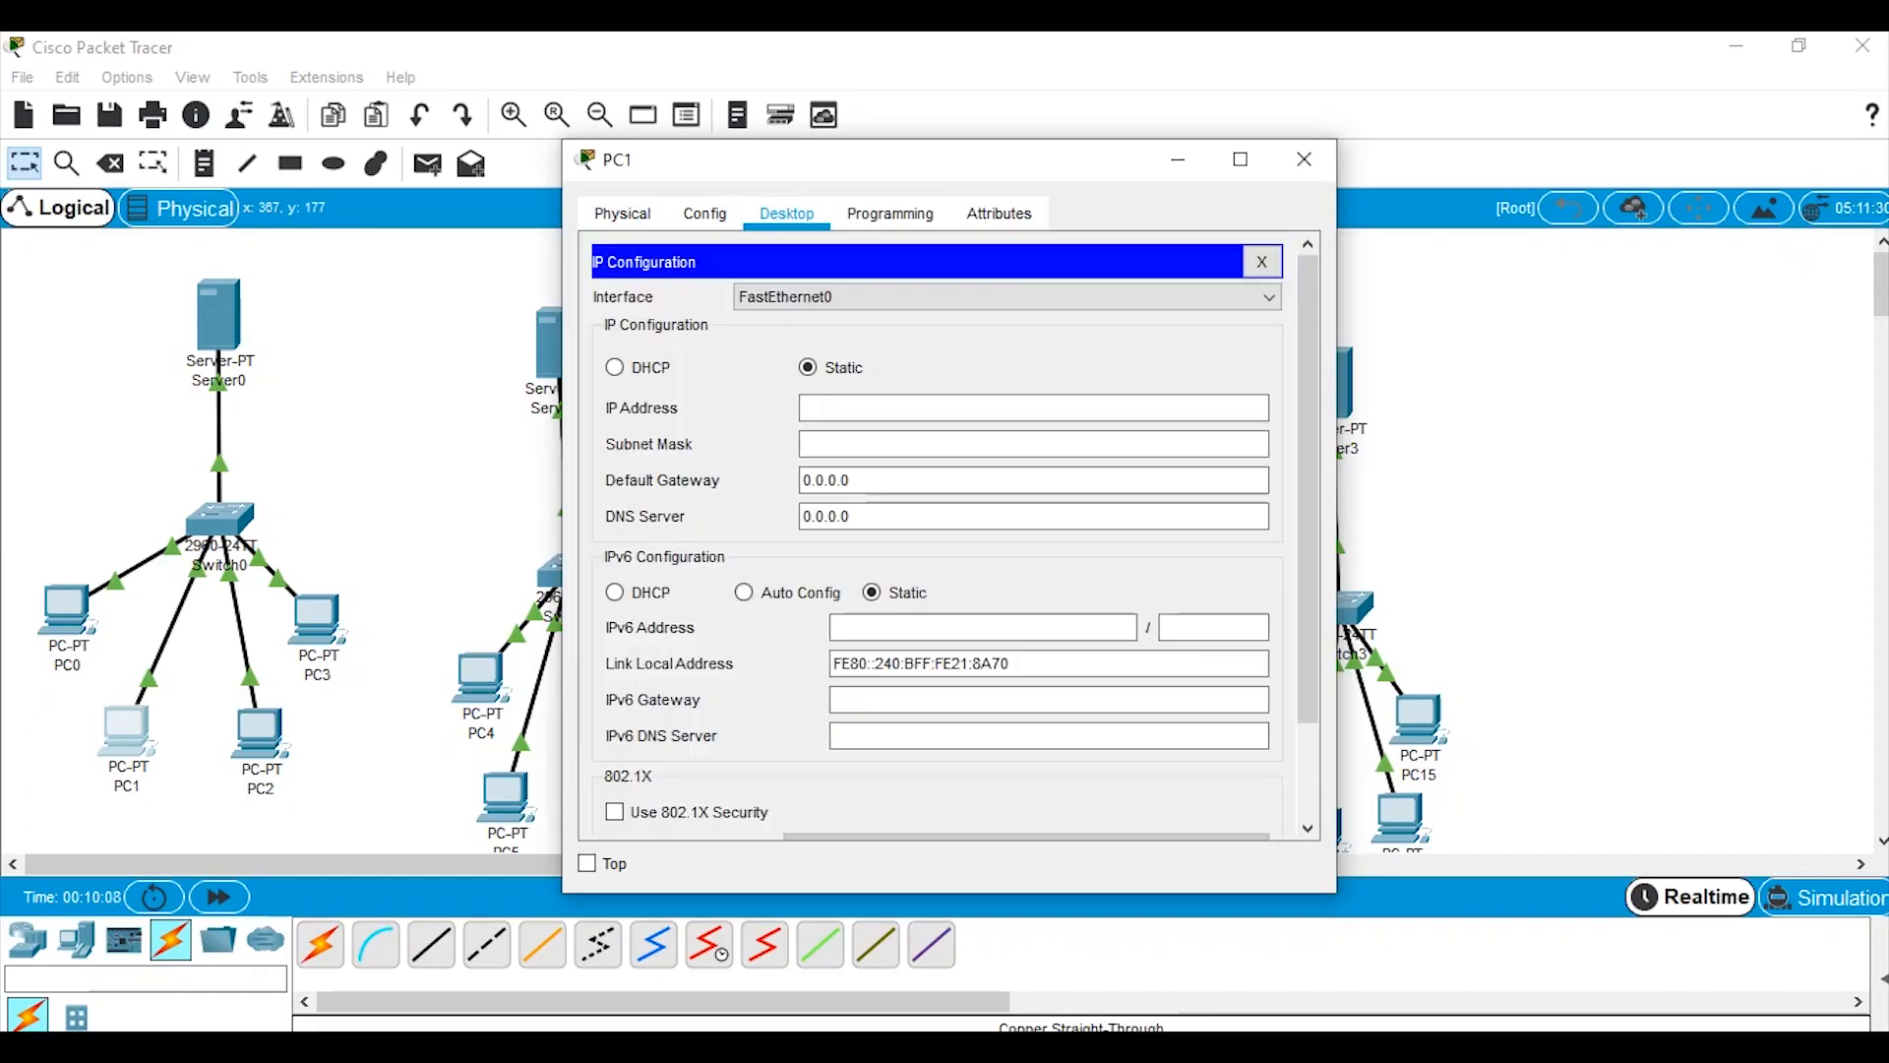
{"action": "left_click", "coordinate": [615, 367]}
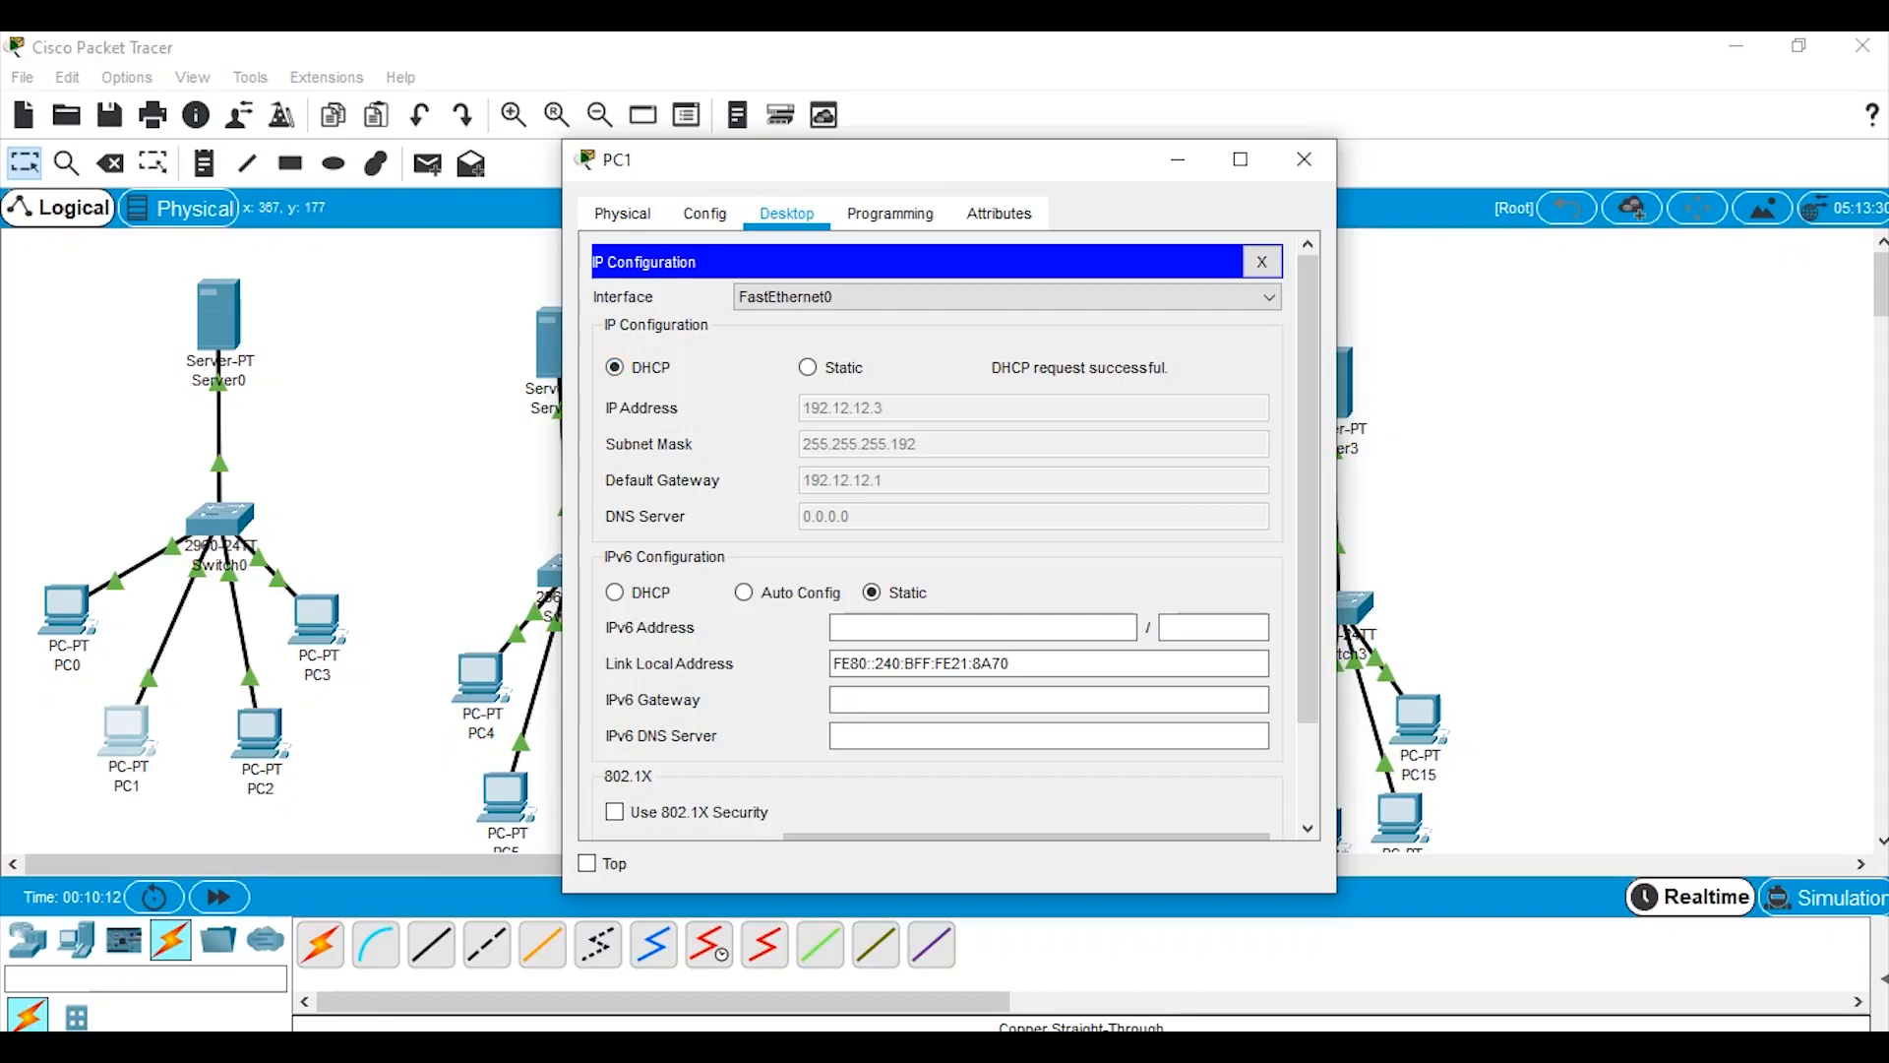
{"action": "left_click", "coordinate": [1303, 158]}
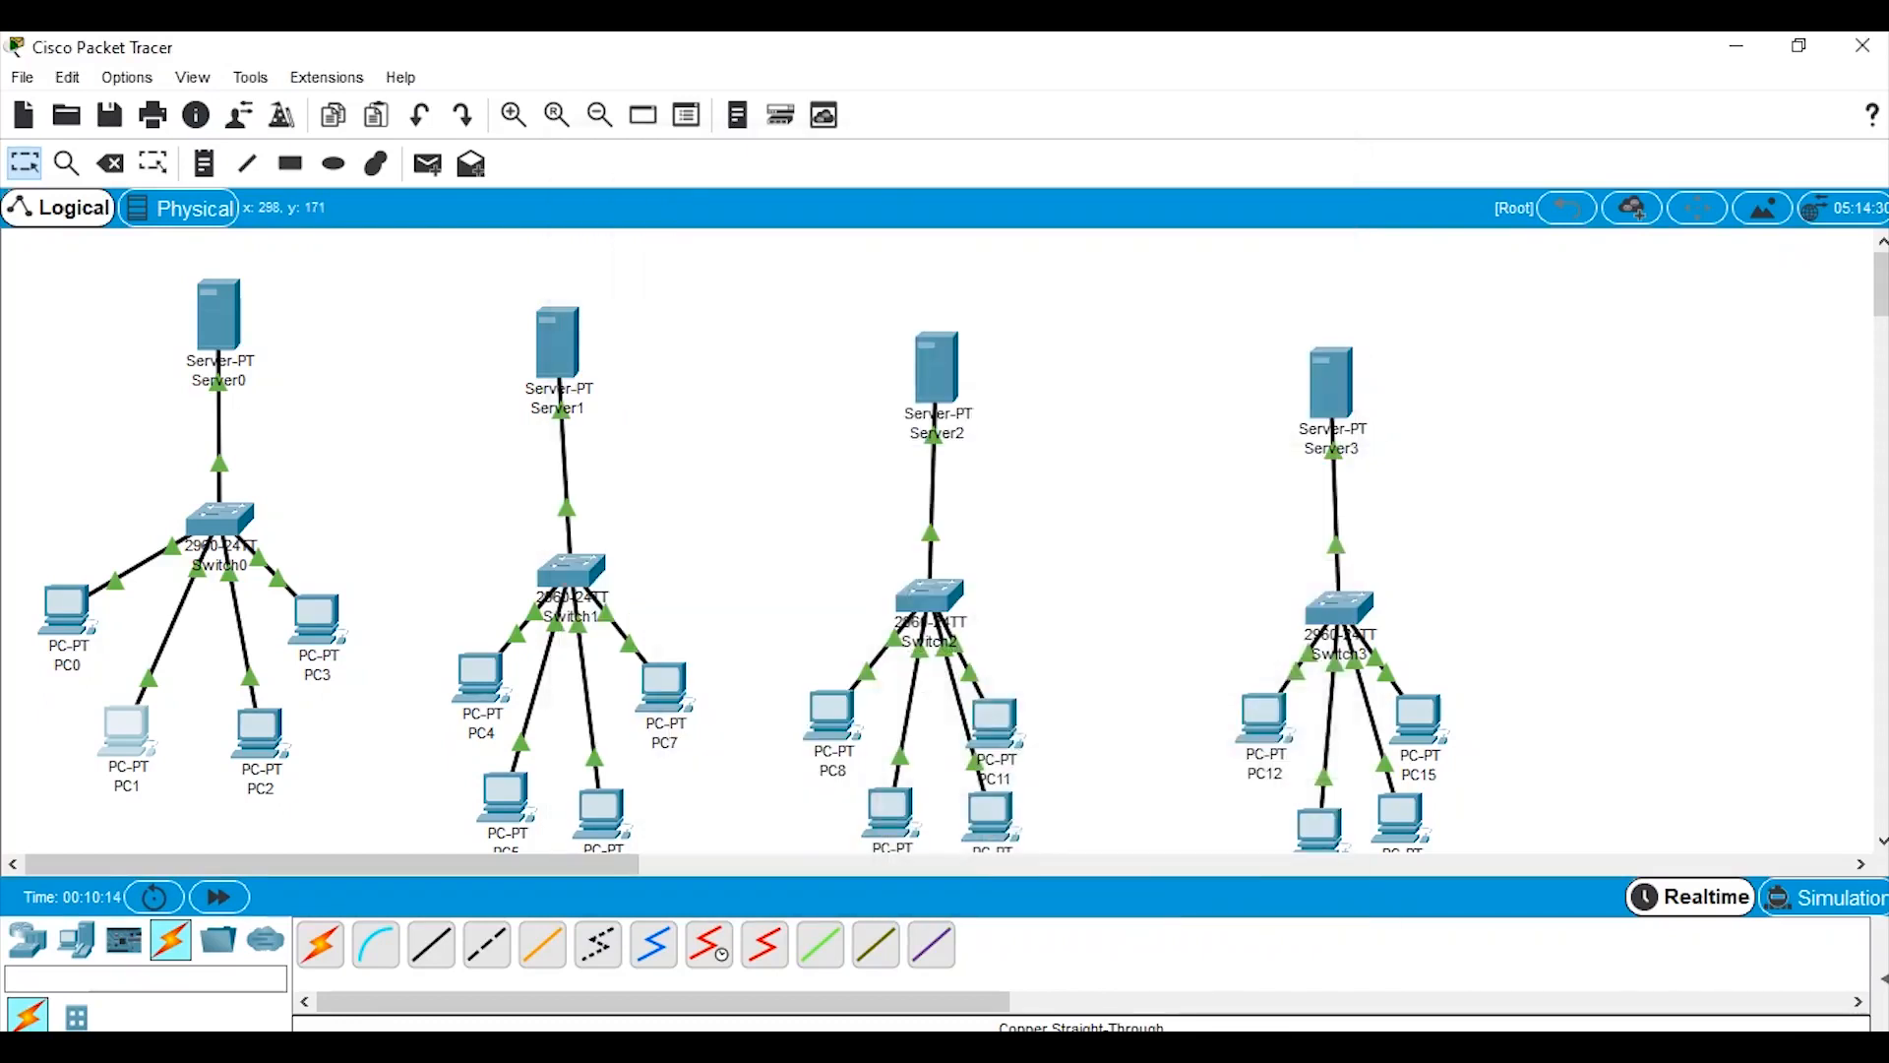
Set PC2 to obtain its IPv4 address through DHCP and close its configuration window.
{"action": "left_click", "coordinate": [259, 733]}
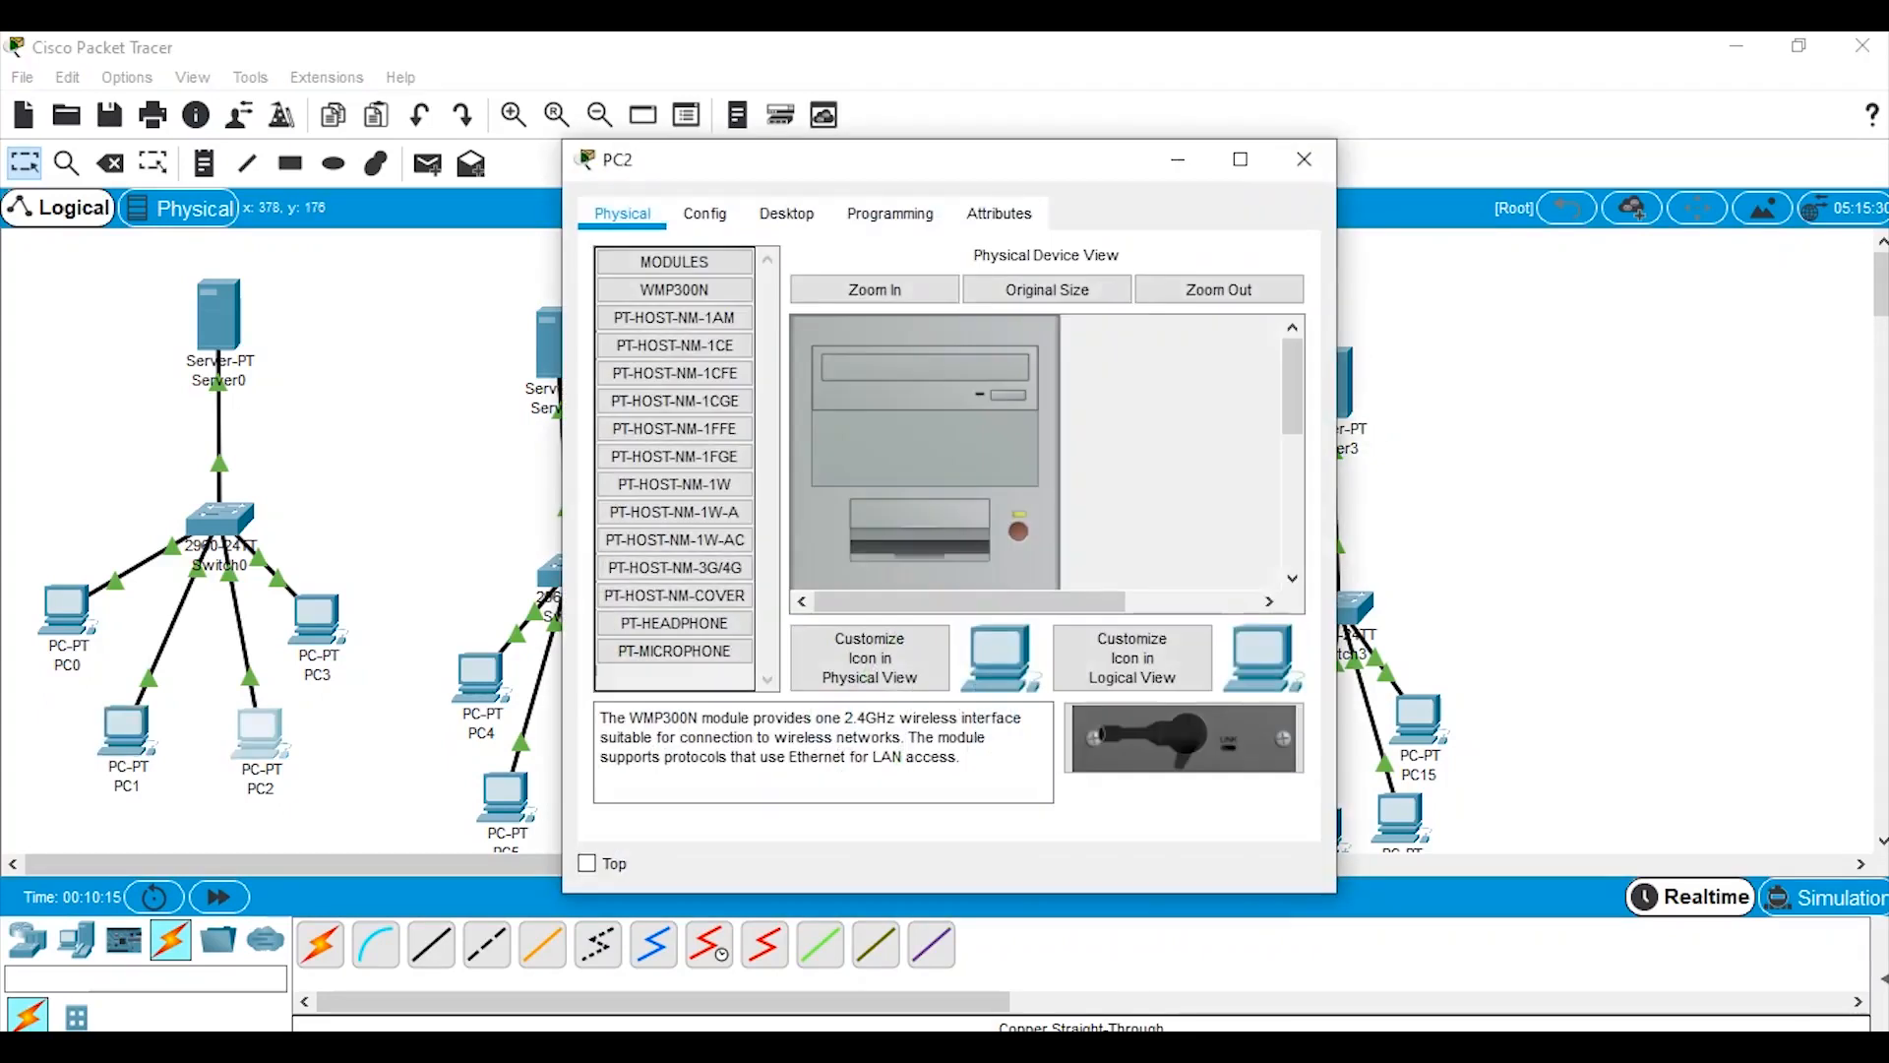
{"action": "left_click", "coordinate": [786, 213]}
{"action": "left_click", "coordinate": [675, 293]}
{"action": "left_click", "coordinate": [616, 367]}
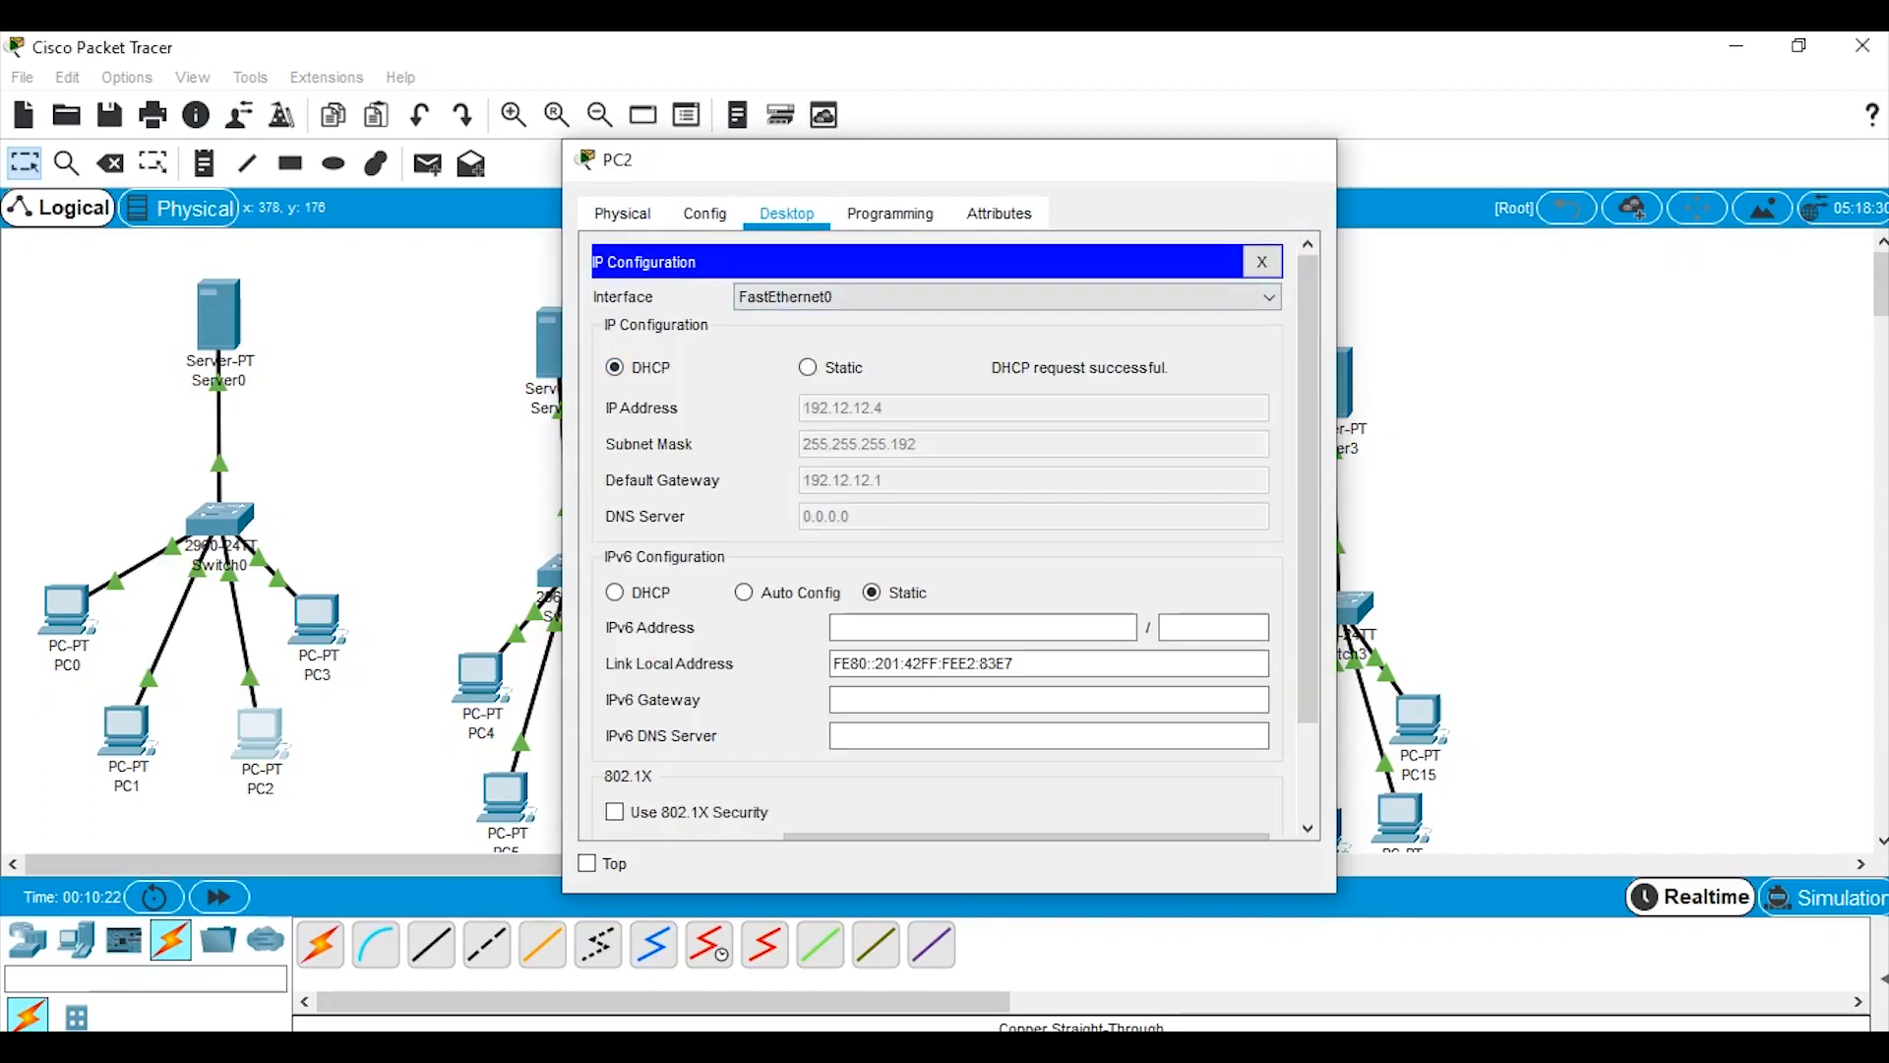
{"action": "left_click", "coordinate": [1304, 159]}
Set PC3, the last PC on Switch0, to obtain its IPv4 address through DHCP.
{"action": "left_click", "coordinate": [317, 630]}
{"action": "left_click", "coordinate": [789, 218]}
{"action": "left_click", "coordinate": [675, 292]}
{"action": "left_click", "coordinate": [616, 367]}
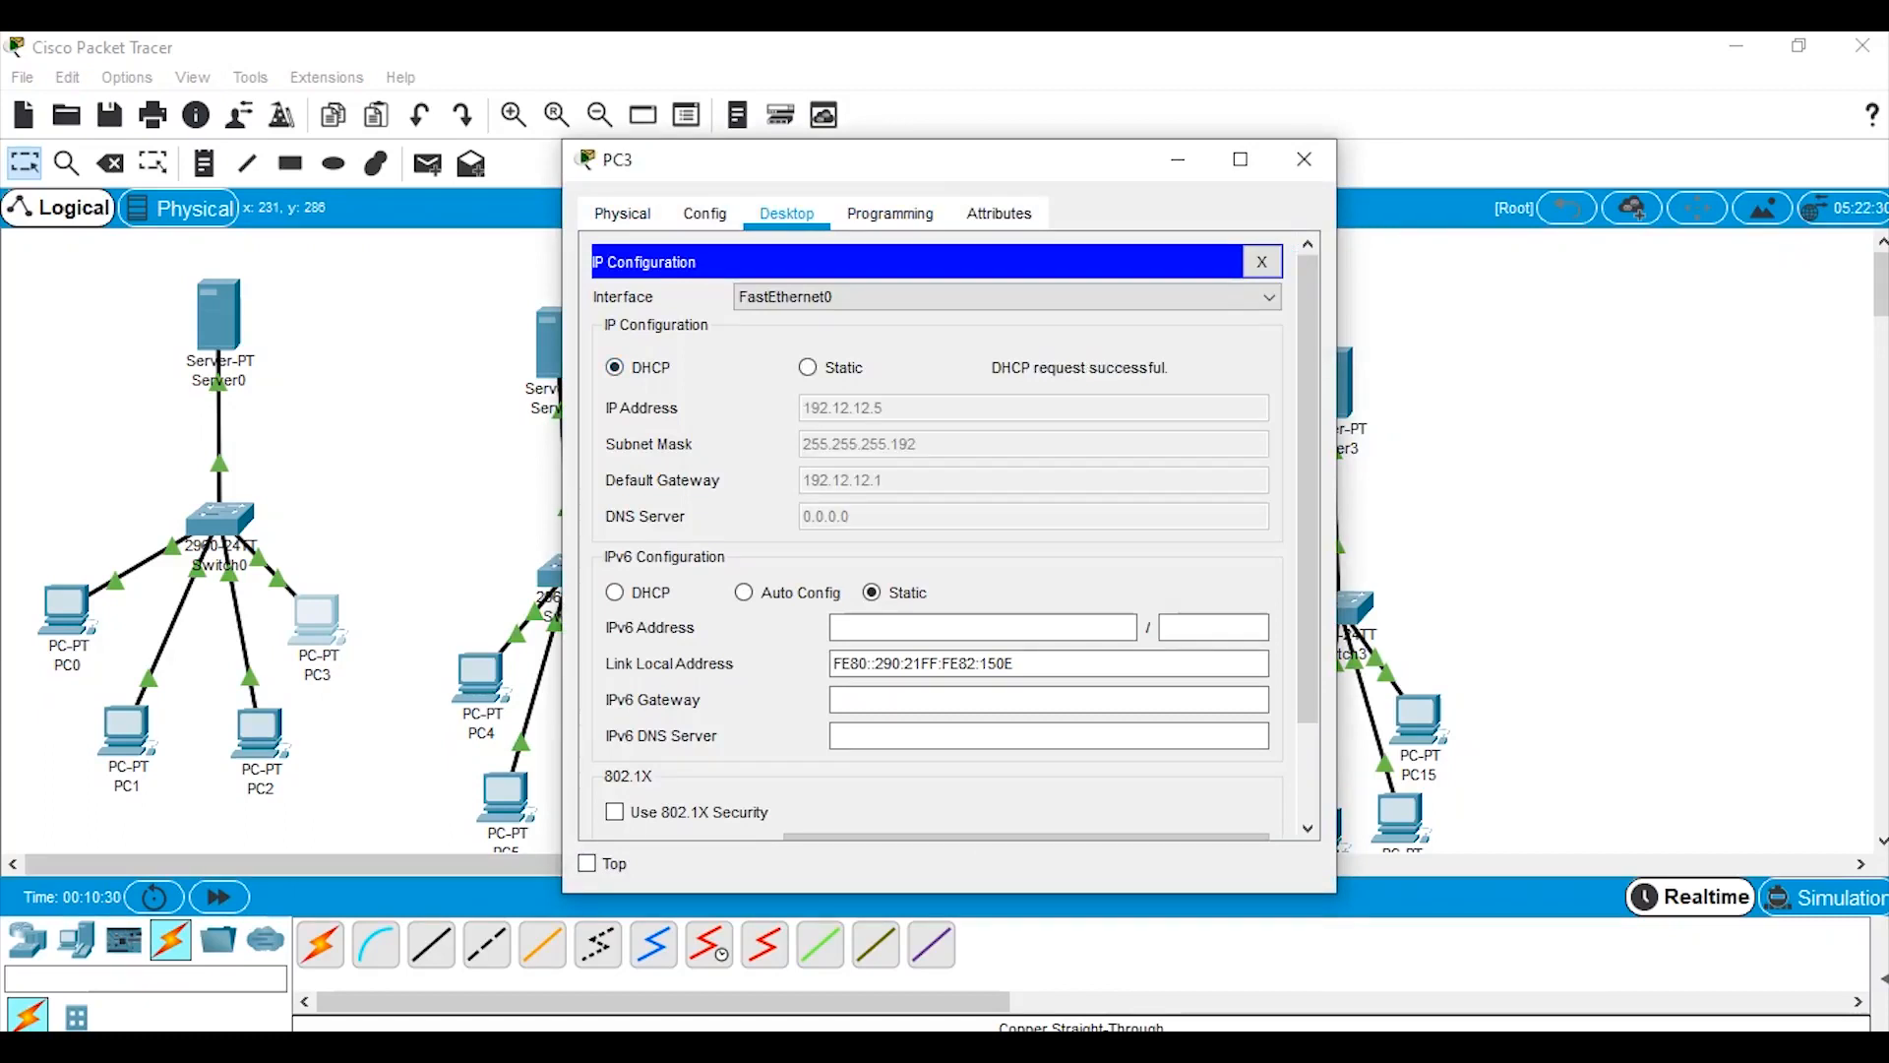
{"action": "left_click", "coordinate": [1304, 159]}
Set PC4, the first PC on Switch1, to obtain its IPv4 address through DHCP.
{"action": "left_click", "coordinate": [480, 674]}
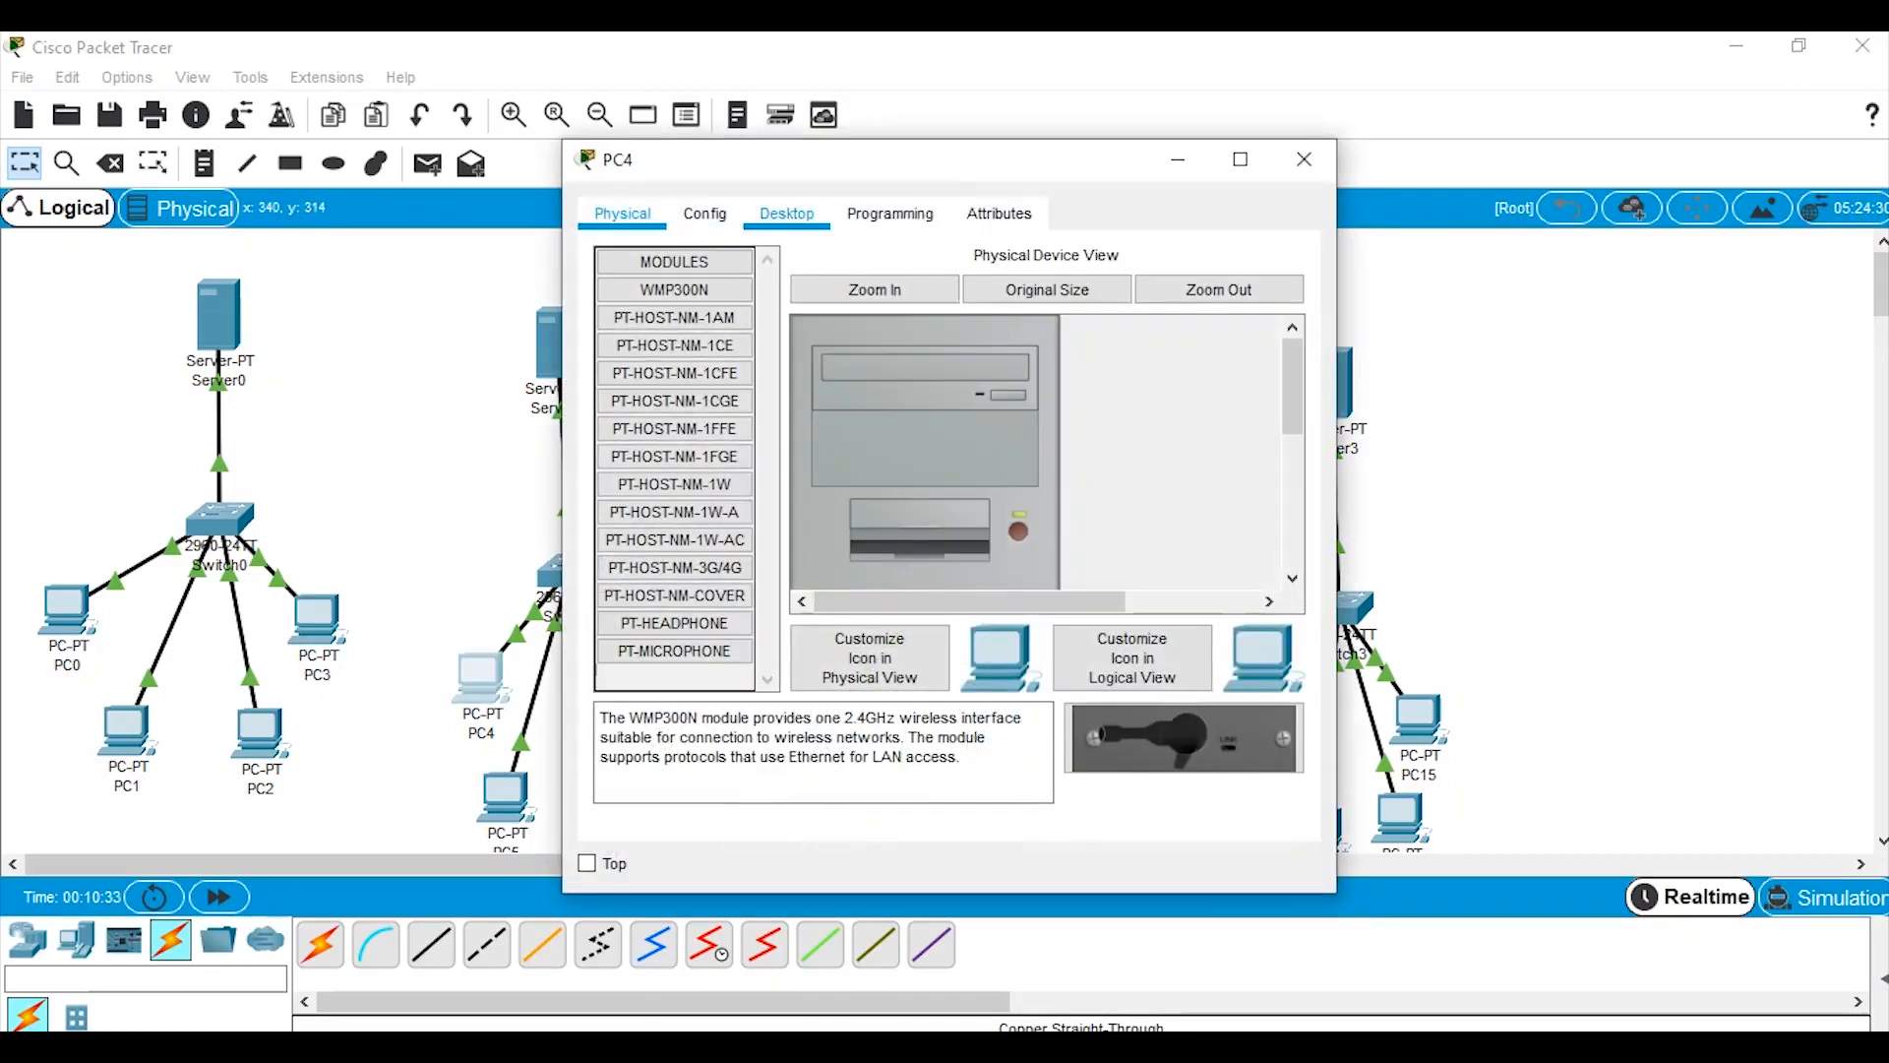
{"action": "left_click", "coordinate": [787, 213]}
{"action": "left_click", "coordinate": [675, 293]}
{"action": "left_click", "coordinate": [615, 367]}
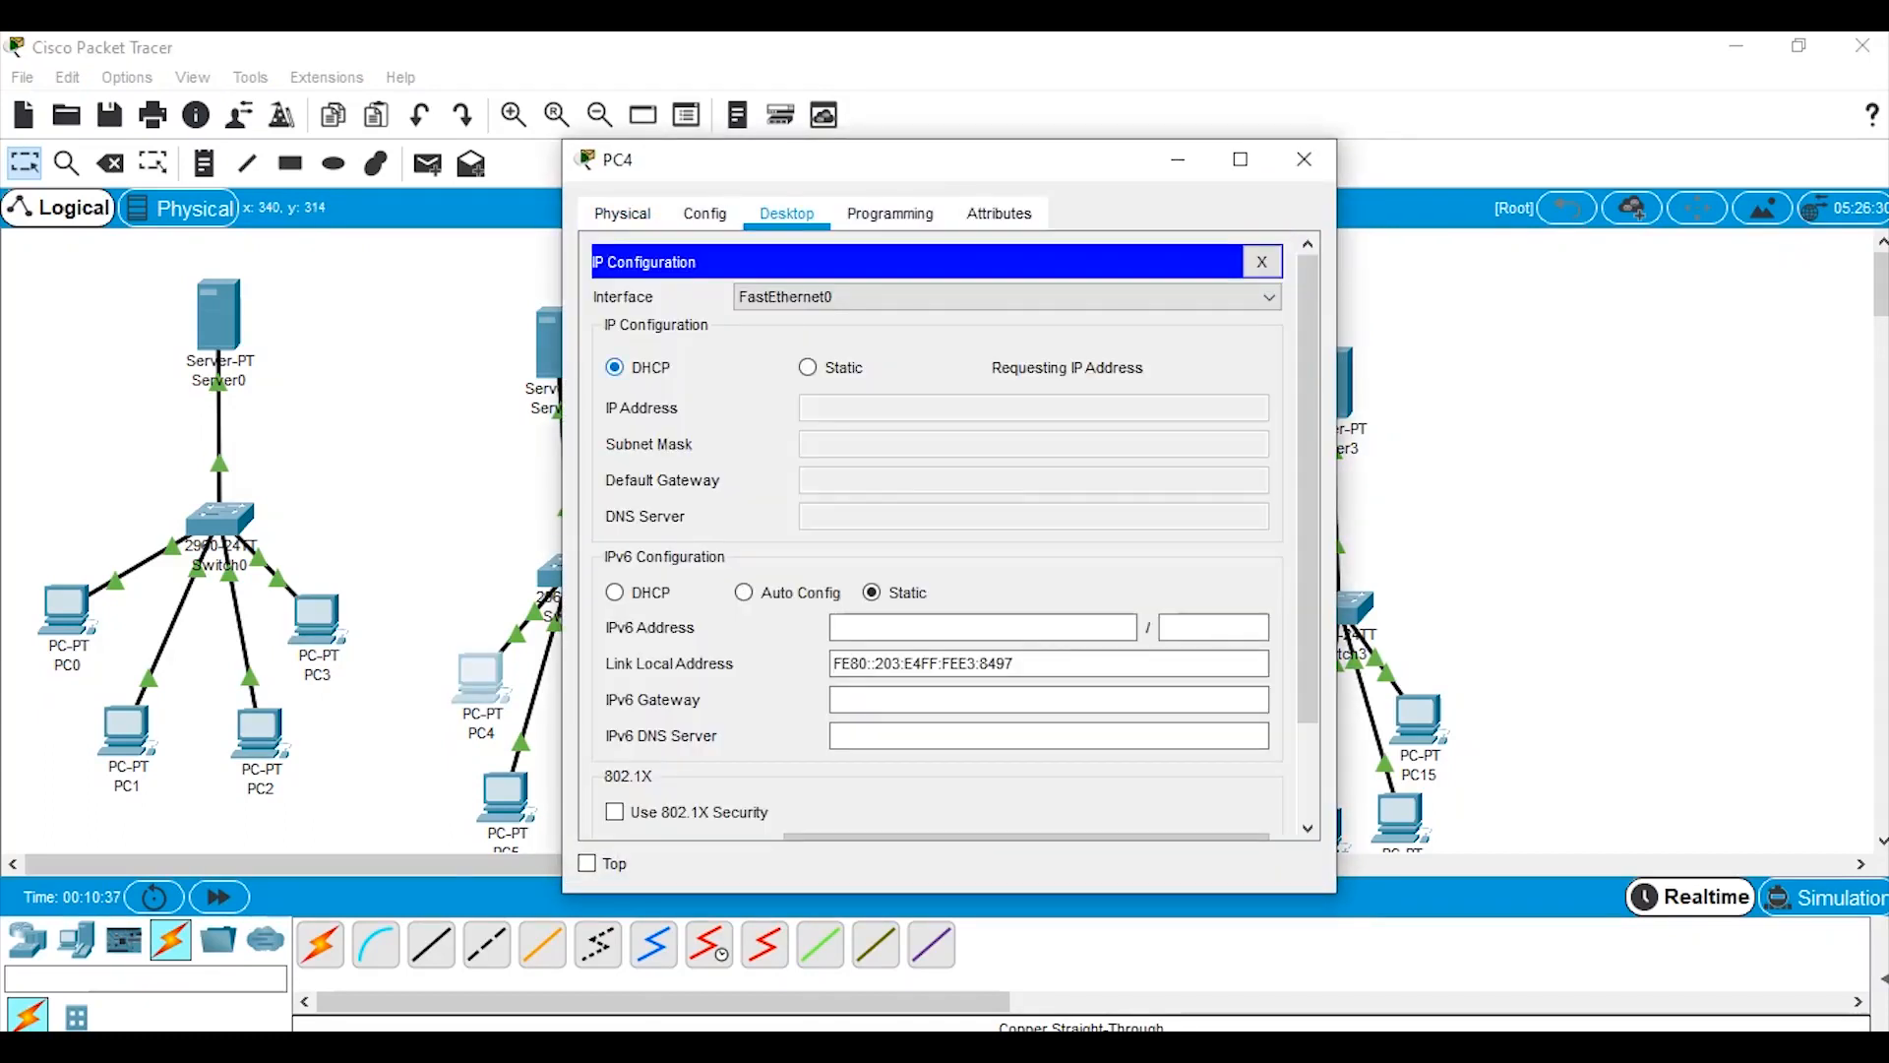
{"action": "left_click", "coordinate": [1303, 158]}
Set PC5 on Switch1 to obtain its IPv4 address through DHCP.
{"action": "left_click", "coordinate": [504, 797]}
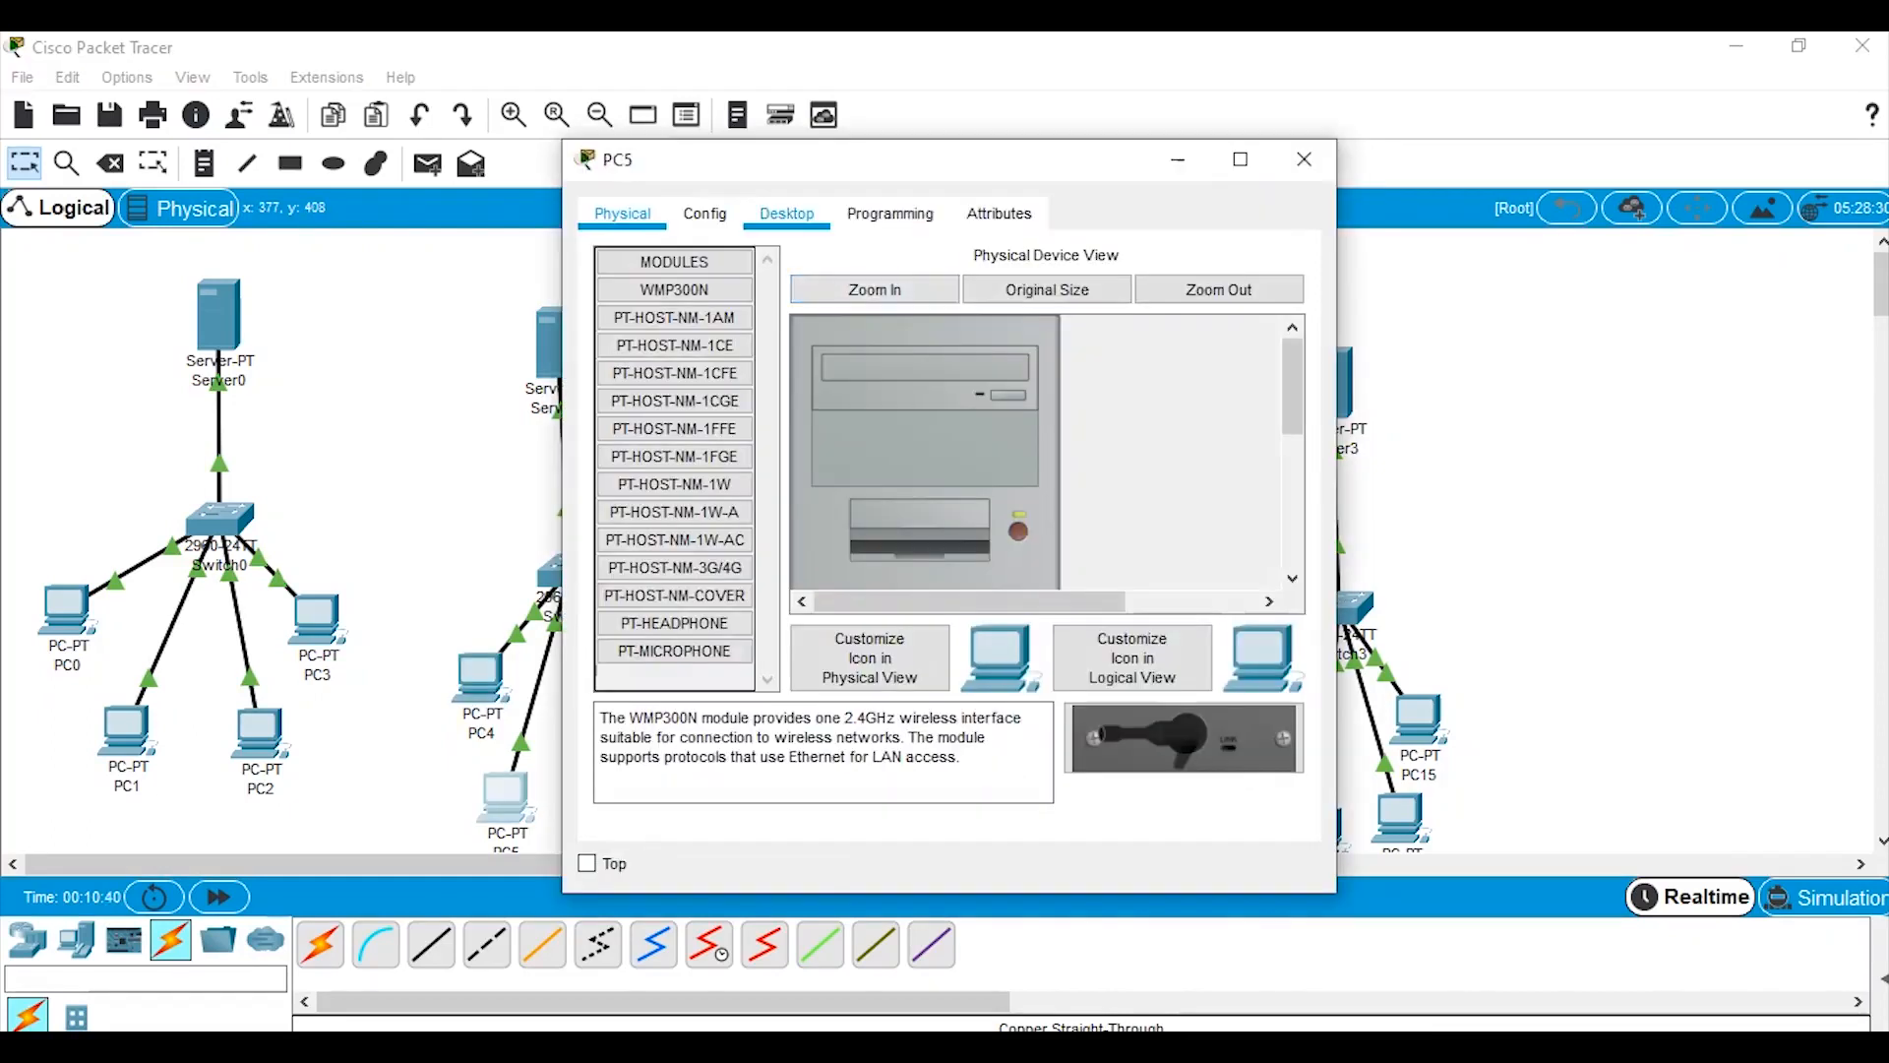
{"action": "left_click", "coordinate": [787, 213]}
{"action": "left_click", "coordinate": [675, 292]}
{"action": "left_click", "coordinate": [615, 367]}
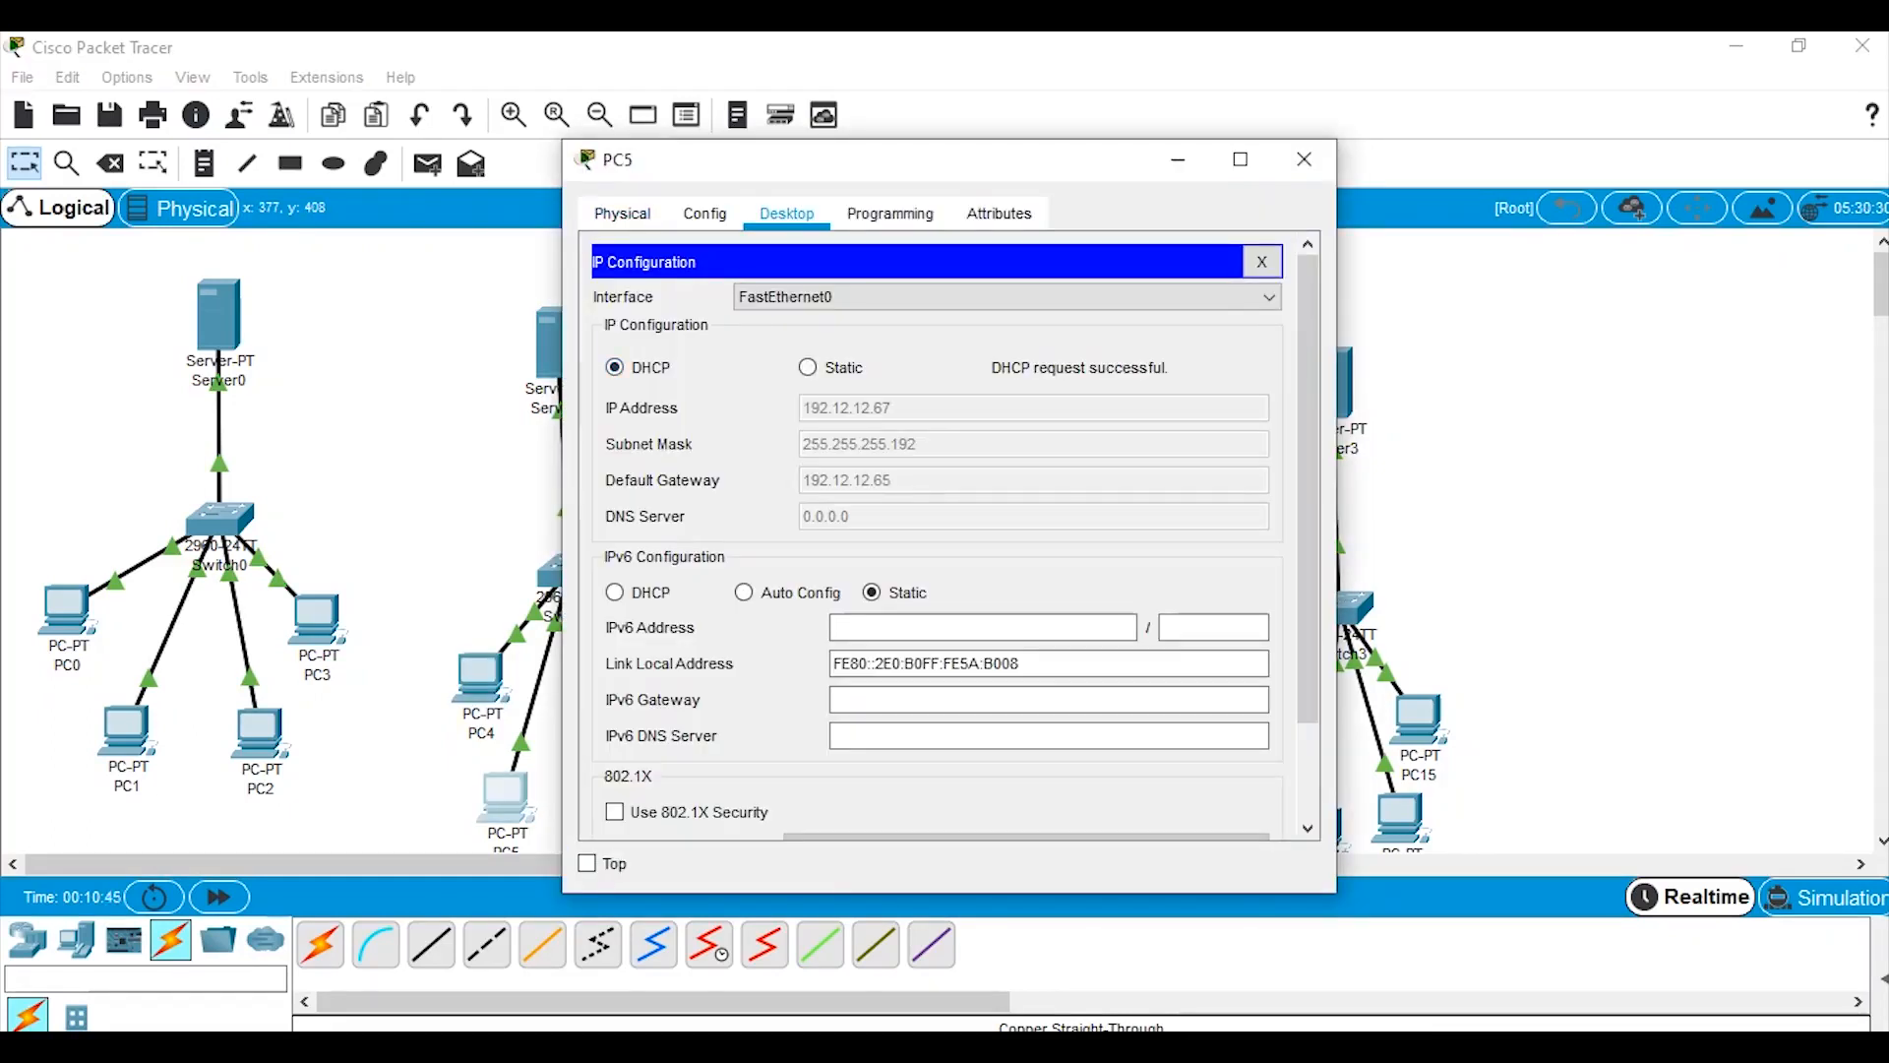
{"action": "left_click", "coordinate": [1303, 158]}
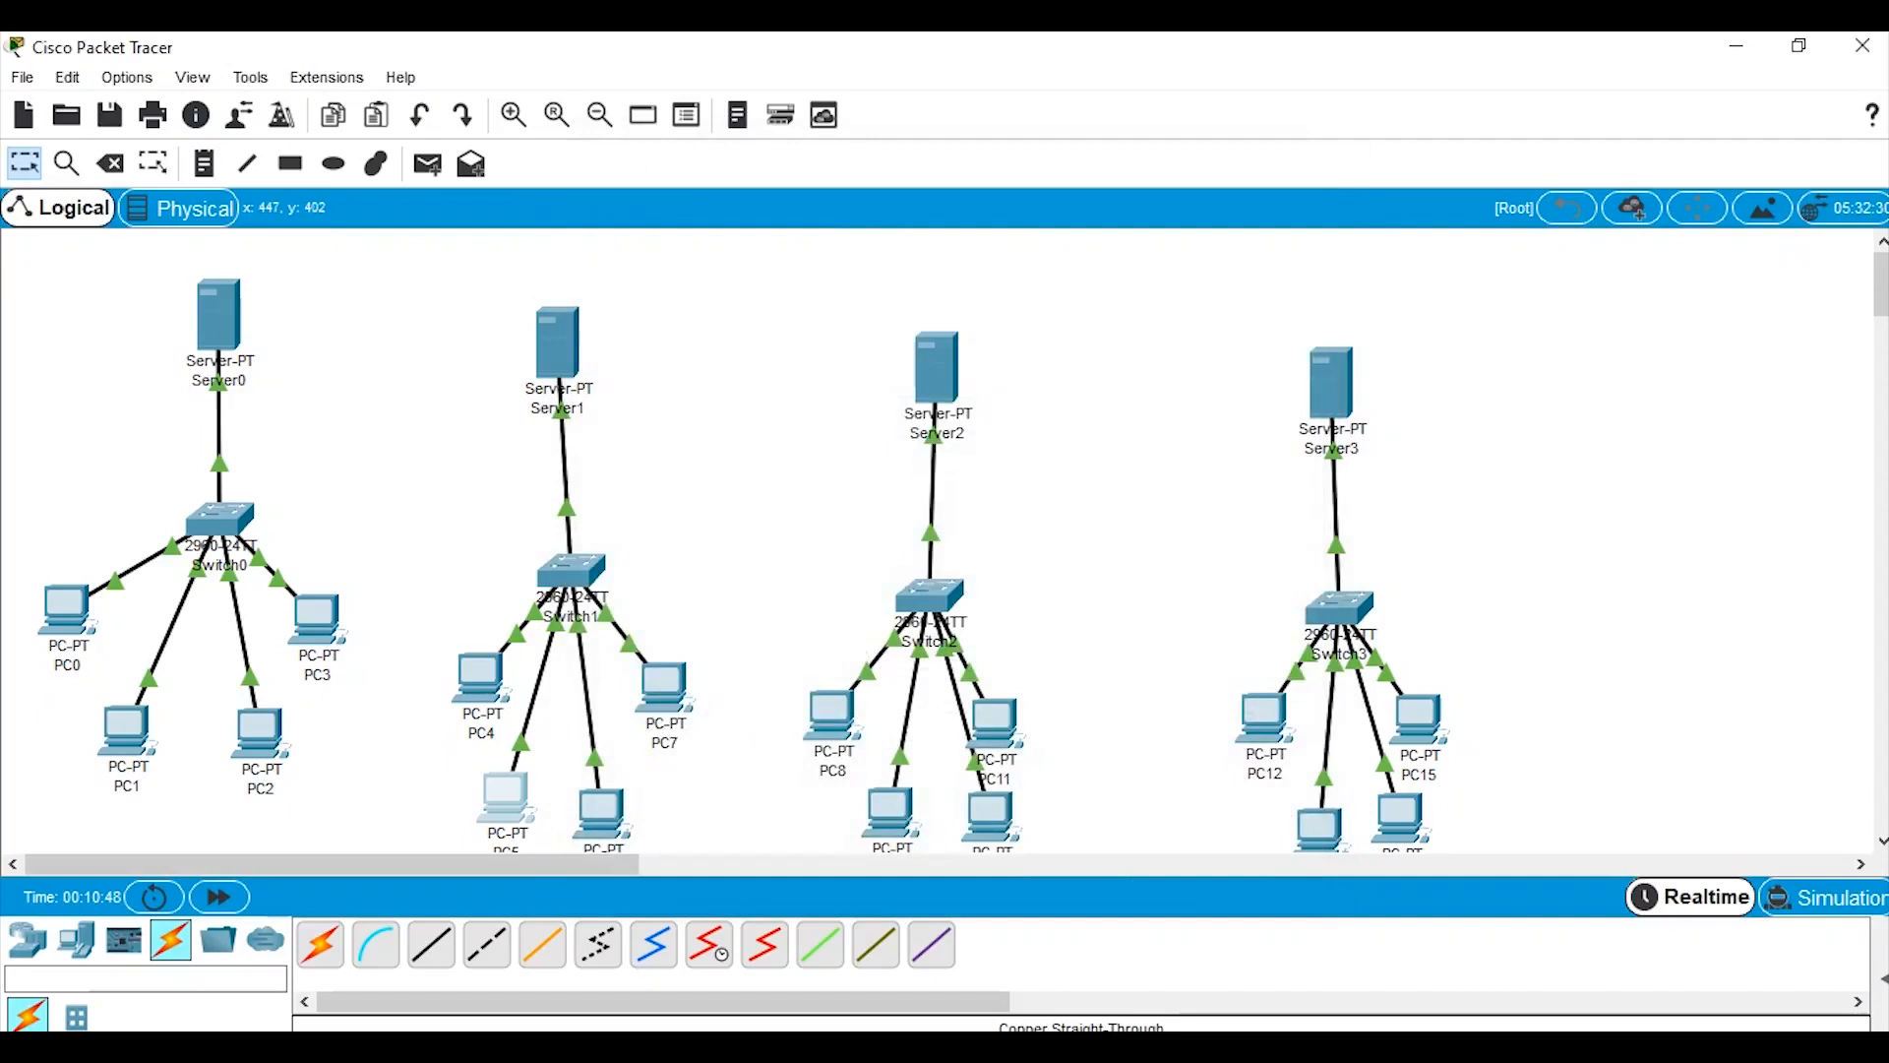
Set PC6 on Switch1 to obtain its IPv4 address through DHCP.
{"action": "left_click", "coordinate": [602, 812]}
{"action": "left_click", "coordinate": [787, 214]}
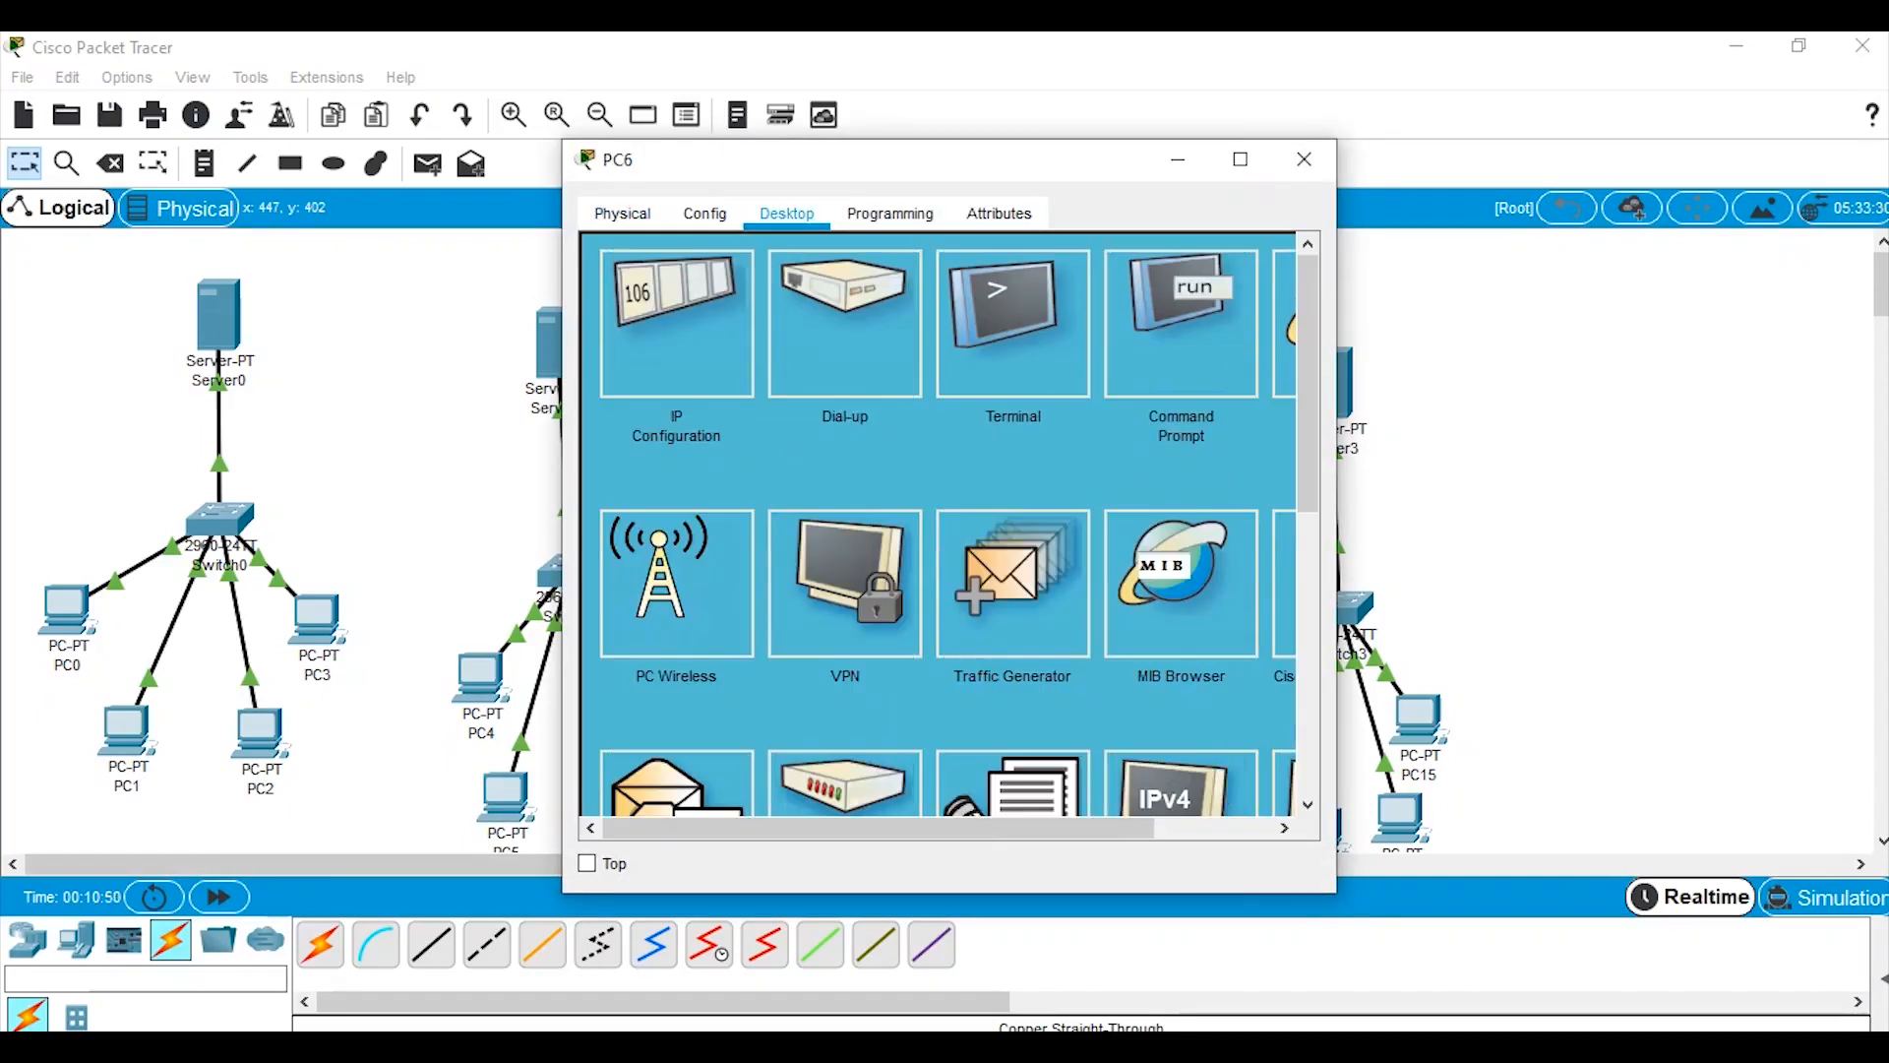
{"action": "left_click", "coordinate": [676, 323]}
{"action": "left_click", "coordinate": [615, 367]}
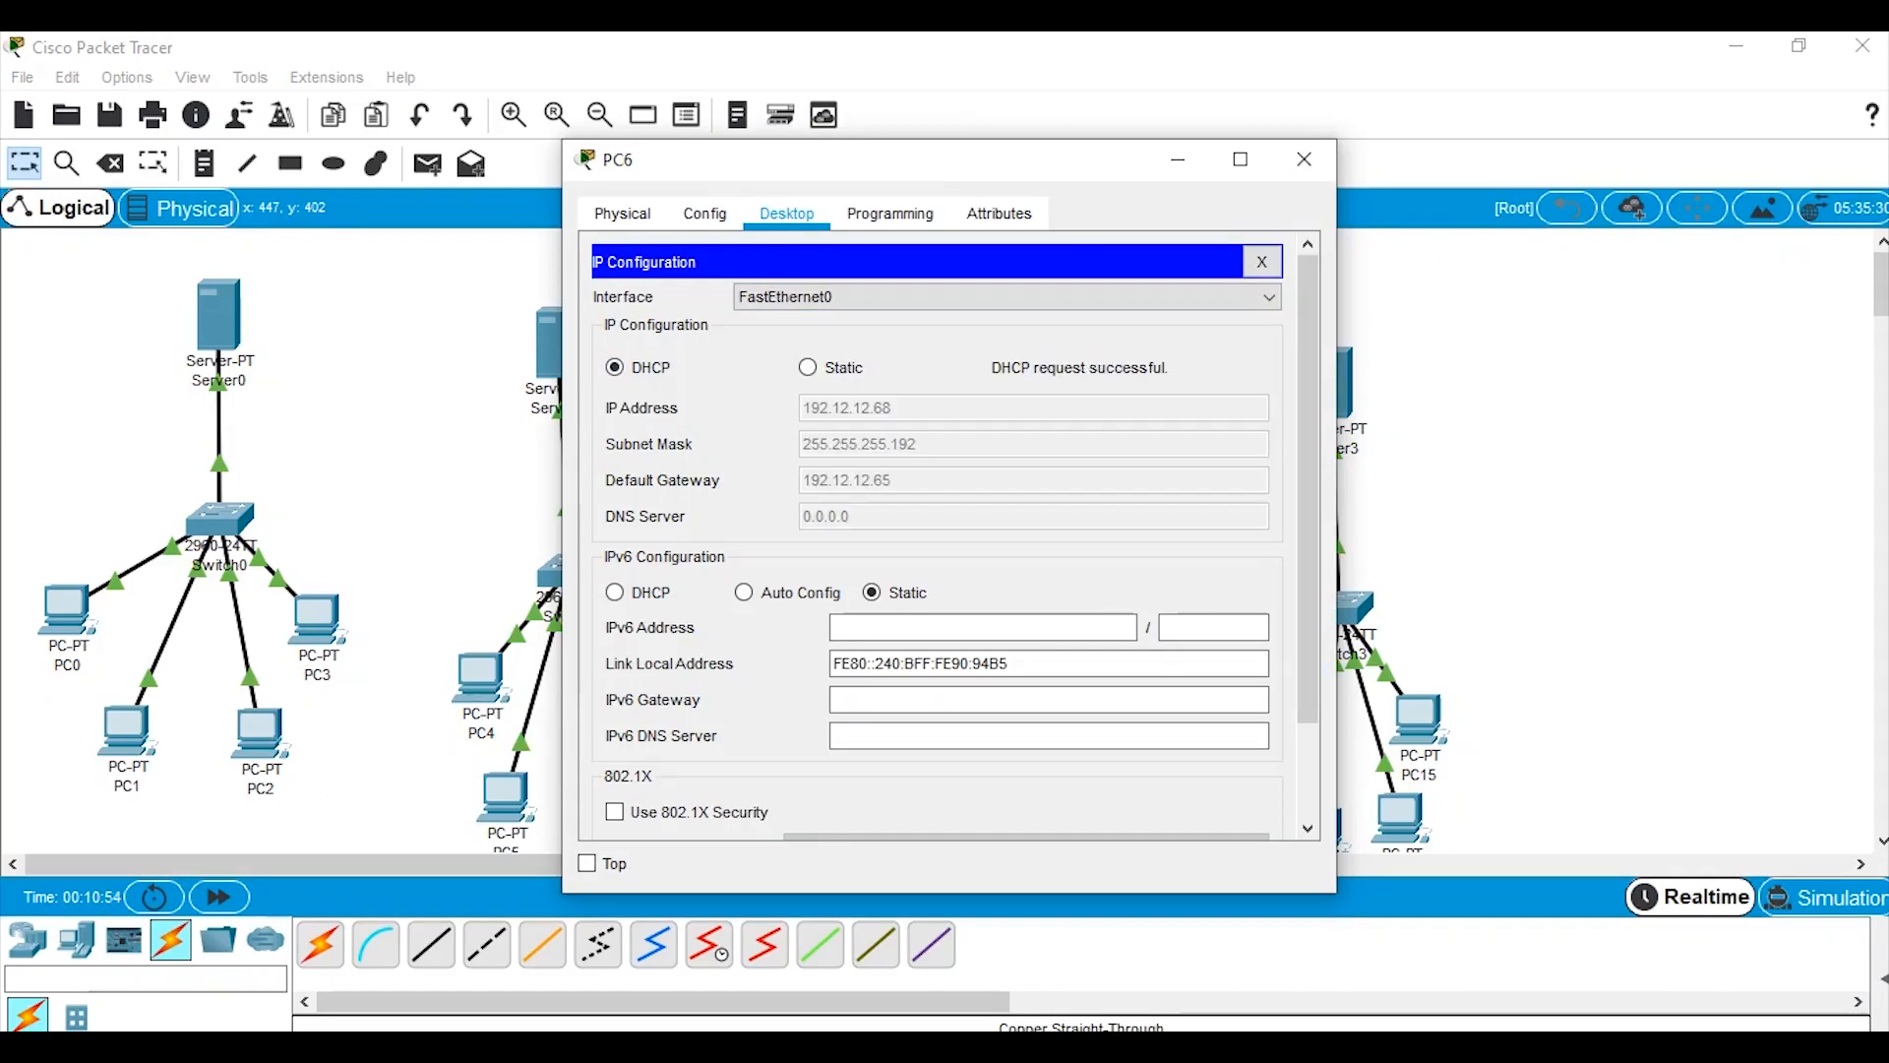
{"action": "left_click", "coordinate": [1304, 159]}
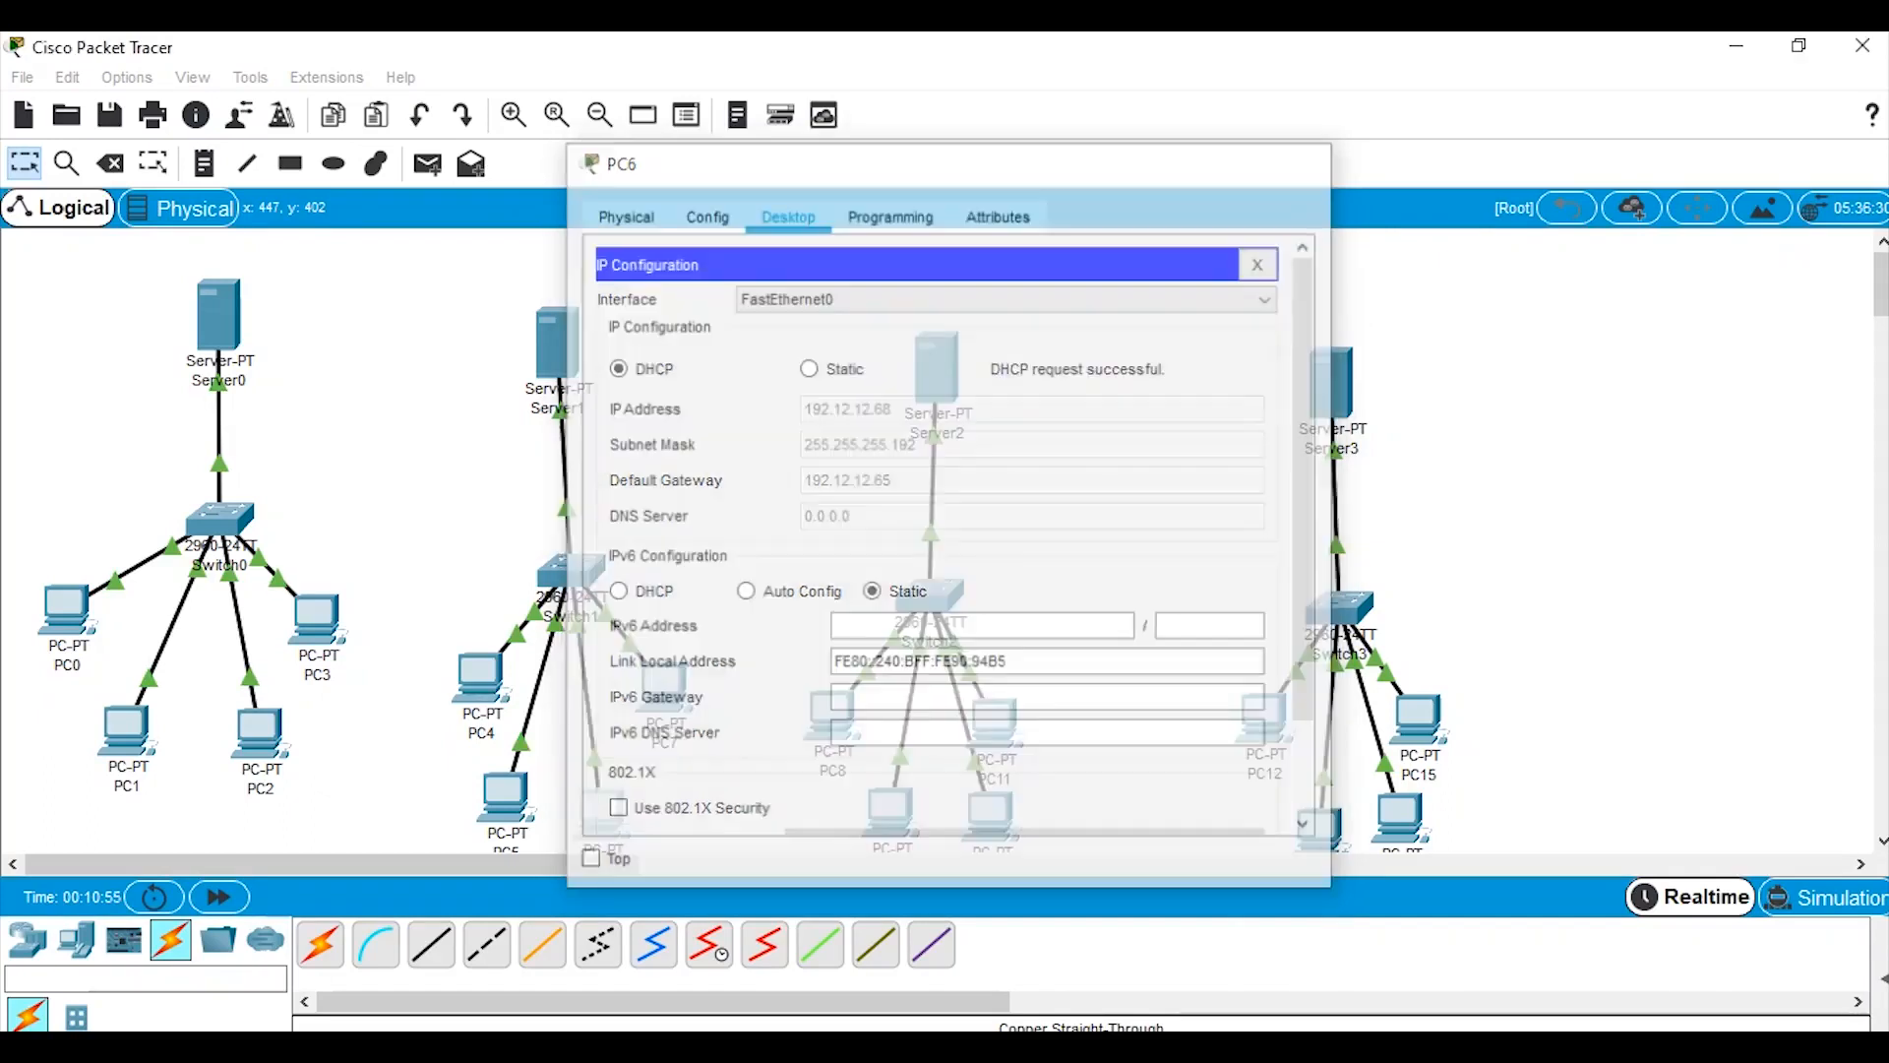
Set PC7, the last PC on Switch1, to obtain its IPv4 address through DHCP.
{"action": "left_click", "coordinate": [664, 689]}
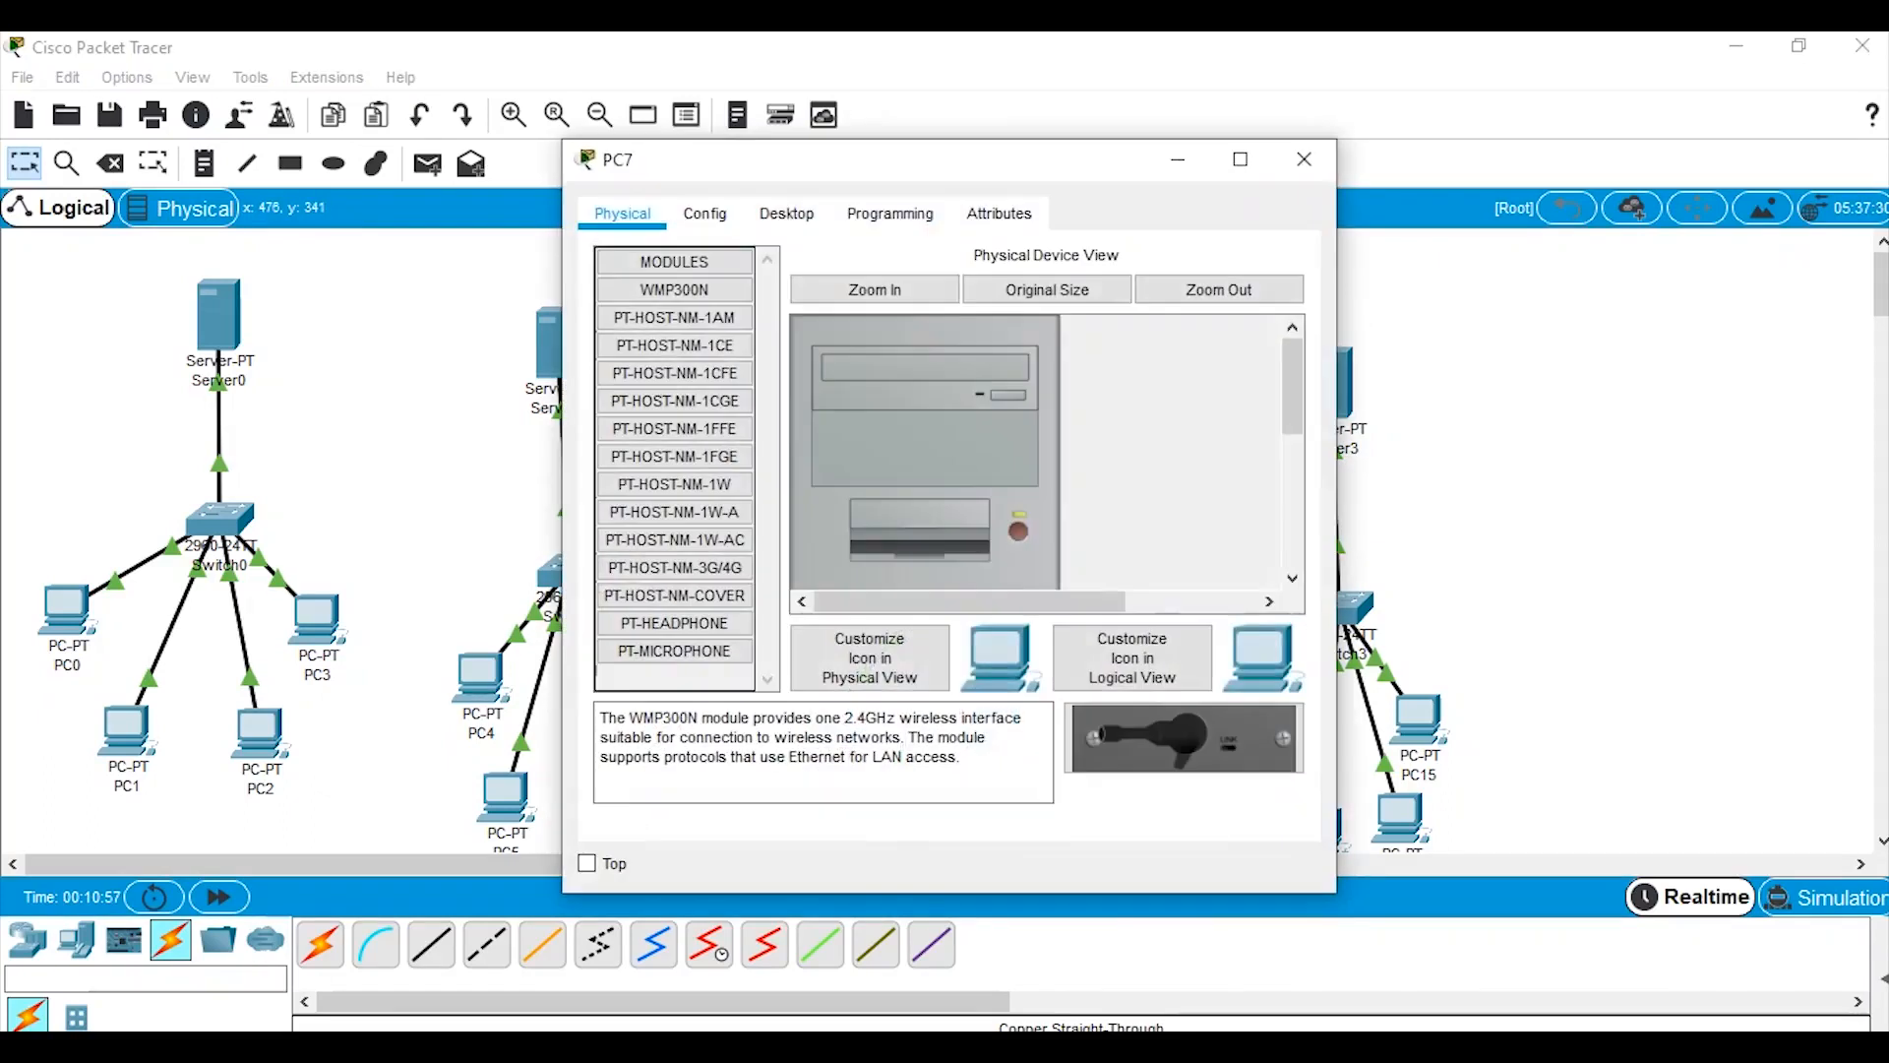
{"action": "left_click", "coordinate": [787, 214]}
{"action": "left_click", "coordinate": [677, 323]}
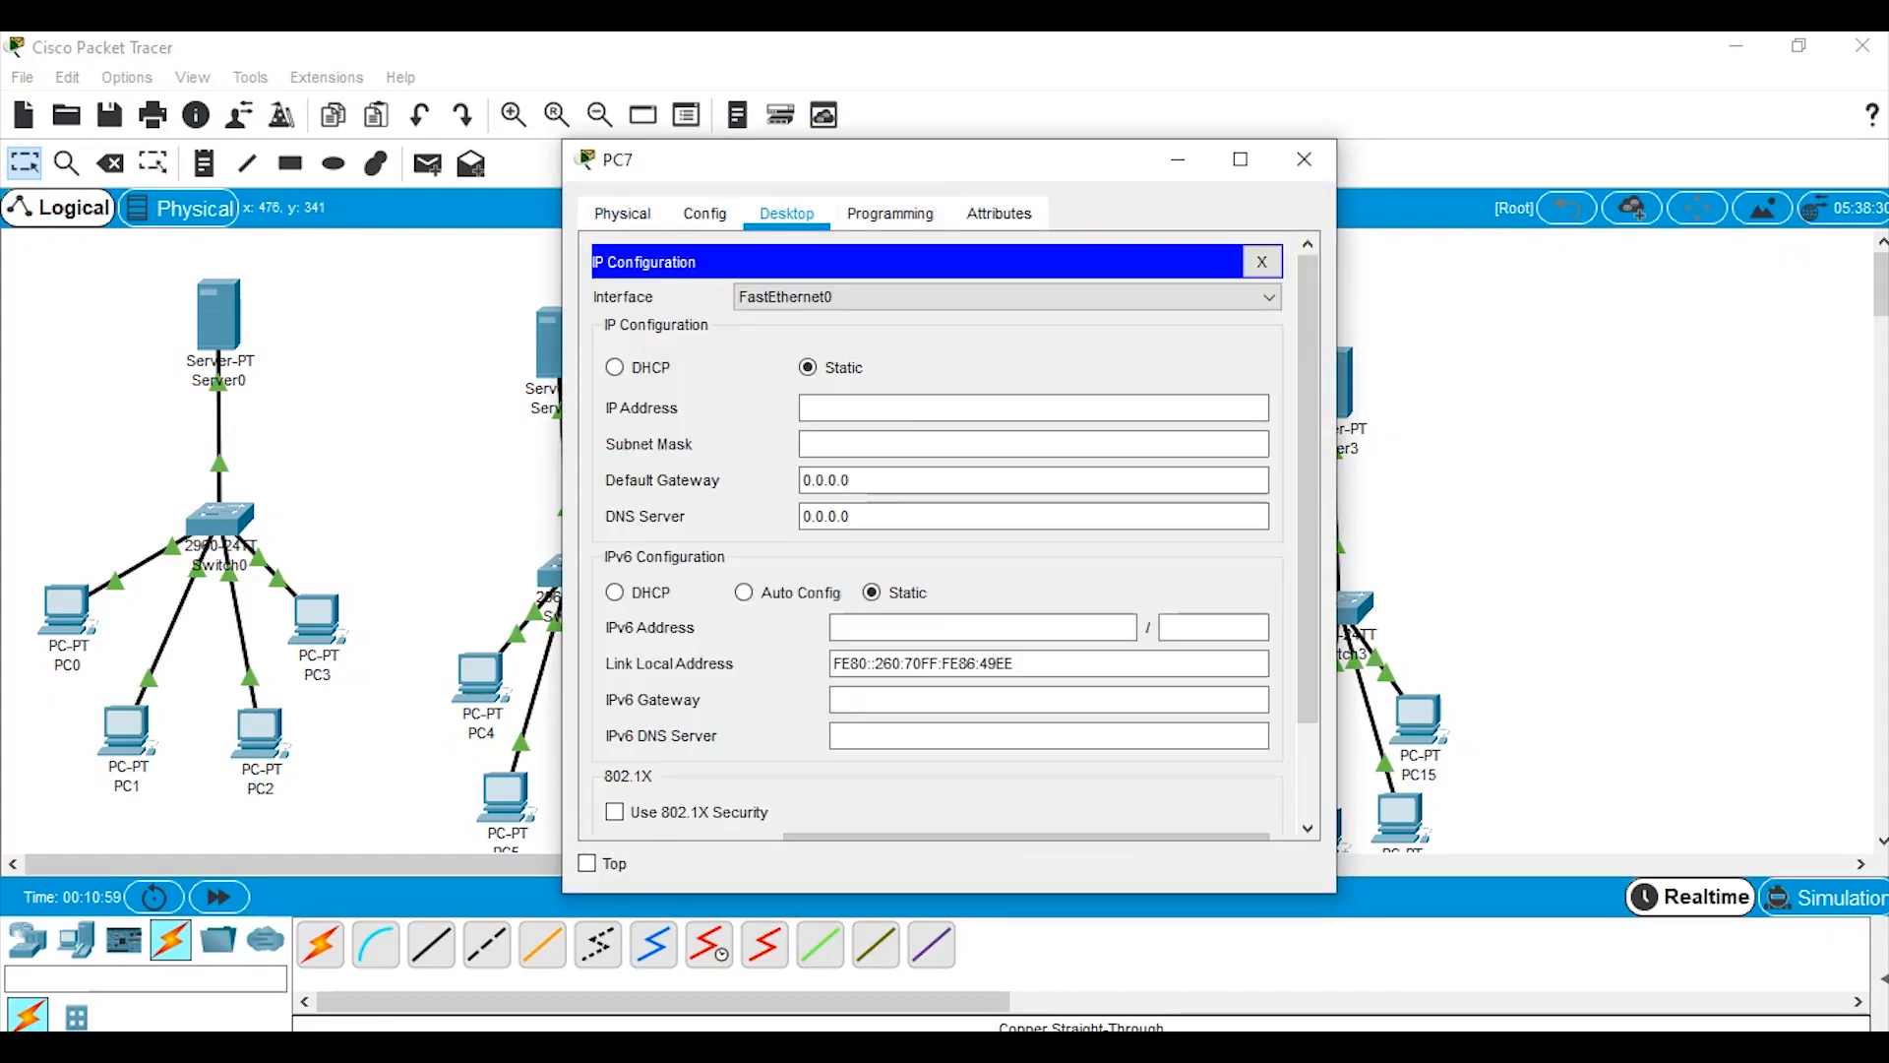
{"action": "left_click", "coordinate": [615, 367]}
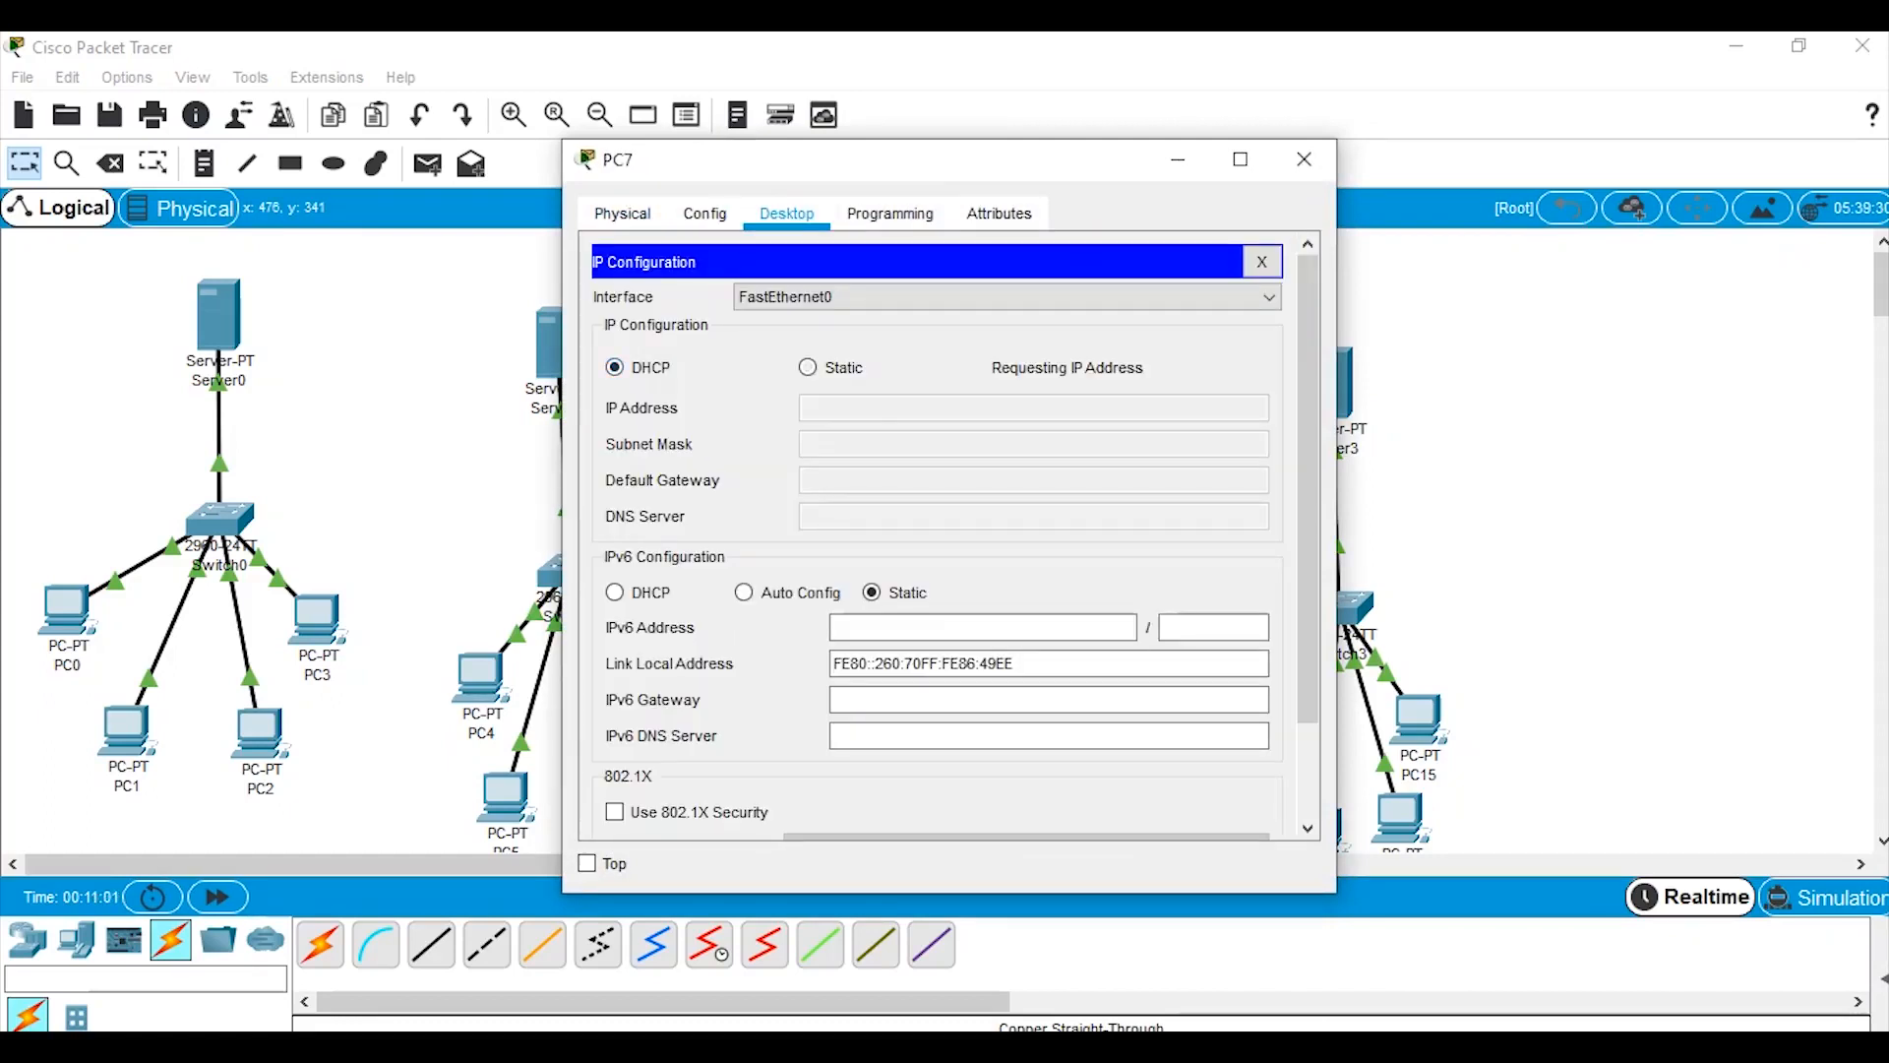
{"action": "left_click", "coordinate": [1303, 159]}
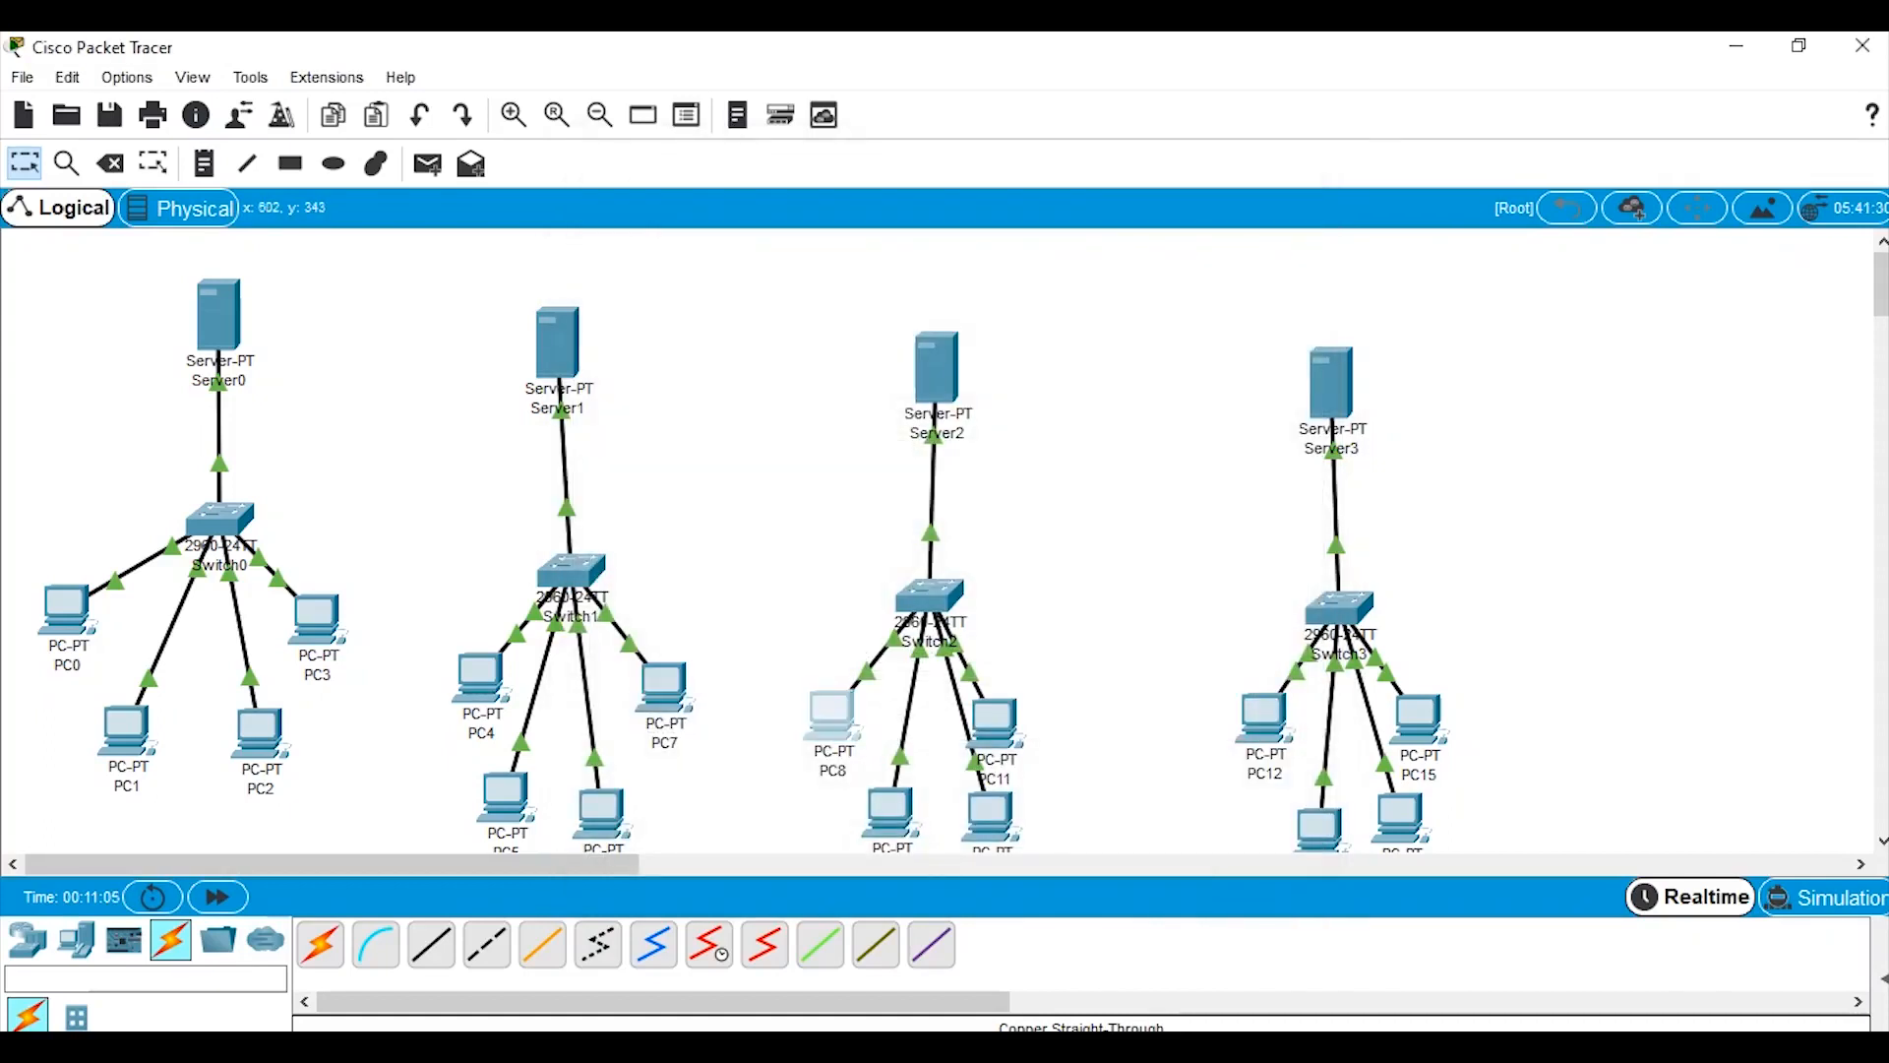
Set PC8, the first PC on Switch2, to obtain its IPv4 address through DHCP.
{"action": "left_click", "coordinate": [832, 713]}
{"action": "left_click", "coordinate": [786, 213]}
{"action": "left_click", "coordinate": [676, 325]}
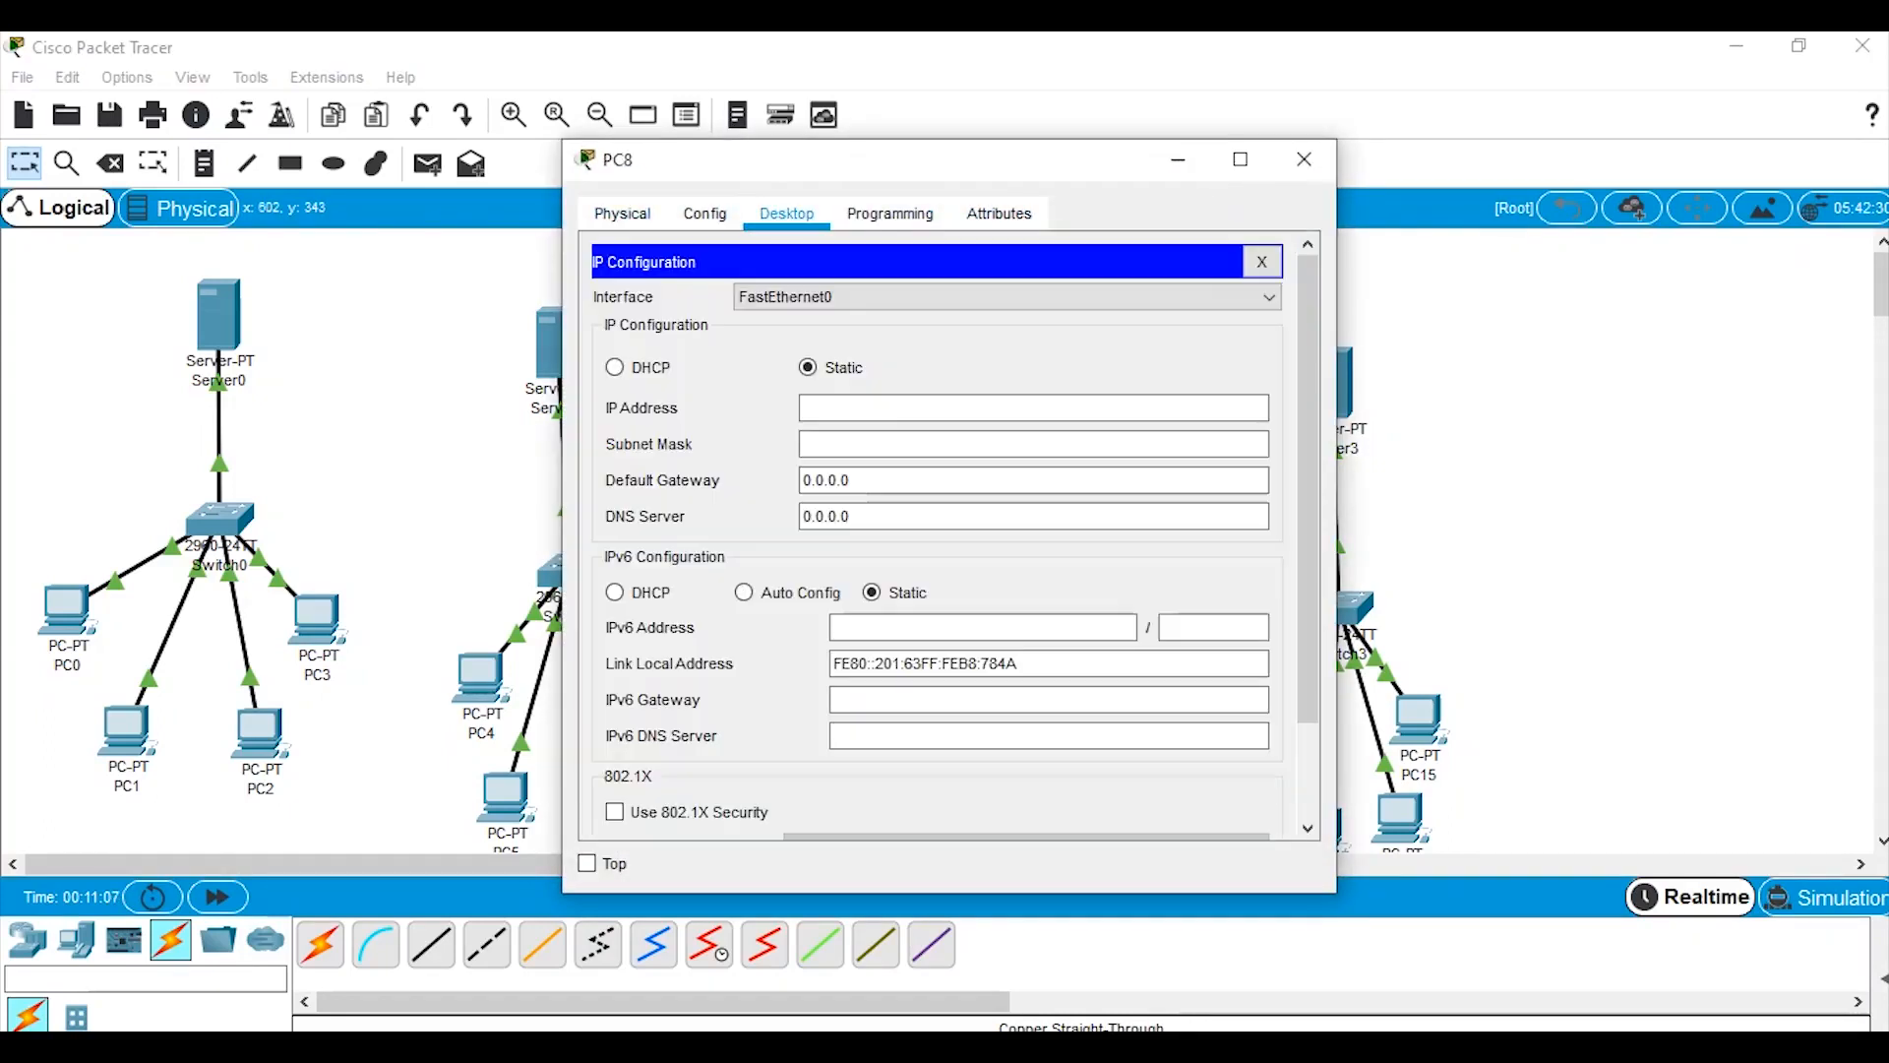
{"action": "left_click", "coordinate": [615, 367]}
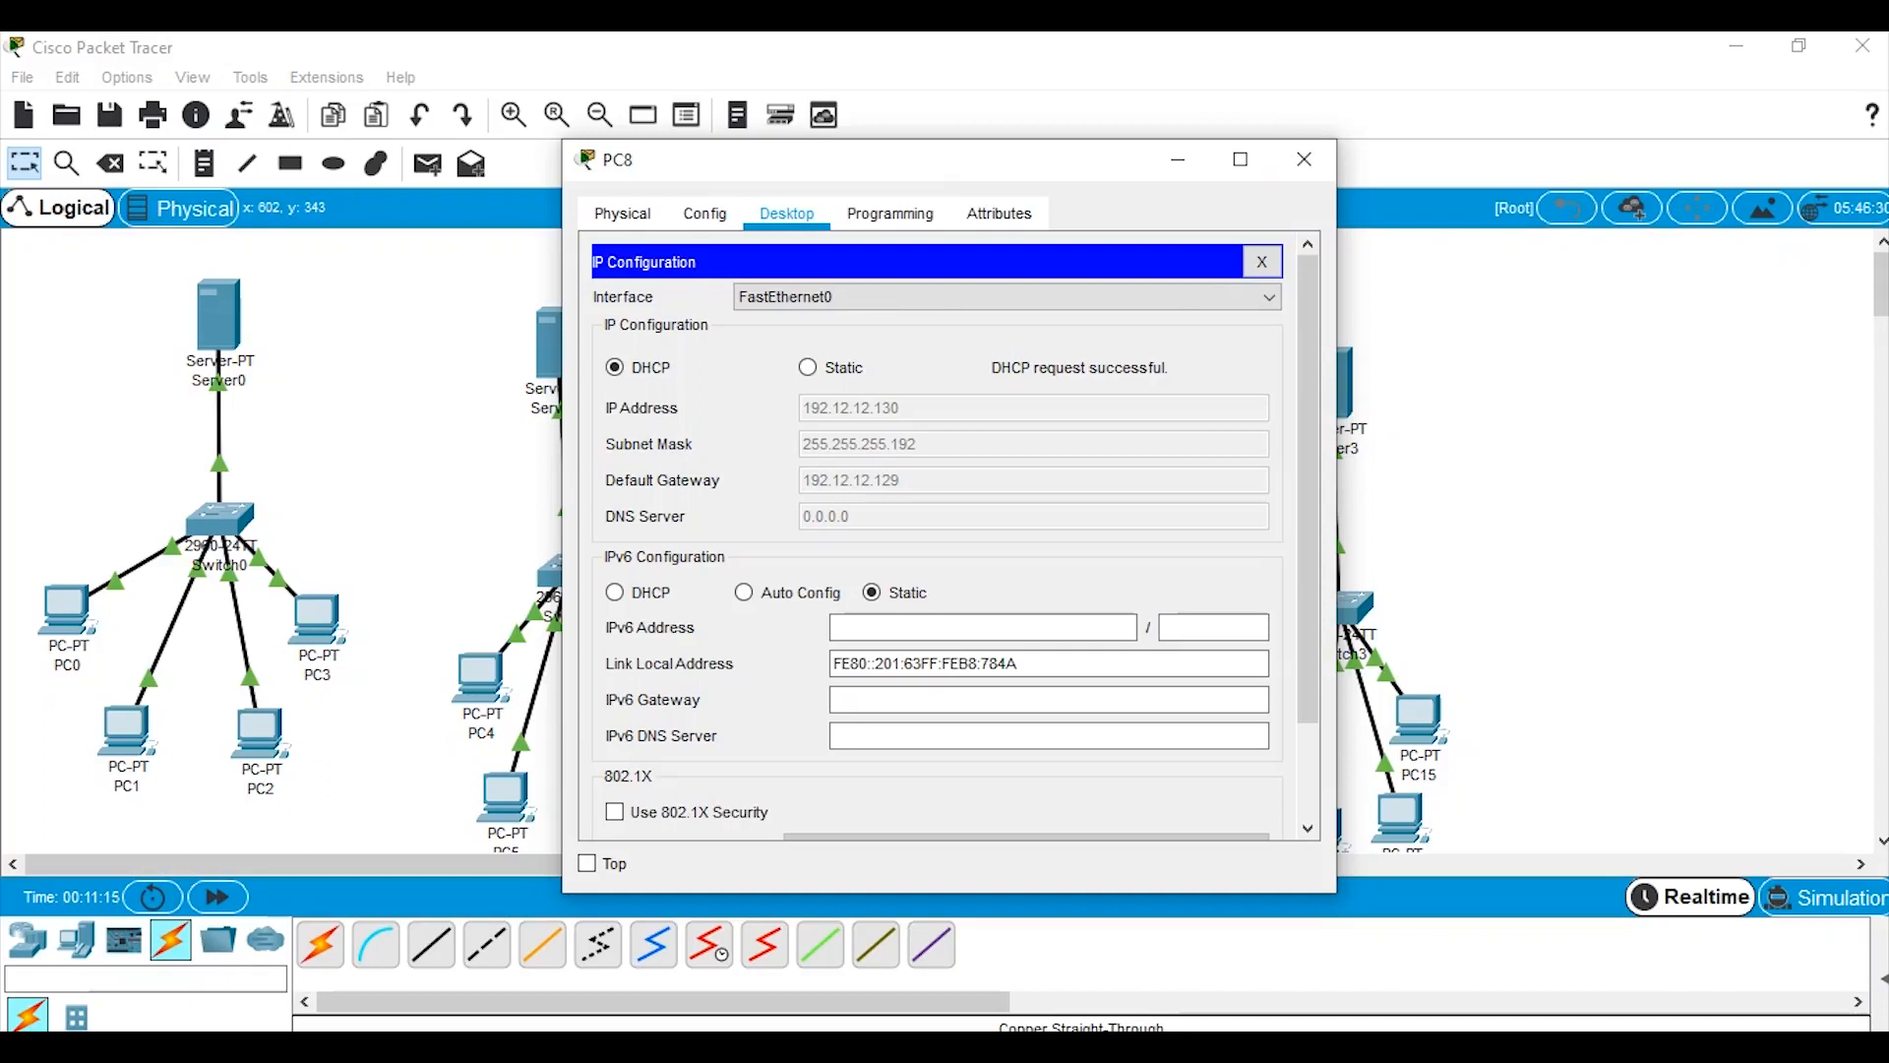
{"action": "left_click", "coordinate": [1304, 160]}
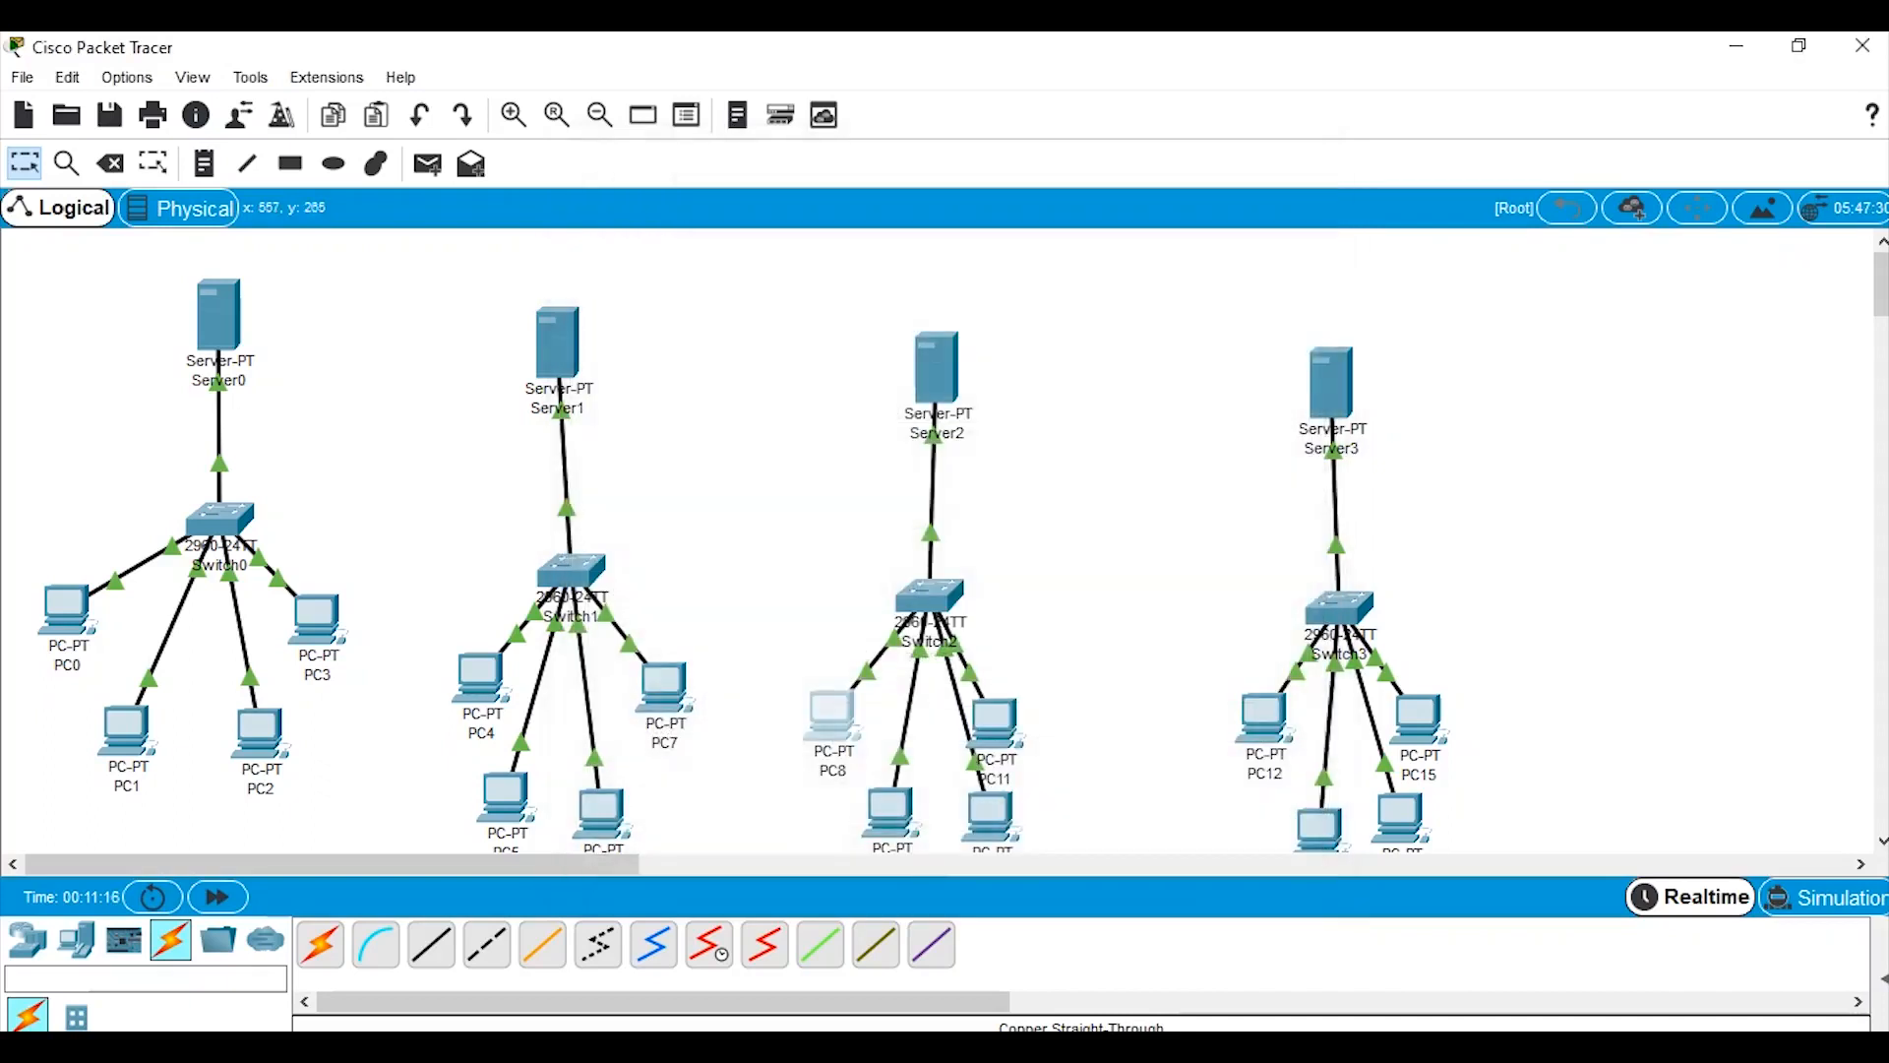
Set PC9 on Switch2 to obtain its IPv4 address through DHCP.
{"action": "left_click", "coordinate": [890, 805]}
{"action": "left_click", "coordinate": [787, 213]}
{"action": "left_click", "coordinate": [676, 325]}
{"action": "left_click", "coordinate": [615, 367]}
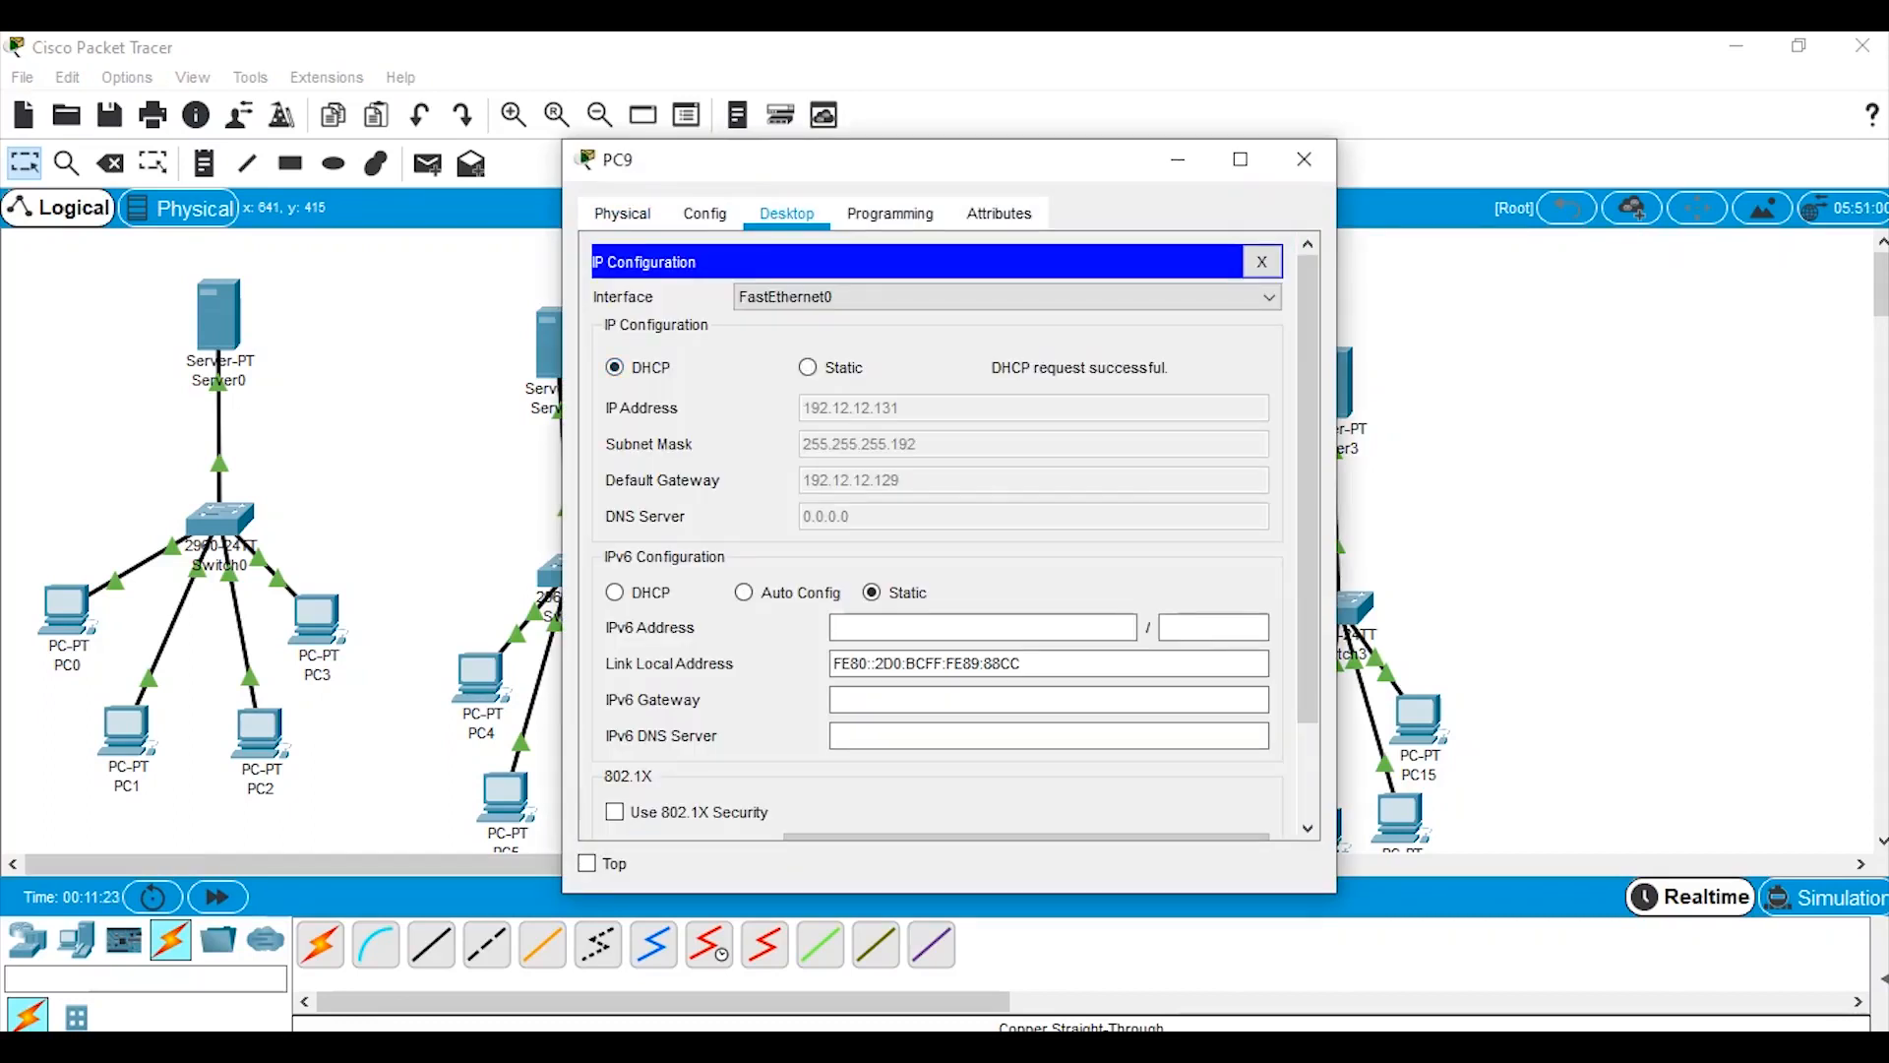
{"action": "left_click", "coordinate": [1303, 159]}
Set PC10 on Switch2 to obtain its IPv4 address through DHCP.
{"action": "left_click", "coordinate": [988, 807]}
{"action": "left_click", "coordinate": [787, 214]}
{"action": "left_click", "coordinate": [676, 325]}
{"action": "left_click", "coordinate": [615, 367]}
{"action": "left_click", "coordinate": [1303, 159]}
Set PC11, the last PC on Switch2, to obtain its IPv4 address through DHCP.
{"action": "left_click", "coordinate": [994, 723]}
{"action": "left_click", "coordinate": [787, 214]}
{"action": "left_click", "coordinate": [676, 325]}
{"action": "left_click", "coordinate": [615, 367]}
{"action": "left_click", "coordinate": [1303, 159]}
Set PC12, the first PC on Switch3, to obtain its IPv4 address through DHCP.
{"action": "left_click", "coordinate": [1266, 714]}
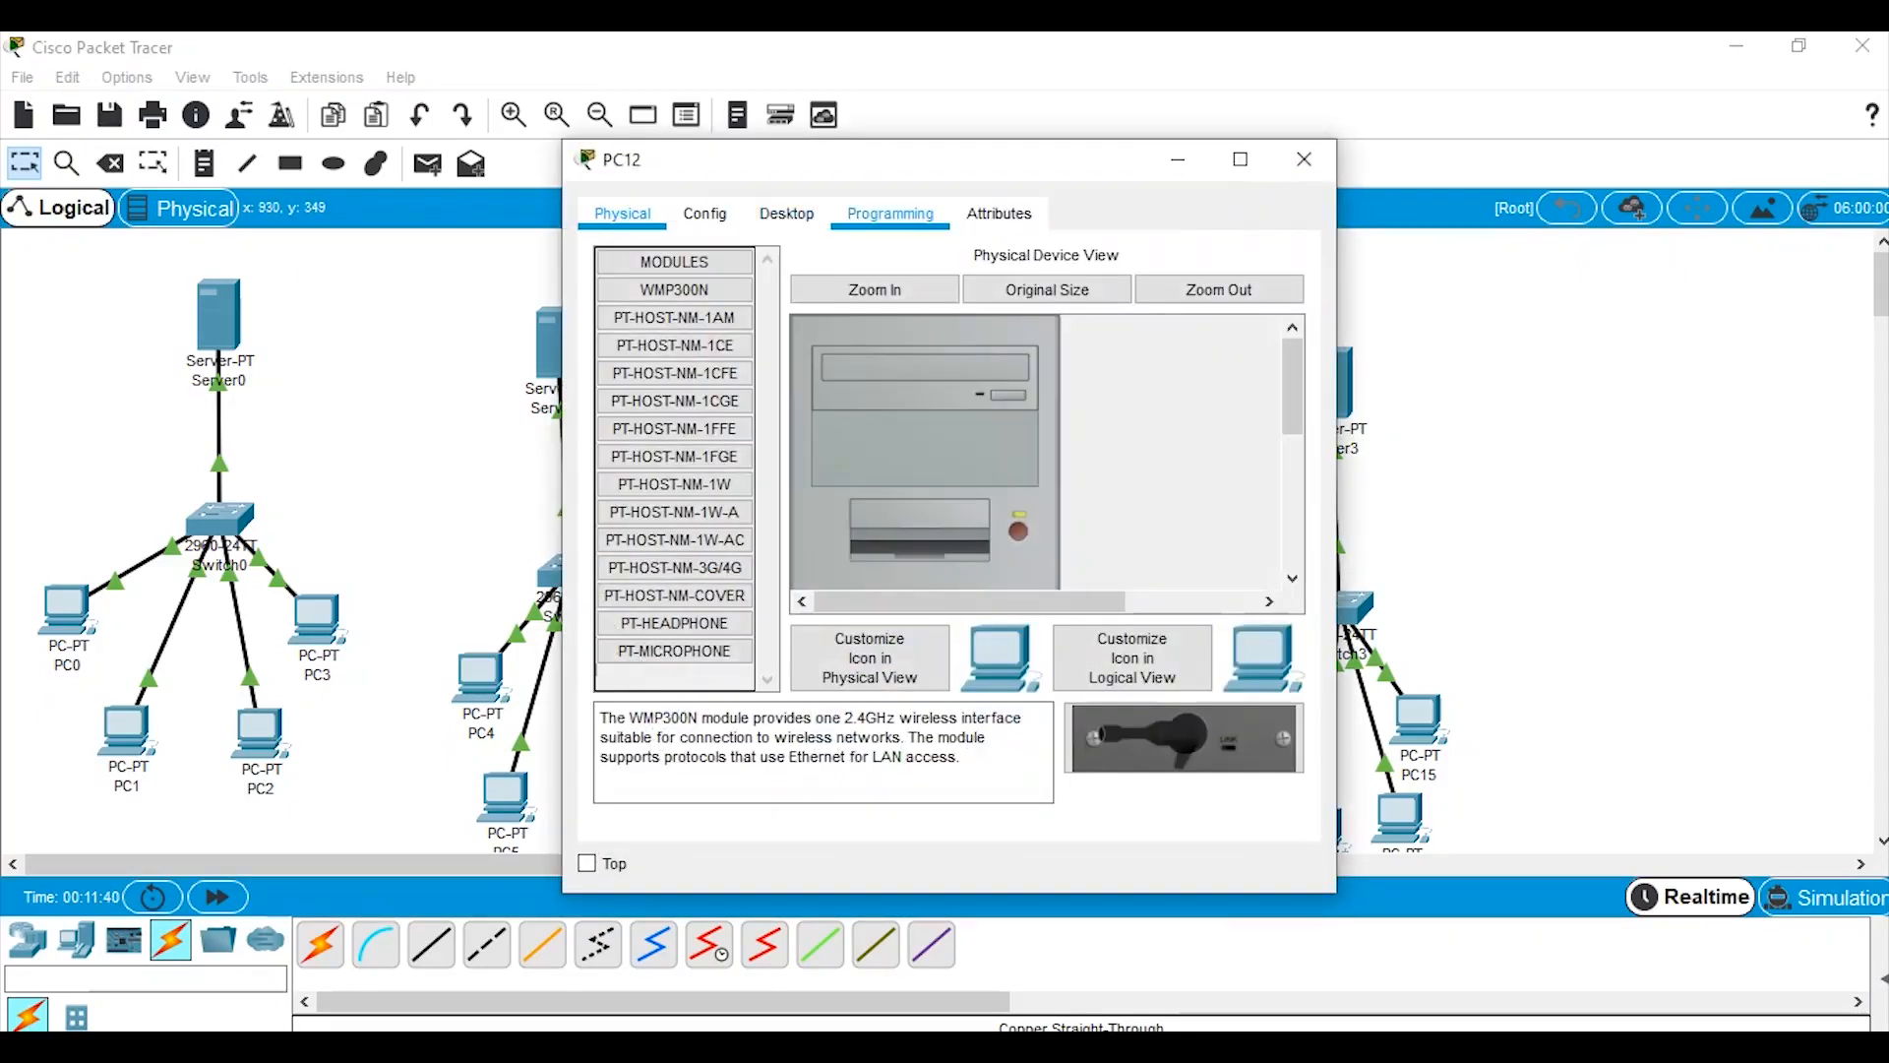
{"action": "left_click", "coordinate": [787, 213]}
{"action": "left_click", "coordinate": [676, 325]}
{"action": "left_click", "coordinate": [614, 367]}
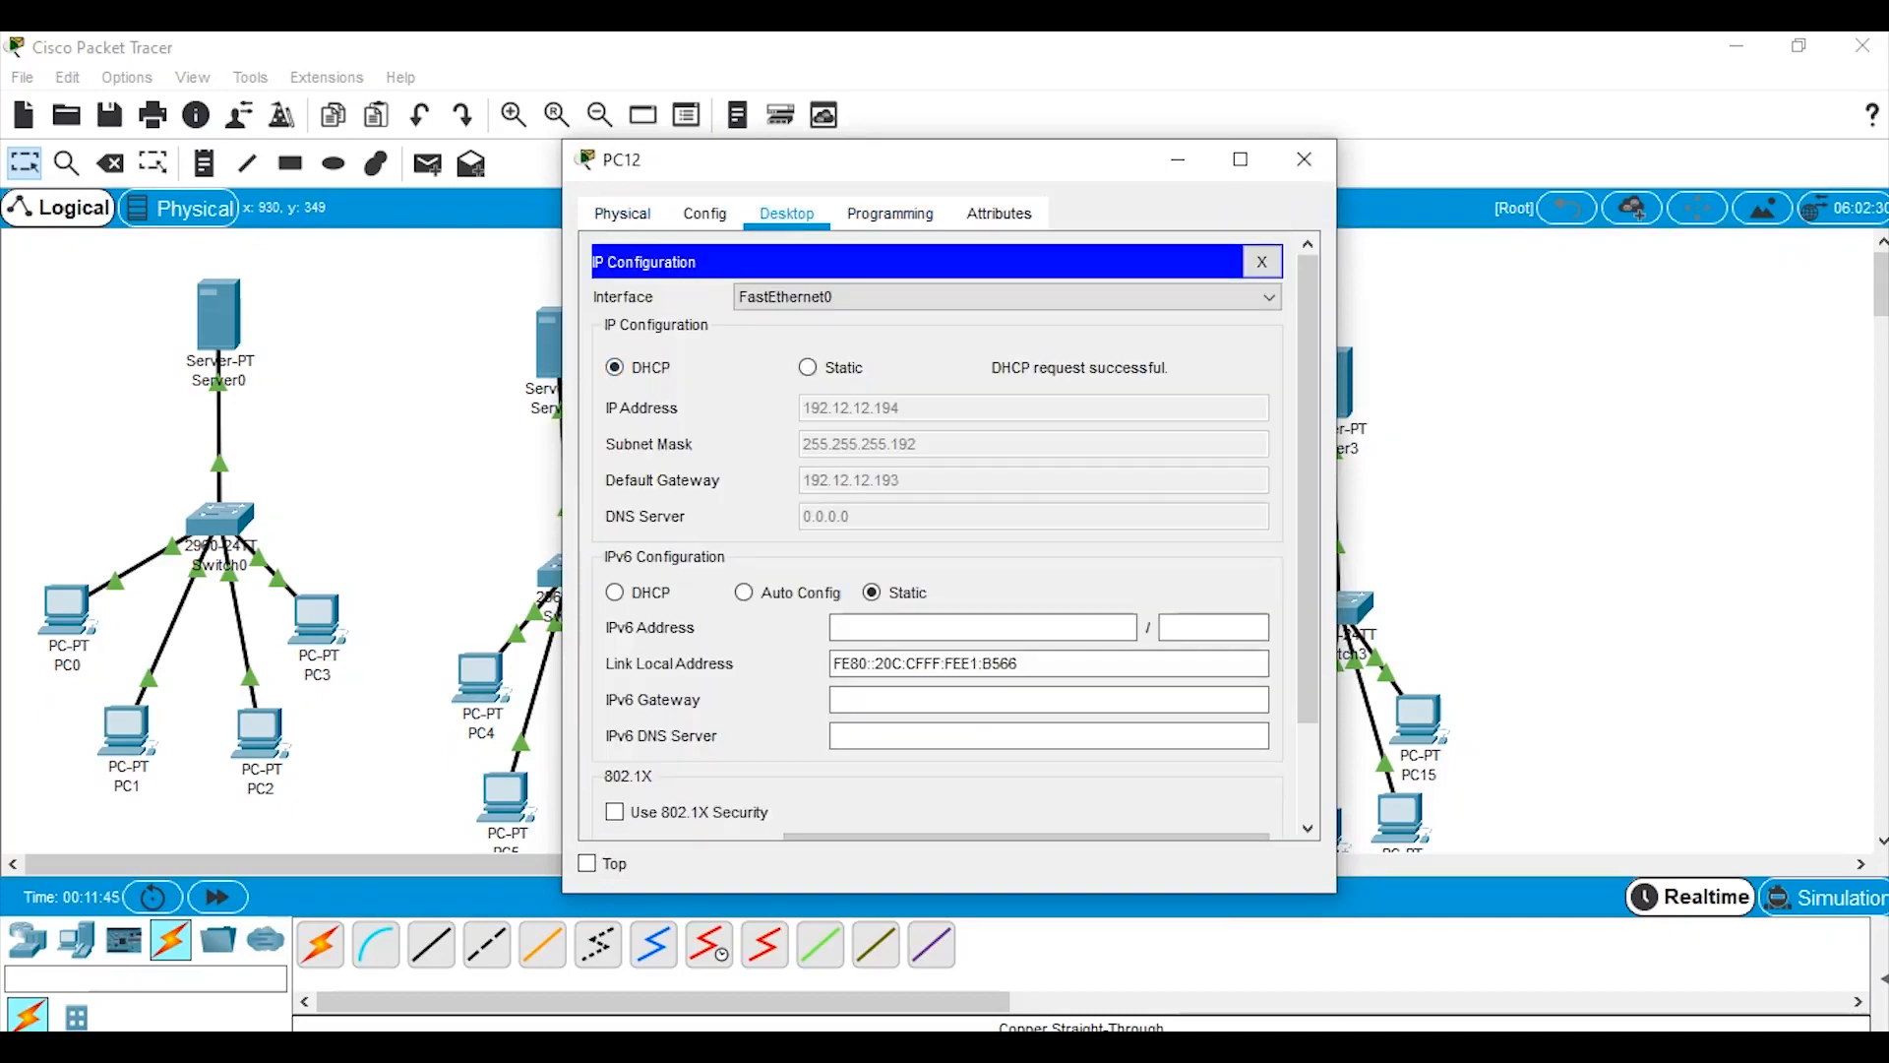
{"action": "left_click", "coordinate": [1303, 160]}
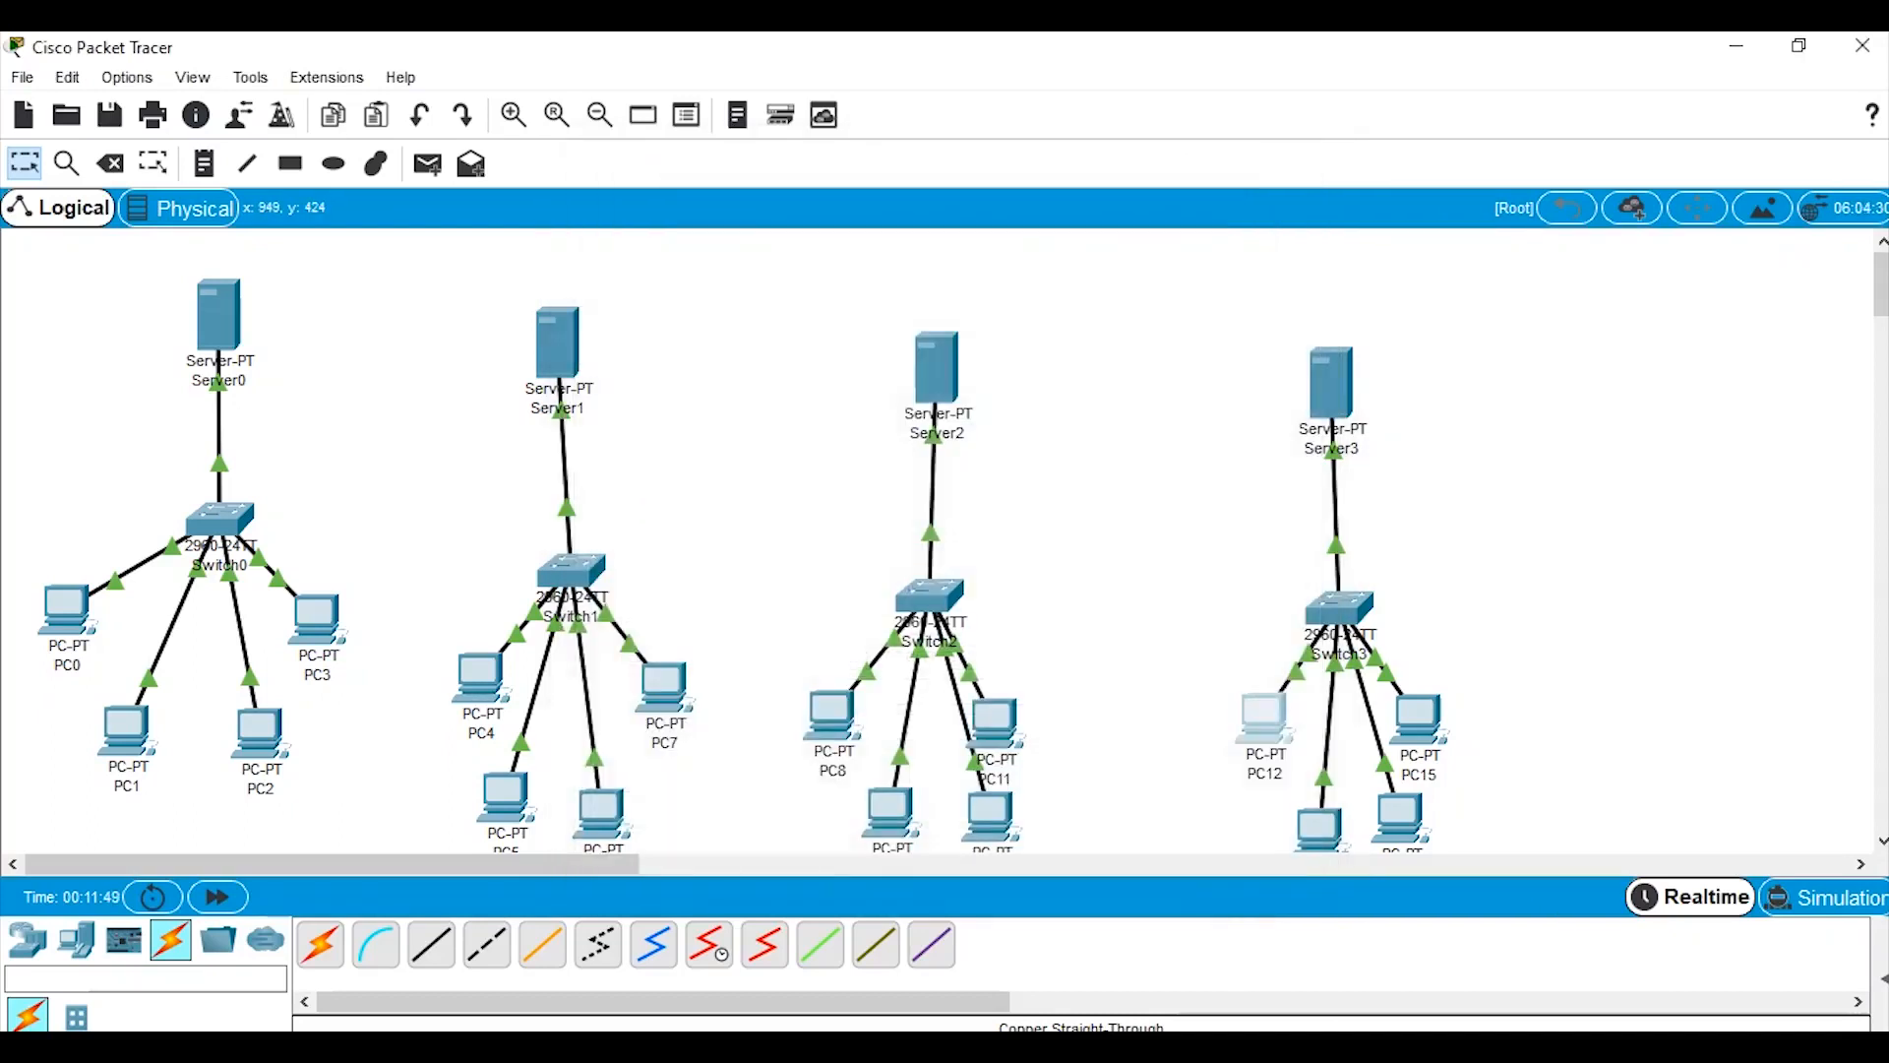
Set PC13 on Switch3 to obtain its IPv4 address through DHCP.
{"action": "left_click", "coordinate": [1289, 817]}
{"action": "left_click", "coordinate": [787, 214]}
{"action": "left_click", "coordinate": [675, 325]}
{"action": "left_click", "coordinate": [615, 367]}
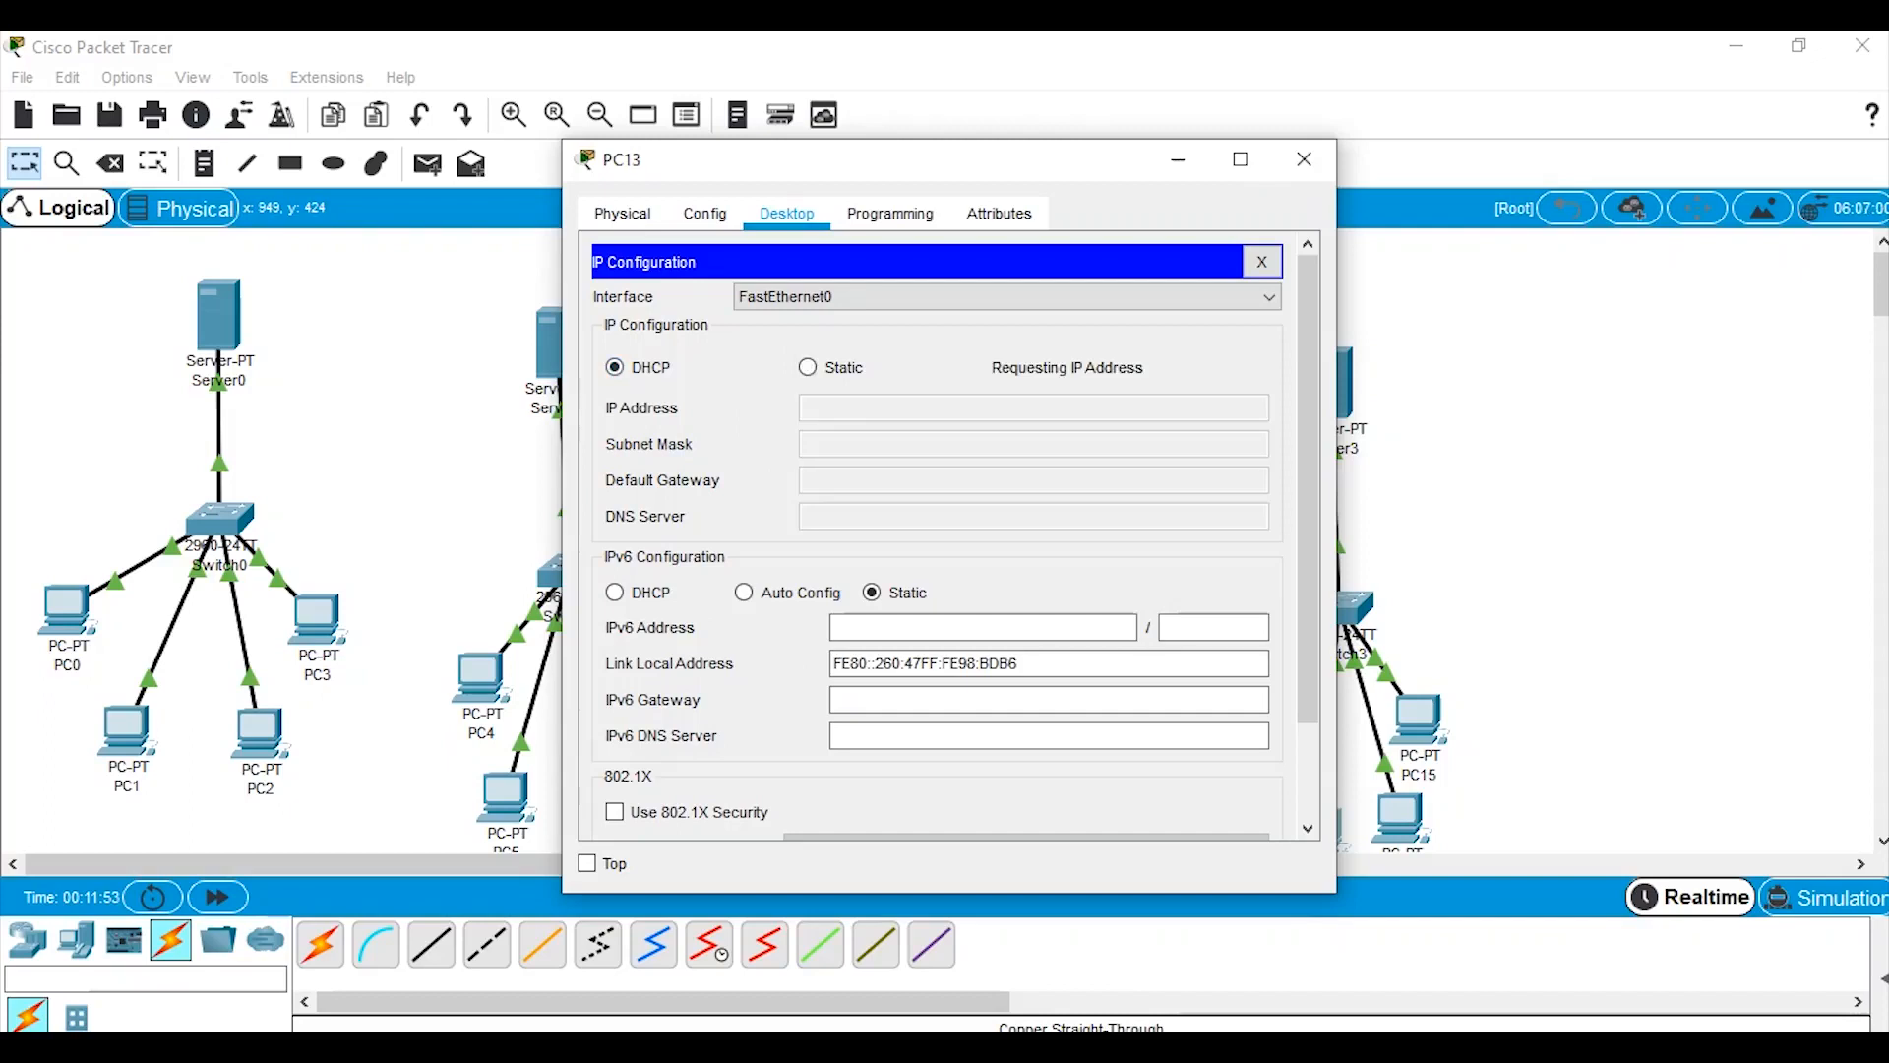
{"action": "left_click", "coordinate": [1303, 159]}
Set PC14 on Switch3 to obtain its IPv4 address through DHCP.
{"action": "left_click", "coordinate": [1400, 817]}
{"action": "left_click", "coordinate": [787, 213]}
{"action": "left_click", "coordinate": [670, 320]}
{"action": "left_click", "coordinate": [615, 367]}
{"action": "left_click", "coordinate": [1304, 160]}
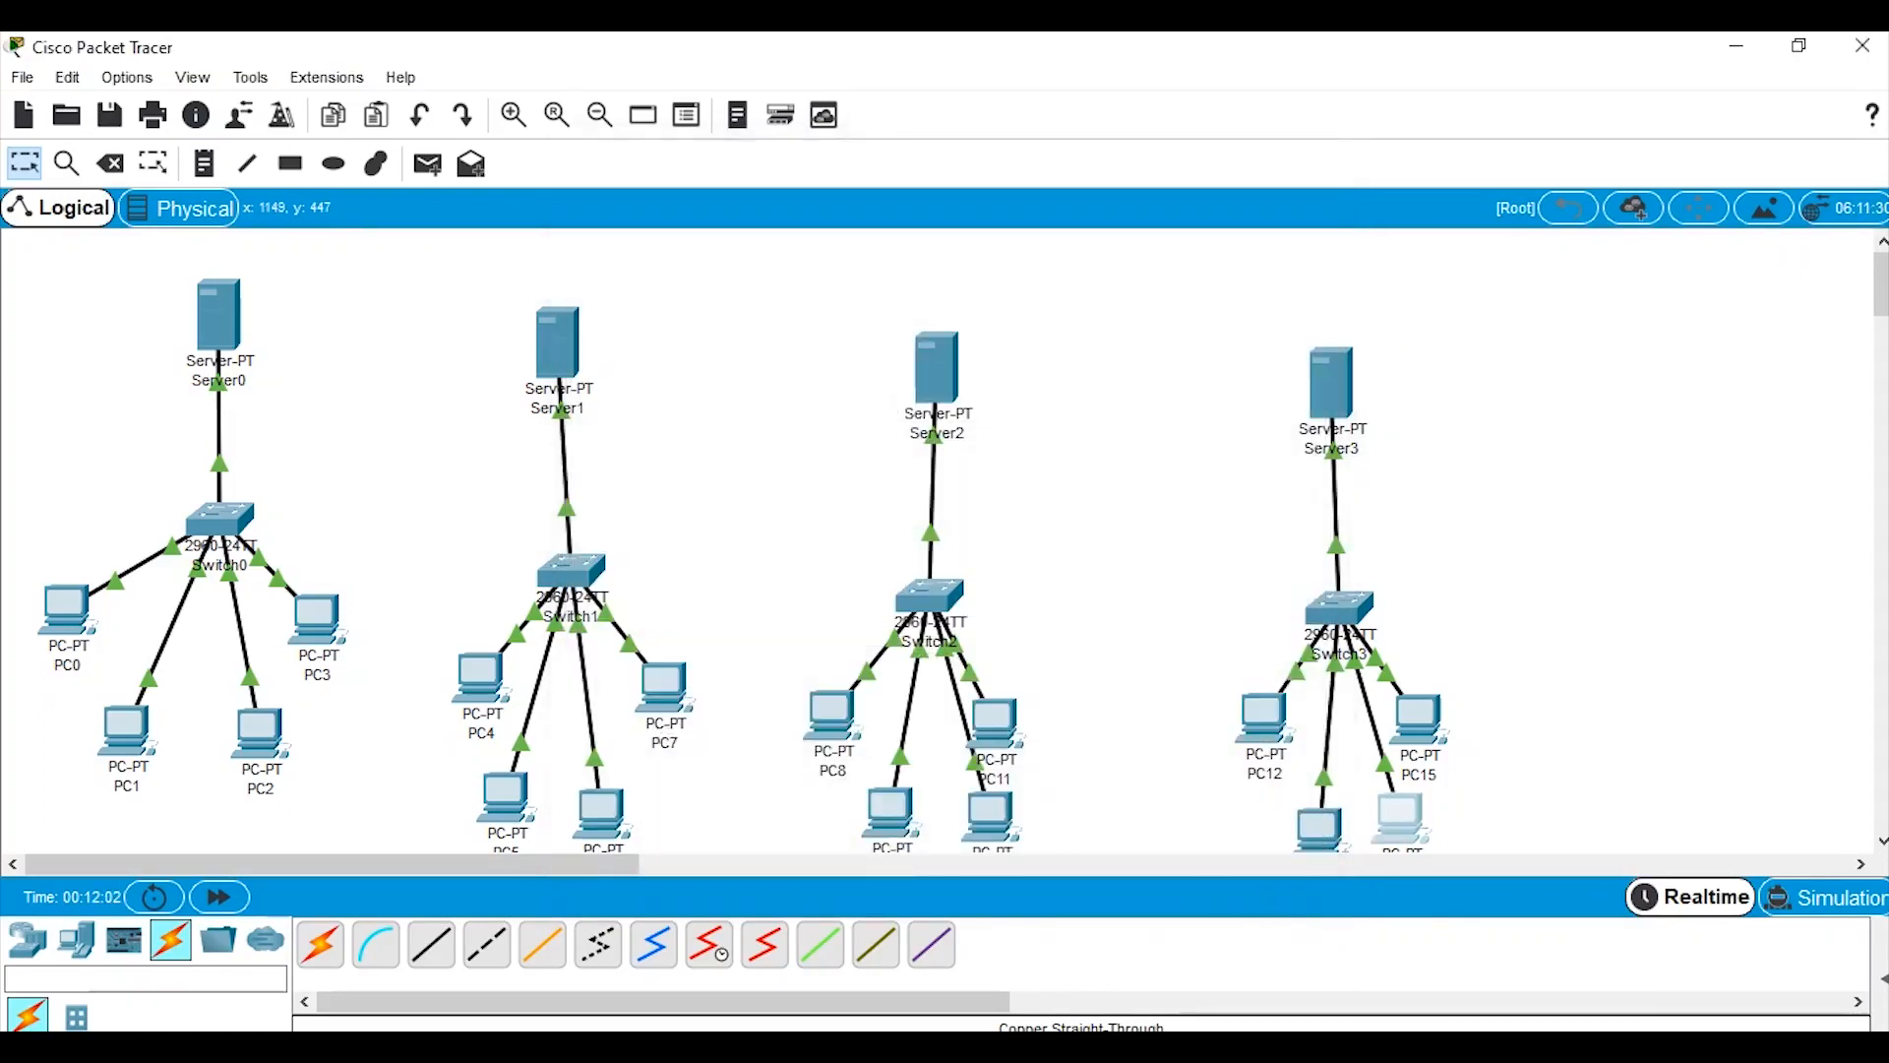
Set PC15, the last PC on Switch3, to obtain its IPv4 address through DHCP.
{"action": "left_click", "coordinate": [1418, 718]}
{"action": "left_click", "coordinate": [787, 214]}
{"action": "left_click", "coordinate": [675, 325]}
{"action": "left_click", "coordinate": [615, 367]}
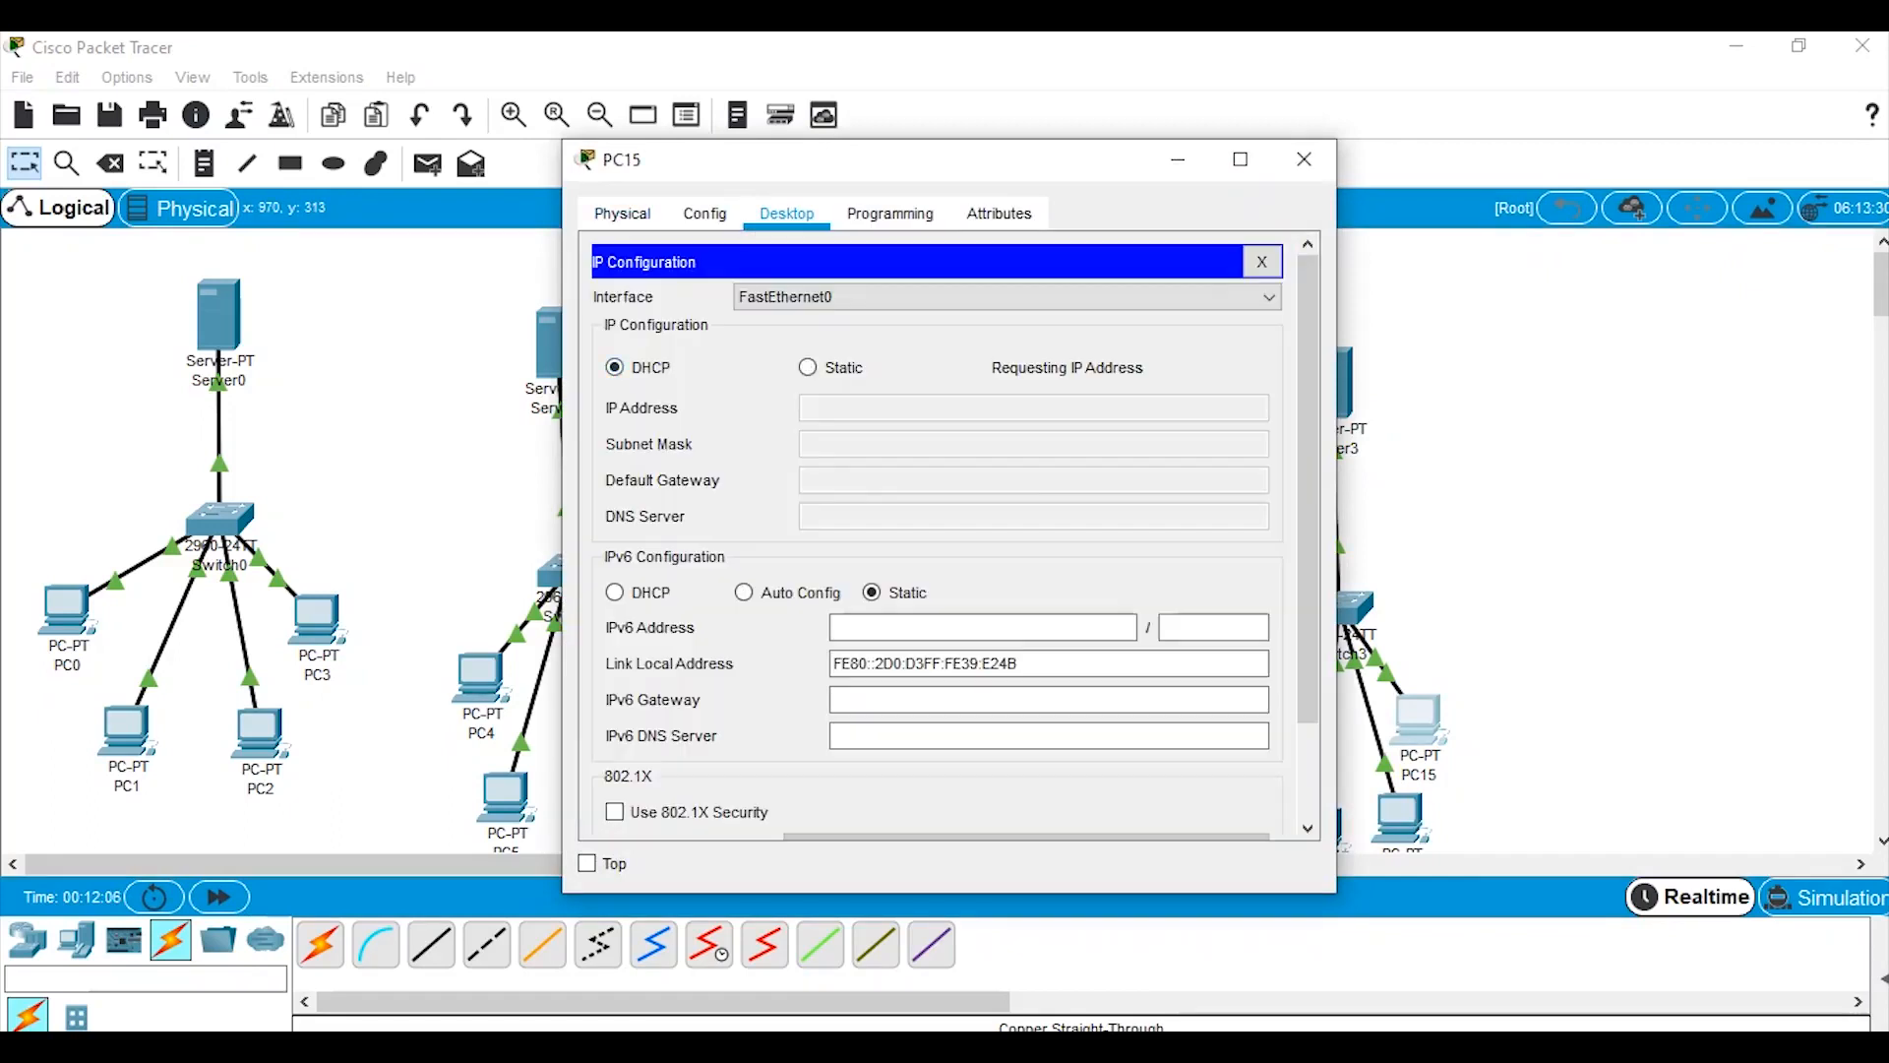
{"action": "left_click", "coordinate": [1304, 160]}
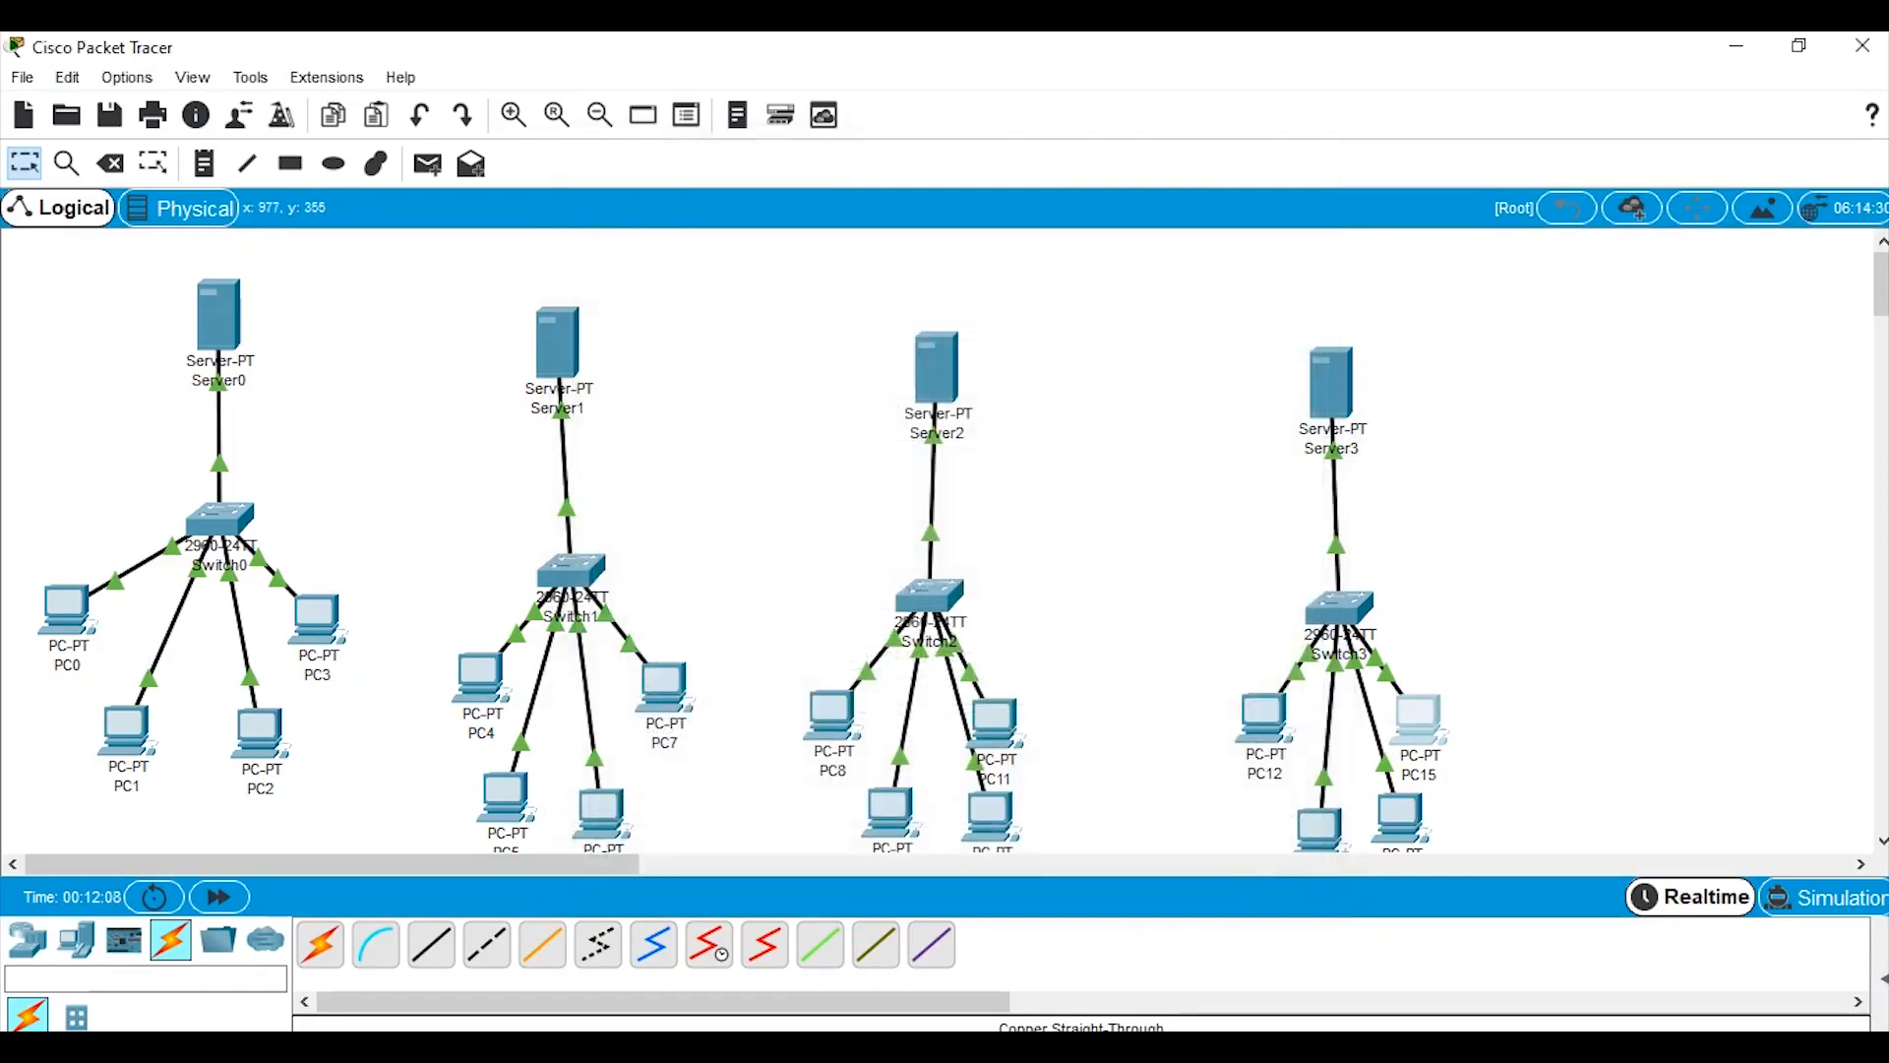
Check the IP configuration assigned to PC14, PC12 and PC10, and open PC0.
{"action": "left_click", "coordinate": [1399, 817]}
{"action": "left_click", "coordinate": [676, 324]}
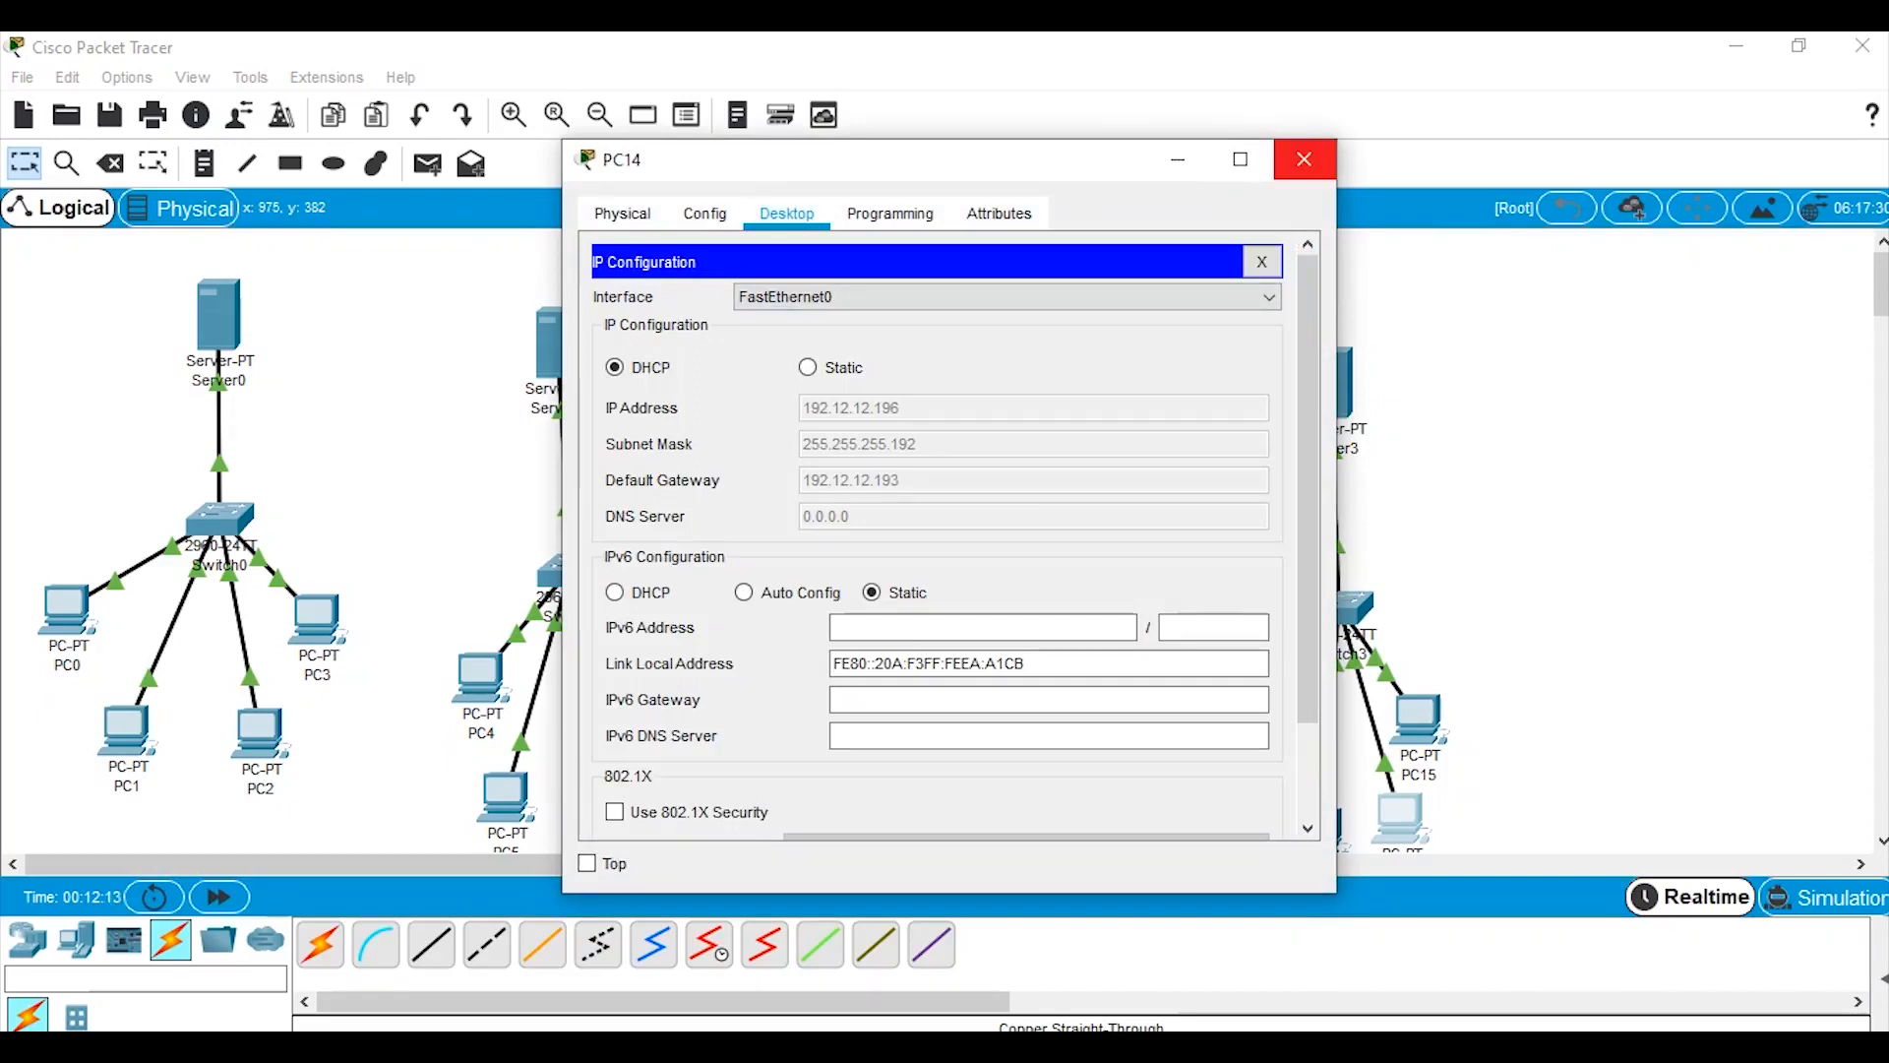
{"action": "left_click", "coordinate": [1303, 159]}
{"action": "left_click", "coordinate": [1264, 718]}
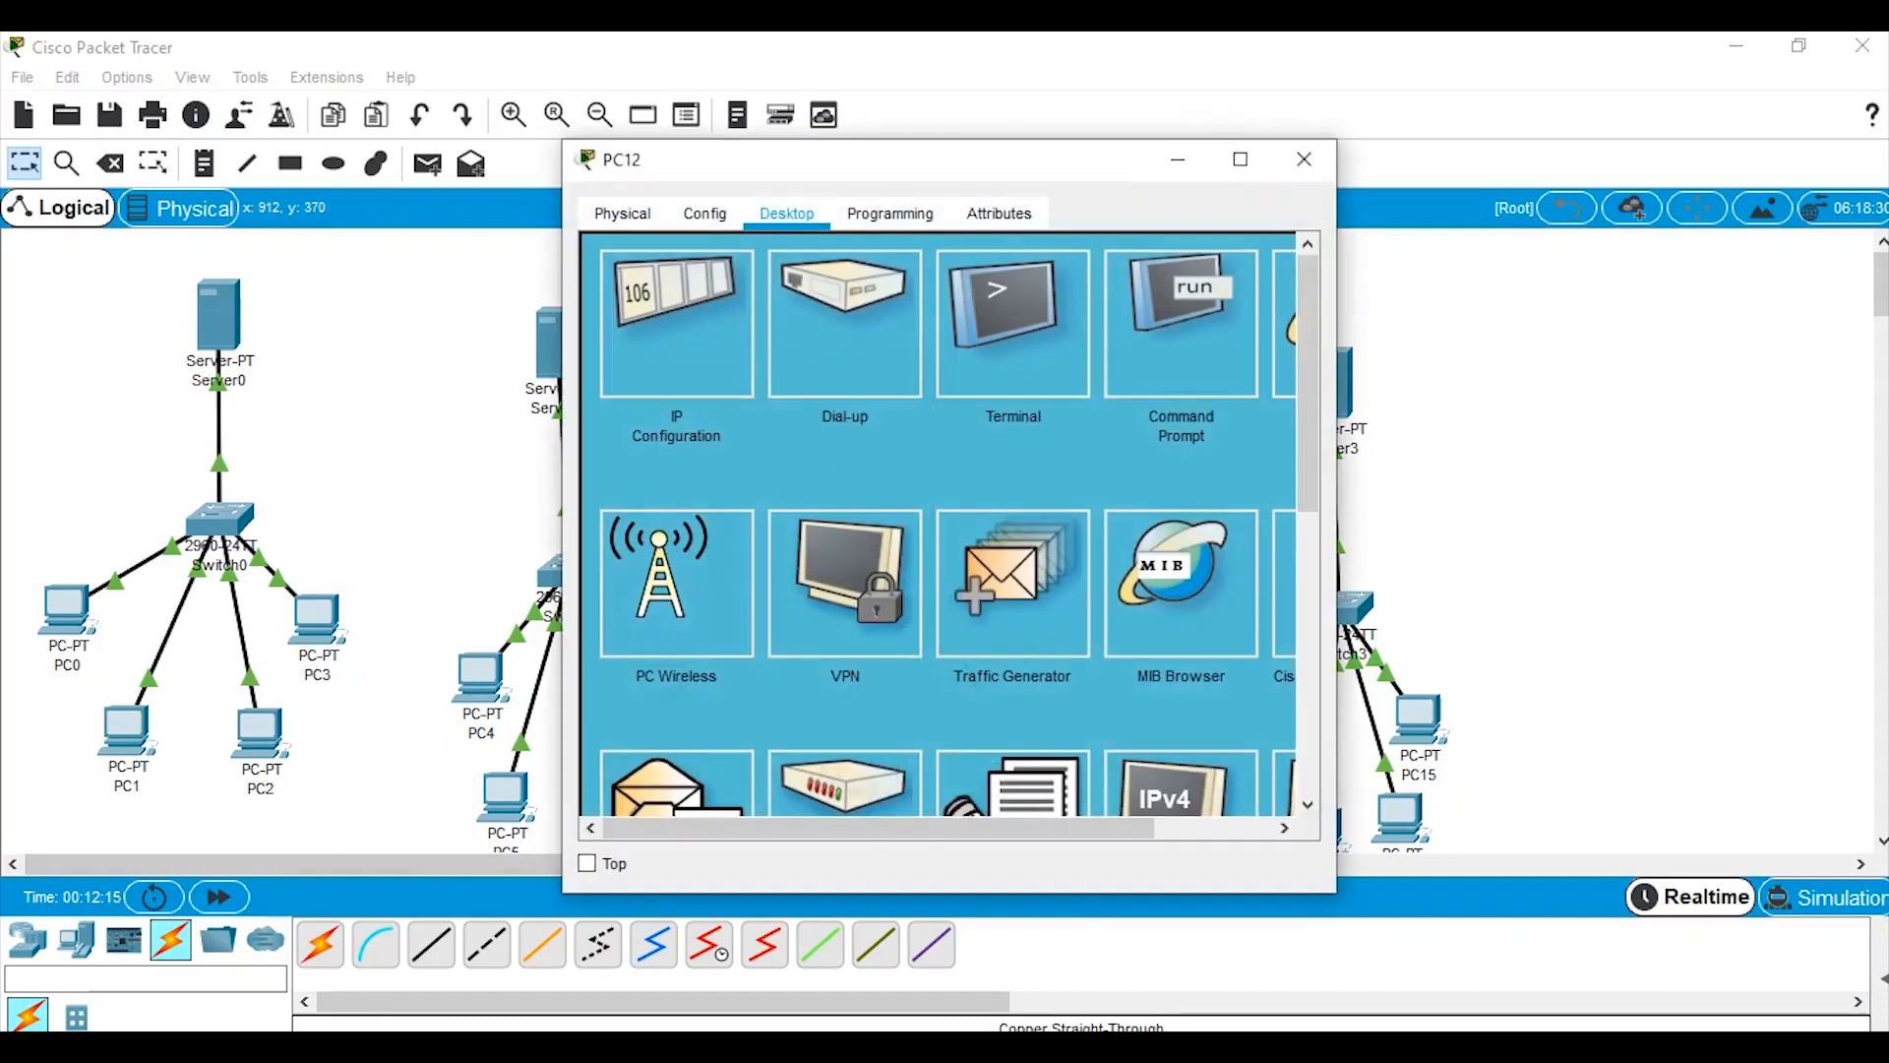
{"action": "left_click", "coordinate": [676, 325]}
{"action": "left_click", "coordinate": [1304, 158]}
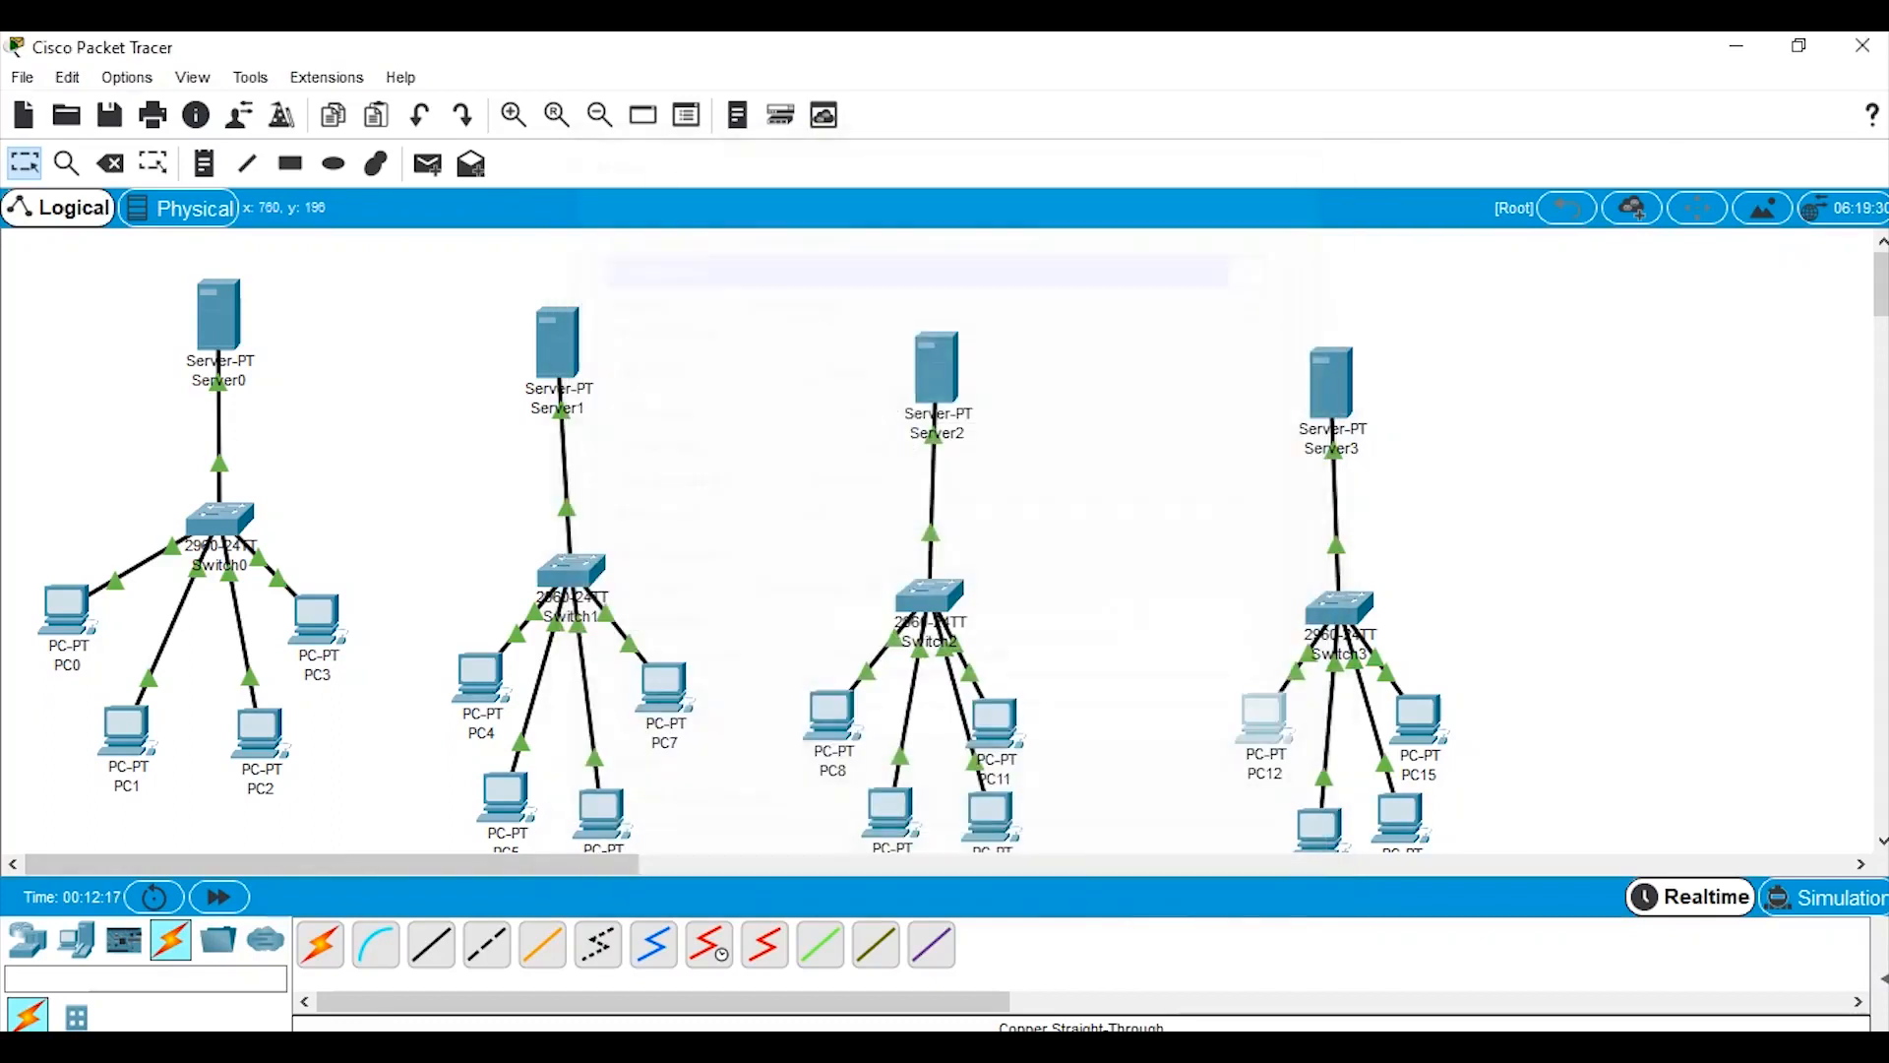
{"action": "left_click", "coordinate": [990, 817]}
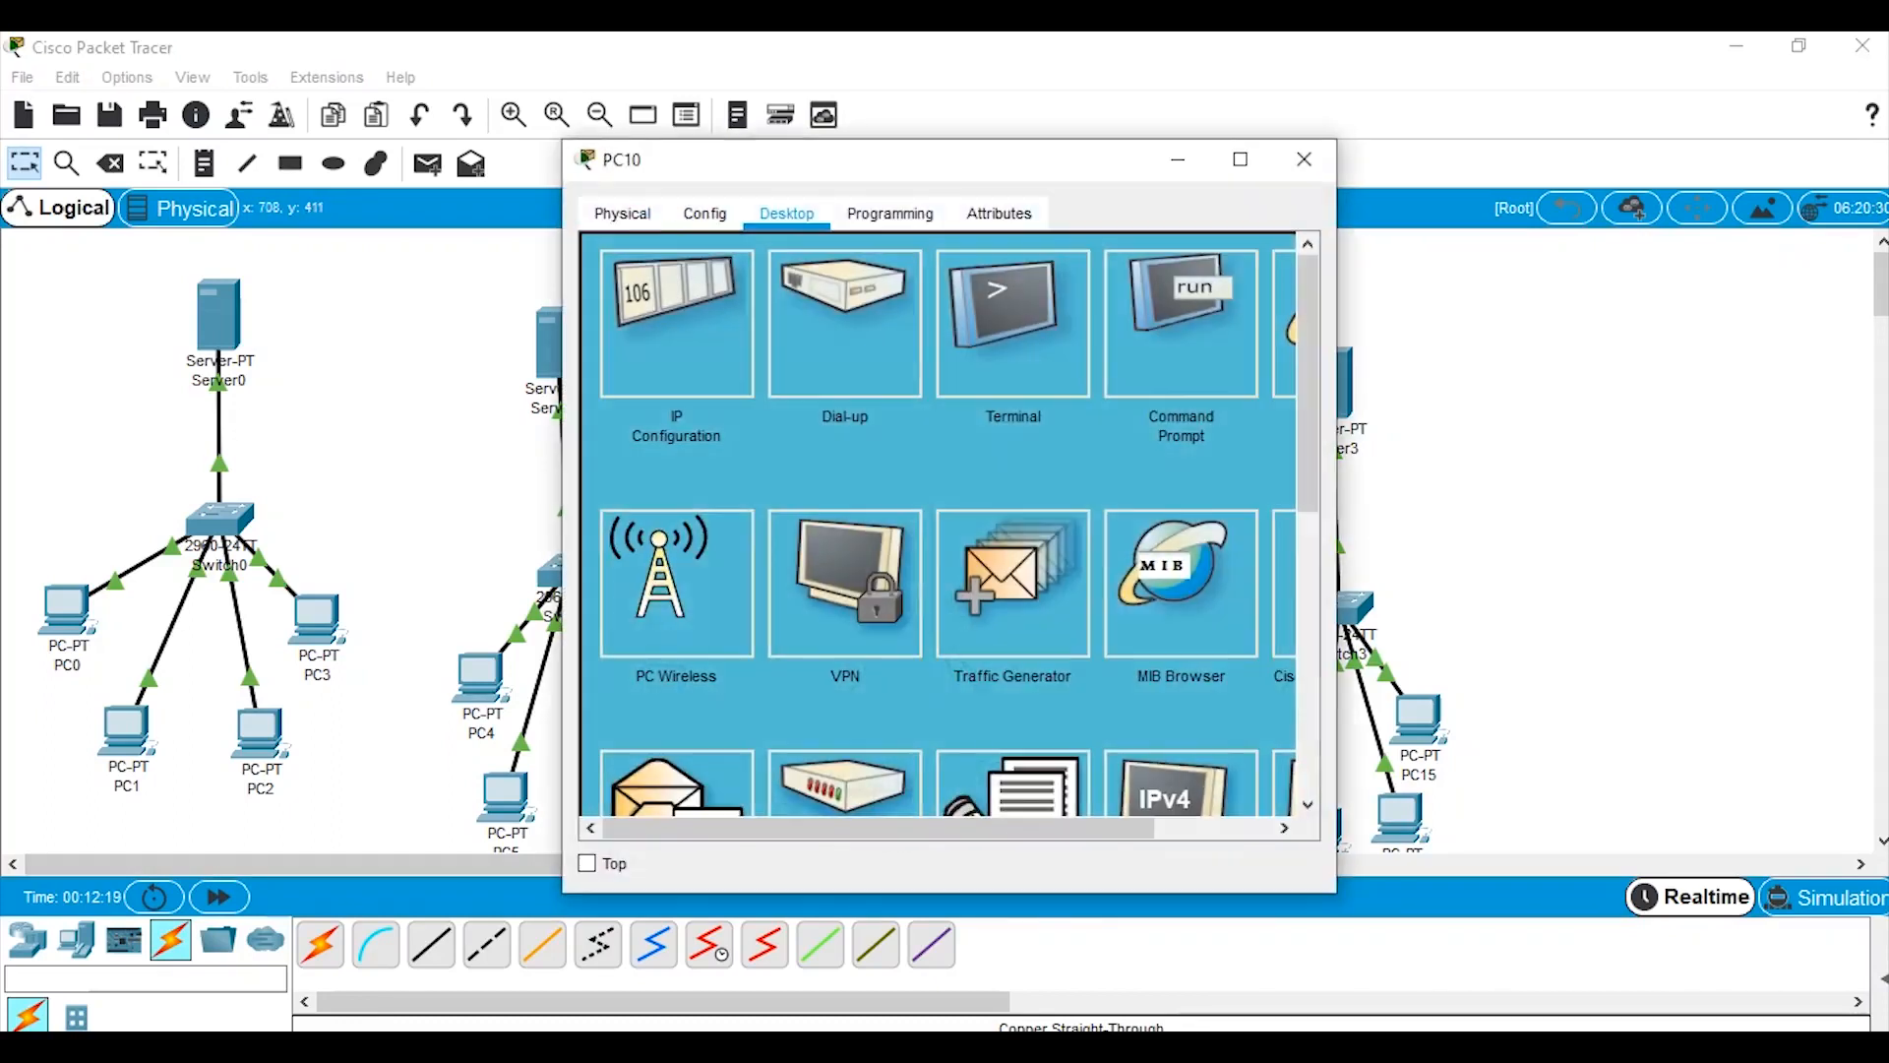
{"action": "left_click", "coordinate": [675, 295]}
{"action": "left_click", "coordinate": [1303, 158]}
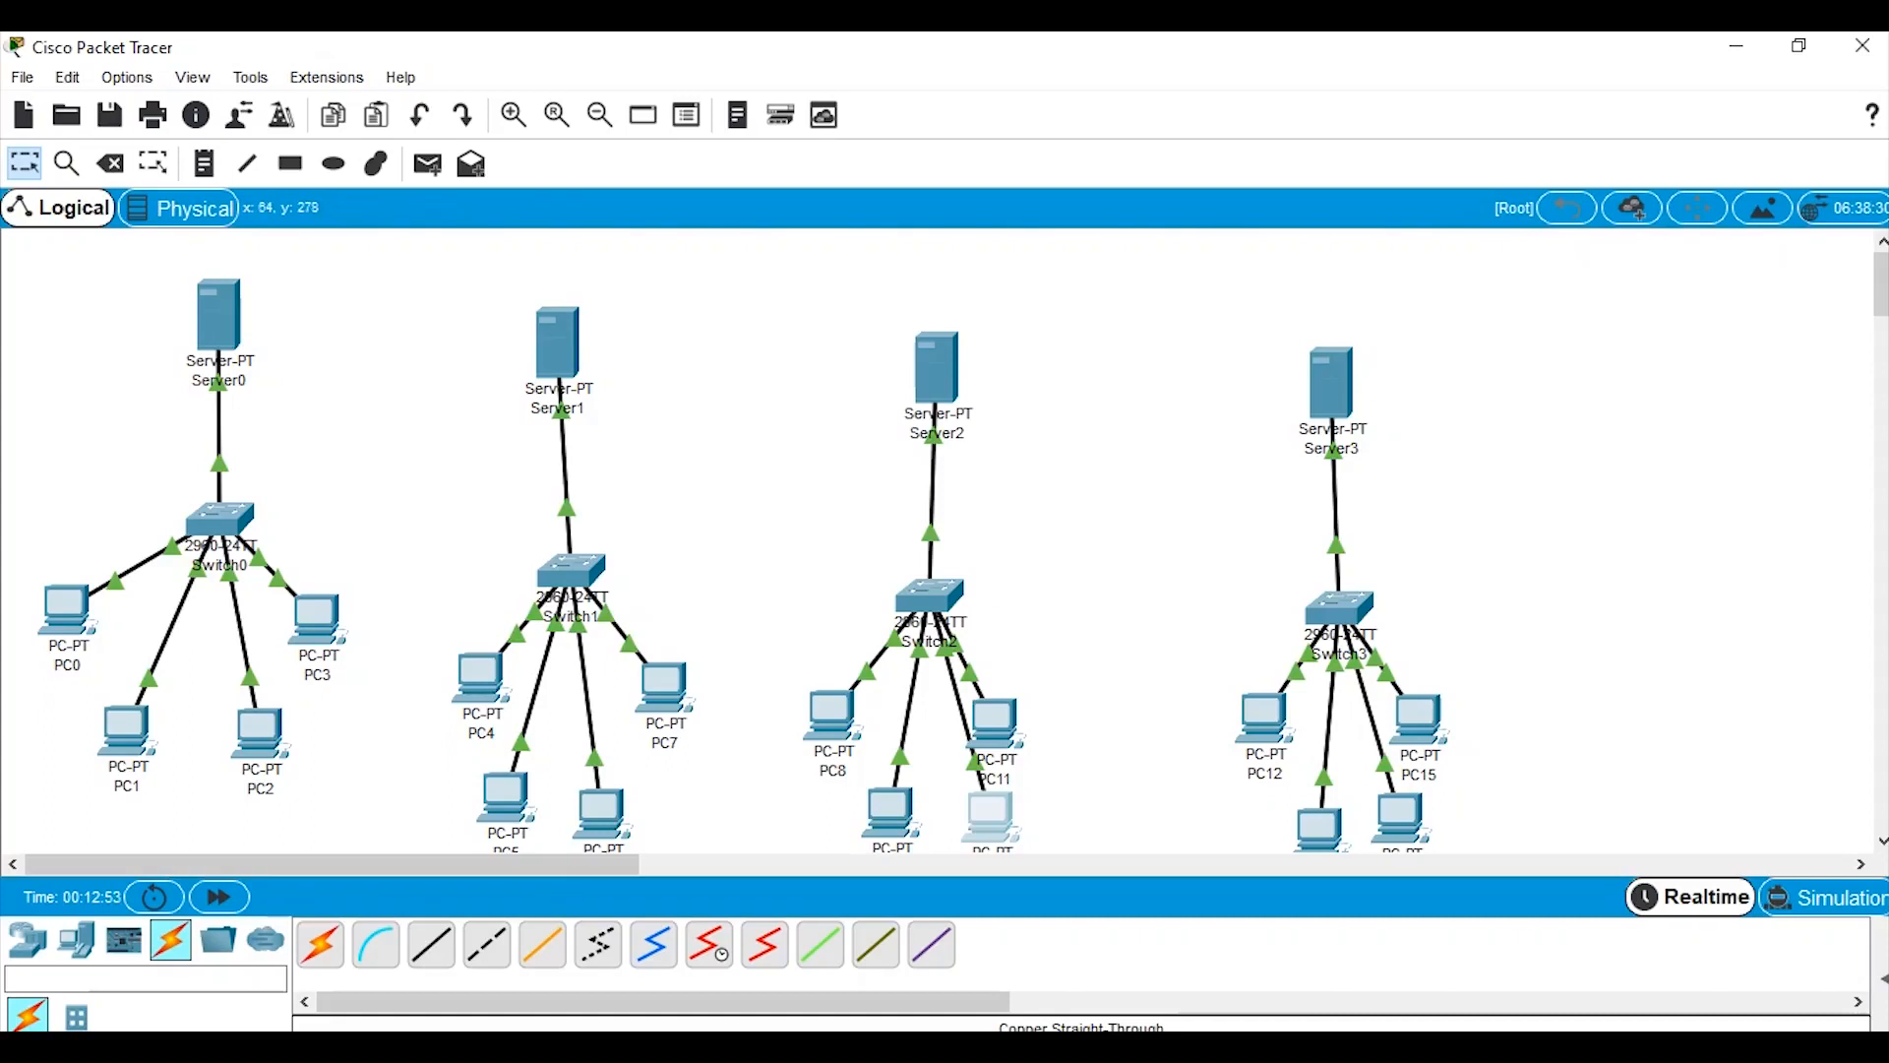
{"action": "mouse_move", "coordinate": [69, 615]}
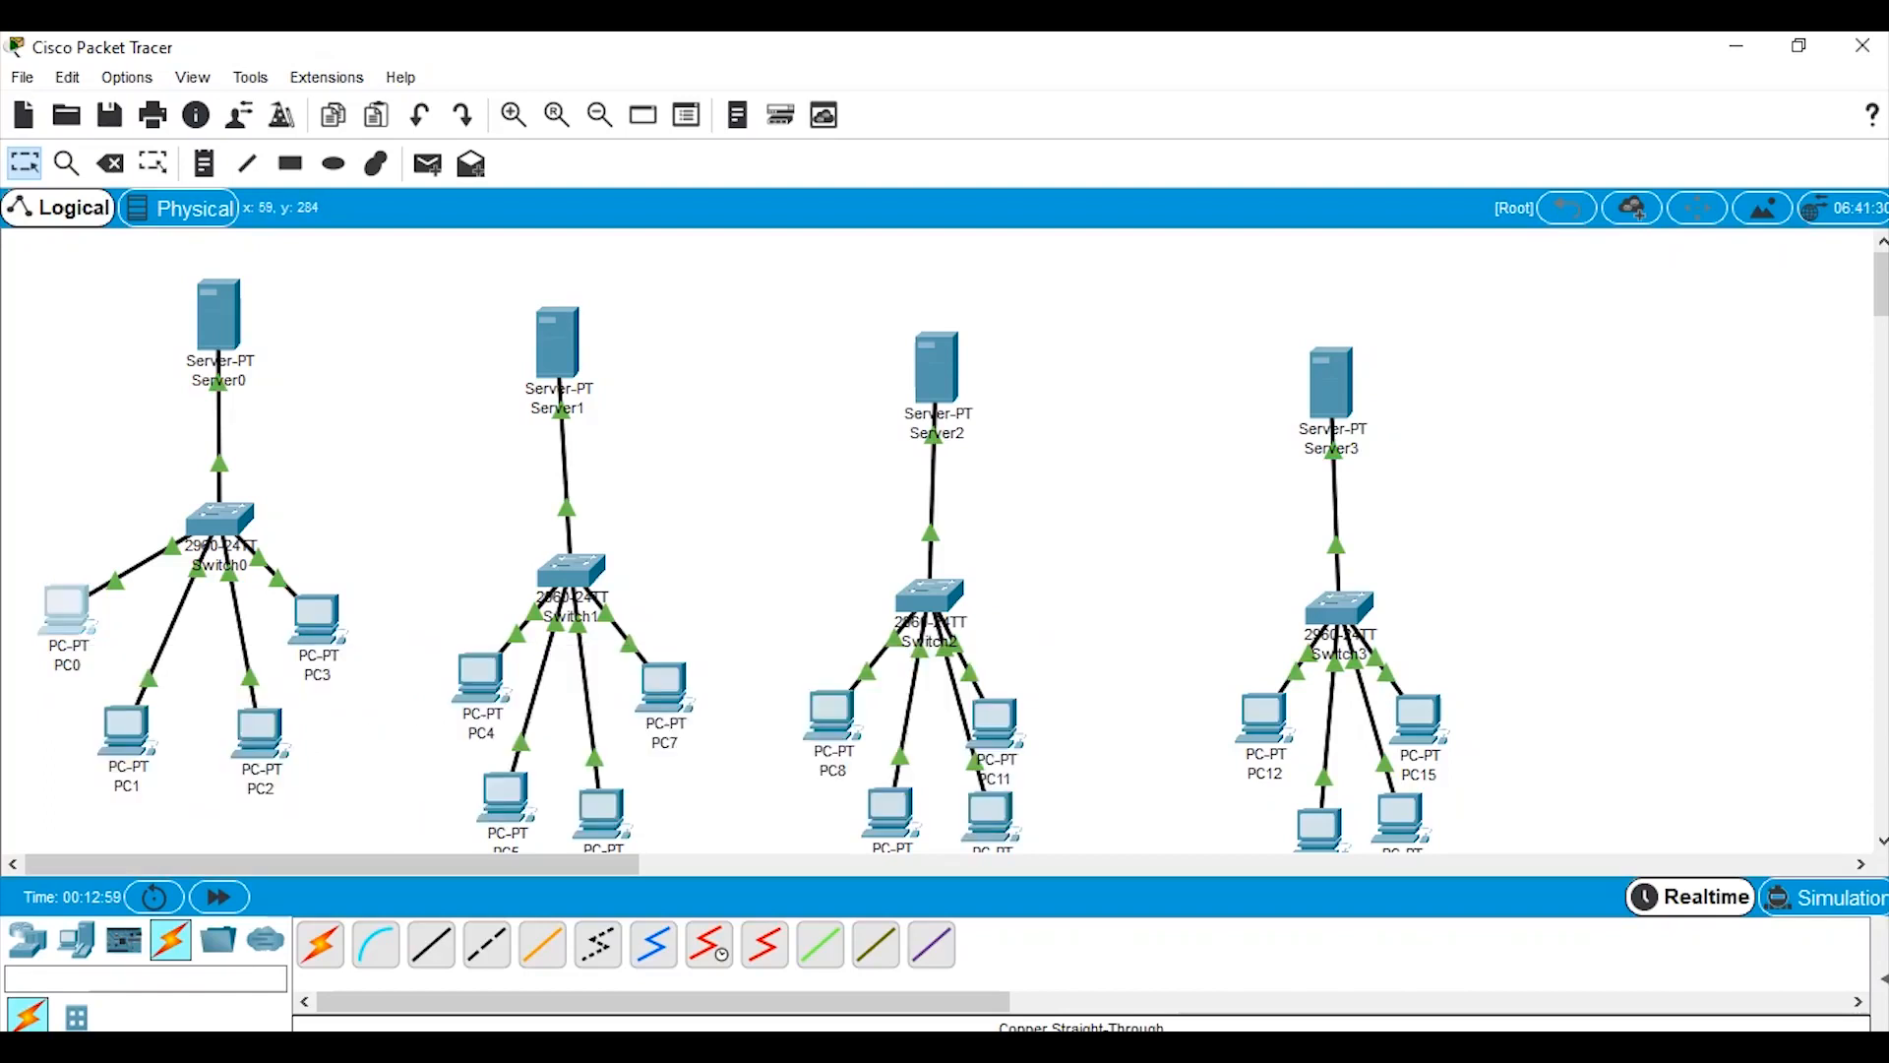
{"action": "left_click", "coordinate": [65, 612]}
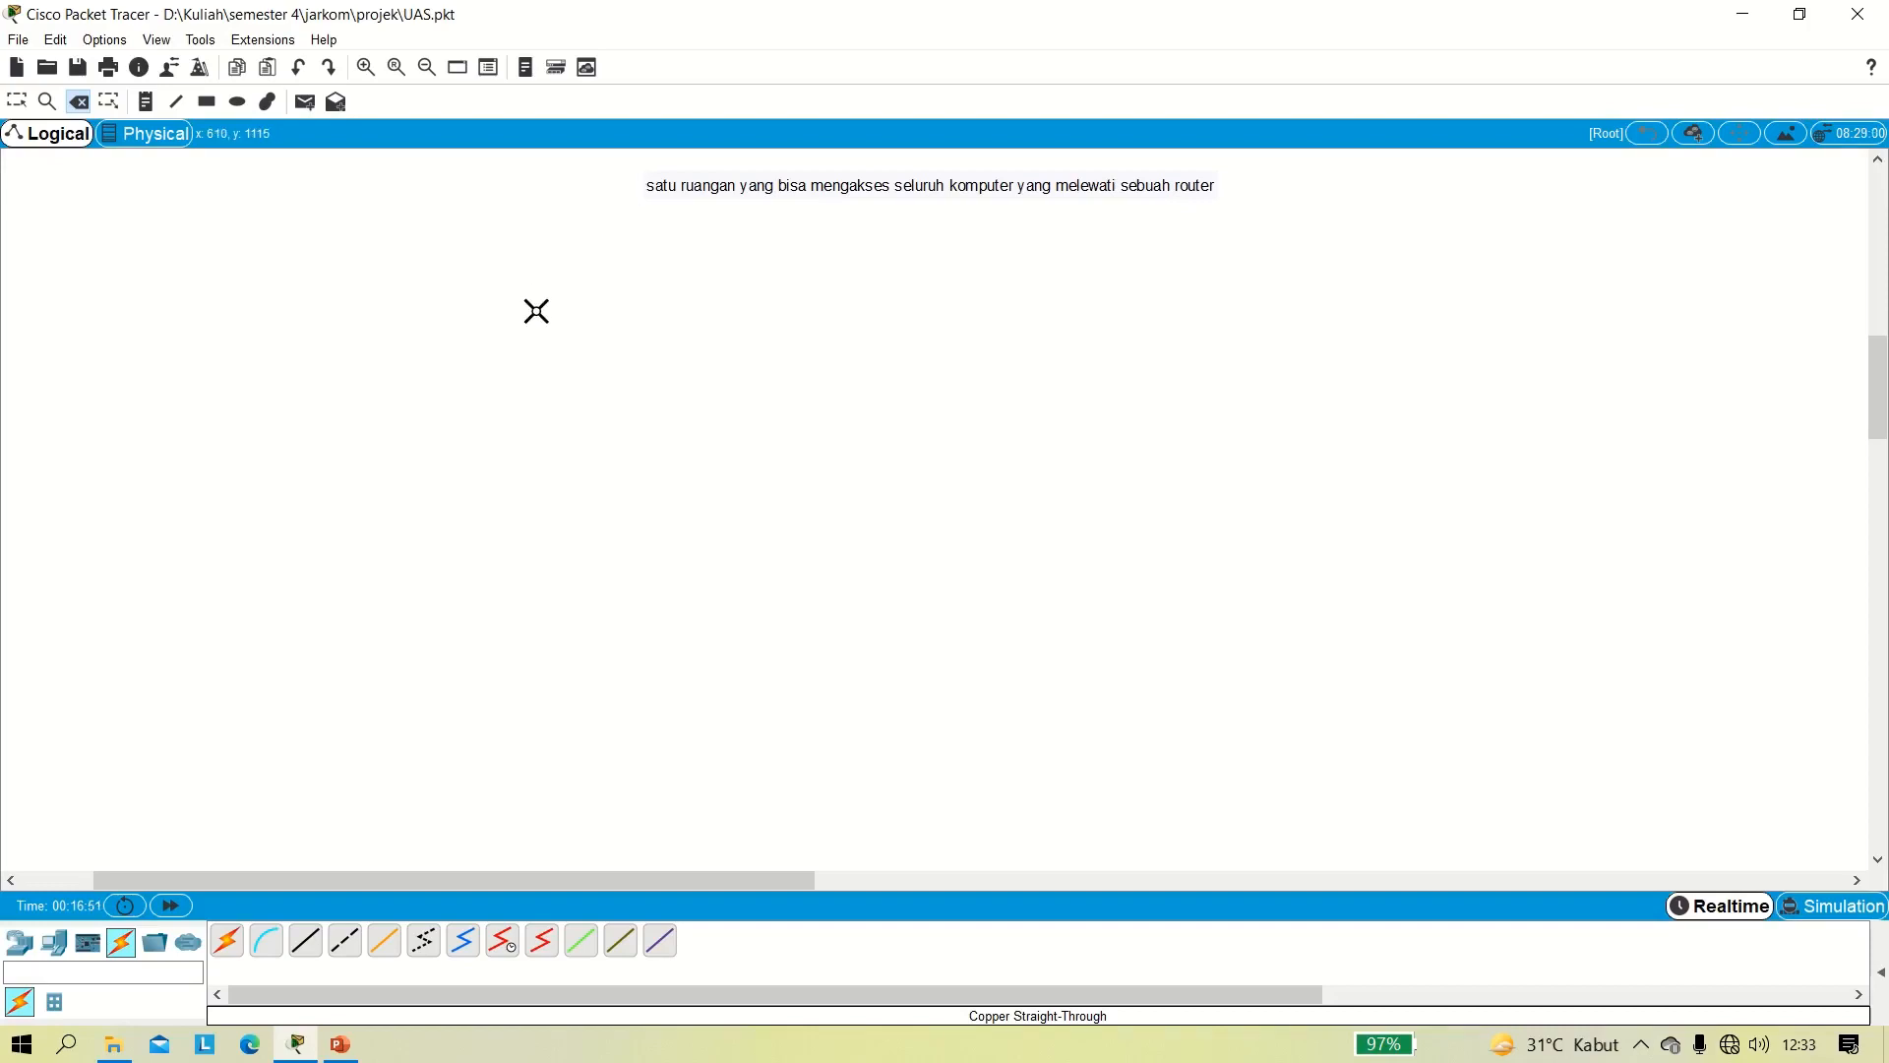
Place two Router-PT routers side by side in the empty workspace below the note about accessing computers through a router.
{"action": "left_click", "coordinate": [20, 946]}
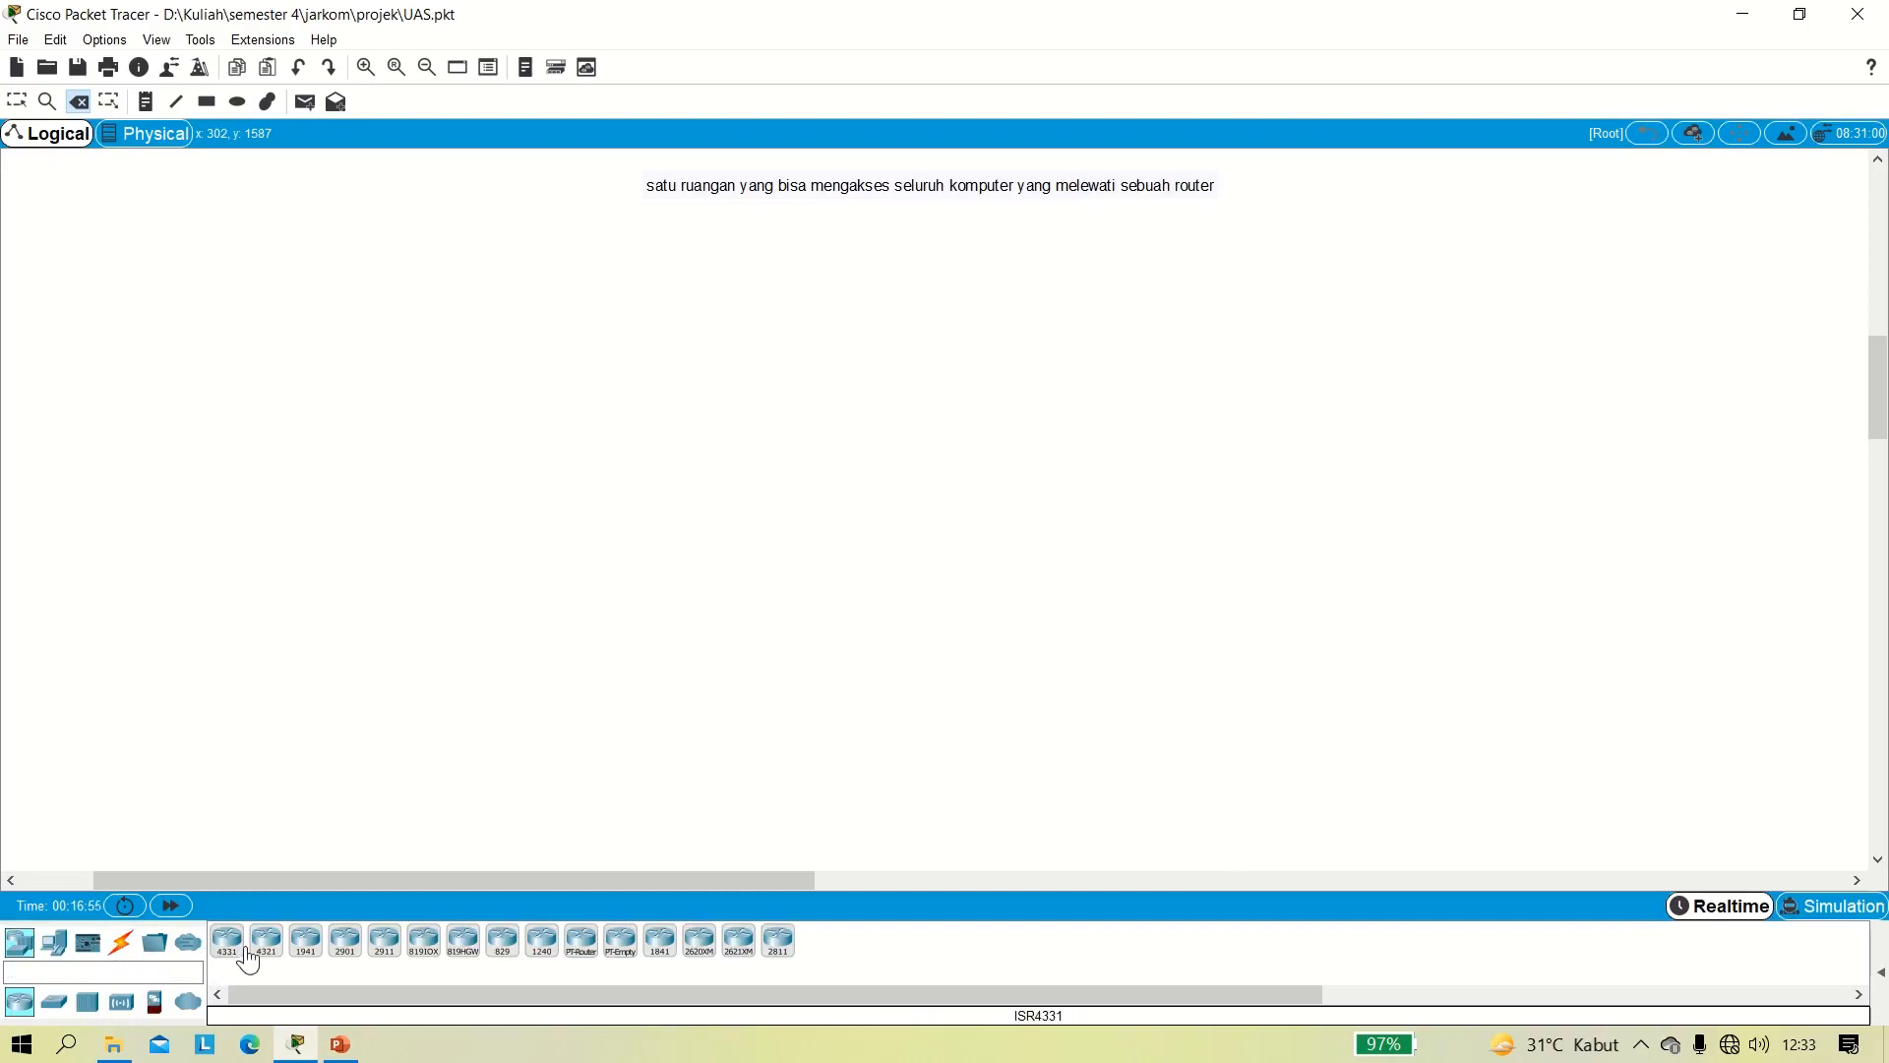
{"action": "left_click", "coordinate": [582, 941]}
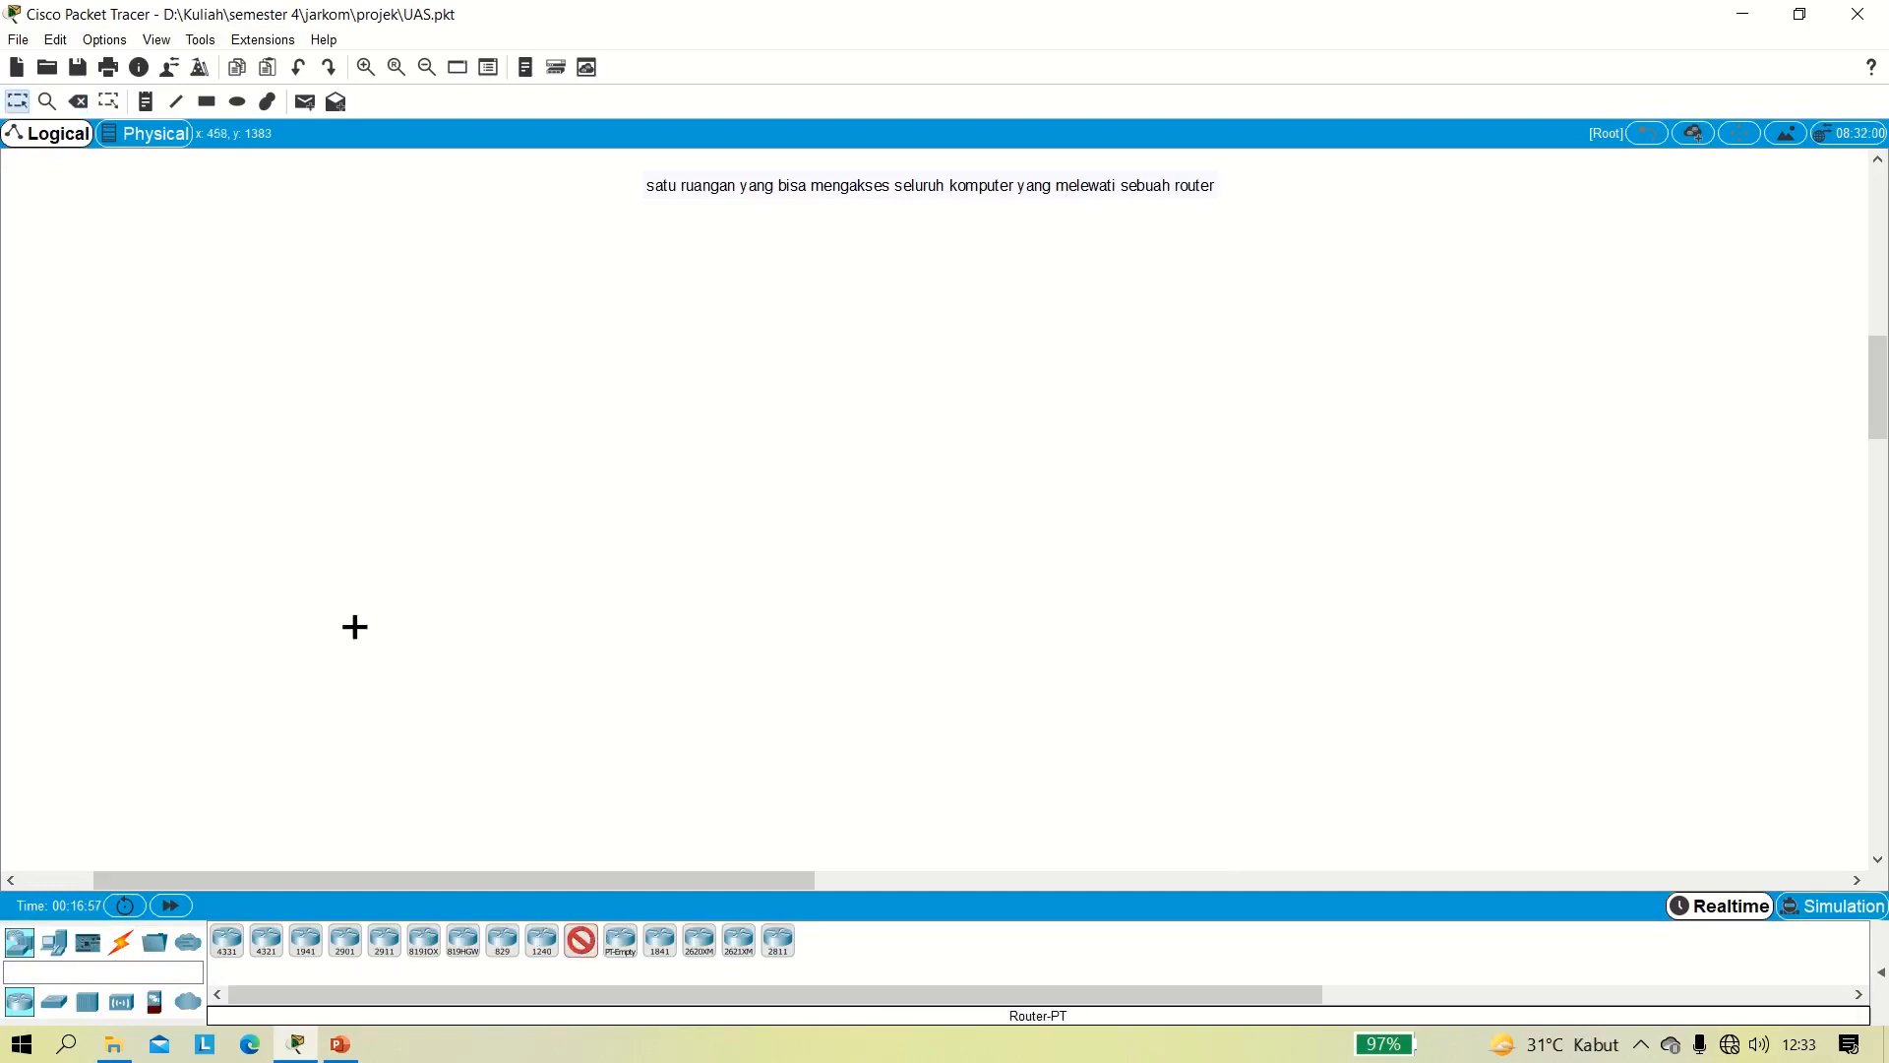
{"action": "left_click", "coordinate": [332, 422]}
{"action": "left_click", "coordinate": [581, 940]}
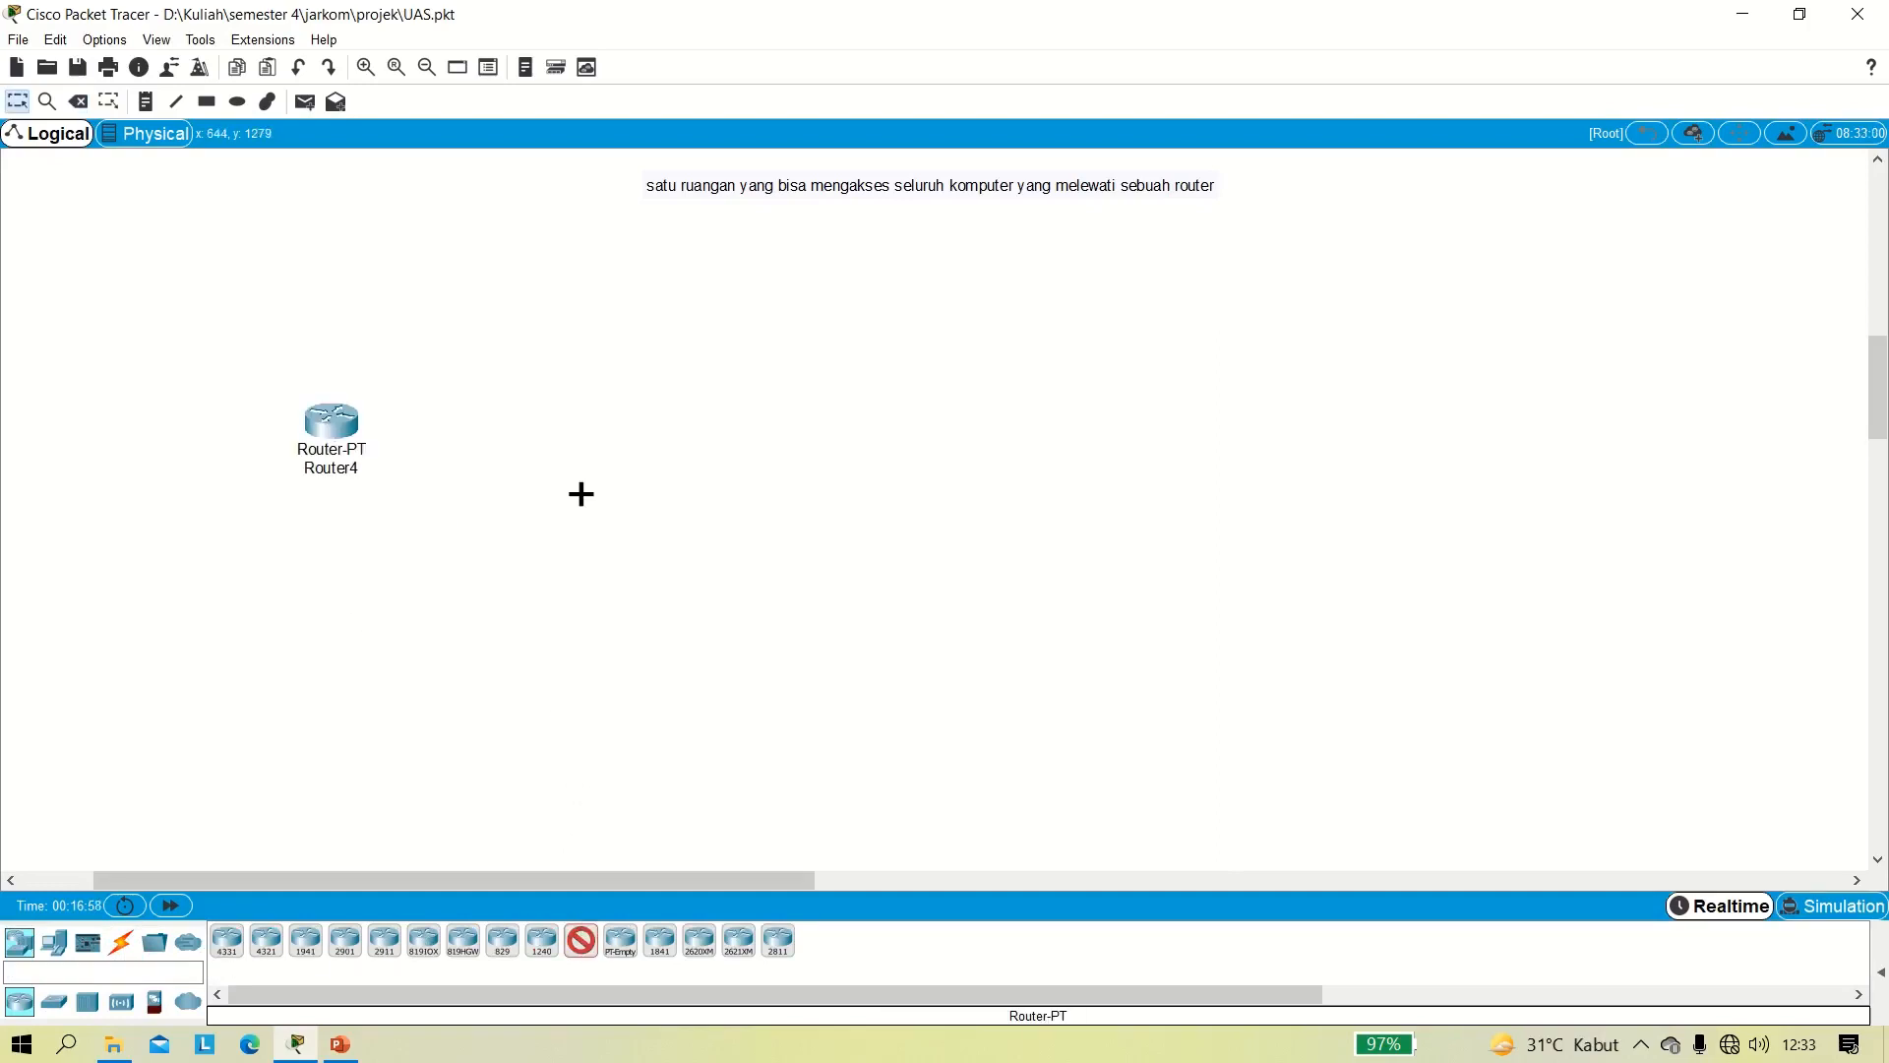
{"action": "left_click", "coordinate": [604, 436]}
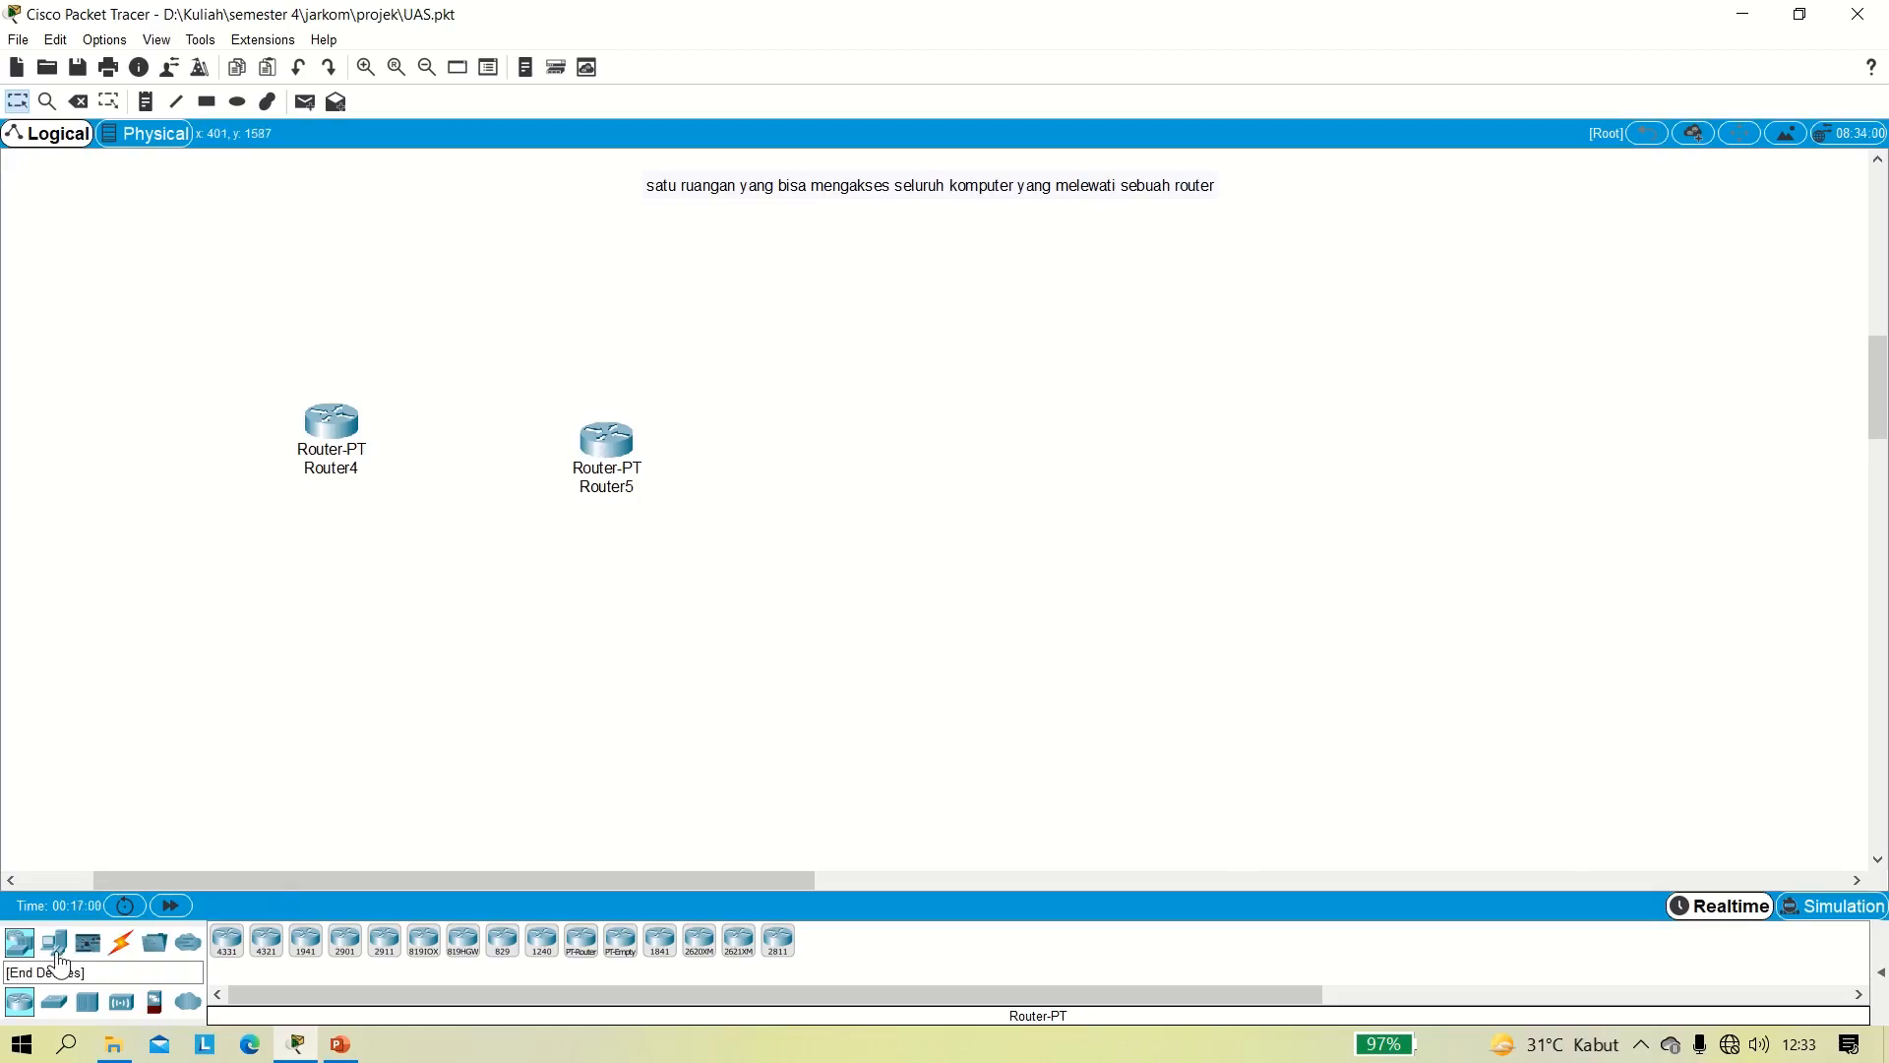
Add a 2960-24TT switch beside the second router and a PC-PT beyond the switch.
{"action": "left_click", "coordinate": [54, 1002]}
{"action": "left_click", "coordinate": [227, 941]}
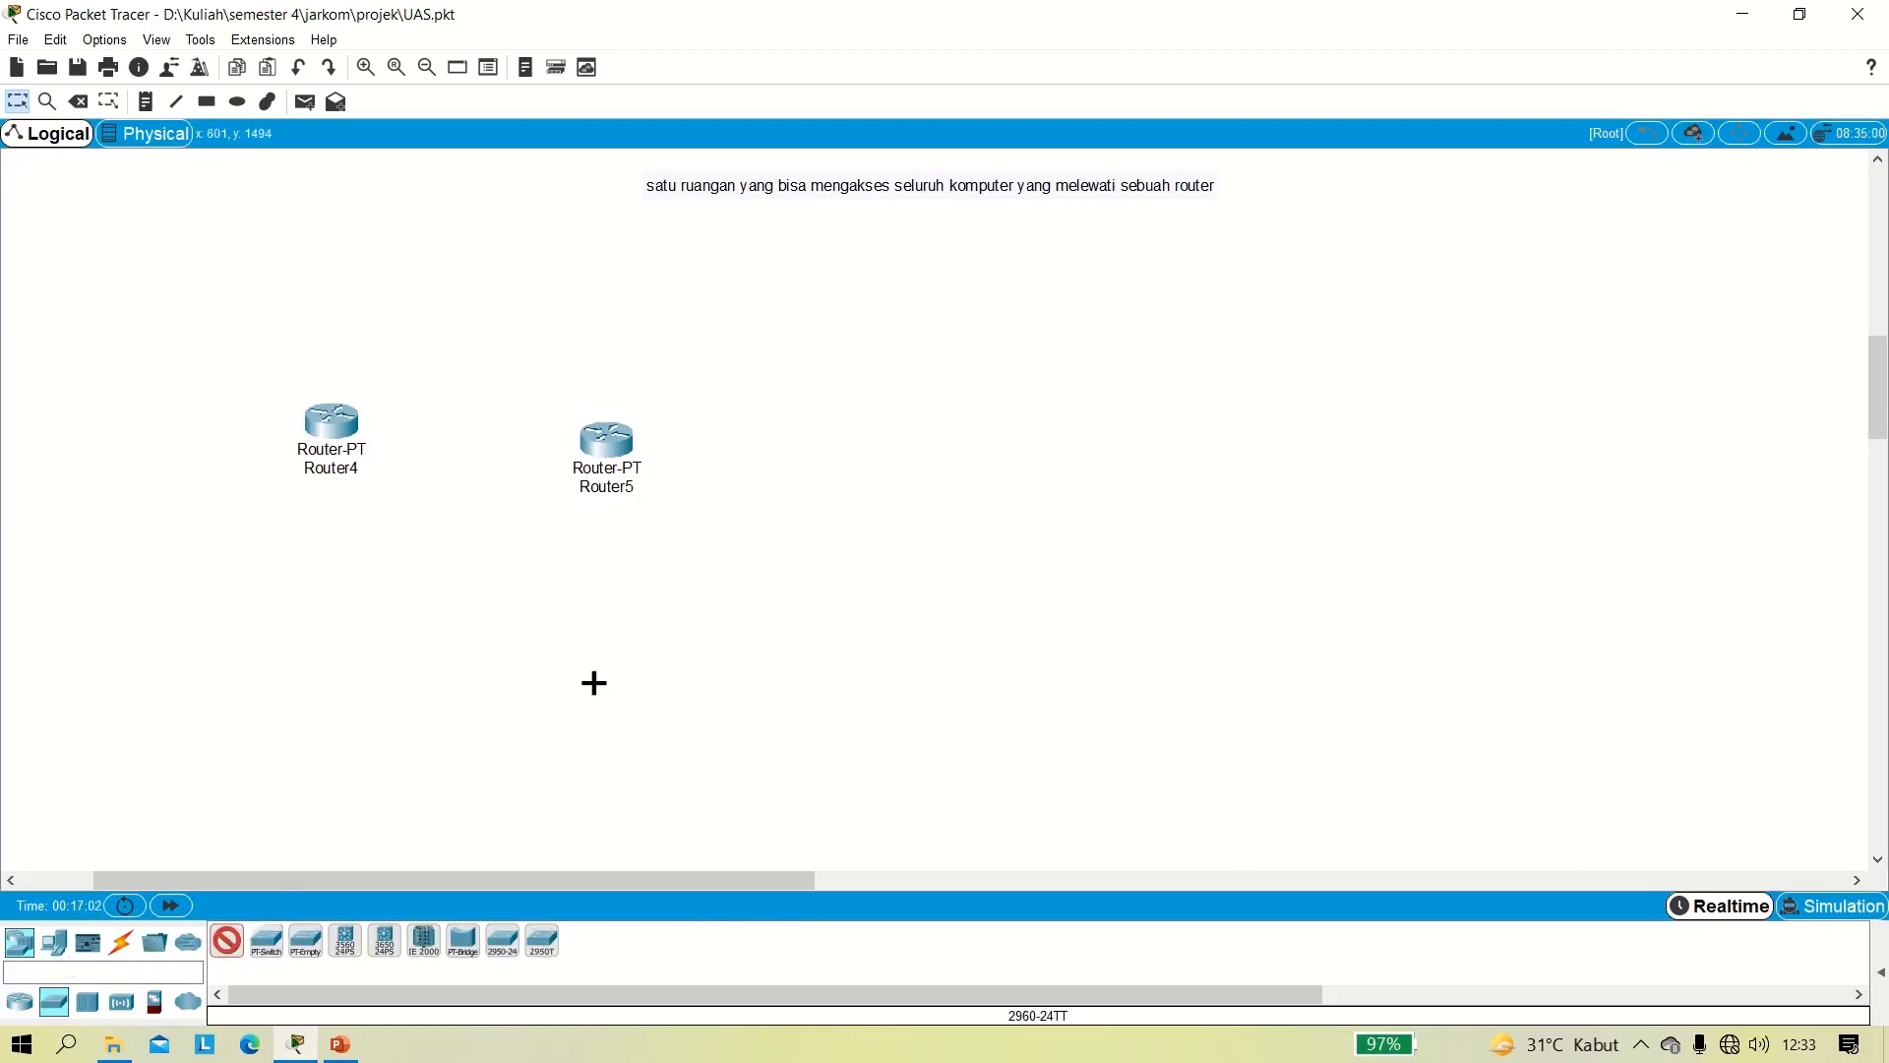
{"action": "left_click", "coordinate": [831, 440]}
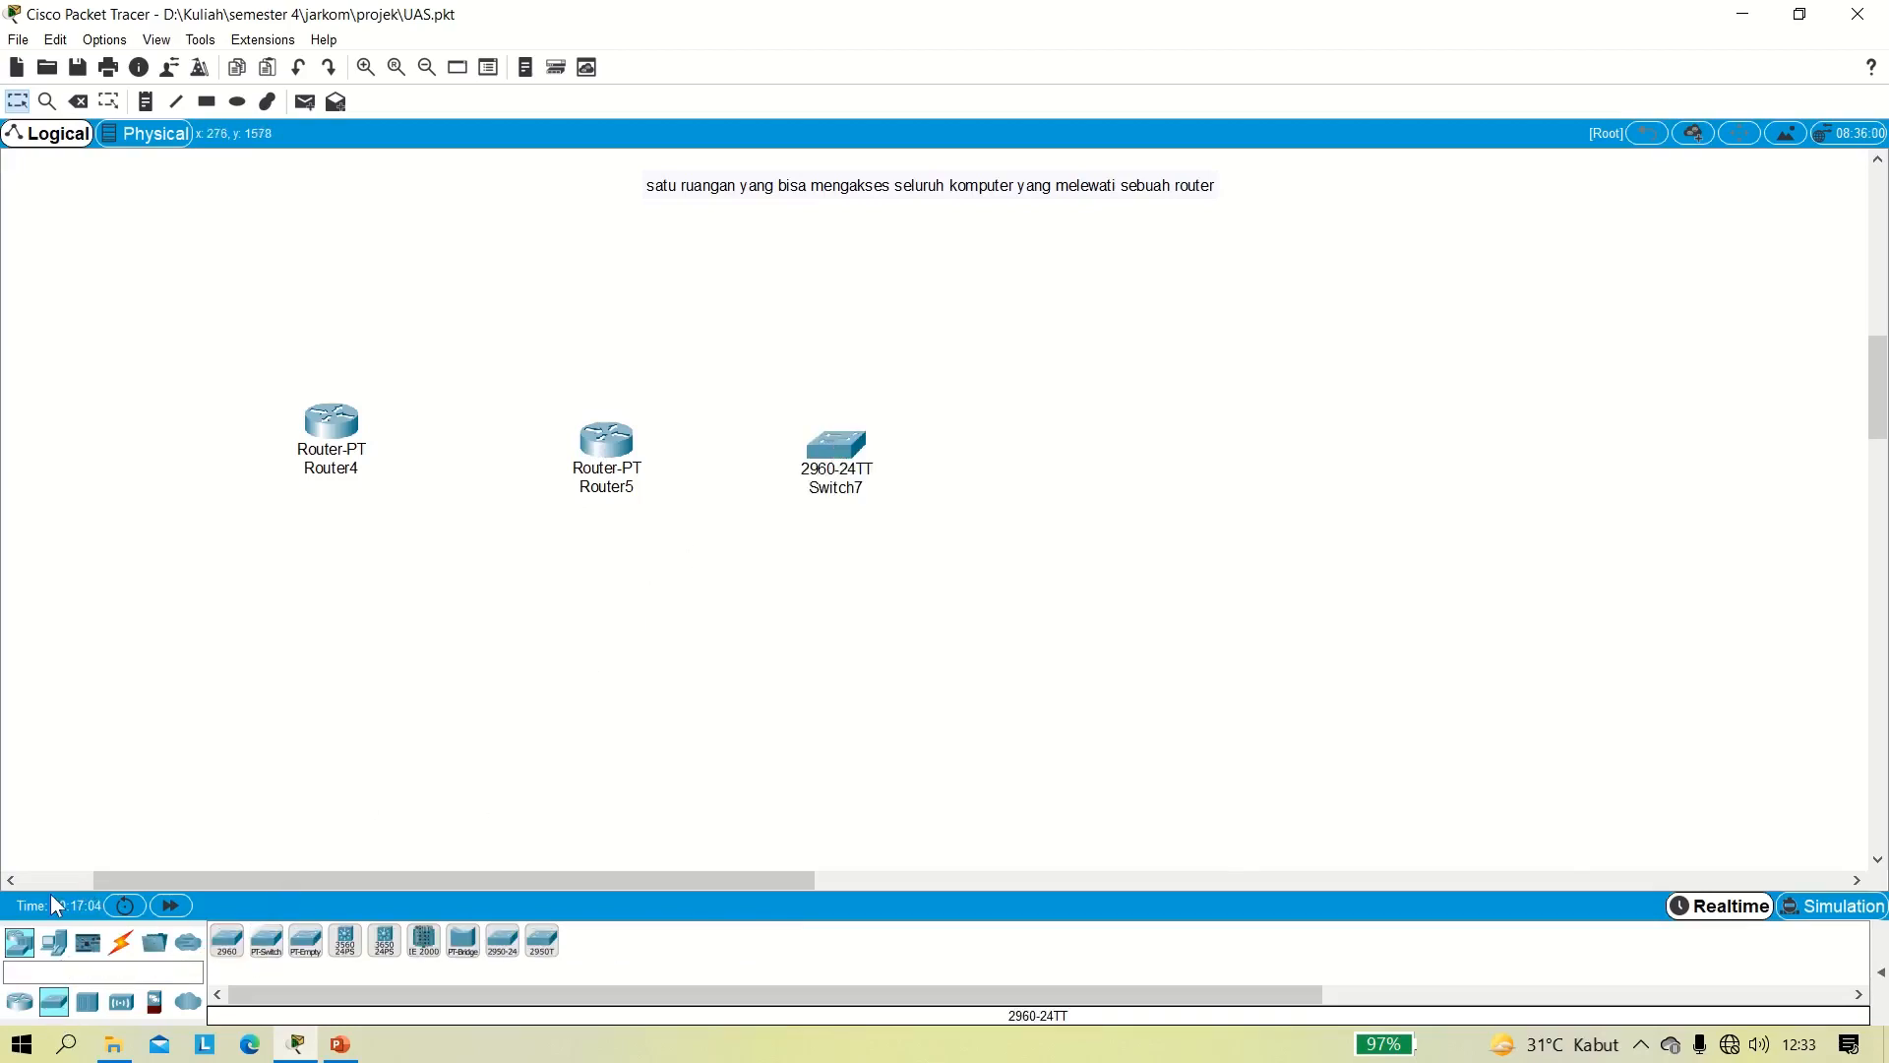
{"action": "left_click", "coordinate": [54, 946]}
{"action": "left_click", "coordinate": [227, 940]}
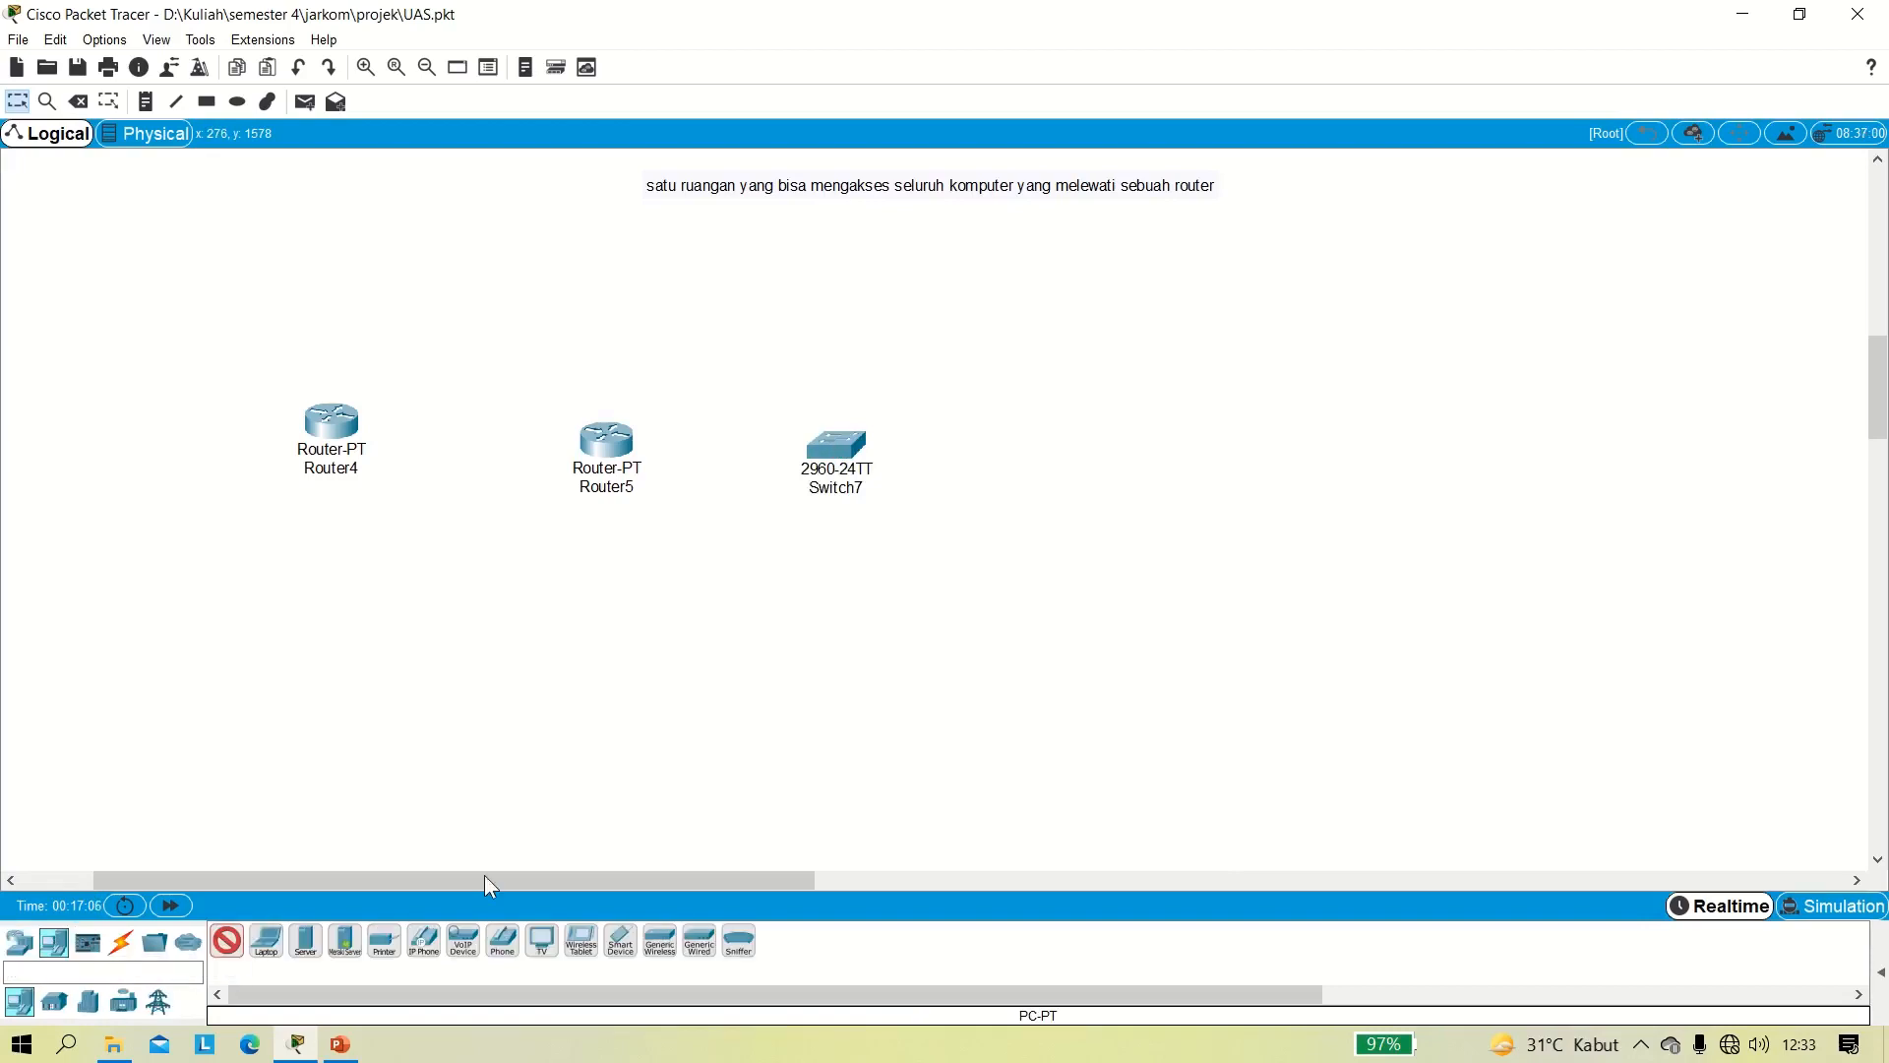
{"action": "left_click", "coordinate": [1081, 460]}
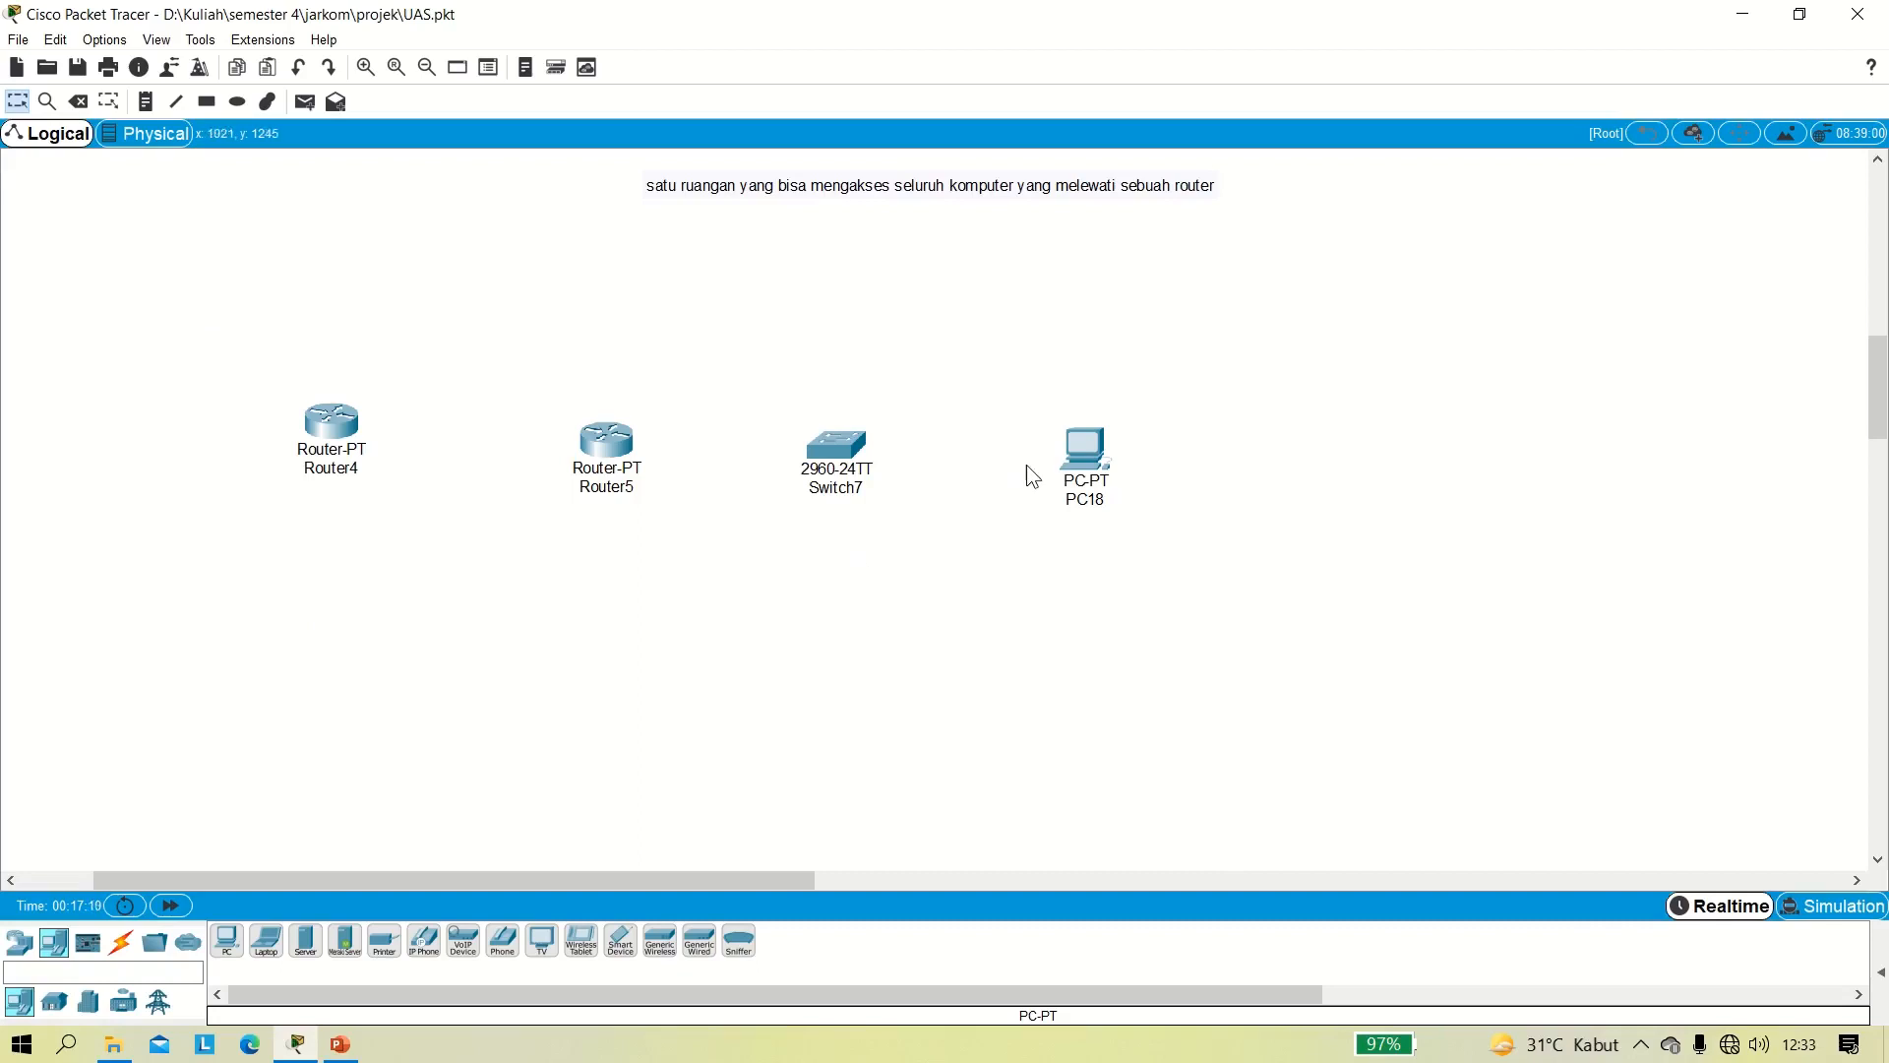
Move the PC, the switch and both routers slightly upward into one horizontal row.
{"action": "left_click_drag", "start_coordinate": [1089, 429], "coordinate": [1113, 391]}
{"action": "left_click_drag", "start_coordinate": [836, 443], "coordinate": [883, 405]}
{"action": "left_click_drag", "start_coordinate": [608, 480], "coordinate": [621, 448]}
{"action": "left_click_drag", "start_coordinate": [331, 425], "coordinate": [338, 403]}
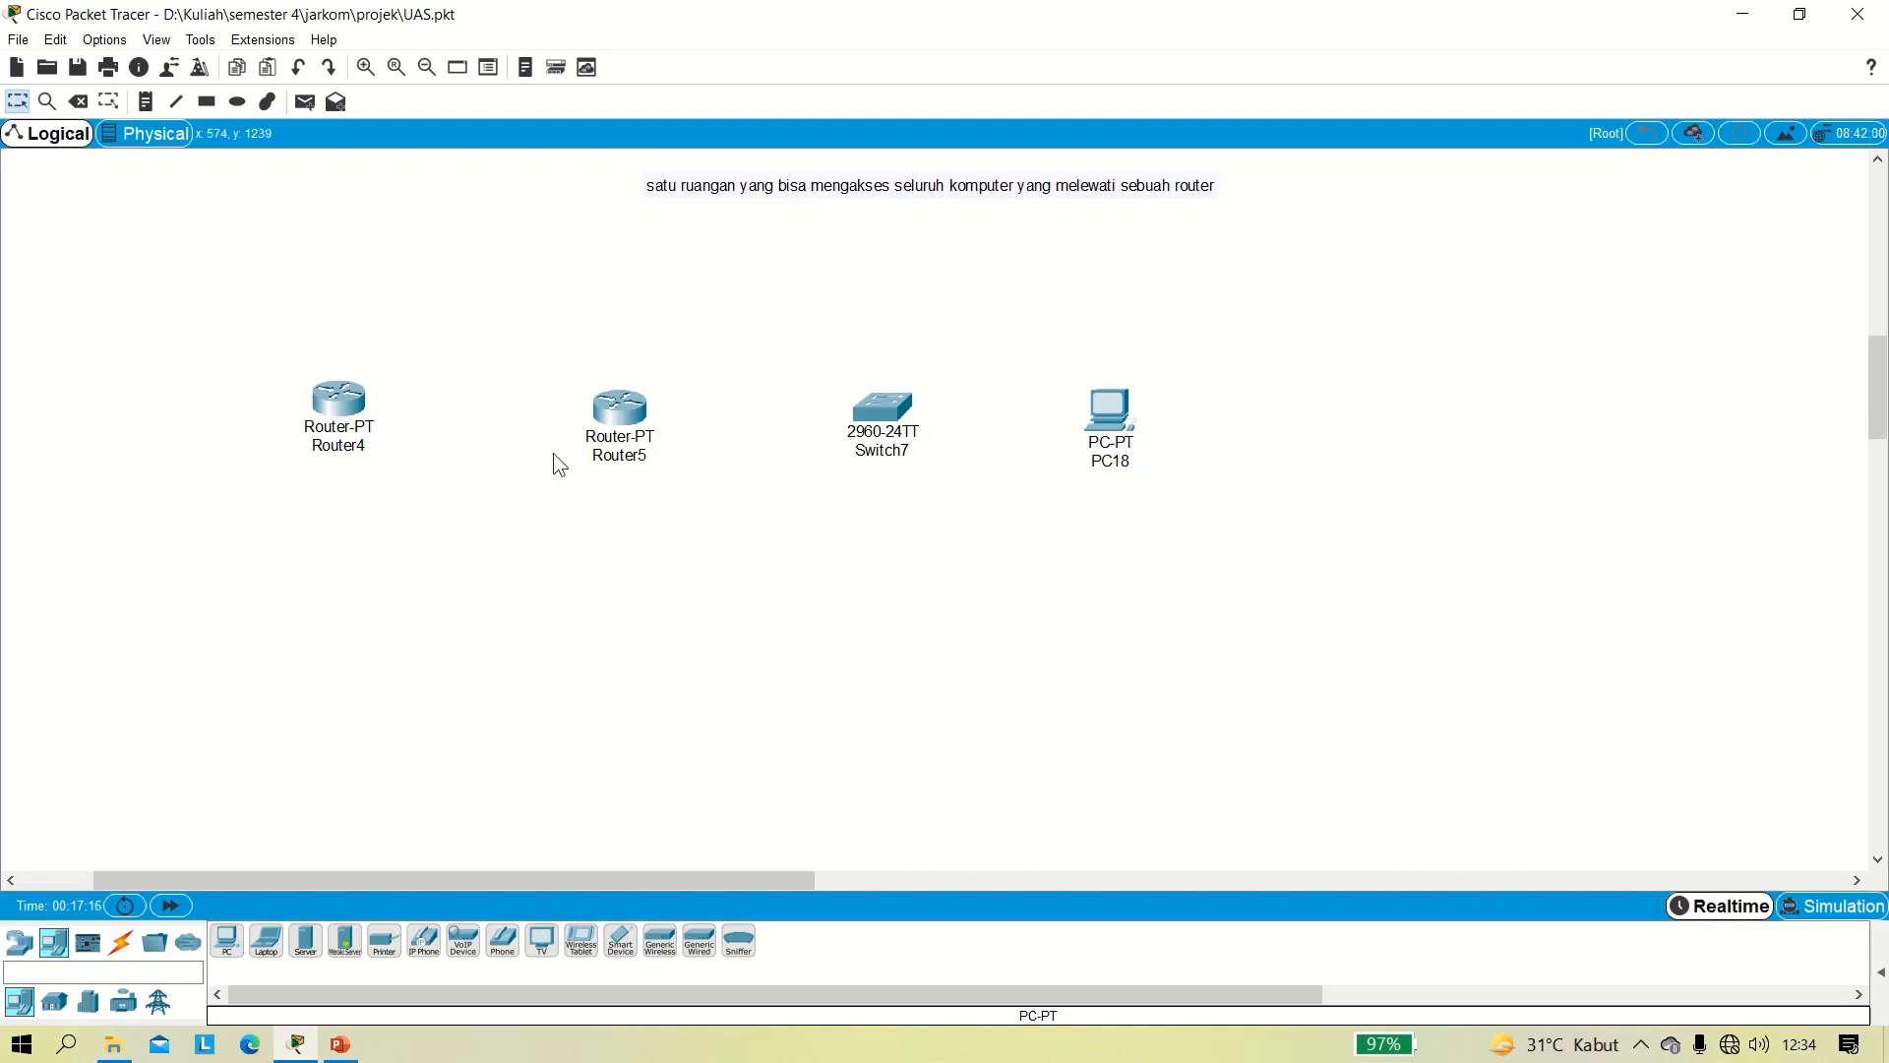
Connect FastEthernet0/0 on Router4 to a FastEthernet port on Router5 with a copper cross-over cable.
{"action": "left_click", "coordinate": [124, 945]}
{"action": "left_click", "coordinate": [342, 941]}
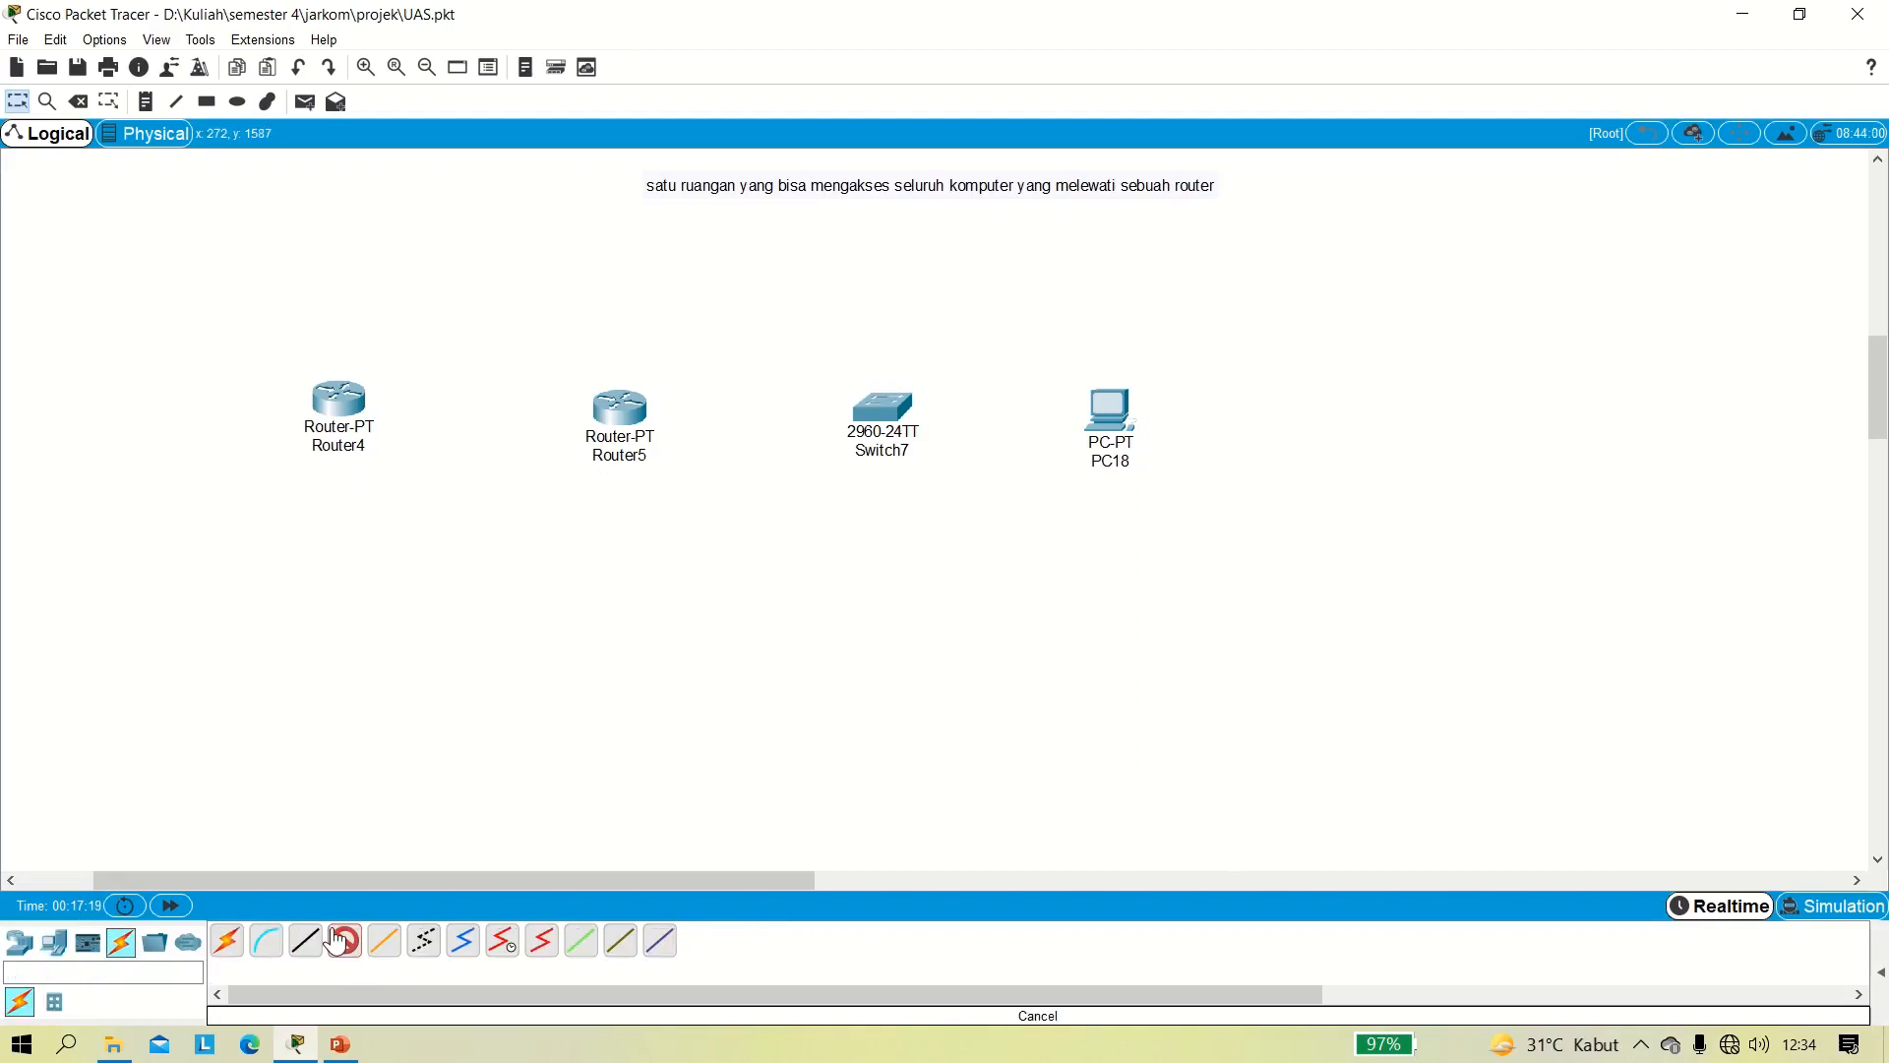
{"action": "left_click", "coordinate": [342, 417]}
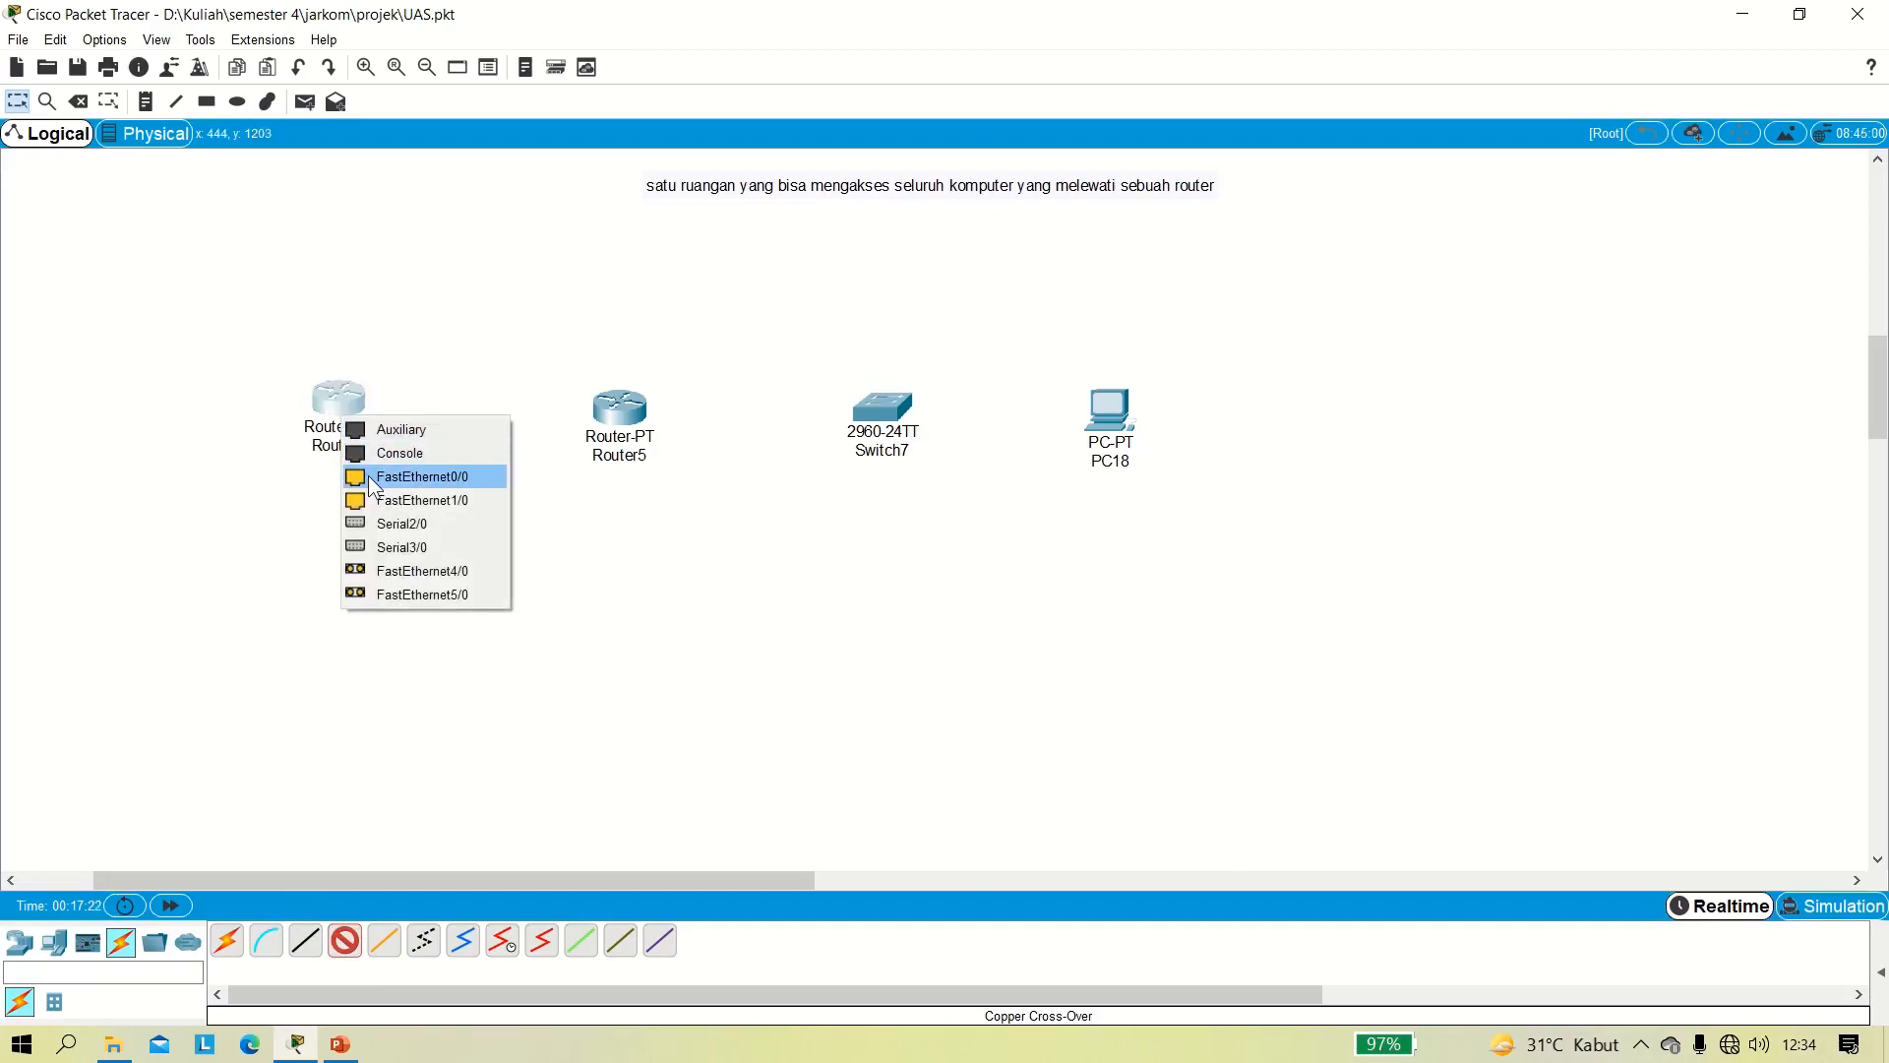
{"action": "left_click", "coordinate": [372, 478]}
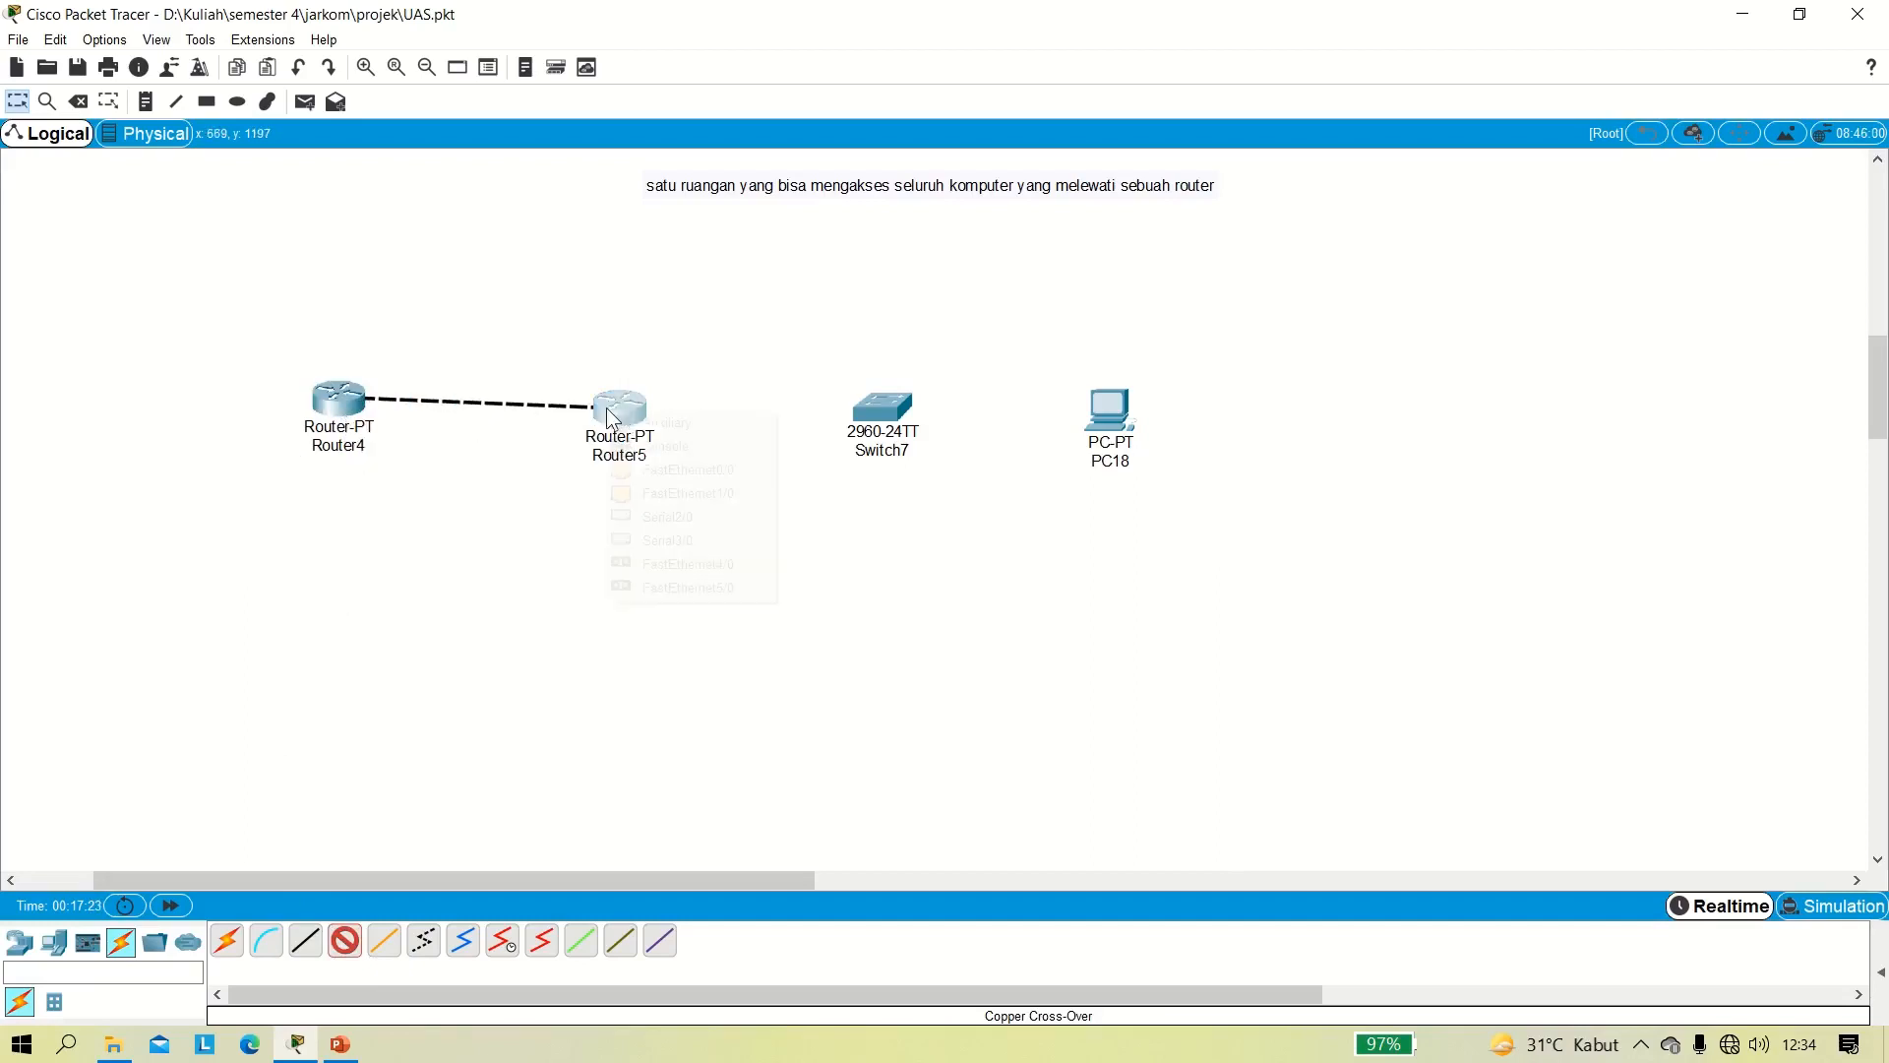
{"action": "left_click", "coordinate": [608, 412]}
{"action": "left_click", "coordinate": [638, 487]}
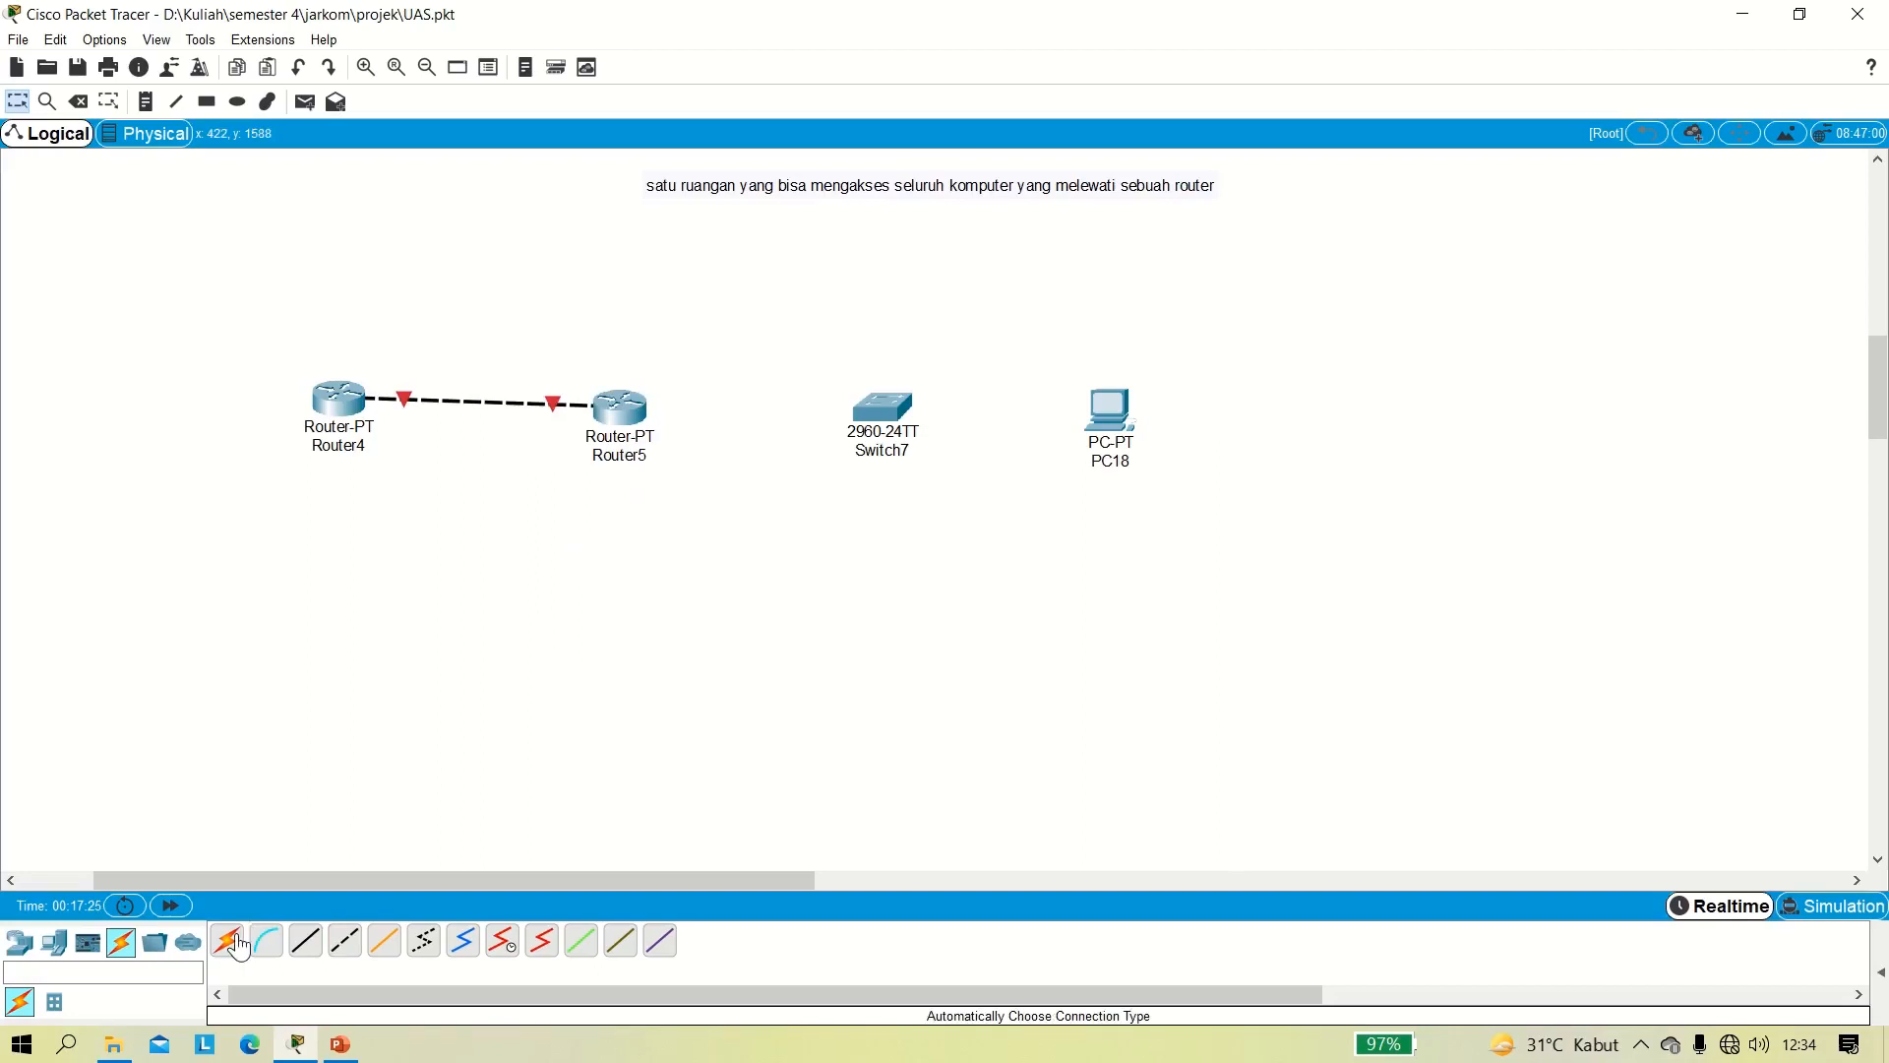
Connect FastEthernet1/0 on Router5 to FastEthernet0/1 on Switch7 with a copper straight-through cable.
{"action": "left_click", "coordinate": [300, 946]}
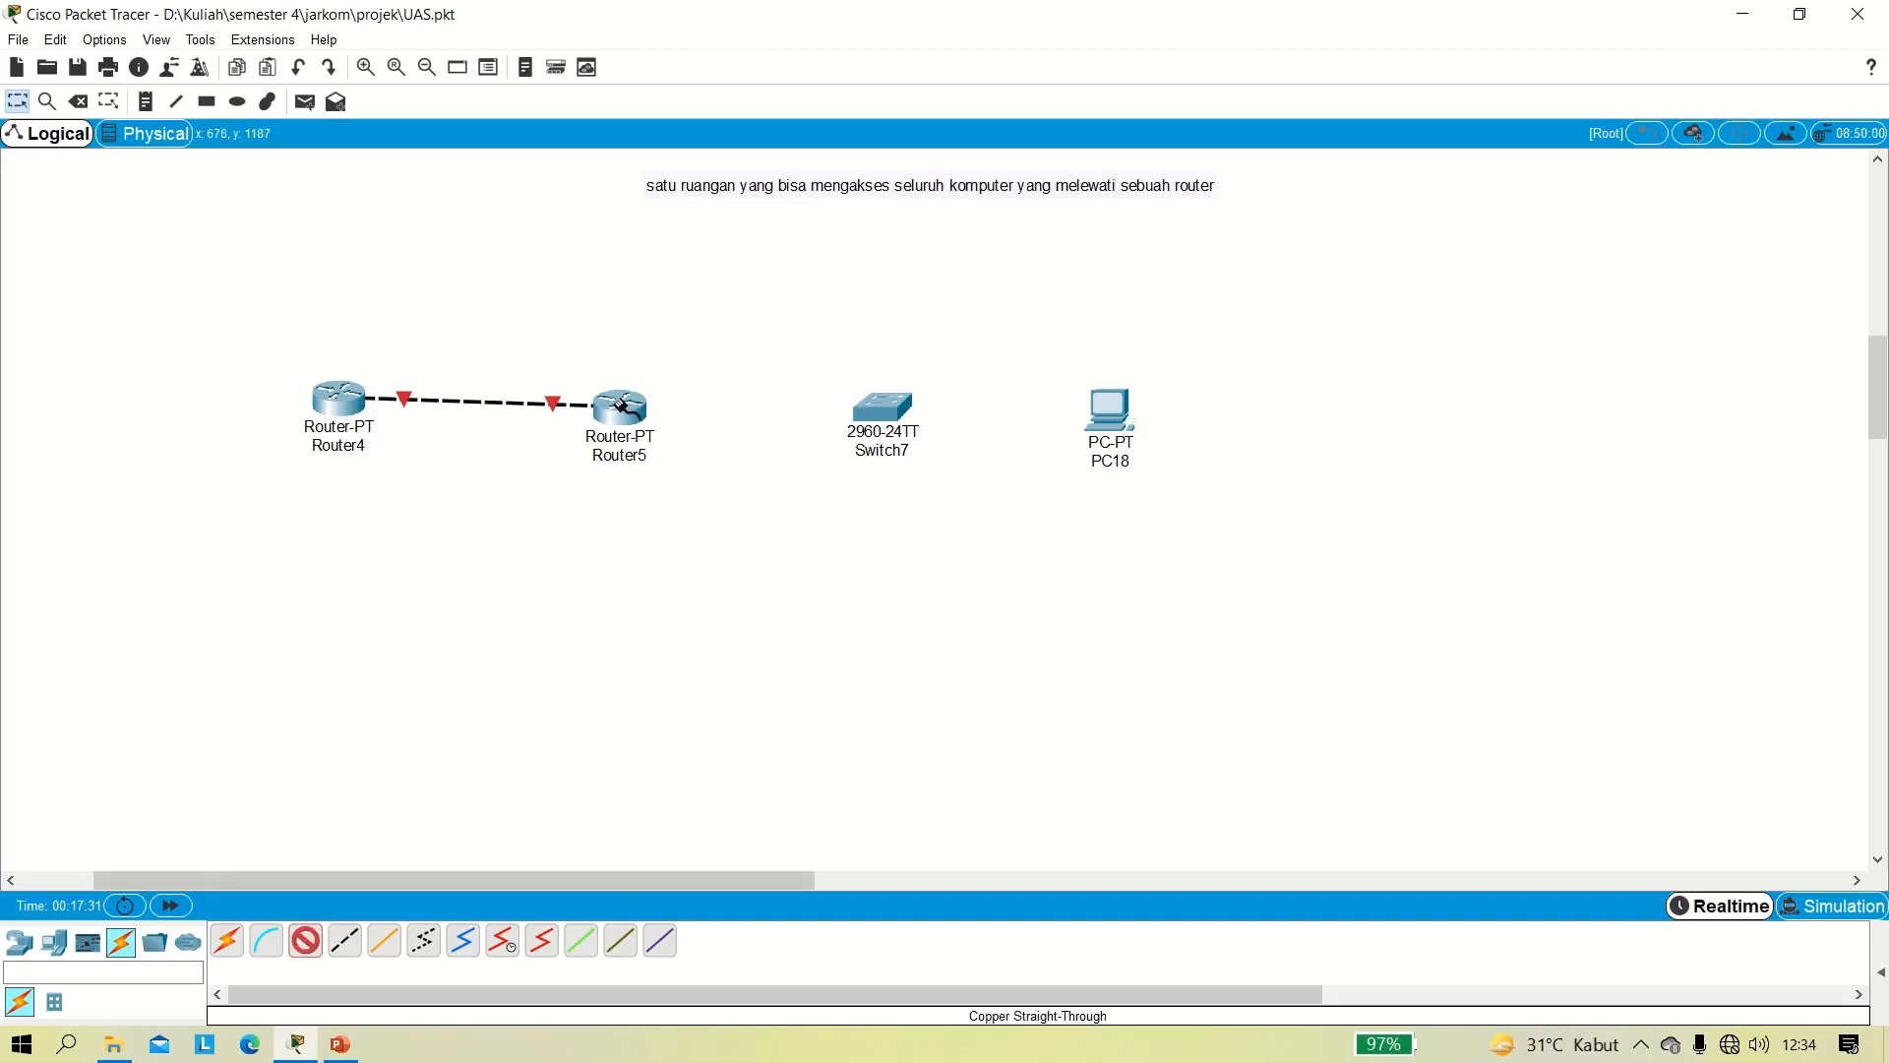
{"action": "left_click", "coordinate": [618, 402]}
{"action": "left_click", "coordinate": [644, 461]}
{"action": "left_click", "coordinate": [884, 414]}
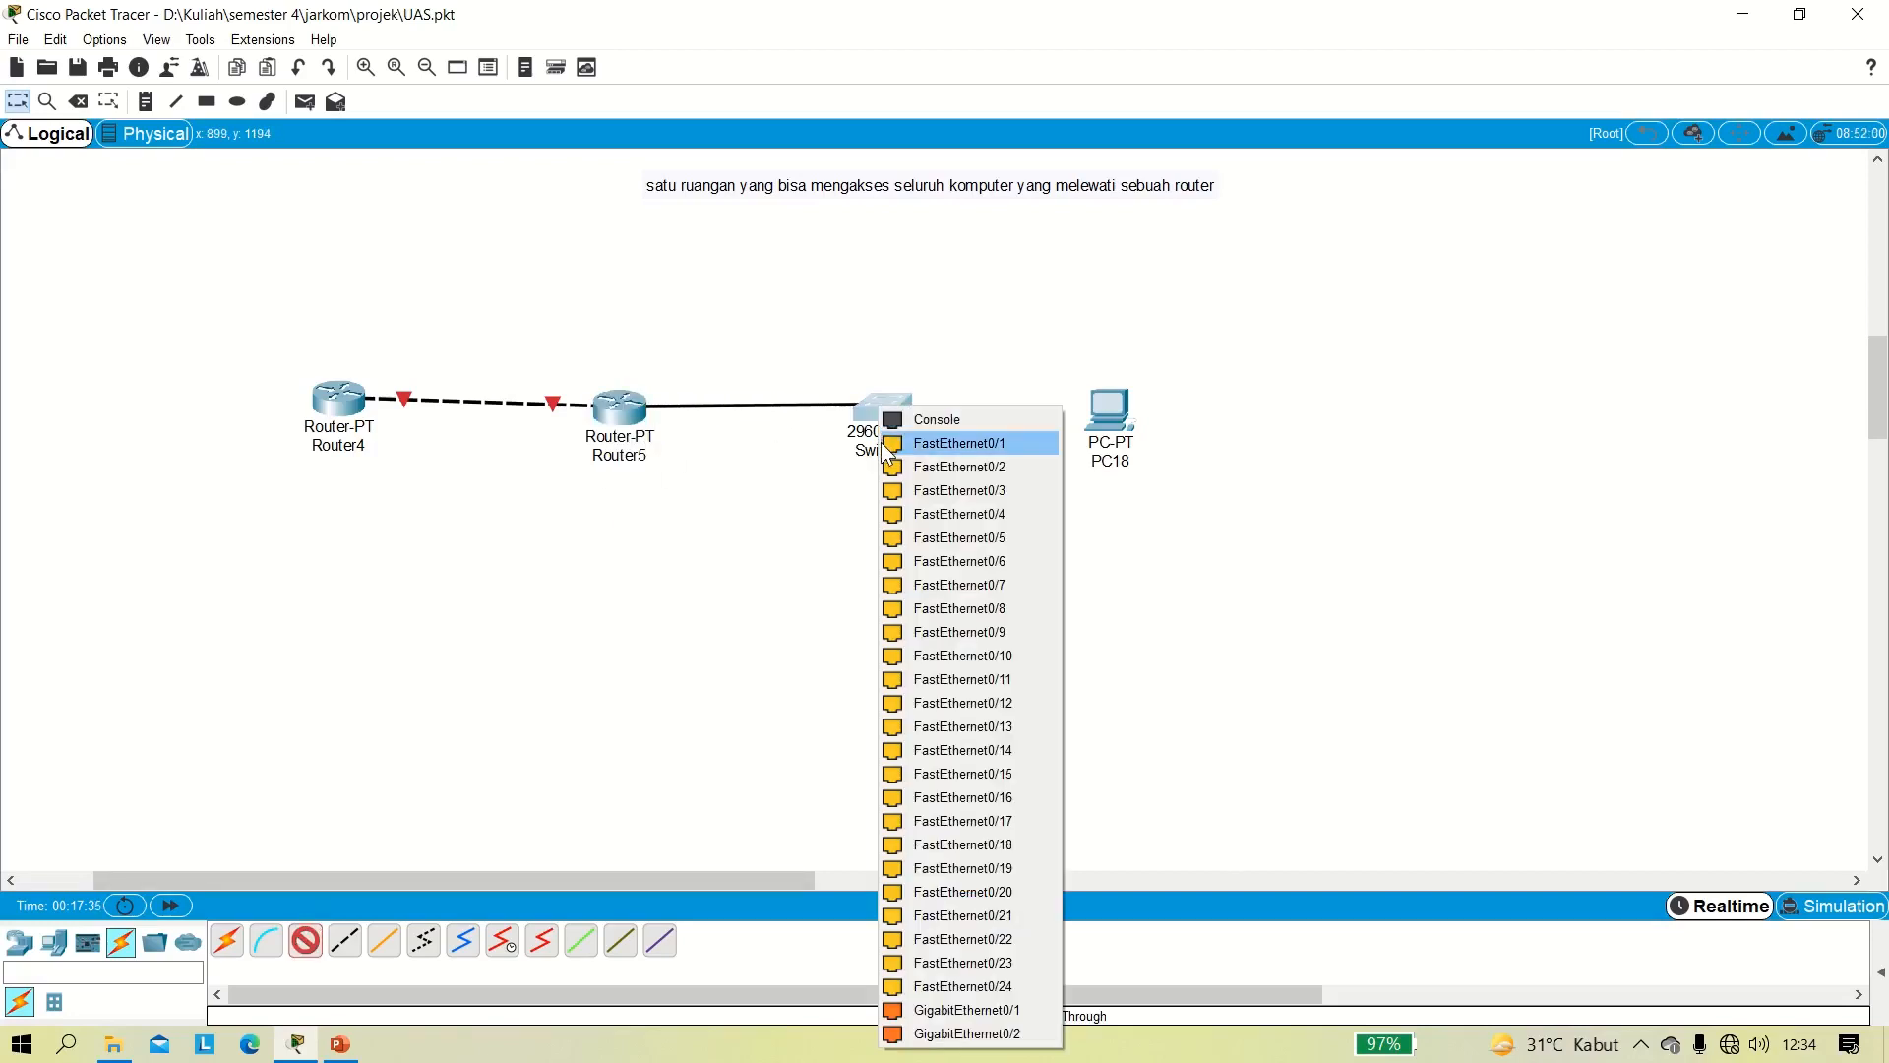
{"action": "left_click", "coordinate": [925, 439]}
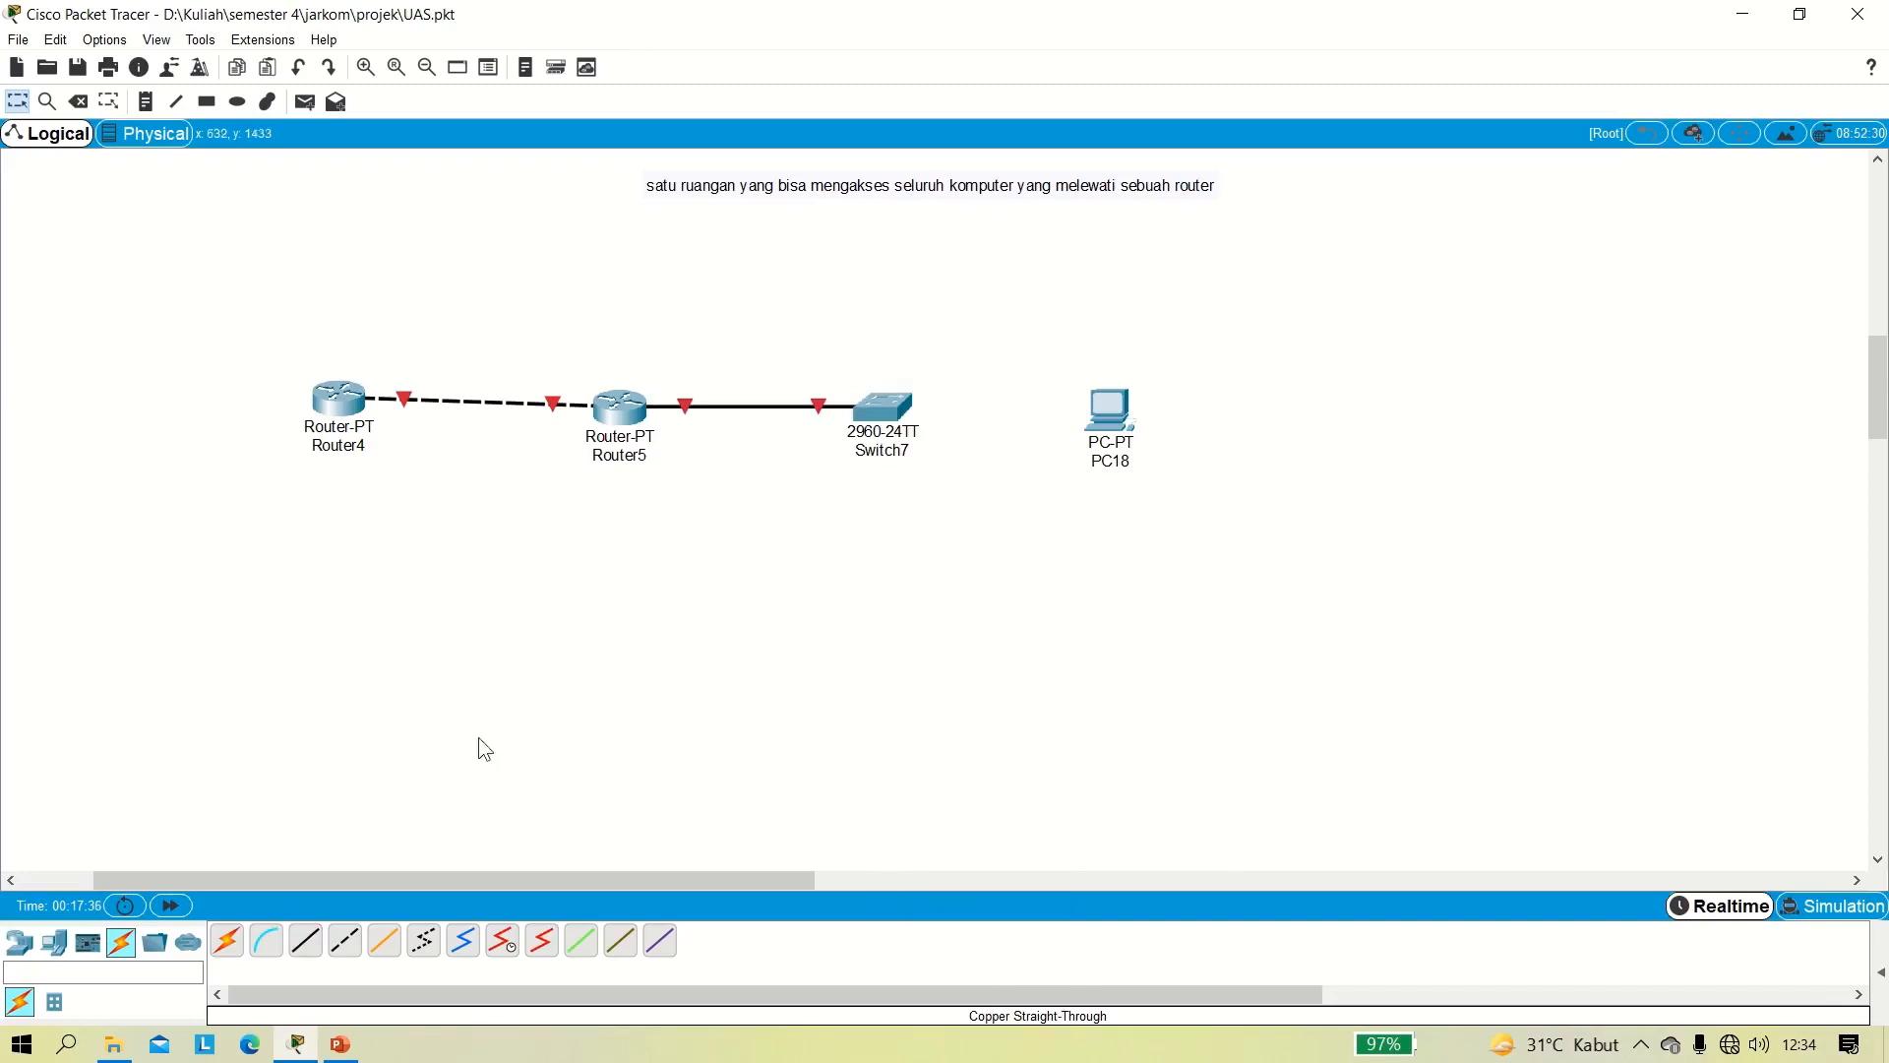
Connect FastEthernet0/2 on Switch7 to FastEthernet0 on PC18 with a copper straight-through cable.
{"action": "left_click", "coordinate": [305, 947]}
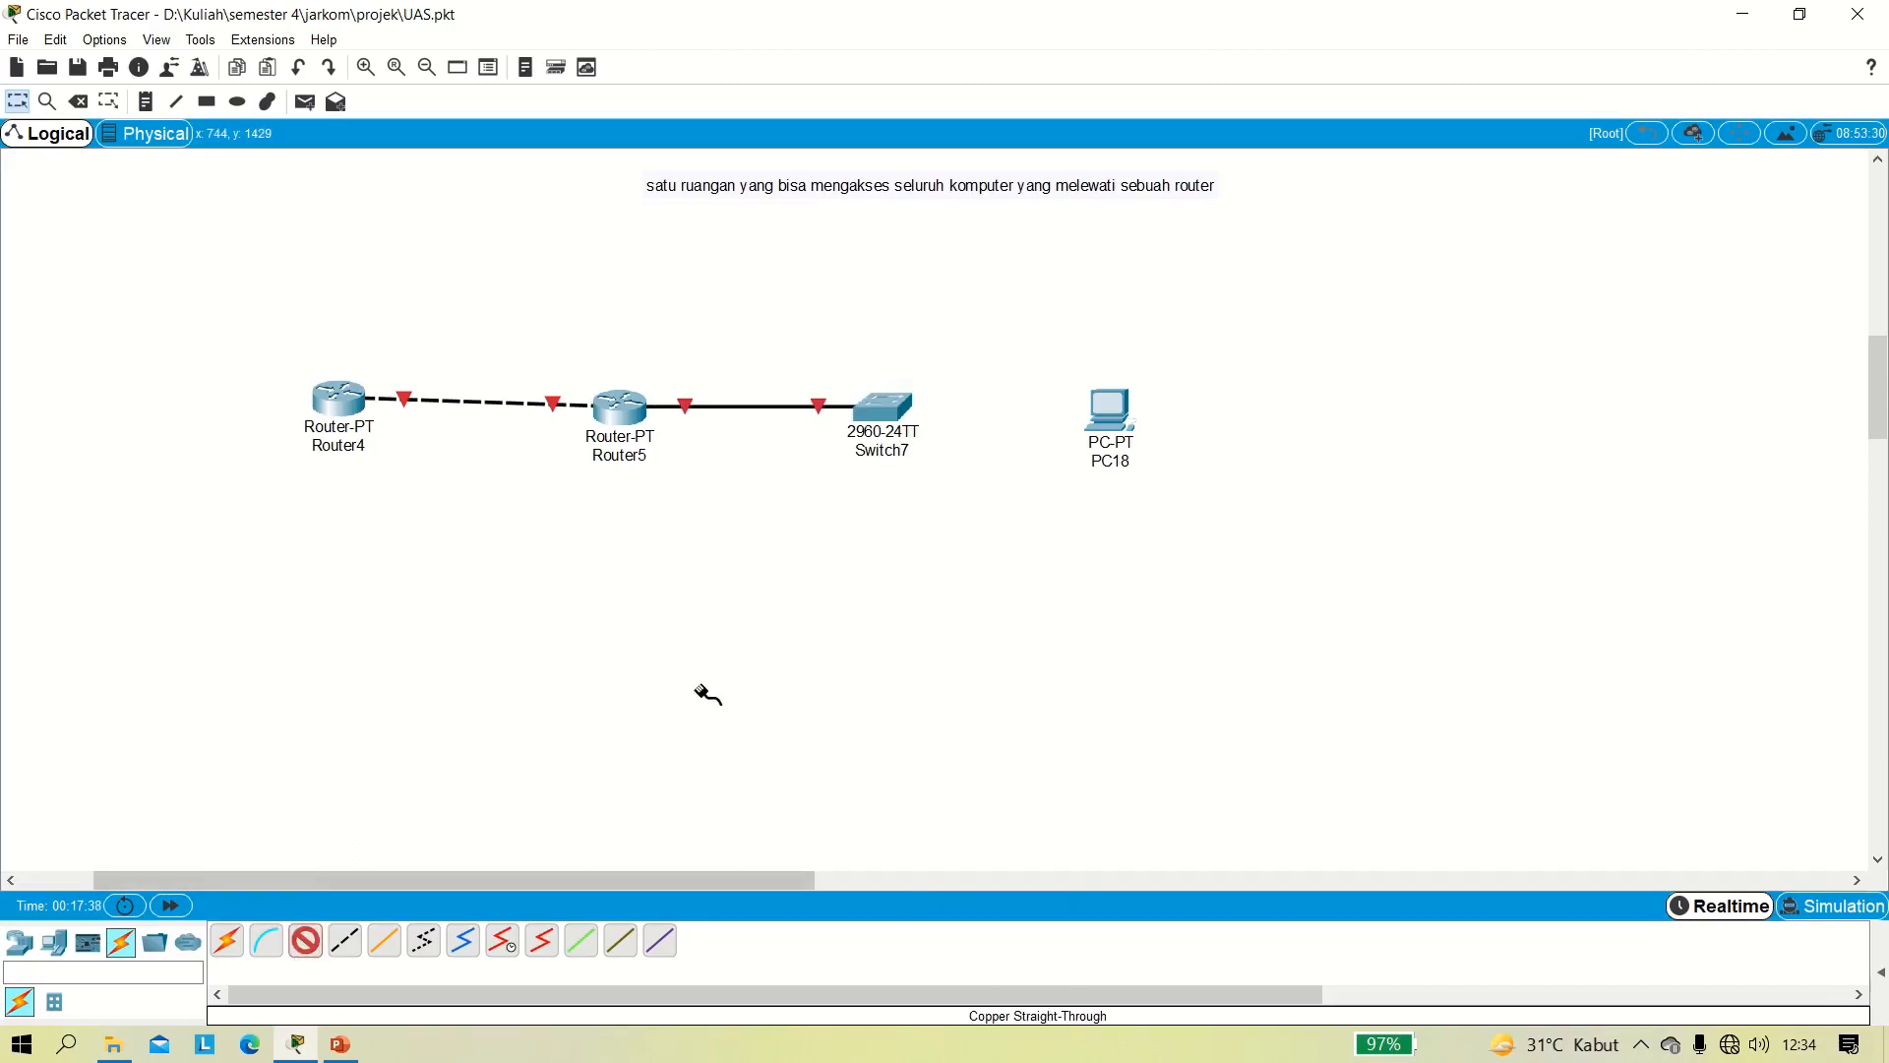
{"action": "left_click", "coordinate": [891, 415]}
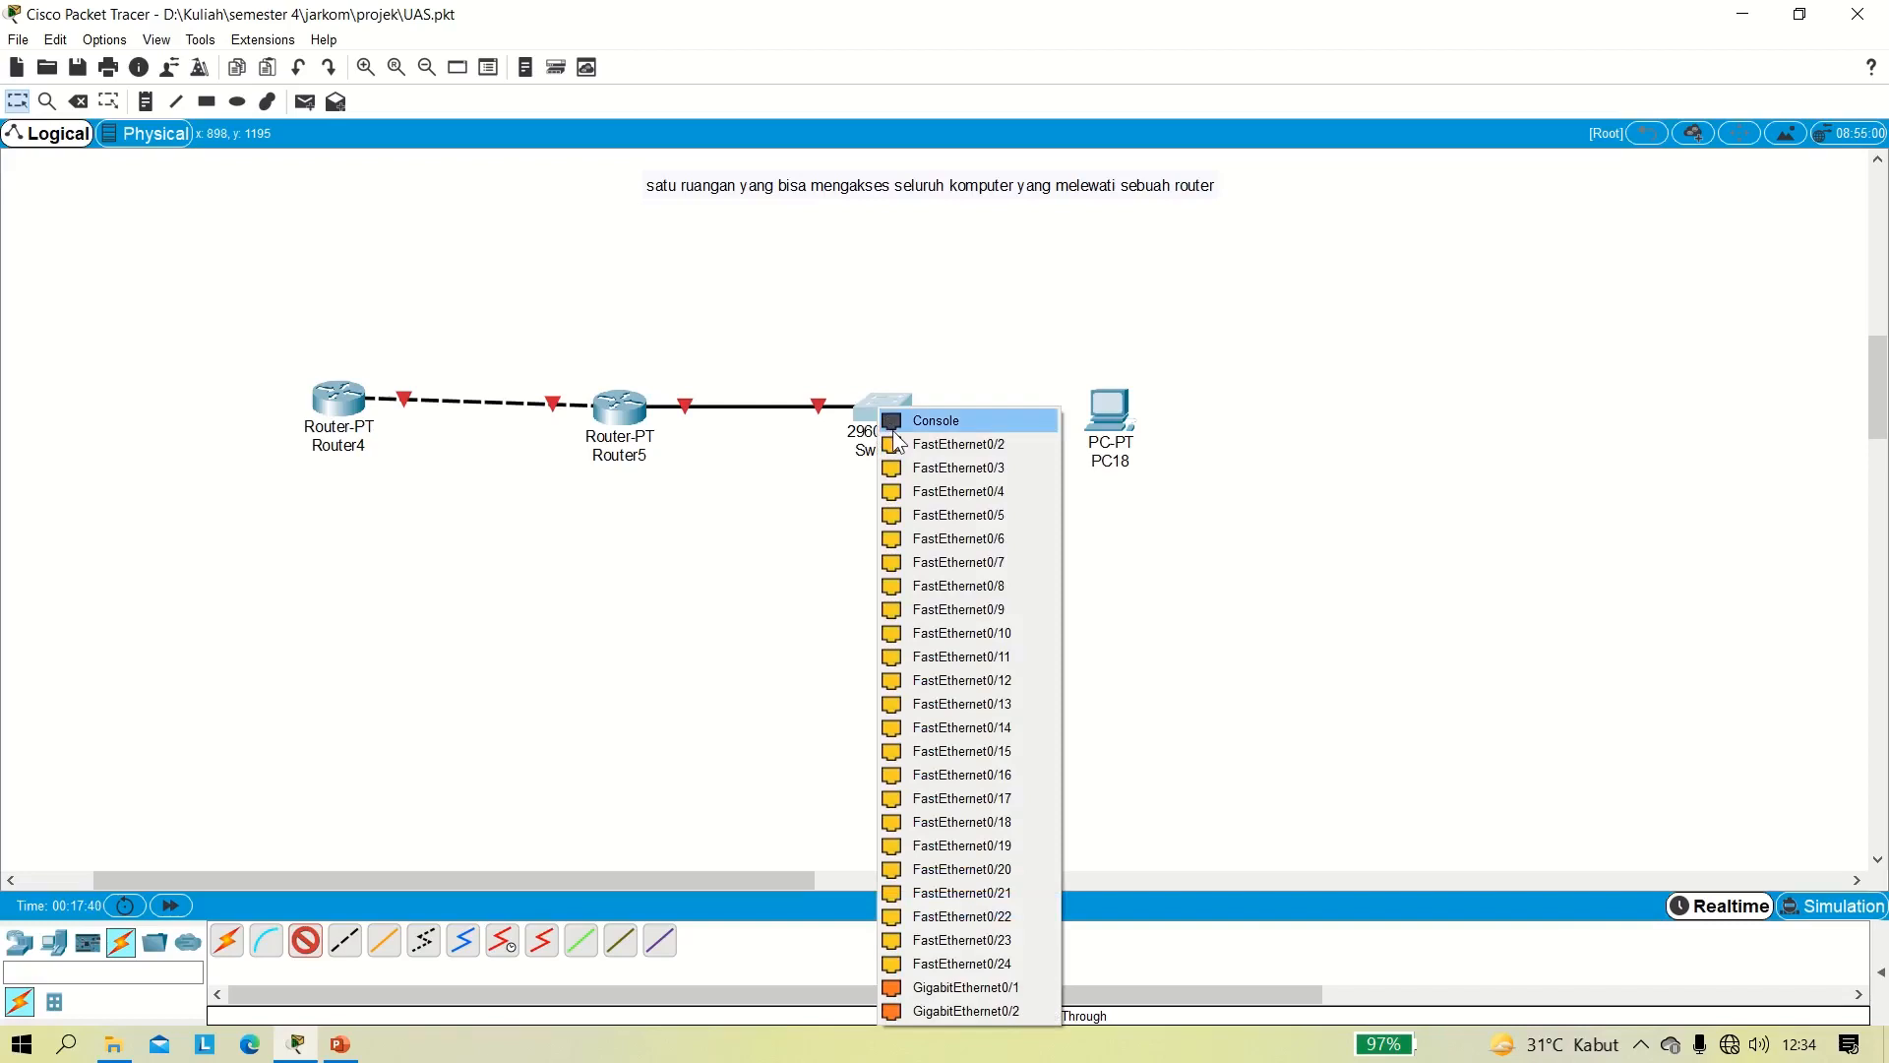
{"action": "left_click", "coordinate": [899, 436]}
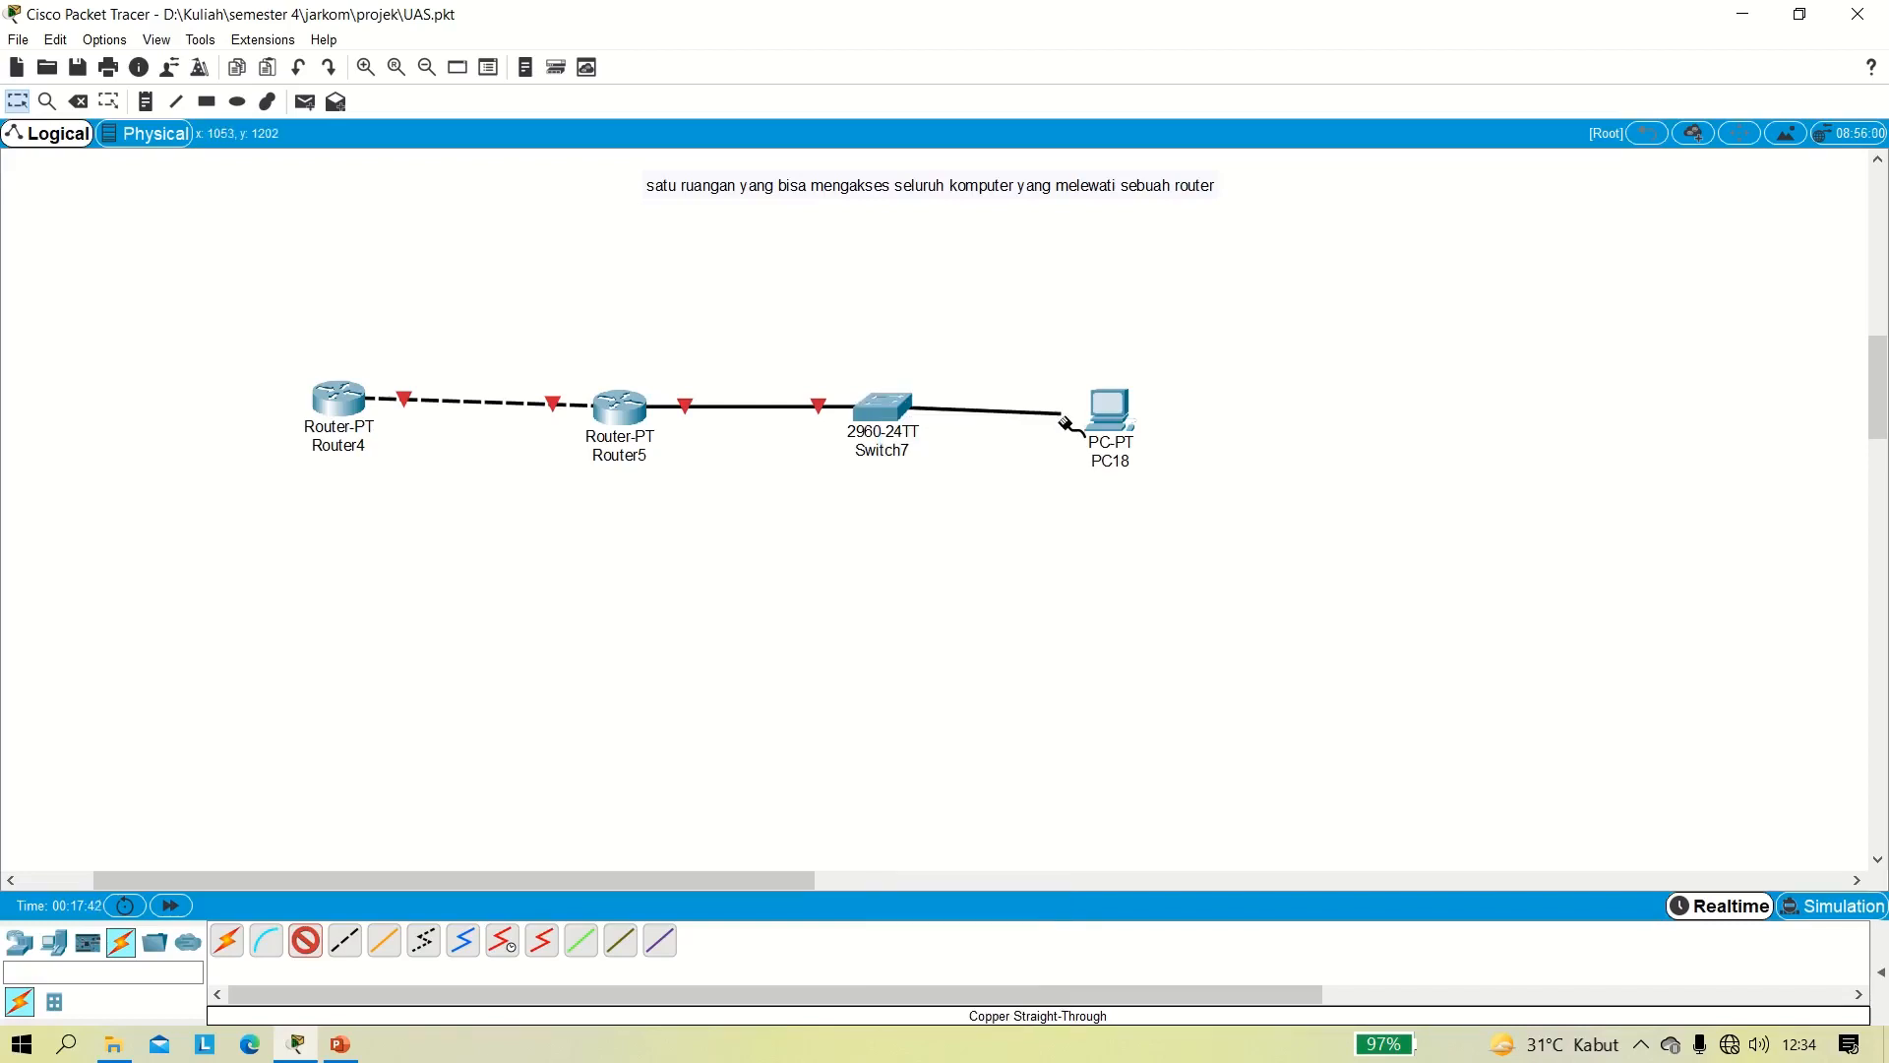
{"action": "left_click", "coordinate": [1115, 421]}
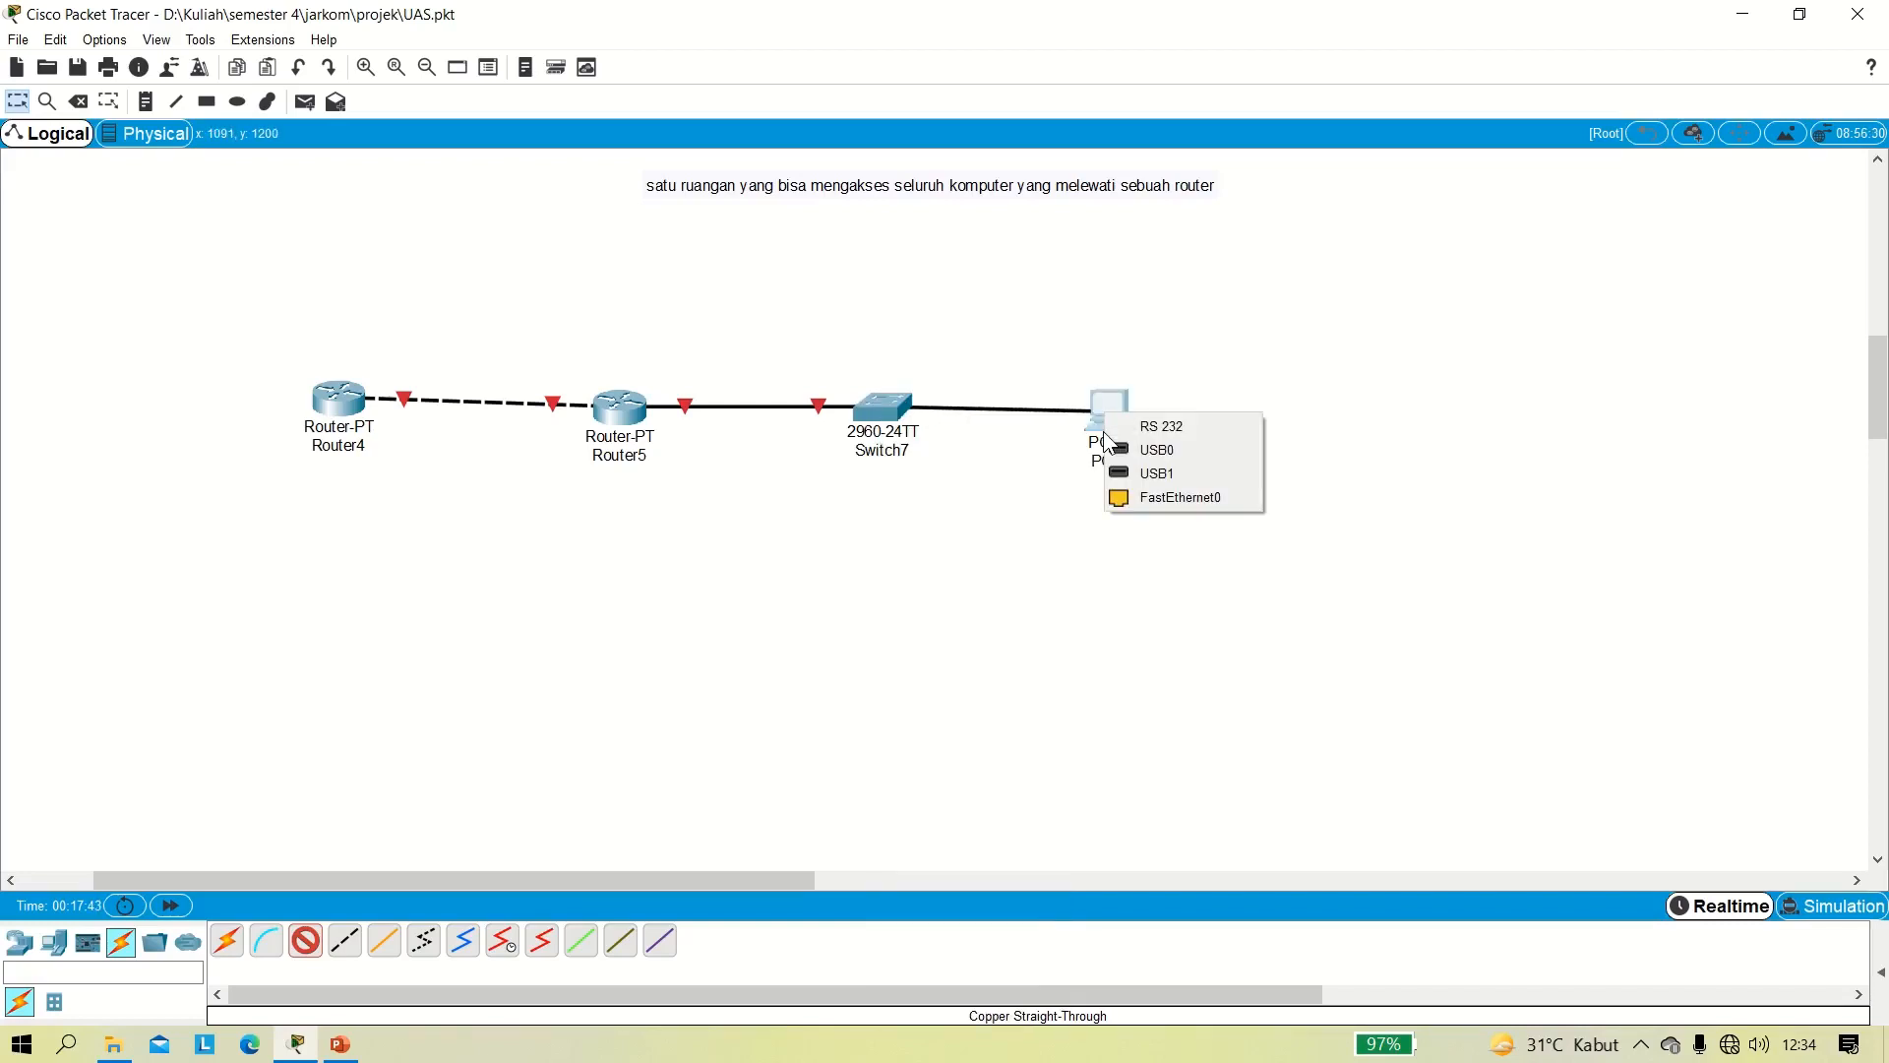
{"action": "left_click", "coordinate": [1142, 497]}
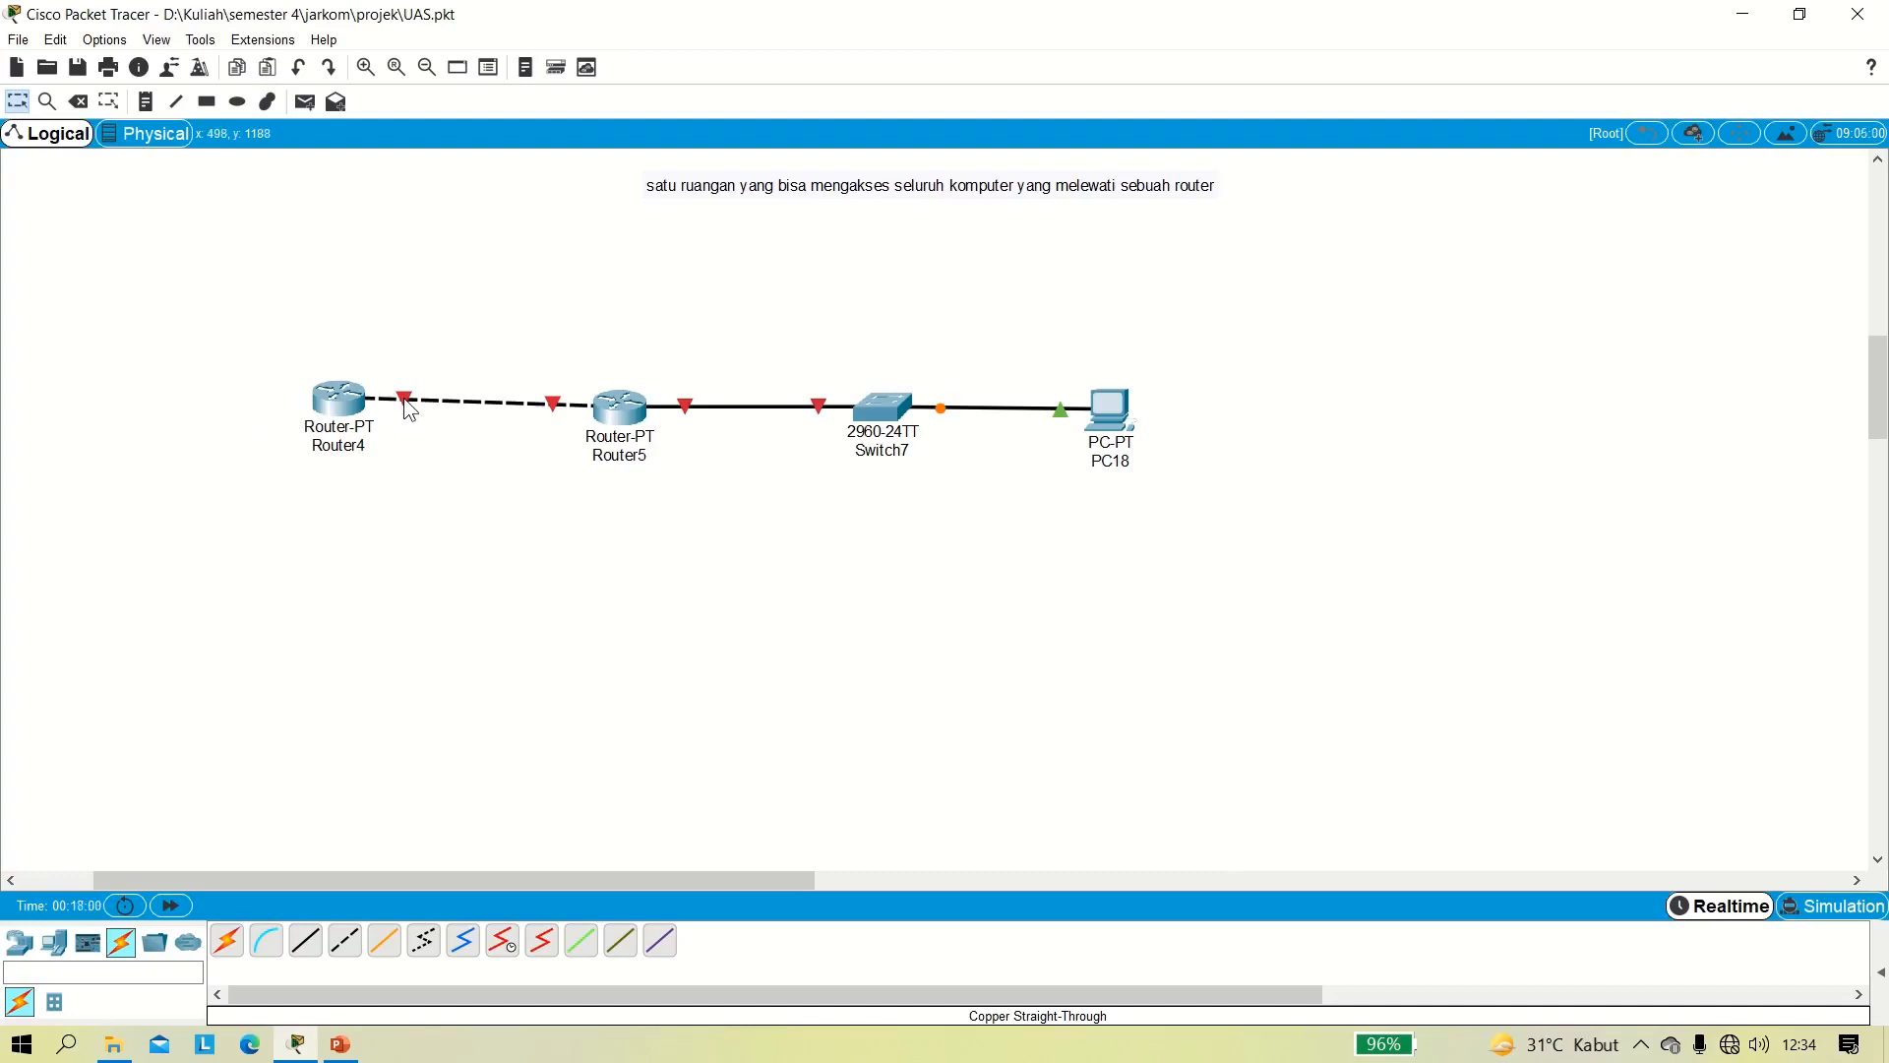
Check the port on Router4's link and add a note below Router4 reading "fa0/0 = publik".
{"action": "mouse_move", "coordinate": [409, 409]}
{"action": "left_click", "coordinate": [145, 101]}
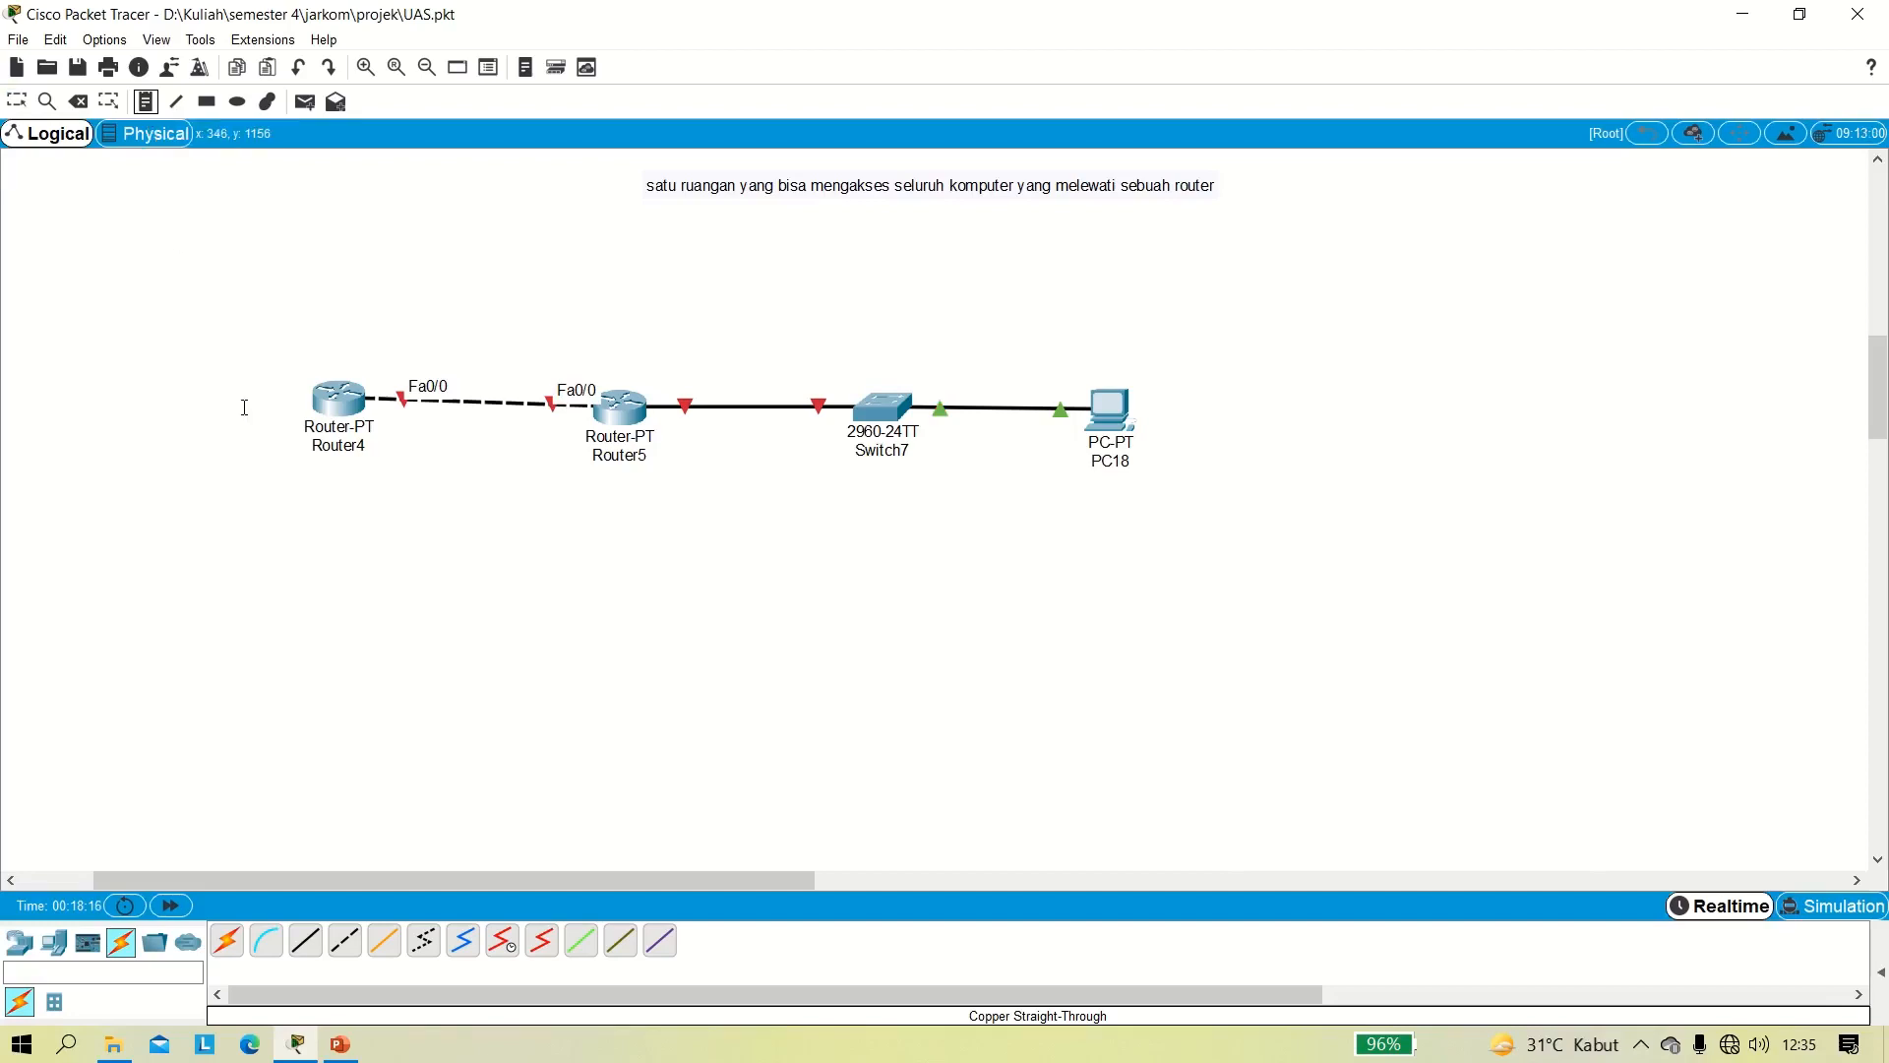
{"action": "left_click", "coordinate": [297, 519]}
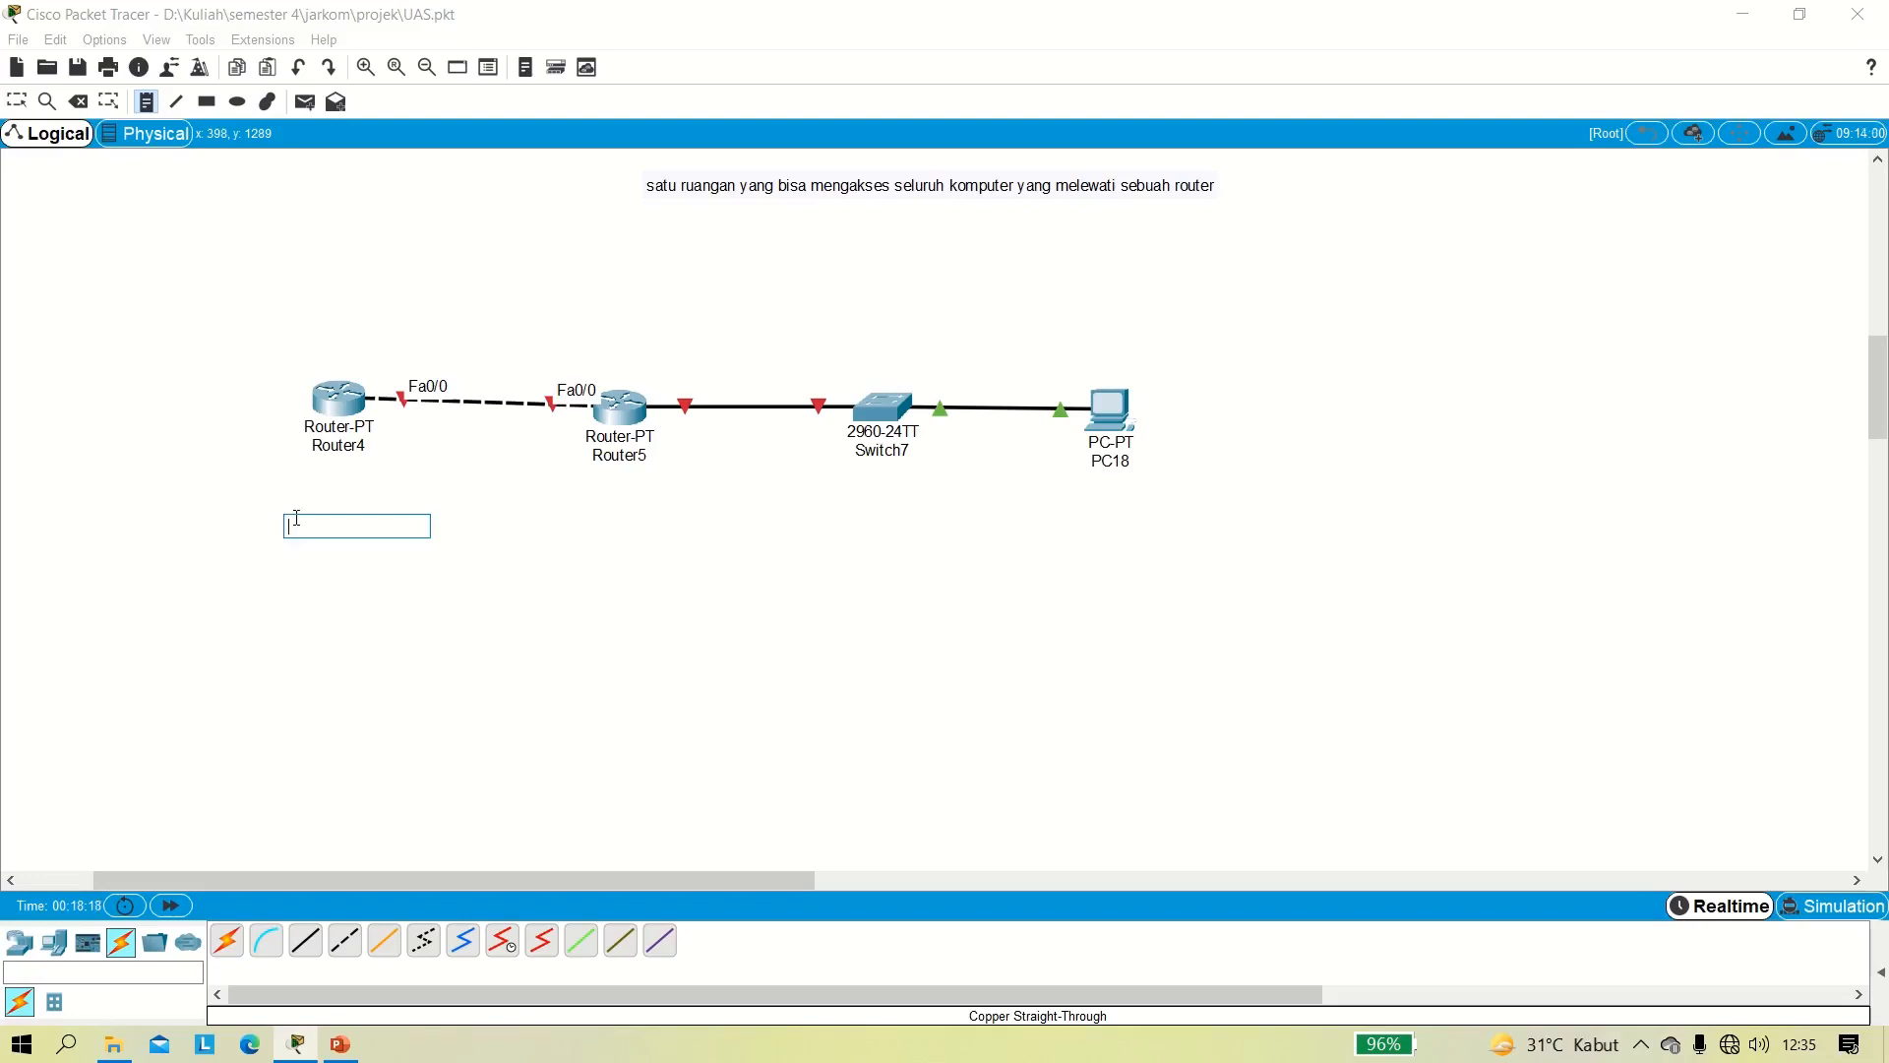
{"action": "type", "text": "fa0"}
{"action": "type", "text": "/o"}
{"action": "type", "text": "0"}
{"action": "type", "text": " = publ"}
{"action": "type", "text": "ik"}
{"action": "key", "text": "Return"}
{"action": "left_click", "coordinate": [539, 455]}
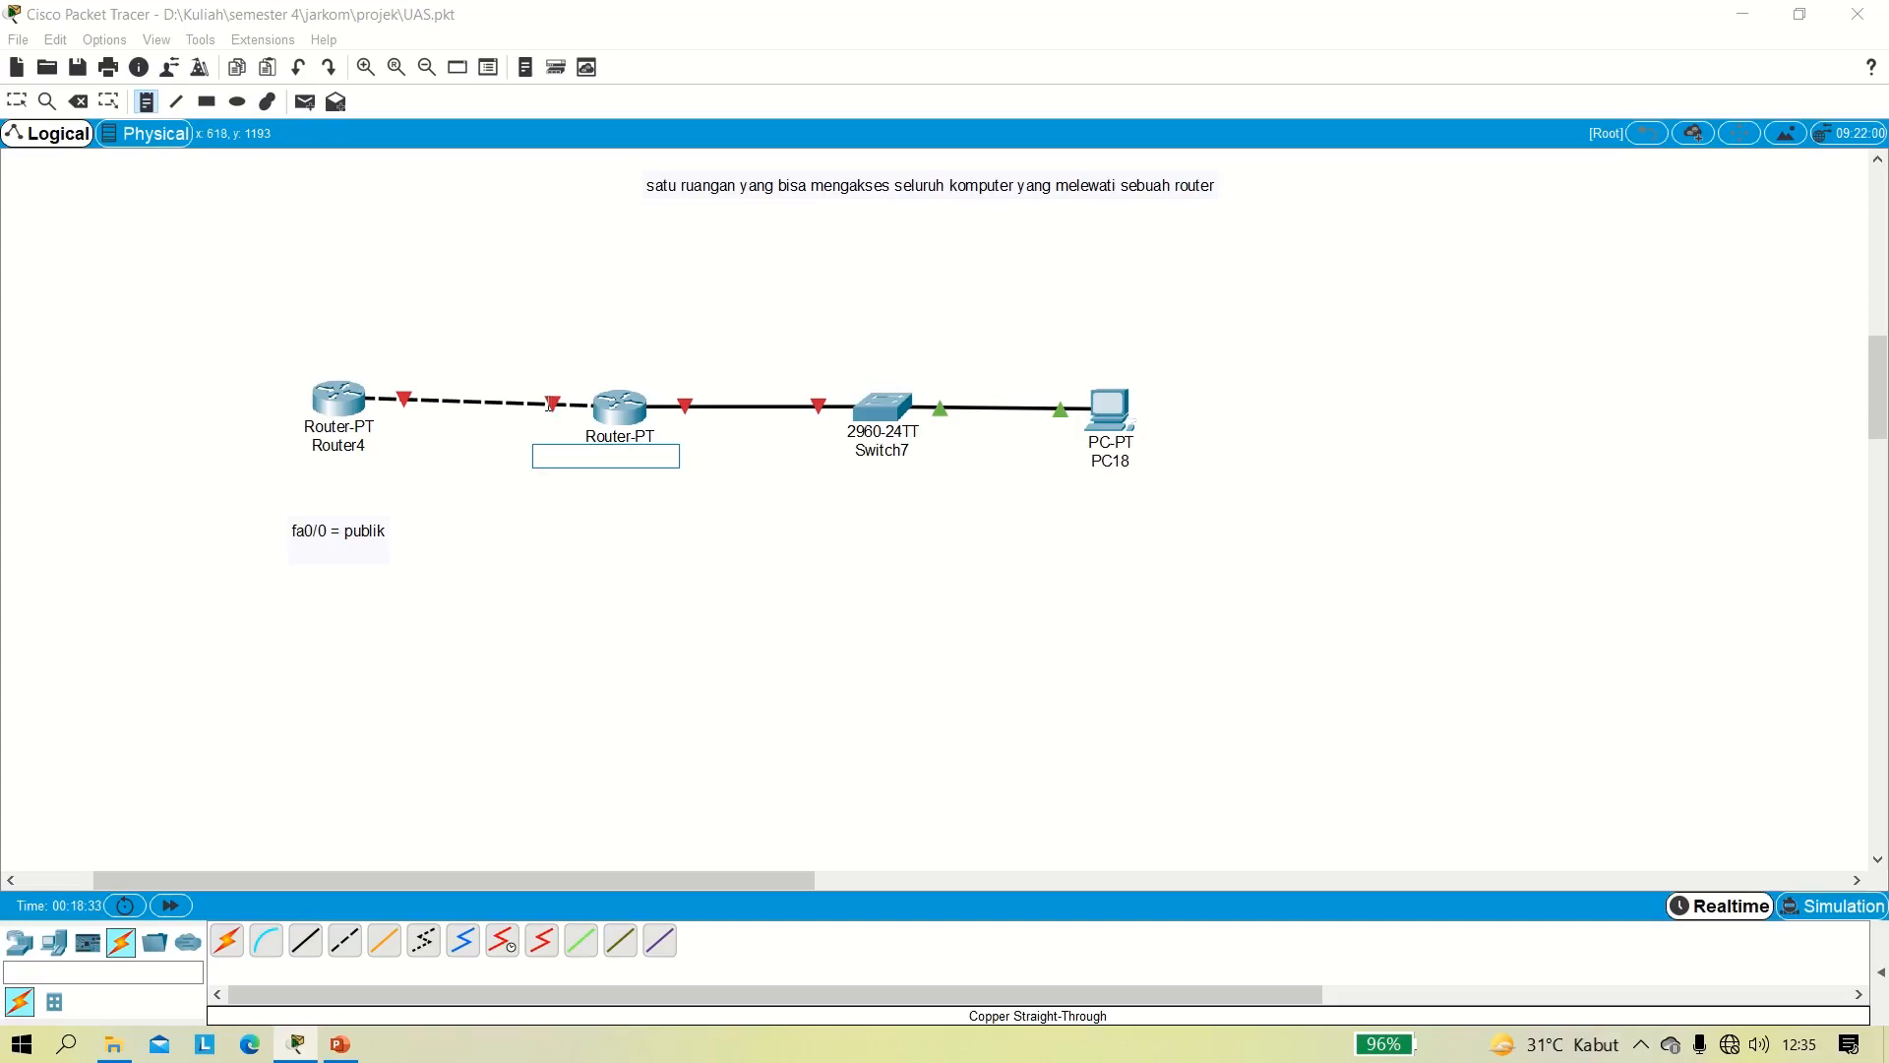
{"action": "left_click", "coordinate": [17, 101]}
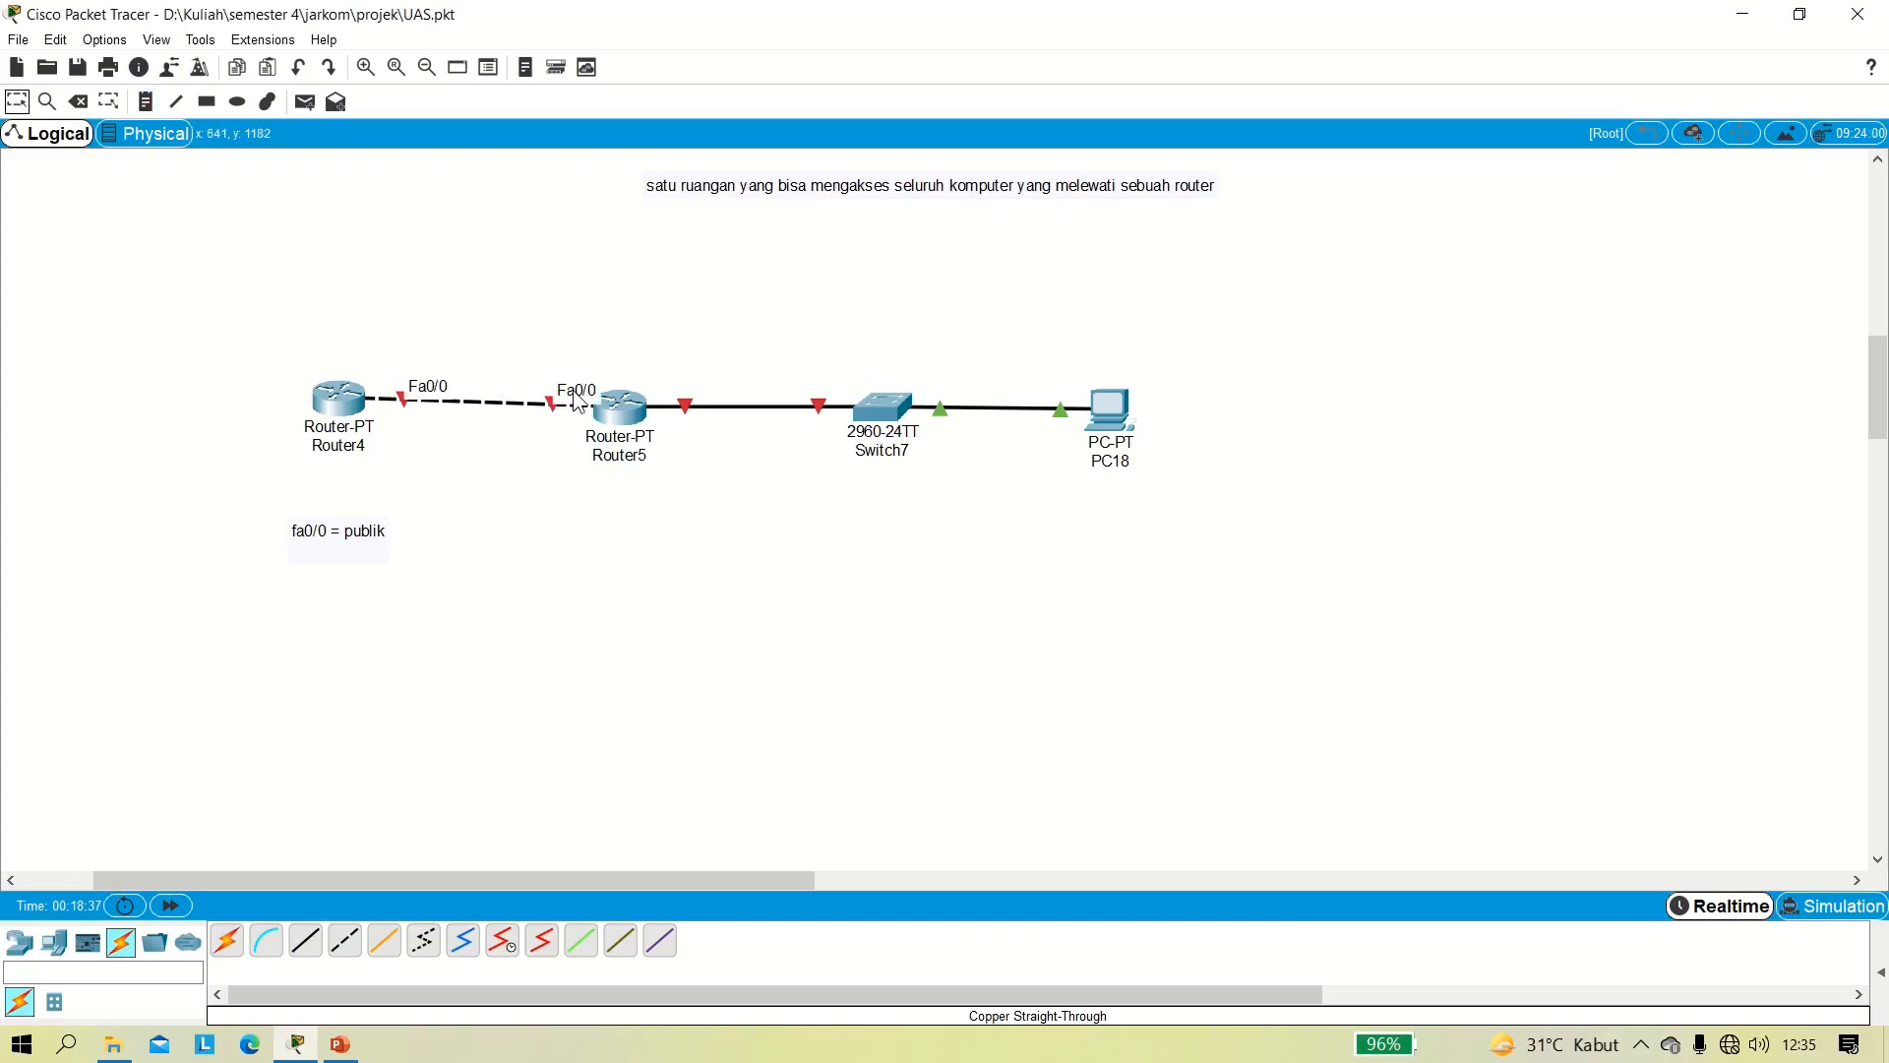
Add a second line reading "fa0/0 = gerbang" to the note below Router4.
{"action": "double_click", "coordinate": [376, 527]}
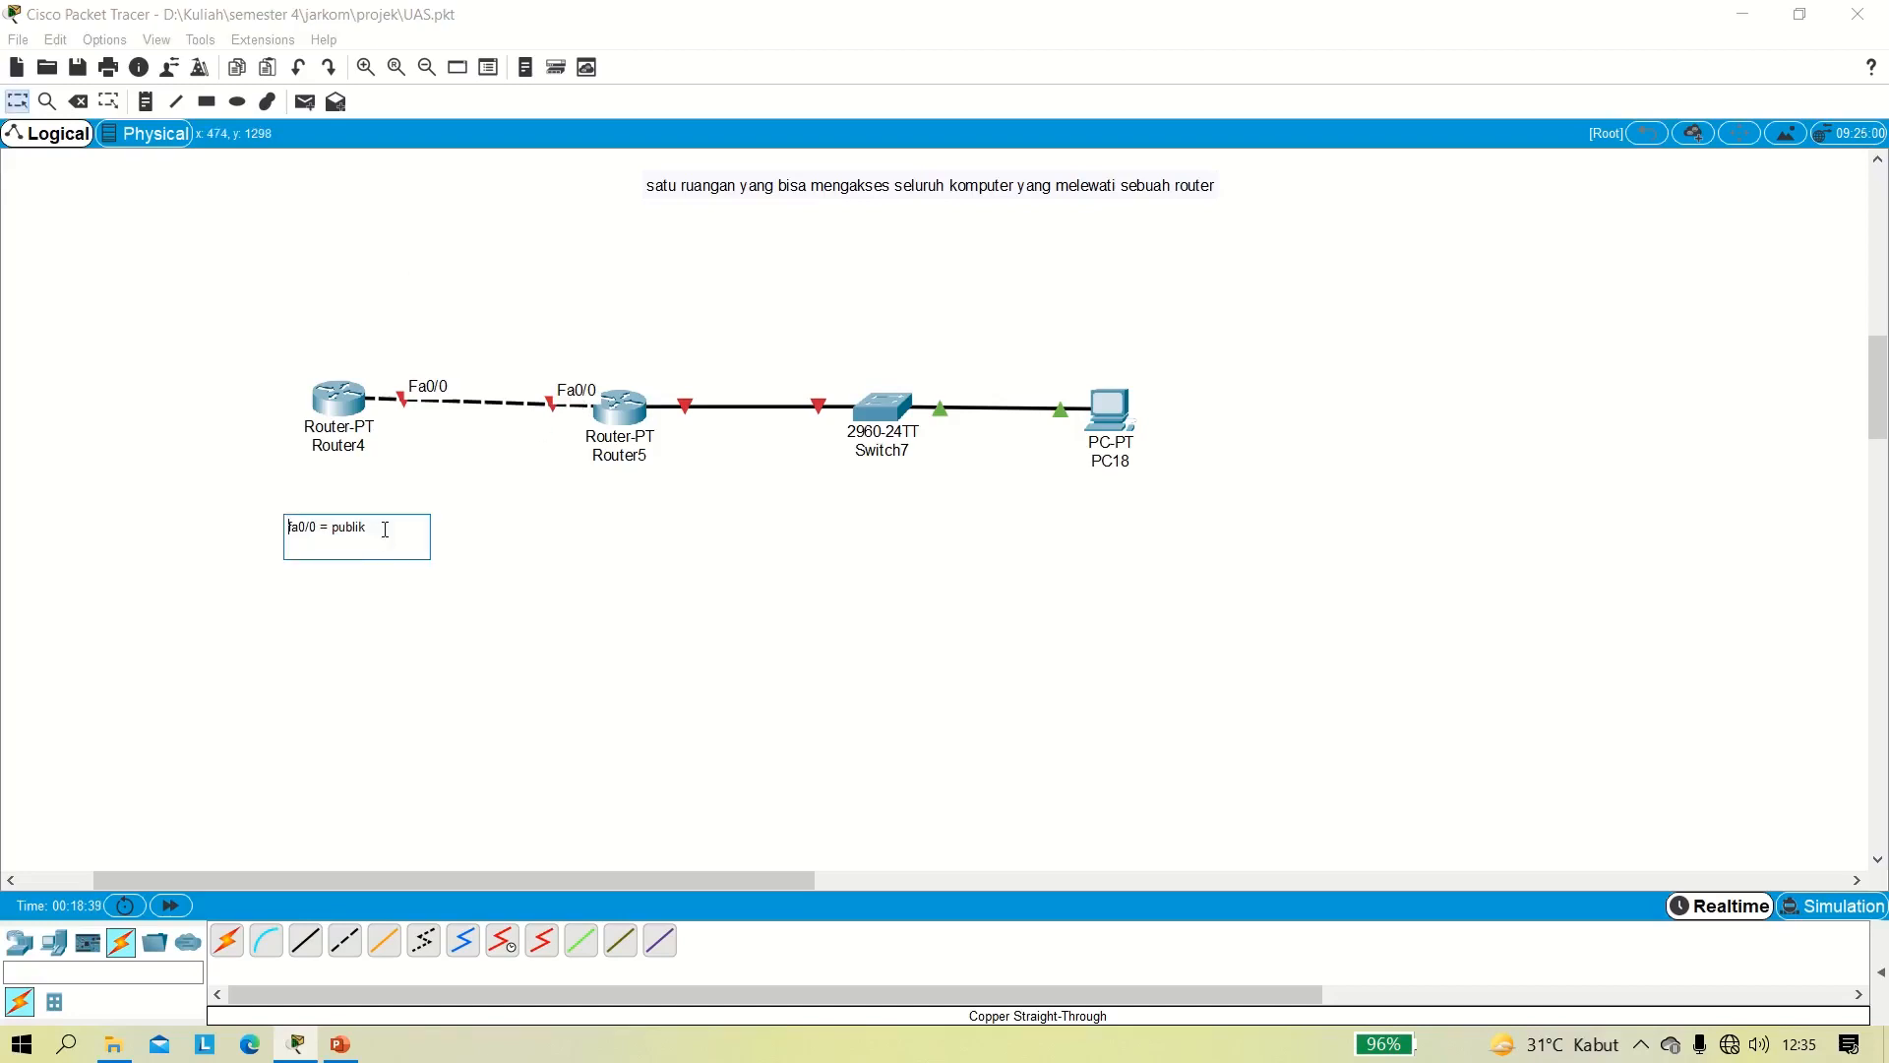
{"action": "key", "text": "Return"}
{"action": "type", "text": "fa0/0 = gerbang"}
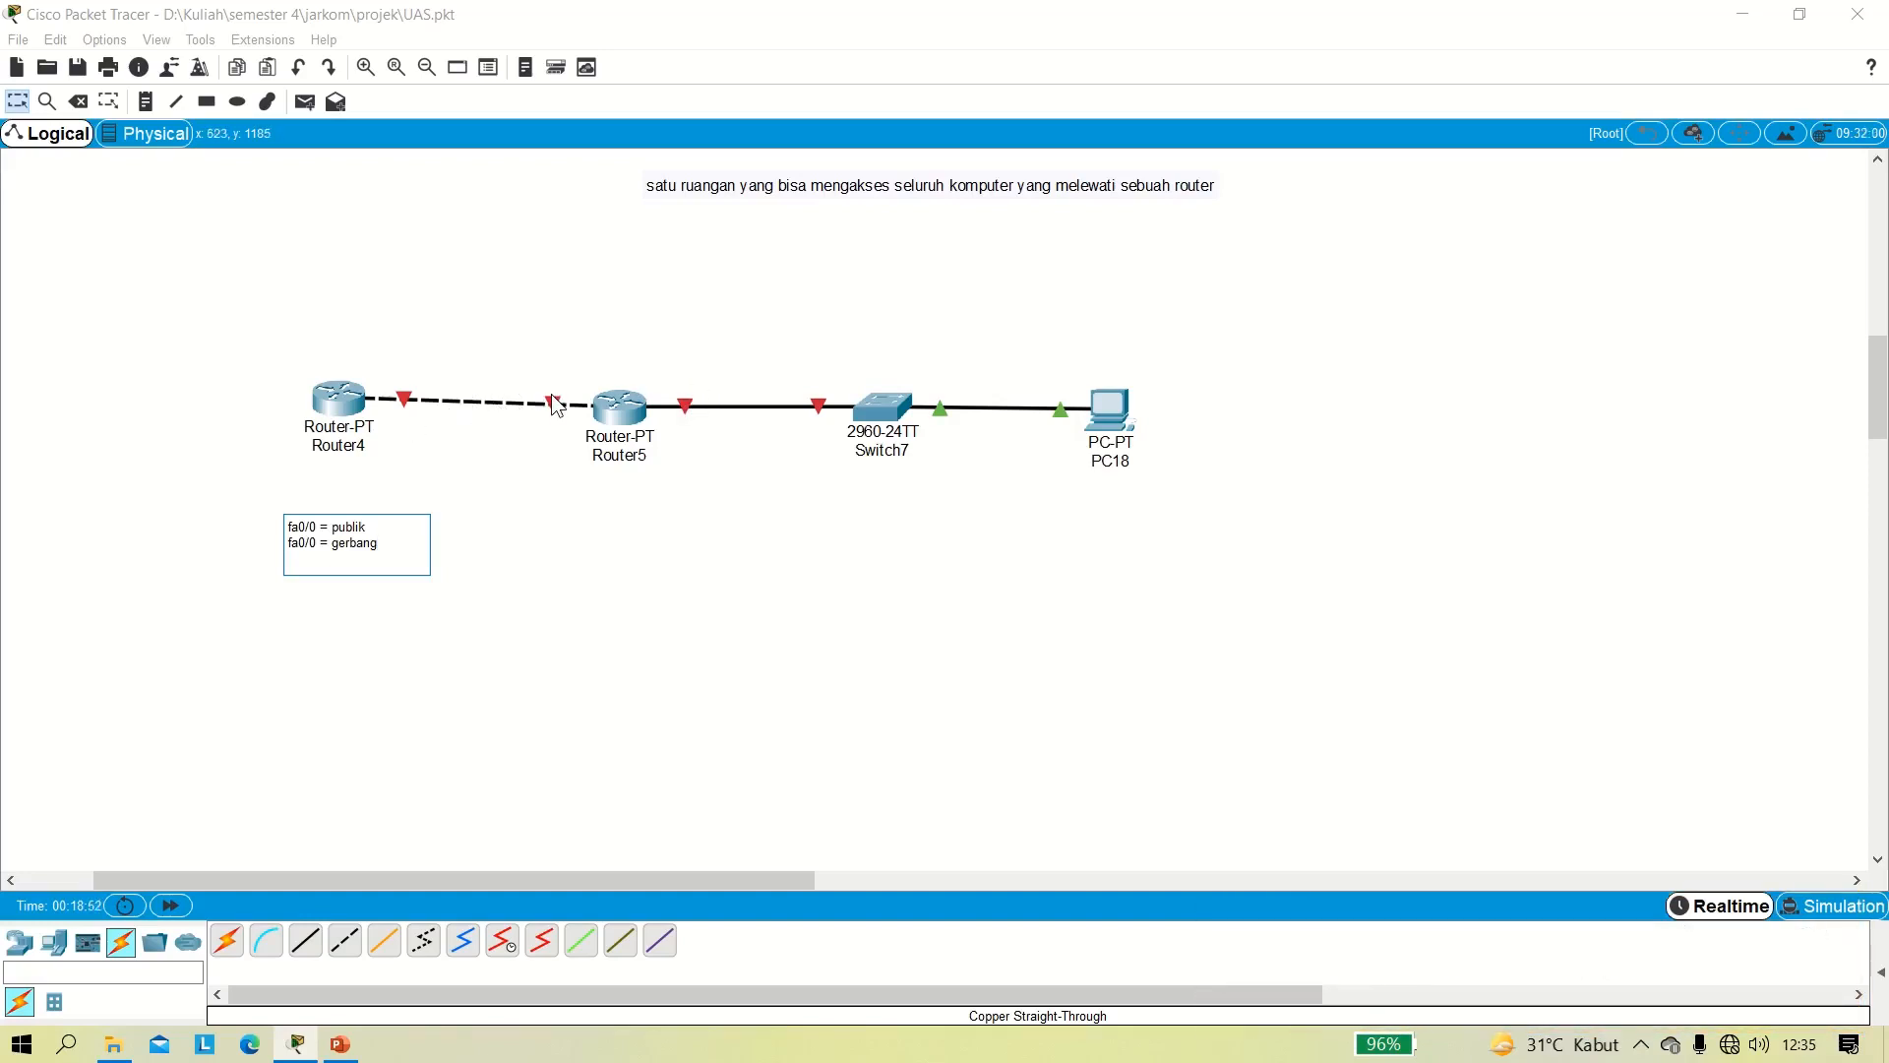
{"action": "left_click", "coordinate": [18, 102]}
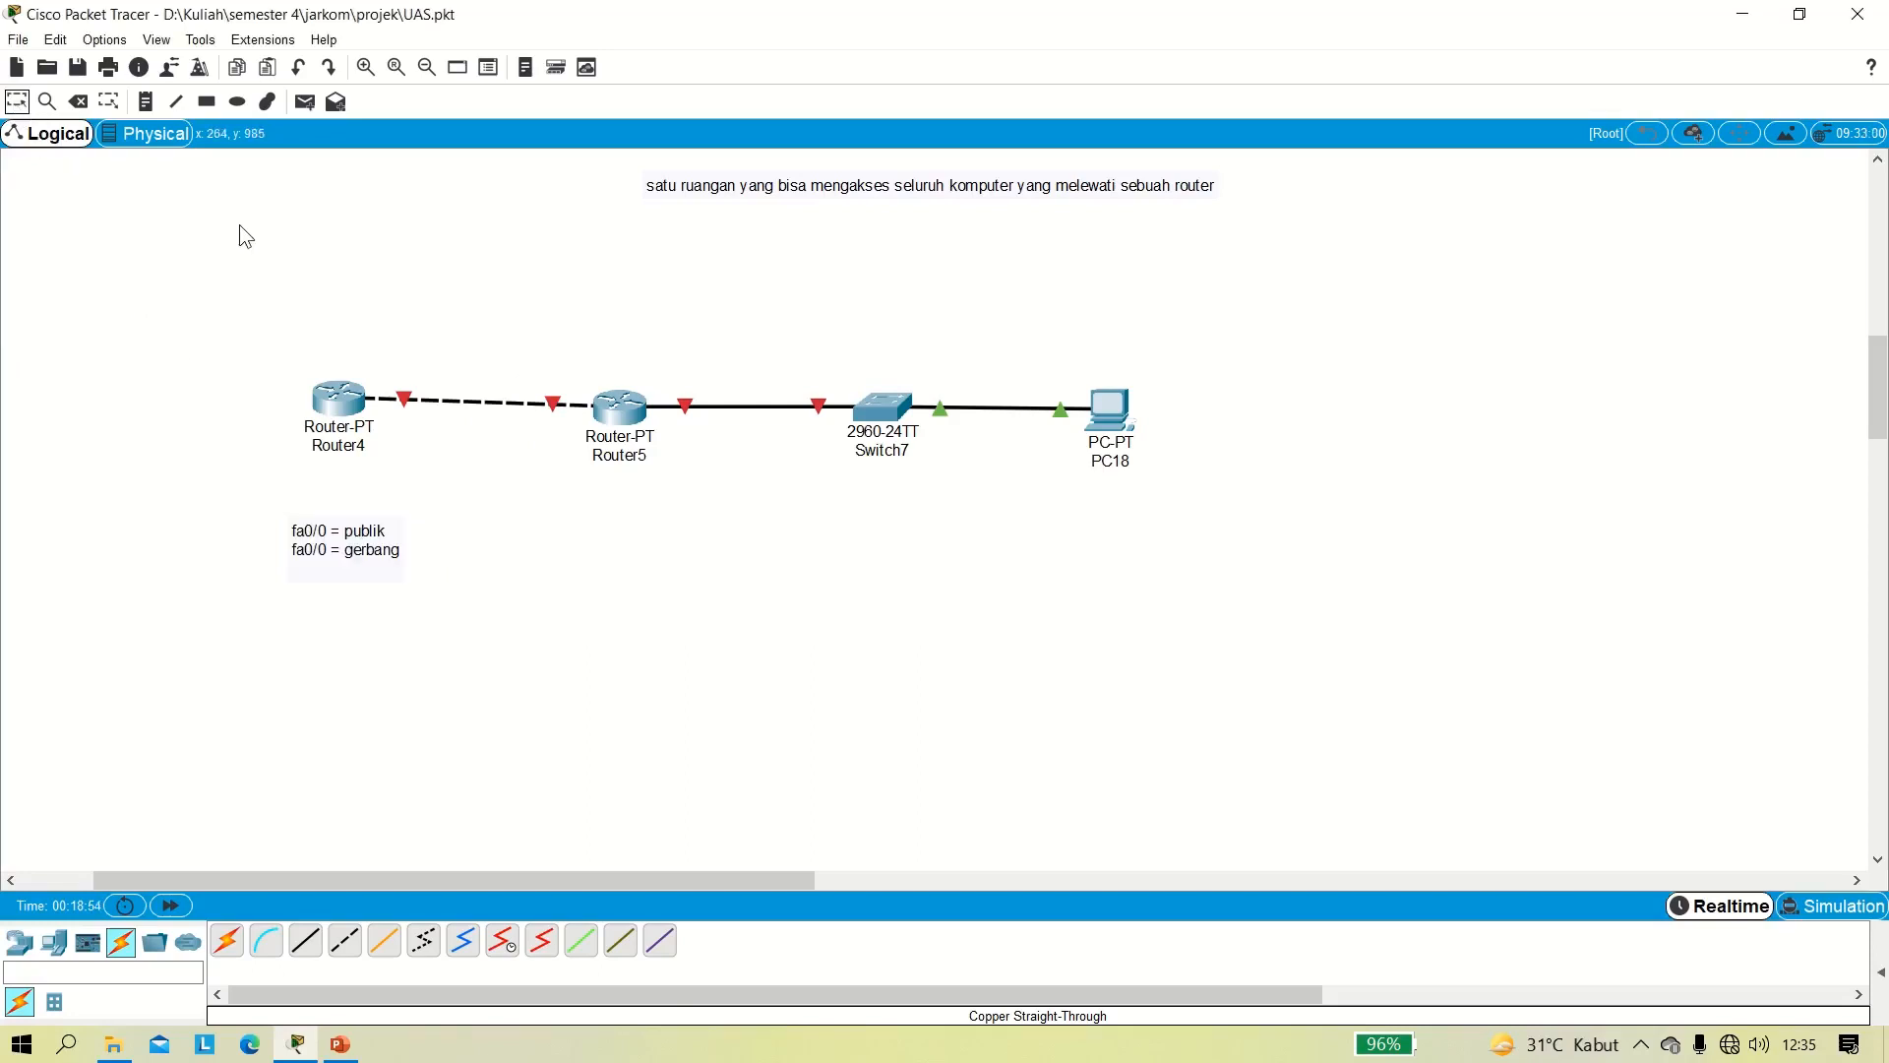
Check the port on Router5's switch link and add a third note line reading "fa1/0 = privat".
{"action": "mouse_move", "coordinate": [691, 414]}
{"action": "double_click", "coordinate": [395, 552]}
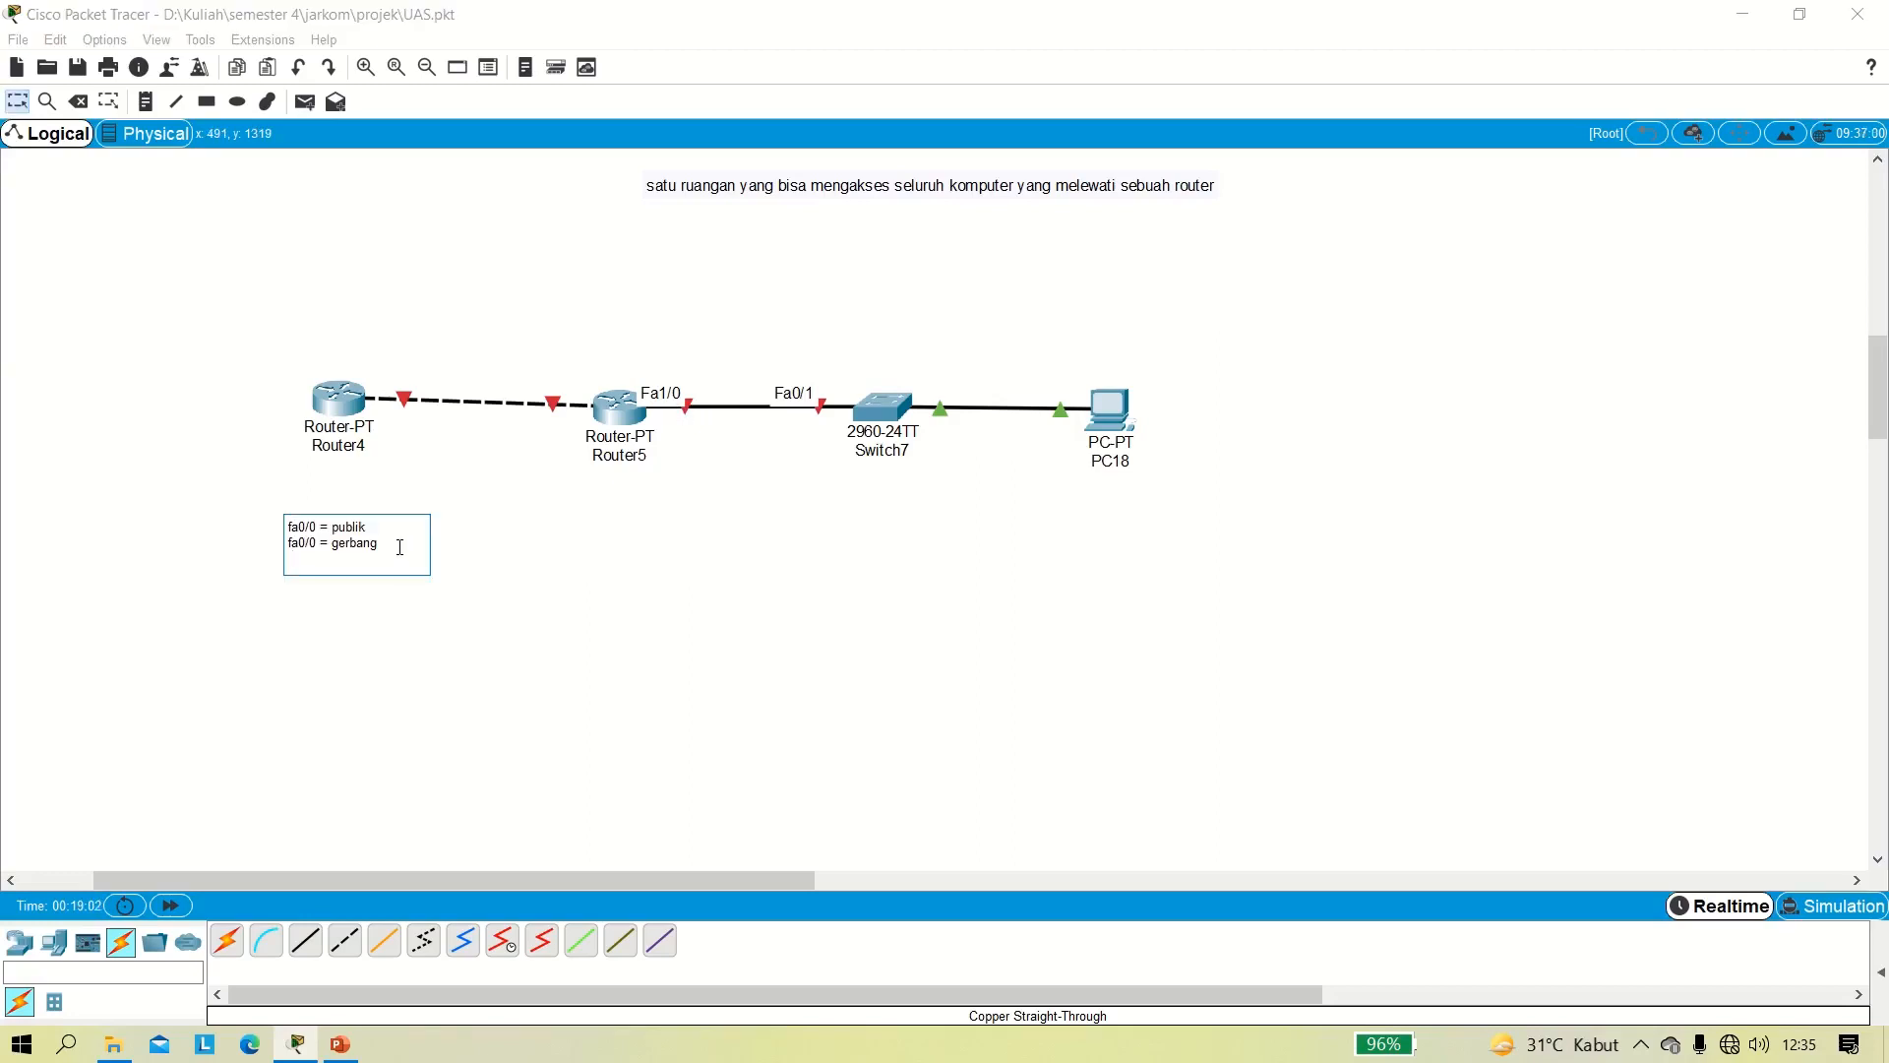
{"action": "key", "text": "Return"}
{"action": "type", "text": "fa1/0 = privat"}
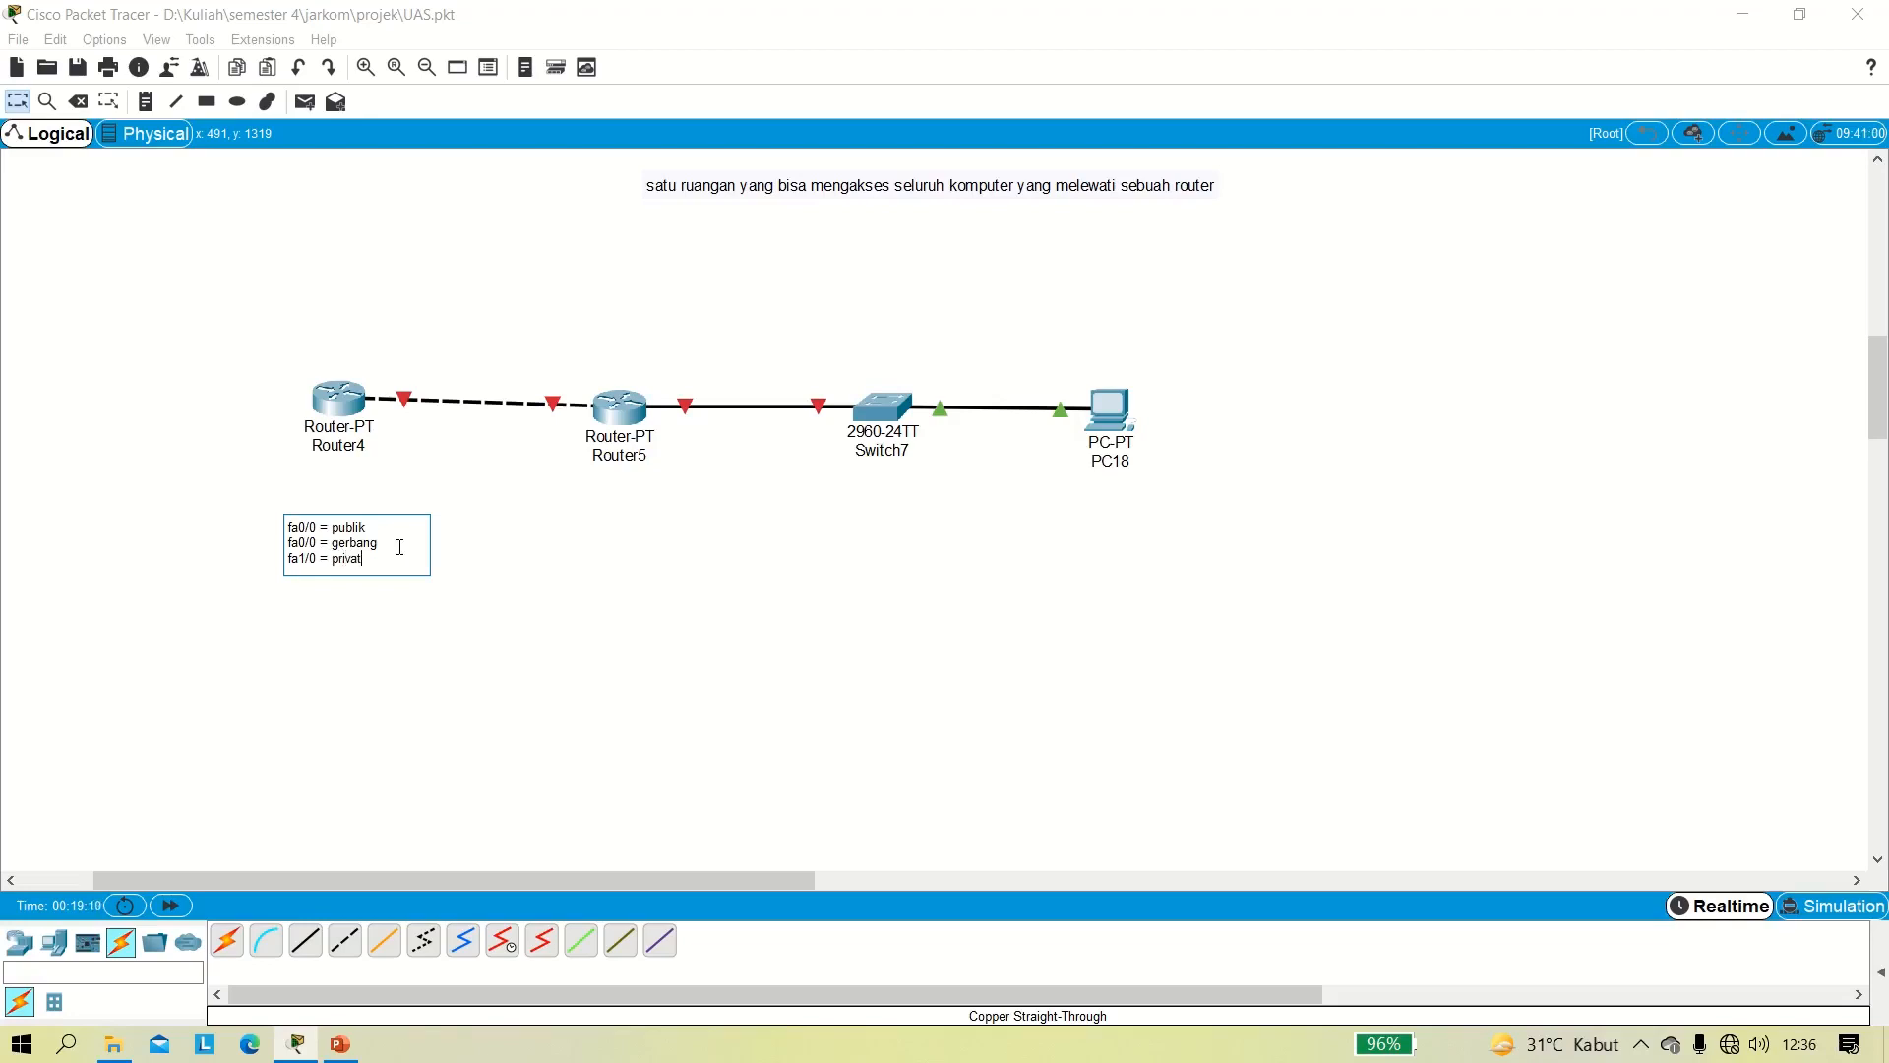
{"action": "key", "text": "Return"}
{"action": "key", "text": "BackSpace"}
{"action": "left_click", "coordinate": [537, 514]}
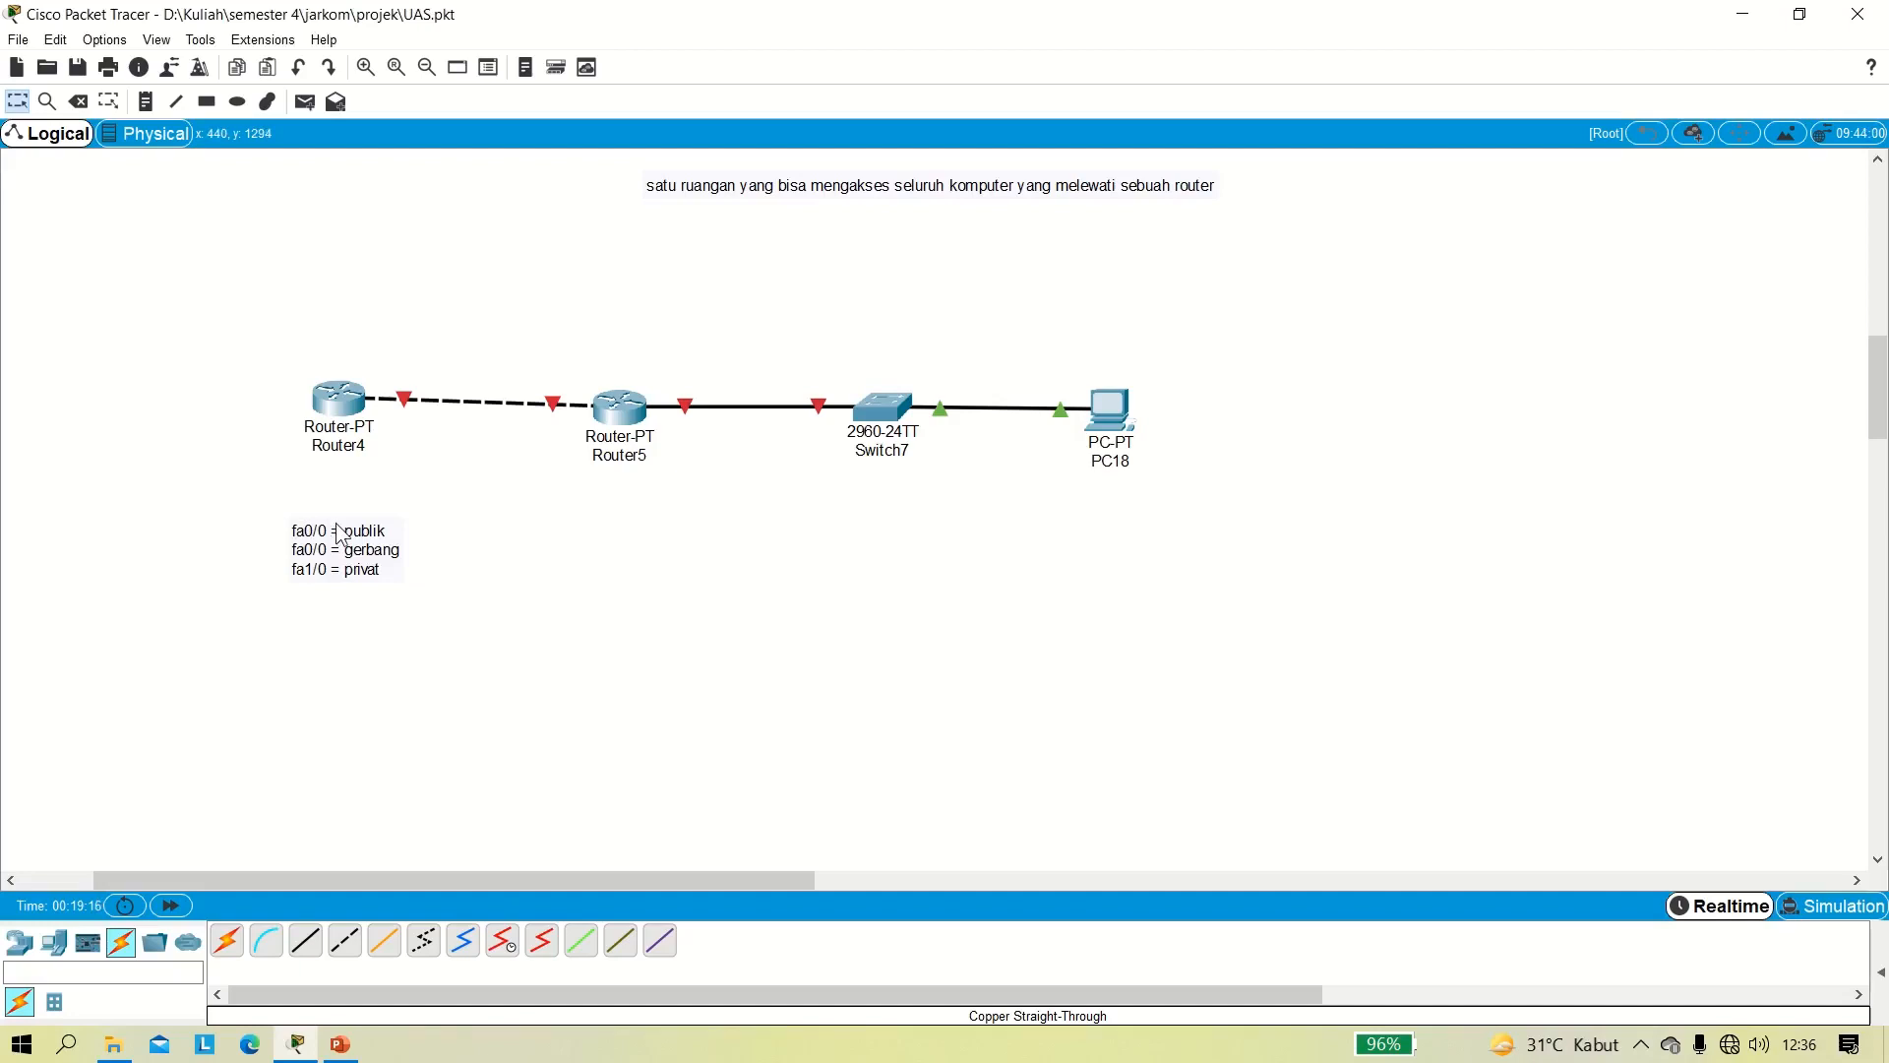
Open Router4's command line, decline the initial configuration dialog and enter global configuration mode with en and conf t.
{"action": "left_click", "coordinate": [342, 402]}
{"action": "left_click", "coordinate": [817, 252]}
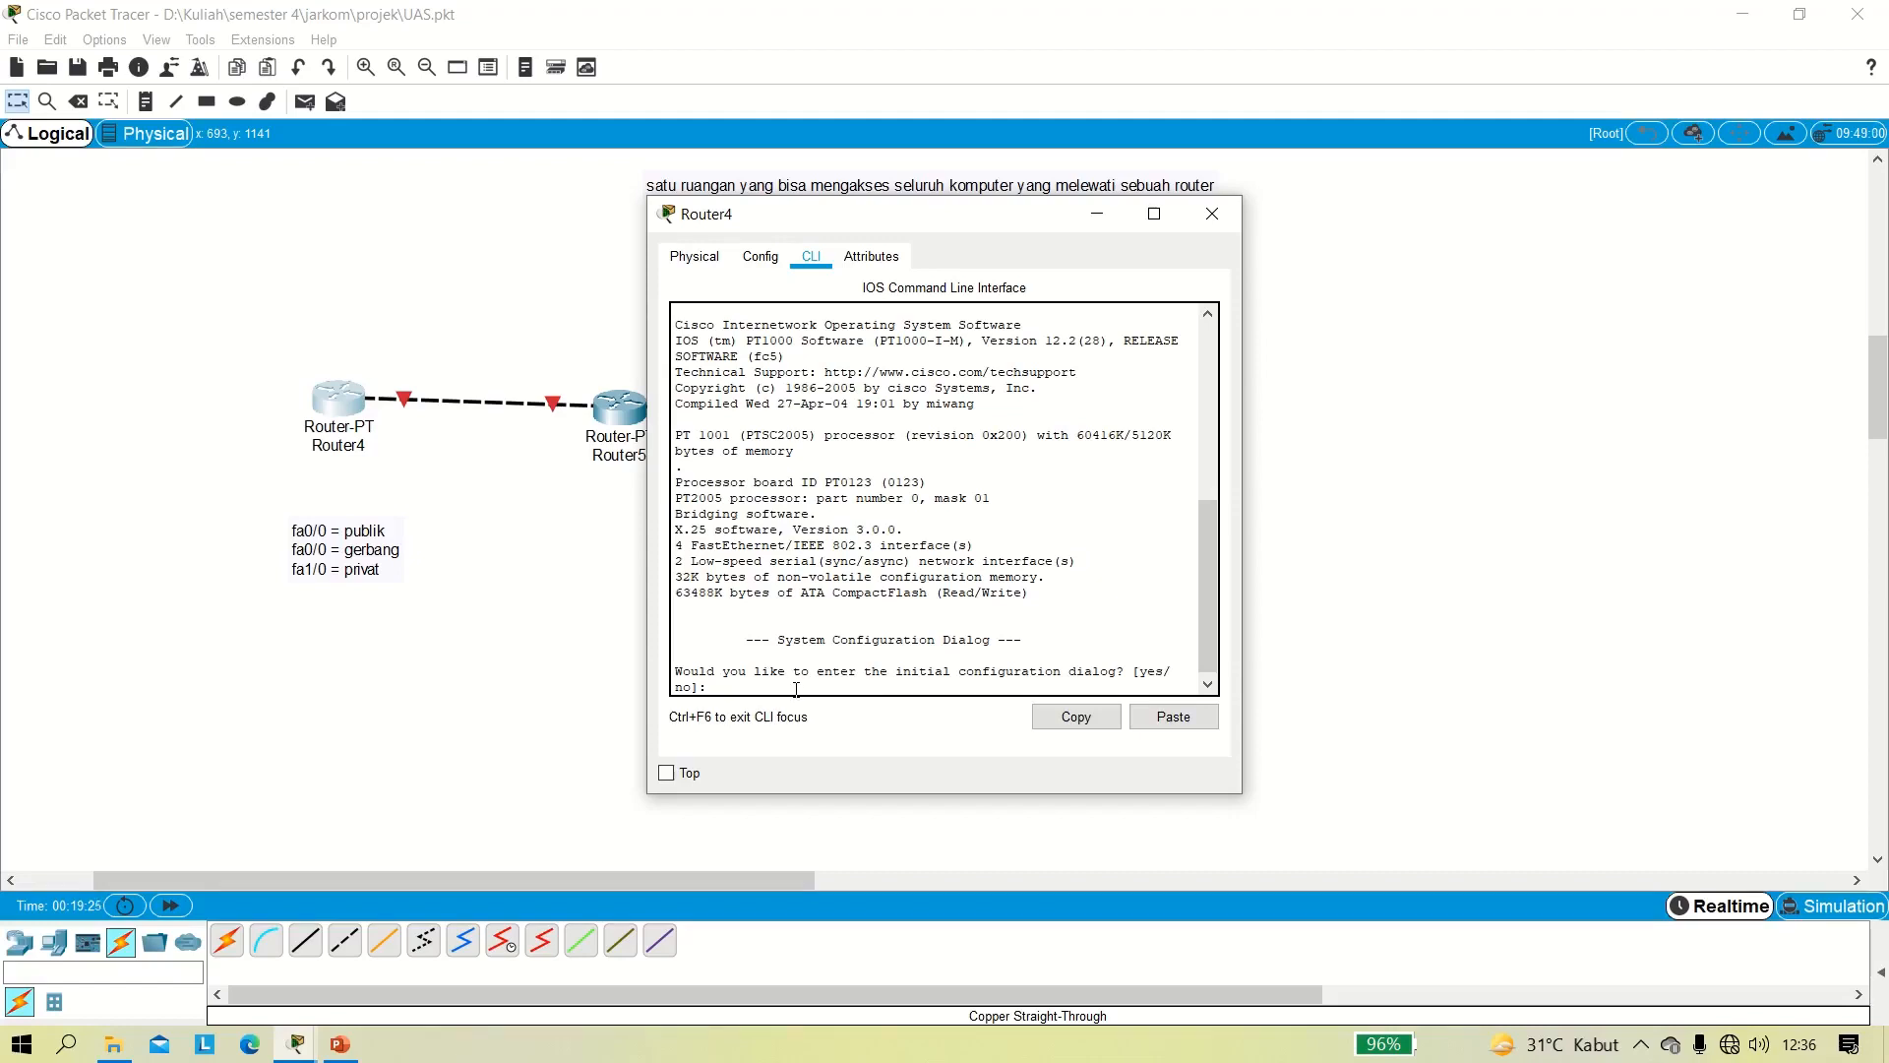
{"action": "type", "text": "no"}
{"action": "key", "text": "Return"}
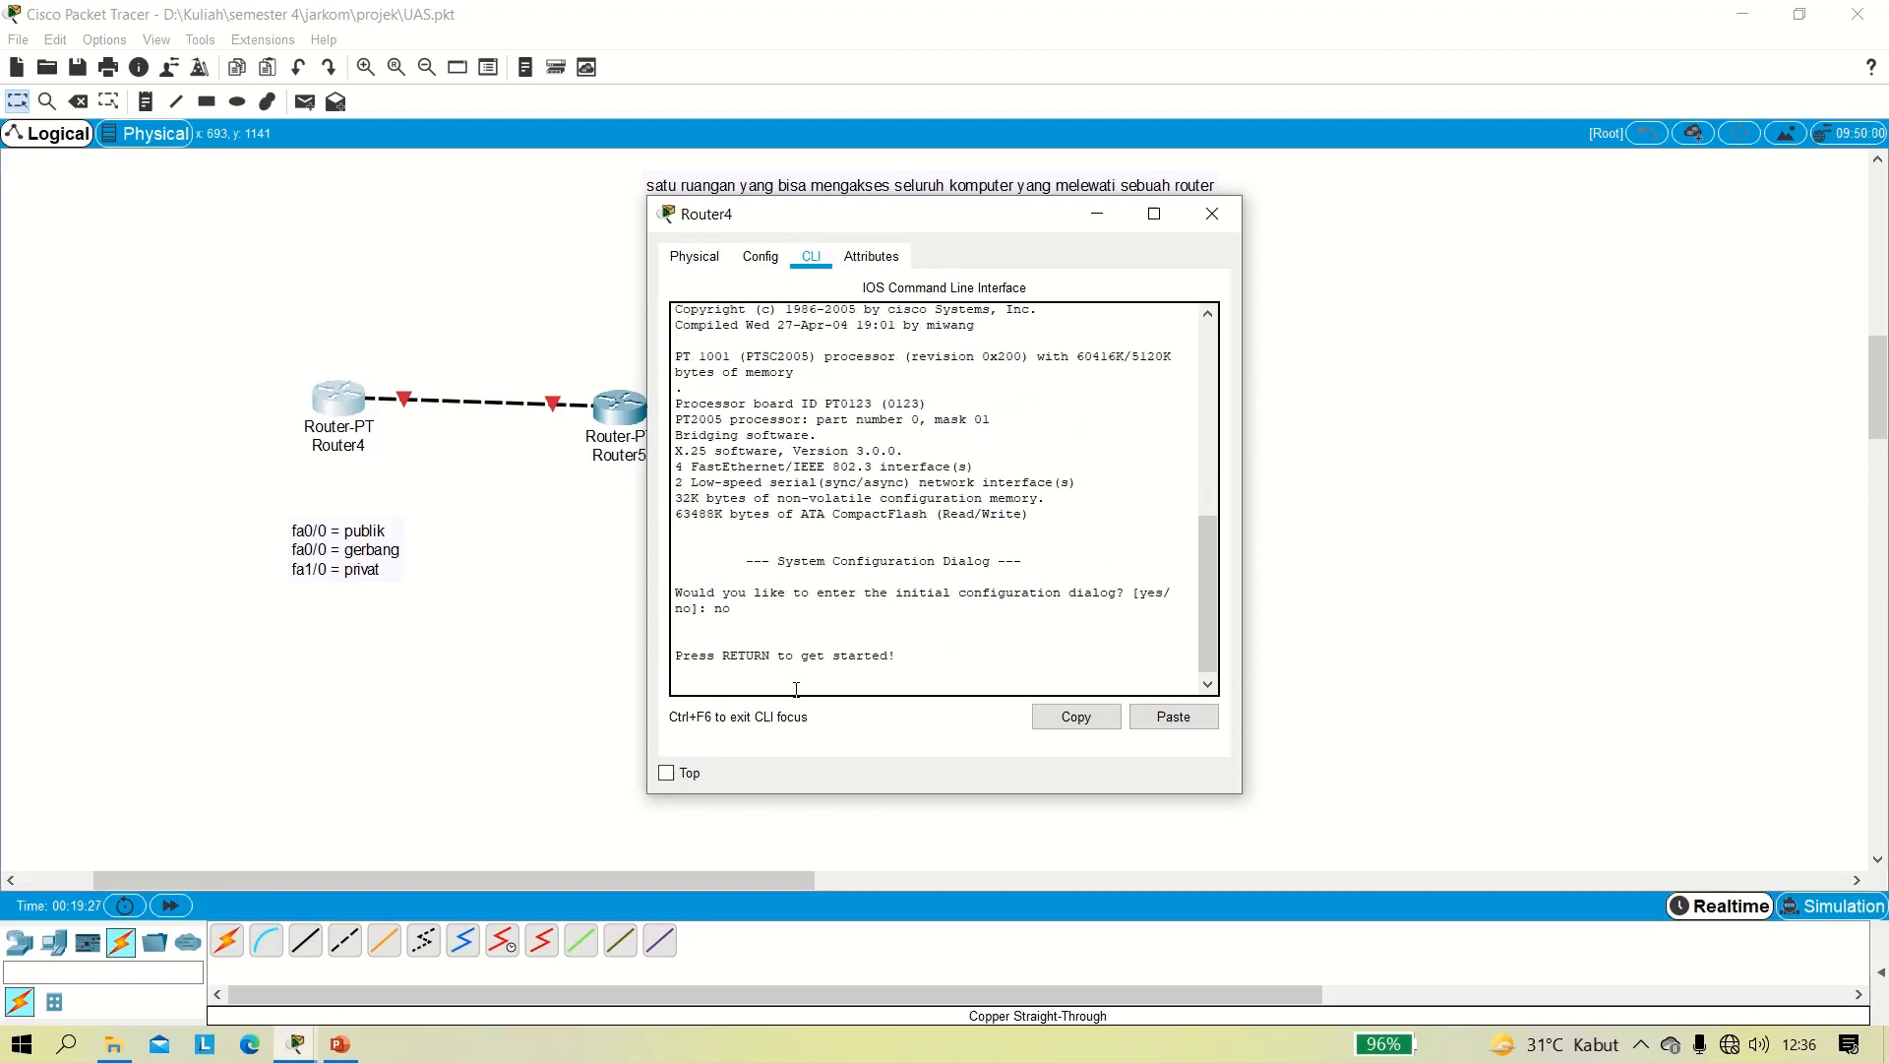
{"action": "key", "text": "Return"}
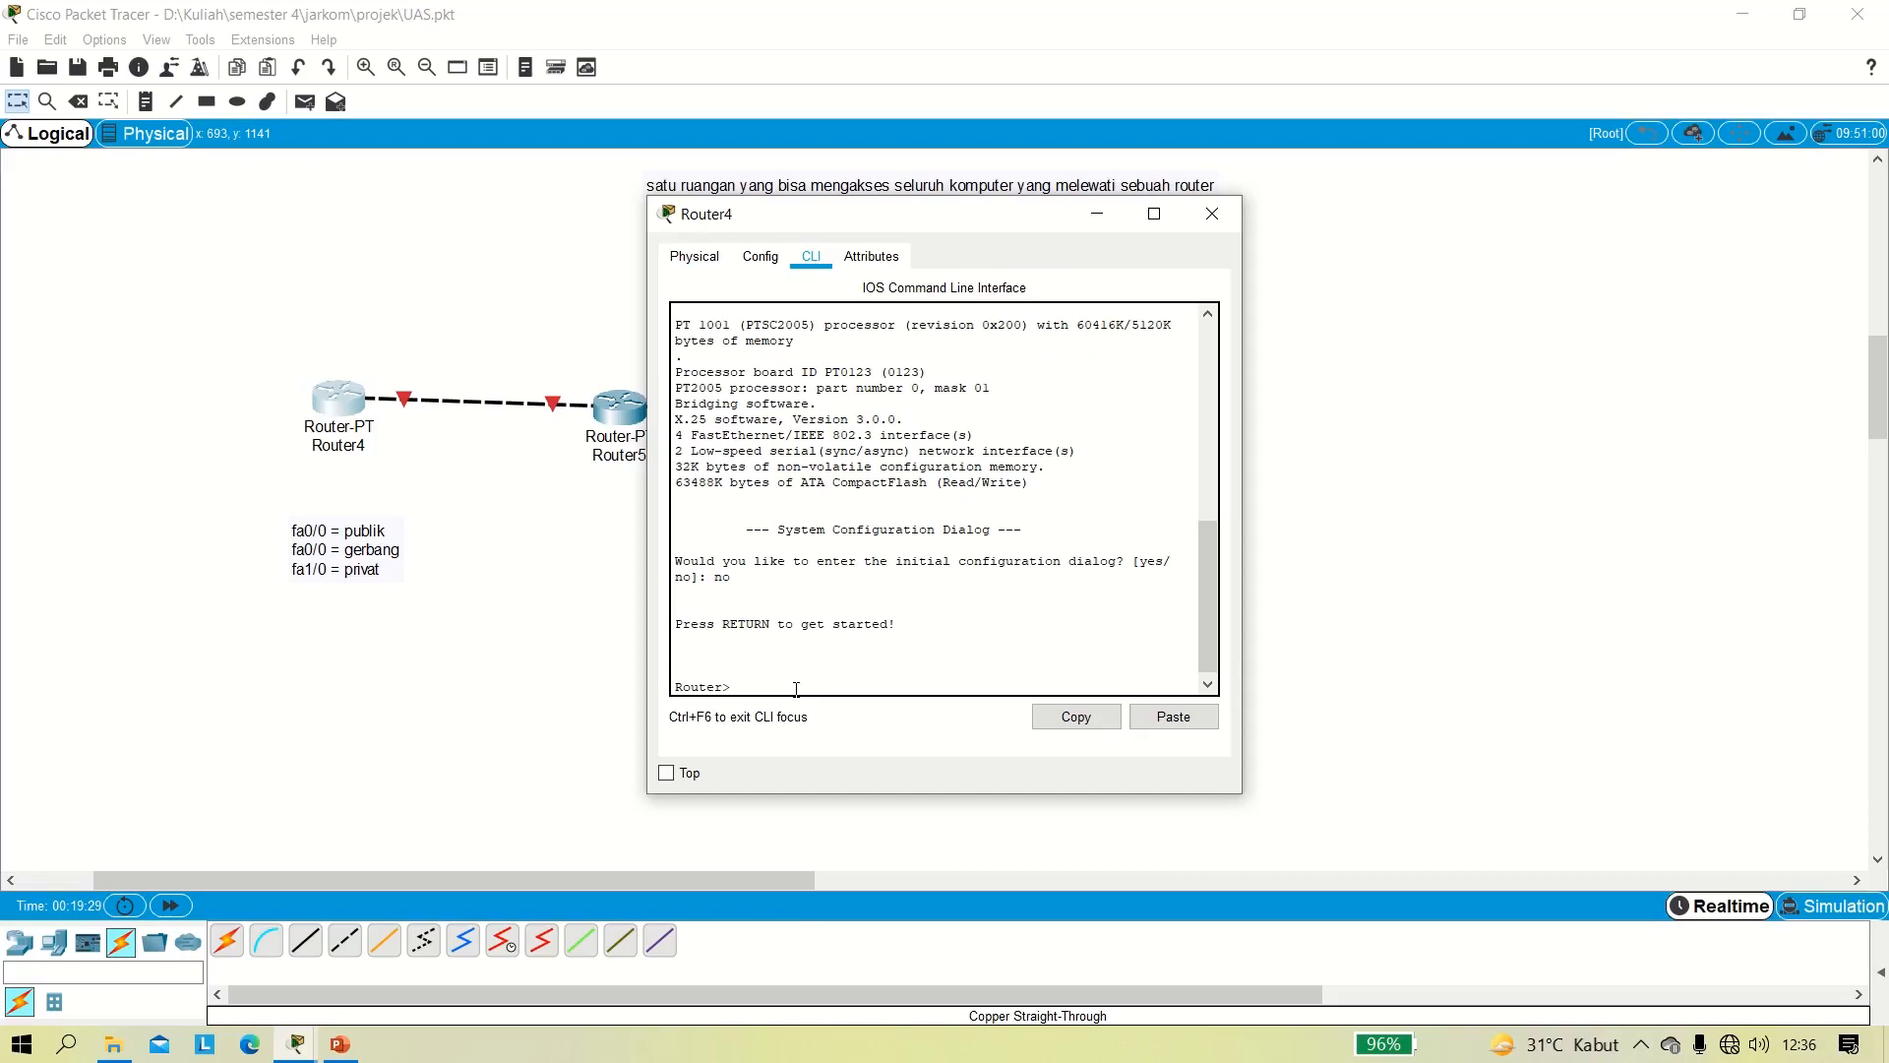
{"action": "type", "text": "en"}
{"action": "key", "text": "Return"}
{"action": "type", "text": "copnf t"}
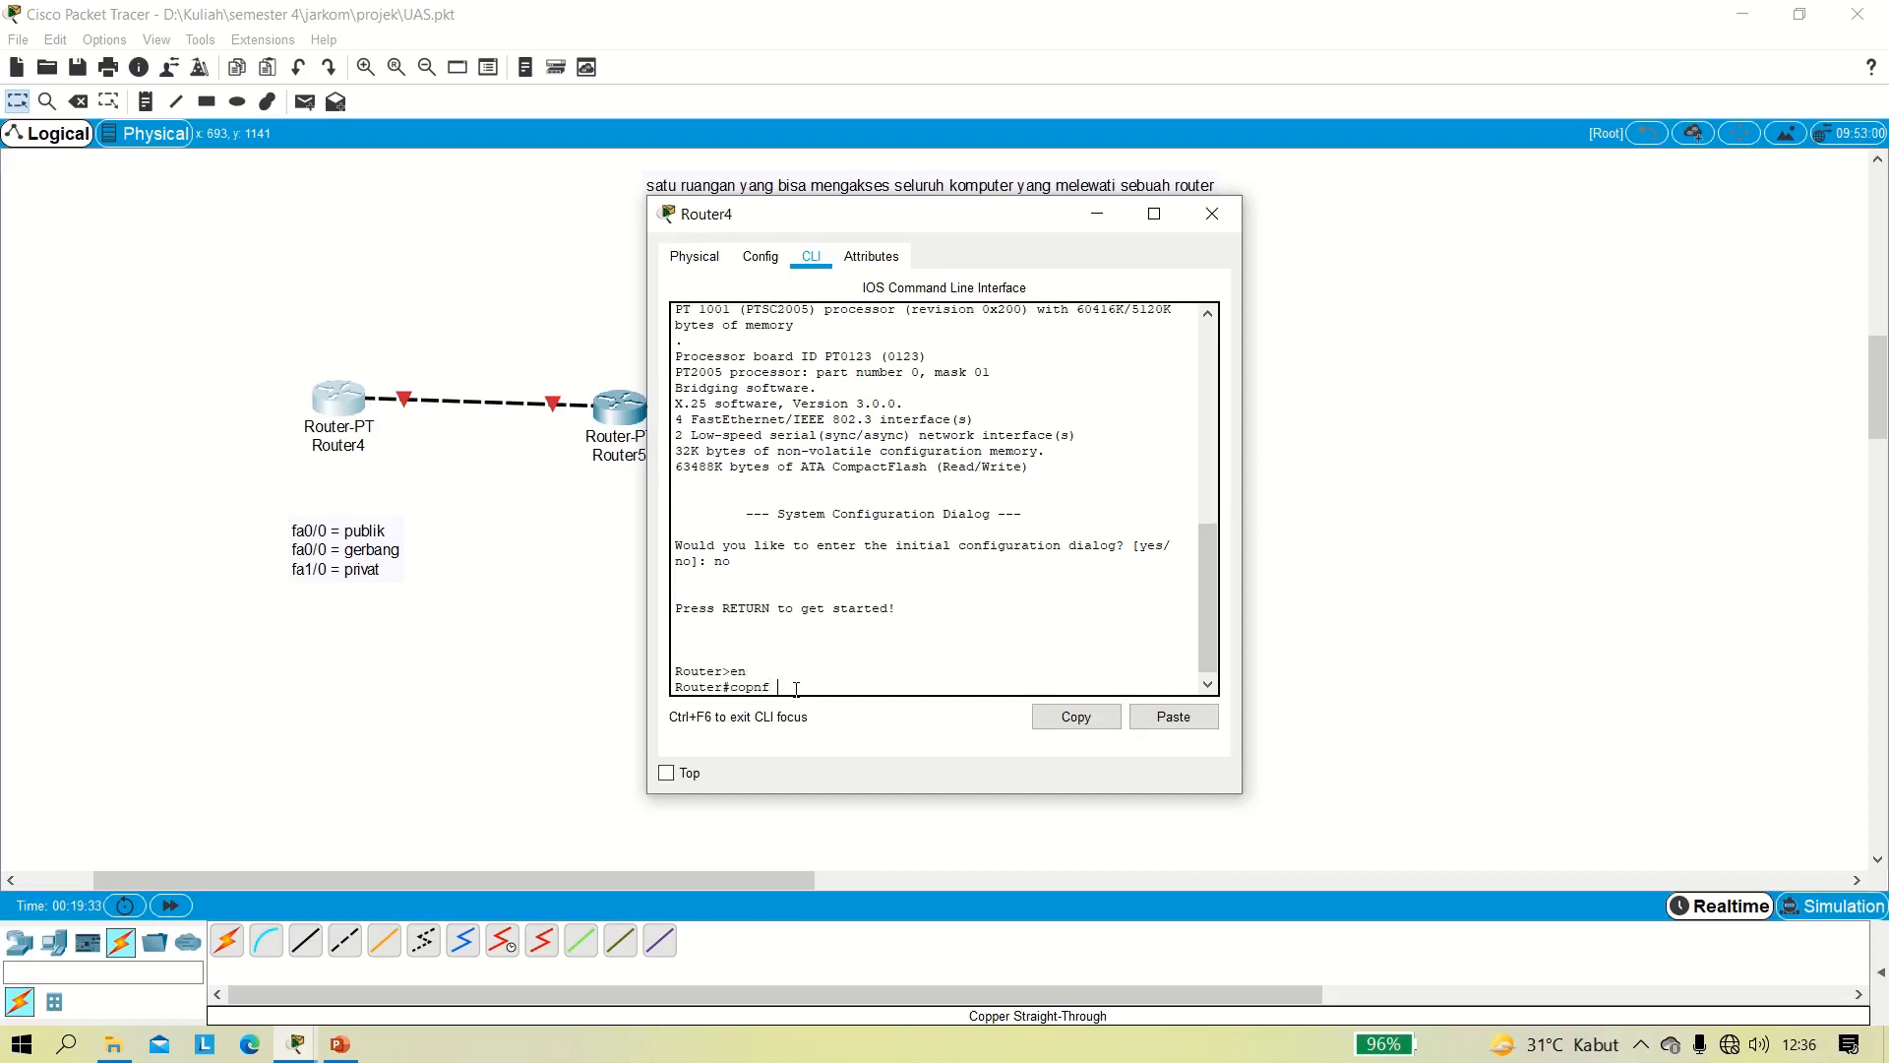
{"action": "key", "text": "BackSpace"}
{"action": "key", "text": "BackSpace"}
{"action": "key", "text": "BackSpace"}
{"action": "type", "text": "nf t"}
{"action": "key", "text": "Return"}
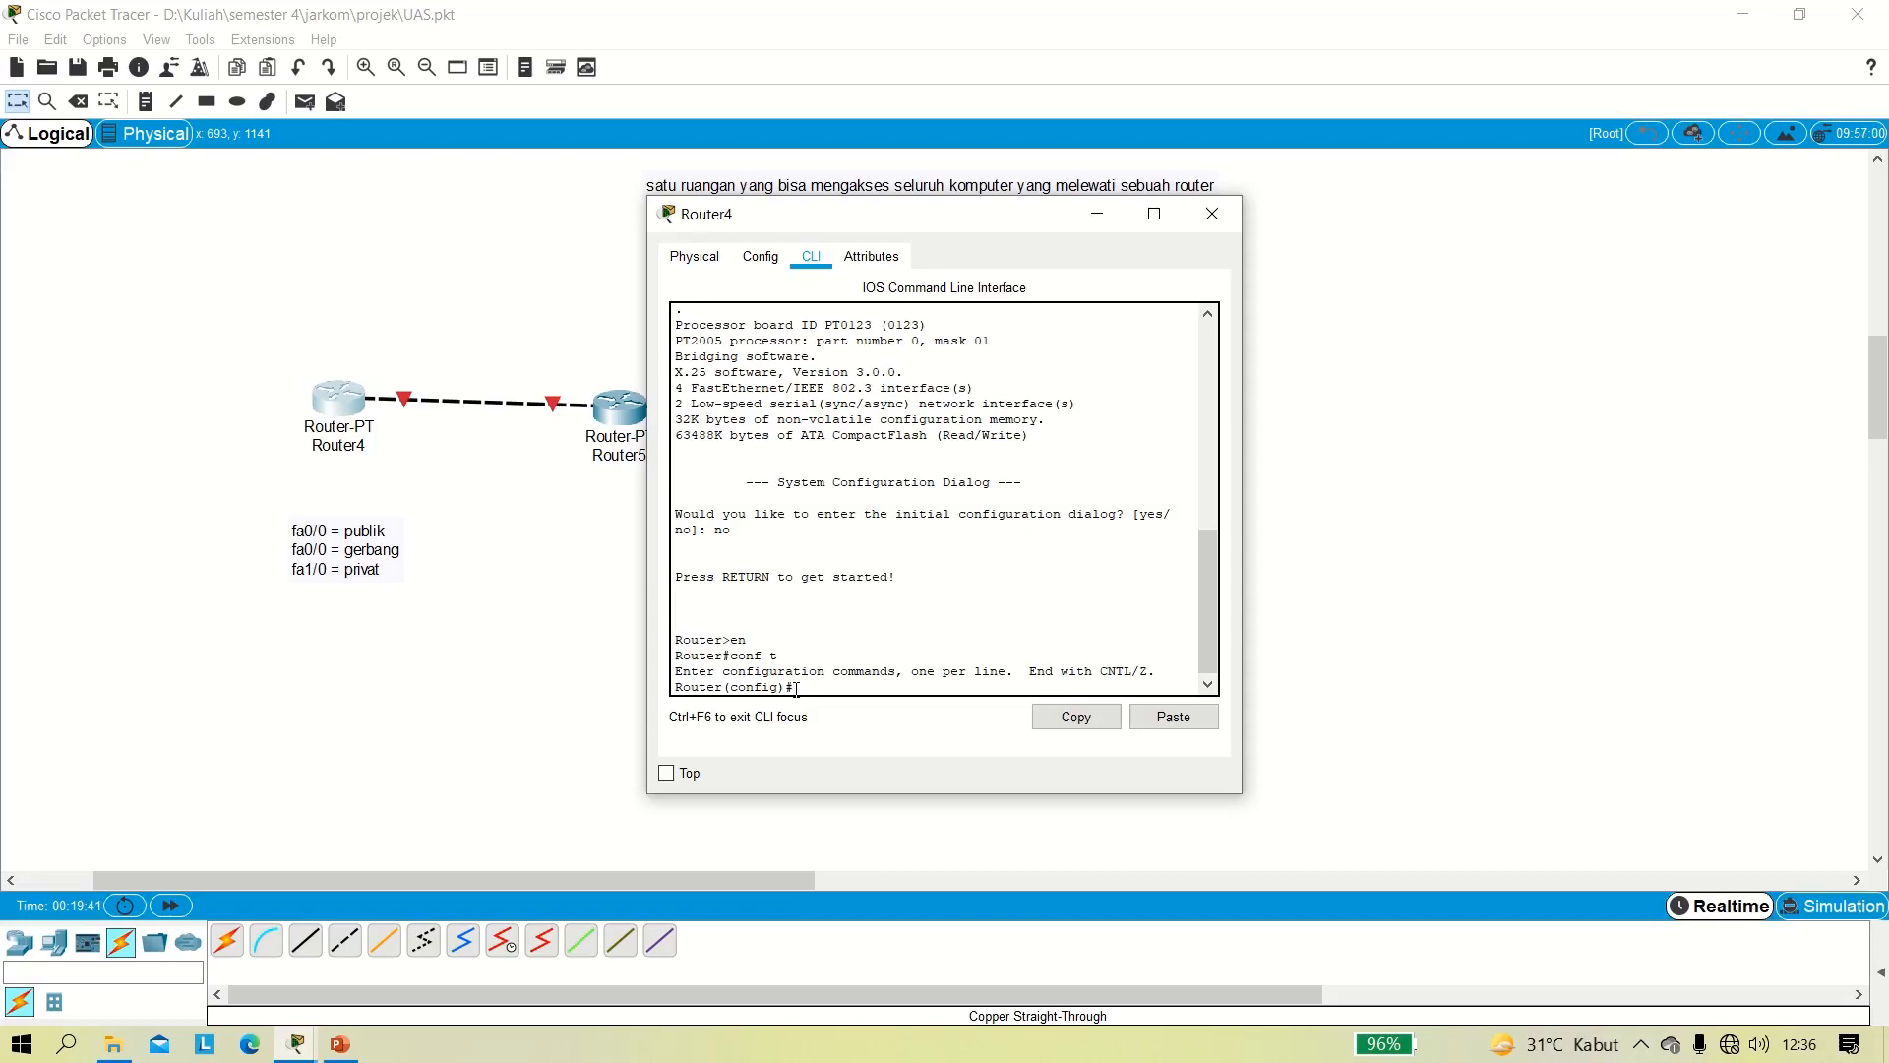
Configure Router4's fa0/0 with IP address 193.12.12.1 and mask 255.255.255.192, enable it with no shutdown, and close the router window.
{"action": "type", "text": "int fa0/0"}
{"action": "key", "text": "Return"}
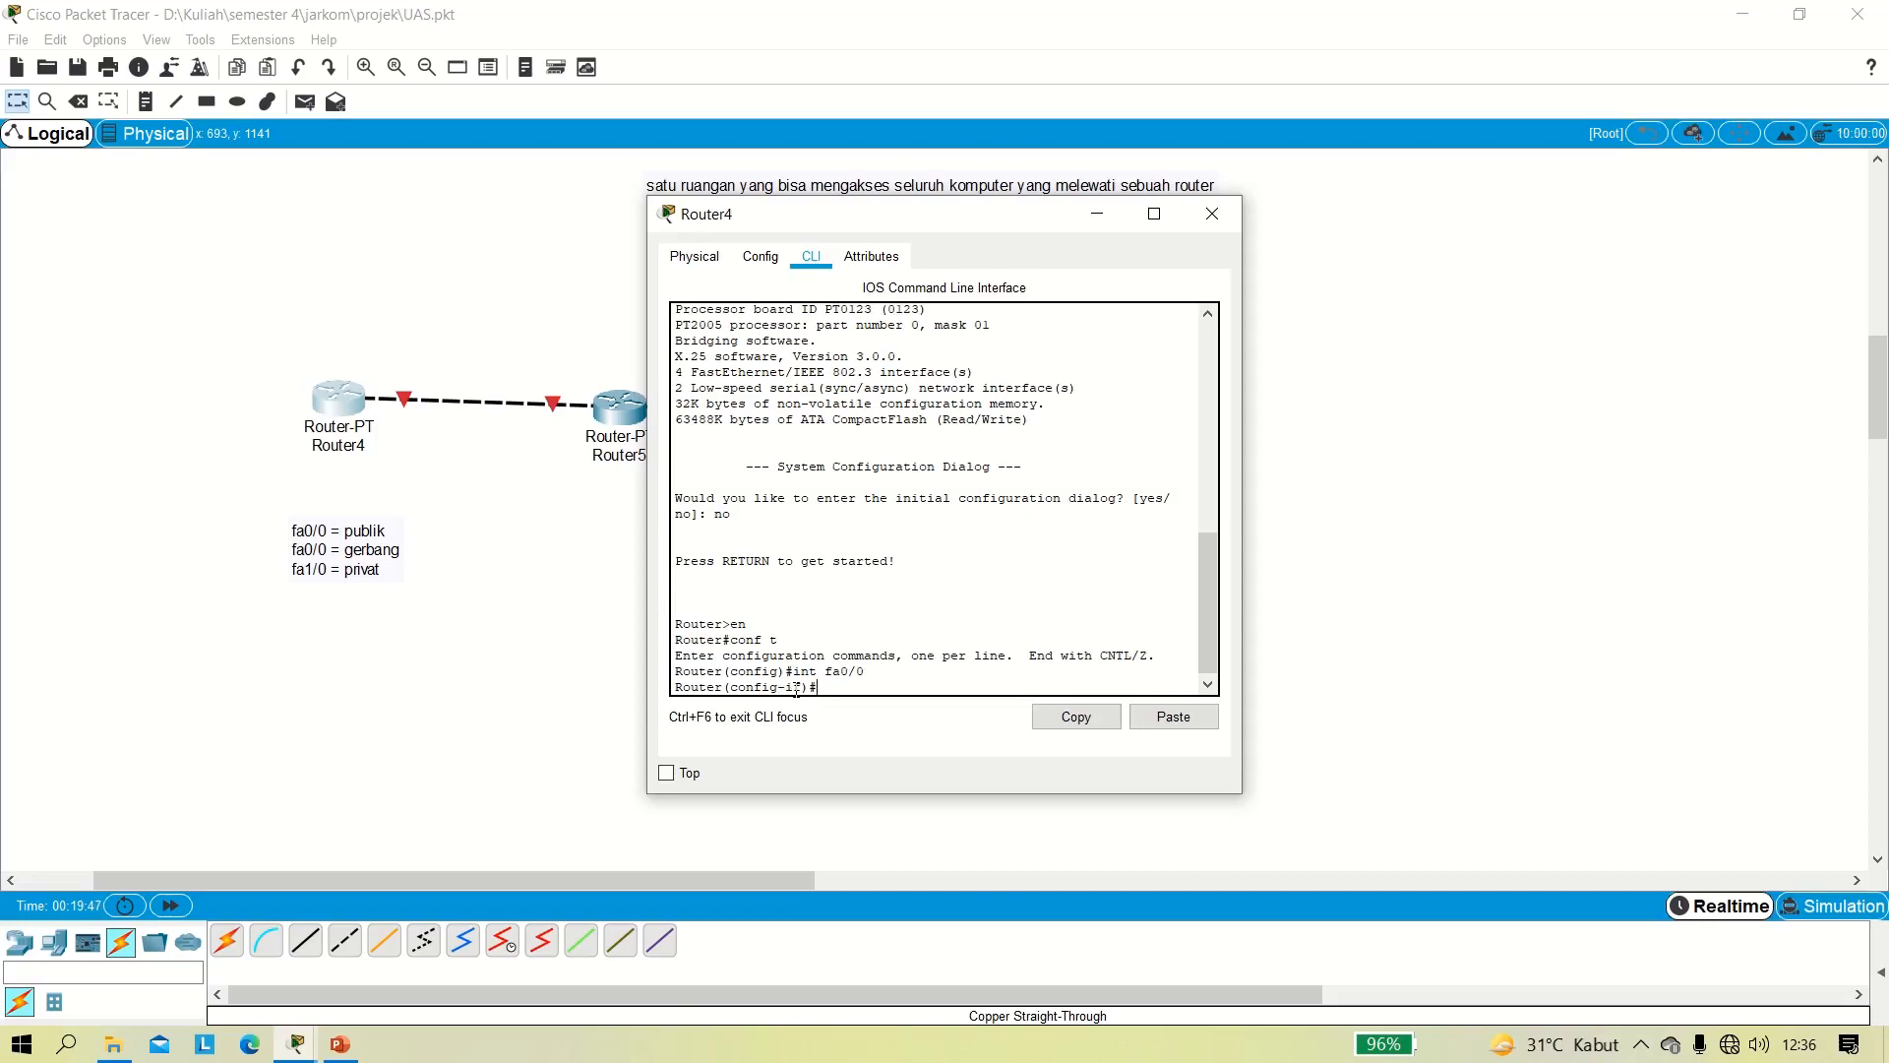
{"action": "type", "text": "ip address 193.12.12.1 255.255.255.192"}
{"action": "key", "text": "Return"}
{"action": "type", "text": "no shutdown"}
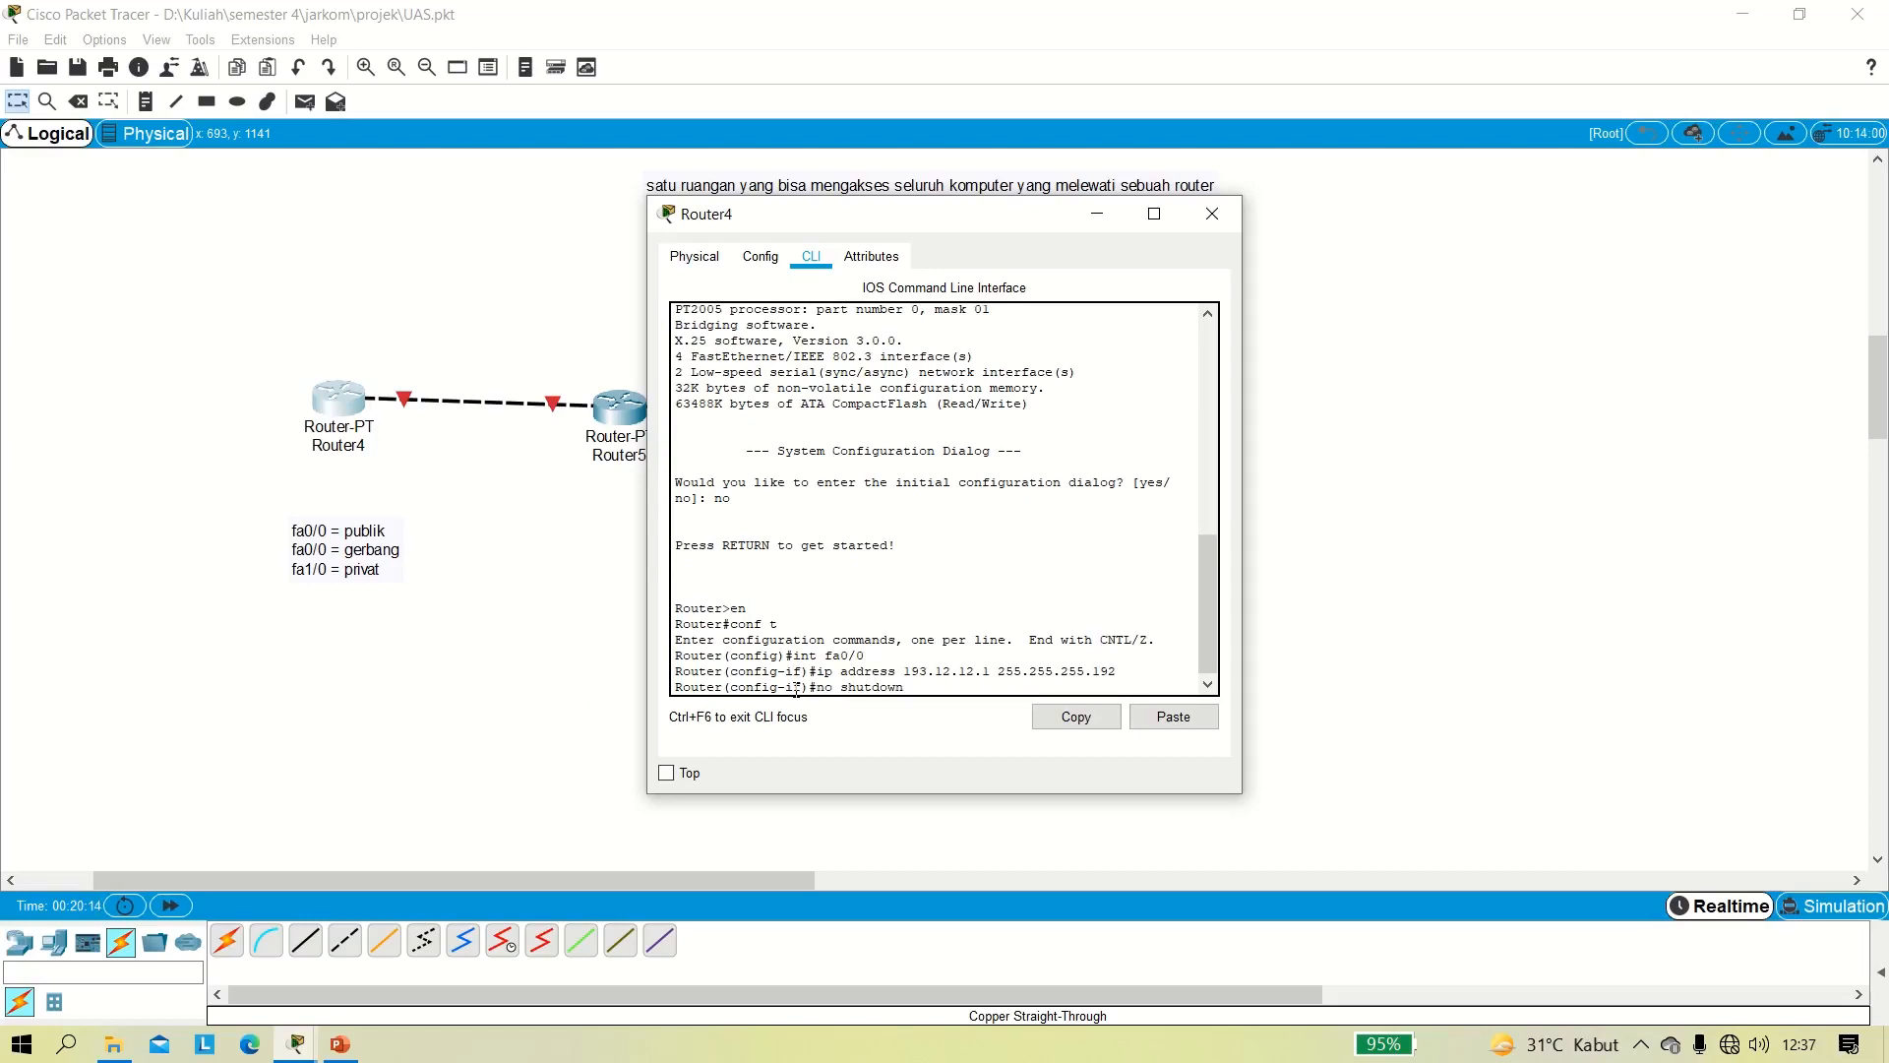
{"action": "key", "text": "Return"}
{"action": "key", "text": "Return"}
{"action": "type", "text": "exit"}
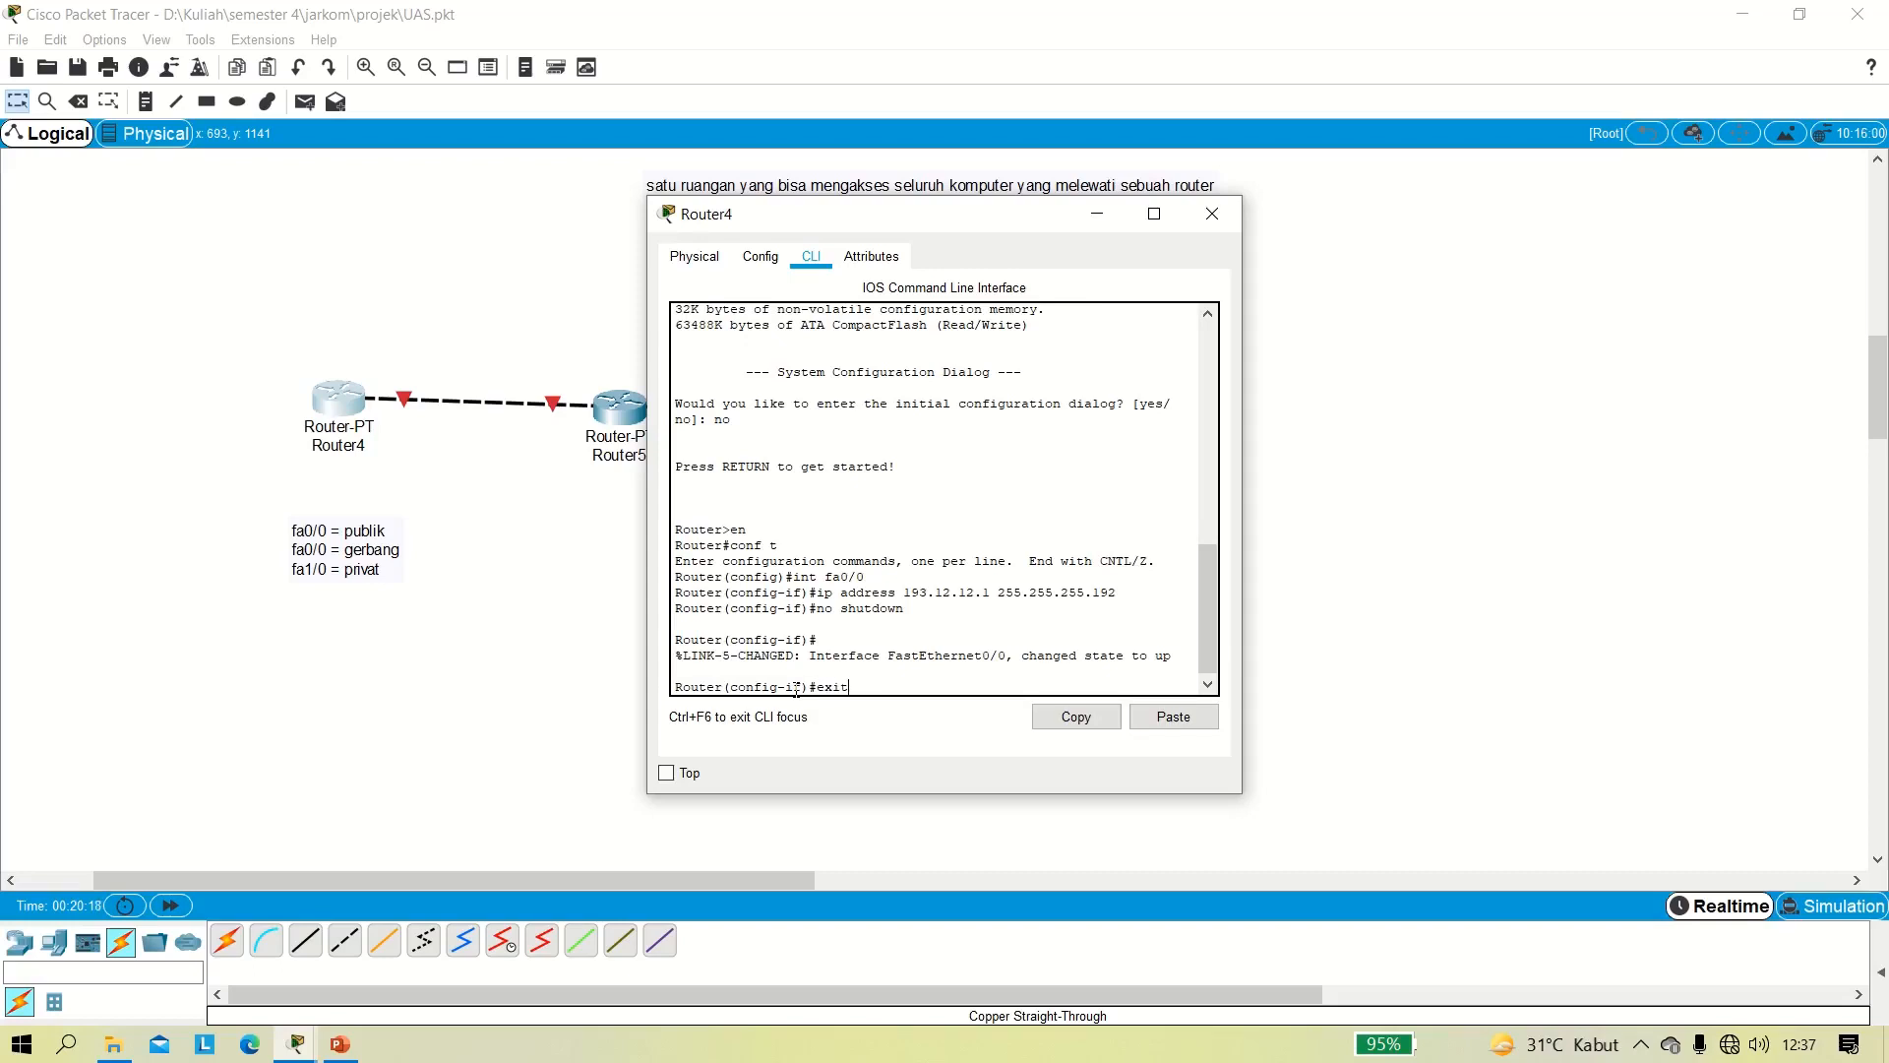
{"action": "key", "text": "Return"}
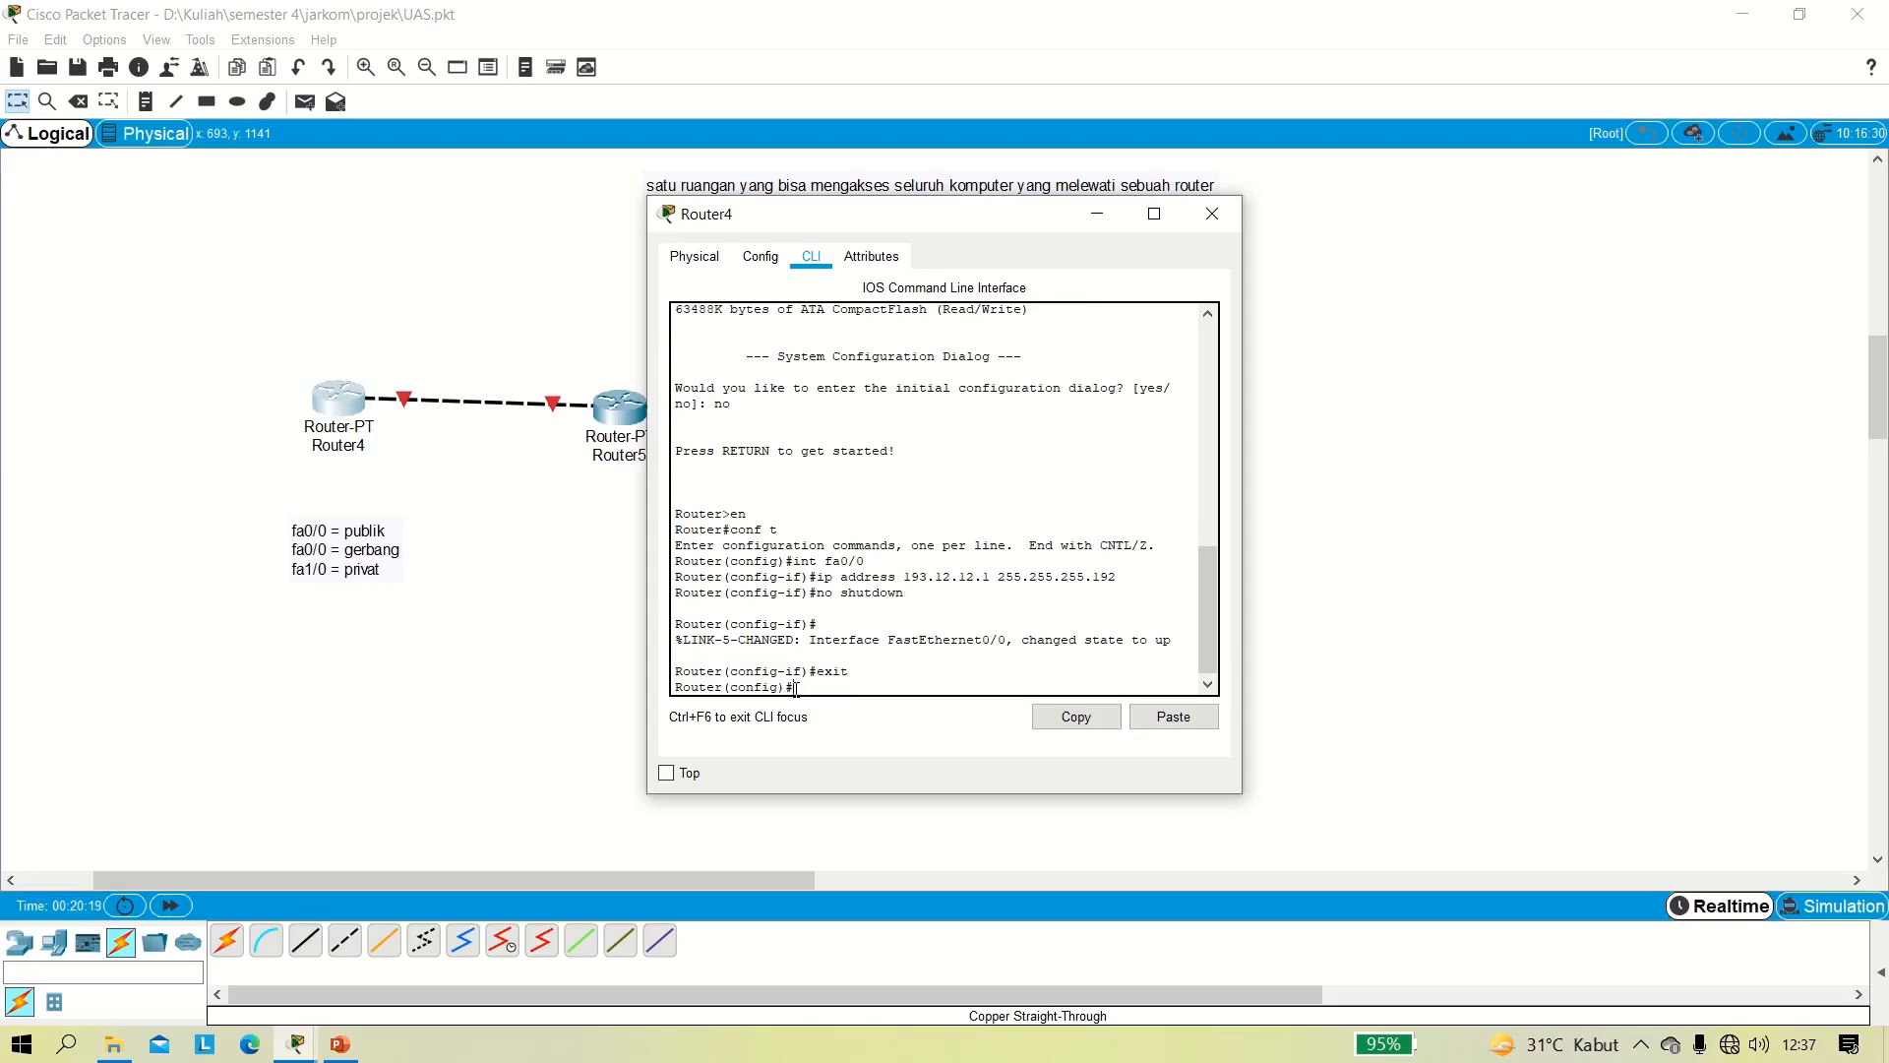
{"action": "left_click", "coordinate": [1212, 214]}
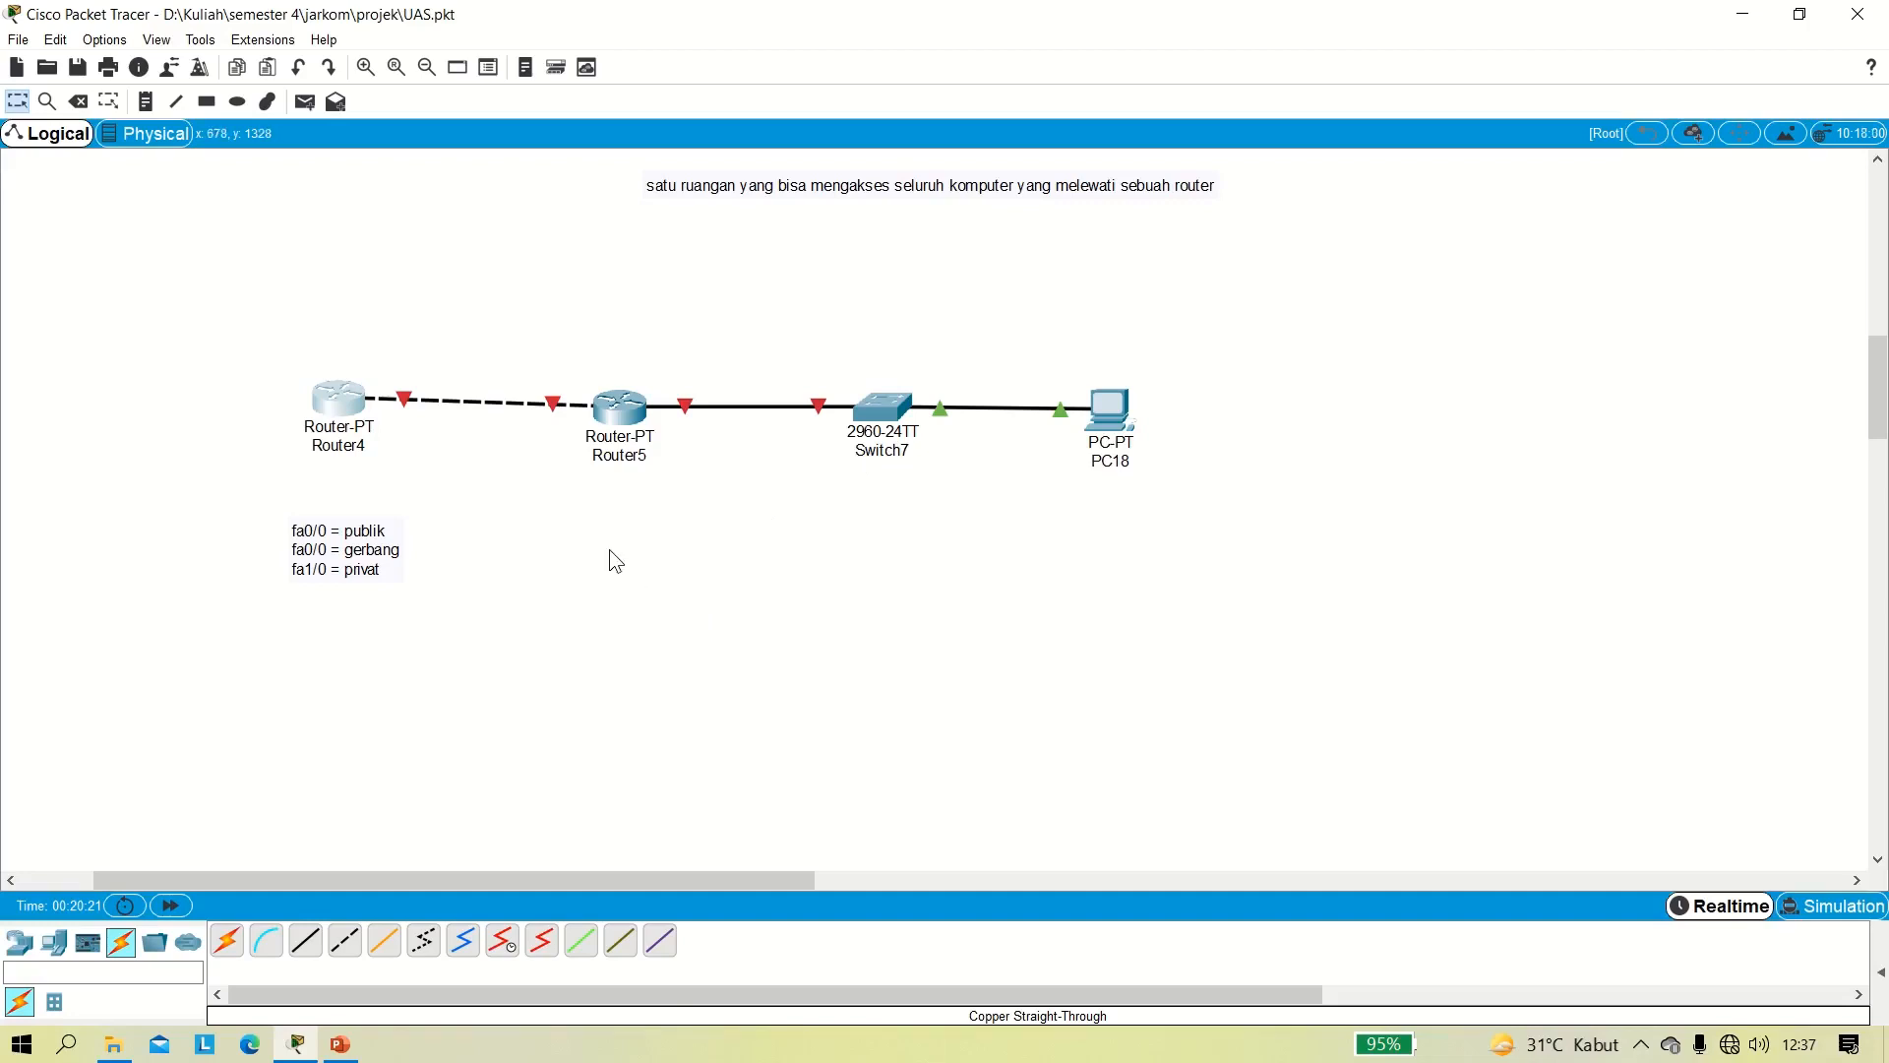
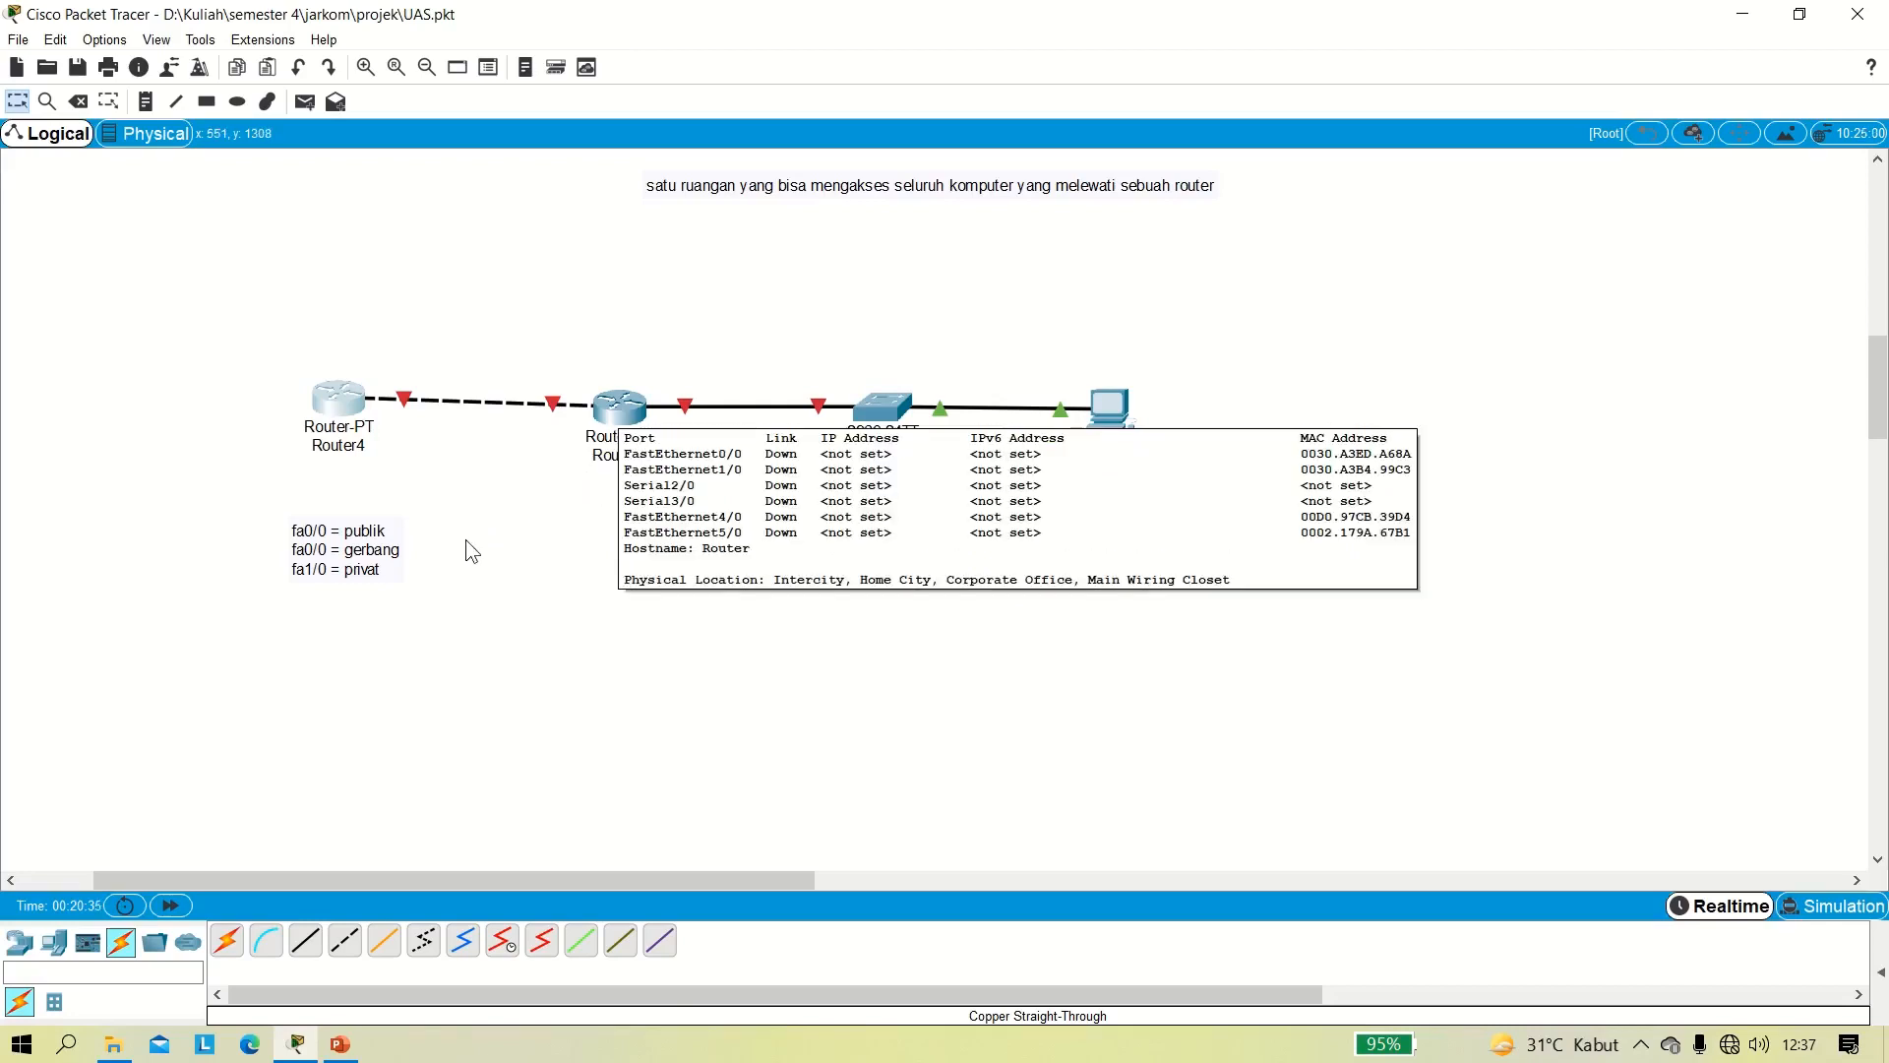
Open Router5's command line, decline the initial configuration dialog and enter global configuration mode with en and conf t.
{"action": "left_click", "coordinate": [604, 433]}
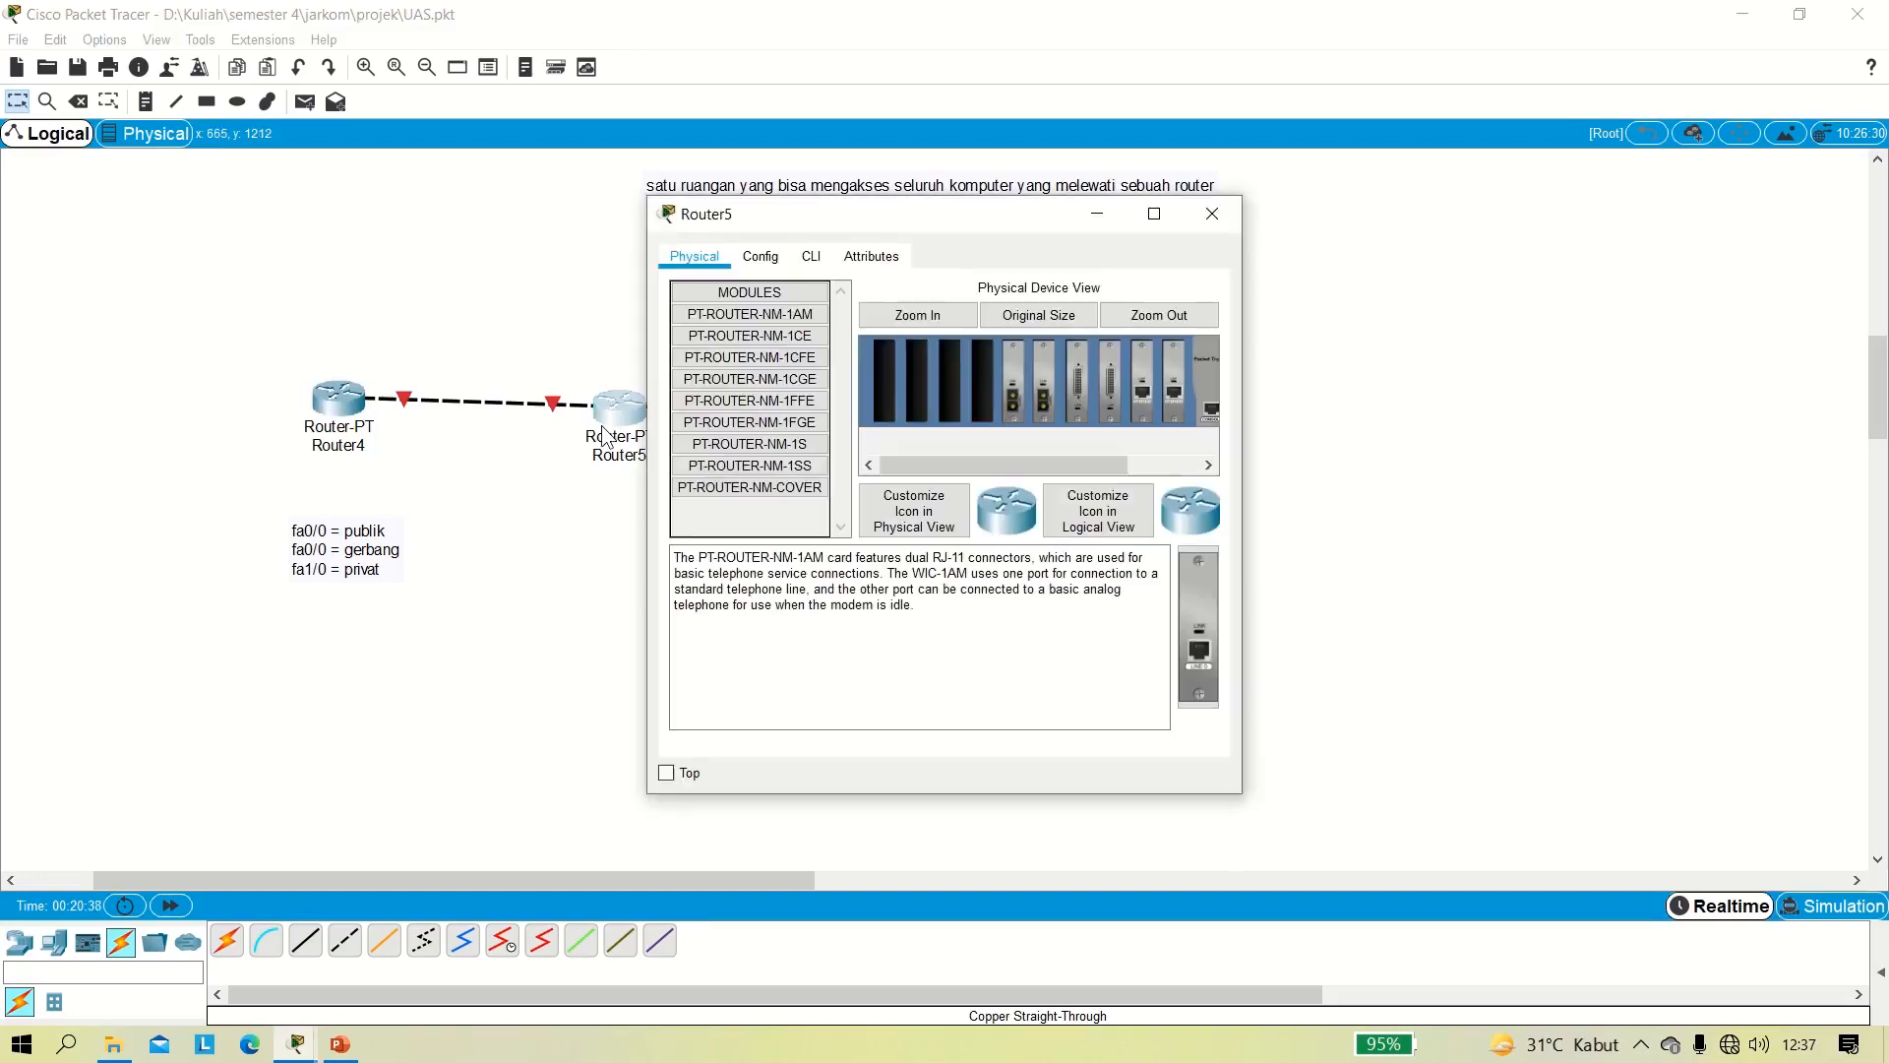
{"action": "left_click", "coordinate": [809, 261]}
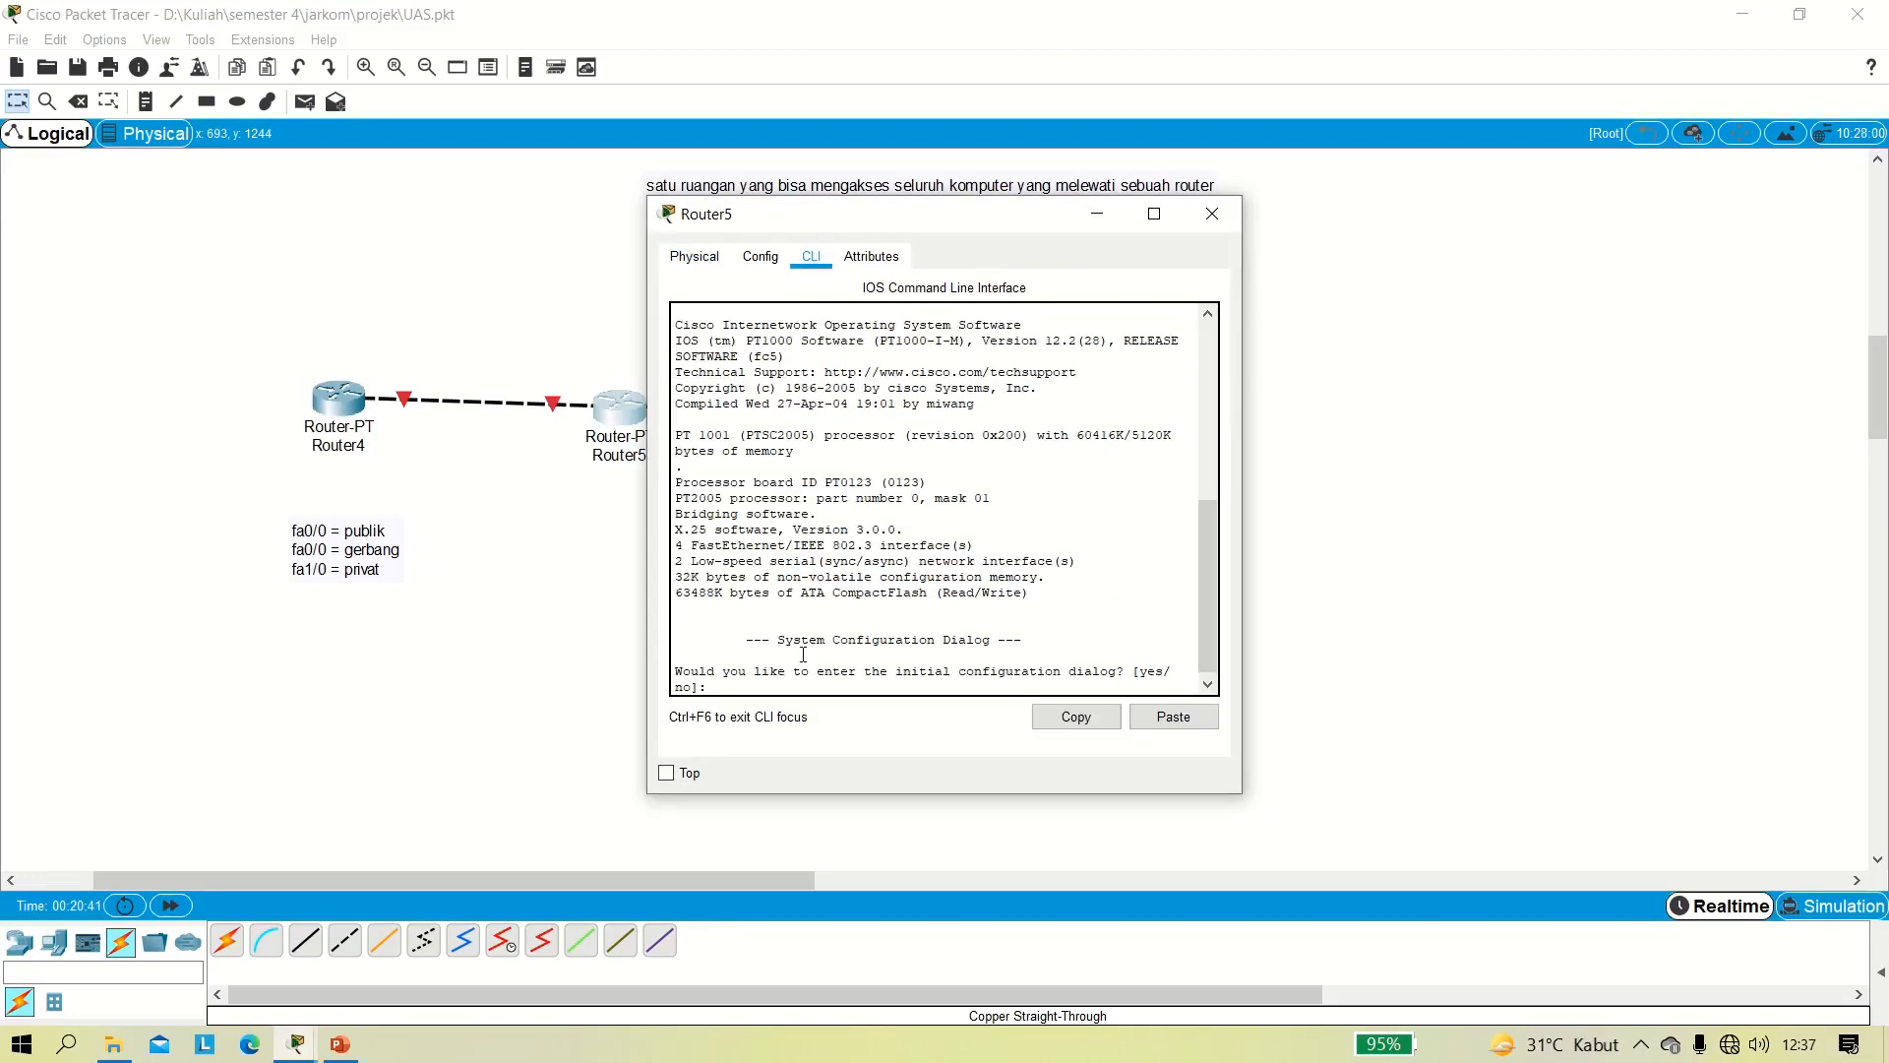
{"action": "type", "text": "no"}
{"action": "key", "text": "Return"}
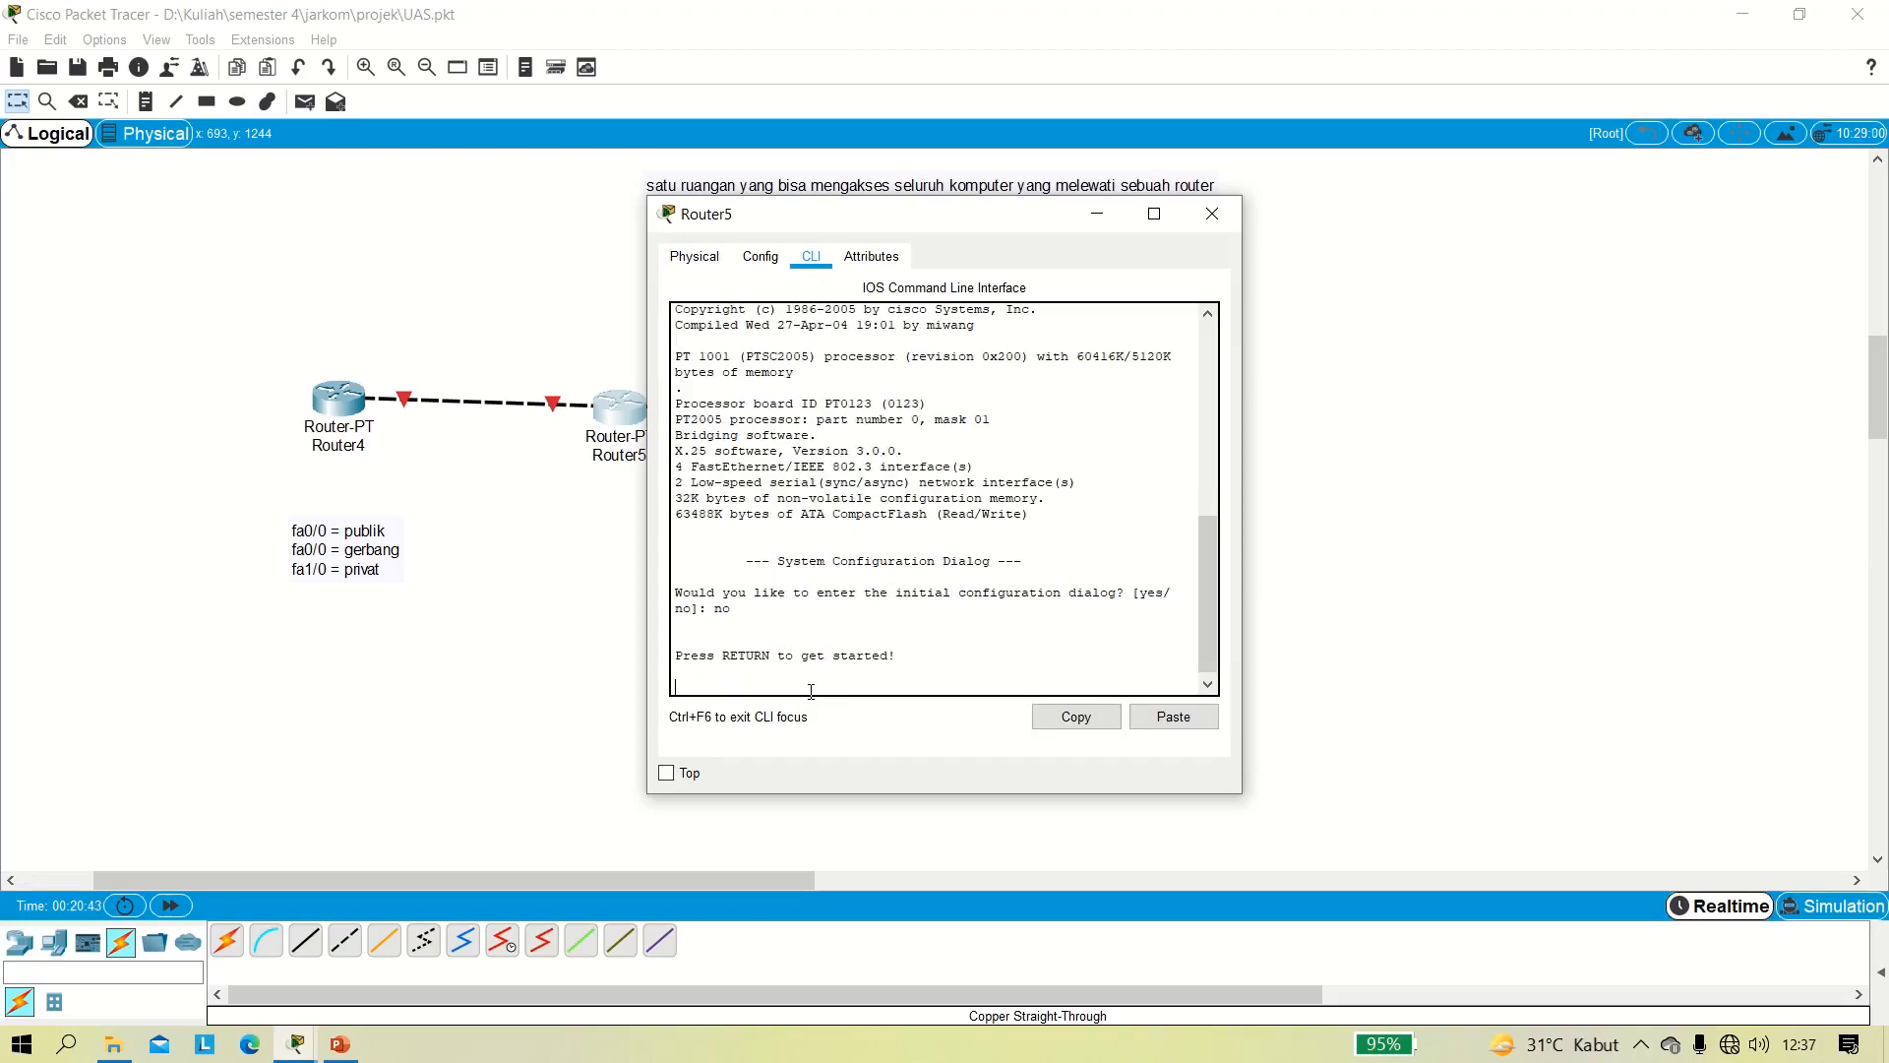
{"action": "key", "text": "Return"}
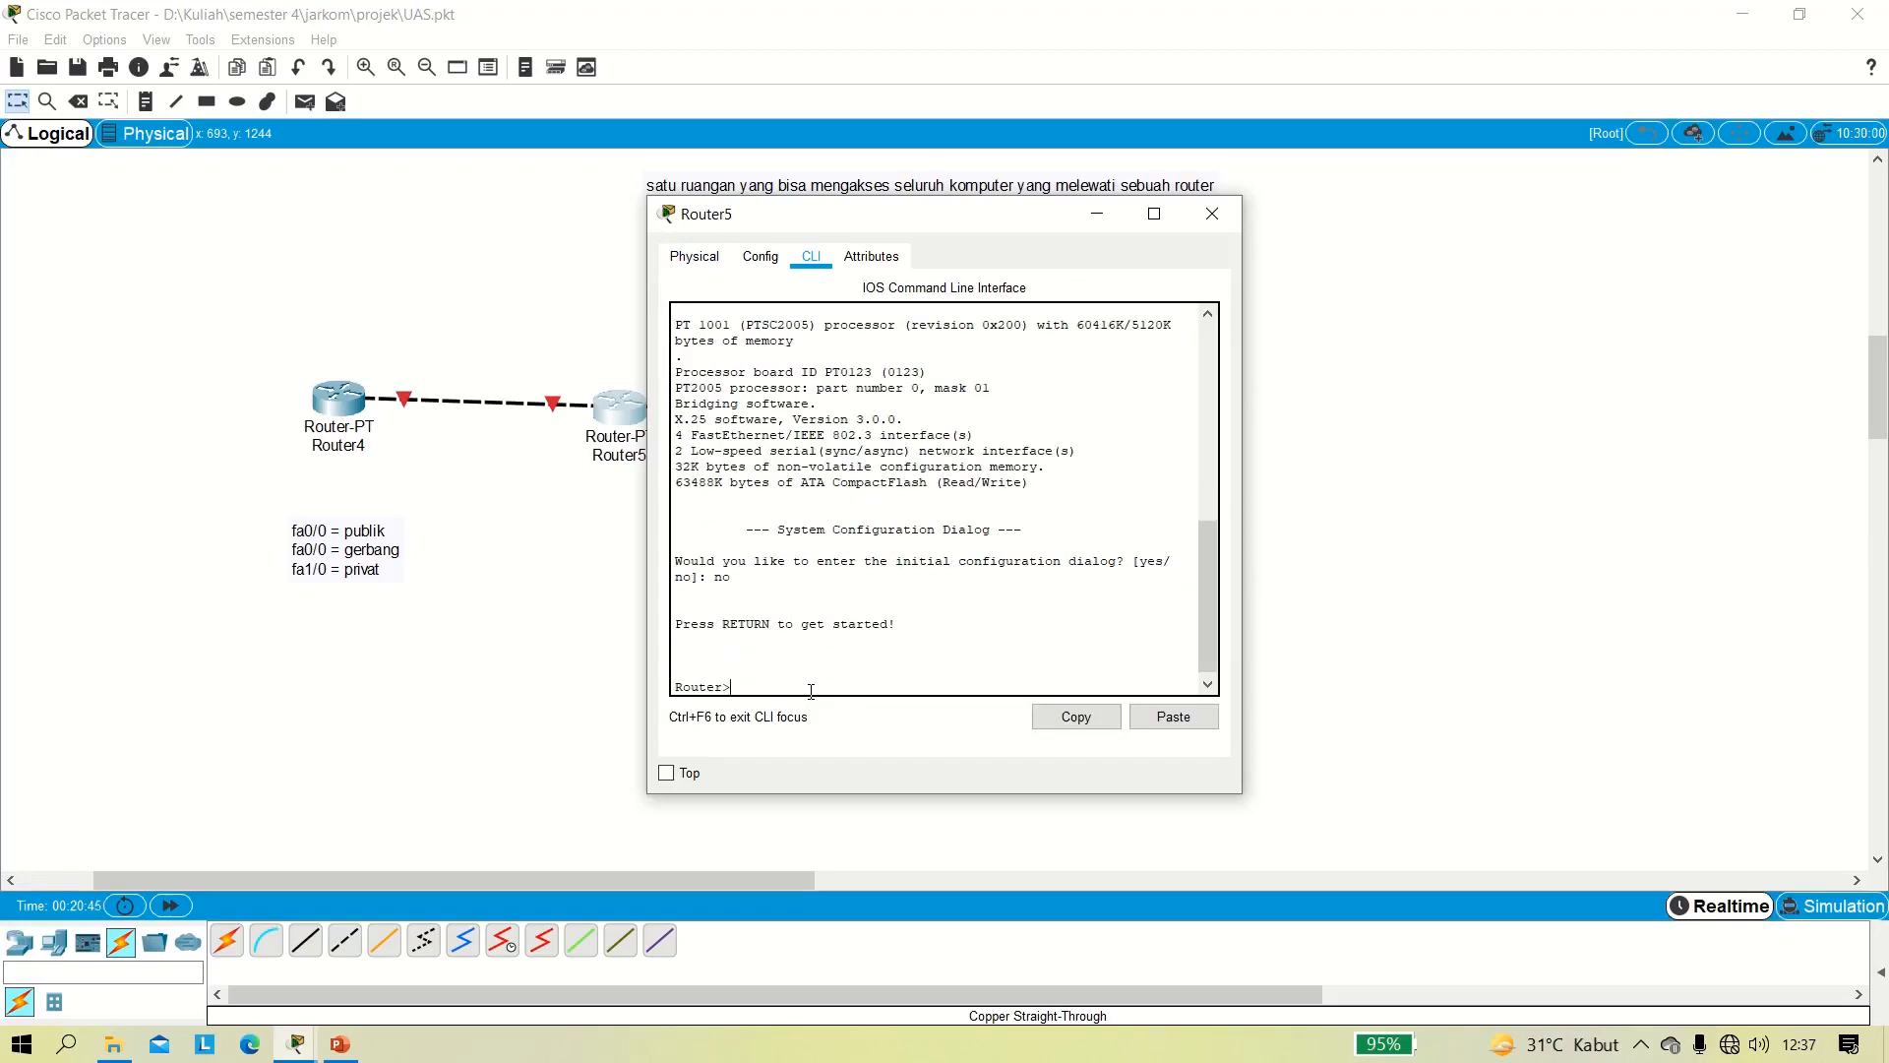
{"action": "type", "text": "en"}
{"action": "key", "text": "Return"}
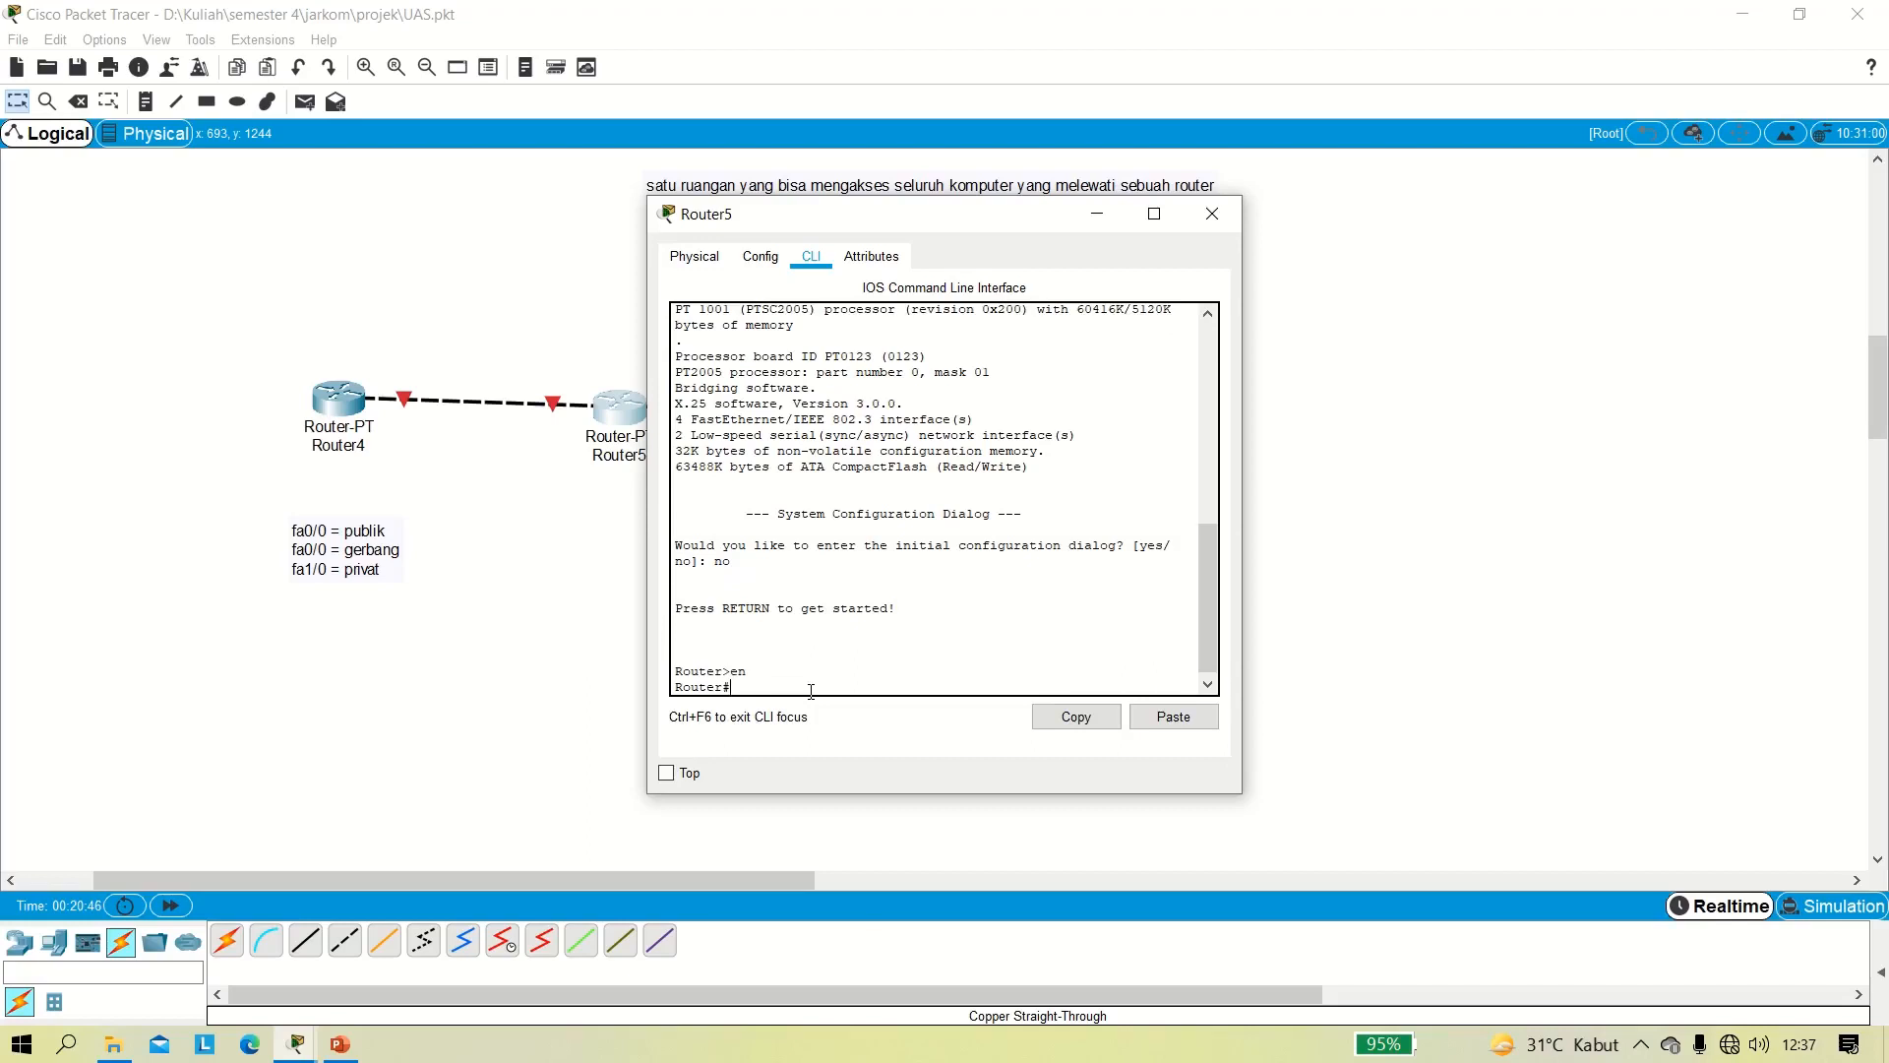
{"action": "type", "text": "s"}
{"action": "key", "text": "BackSpace"}
{"action": "type", "text": "conf t"}
{"action": "key", "text": "Return"}
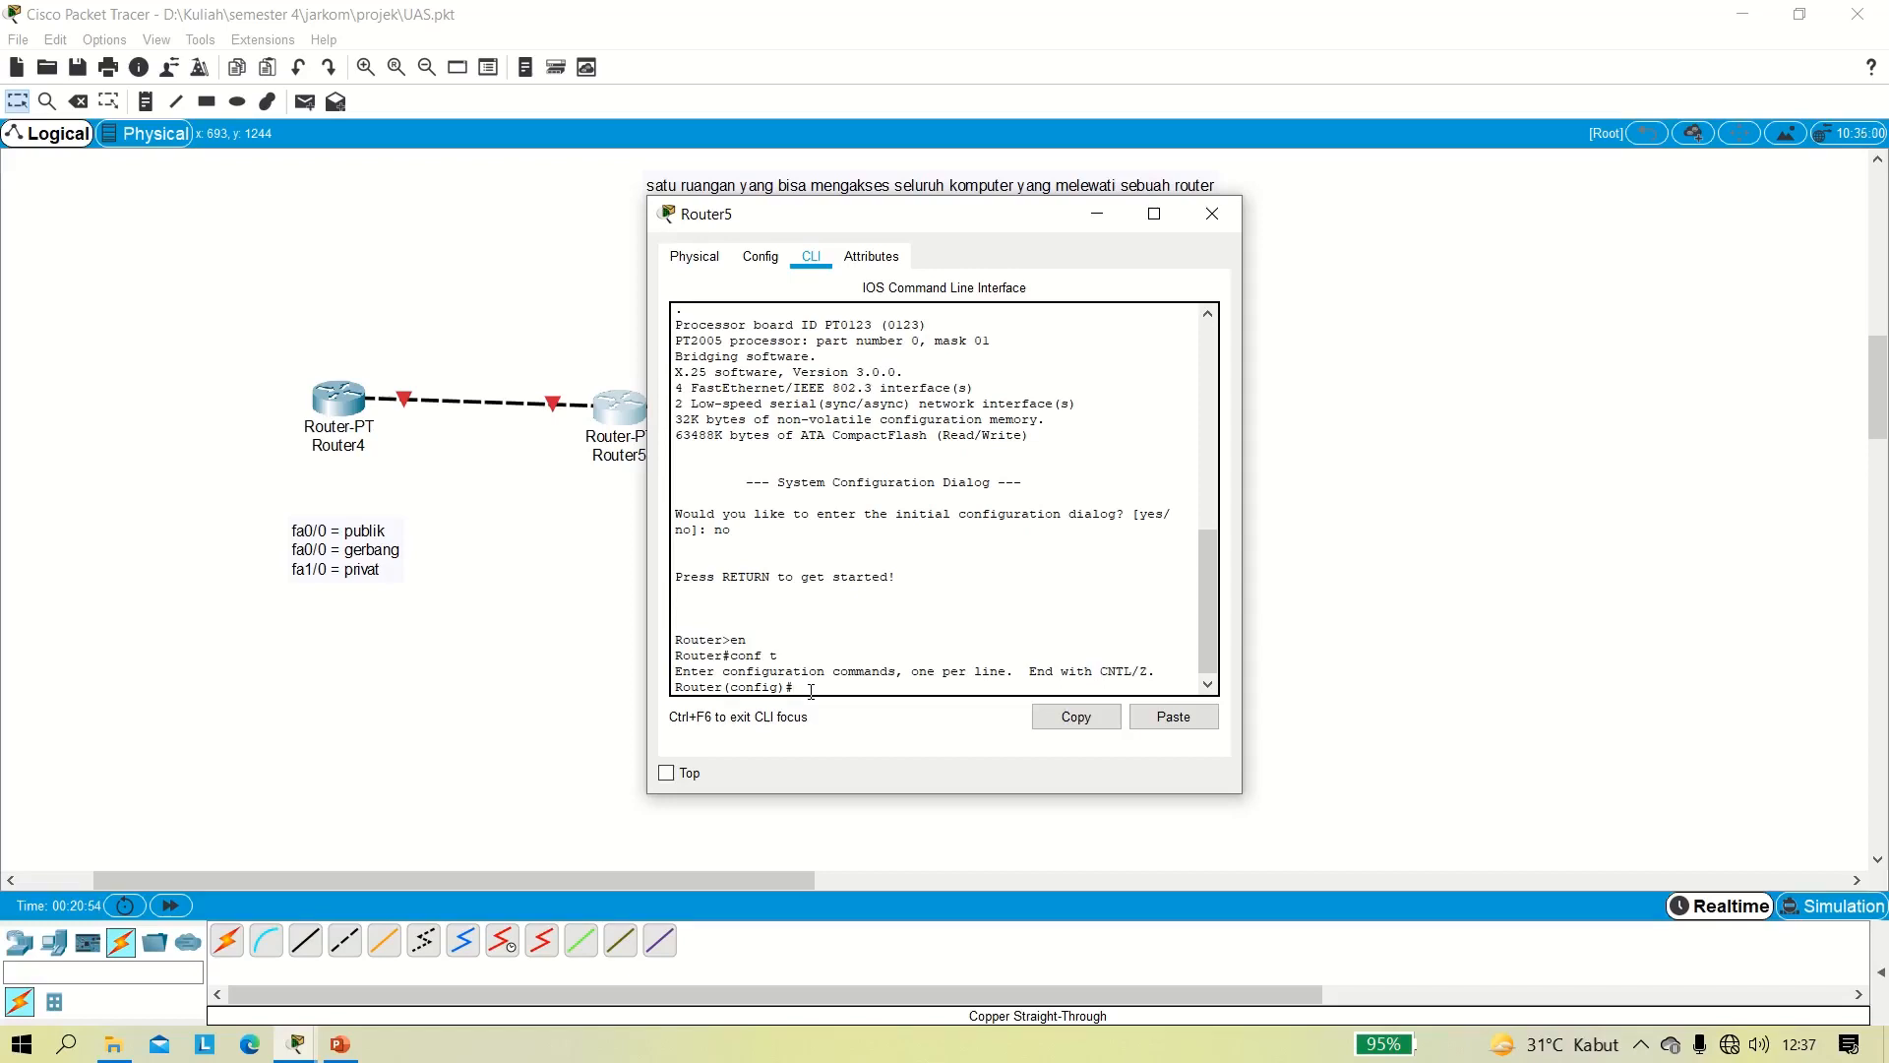
Configure Router5's fa0/0 with IP address 193.12.12.2 and mask 255.255.255.192, enable it with no shutdown, and exit the interface.
{"action": "type", "text": "int fa0/0"}
{"action": "key", "text": "Return"}
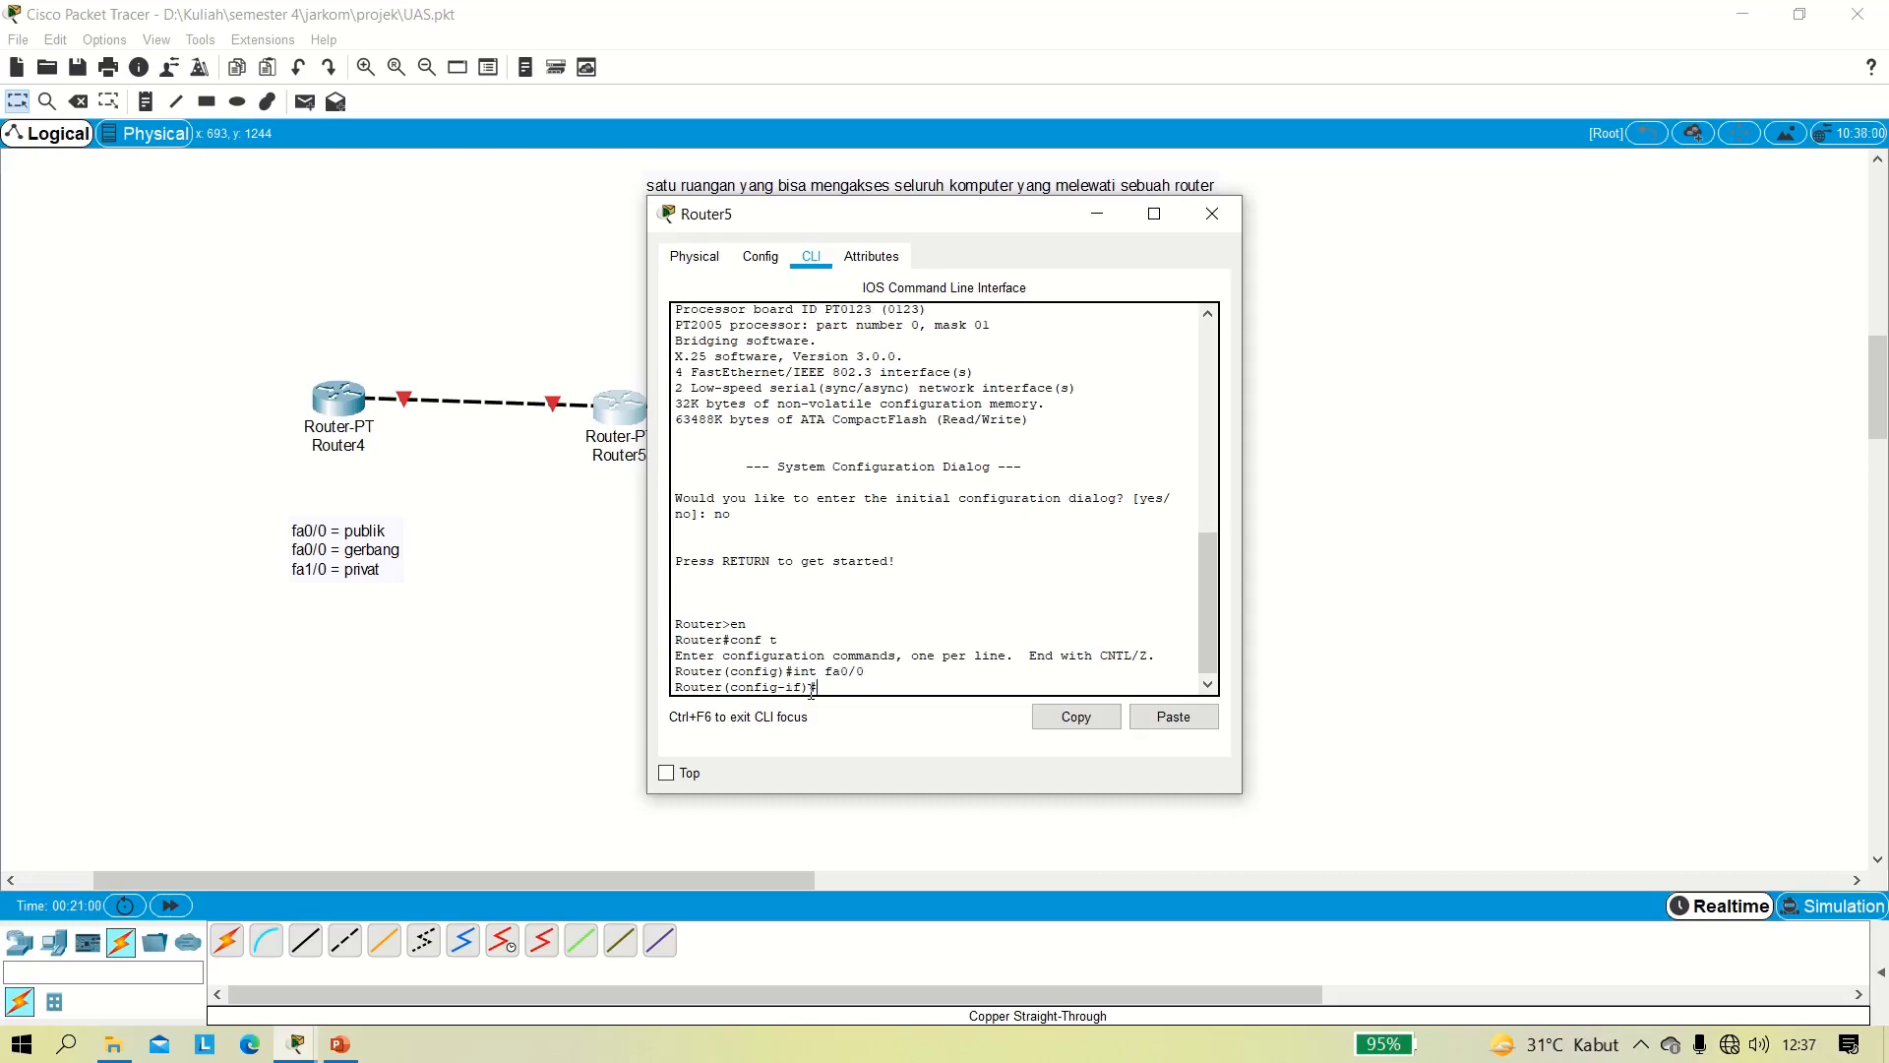
{"action": "type", "text": "ip address"}
{"action": "type", "text": "193.12.12"}
{"action": "type", "text": ".2 255.255.255.192"}
{"action": "key", "text": "Return"}
{"action": "type", "text": "no shut"}
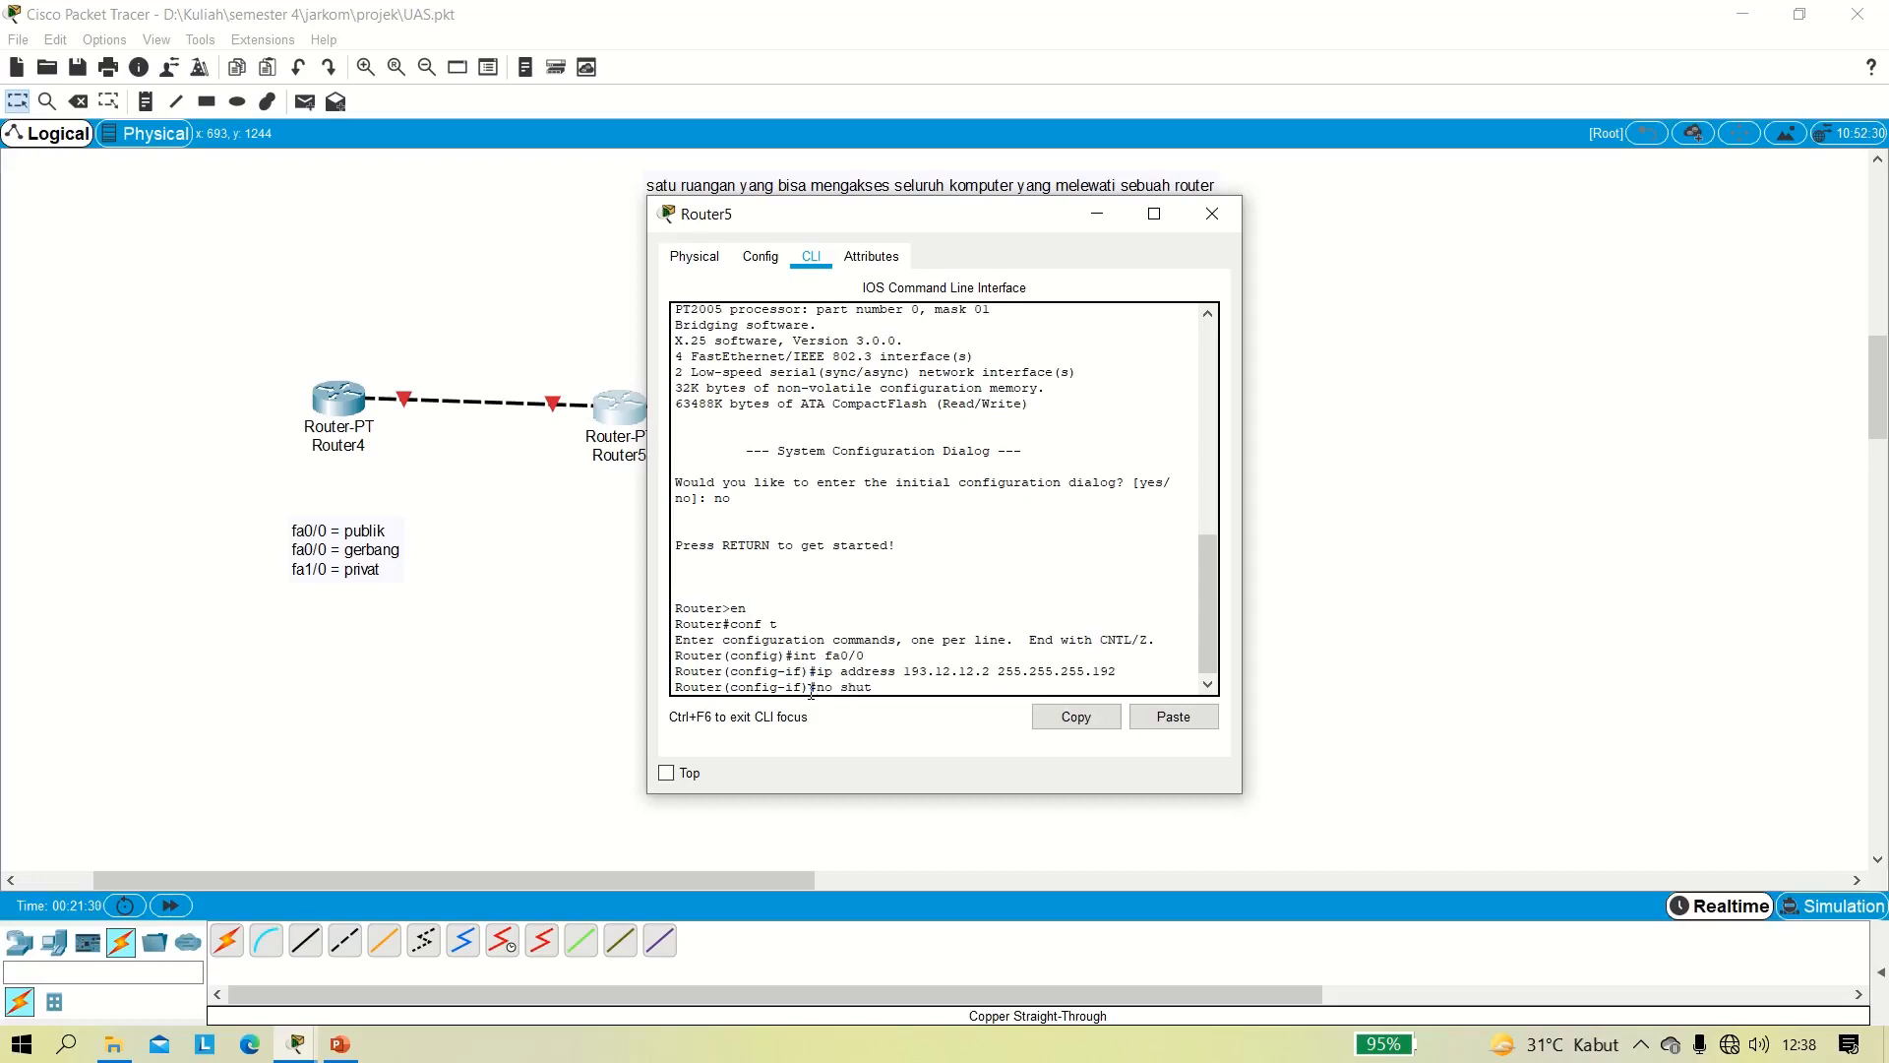
{"action": "type", "text": "down"}
{"action": "key", "text": "Return"}
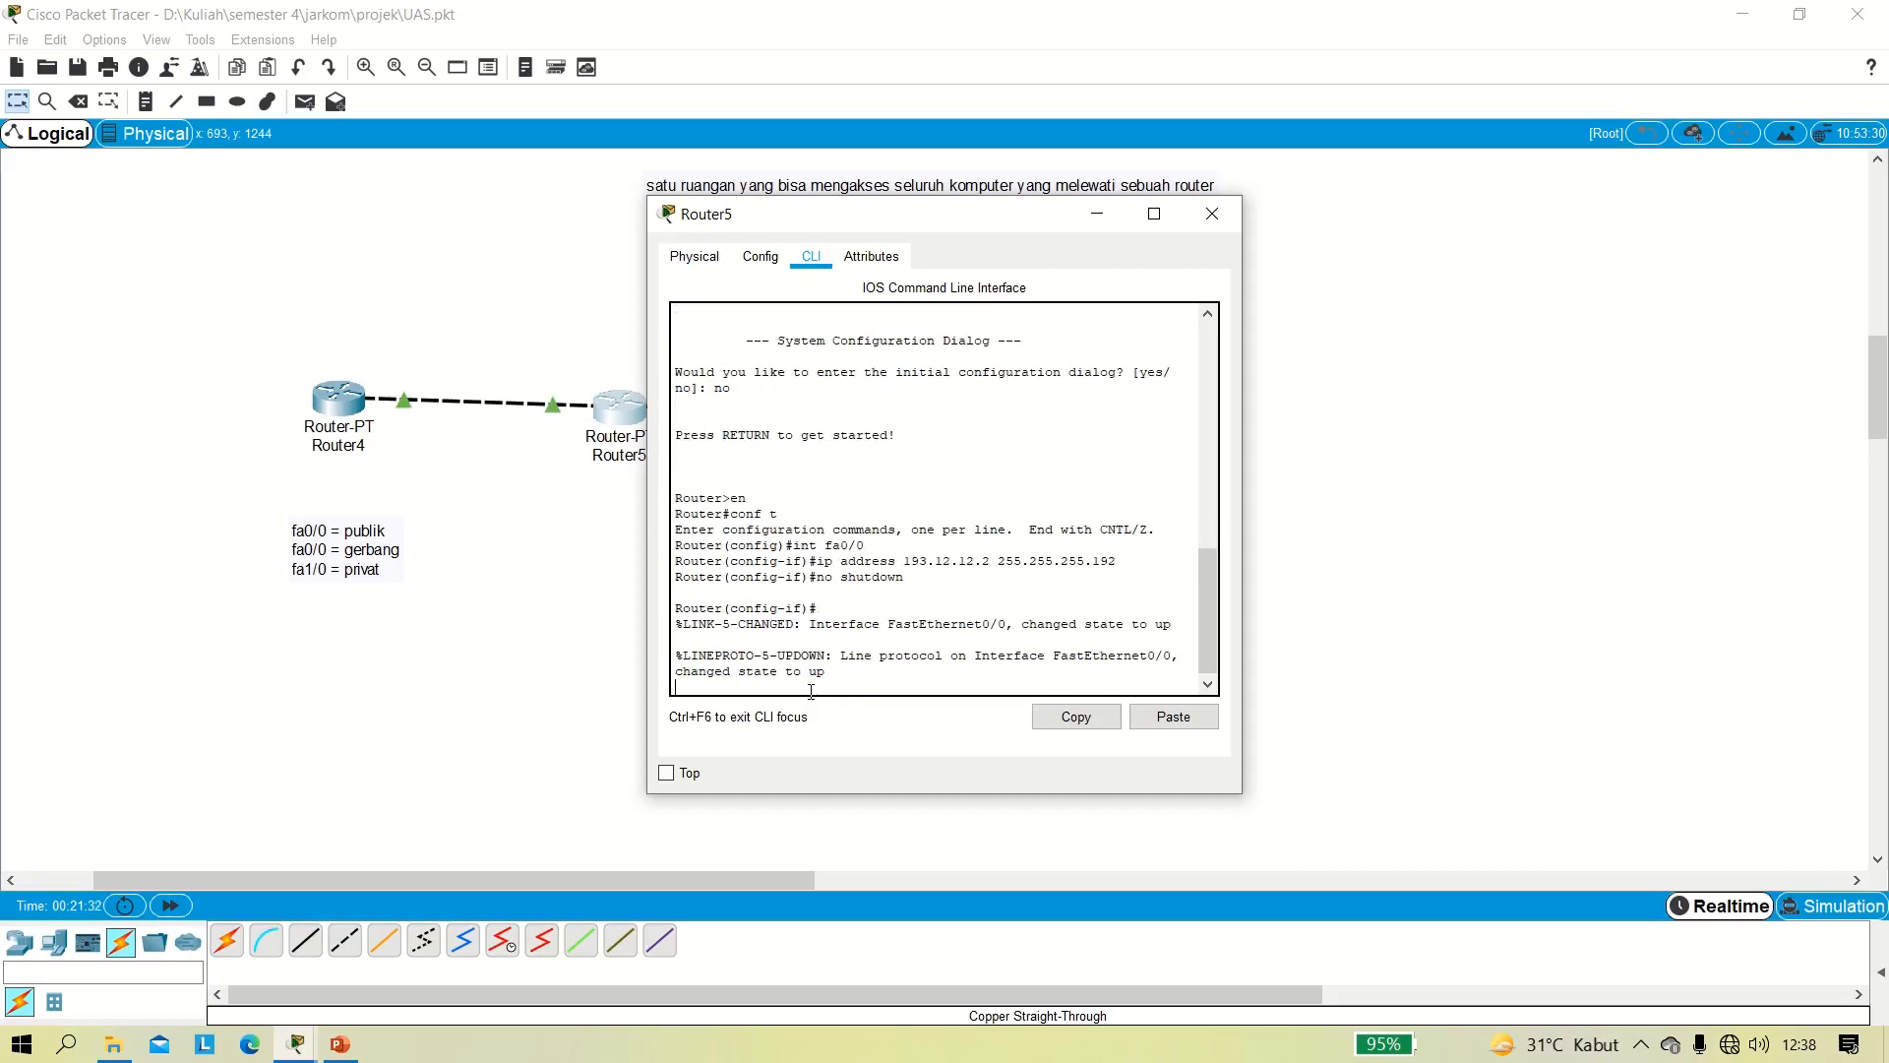
{"action": "type", "text": "er(config-if)#e"}
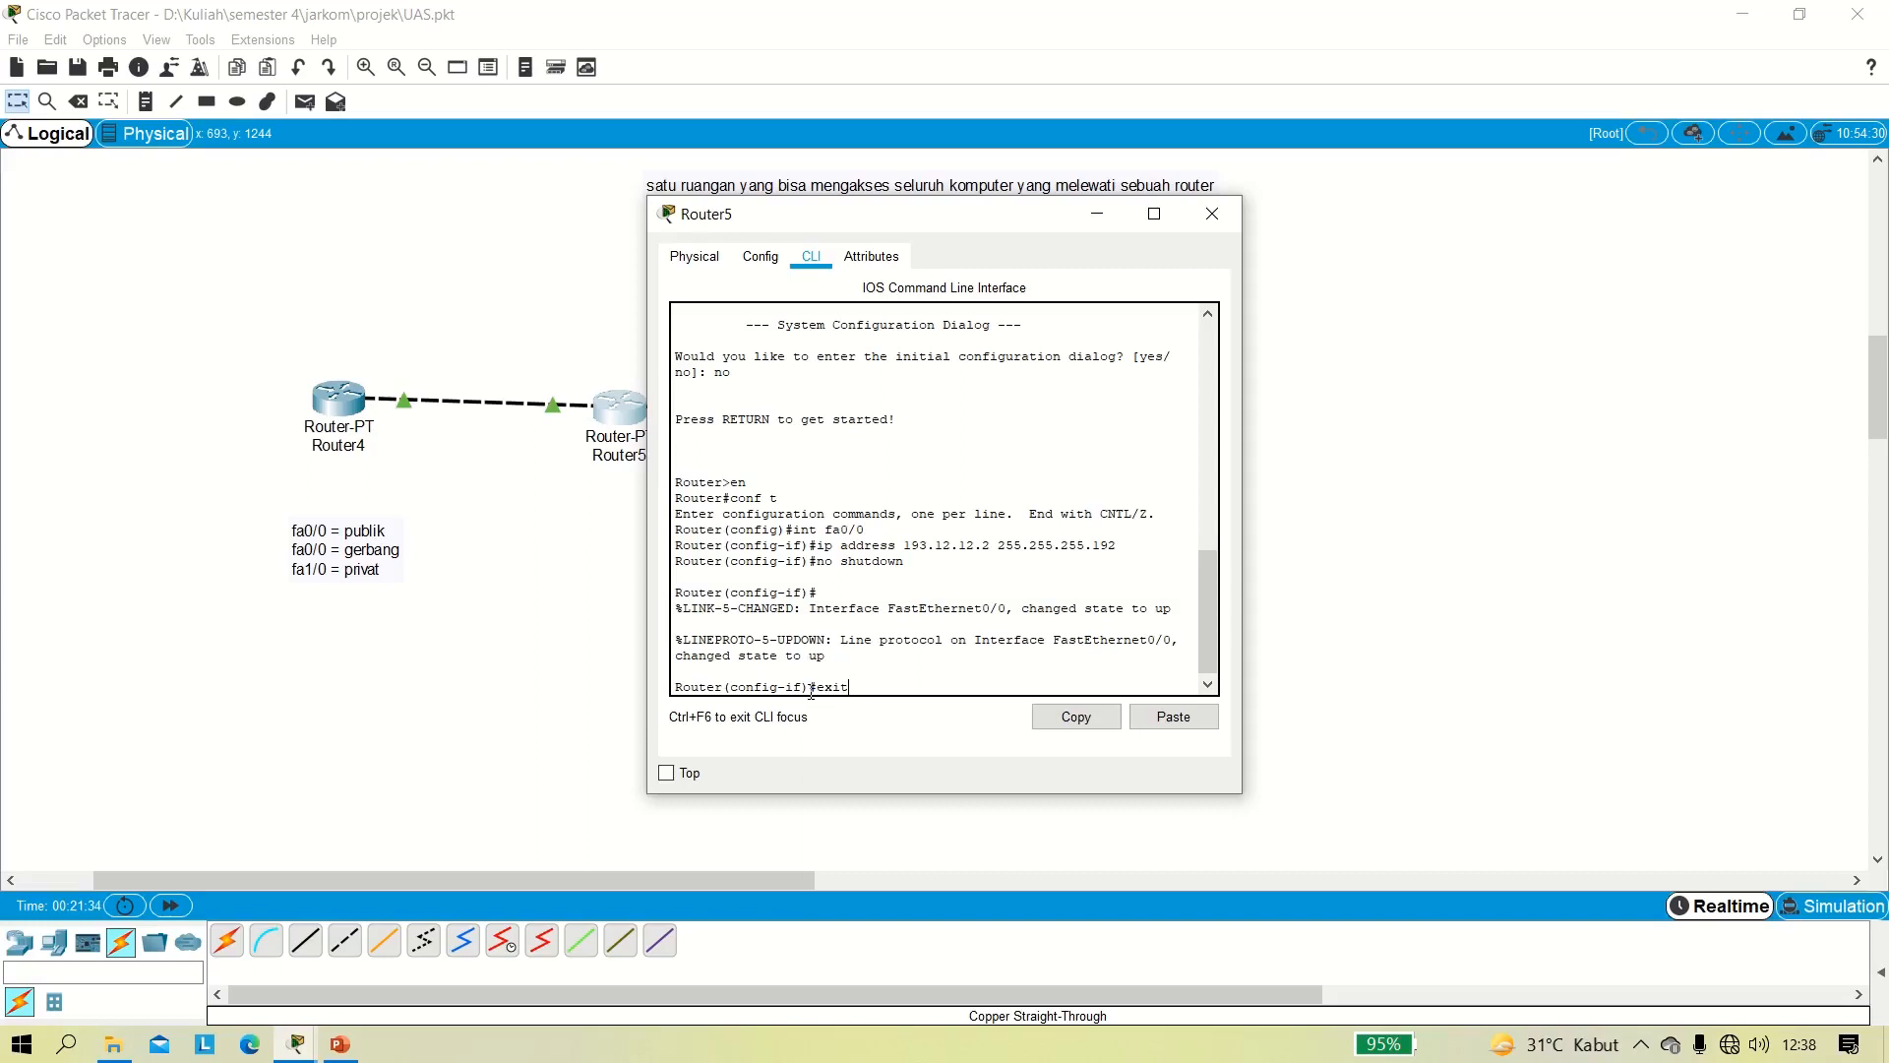
{"action": "type", "text": "xit"}
{"action": "key", "text": "Return"}
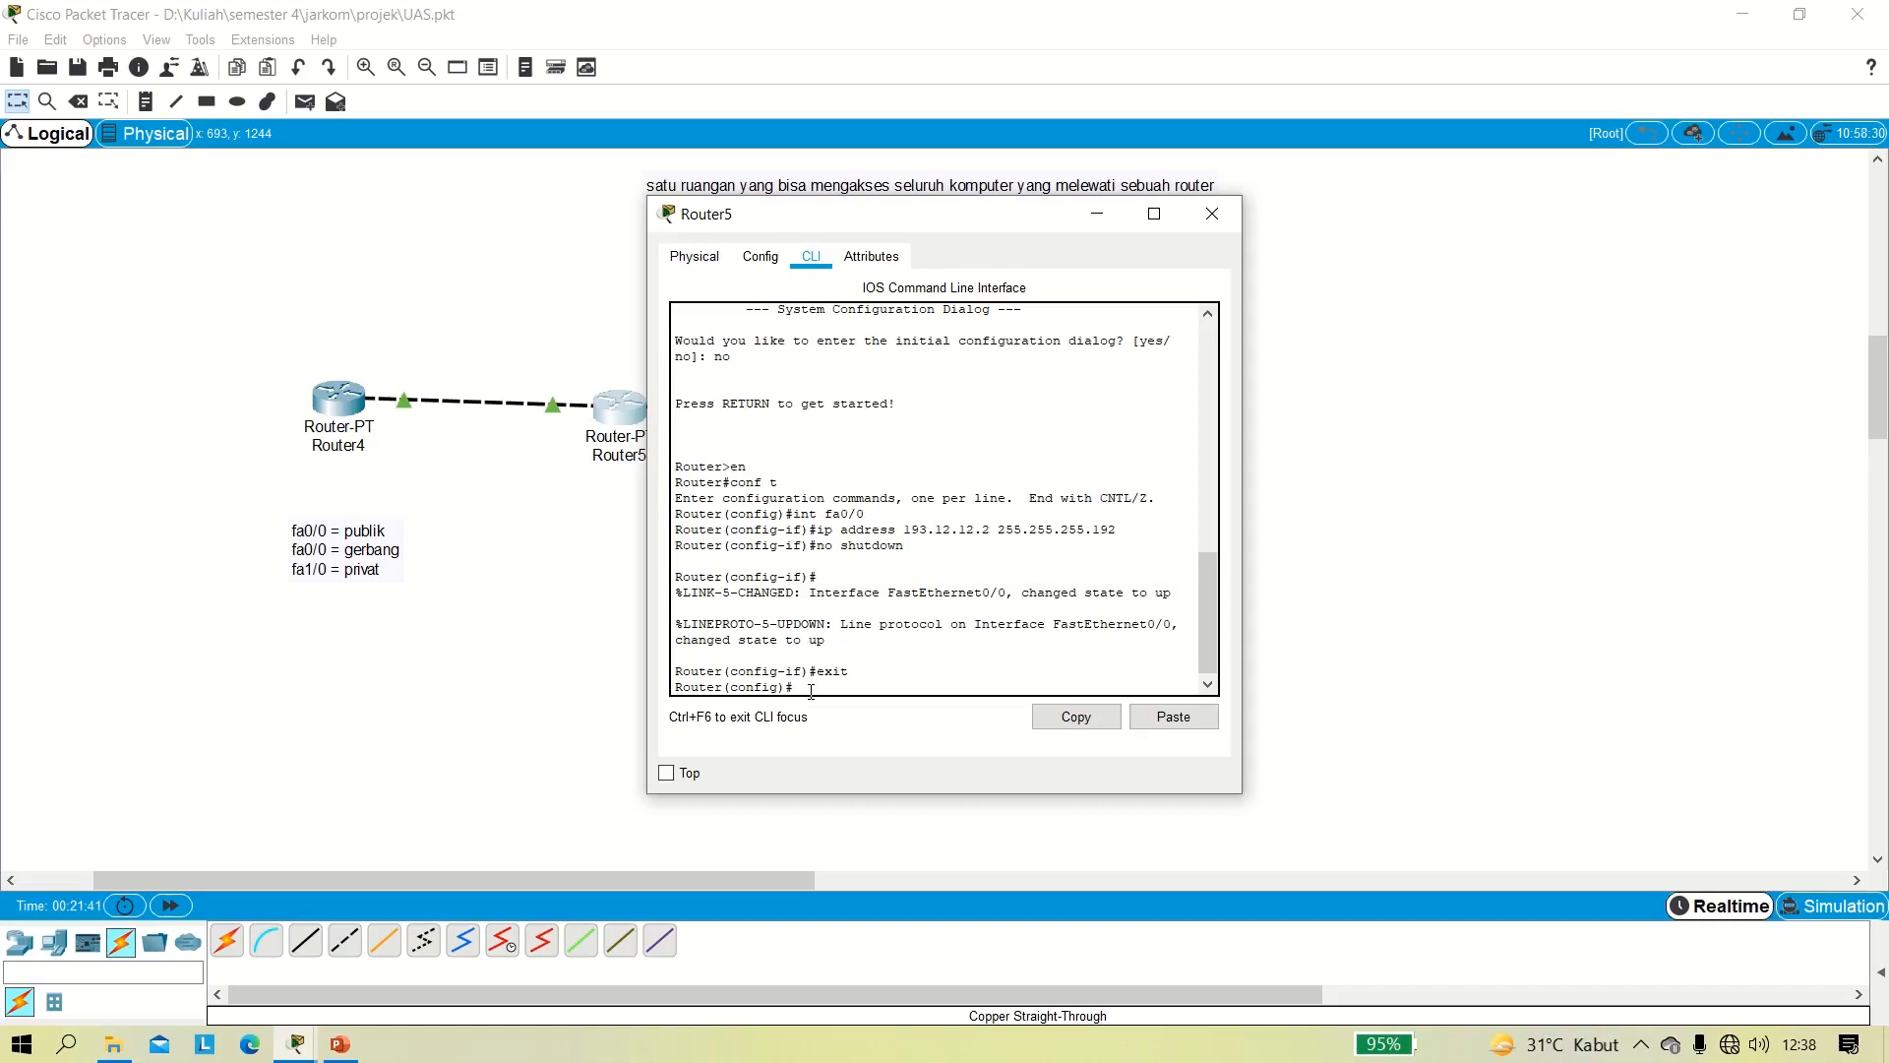
Configure Router5's fa1/0 with IP address 192.12.12.1 and mask 255.255.255.192, enable it with no shutdown, exit the interface and close the router window.
{"action": "type", "text": "int fa1/0"}
{"action": "key", "text": "Return"}
{"action": "type", "text": "ip"}
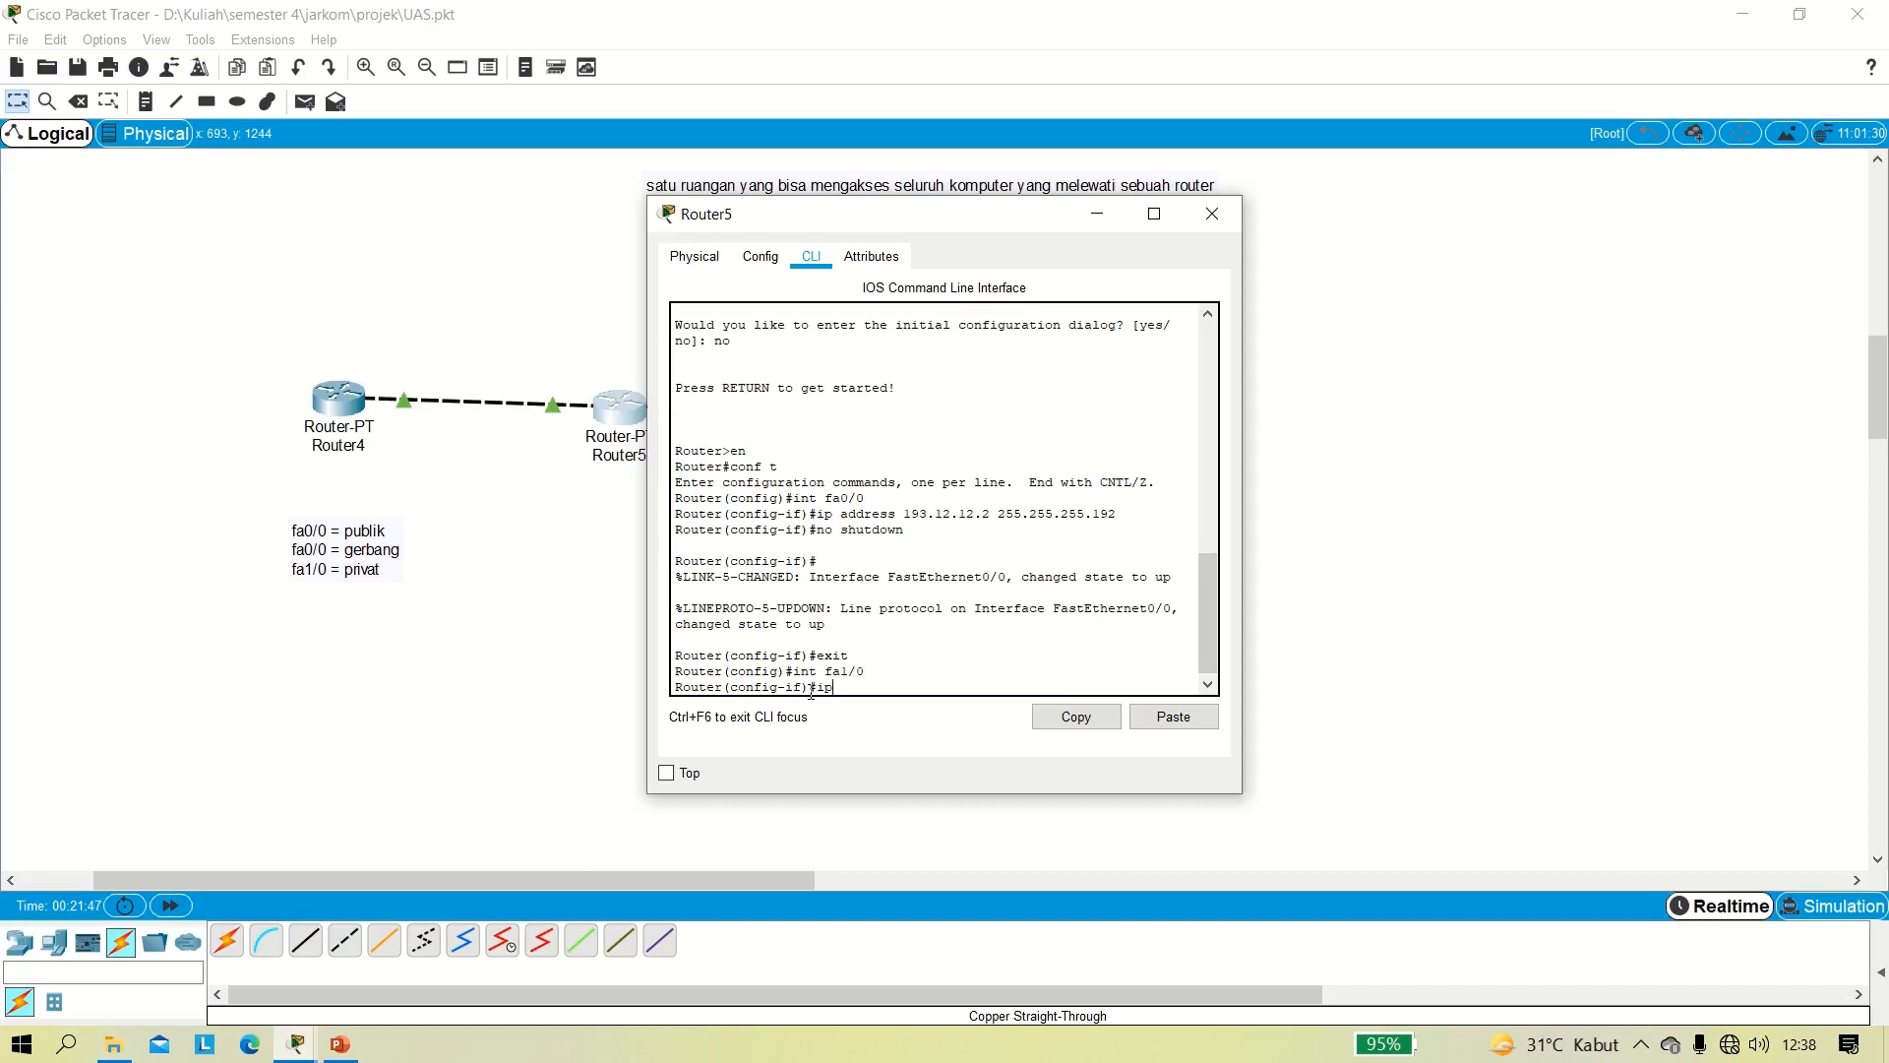
{"action": "type", "text": " address"}
{"action": "type", "text": "192"}
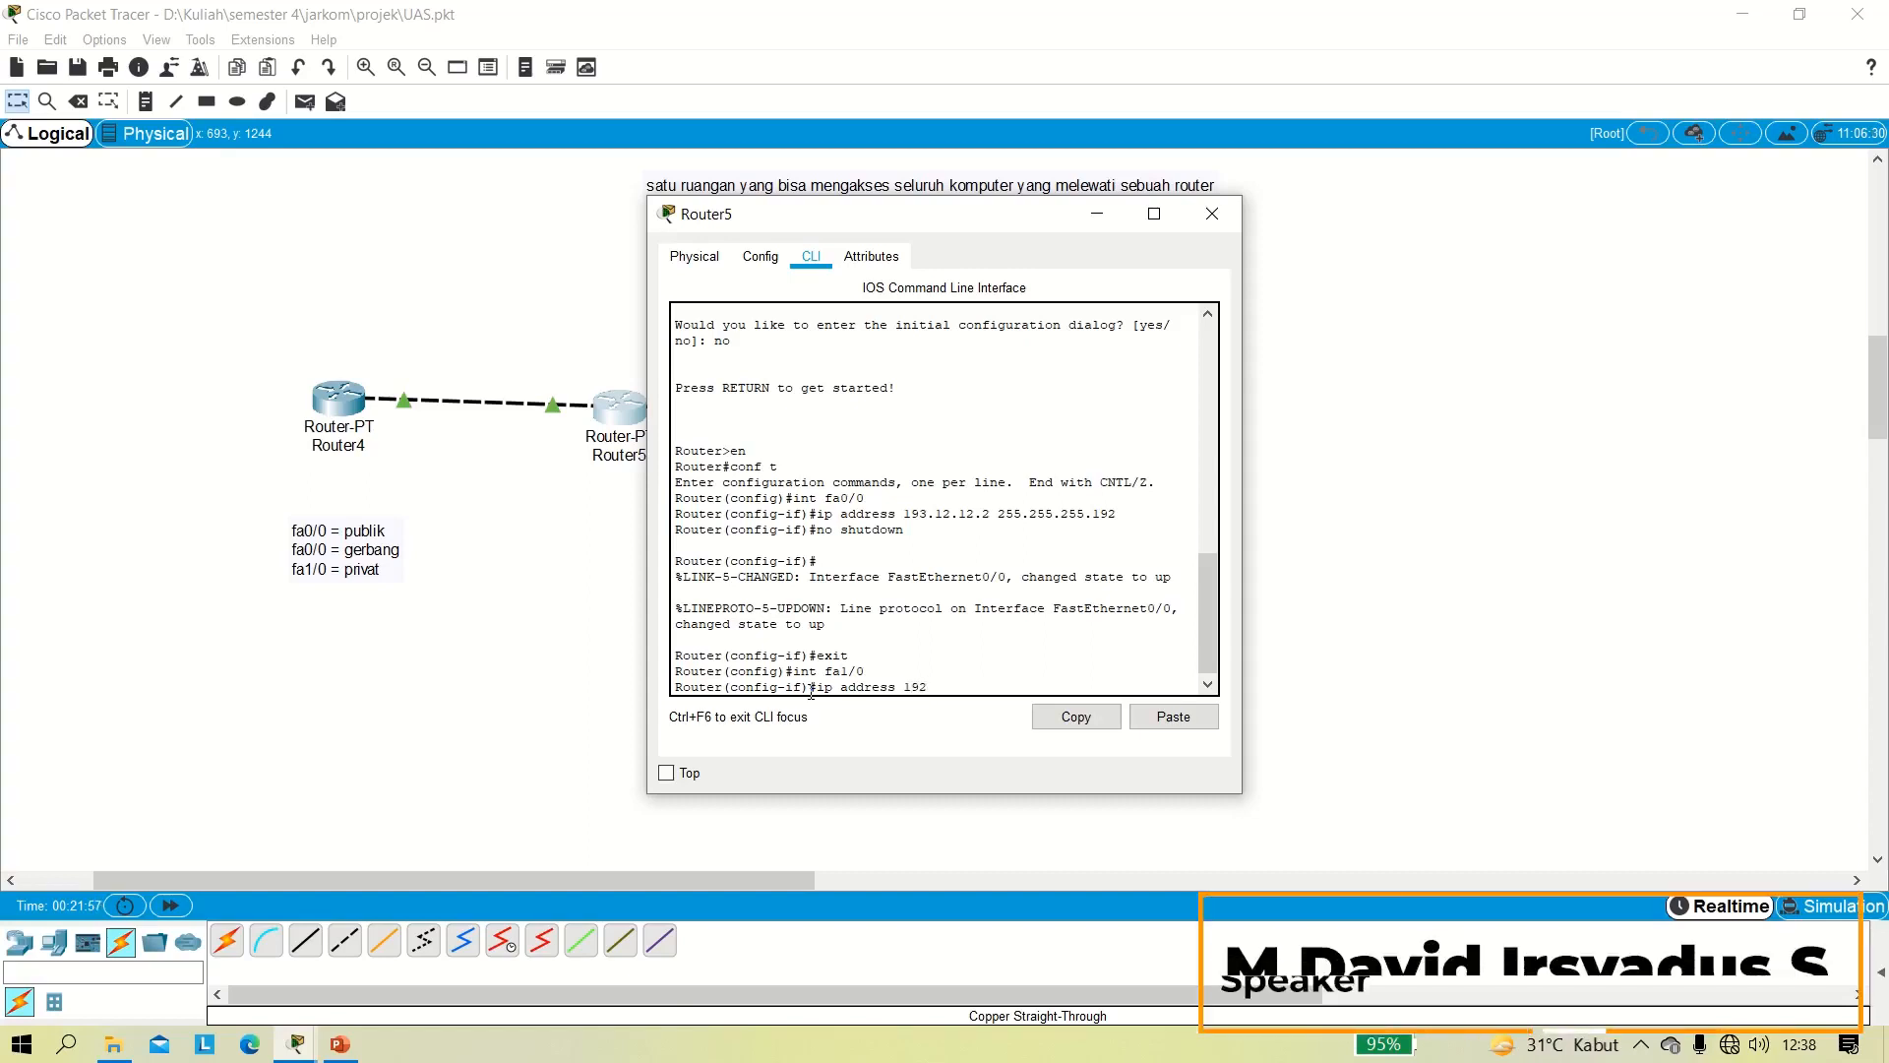
{"action": "type", "text": ".12.12"}
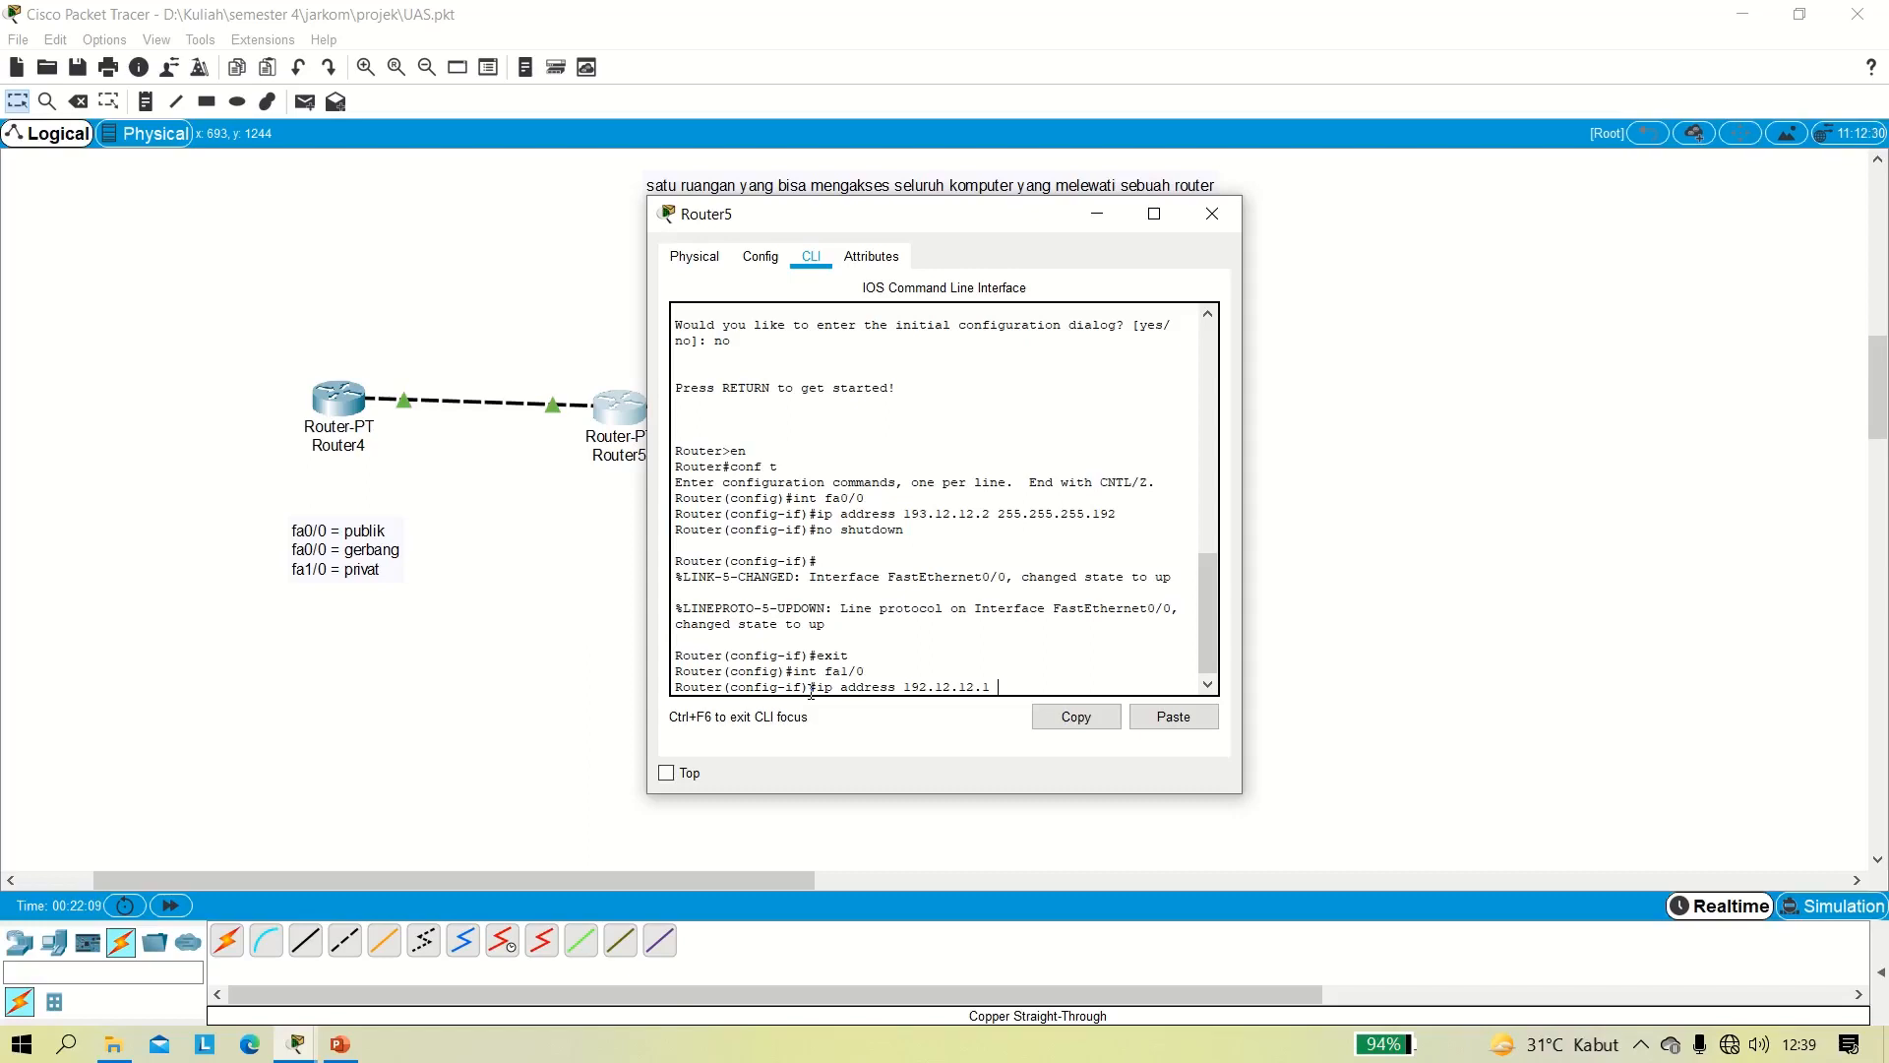
{"action": "type", "text": "5.255.255.192"}
{"action": "key", "text": "Return"}
{"action": "type", "text": "no shu"}
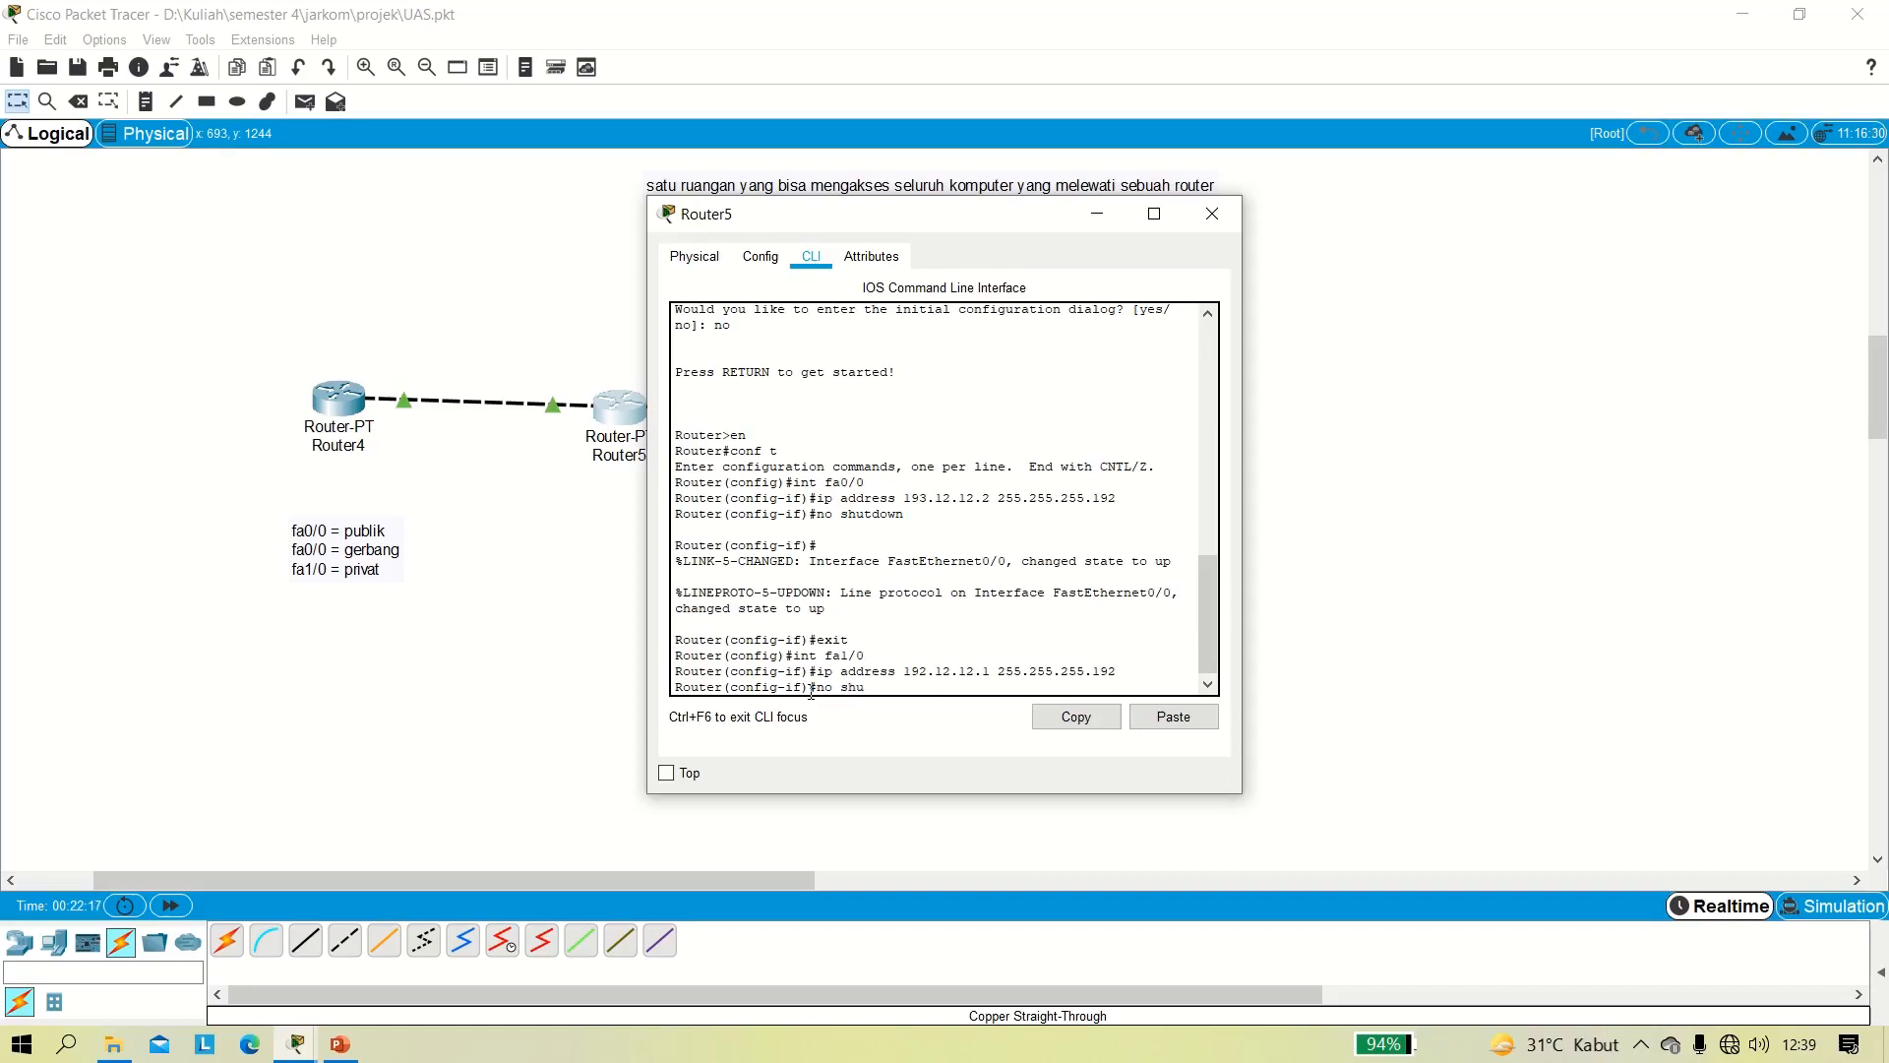
{"action": "type", "text": "tdown"}
{"action": "key", "text": "Return"}
{"action": "type", "text": "exit"}
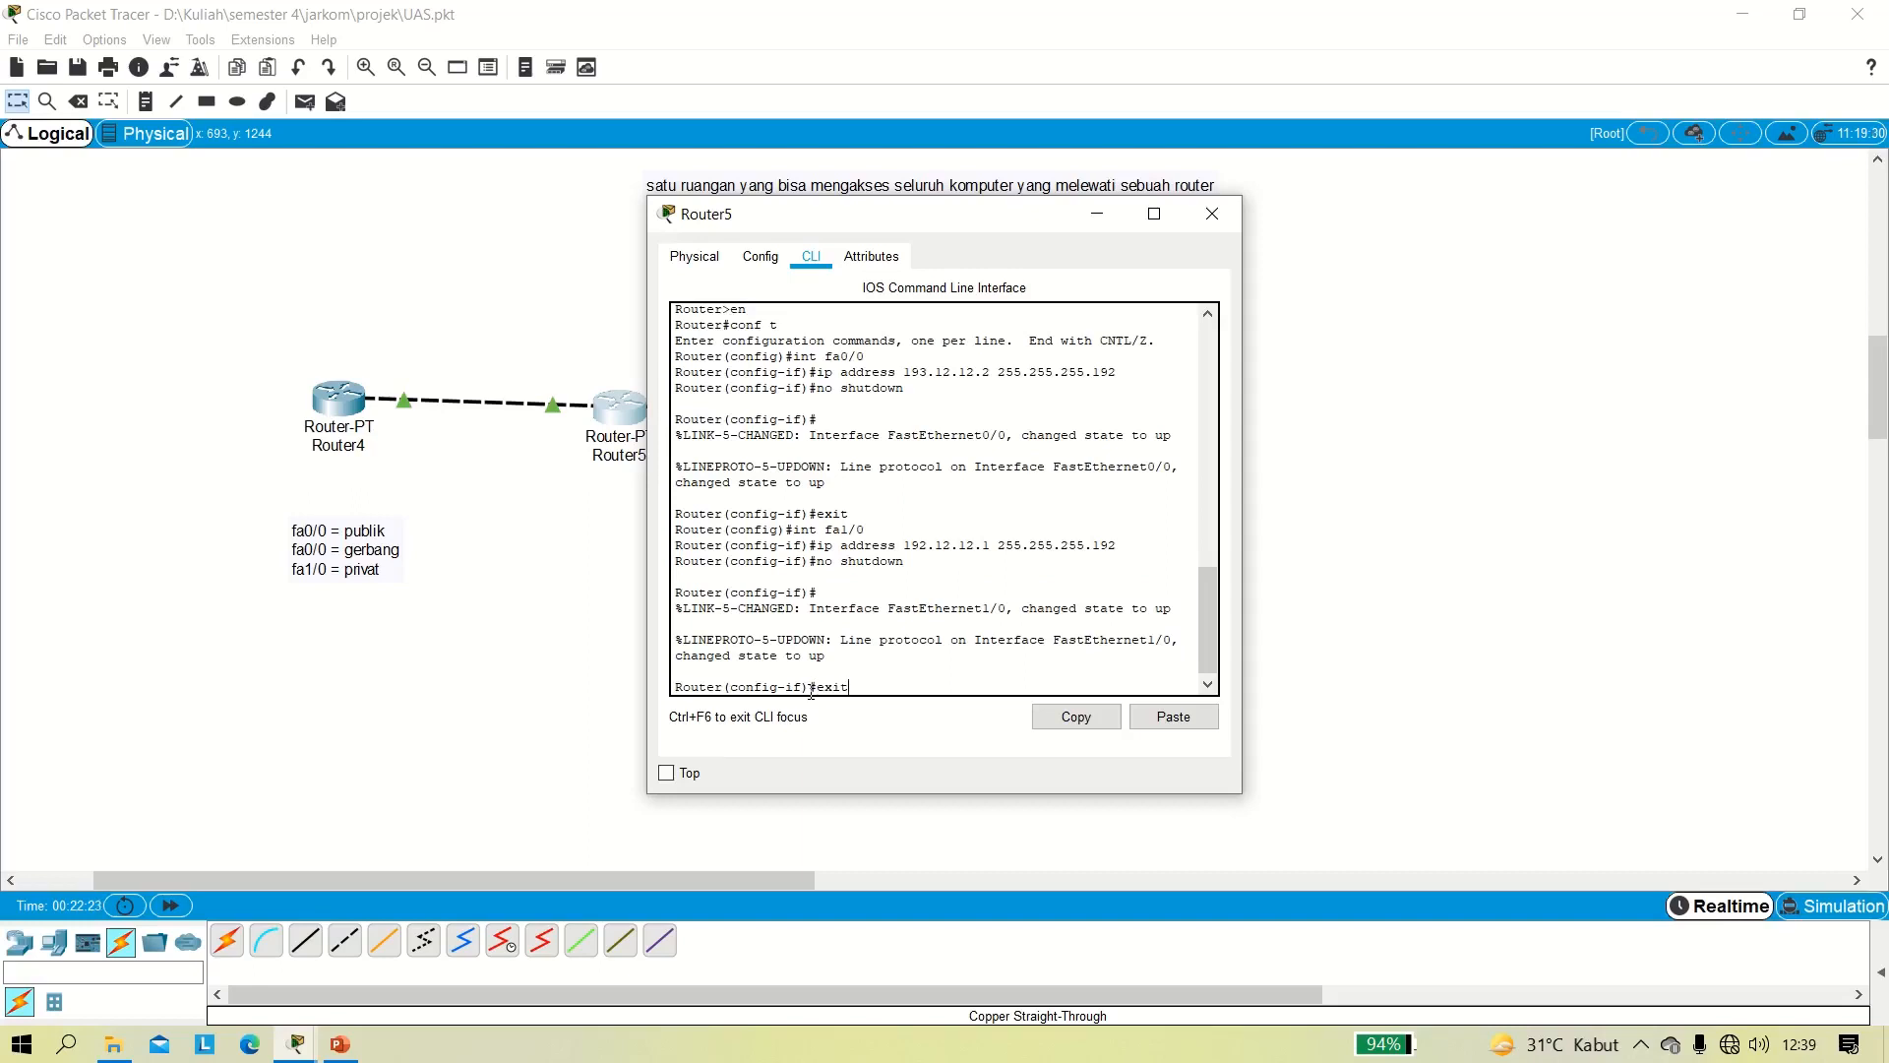
{"action": "key", "text": "Return"}
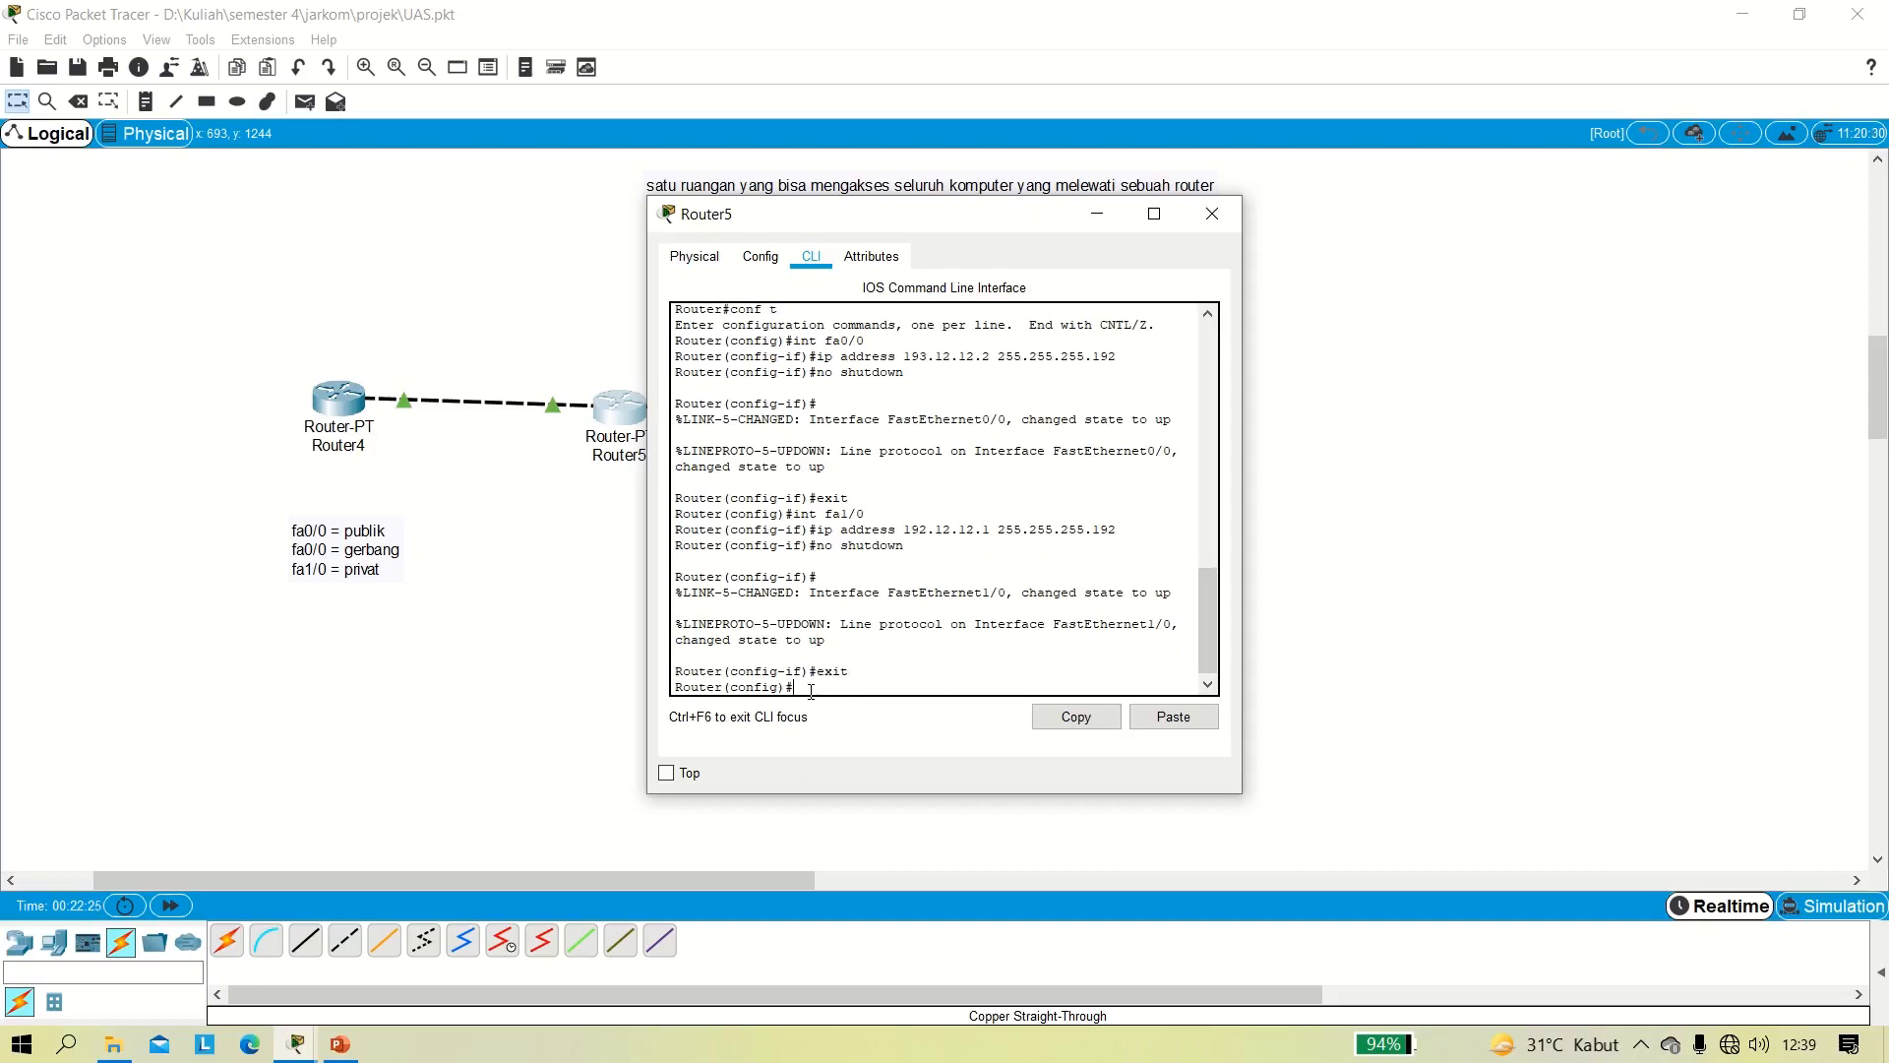
{"action": "left_click", "coordinate": [1209, 215]}
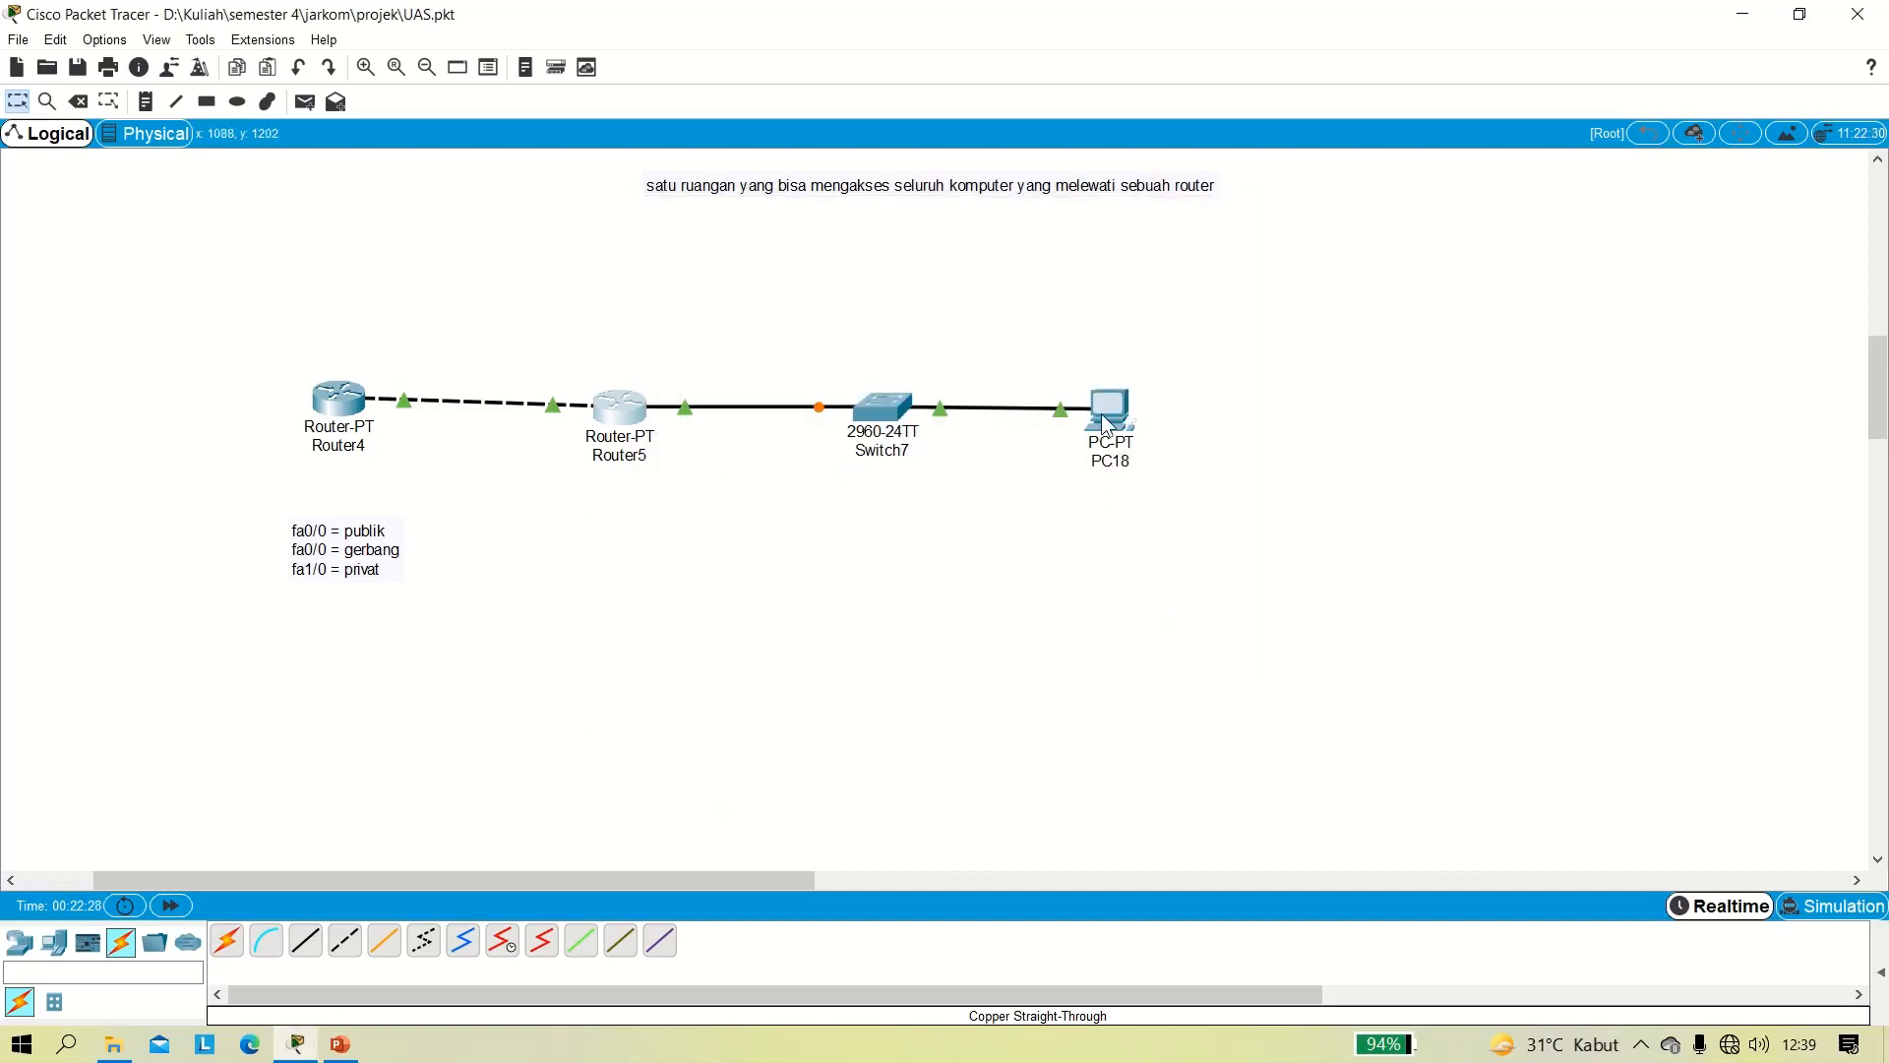
Open PC18's IP configuration and set its default gateway to 192.12.12.1.
{"action": "mouse_move", "coordinate": [1101, 414]}
{"action": "left_click", "coordinate": [1113, 408]}
{"action": "left_click", "coordinate": [816, 259]}
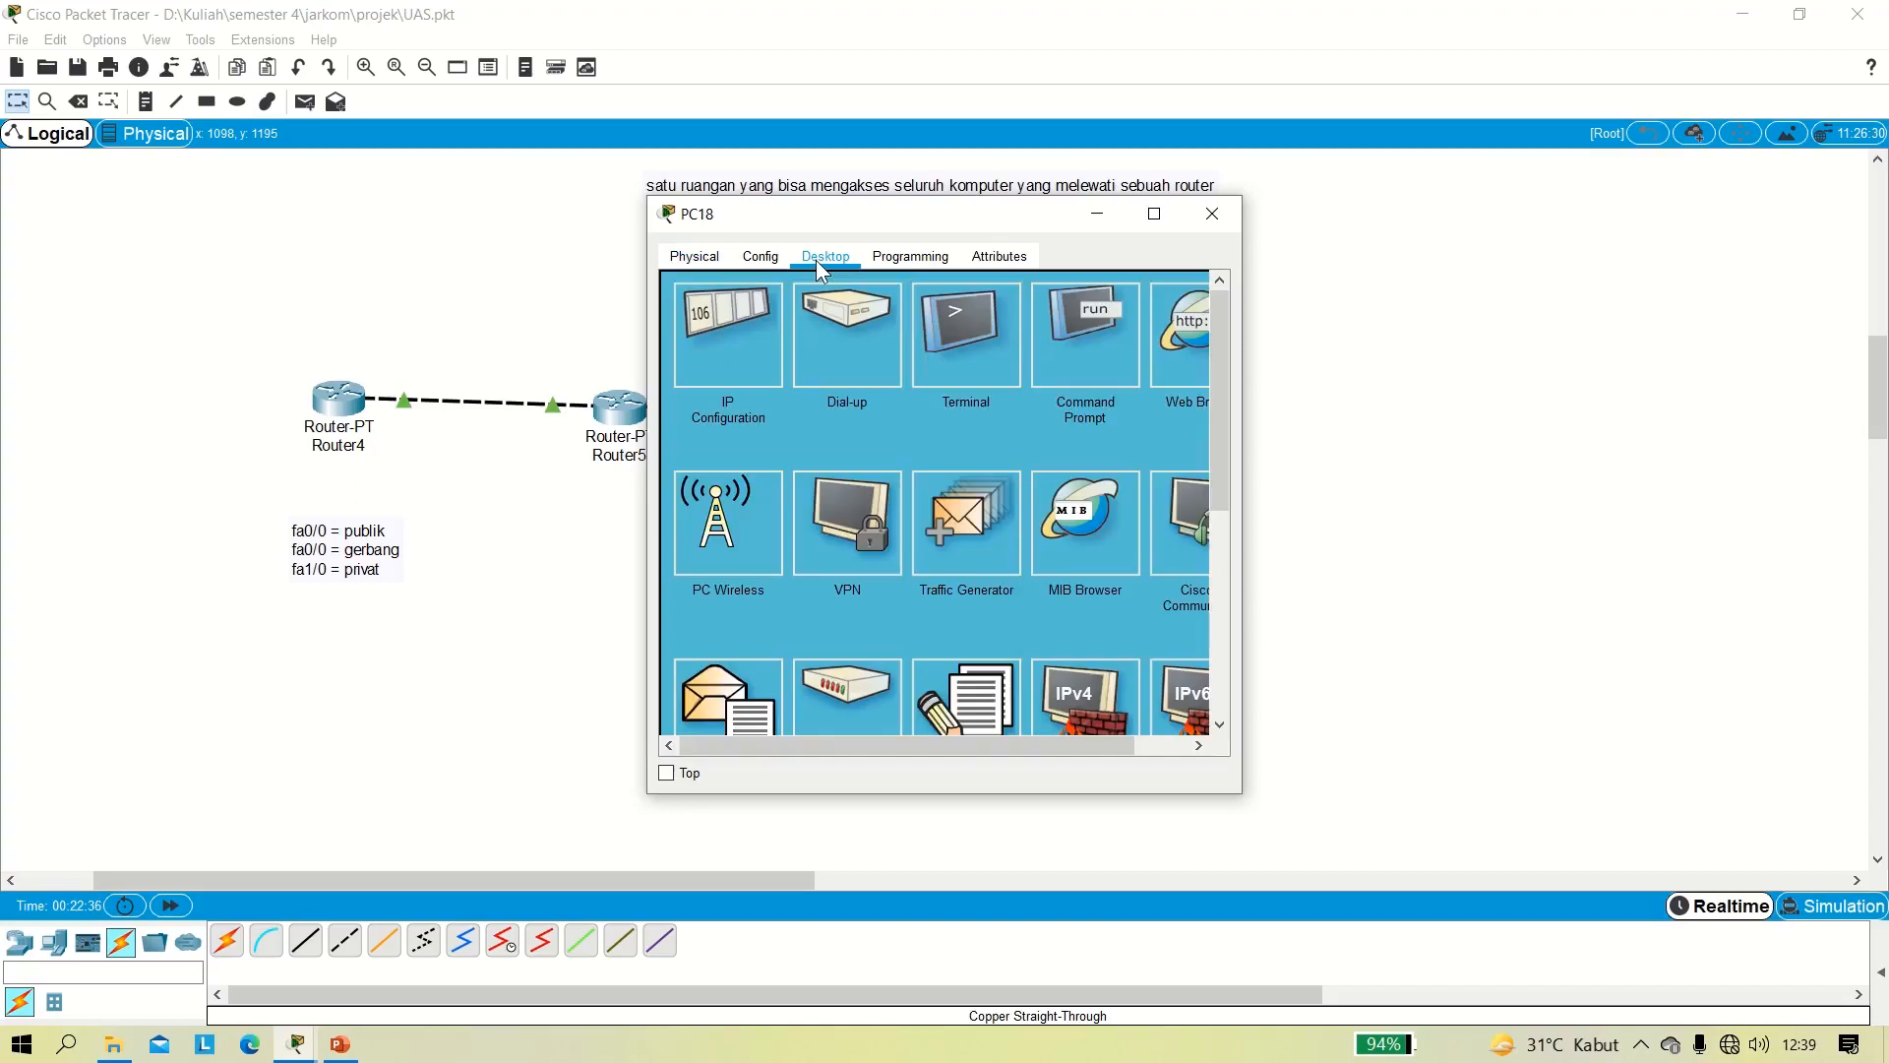
{"action": "left_click", "coordinate": [738, 327]}
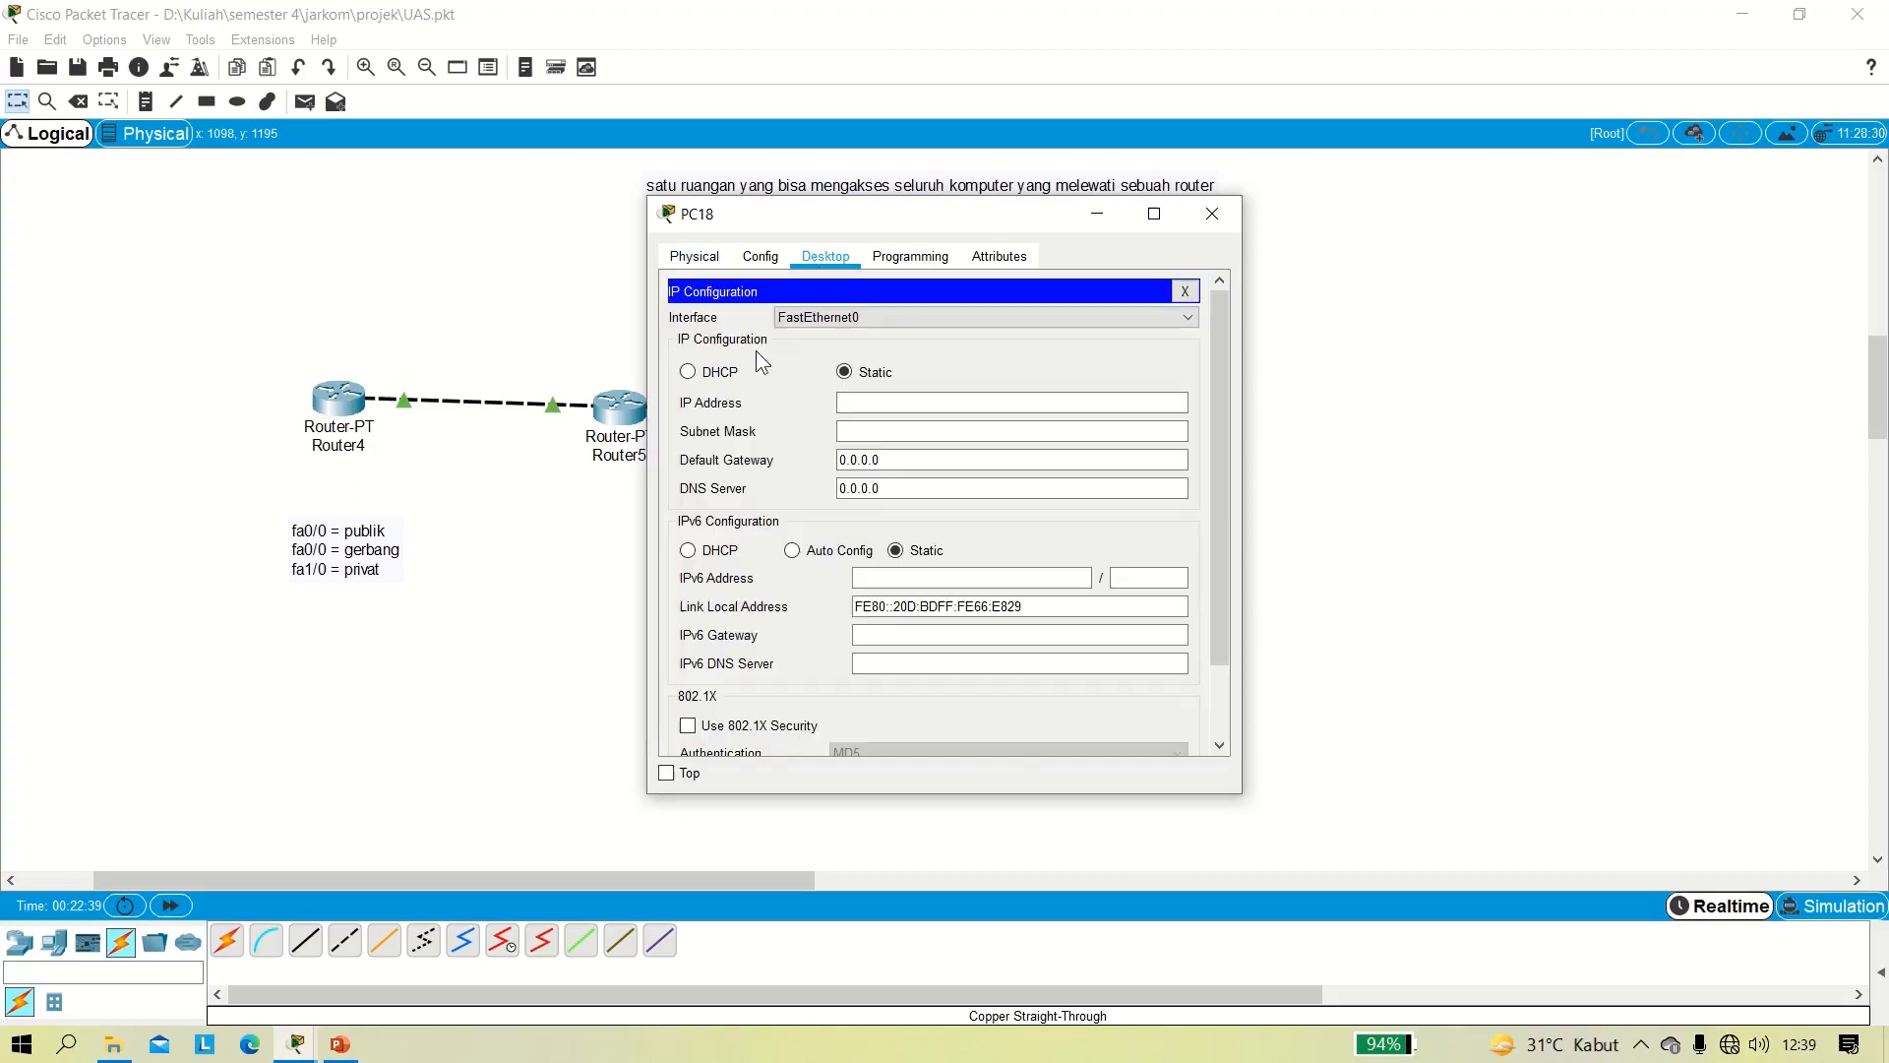
{"action": "left_click", "coordinate": [883, 461]}
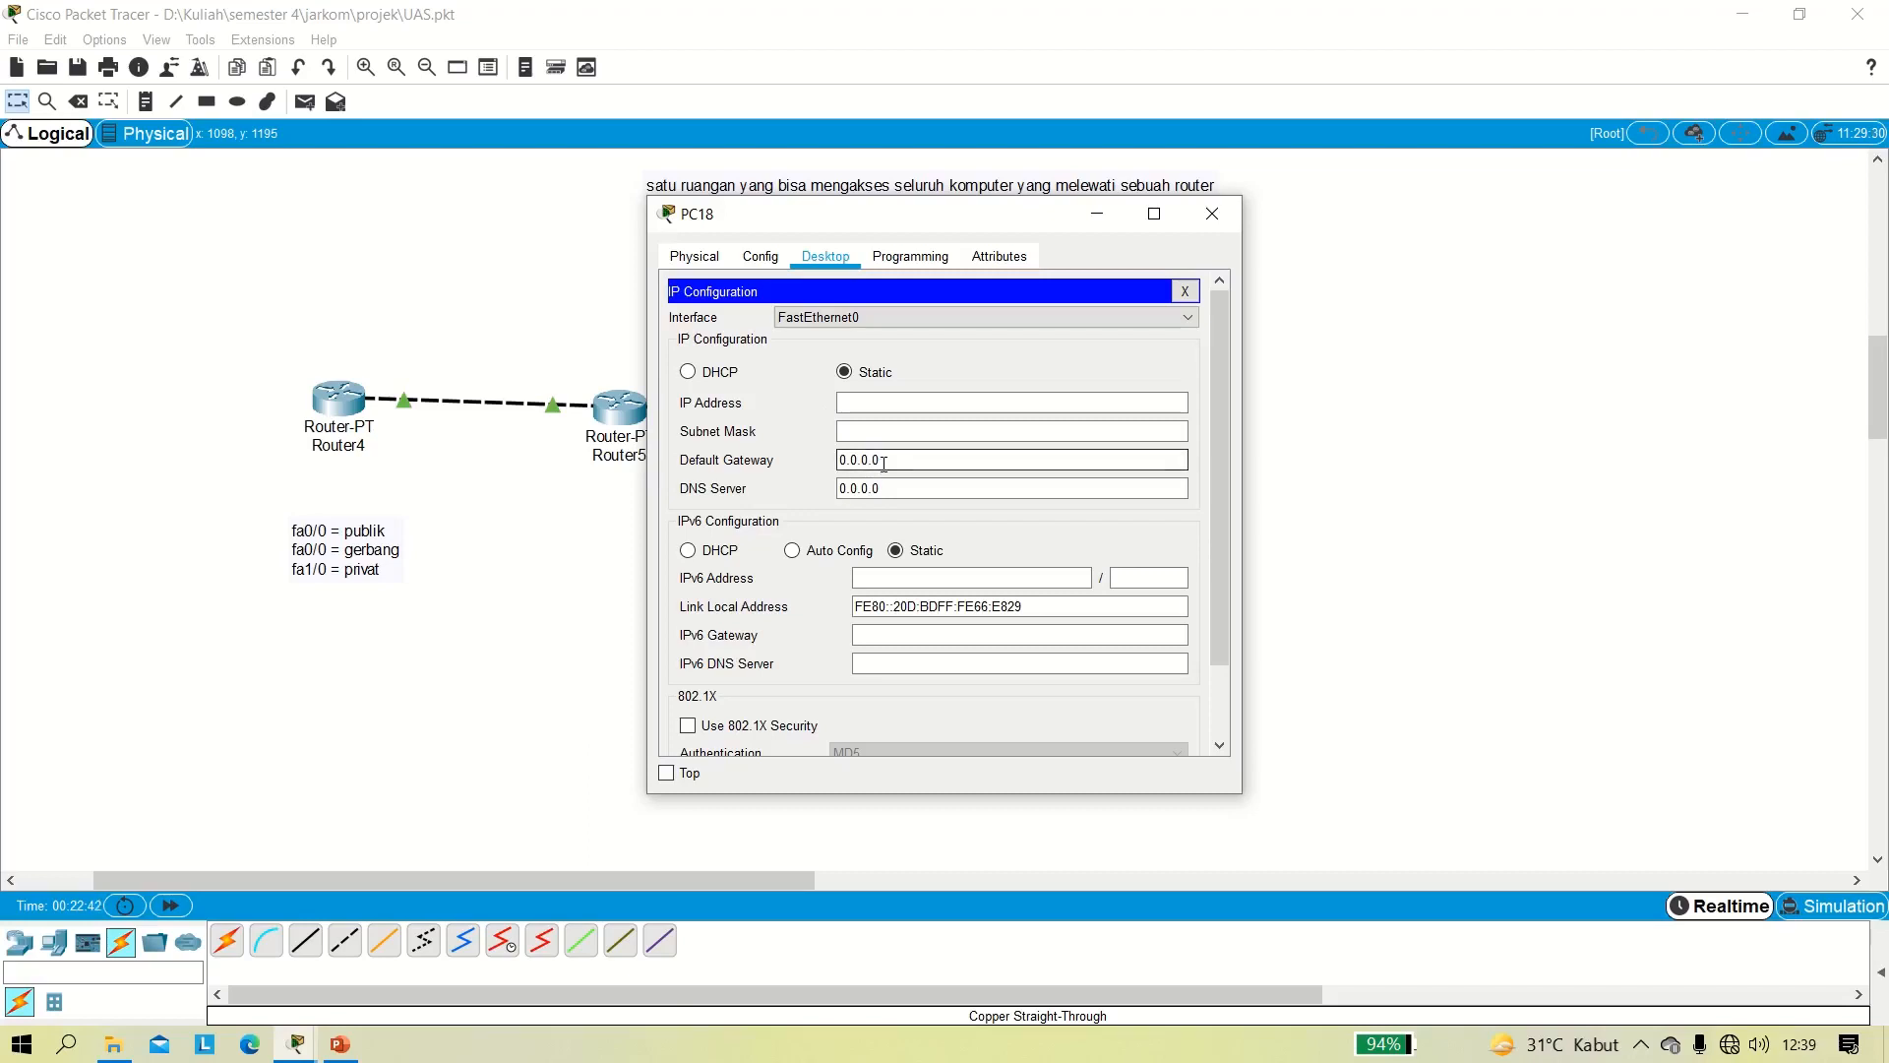
{"action": "left_click_drag", "start_coordinate": [884, 461], "coordinate": [834, 463]}
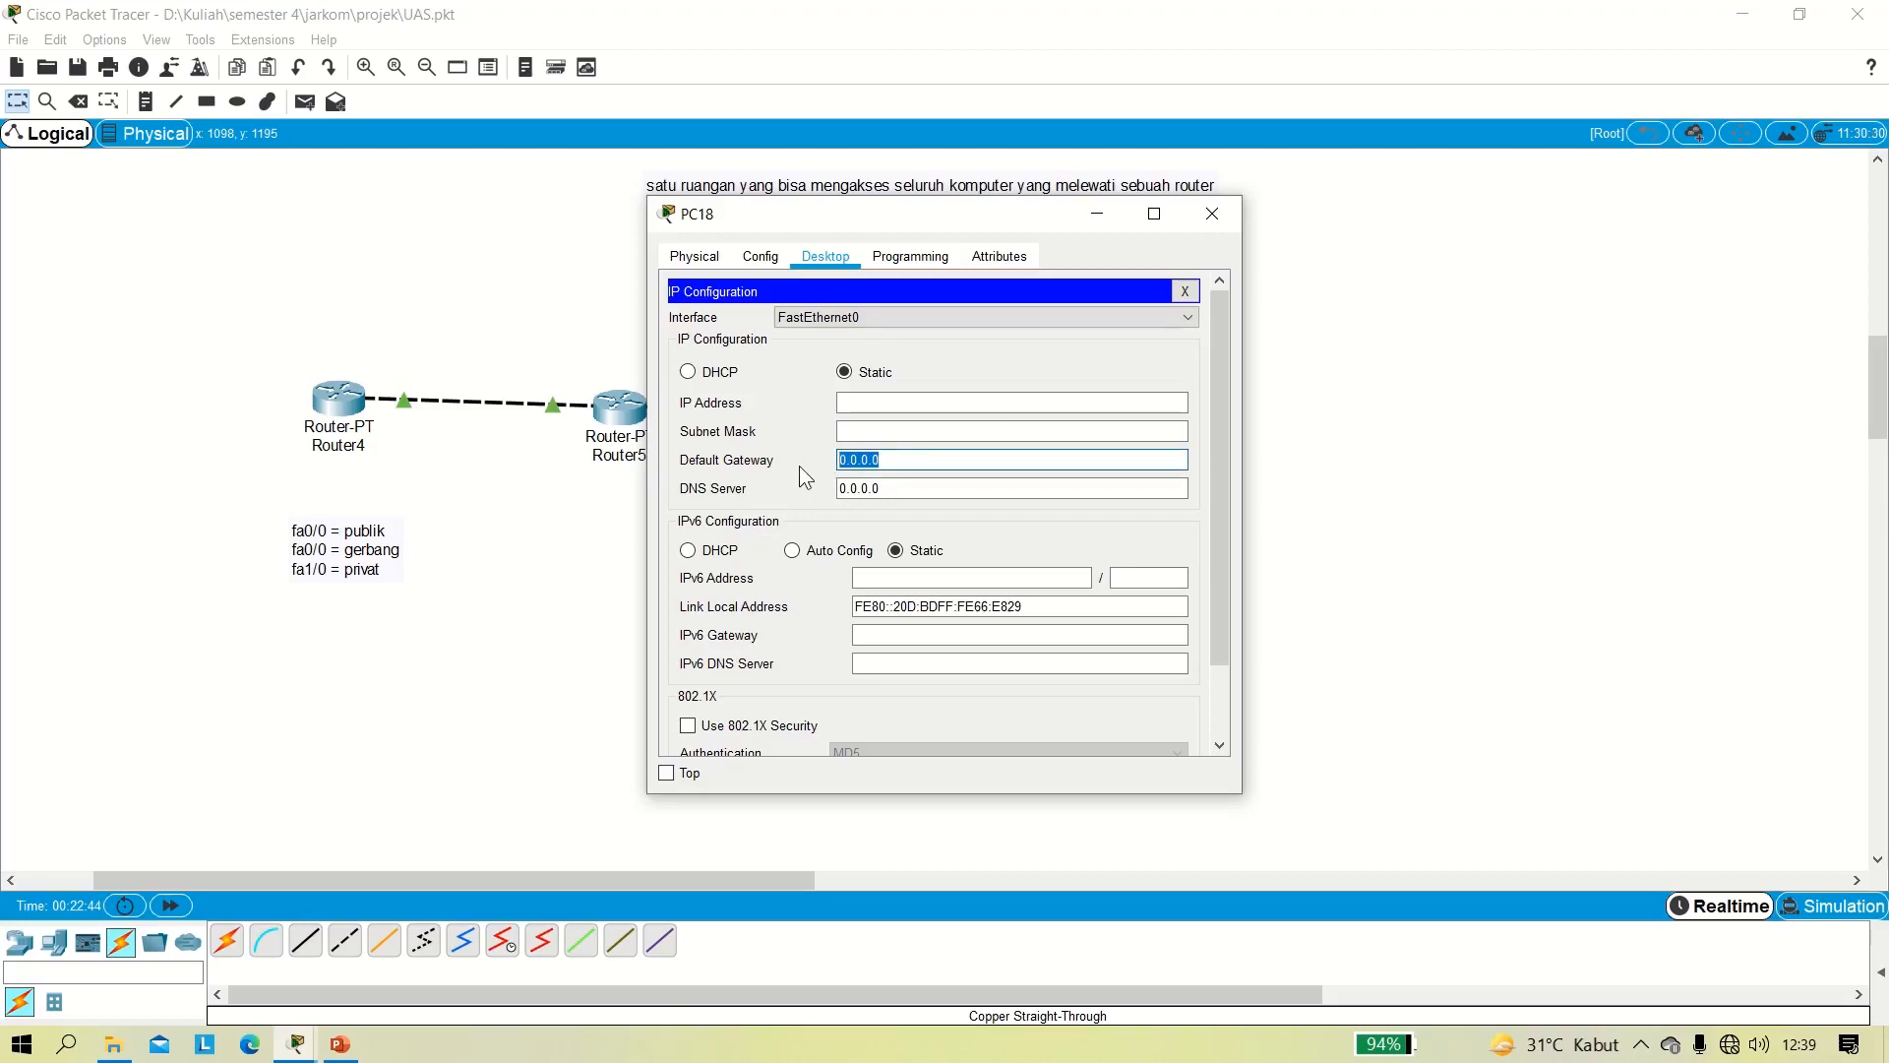
{"action": "type", "text": "192.12.12.1"}
Set PC18's IP address to 192.12.12.2 and subnet mask to 255.255.255.192, and close the PC window.
{"action": "left_click", "coordinate": [857, 403]}
{"action": "left_click_drag", "start_coordinate": [919, 456], "coordinate": [804, 467]}
{"action": "left_click_drag", "start_coordinate": [913, 461], "coordinate": [786, 476]}
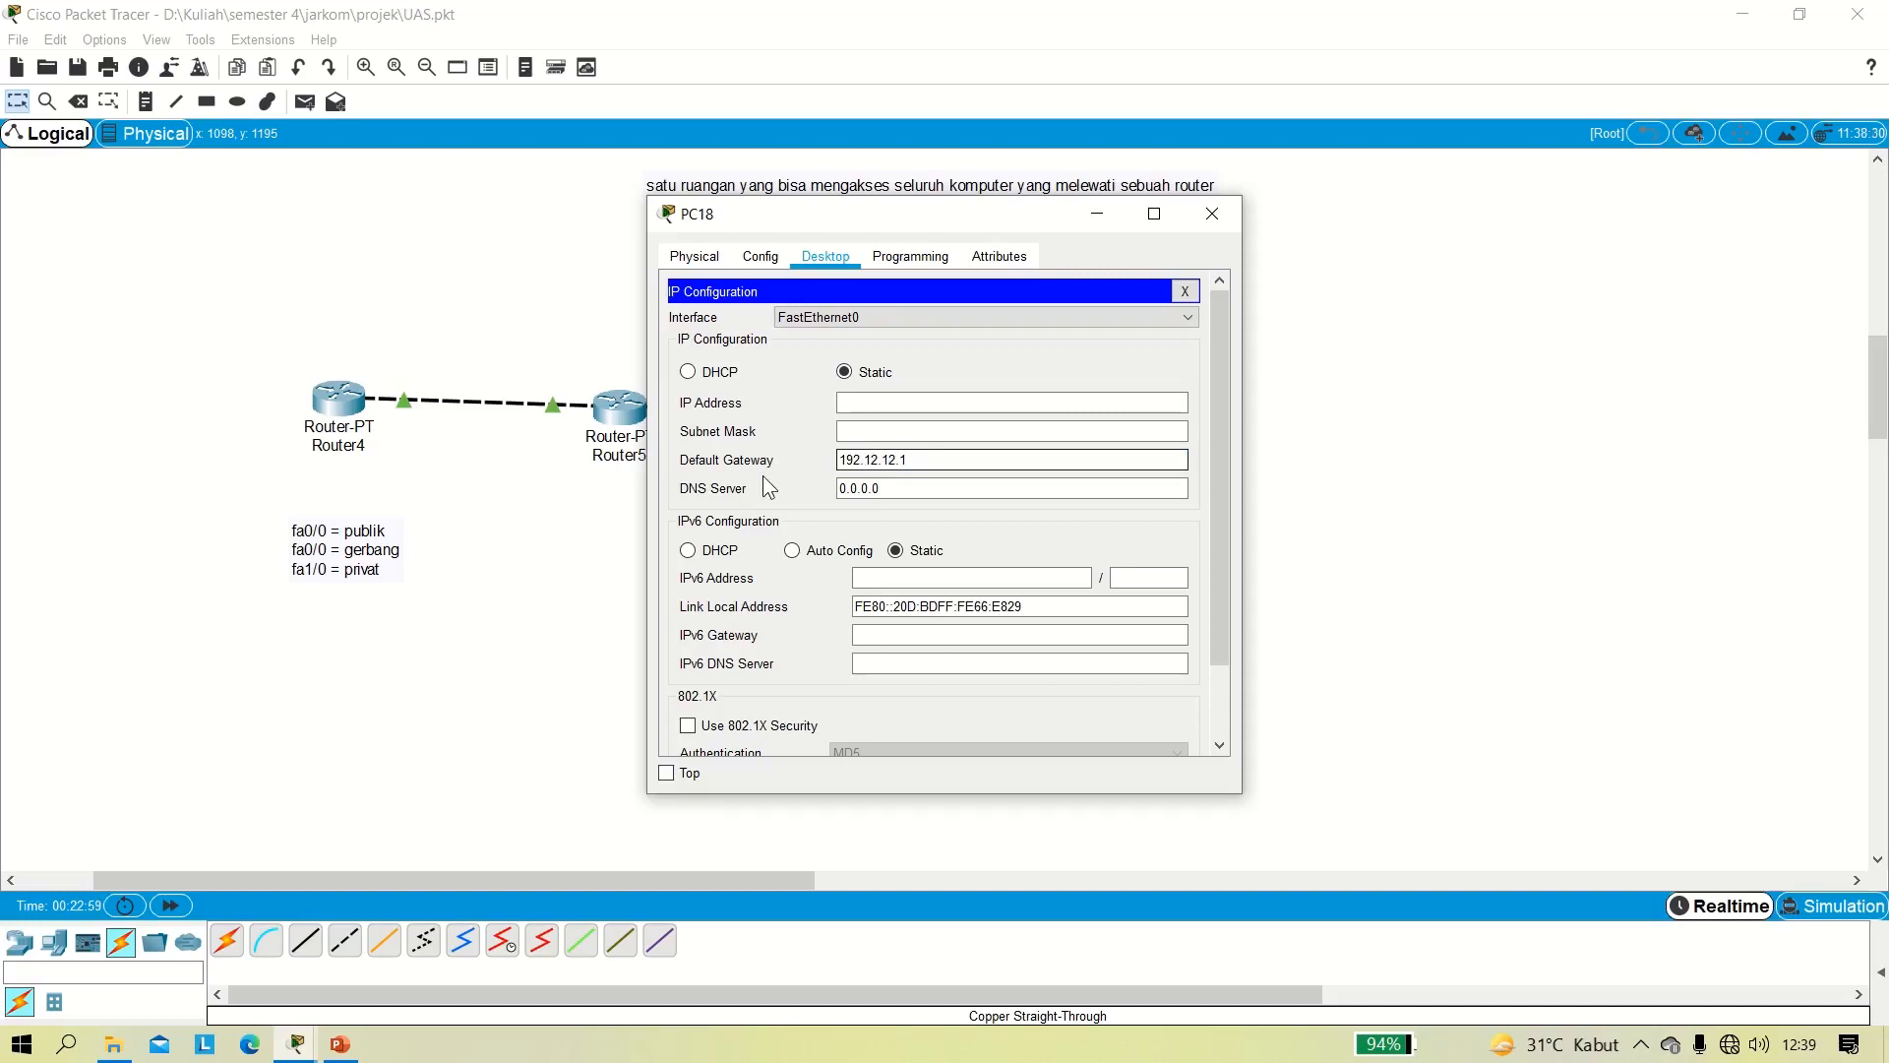
{"action": "left_click_drag", "start_coordinate": [909, 460], "coordinate": [899, 460]}
{"action": "left_click", "coordinate": [887, 409]}
{"action": "left_click", "coordinate": [896, 458]}
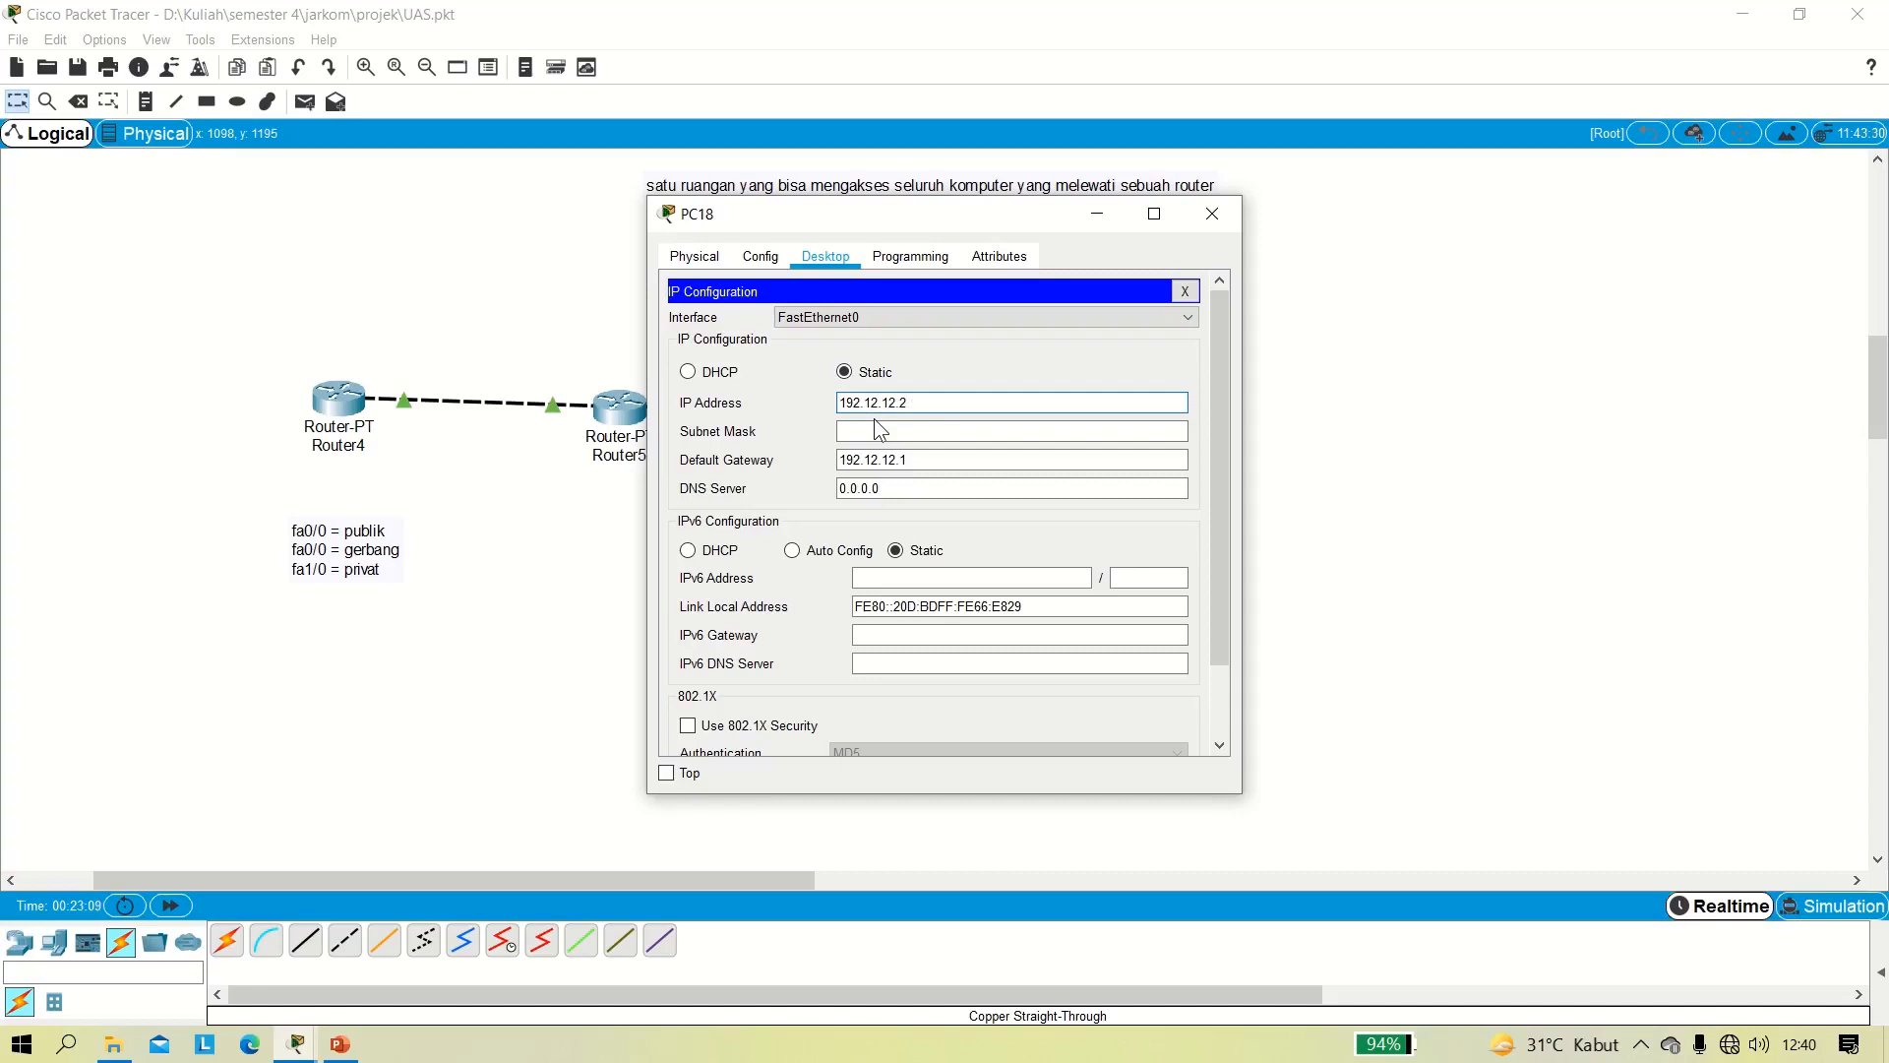
{"action": "left_click", "coordinate": [921, 430]}
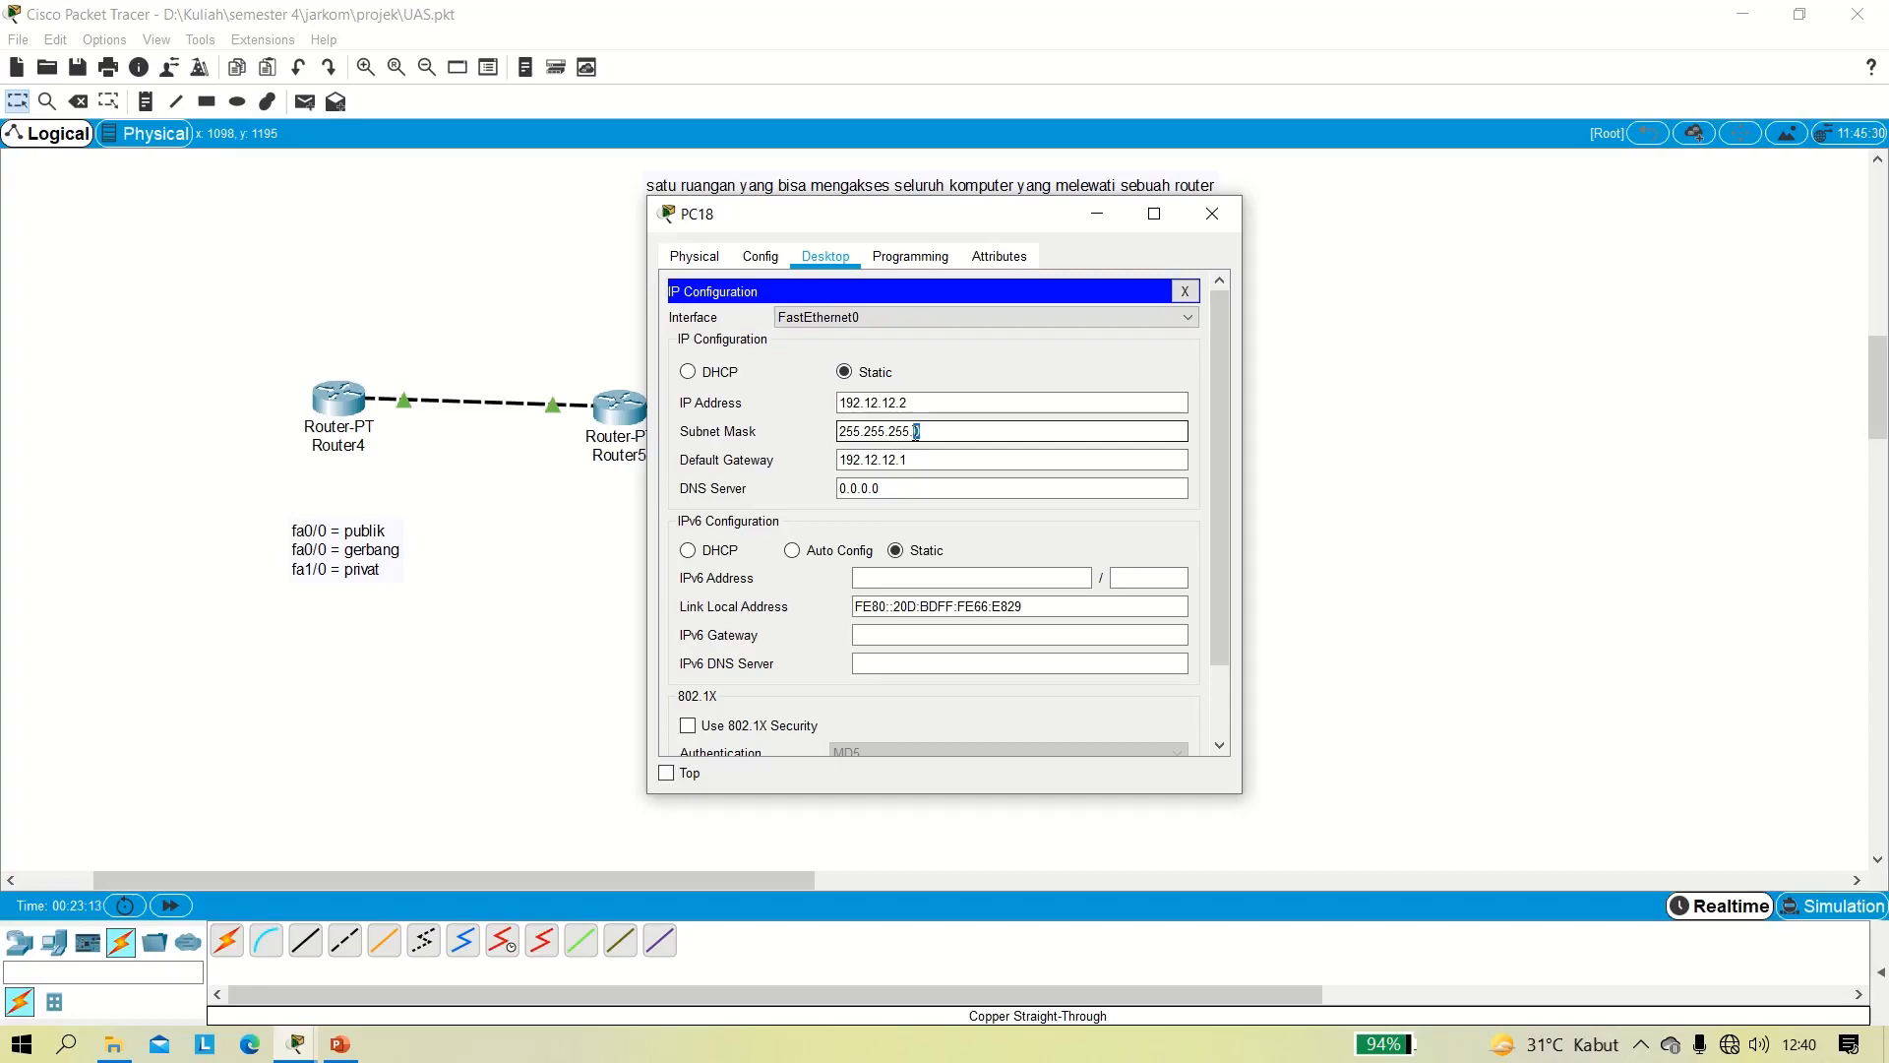
{"action": "key", "text": "BackSpace"}
{"action": "type", "text": "192"}
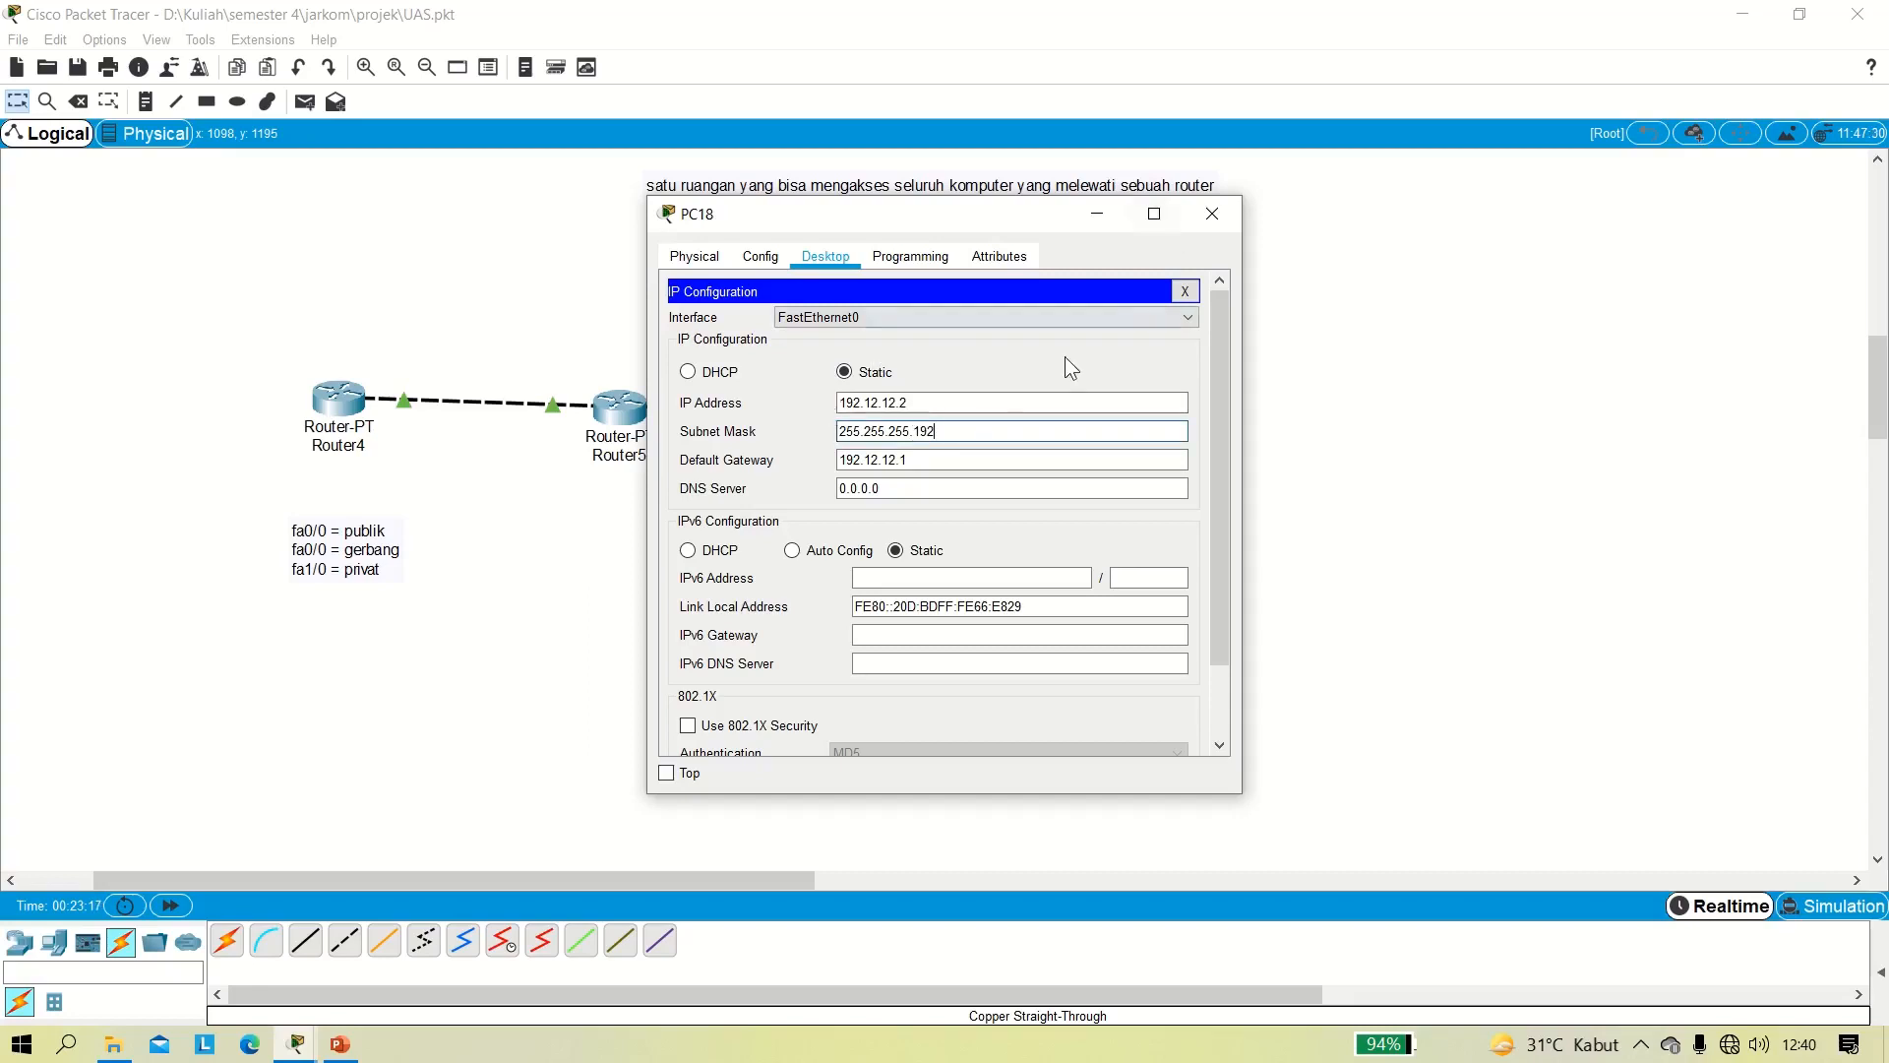
{"action": "left_click", "coordinate": [1211, 218]}
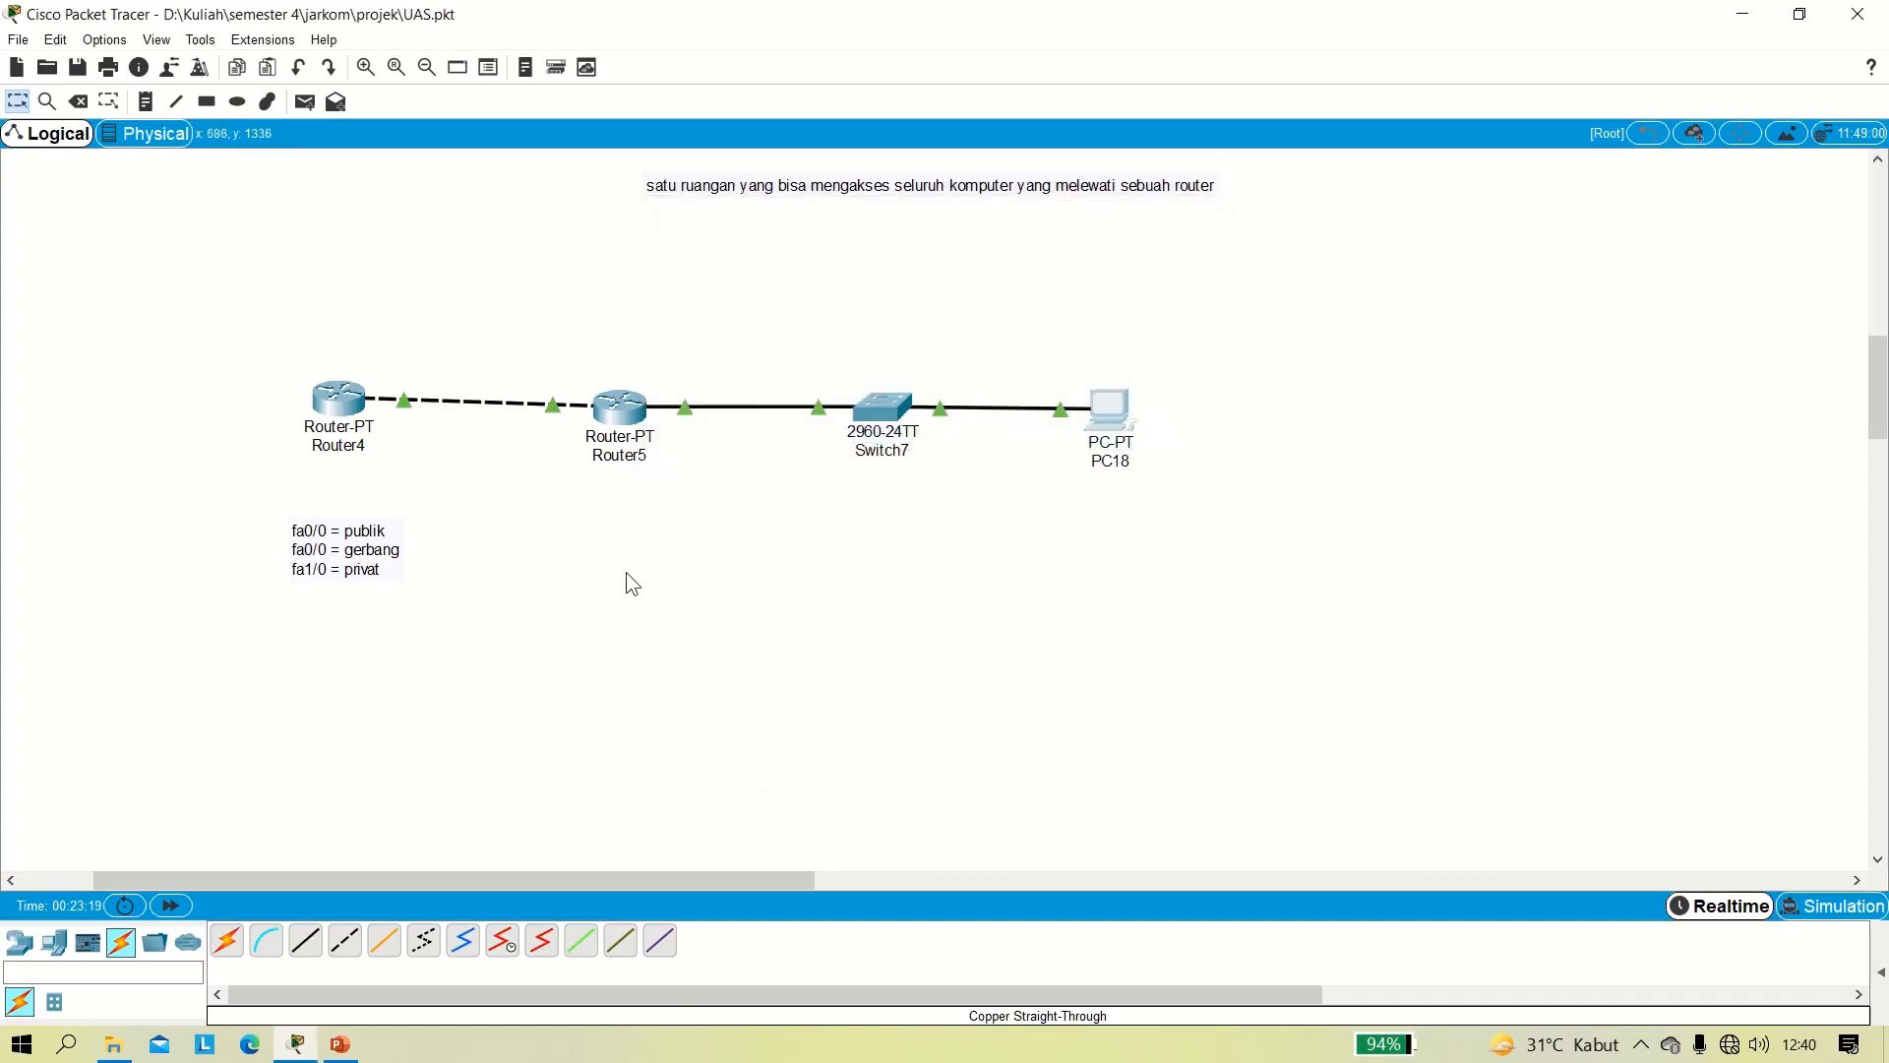
Reopen Router5's command line and set its hostname to router5.
{"action": "left_click", "coordinate": [626, 408]}
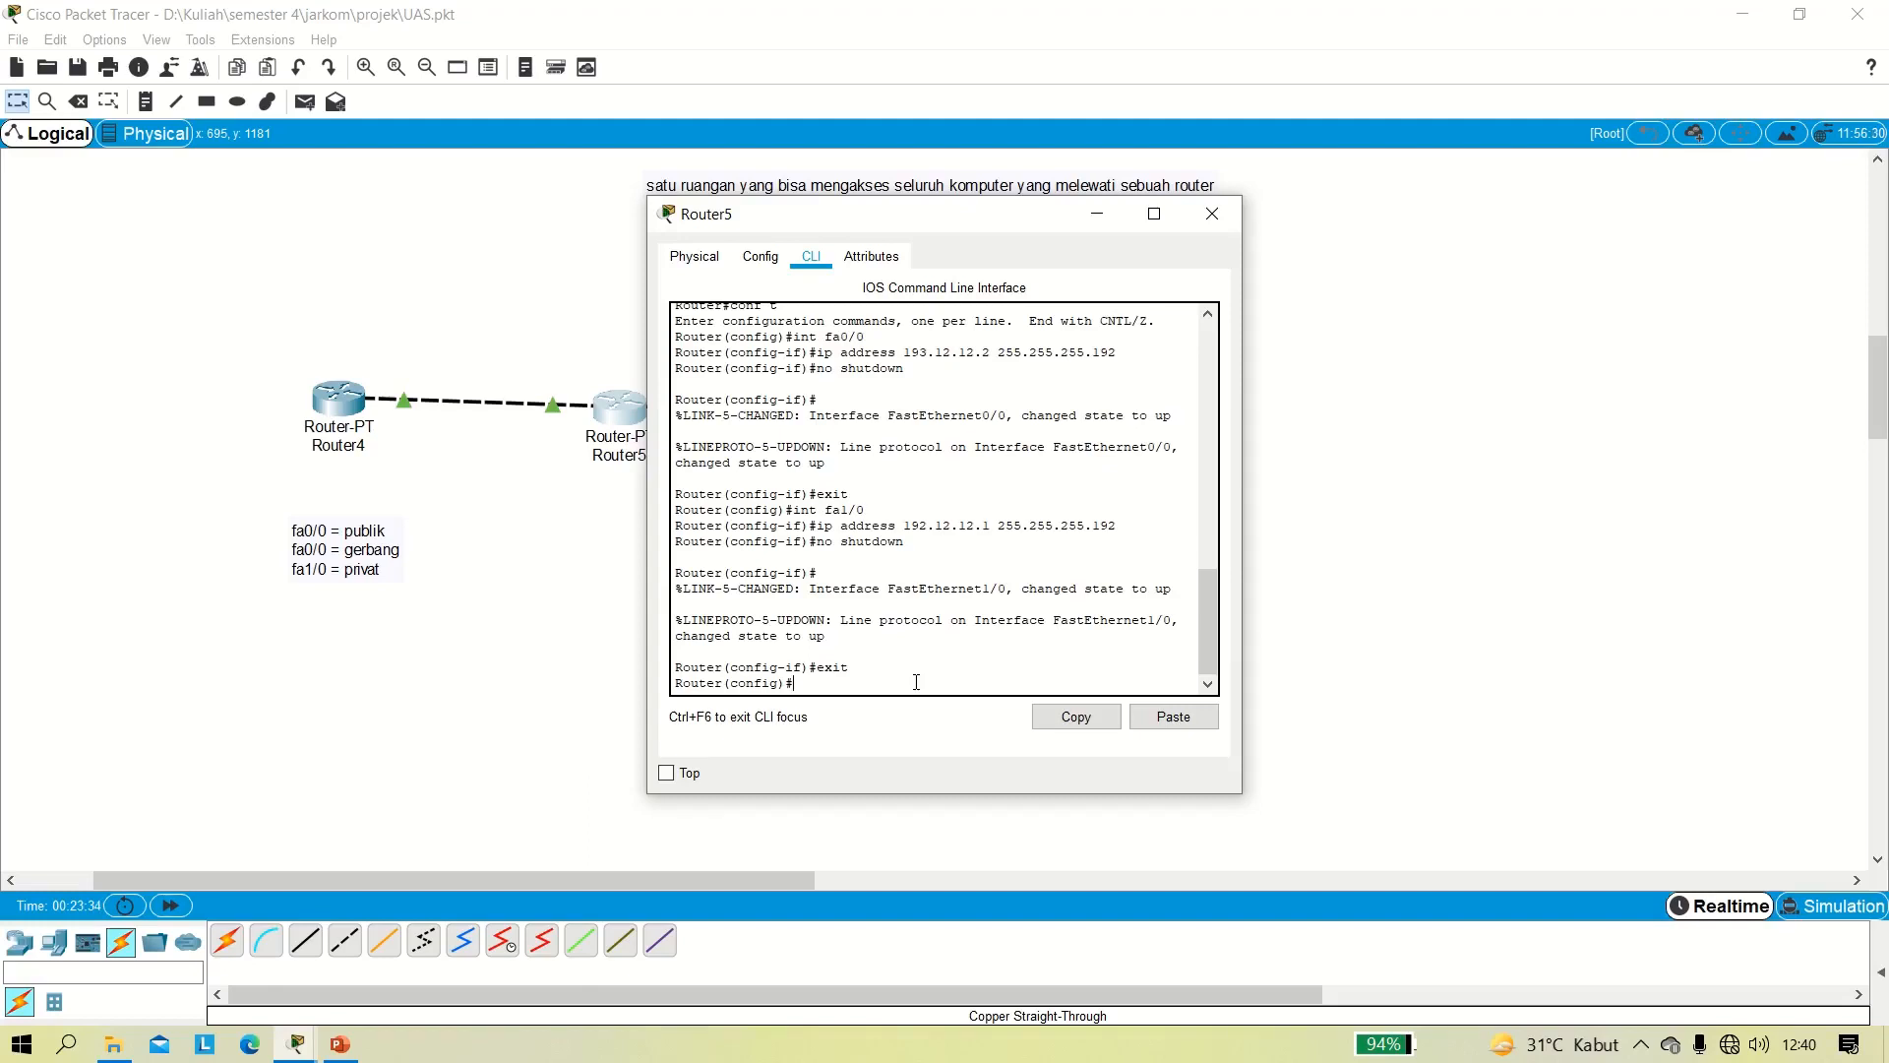
{"action": "type", "text": "ostname router5"}
{"action": "key", "text": "Return"}
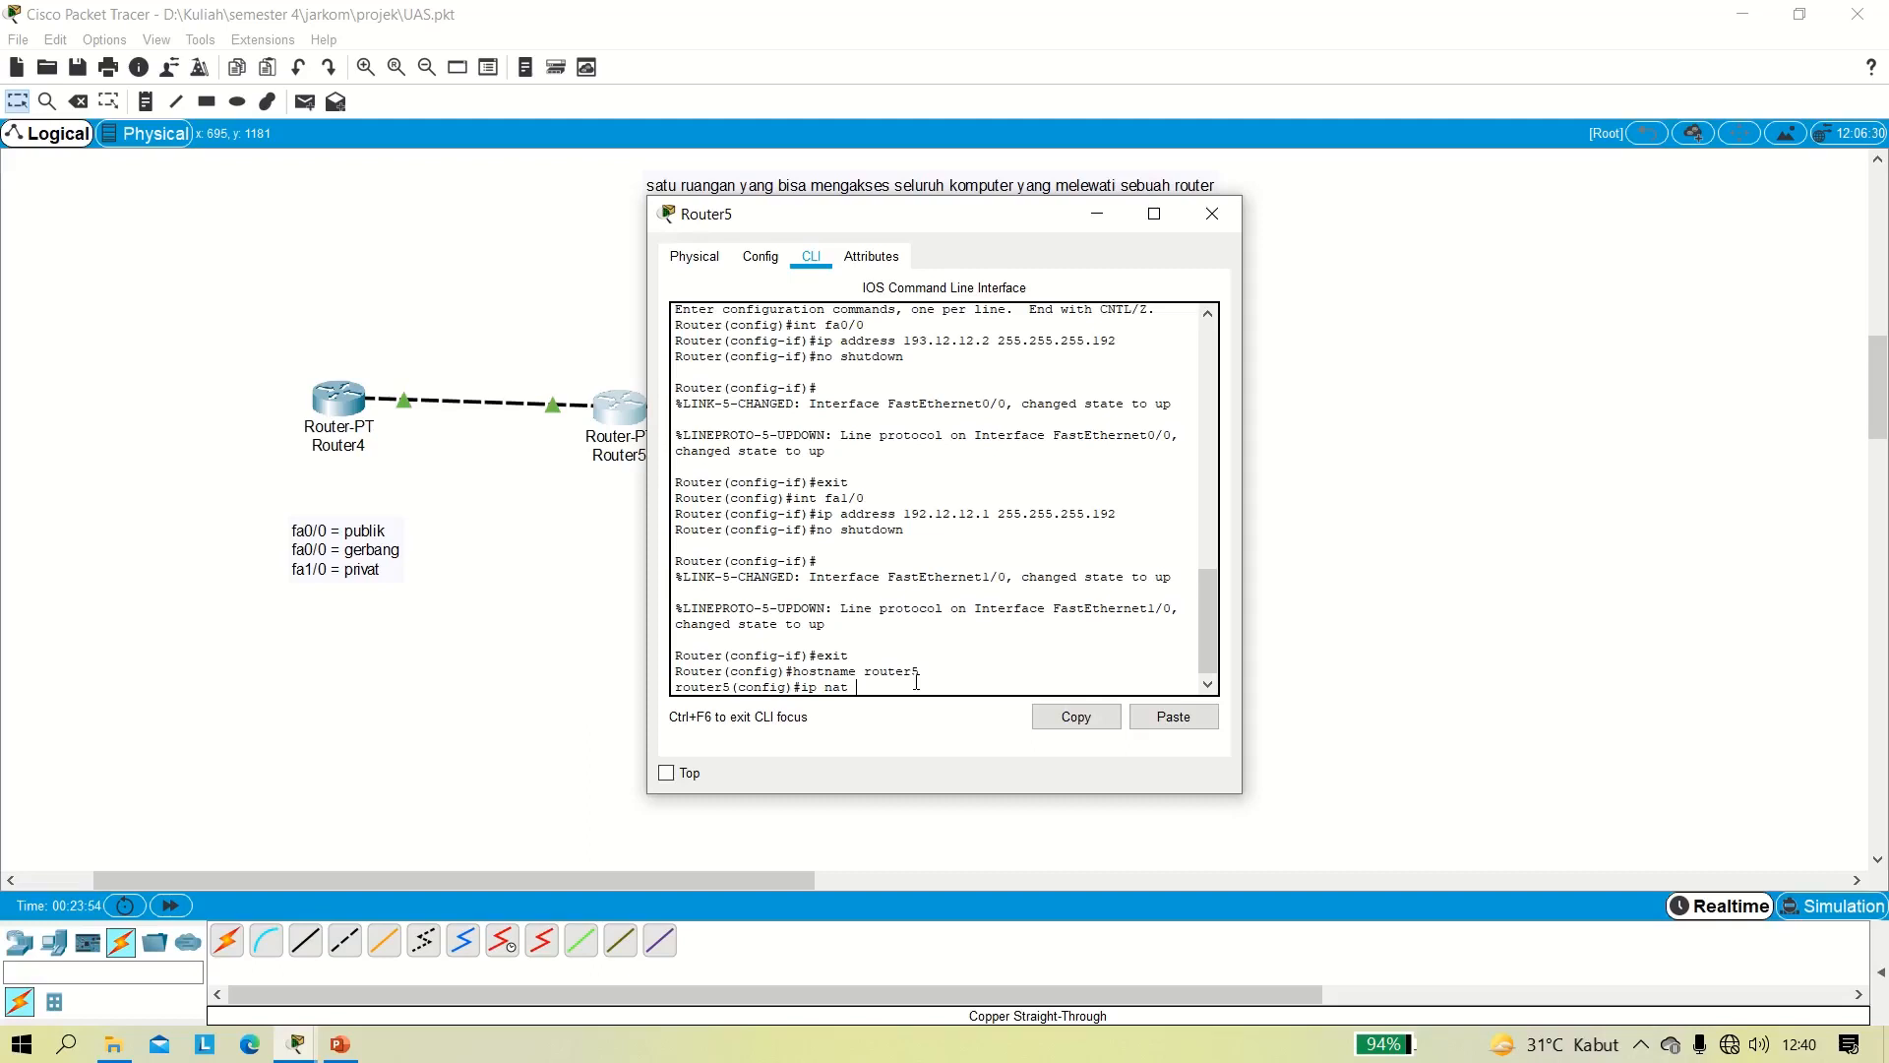
Add a static inside-source NAT mapping on Router5 from 192.12.12.2 to 193.12.12.2.
{"action": "type", "text": "ip nat insdide"}
{"action": "key", "text": "BackSpace"}
{"action": "key", "text": "BackSpace"}
{"action": "key", "text": "BackSpace"}
{"action": "type", "text": "ide source static 192.12.12.2 193.12.12."}
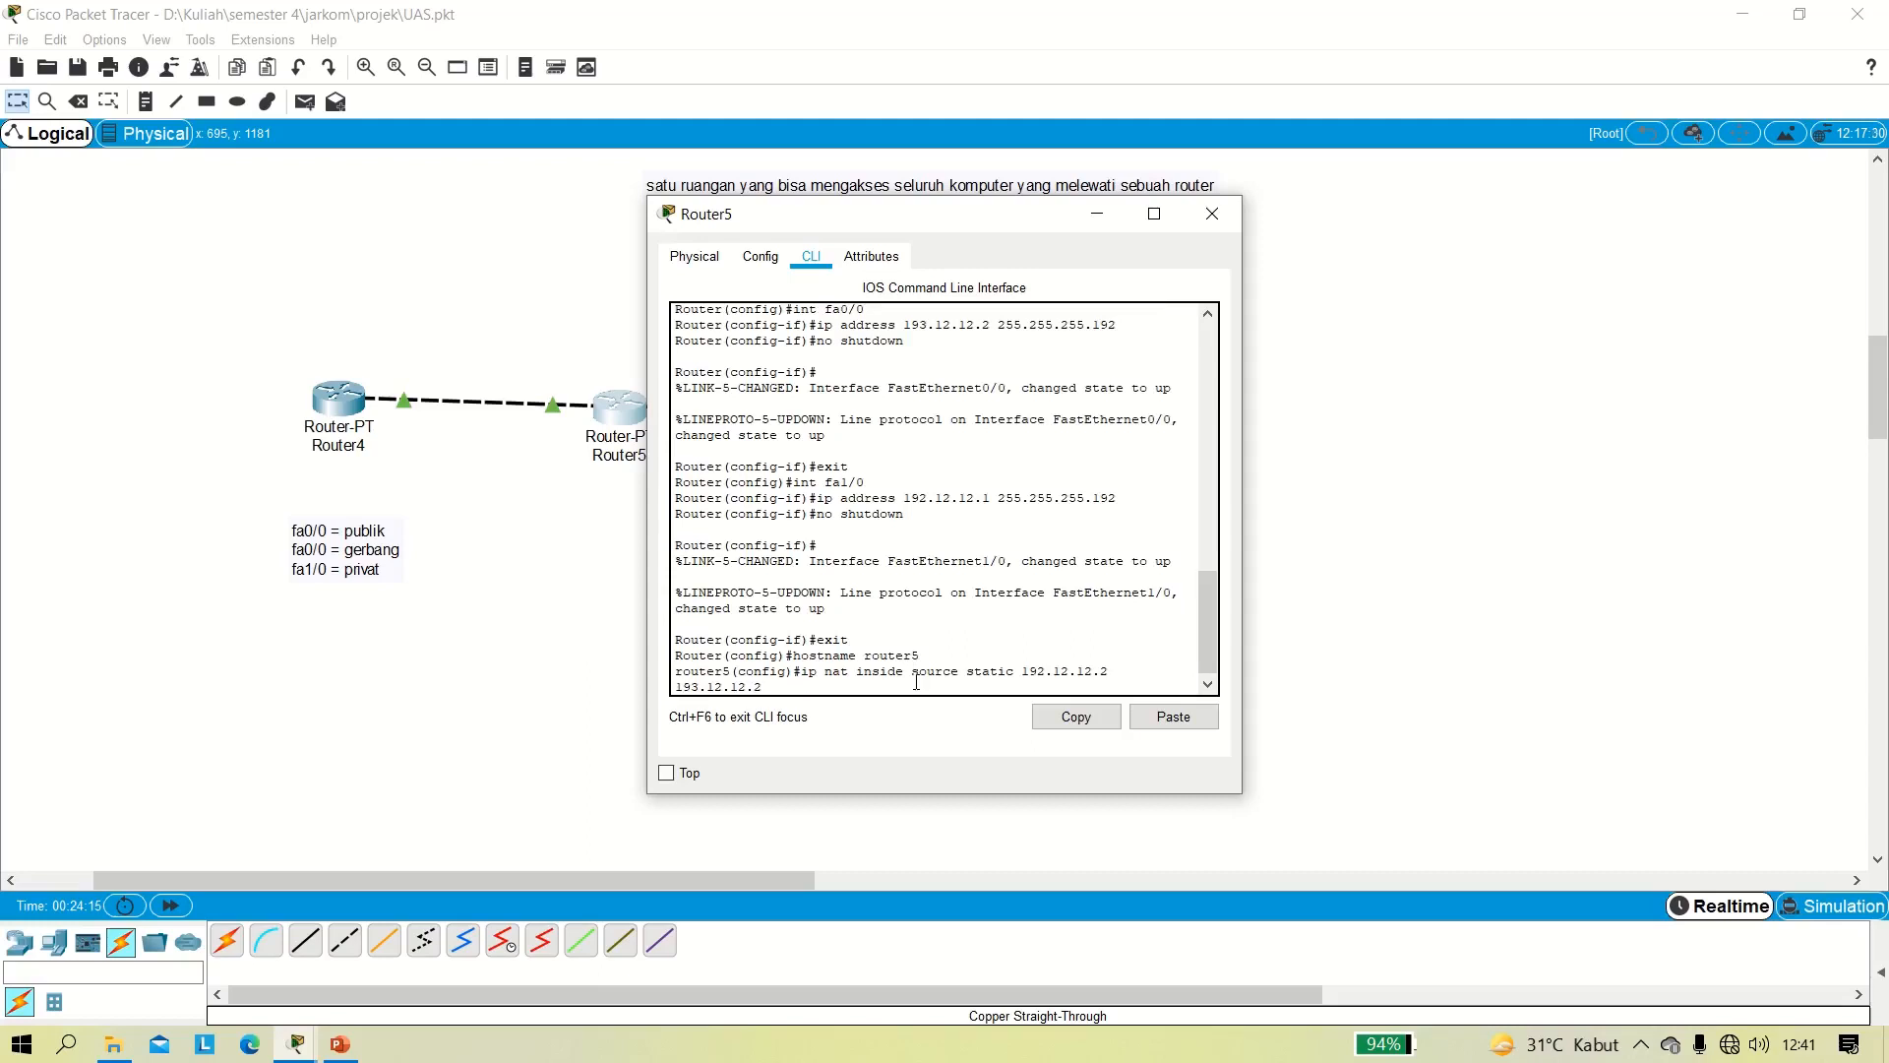
{"action": "type", "text": "2"}
{"action": "key", "text": "Return"}
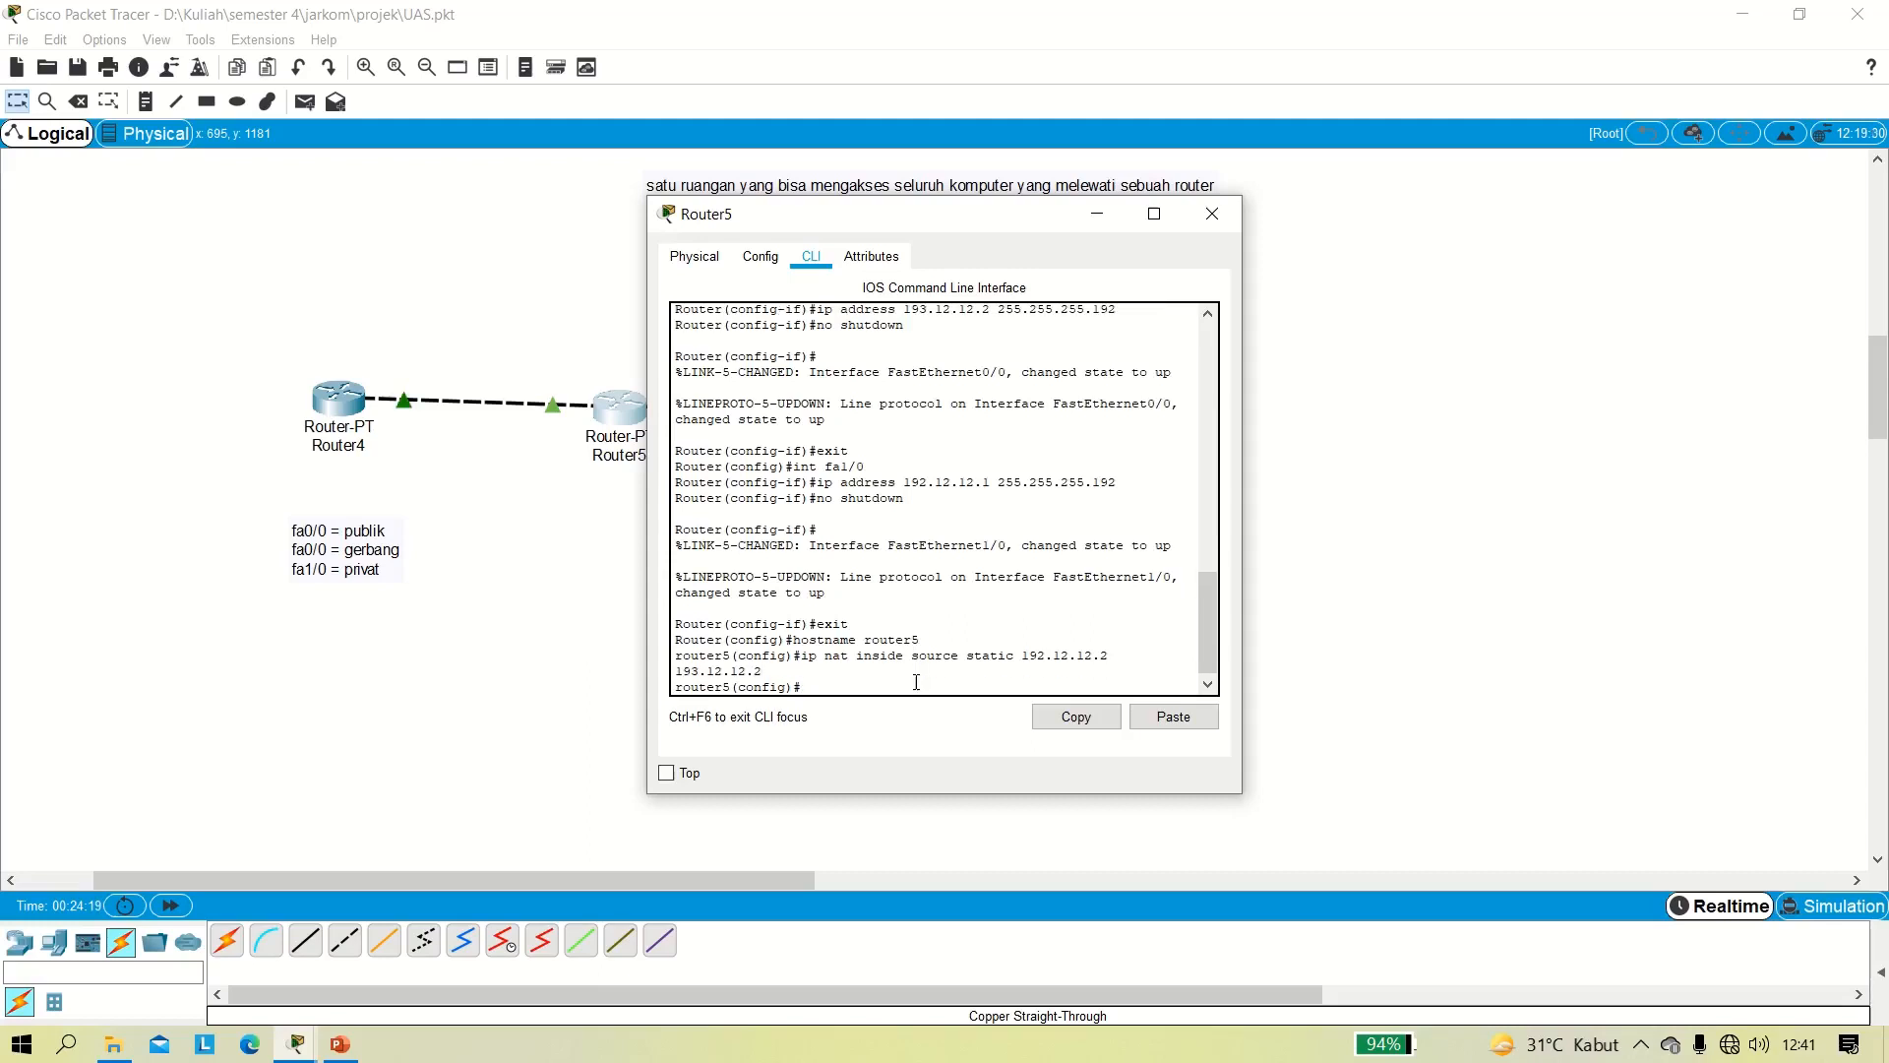
Mark Router5's fa0/0 interface as the NAT outside interface with ip nat outside.
{"action": "type", "text": "int fa0/0"}
{"action": "key", "text": "Return"}
{"action": "type", "text": "ip nat outside"}
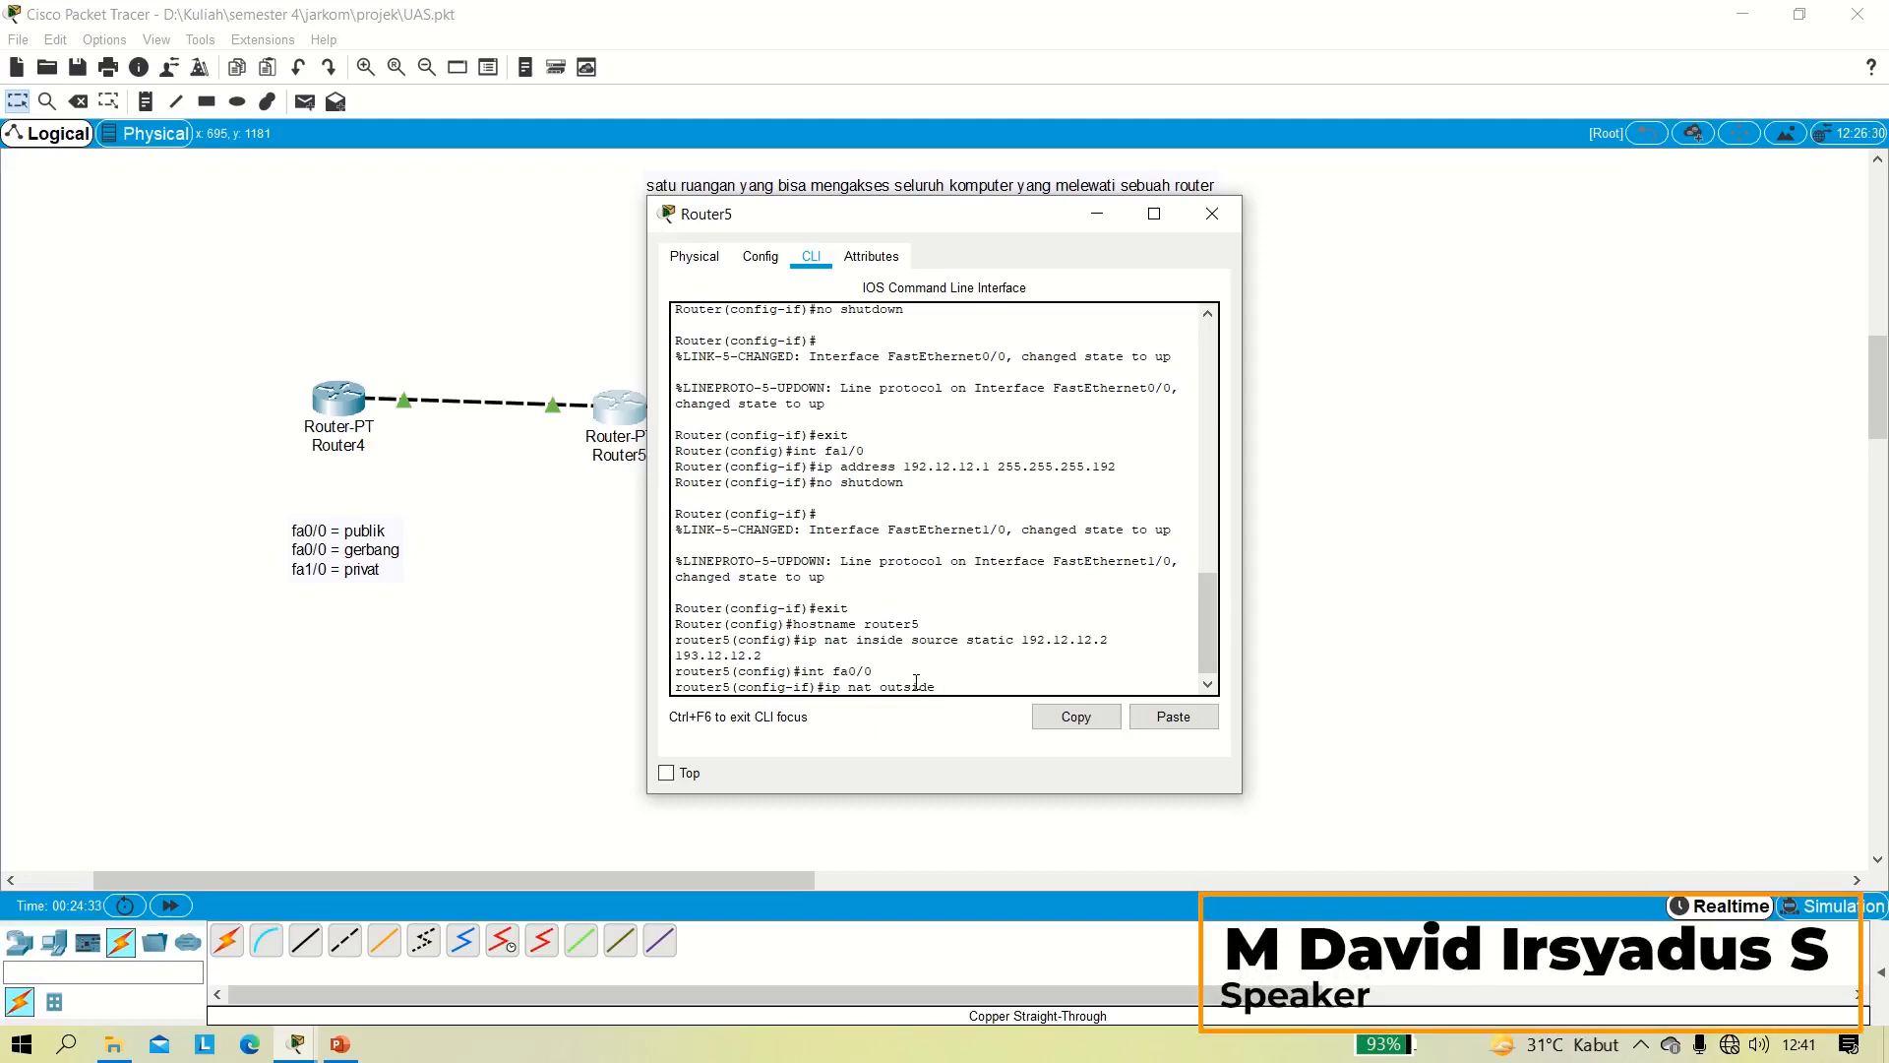
{"action": "key", "text": "Return"}
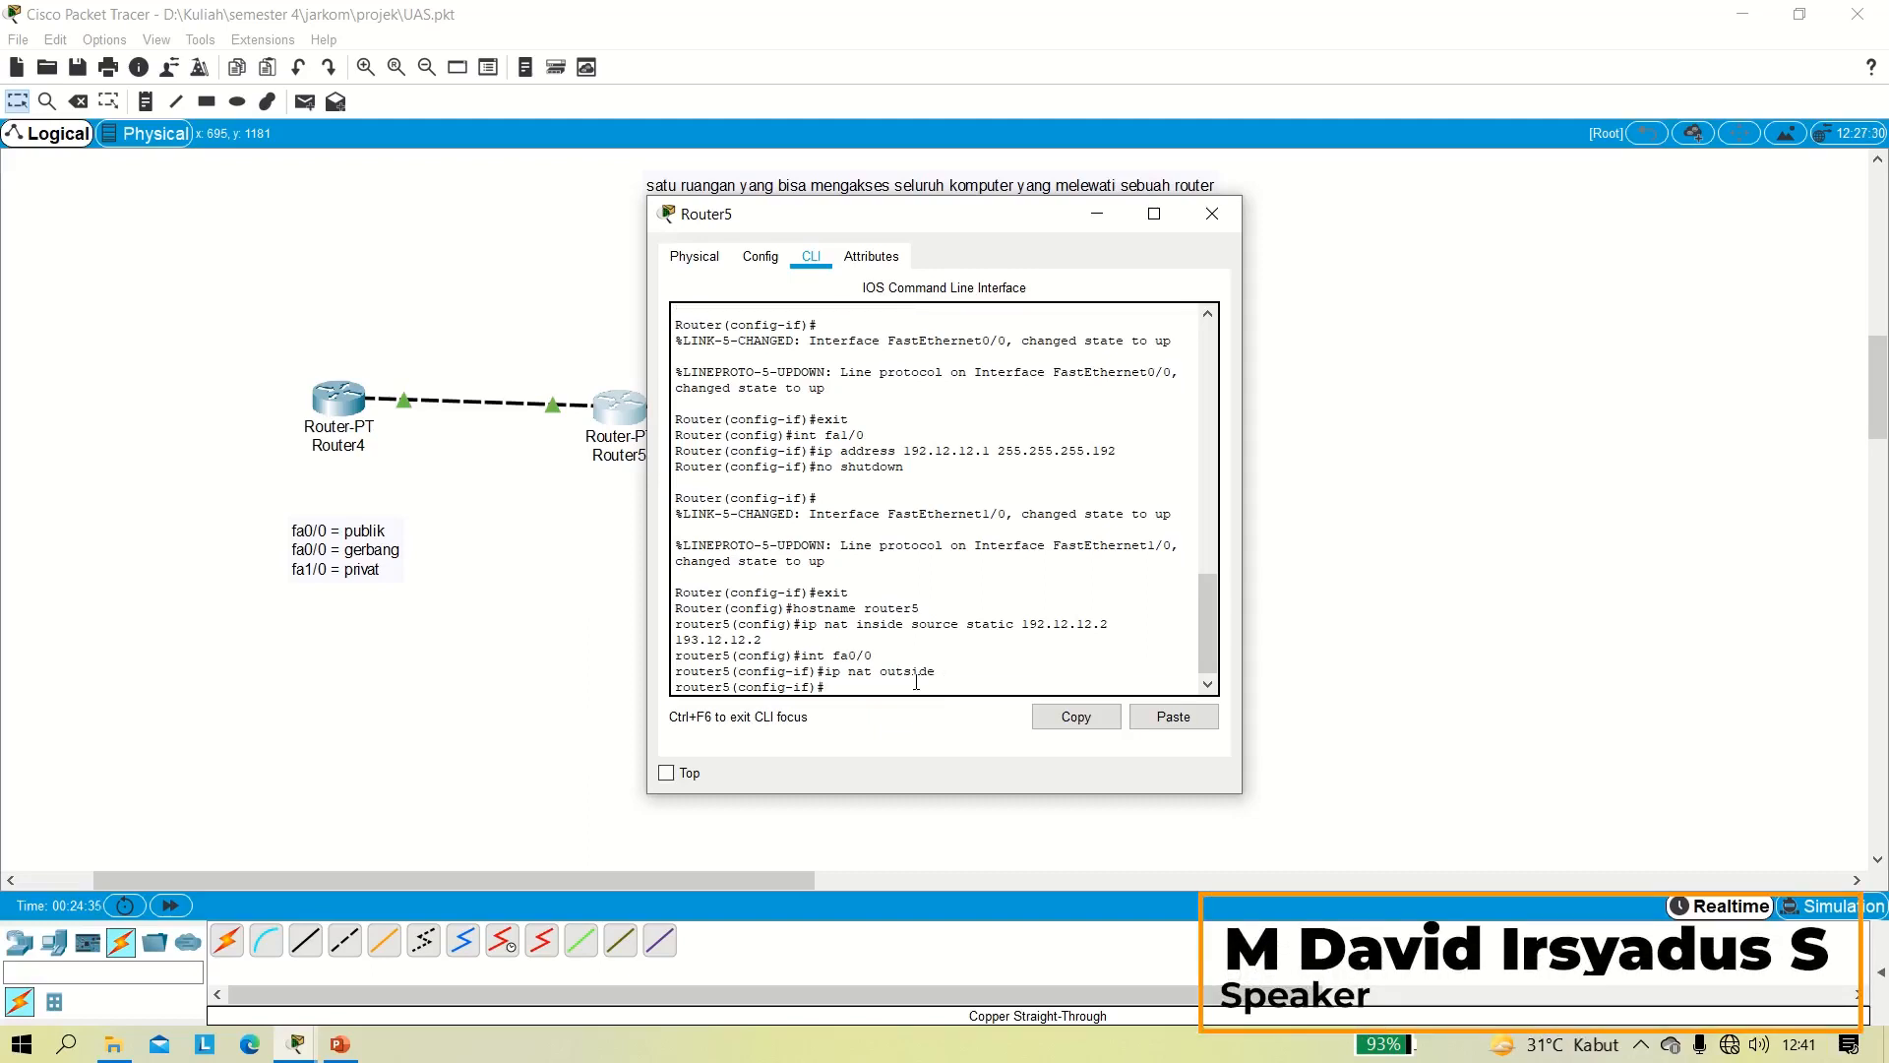
Mark Router5's fa1/0 as the NAT inside interface, issue no shutdown, exit the interface and close the router window.
{"action": "type", "text": "int fa1"}
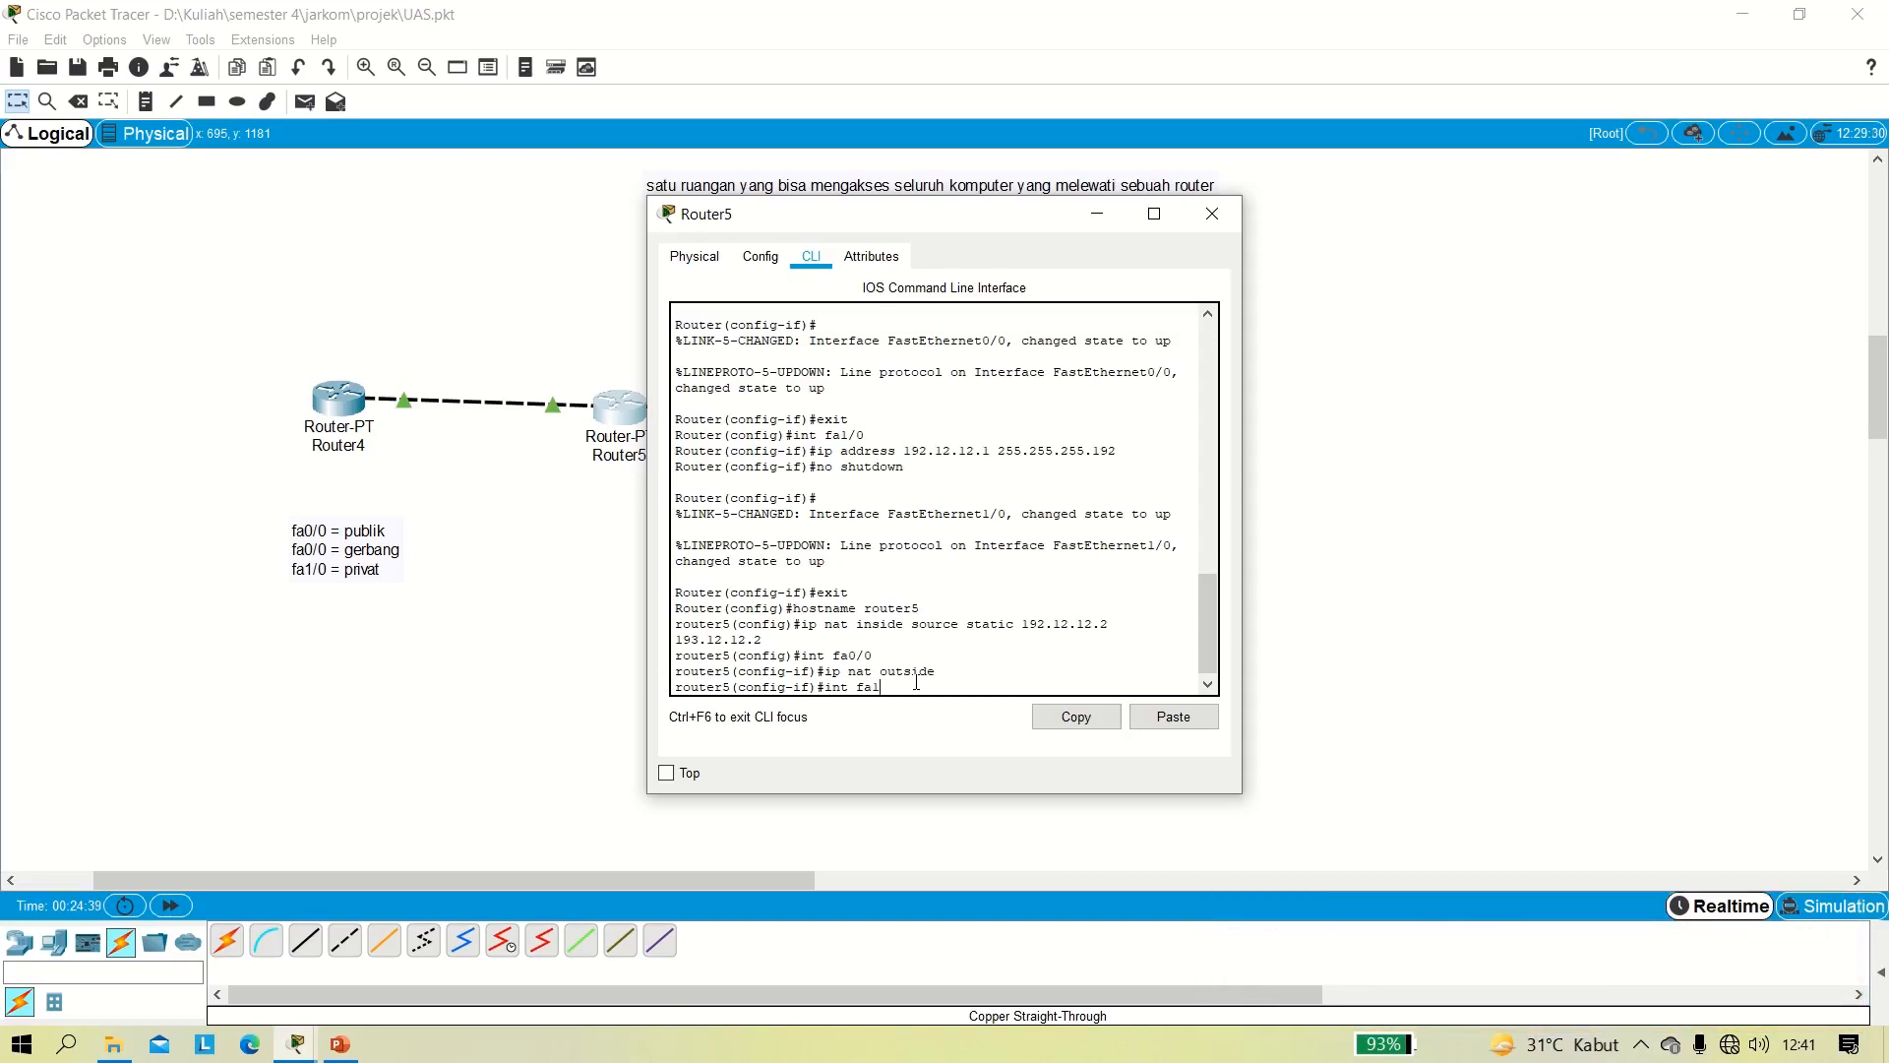
{"action": "type", "text": "/0"}
{"action": "key", "text": "Return"}
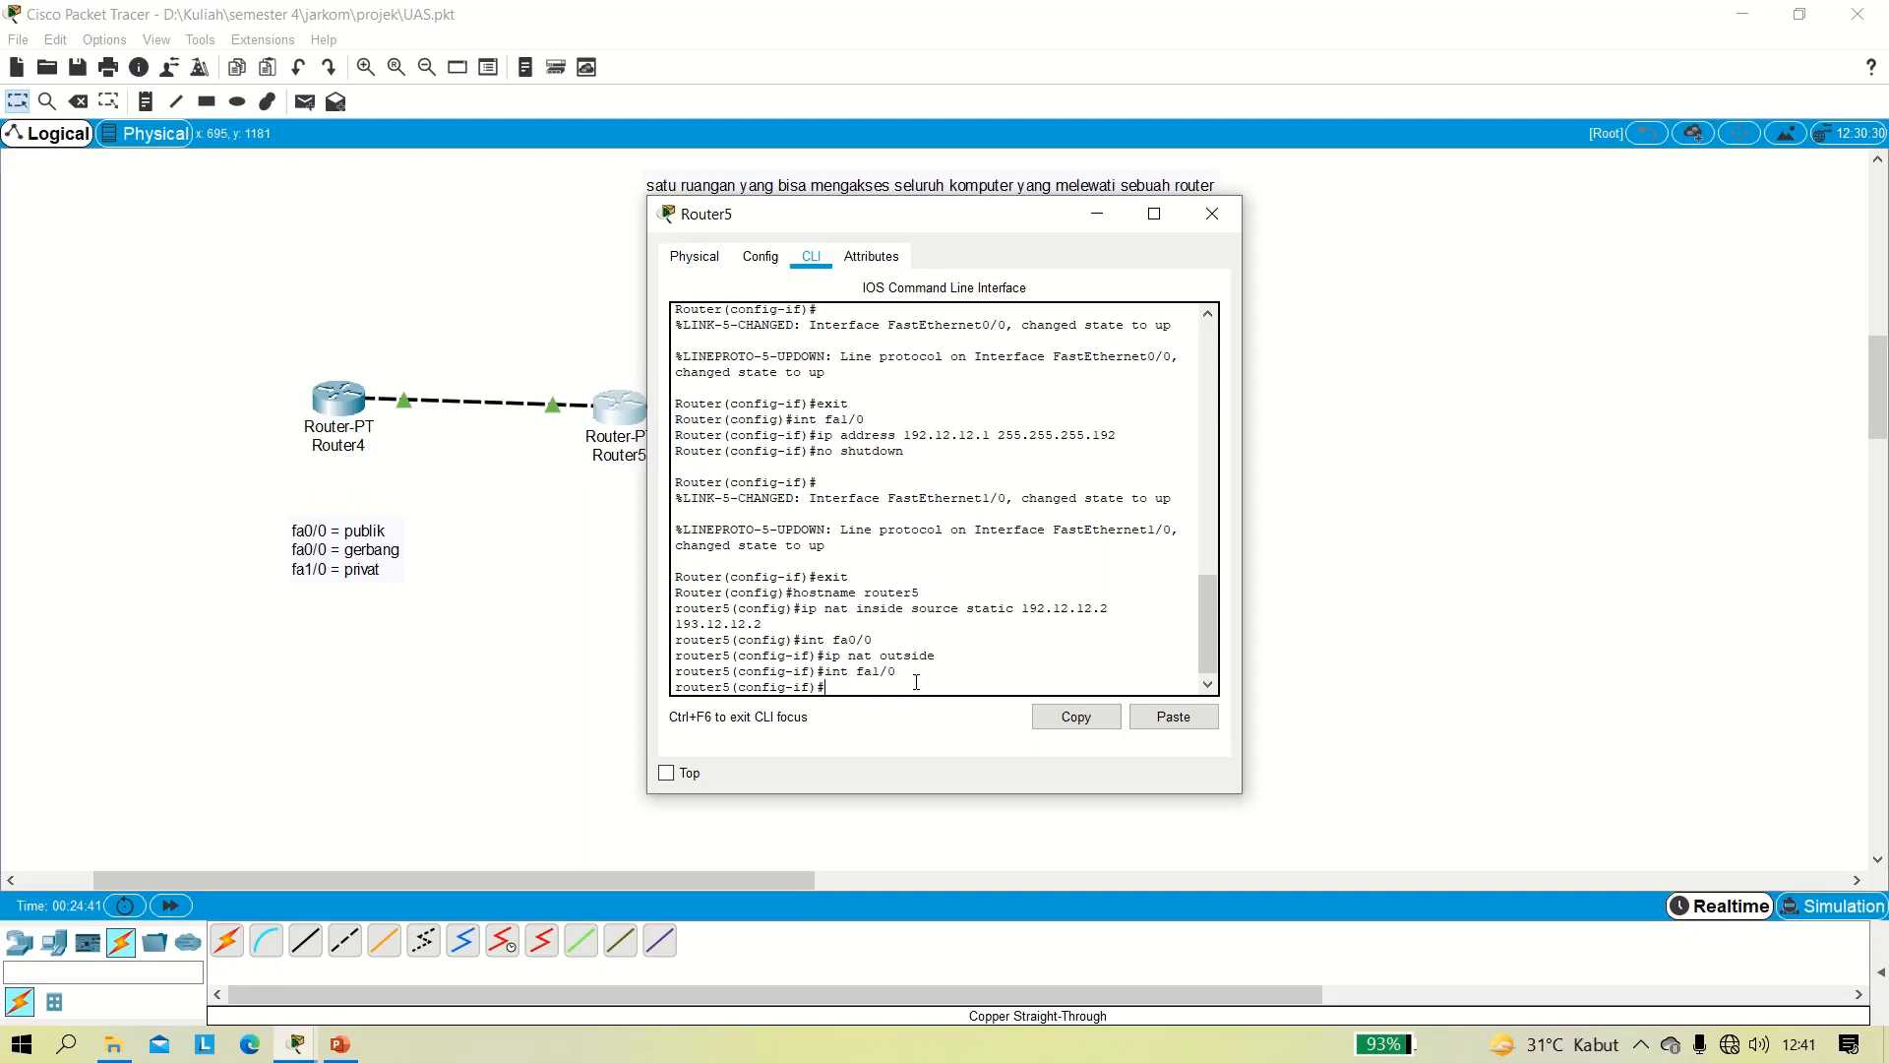
{"action": "type", "text": "ip nat inside"}
{"action": "key", "text": "Return"}
{"action": "type", "text": "no shutdown"}
{"action": "key", "text": "Return"}
{"action": "type", "text": "exit"}
{"action": "key", "text": "Return"}
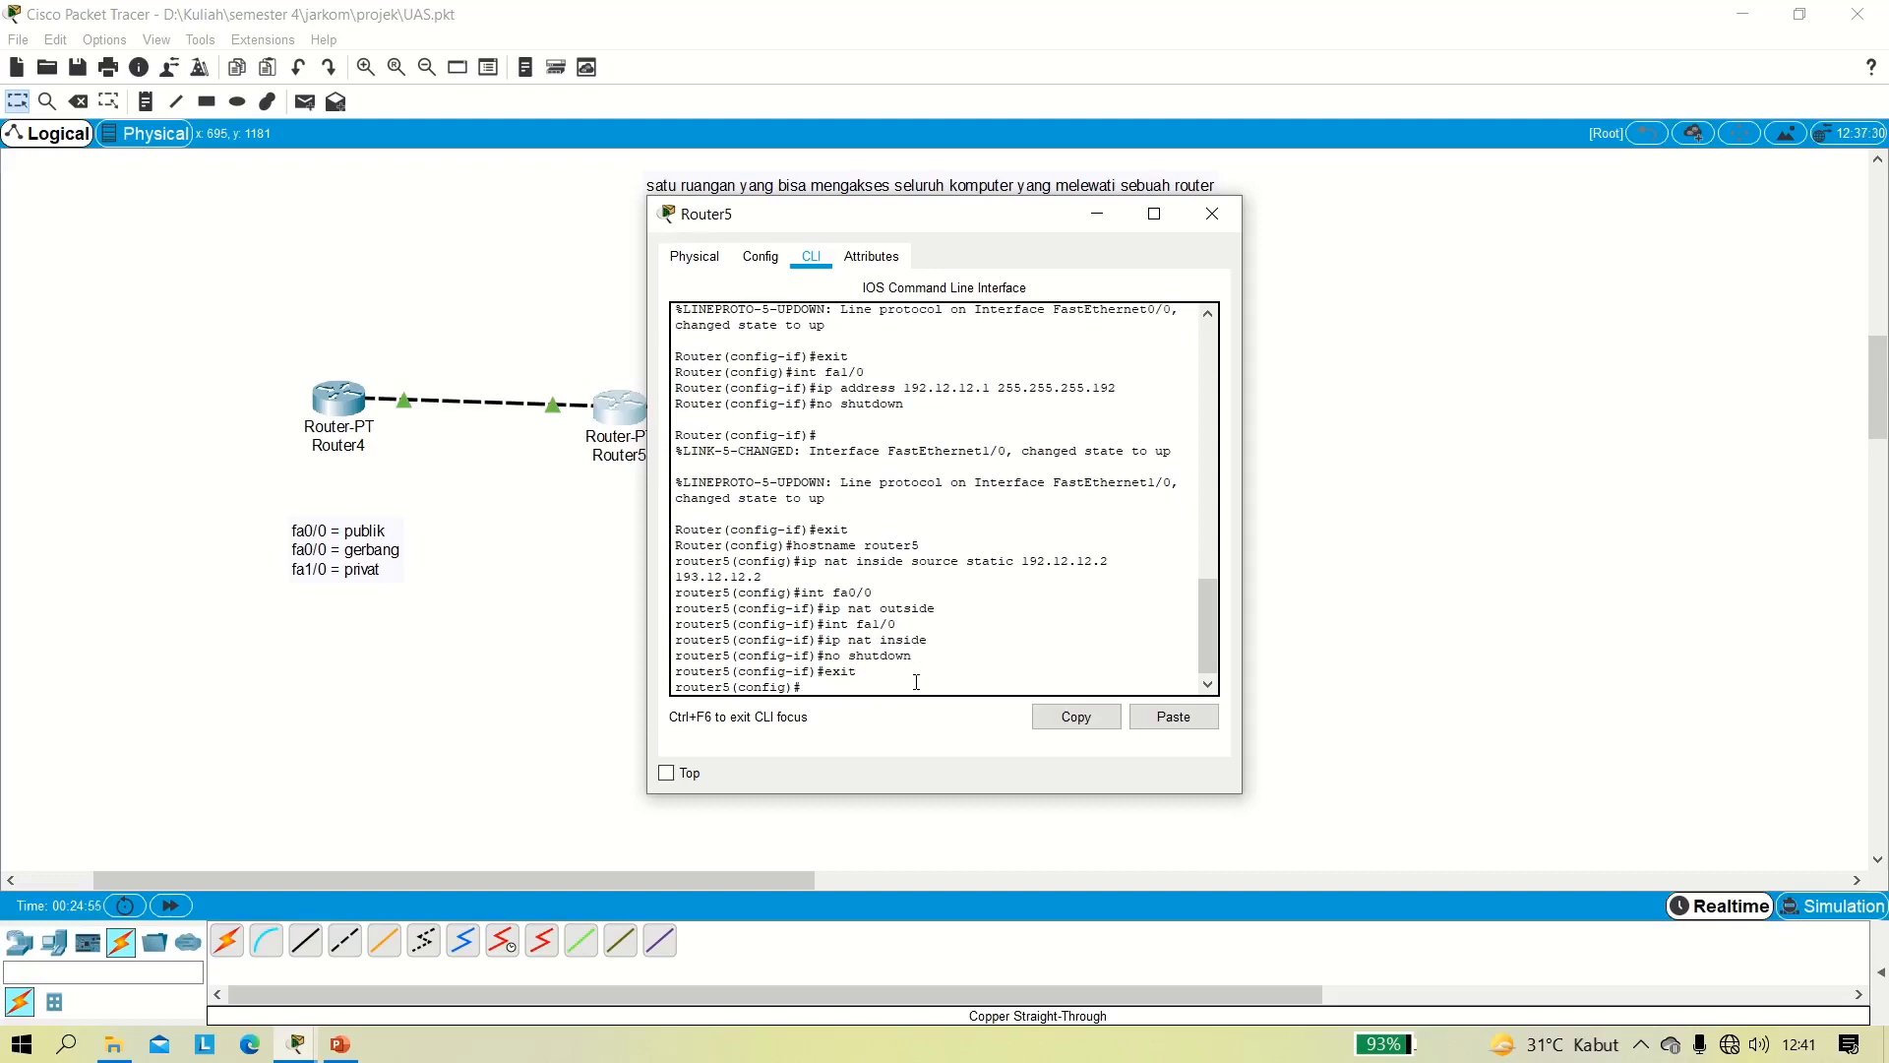
{"action": "left_click", "coordinate": [1188, 227]}
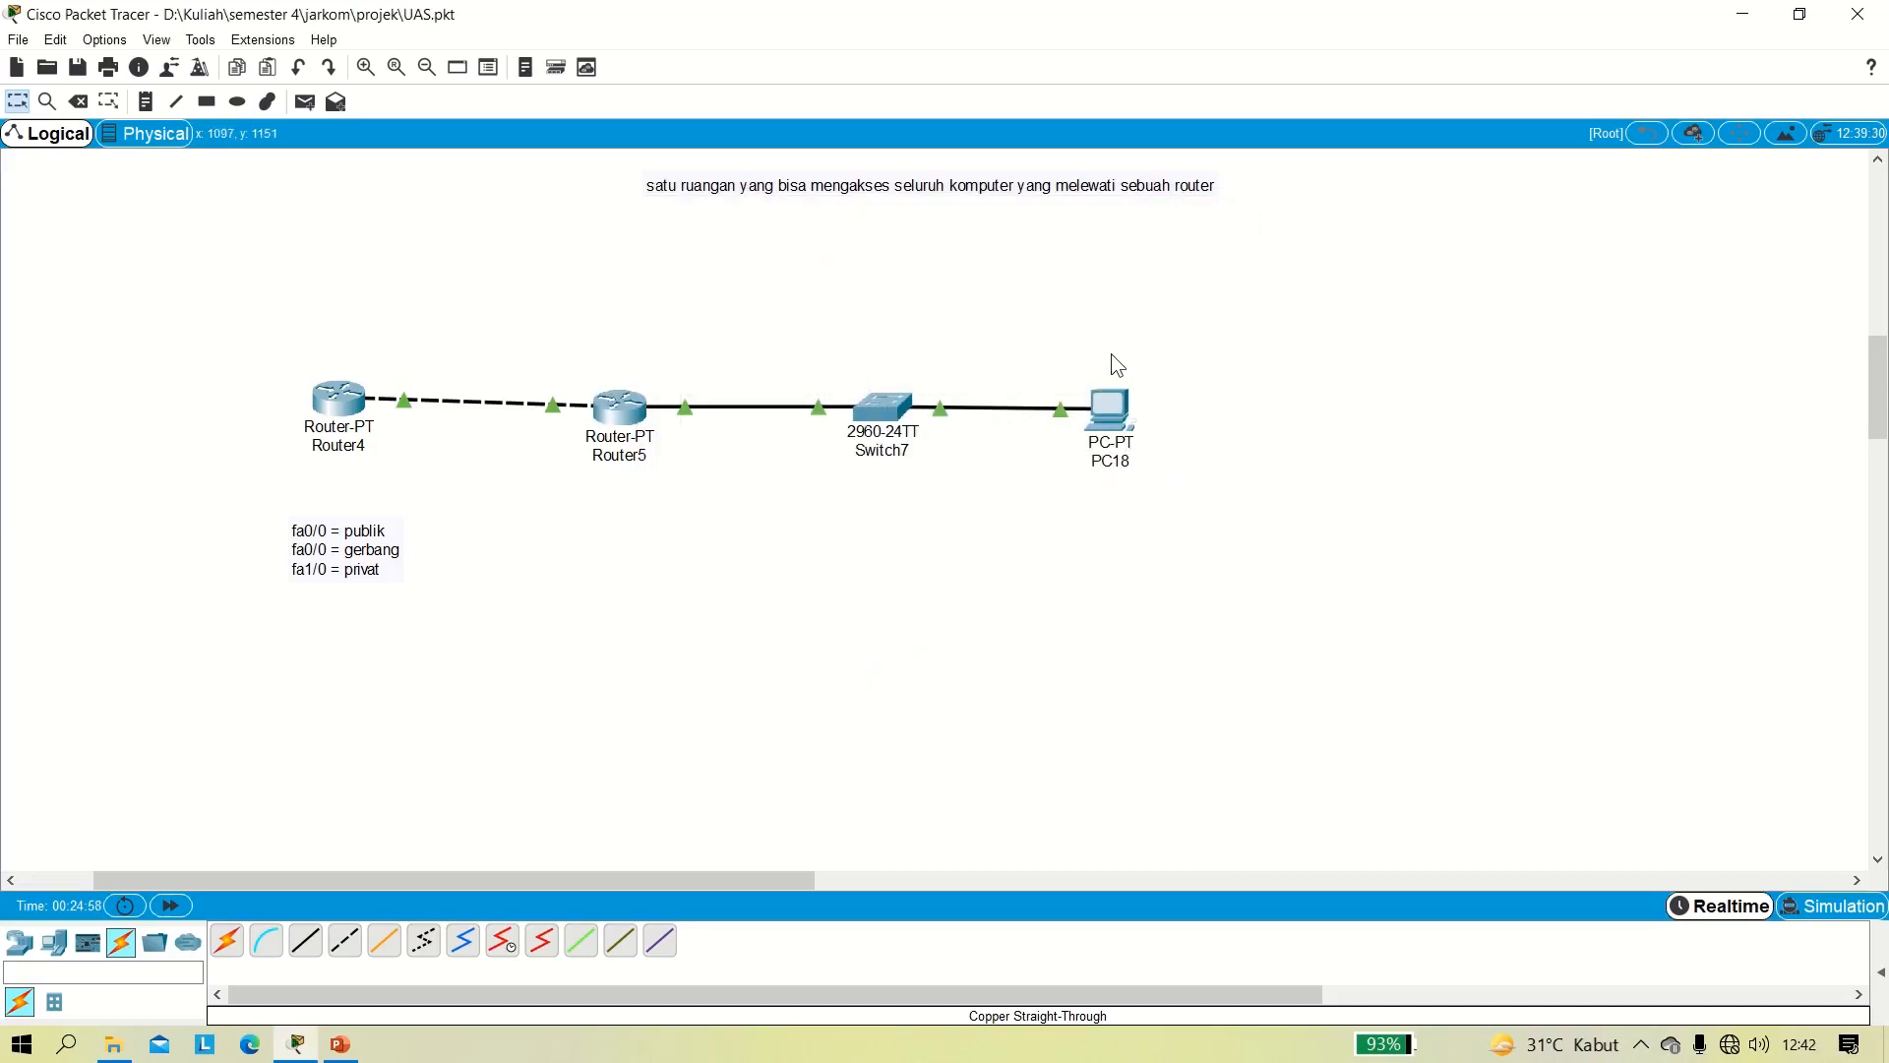
Test connectivity by pinging 193.12.12.1 from PC18's command prompt, and close the PC window.
{"action": "left_click_drag", "start_coordinate": [1109, 352], "coordinate": [1082, 441]}
{"action": "left_click_drag", "start_coordinate": [370, 327], "coordinate": [239, 476]}
{"action": "left_click", "coordinate": [1108, 408]}
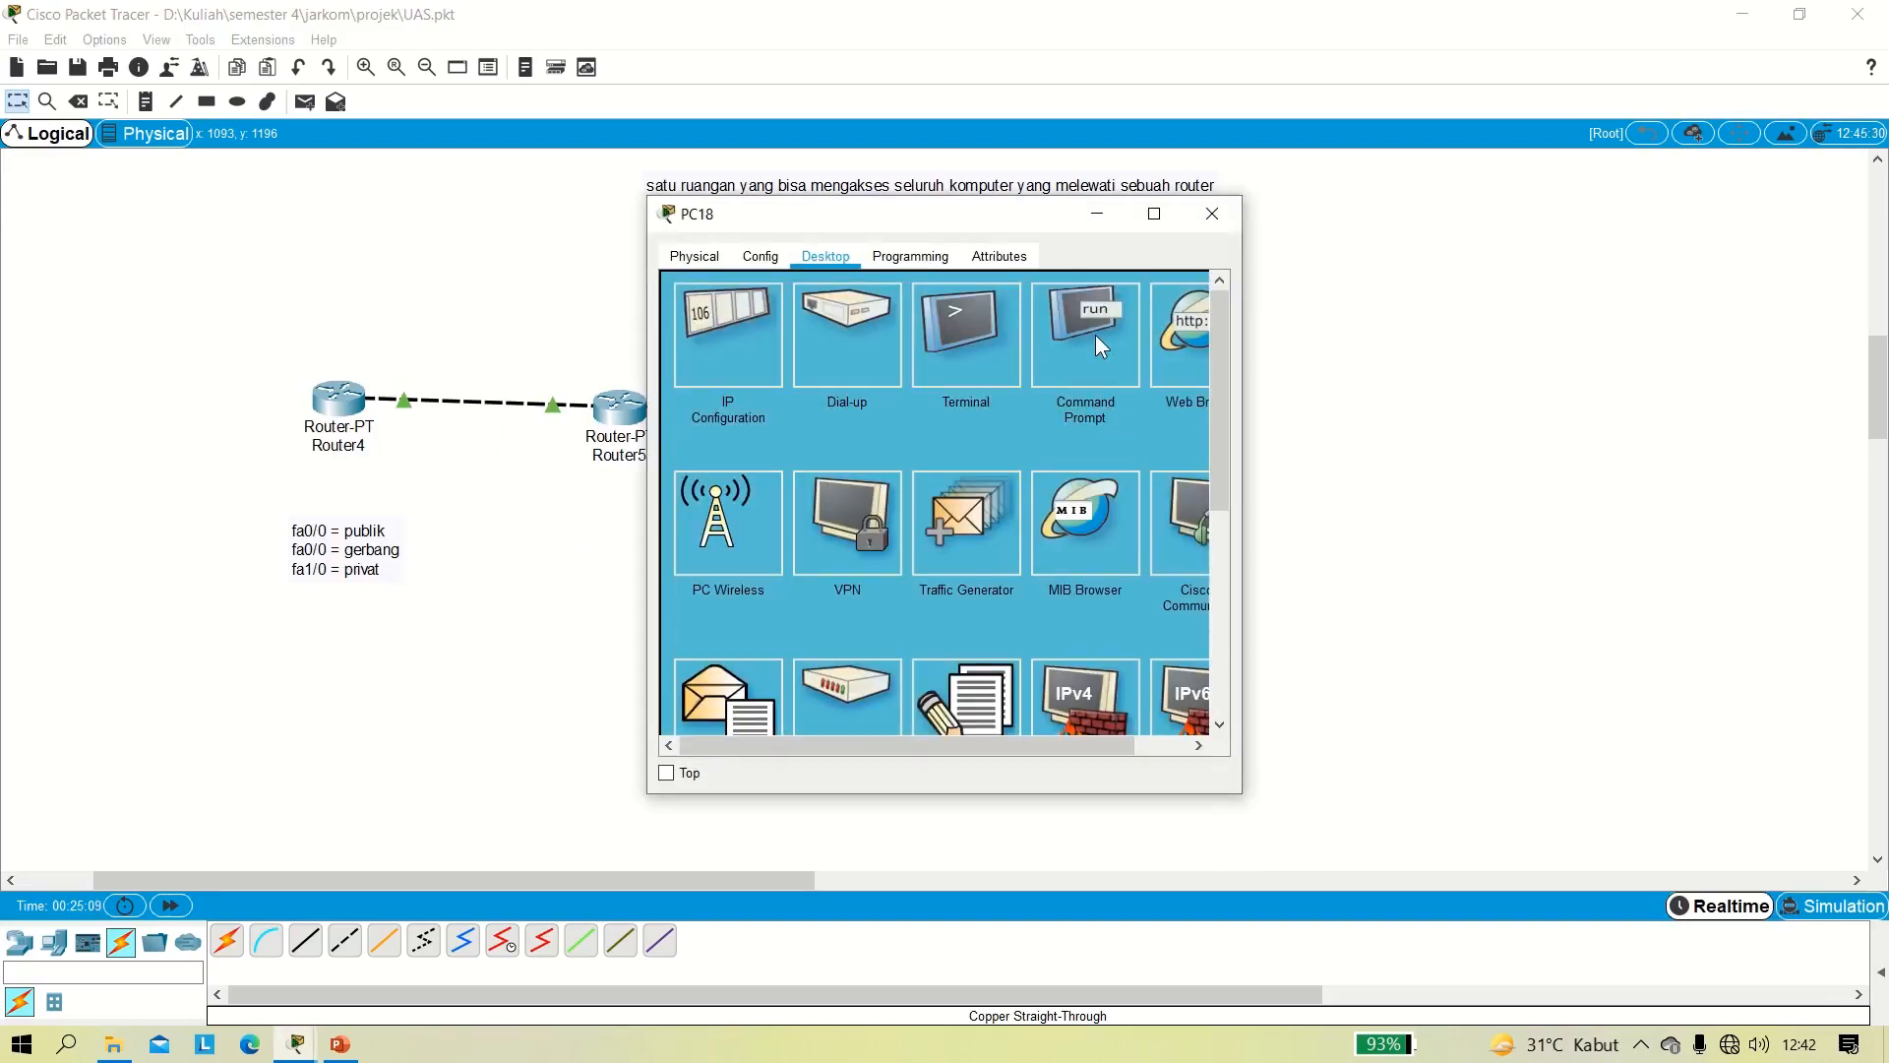
{"action": "left_click", "coordinate": [1096, 336]}
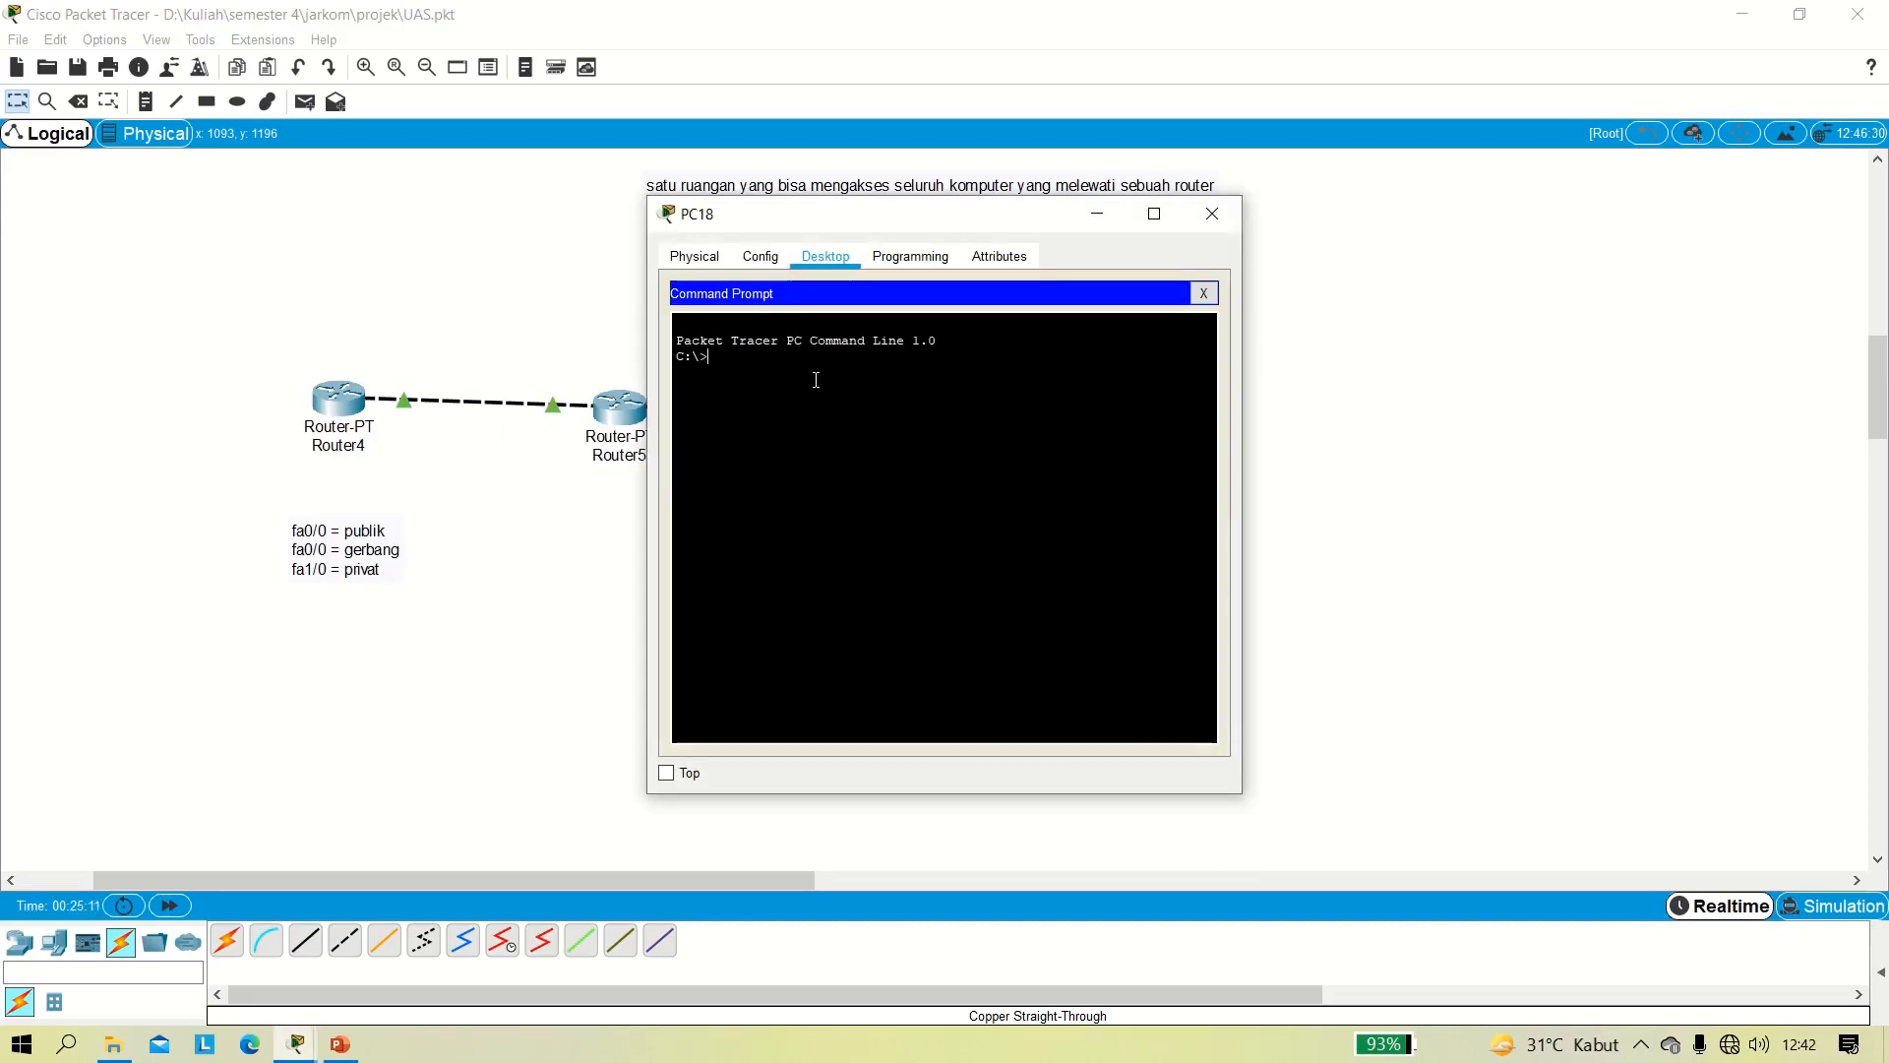
{"action": "type", "text": "ping 193.12.12.1"}
{"action": "key", "text": "Return"}
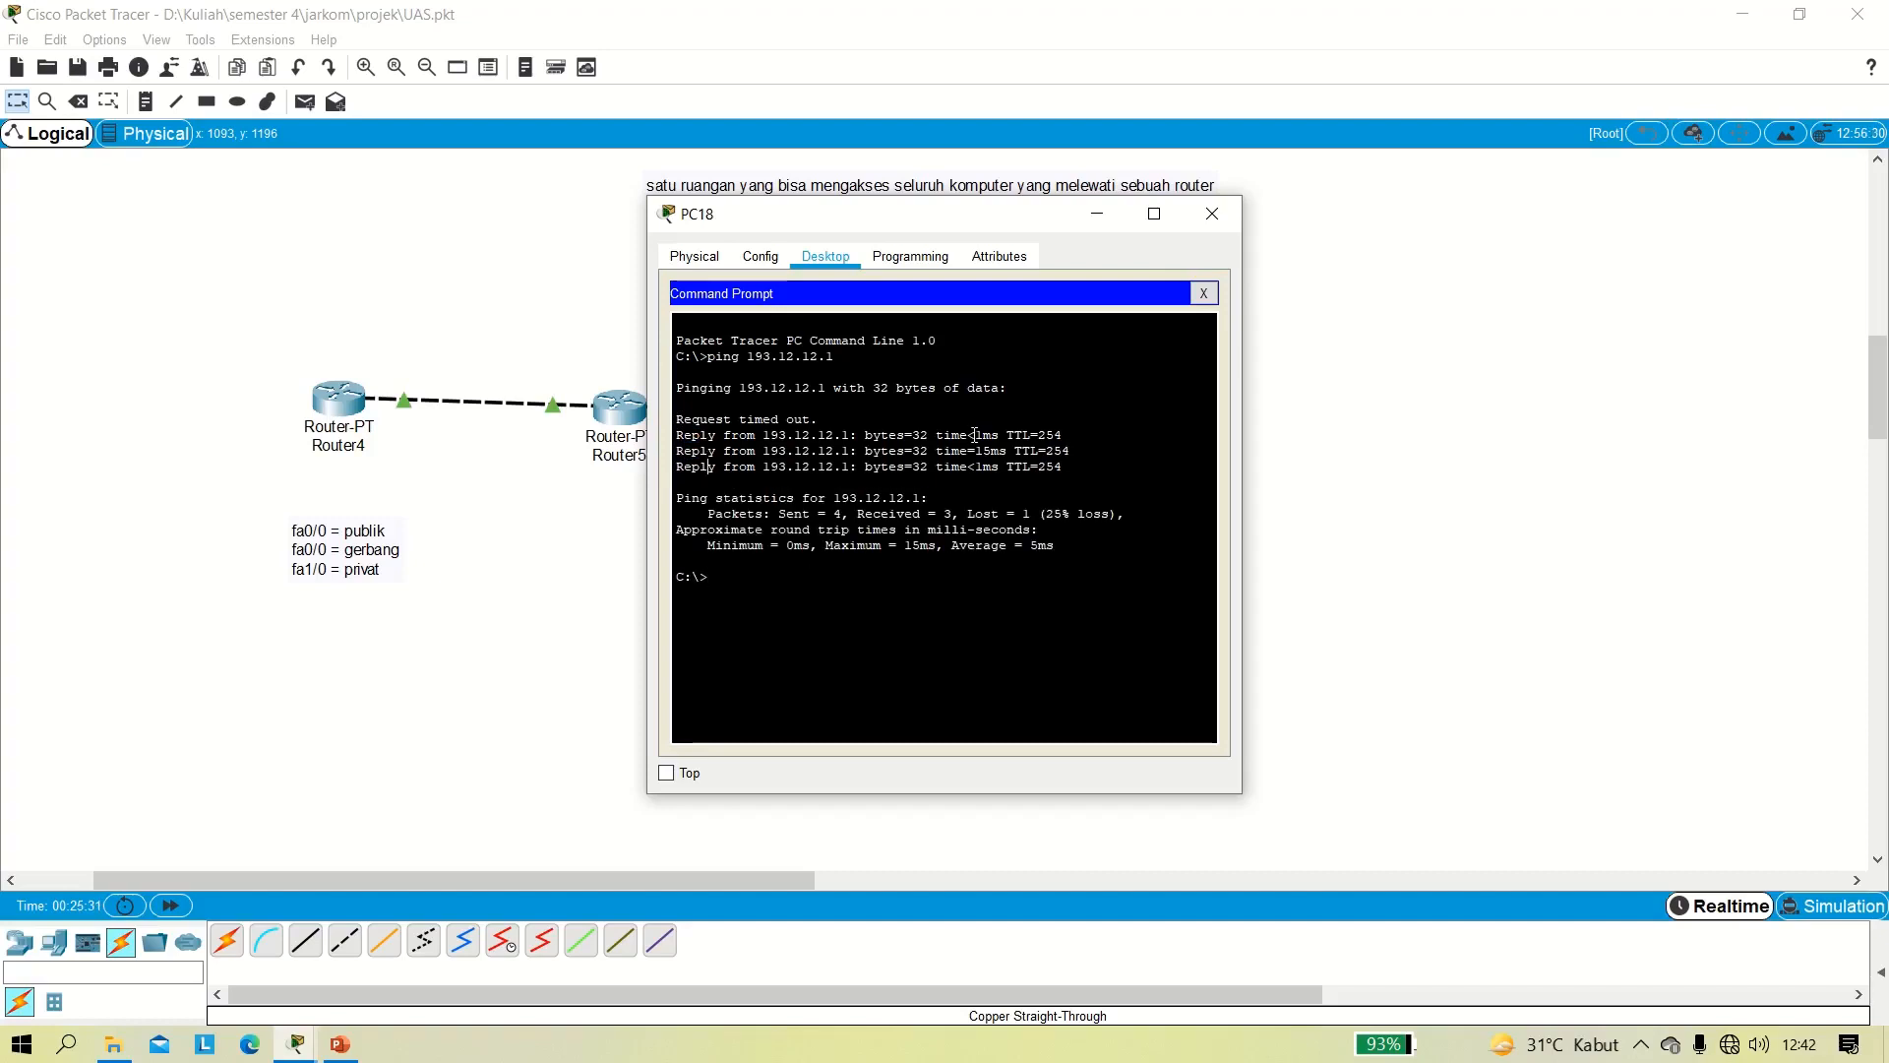
{"action": "left_click", "coordinate": [1211, 213]}
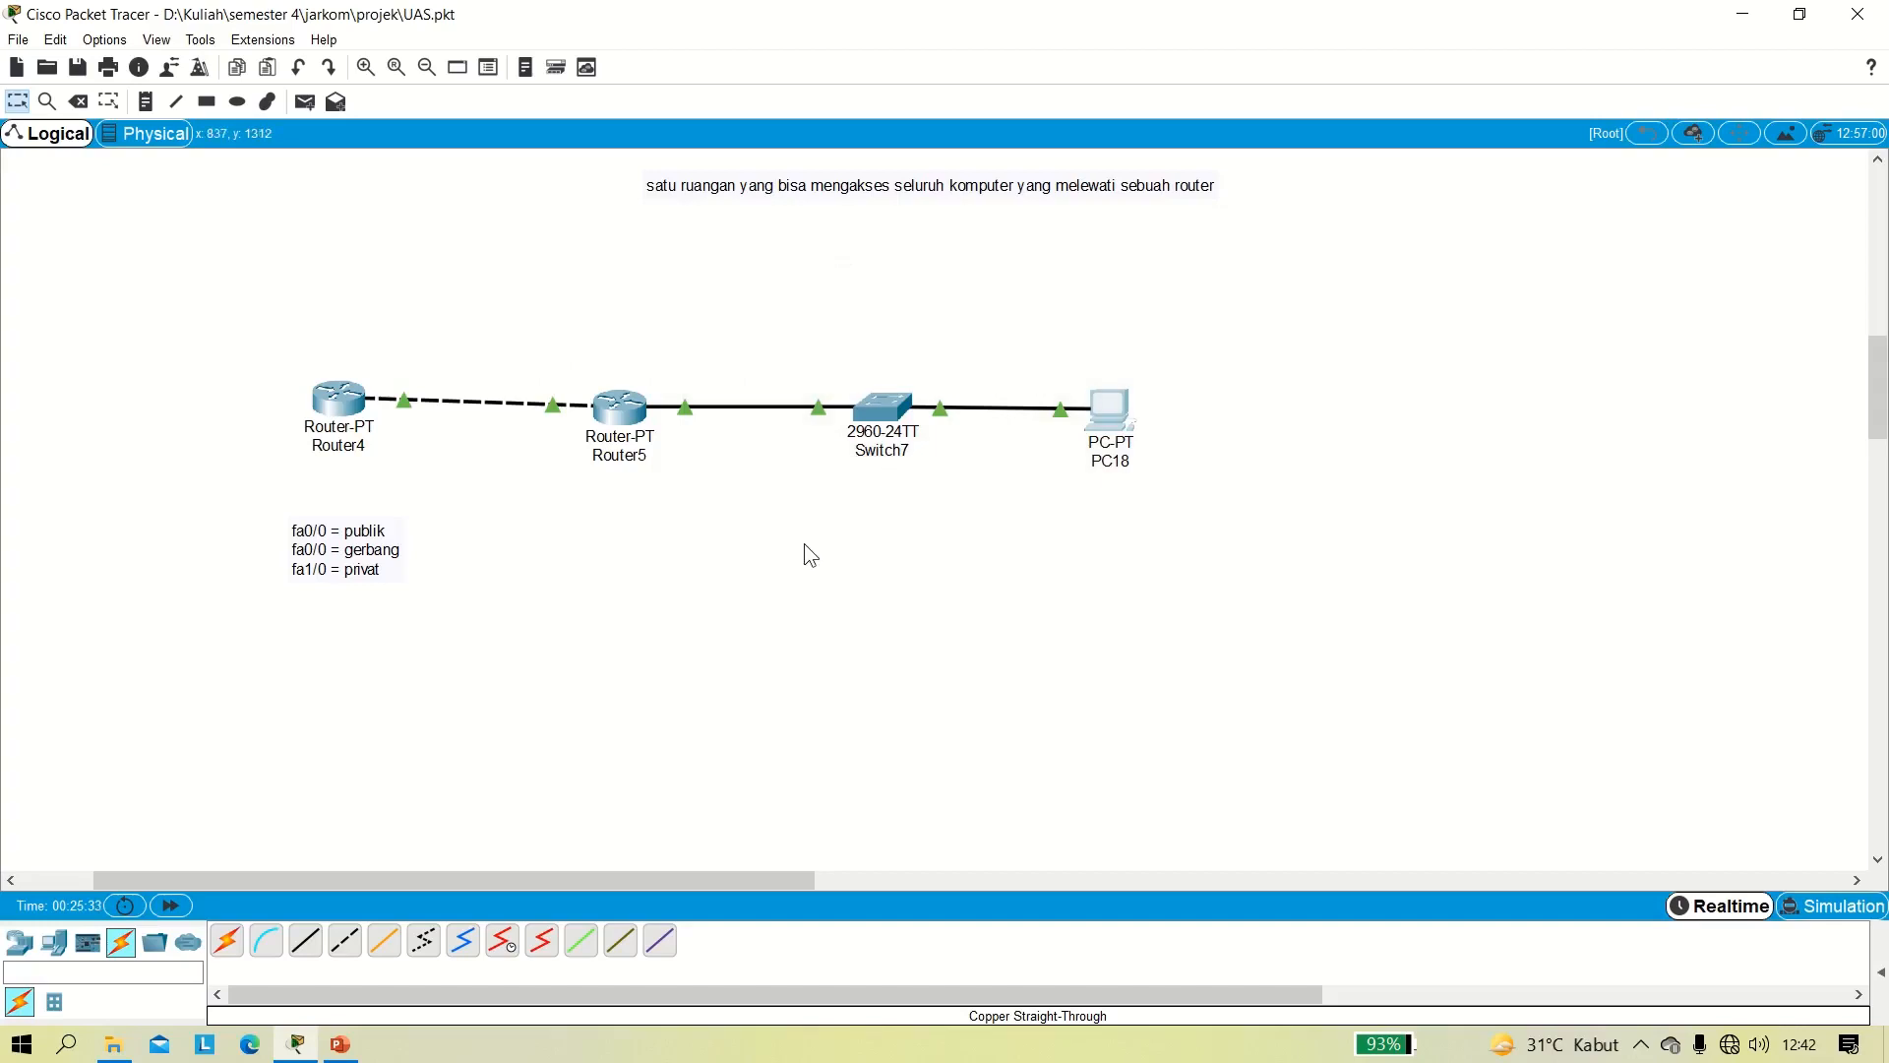